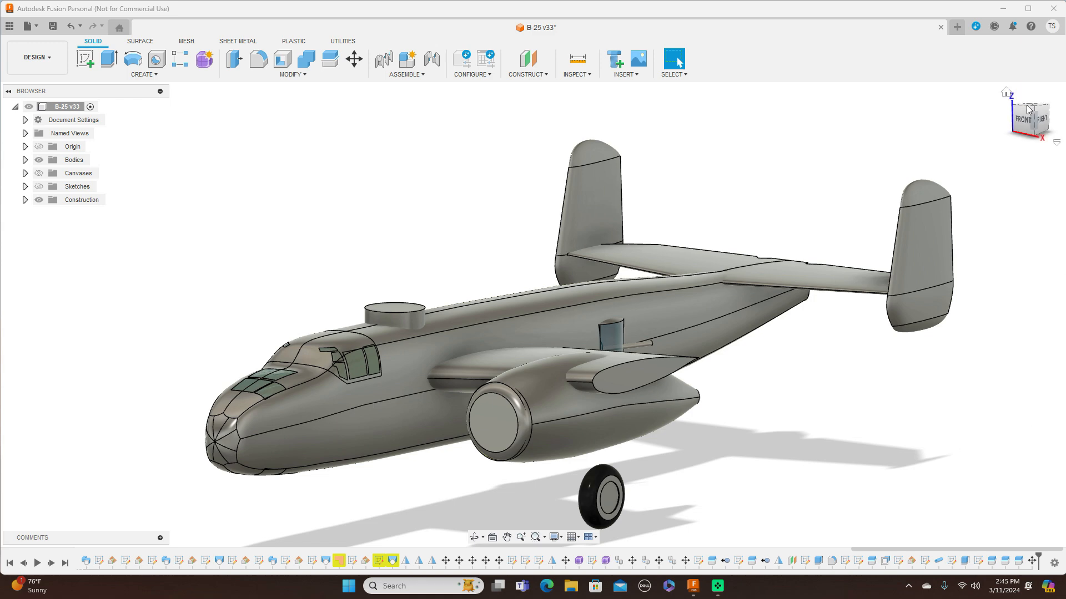
Show the canvases and compare the bomber model with the blueprint from the right side, examining the main wheel and fuselage
{"action": "mouse_move", "coordinate": [1033, 106]}
{"action": "left_mouse_down"}
{"action": "mouse_move", "coordinate": [1026, 118]}
{"action": "mouse_move", "coordinate": [995, 108]}
{"action": "left_mouse_up"}
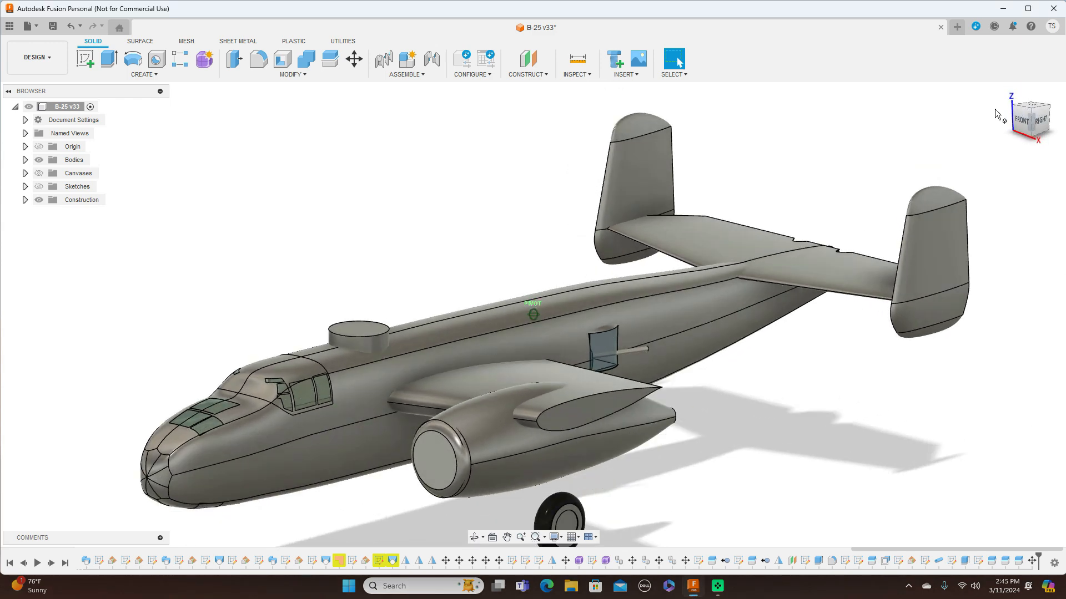
{"action": "left_click", "coordinate": [40, 174]}
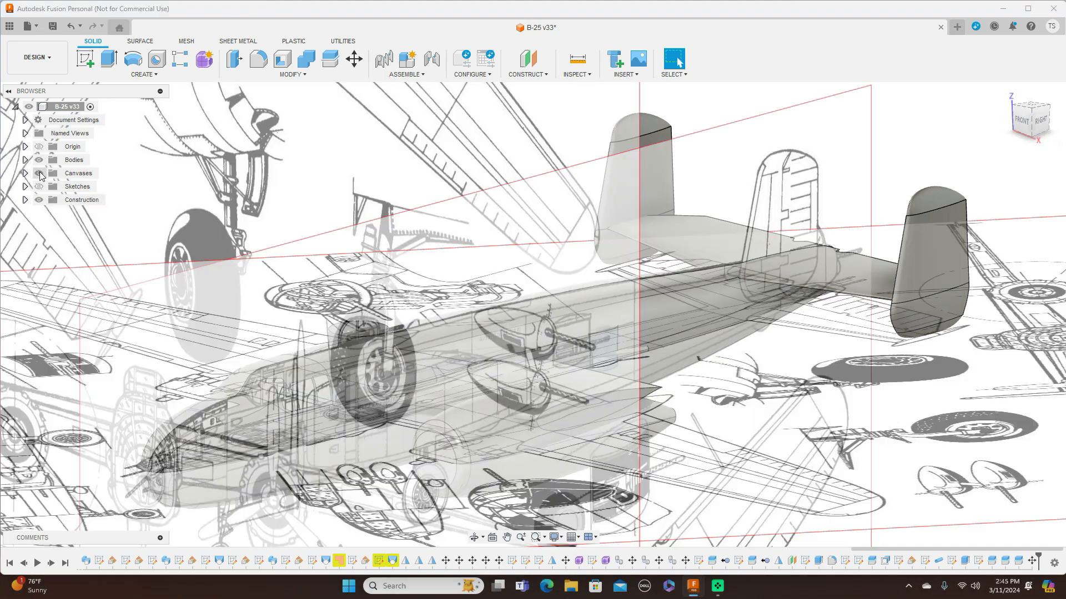
{"action": "left_click", "coordinate": [1041, 121]}
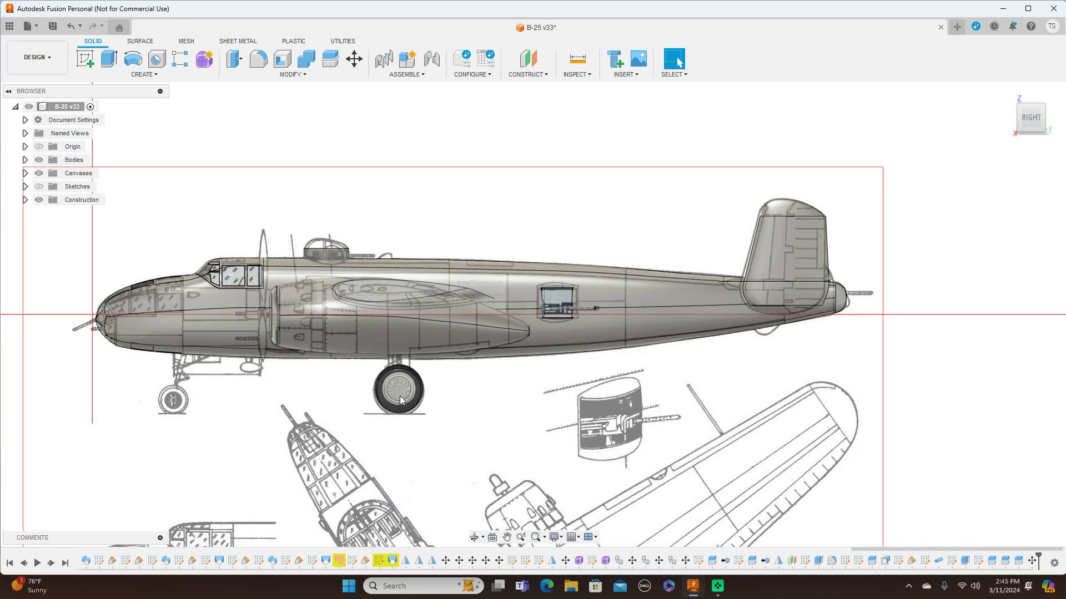
{"action": "scroll", "coordinate": [399, 395], "scroll_direction": "up", "scroll_amount": 3}
{"action": "scroll", "coordinate": [399, 395], "scroll_direction": "up", "scroll_amount": 2}
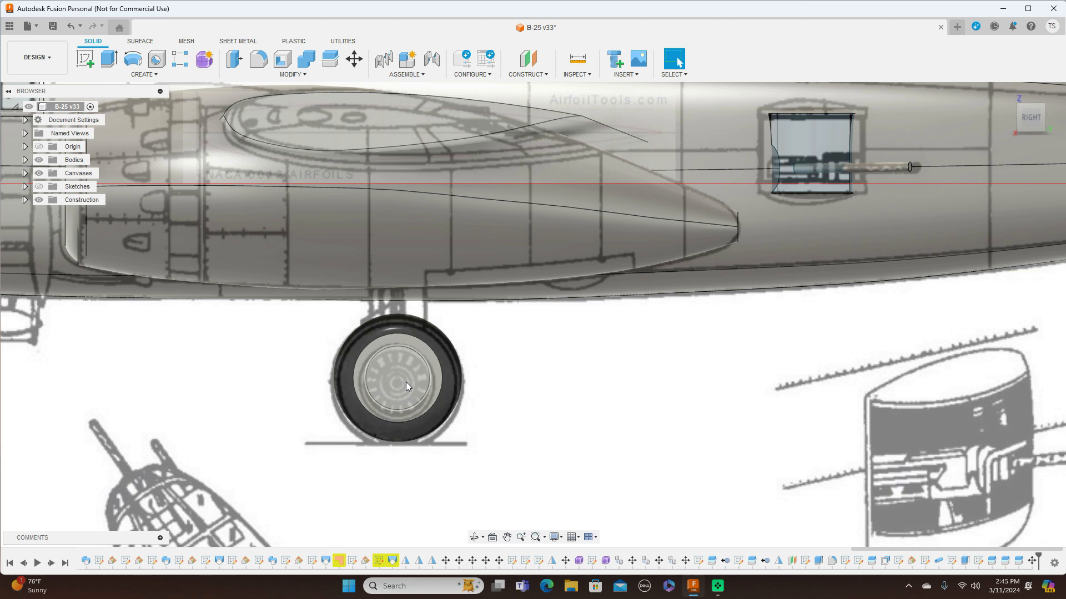
{"action": "scroll", "coordinate": [485, 395], "scroll_direction": "down", "scroll_amount": 2}
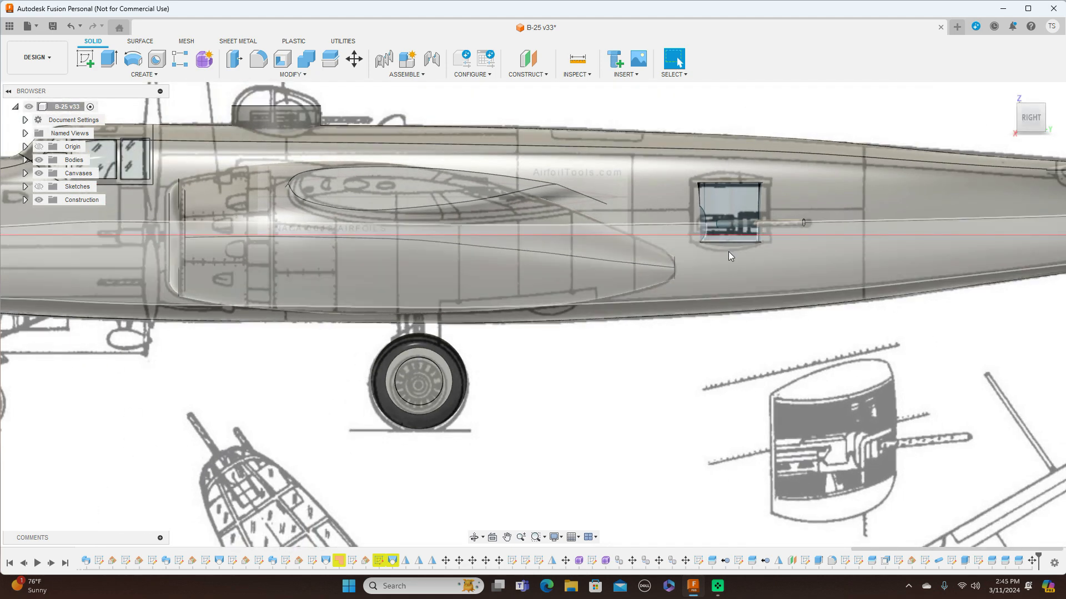
{"action": "scroll", "coordinate": [711, 344], "scroll_direction": "down", "scroll_amount": 2}
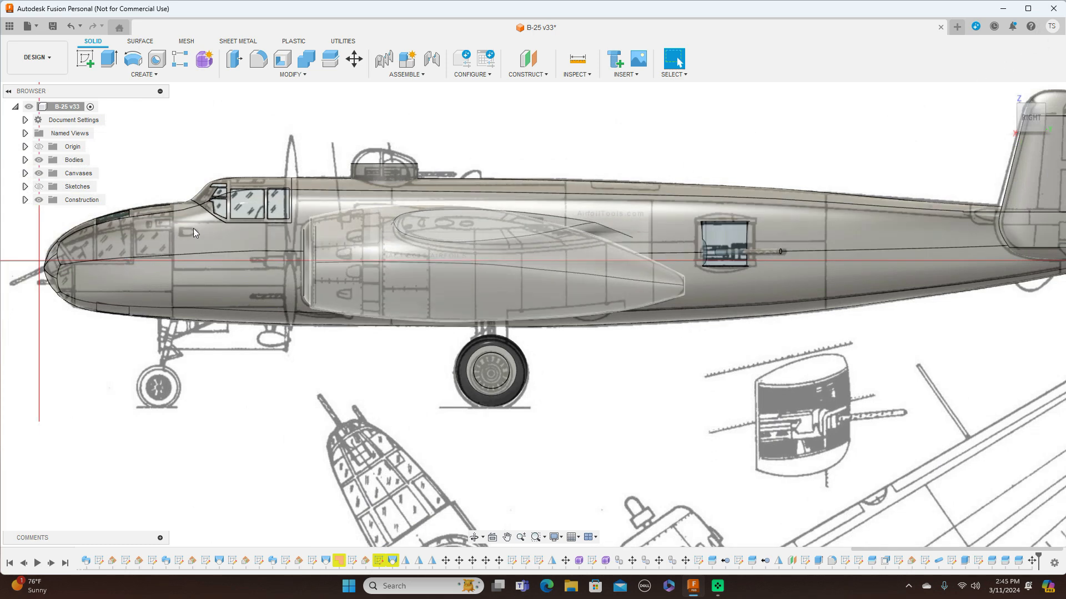
Hide the bodies and examine the different aircraft views and detail drawings on the blueprint canvas
{"action": "left_click", "coordinate": [38, 160]}
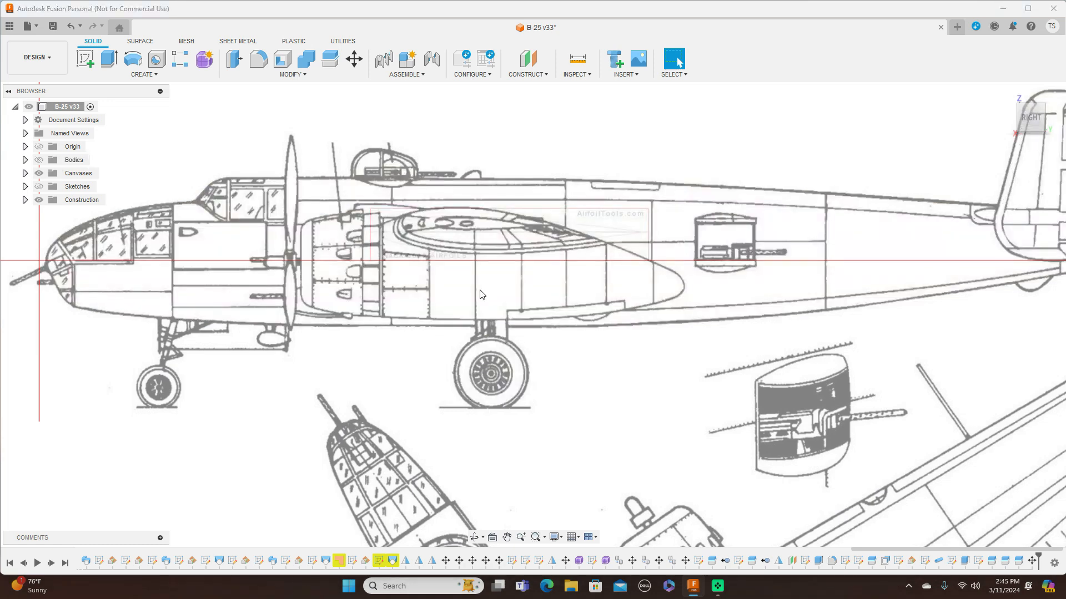
{"action": "scroll", "coordinate": [482, 294], "scroll_direction": "down", "scroll_amount": 3}
{"action": "scroll", "coordinate": [482, 294], "scroll_direction": "down", "scroll_amount": 1}
{"action": "middle_click_drag", "start_coordinate": [482, 295], "coordinate": [488, 238]}
{"action": "middle_click_drag", "start_coordinate": [647, 384], "coordinate": [705, 280]}
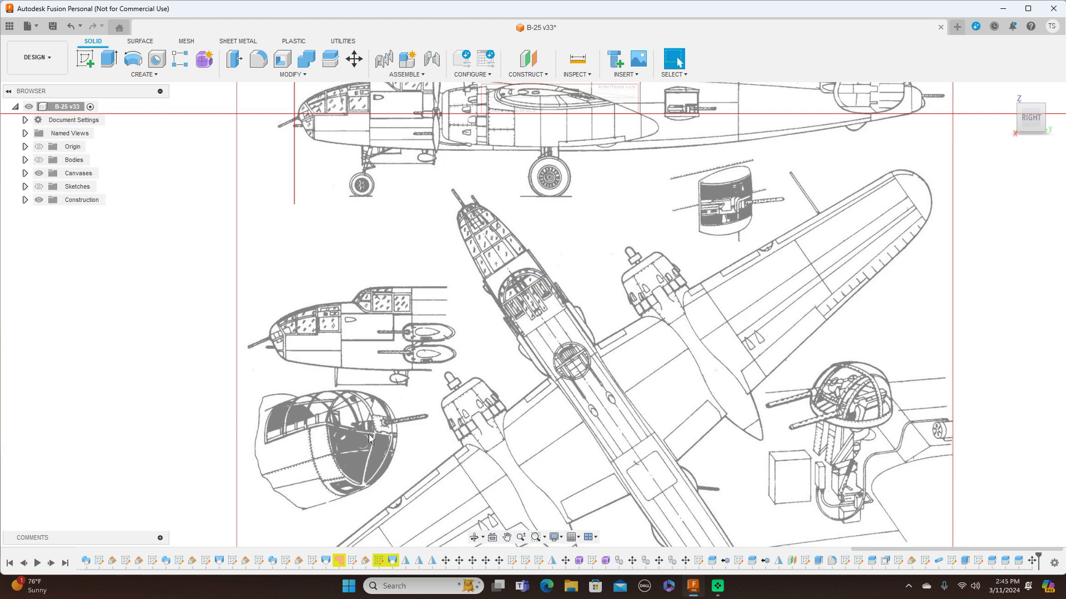
{"action": "scroll", "coordinate": [716, 433], "scroll_direction": "down", "scroll_amount": 2}
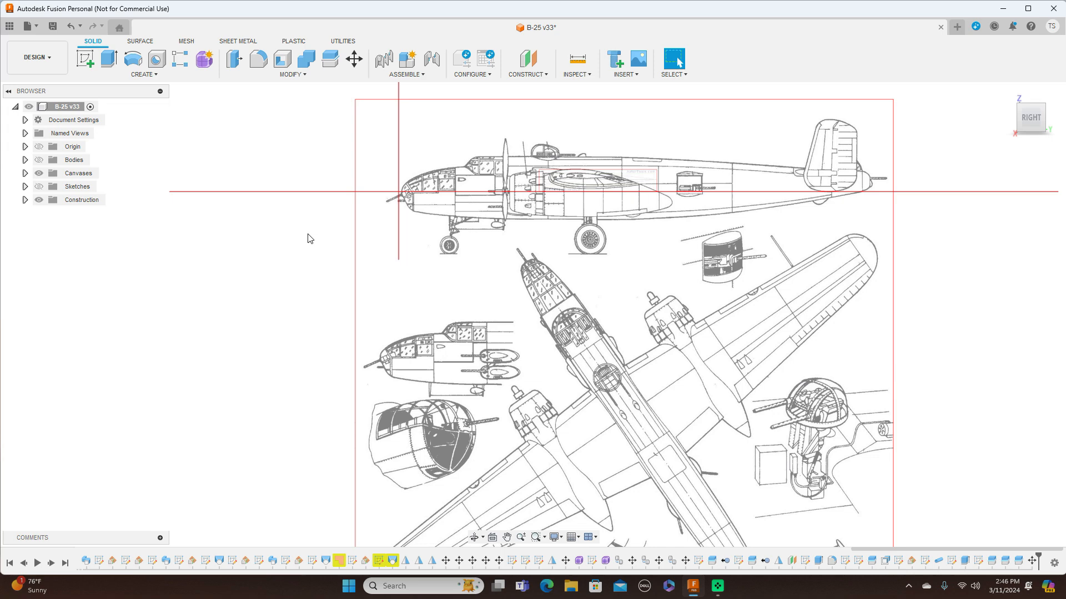
{"action": "scroll", "coordinate": [370, 252], "scroll_direction": "up", "scroll_amount": 1}
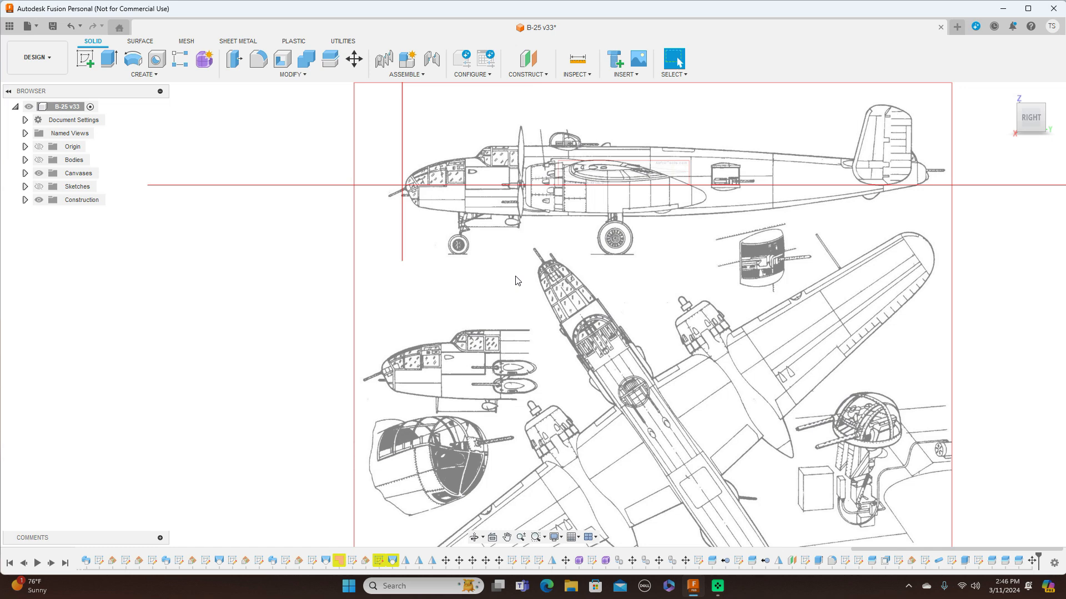
{"action": "scroll", "coordinate": [535, 291], "scroll_direction": "down", "scroll_amount": 2}
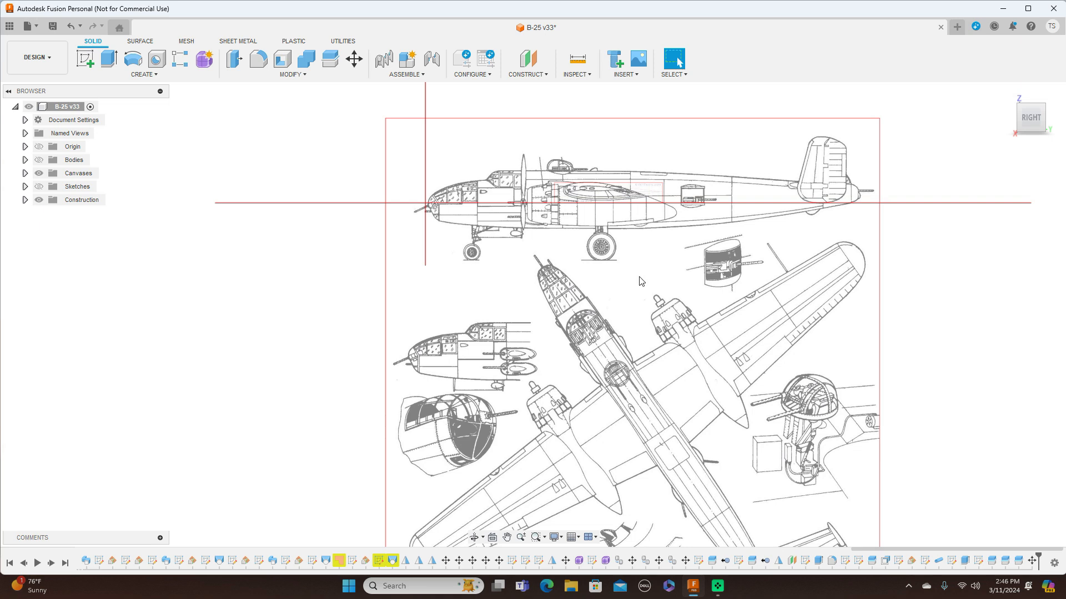
{"action": "middle_click_drag", "start_coordinate": [671, 295], "coordinate": [643, 226]}
{"action": "scroll", "coordinate": [644, 228], "scroll_direction": "down", "scroll_amount": 1}
{"action": "scroll", "coordinate": [655, 254], "scroll_direction": "up", "scroll_amount": 2}
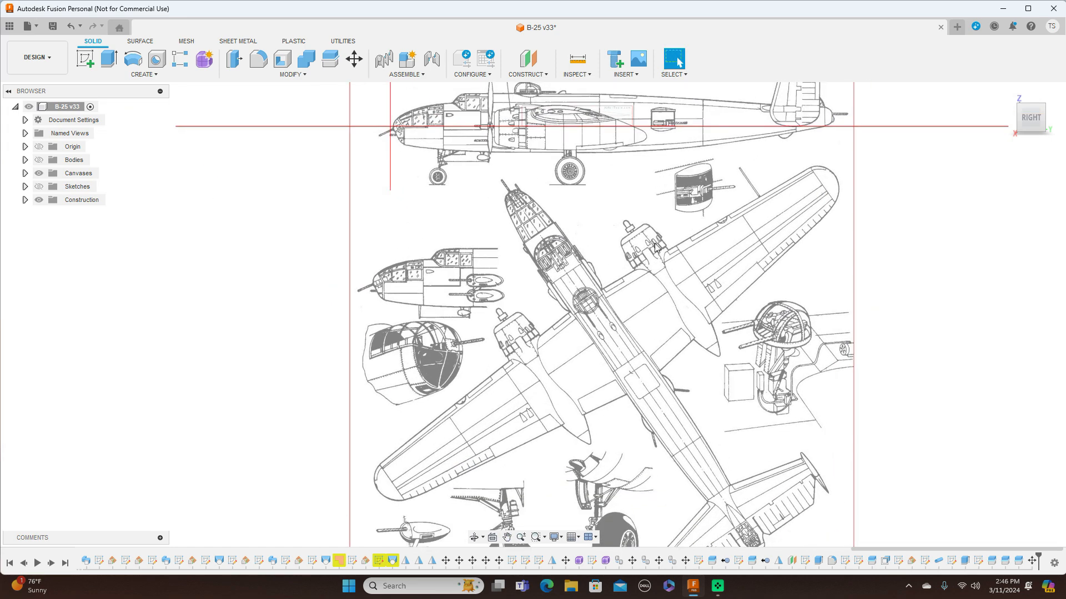
{"action": "middle_click_drag", "start_coordinate": [658, 239], "coordinate": [658, 278]}
{"action": "scroll", "coordinate": [658, 279], "scroll_direction": "down", "scroll_amount": 1}
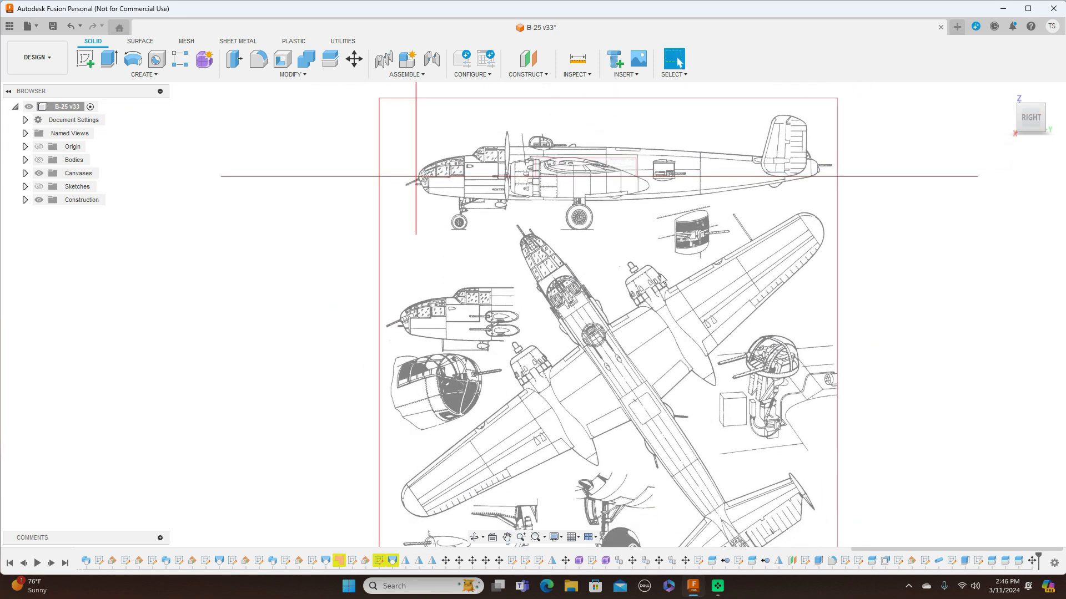
{"action": "middle_click_drag", "start_coordinate": [665, 277], "coordinate": [653, 303]}
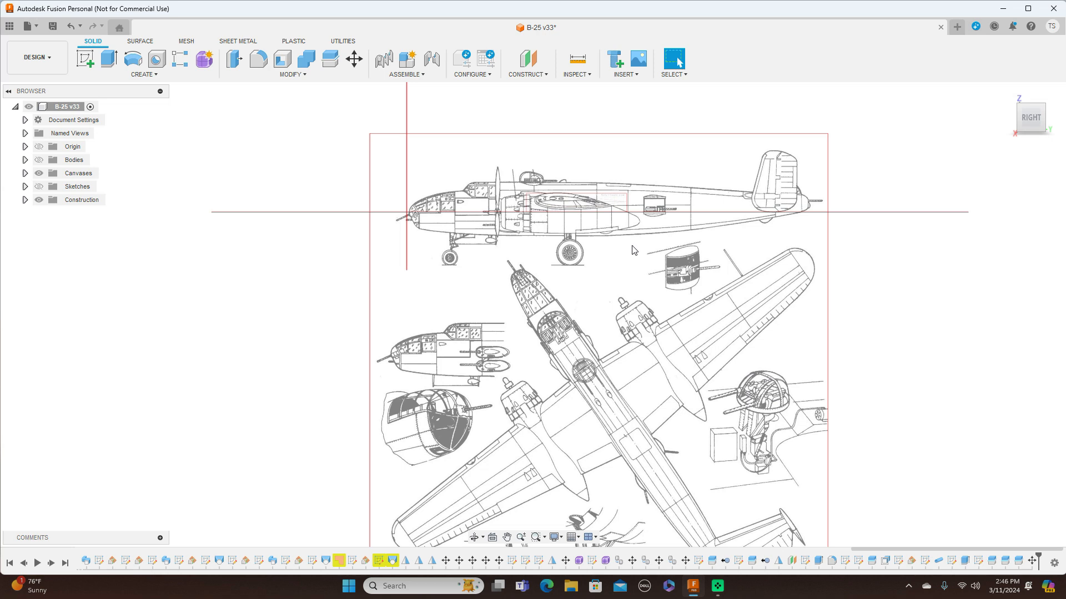
{"action": "left_click", "coordinate": [626, 75]}
{"action": "left_click", "coordinate": [662, 128]}
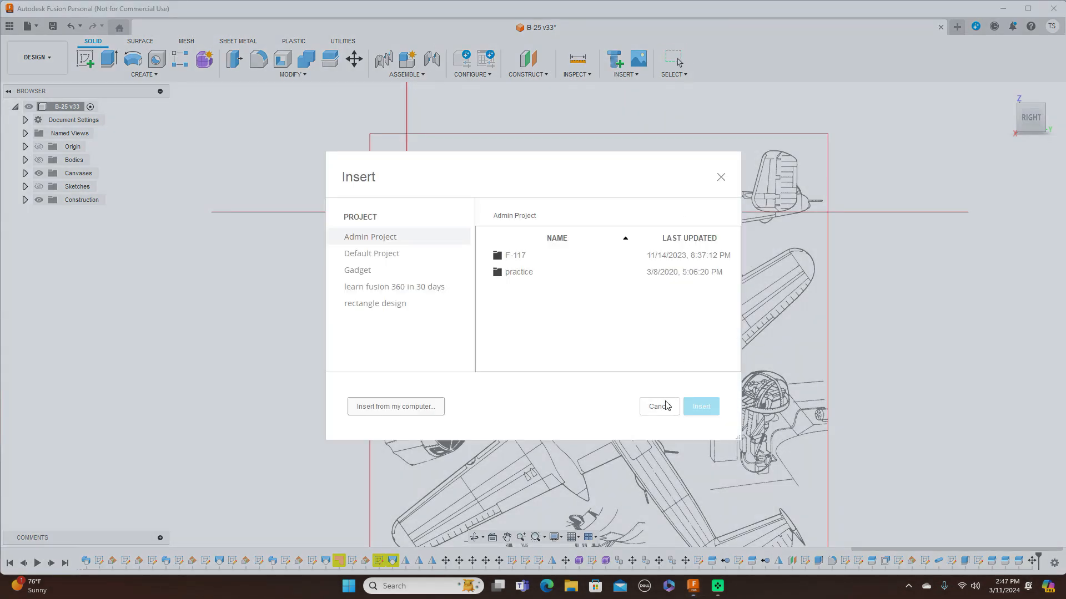
{"action": "left_click", "coordinate": [659, 406]}
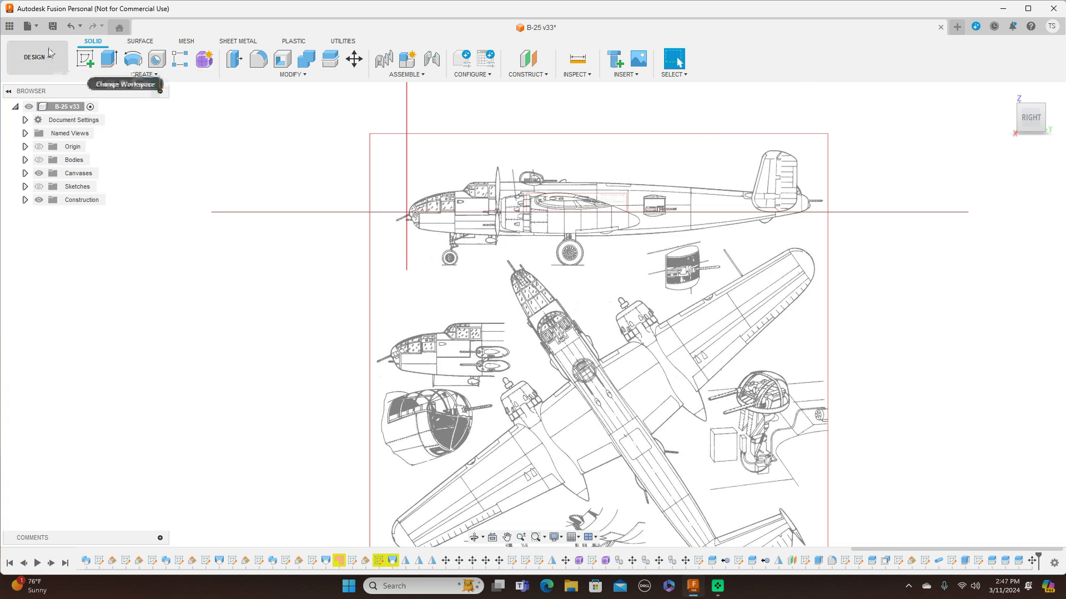
Create a new design and load the "B-25 blueprint" image from the USB drive as a canvas
{"action": "left_click", "coordinate": [33, 28]}
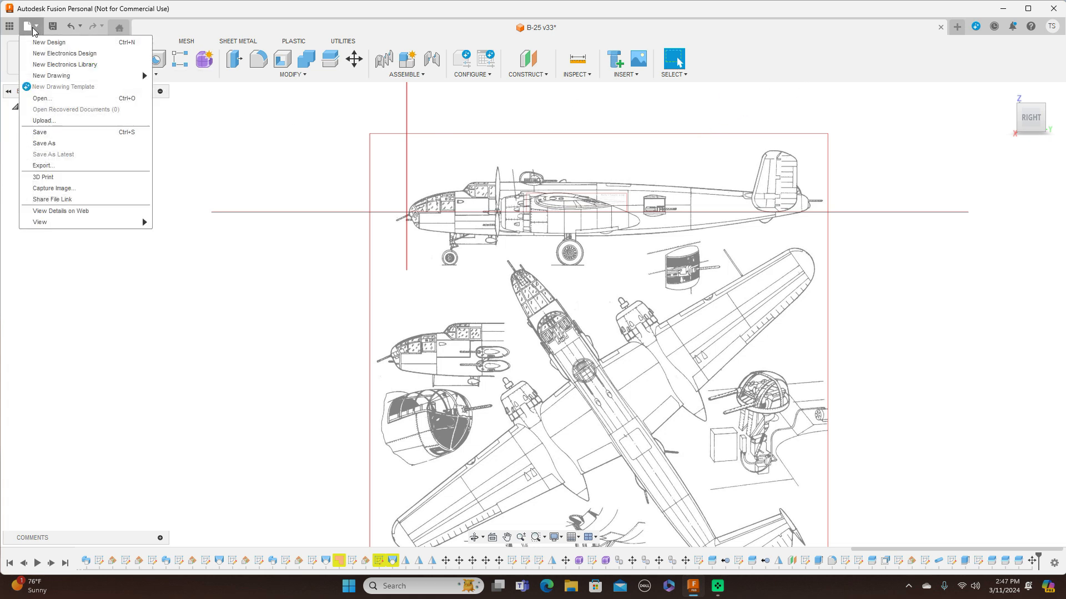
{"action": "left_click", "coordinate": [40, 42]}
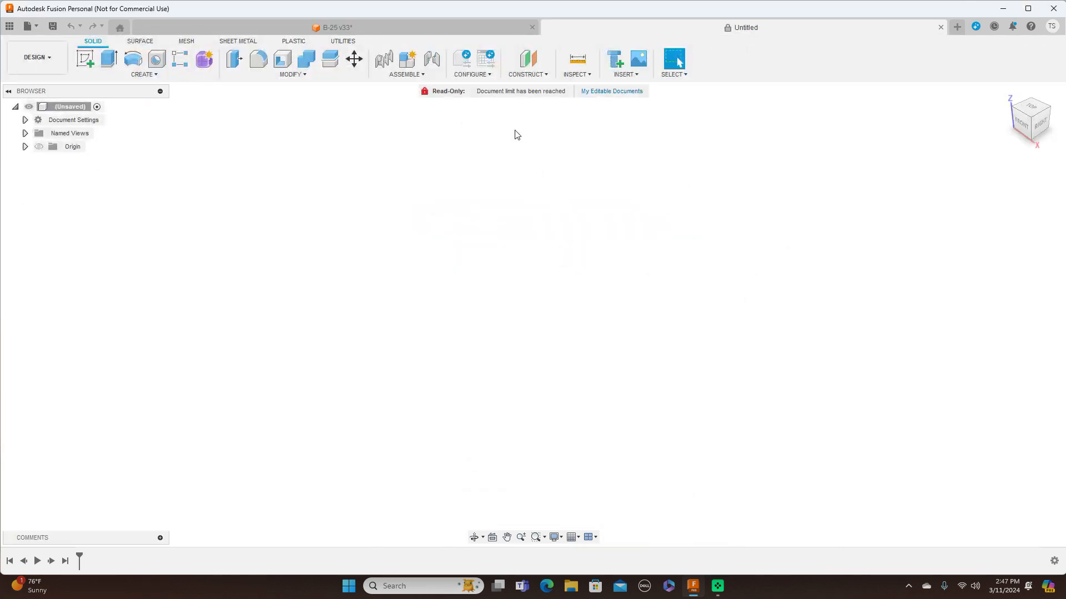
{"action": "left_click", "coordinate": [639, 75]}
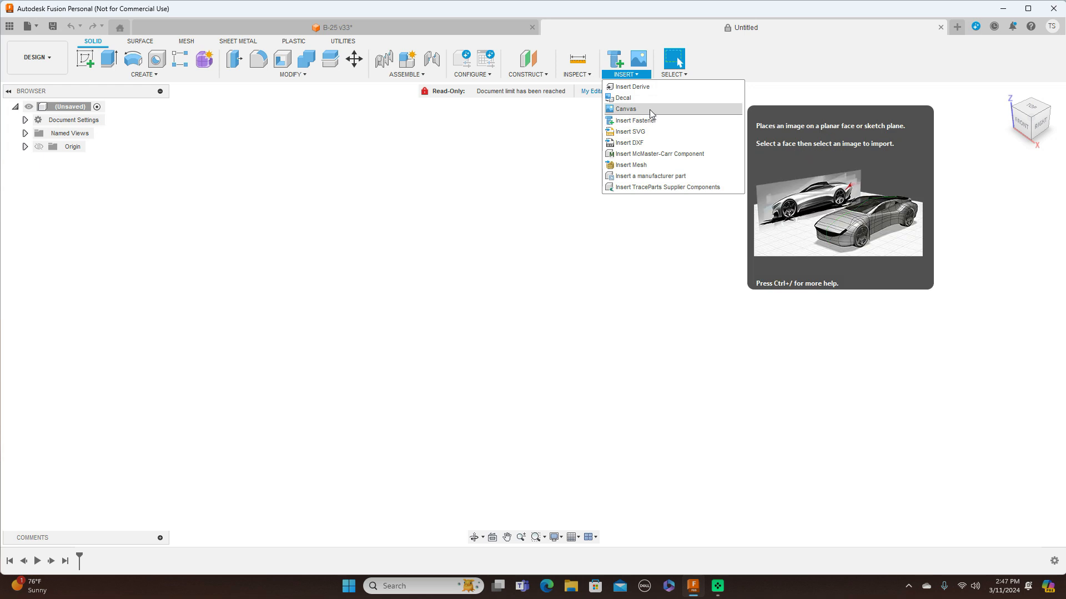
{"action": "left_click", "coordinate": [649, 109]}
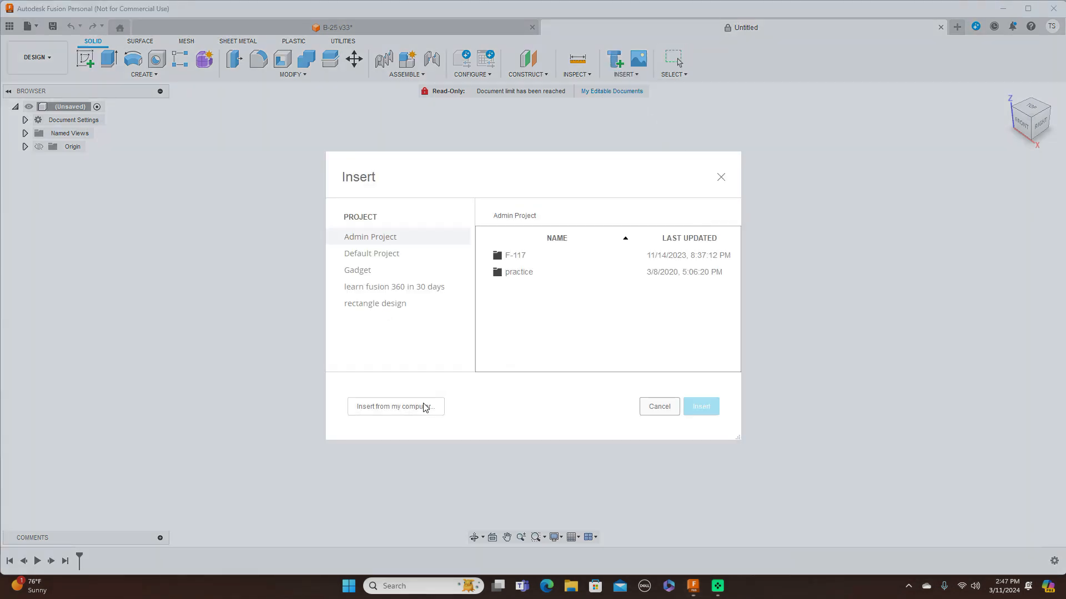
{"action": "left_click", "coordinate": [422, 408]}
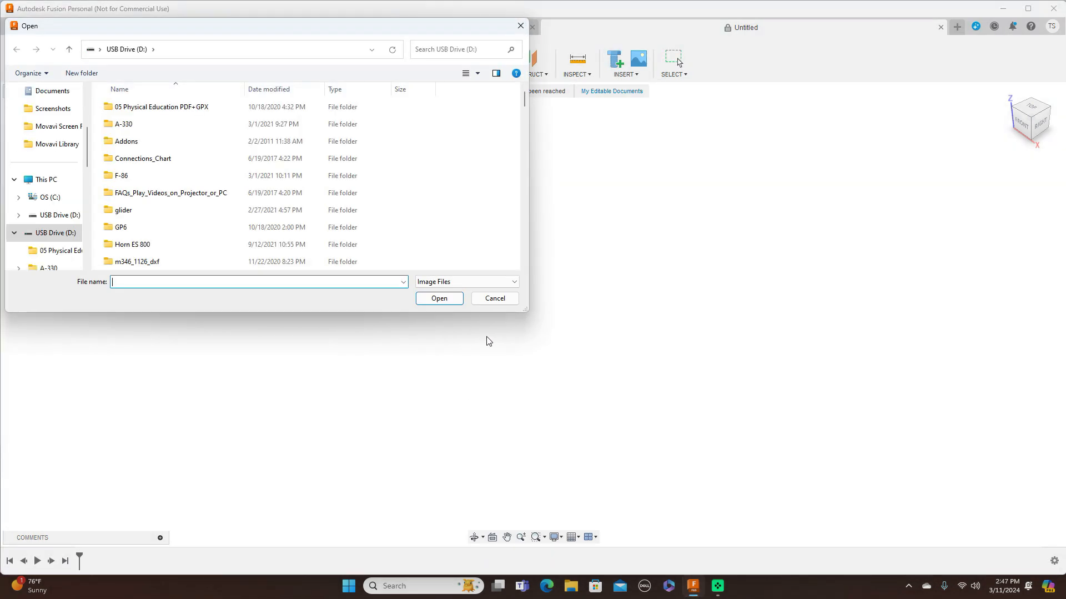
{"action": "scroll", "coordinate": [371, 171], "scroll_direction": "down", "scroll_amount": 5}
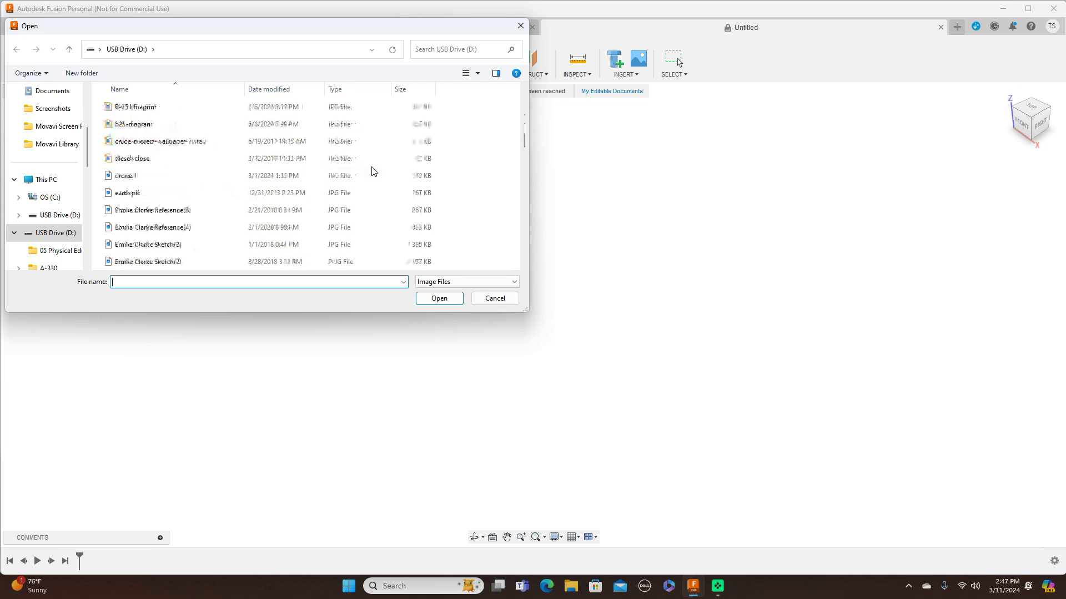
{"action": "scroll", "coordinate": [189, 127], "scroll_direction": "up", "scroll_amount": 1}
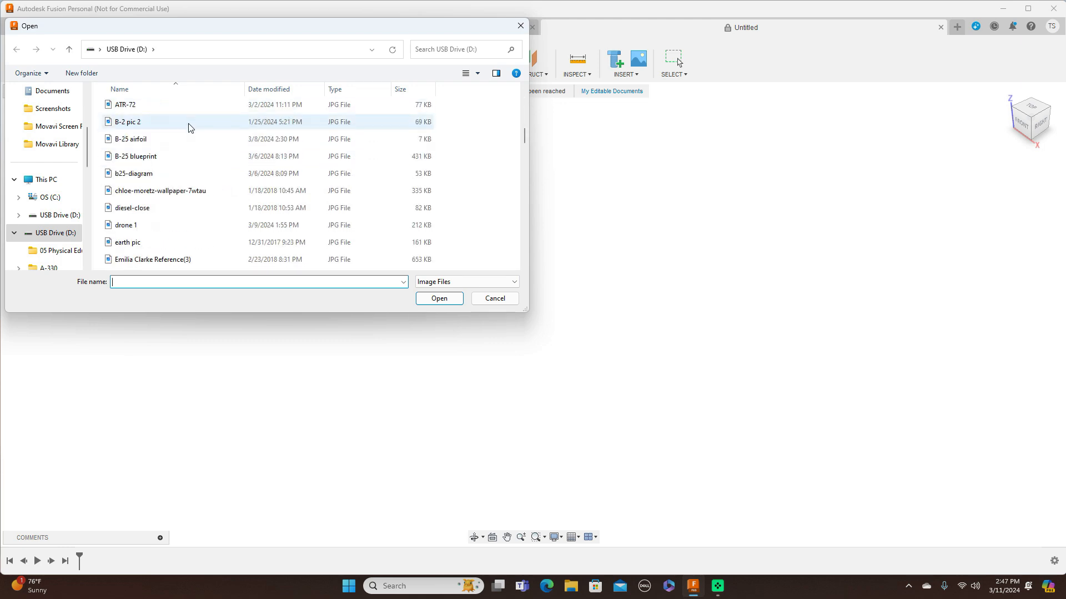
{"action": "left_click", "coordinate": [173, 158]}
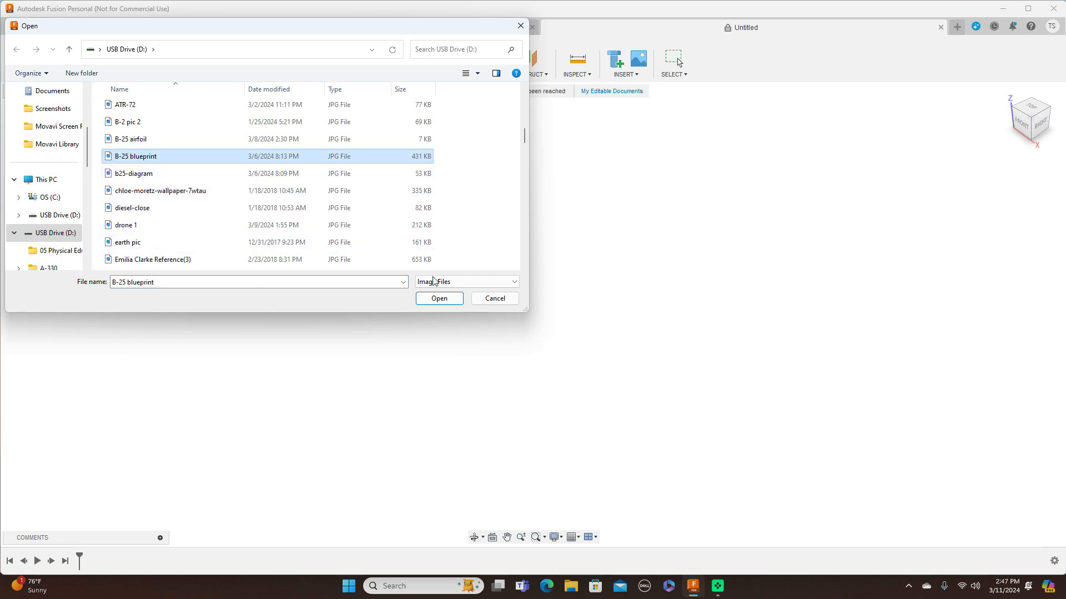
{"action": "left_click", "coordinate": [443, 300]}
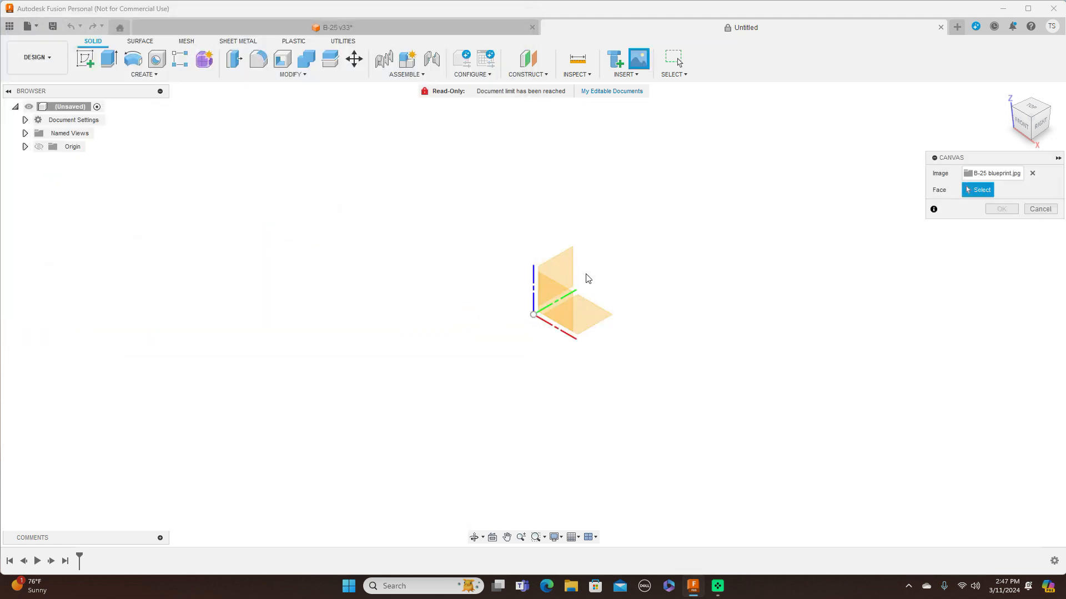
Place the blueprint canvas on the YZ plane and enlarge it uniformly to a plane scale of about 8.783
{"action": "left_click", "coordinate": [564, 272]}
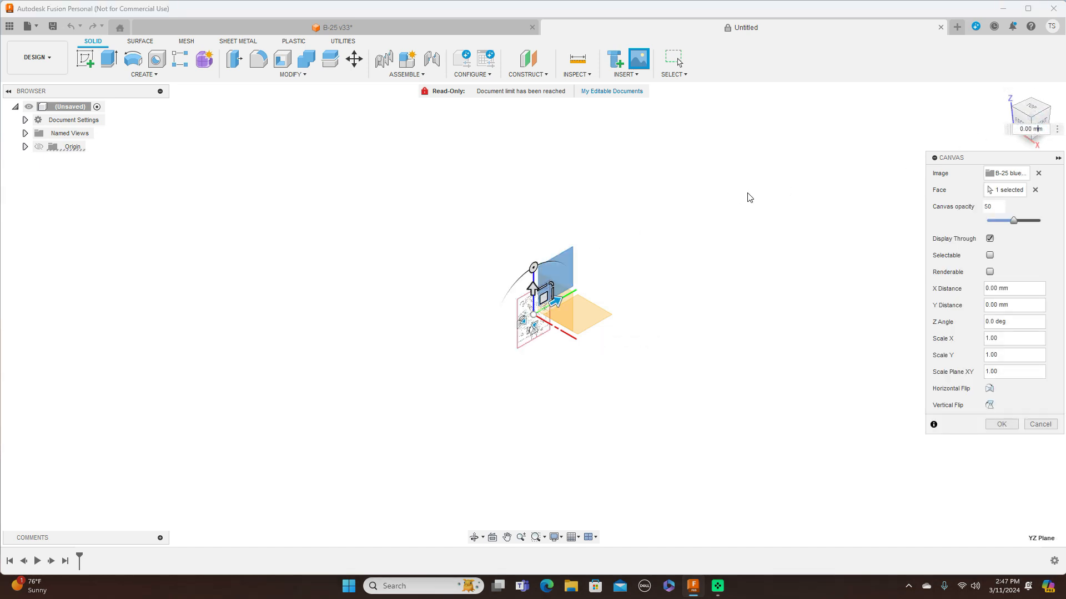
{"action": "left_click", "coordinate": [1040, 119]}
{"action": "left_click_drag", "start_coordinate": [557, 285], "coordinate": [608, 251]}
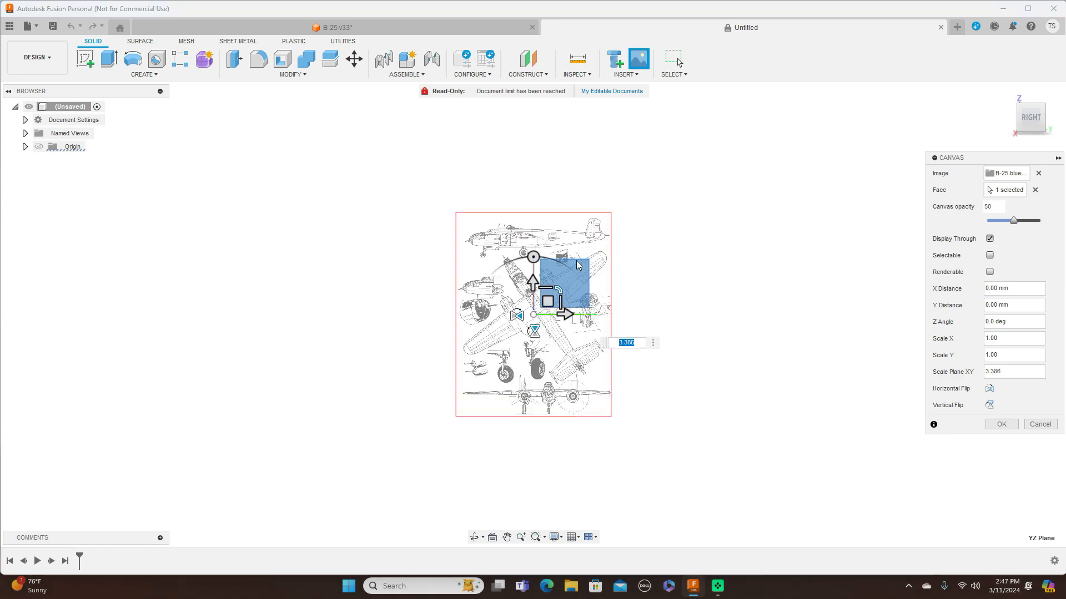
{"action": "left_click_drag", "start_coordinate": [558, 288], "coordinate": [610, 253]}
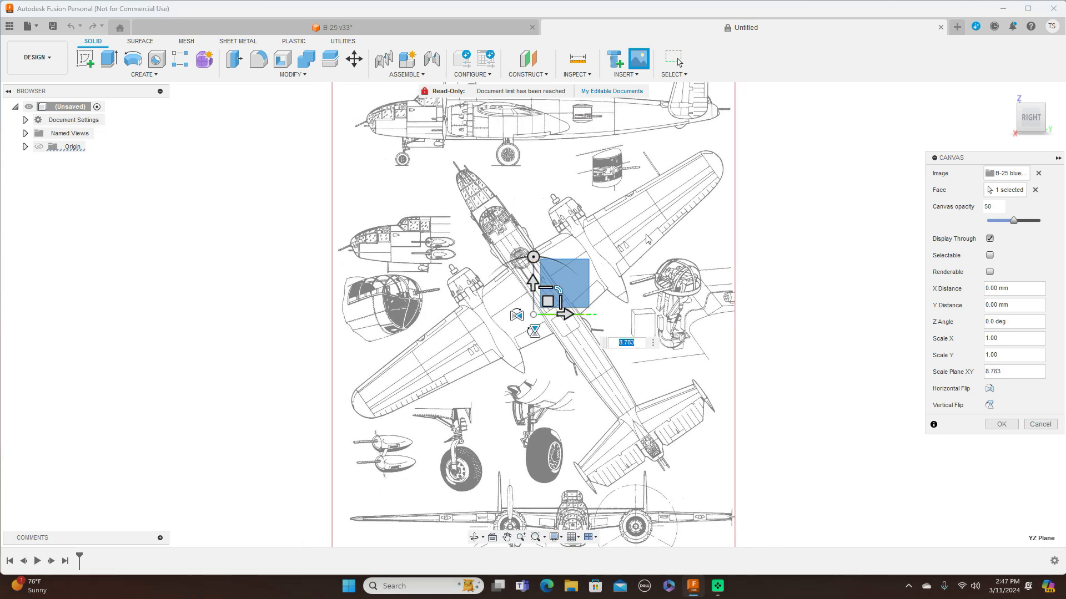
{"action": "middle_click_drag", "start_coordinate": [685, 235], "coordinate": [681, 272]}
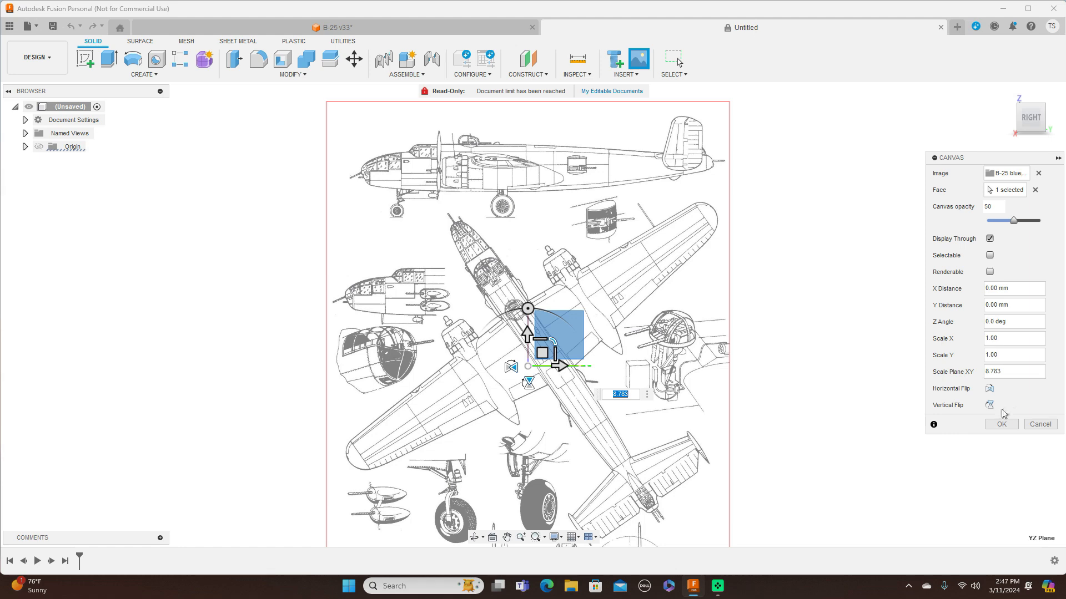
{"action": "left_click", "coordinate": [1003, 428]}
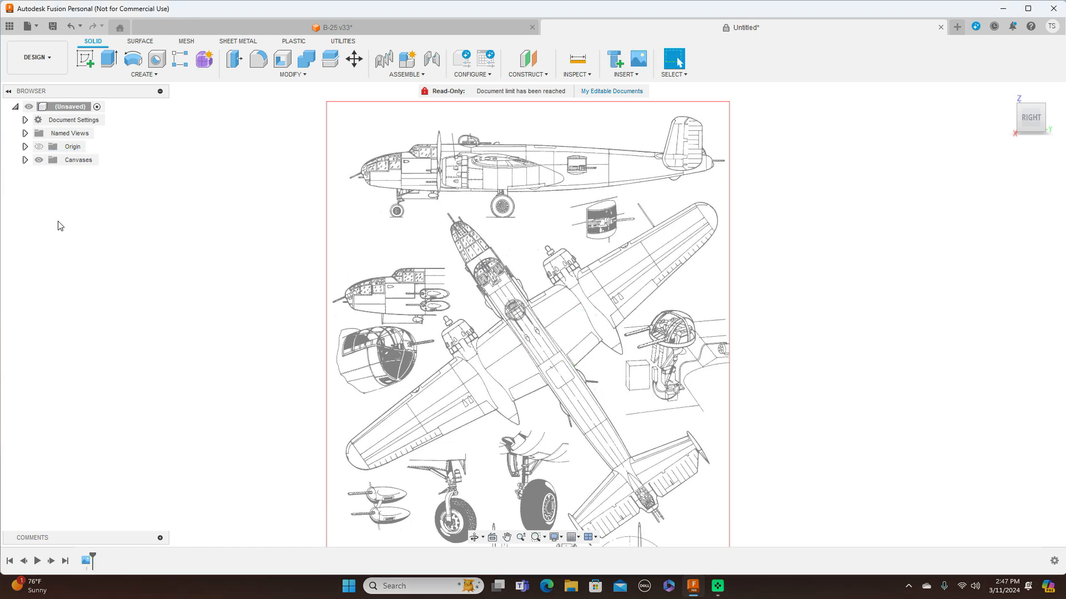
Rename the "B-25 blueprint" canvas as "Side"
{"action": "left_click", "coordinate": [25, 161]}
{"action": "left_click", "coordinate": [77, 174]}
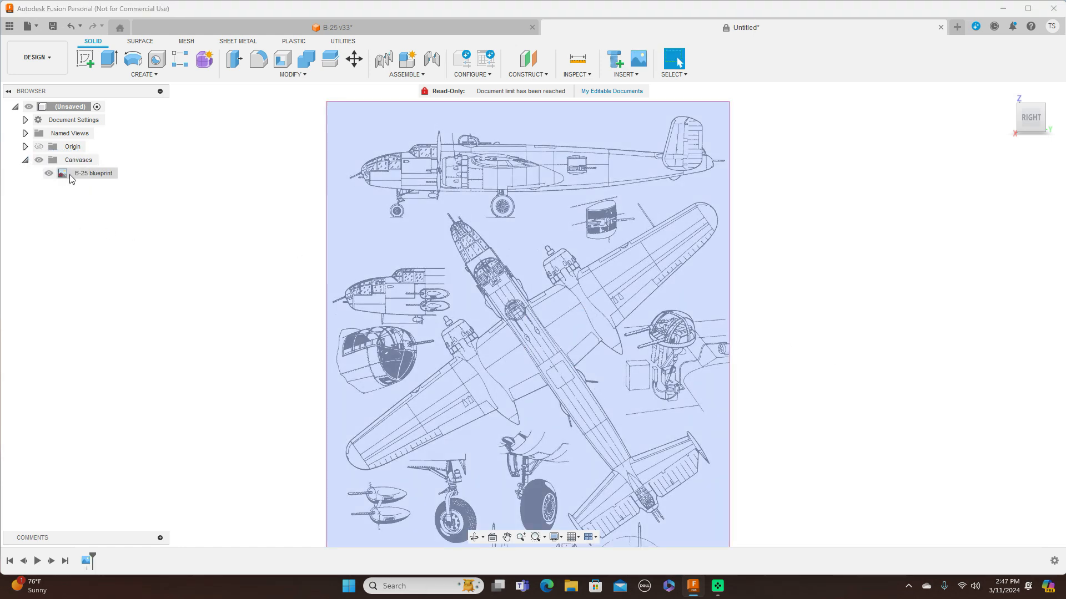
{"action": "left_click", "coordinate": [78, 174]}
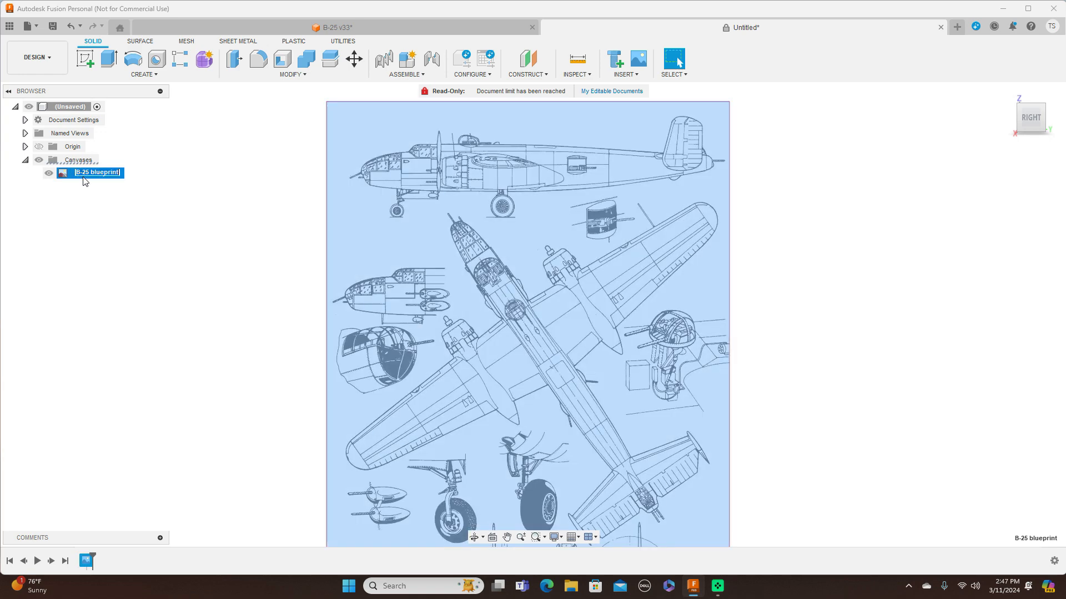
{"action": "key", "text": "BackSpace"}
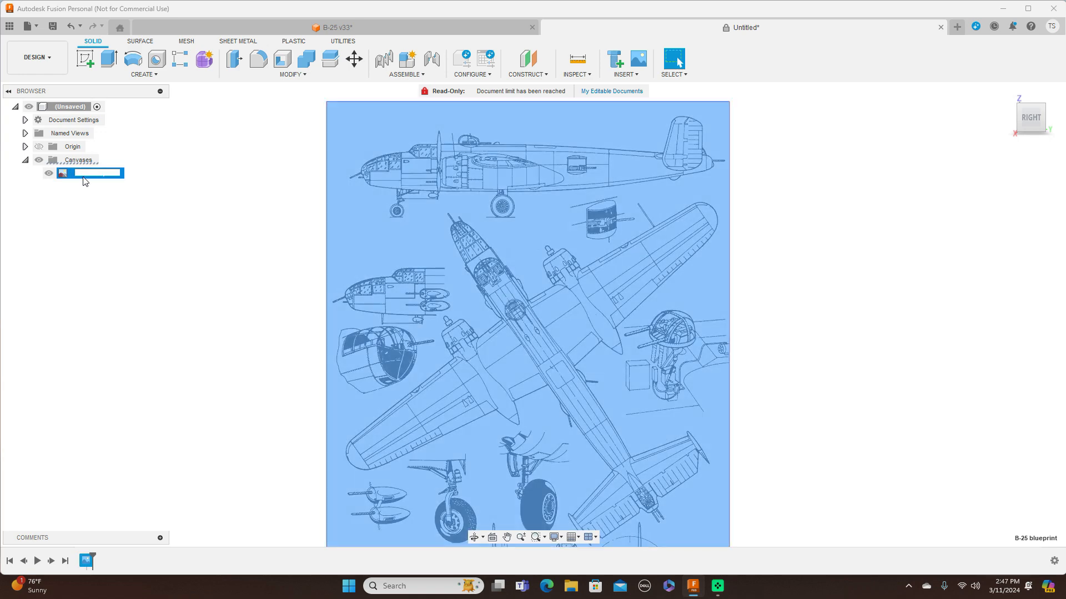
{"action": "type", "text": "Side"}
{"action": "key", "text": "Return"}
{"action": "scroll", "coordinate": [310, 222], "scroll_direction": "up", "scroll_amount": 1}
{"action": "scroll", "coordinate": [311, 222], "scroll_direction": "up", "scroll_amount": 1}
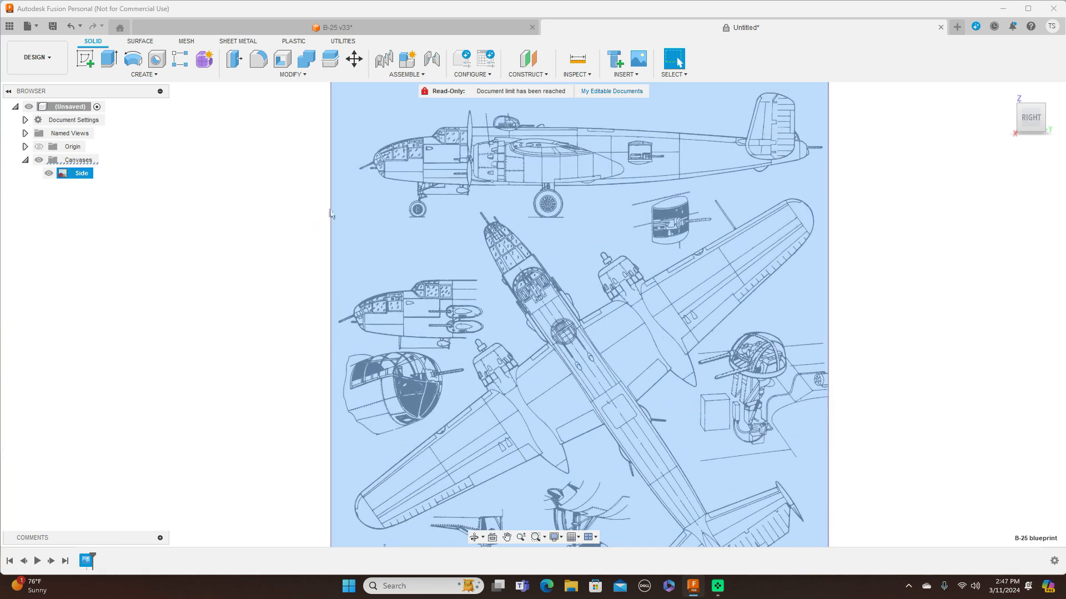
{"action": "middle_click_drag", "start_coordinate": [687, 256], "coordinate": [669, 282]}
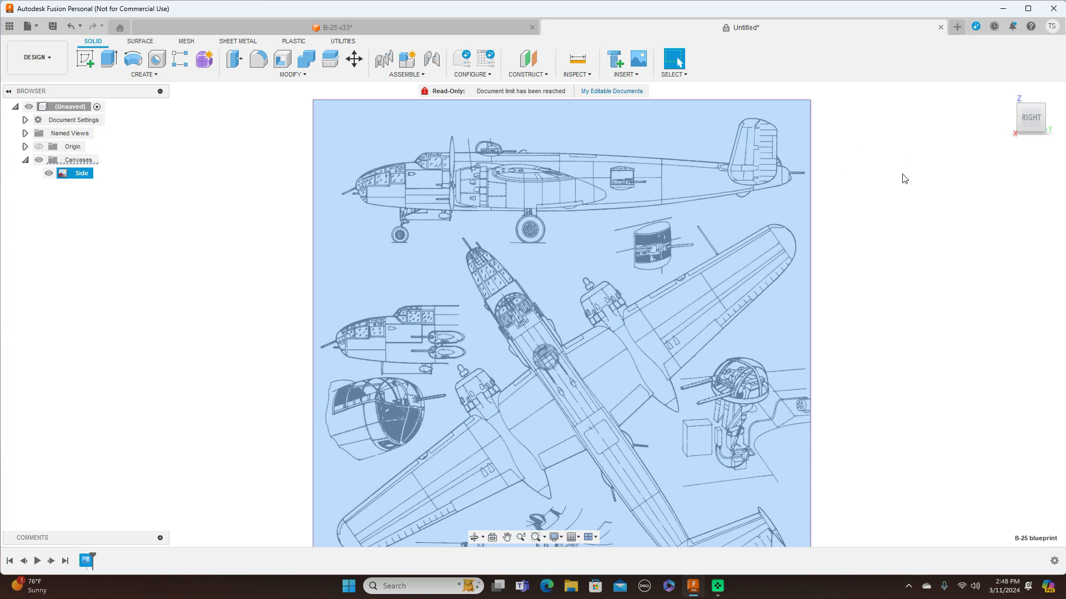
Calibrate the Side canvas by setting the side-view fuselage length from nose tip to tail end to 2000 mm
{"action": "left_click", "coordinate": [905, 177]}
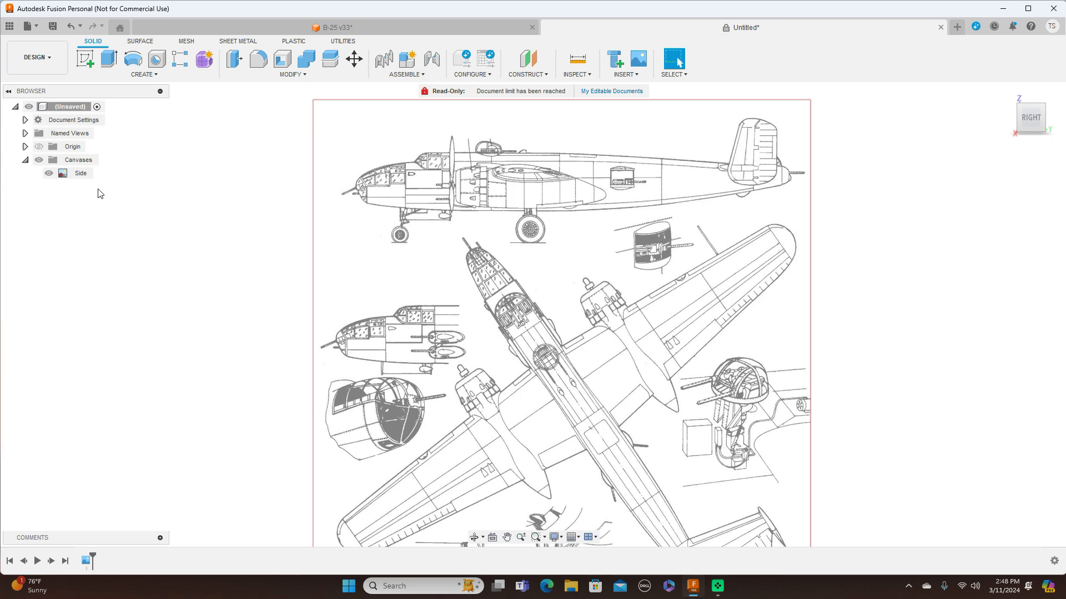
{"action": "left_click", "coordinate": [79, 174]}
{"action": "right_click", "coordinate": [79, 174]}
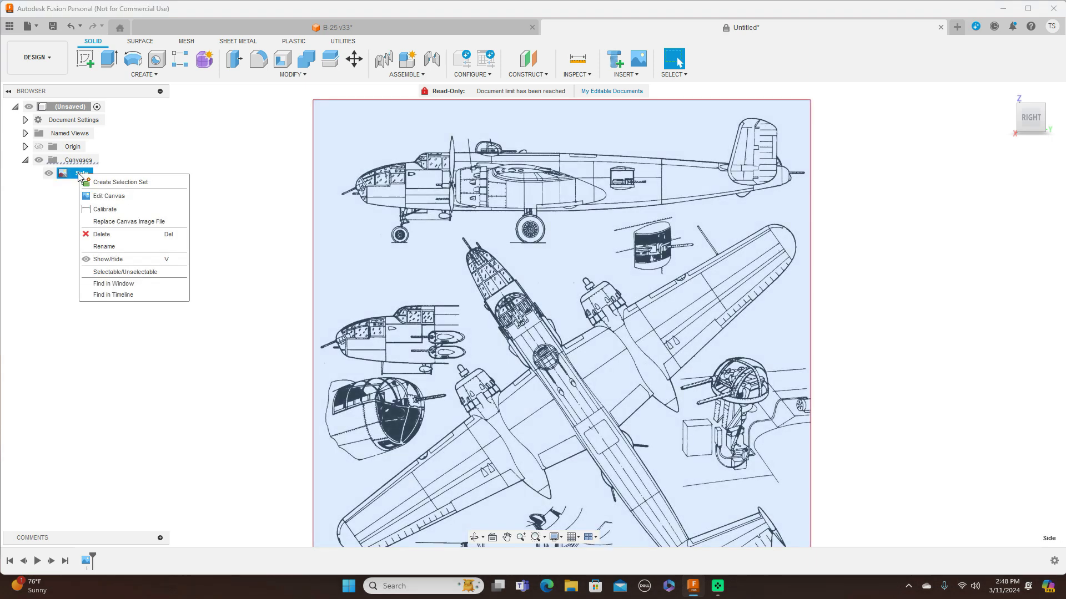
{"action": "left_click", "coordinate": [102, 201]}
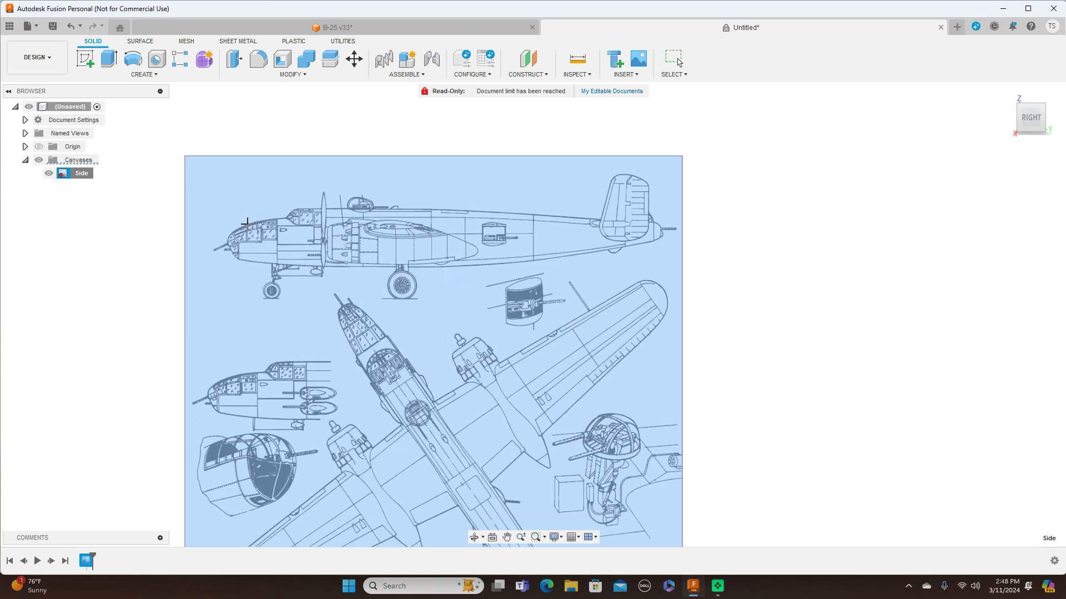
{"action": "scroll", "coordinate": [223, 244], "scroll_direction": "up", "scroll_amount": 2}
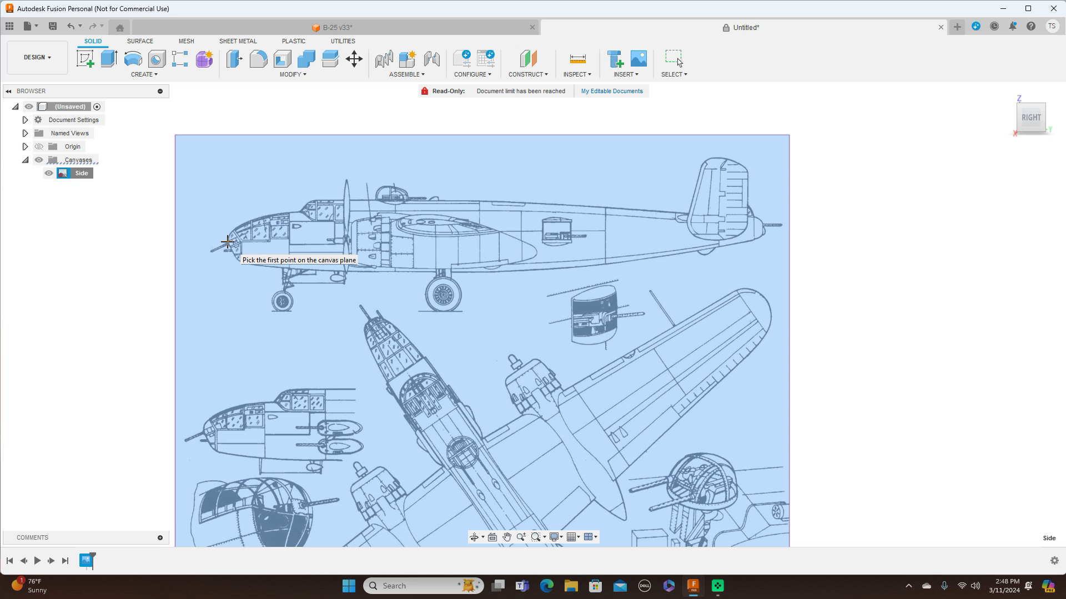
{"action": "left_click", "coordinate": [227, 241]}
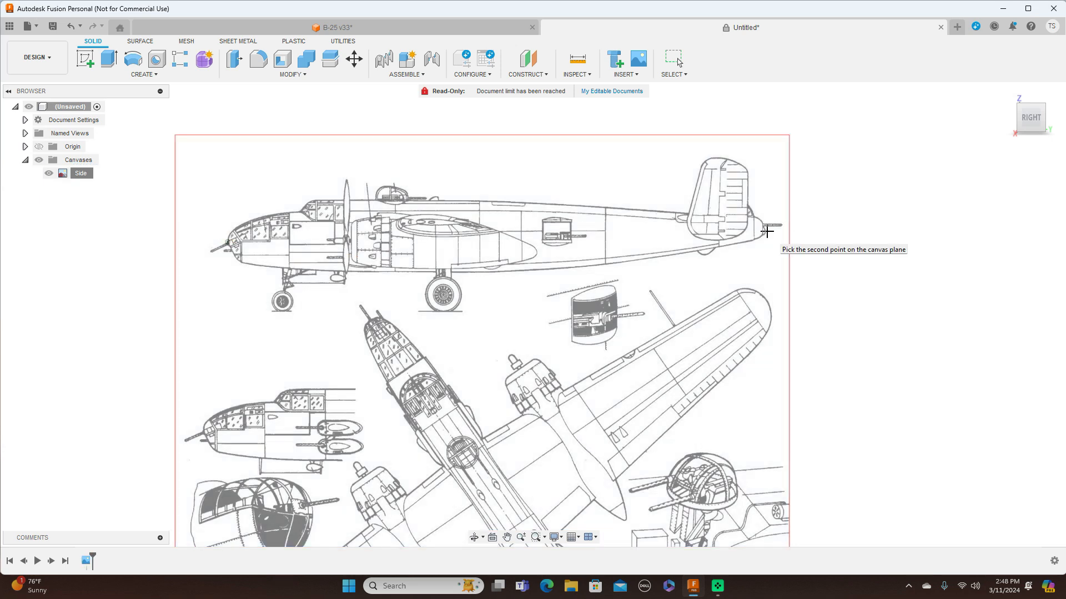
{"action": "left_click", "coordinate": [765, 232]}
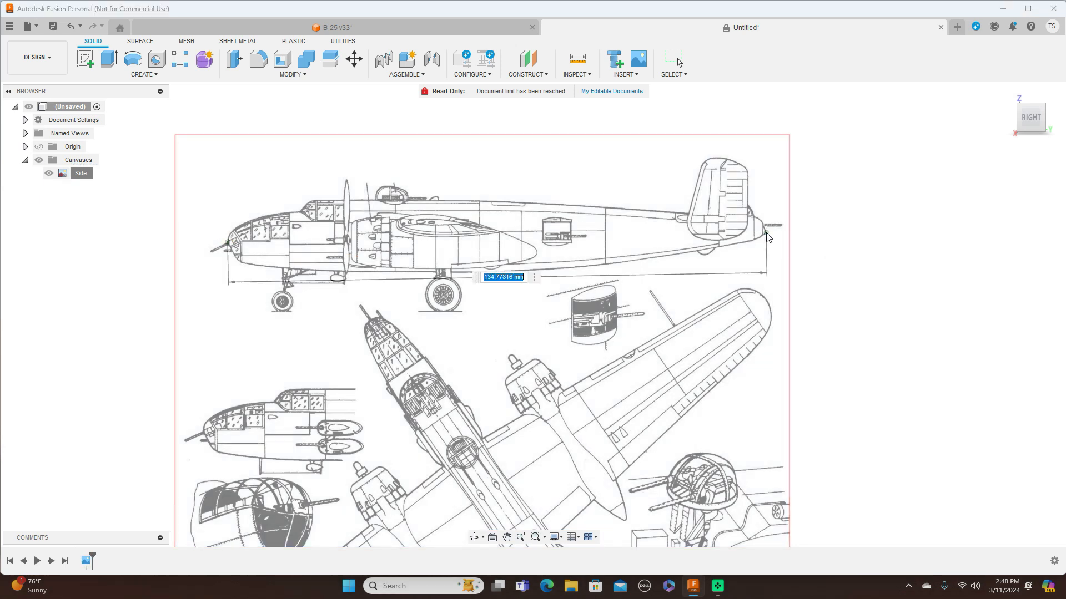
{"action": "key", "text": "BackSpace"}
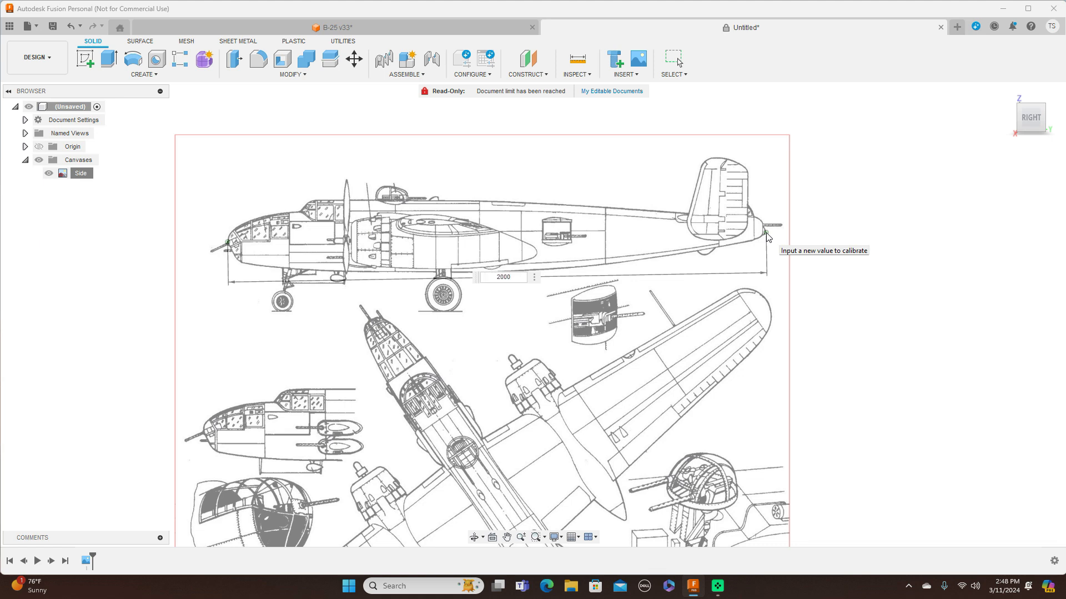
{"action": "type", "text": "2000"}
{"action": "key", "text": "Return"}
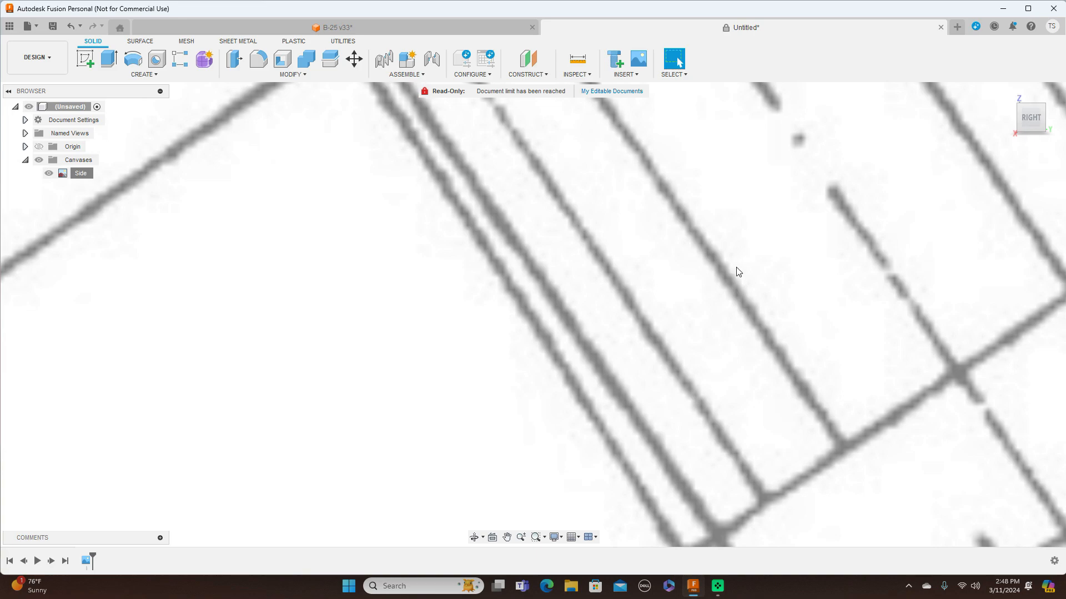
Show the origin planes and axes over the blueprint canvas
{"action": "scroll", "coordinate": [737, 272], "scroll_direction": "down", "scroll_amount": 10}
{"action": "scroll", "coordinate": [736, 267], "scroll_direction": "down", "scroll_amount": 5}
{"action": "middle_click_drag", "start_coordinate": [712, 273], "coordinate": [614, 332]}
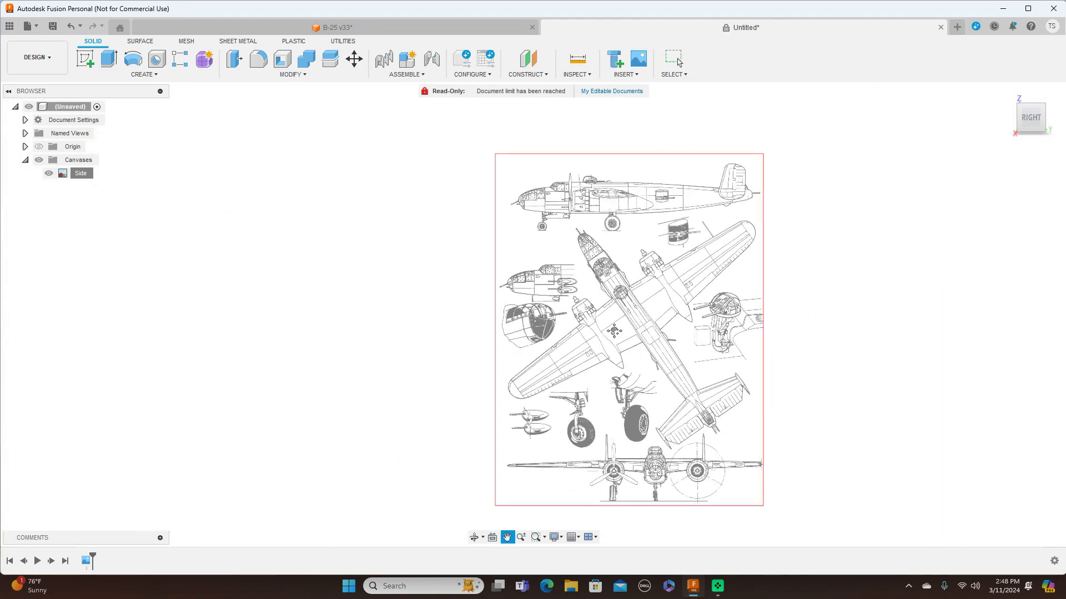
{"action": "scroll", "coordinate": [614, 331], "scroll_direction": "down", "scroll_amount": 2}
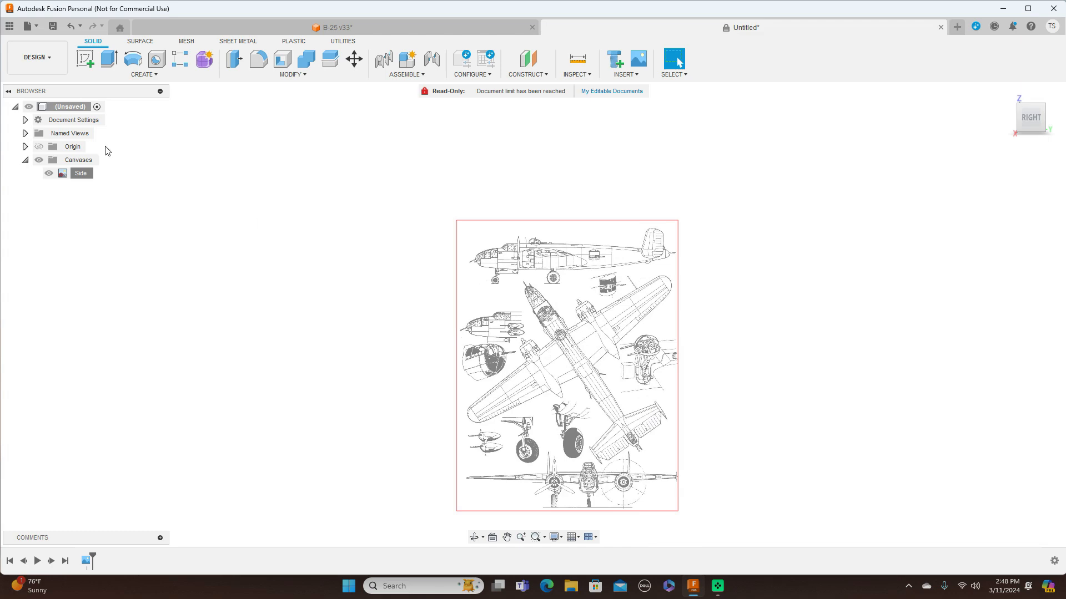
{"action": "left_click", "coordinate": [39, 146]}
Move the Side canvas by X 958.146 mm and Y -1107.011 mm so the side view's nose tip sits on the origin
{"action": "scroll", "coordinate": [556, 201], "scroll_direction": "up", "scroll_amount": 2}
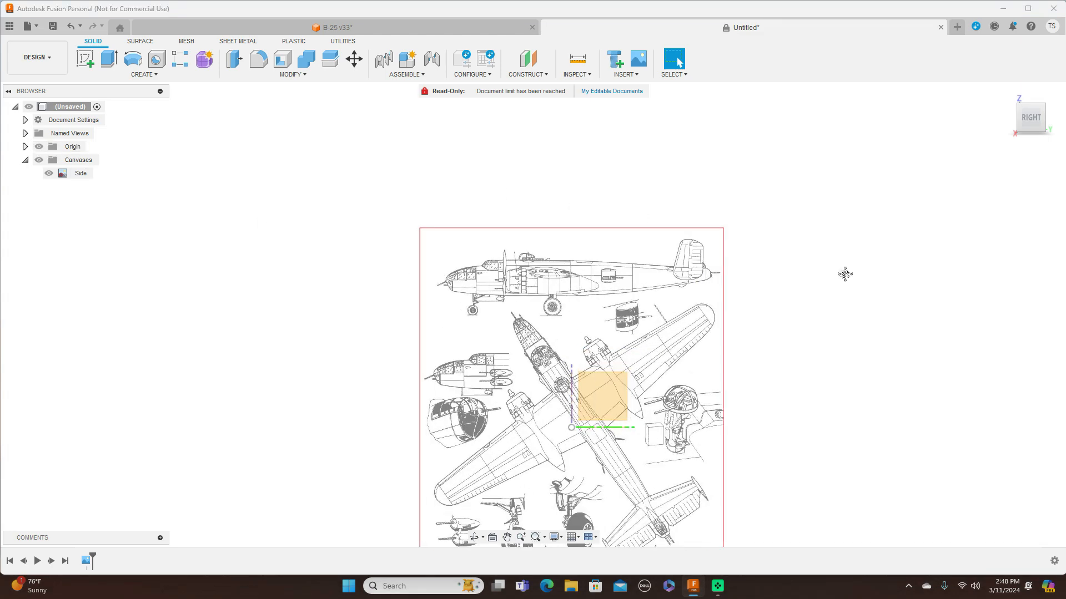
{"action": "middle_click_drag", "start_coordinate": [857, 288], "coordinate": [761, 172]}
{"action": "scroll", "coordinate": [761, 171], "scroll_direction": "up", "scroll_amount": 2}
{"action": "middle_click_drag", "start_coordinate": [809, 197], "coordinate": [872, 217]}
{"action": "scroll", "coordinate": [852, 188], "scroll_direction": "up", "scroll_amount": 1}
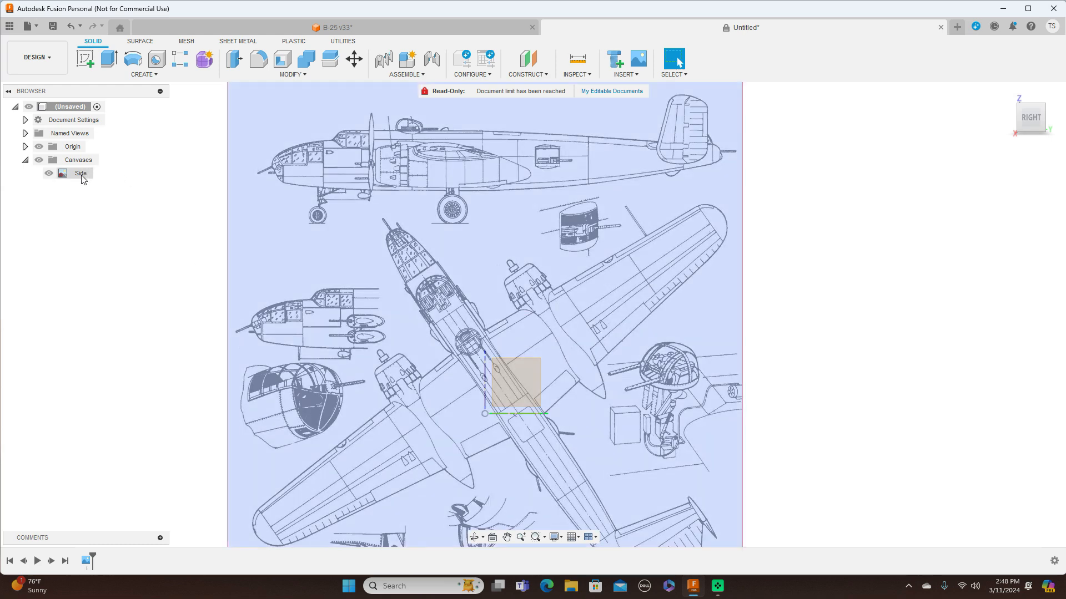
{"action": "right_click", "coordinate": [82, 178]}
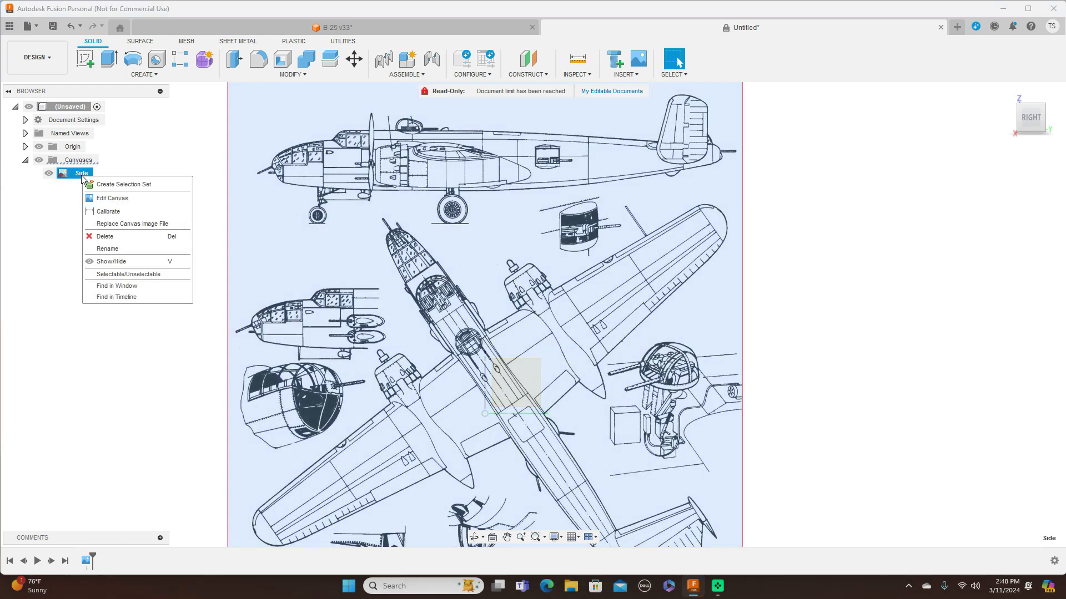
{"action": "left_click", "coordinate": [113, 198]}
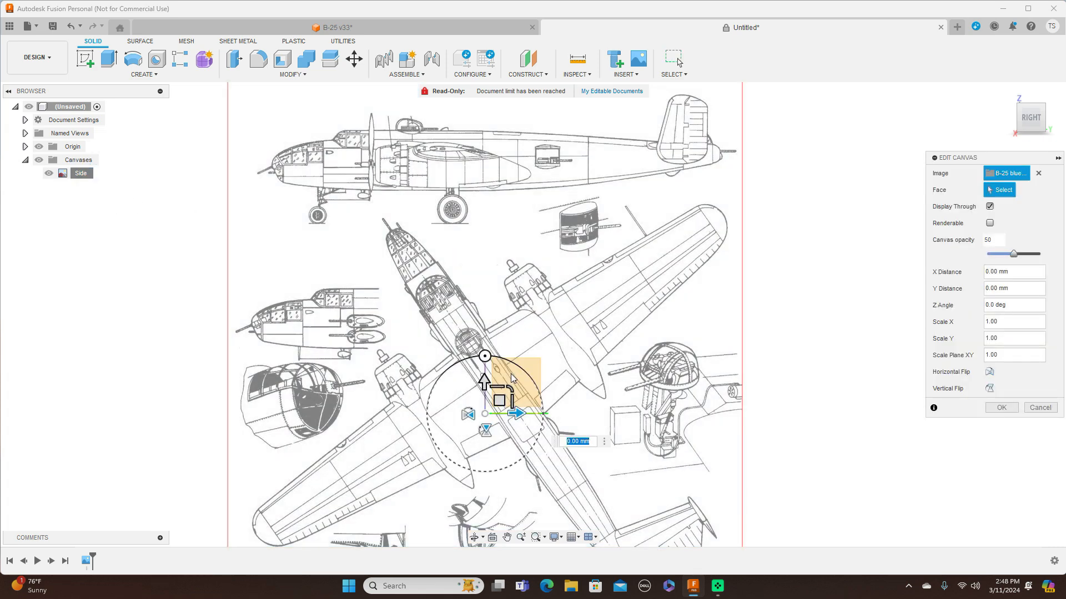
{"action": "middle_click_drag", "start_coordinate": [593, 392], "coordinate": [530, 233]}
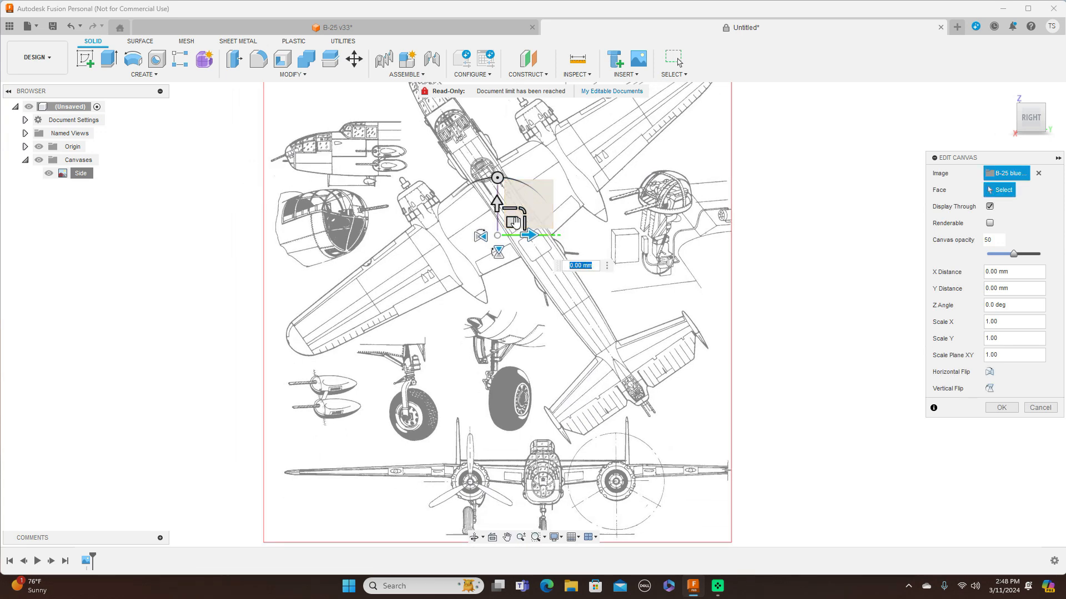
{"action": "left_click_drag", "start_coordinate": [512, 222], "coordinate": [670, 414]}
{"action": "middle_click_drag", "start_coordinate": [711, 179], "coordinate": [663, 218]}
{"action": "left_click_drag", "start_coordinate": [621, 442], "coordinate": [660, 488]}
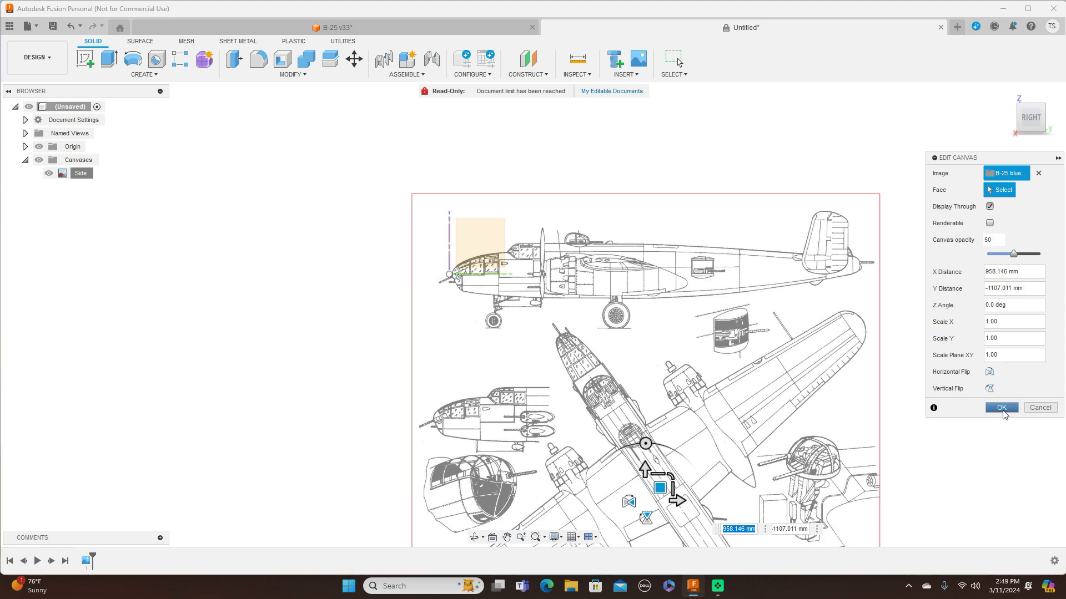
{"action": "left_click", "coordinate": [1002, 407]}
Insert the "B-25 blueprint" image from the USB drive as a second canvas on the XY plane
{"action": "scroll", "coordinate": [985, 409], "scroll_direction": "down", "scroll_amount": 1}
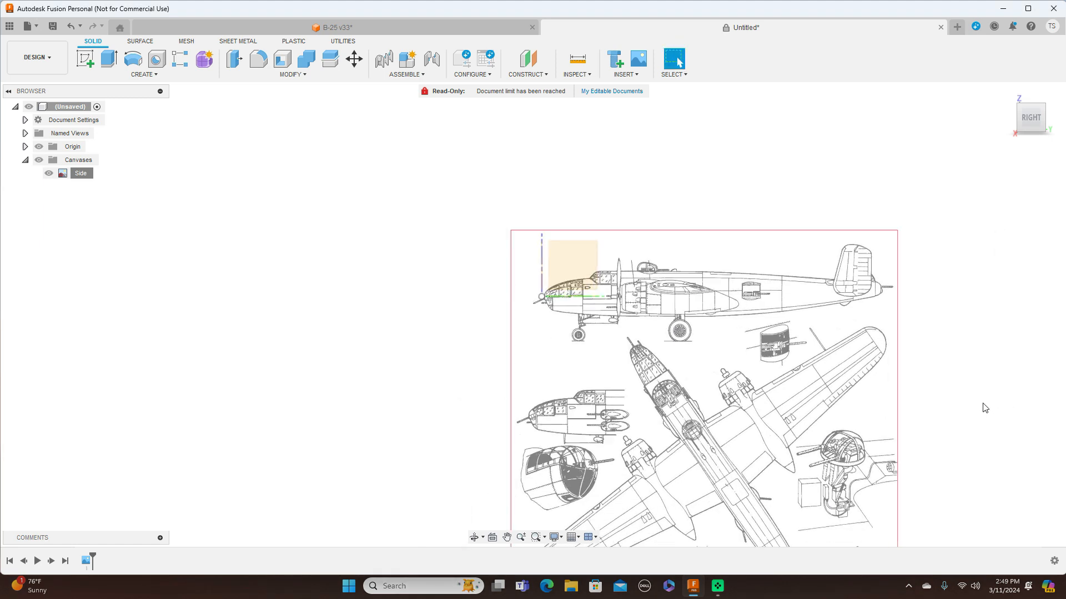
{"action": "middle_click_drag", "start_coordinate": [988, 379], "coordinate": [897, 325]}
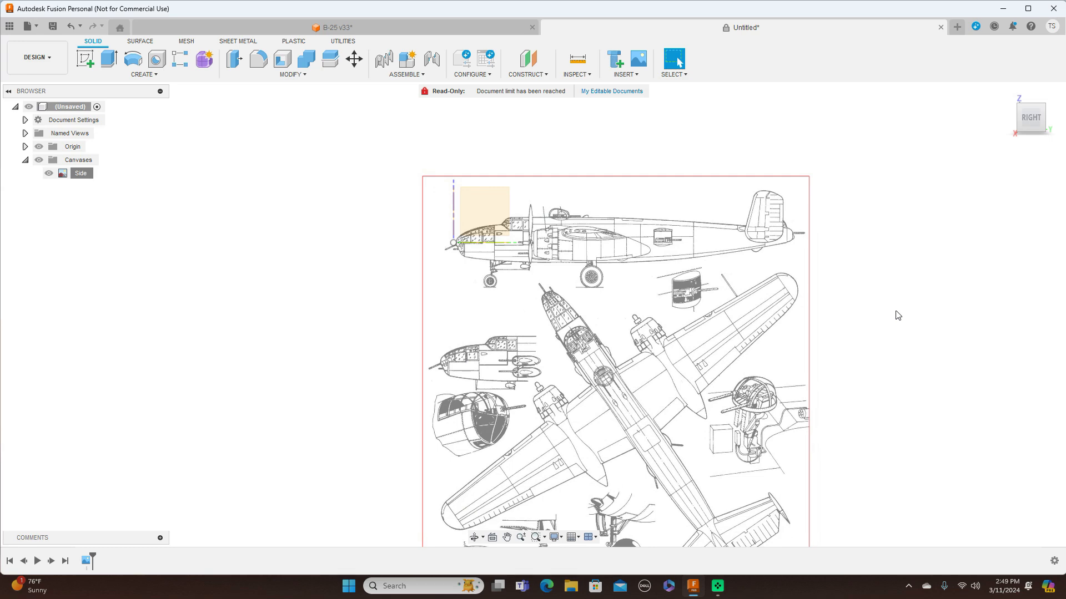
{"action": "scroll", "coordinate": [892, 317], "scroll_direction": "up", "scroll_amount": 1}
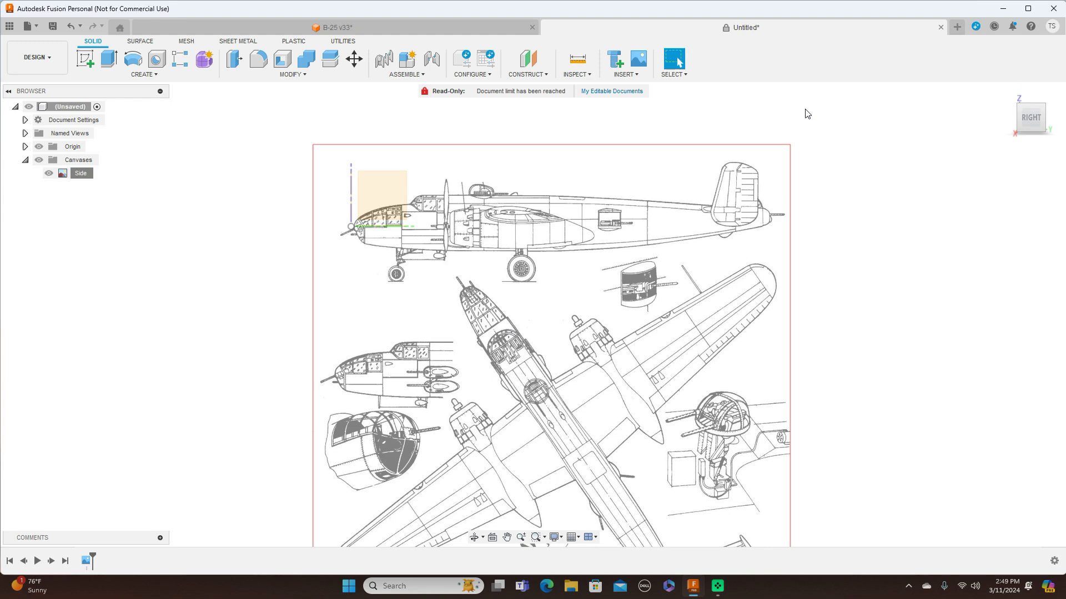
{"action": "left_click", "coordinate": [624, 74]}
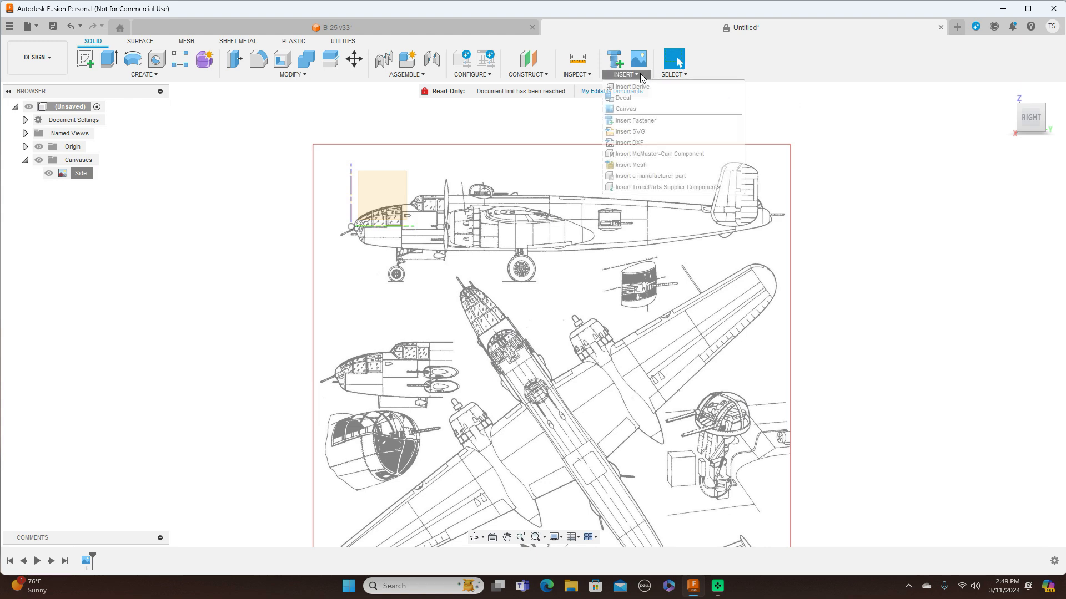
{"action": "left_click", "coordinate": [641, 111]}
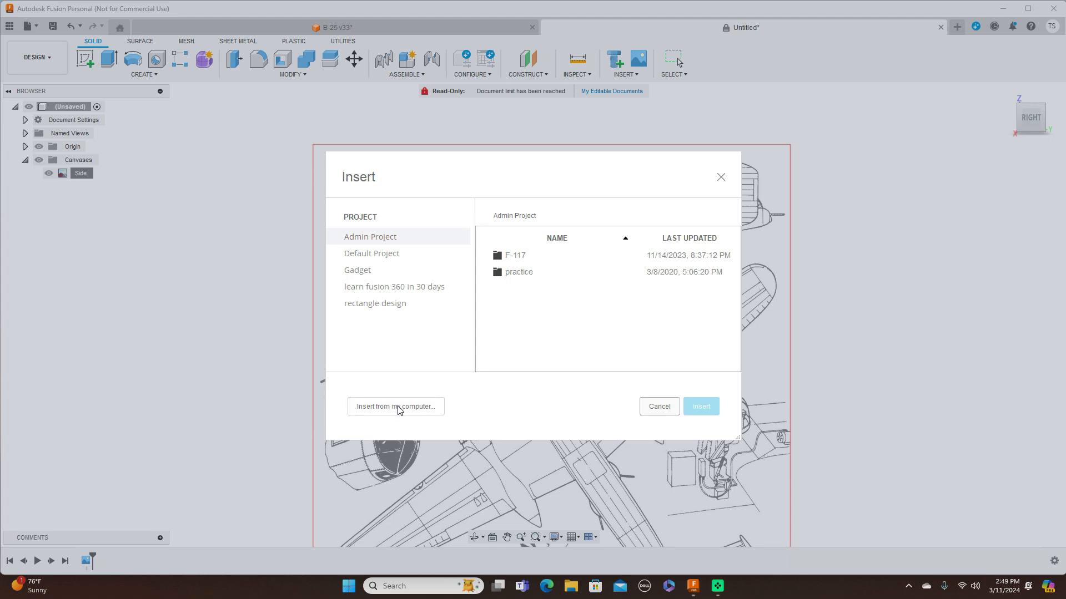
{"action": "left_click", "coordinate": [396, 407]}
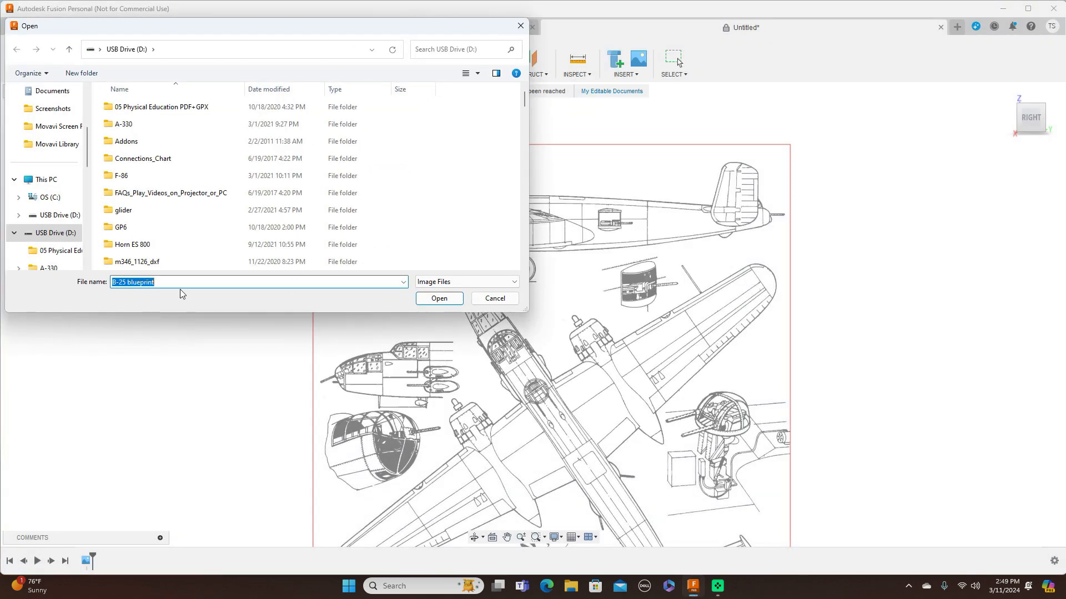
{"action": "left_click", "coordinate": [437, 303]}
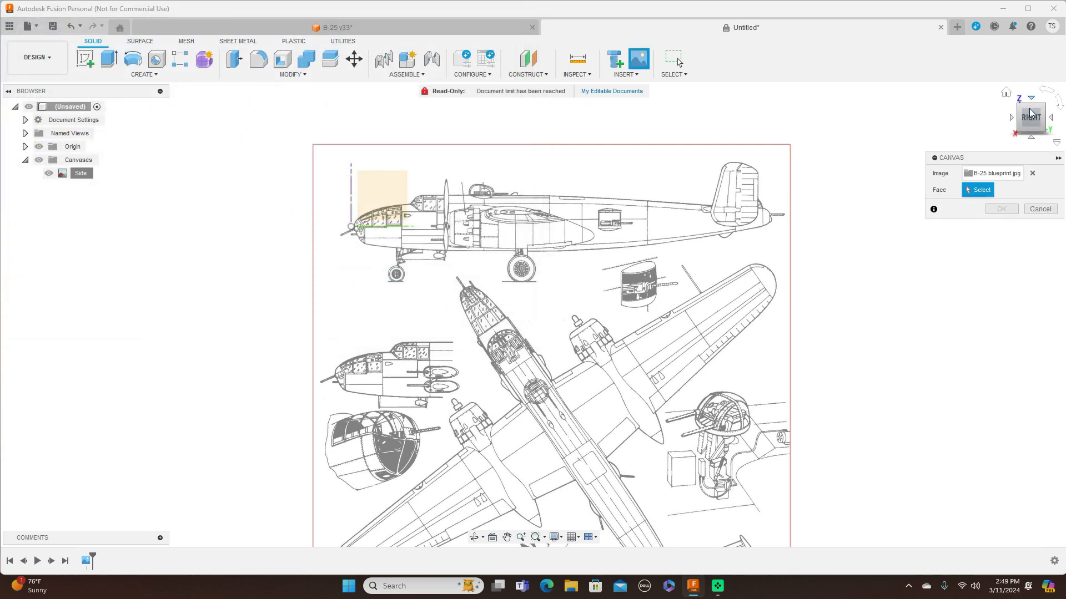
{"action": "left_click", "coordinate": [1031, 111]}
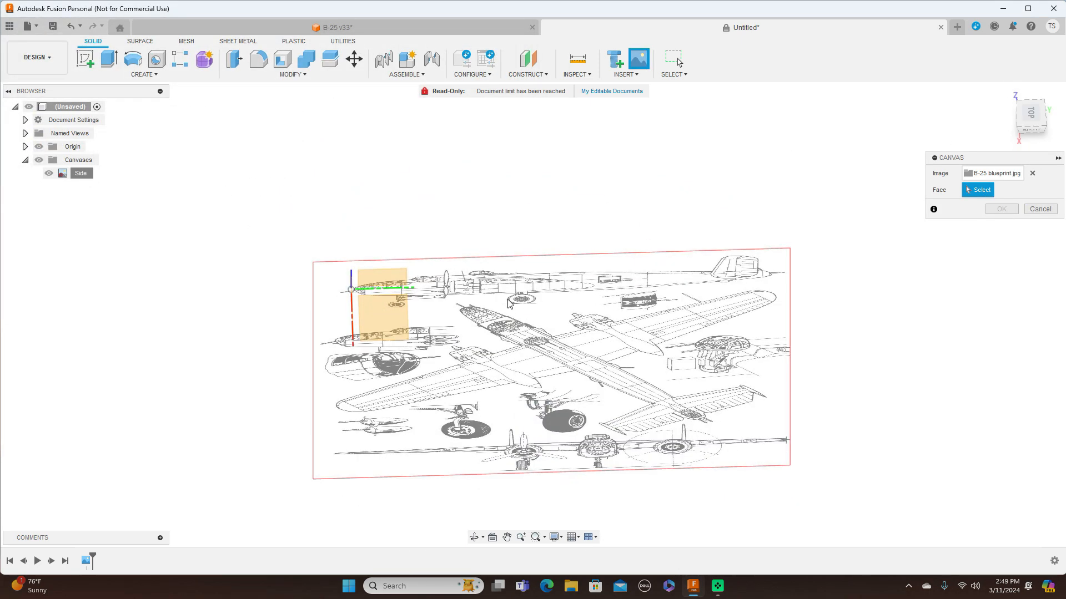
{"action": "left_click", "coordinate": [390, 317]}
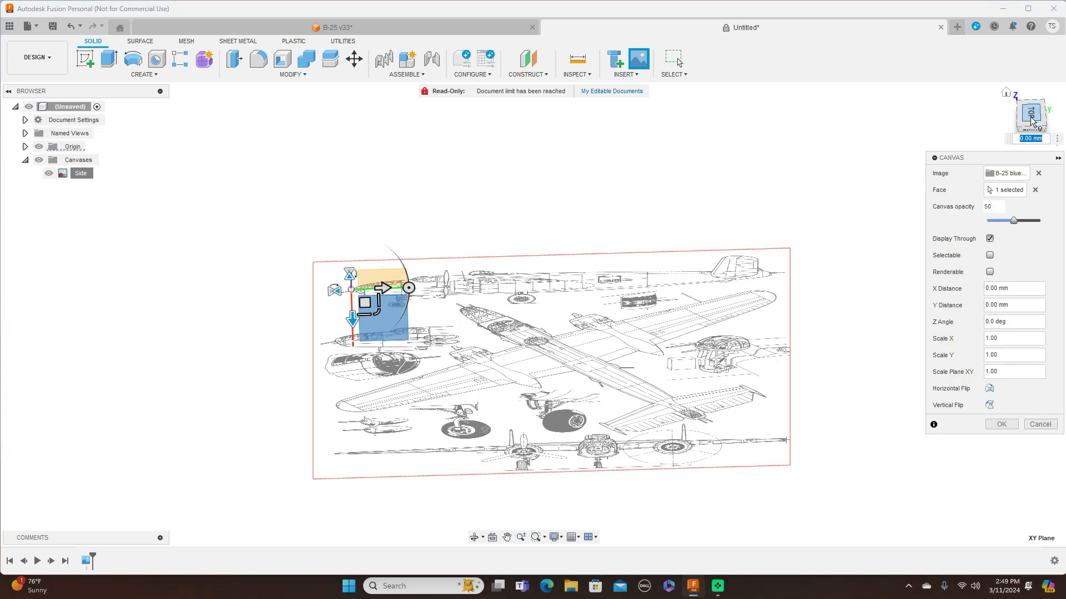
Enlarge the second canvas uniformly to a plane scale of about 92.947 and rotate it 145 degrees to level the top view's fuselage
{"action": "left_click_drag", "start_coordinate": [375, 340], "coordinate": [452, 388]}
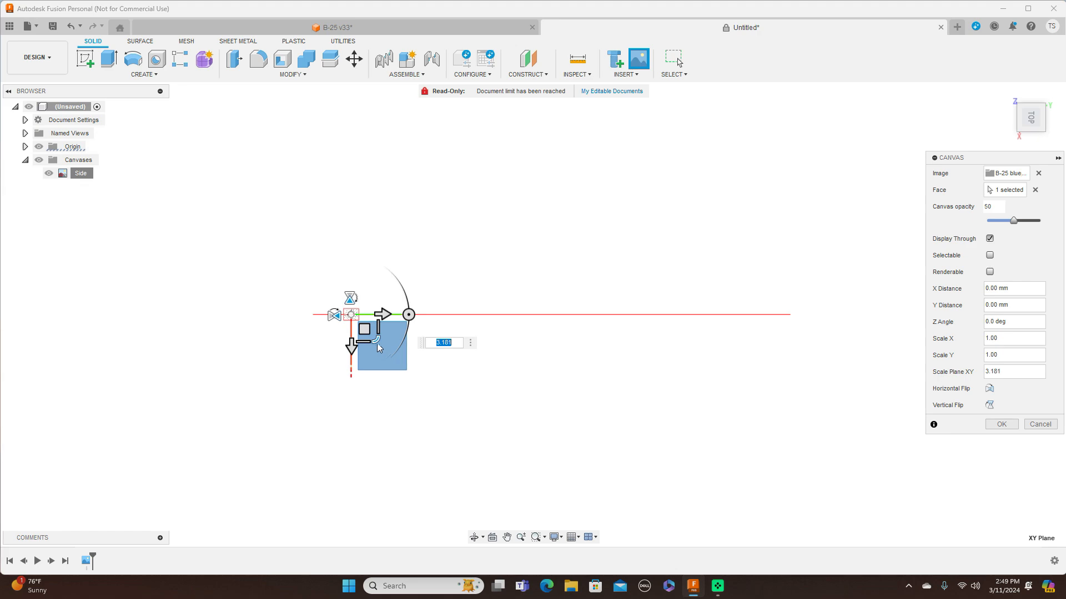
{"action": "left_click_drag", "start_coordinate": [377, 340], "coordinate": [496, 448]}
{"action": "left_click_drag", "start_coordinate": [375, 340], "coordinate": [405, 367]}
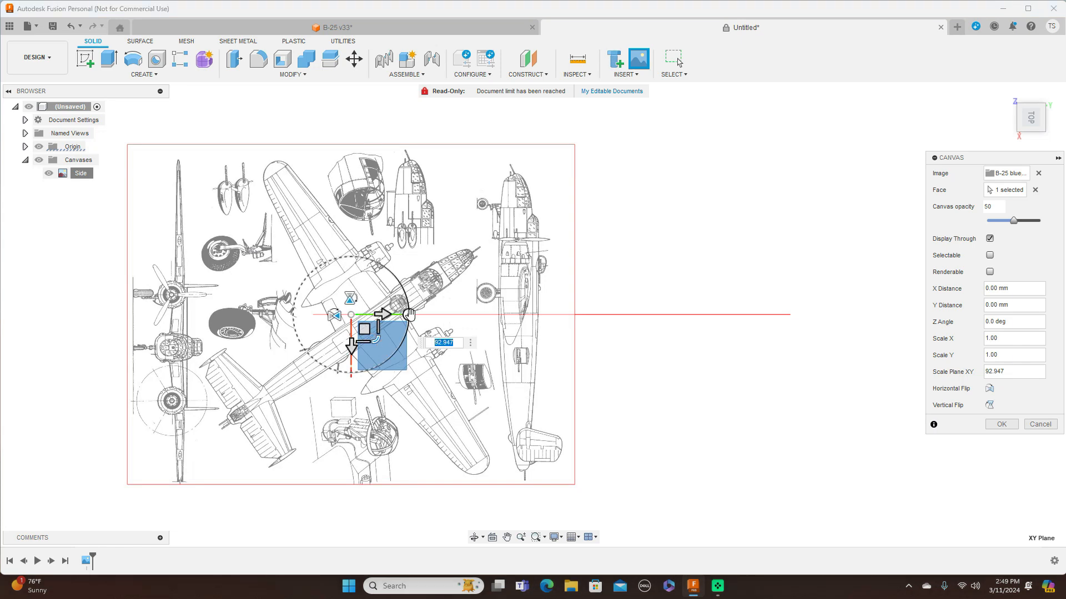
{"action": "left_click_drag", "start_coordinate": [409, 315], "coordinate": [291, 272]}
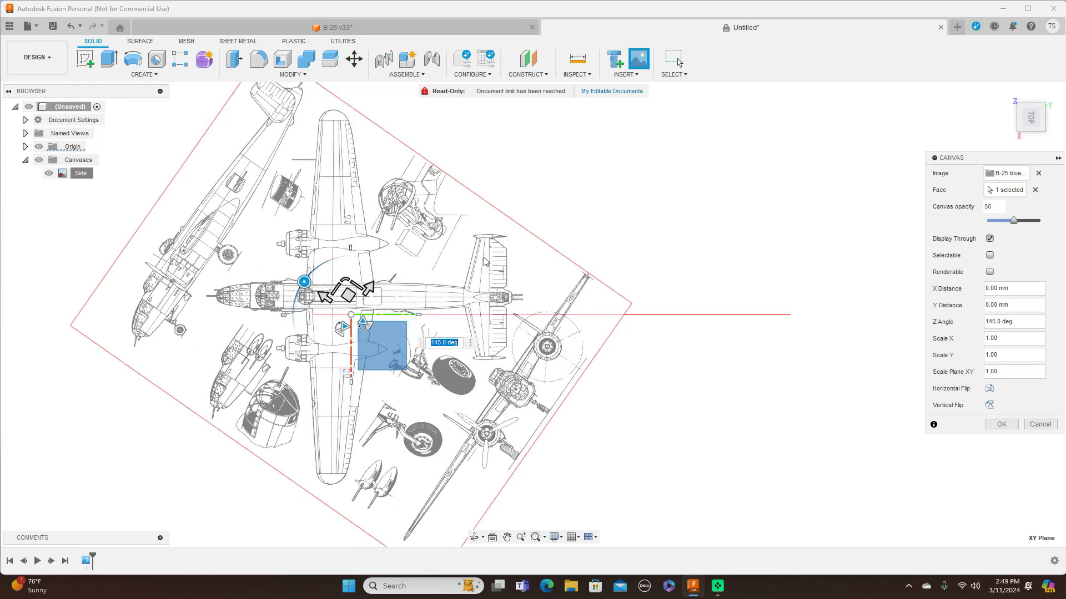
{"action": "scroll", "coordinate": [483, 258], "scroll_direction": "up", "scroll_amount": 2}
{"action": "middle_click_drag", "start_coordinate": [484, 257], "coordinate": [702, 212]}
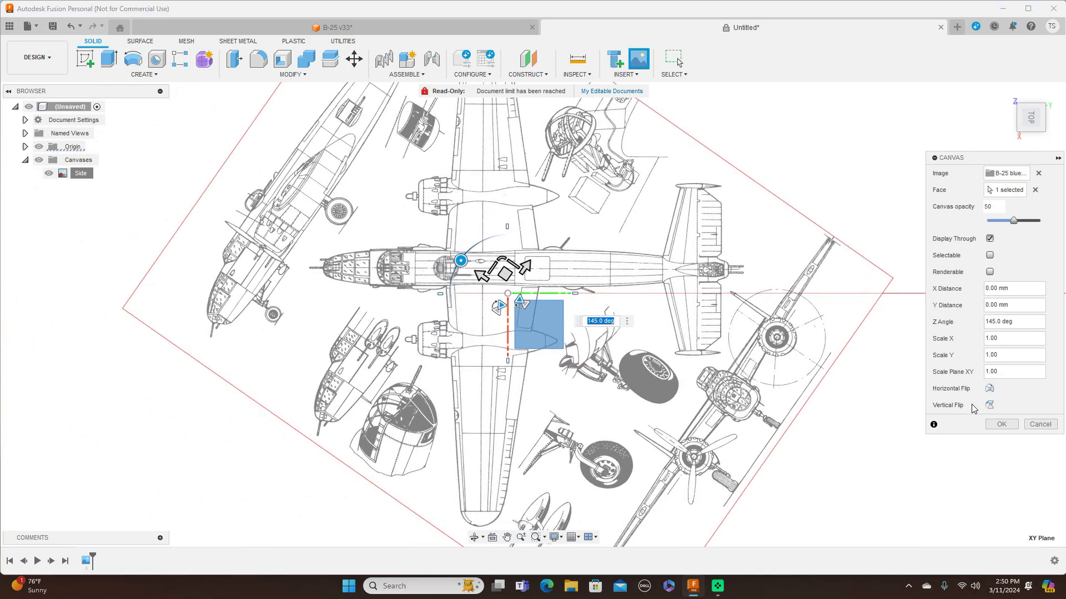
{"action": "left_click", "coordinate": [1000, 425]}
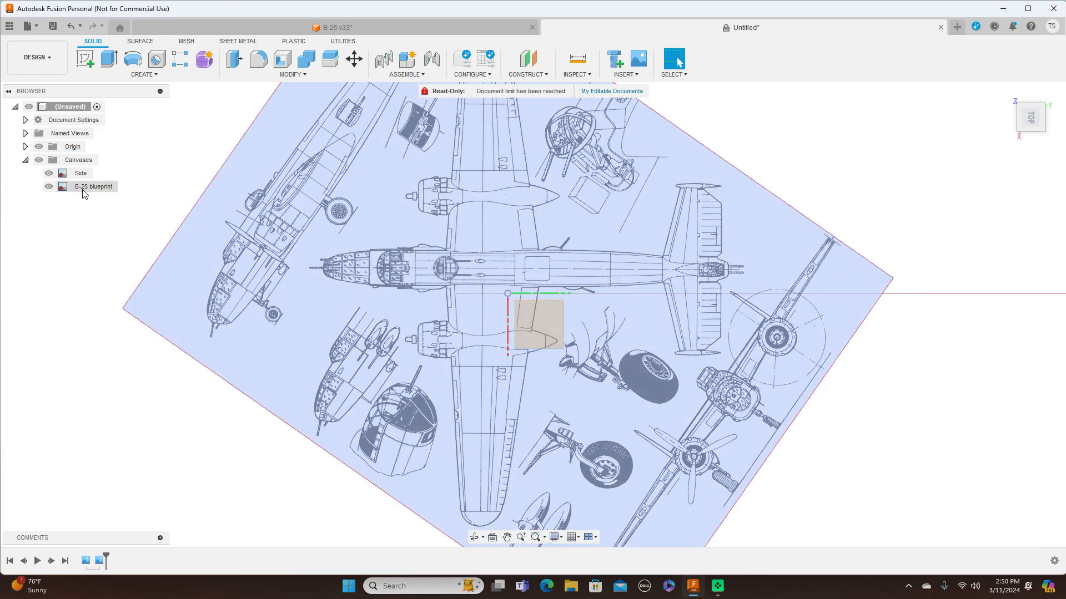
Rename the second "B-25 blueprint" canvas as "Top"
{"action": "double_click", "coordinate": [83, 187]}
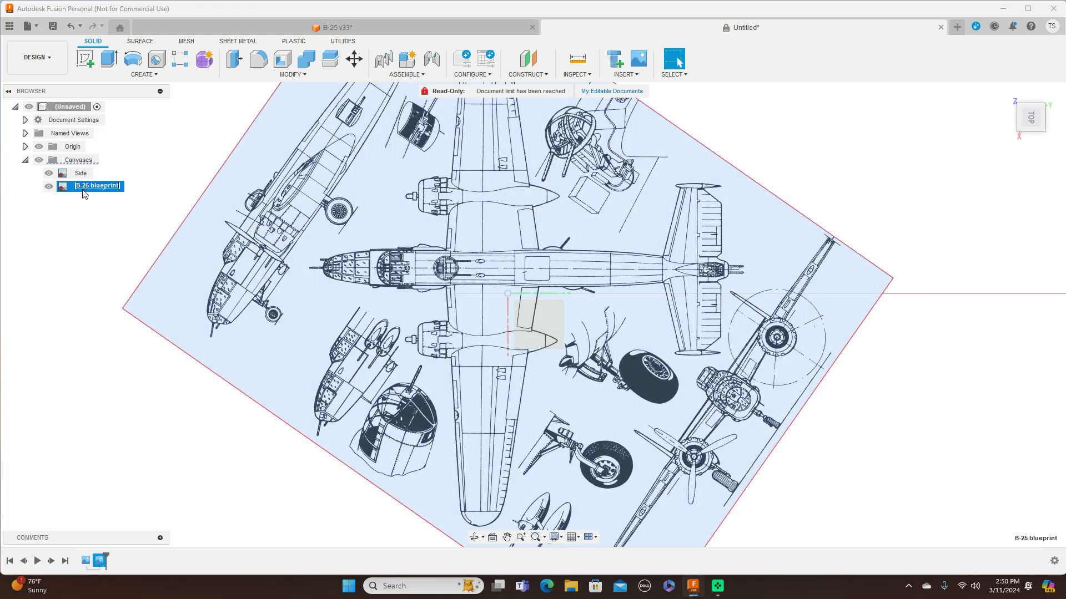
{"action": "key", "text": "BackSpace"}
{"action": "key", "text": "Return"}
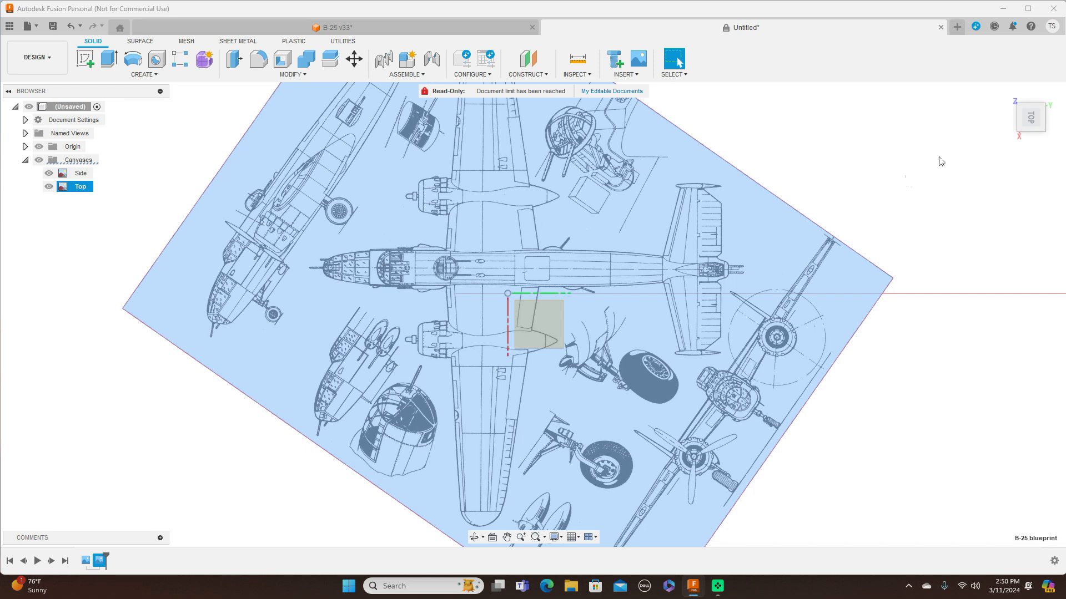
{"action": "left_click", "coordinate": [940, 167]}
Calibrate the Top canvas by setting the top view's length from nose tip to tail end to 2000 mm
{"action": "scroll", "coordinate": [927, 229], "scroll_direction": "down", "scroll_amount": 1}
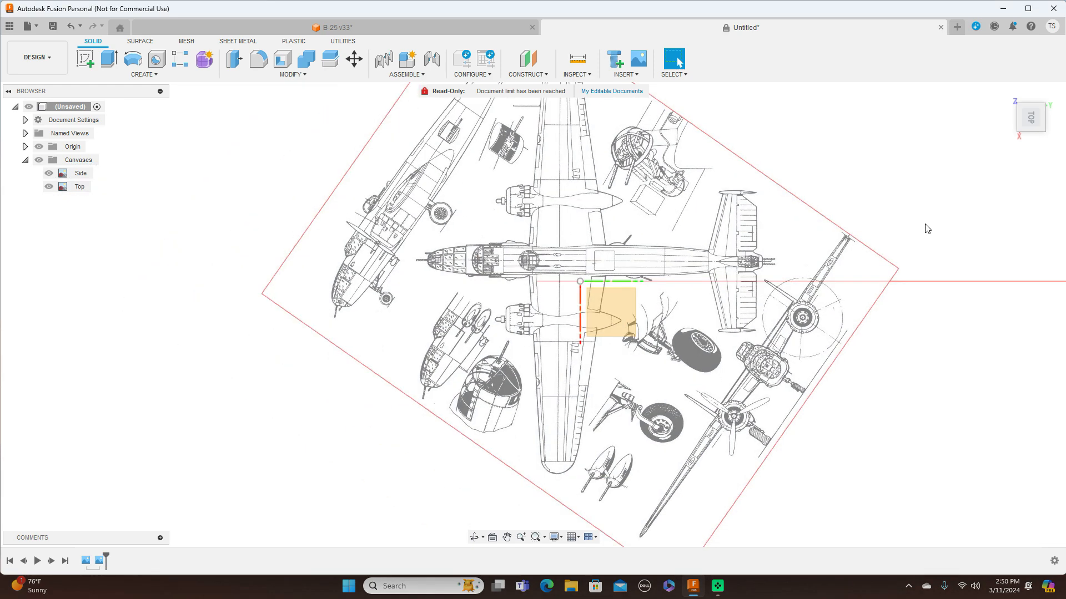
{"action": "scroll", "coordinate": [927, 228], "scroll_direction": "up", "scroll_amount": 2}
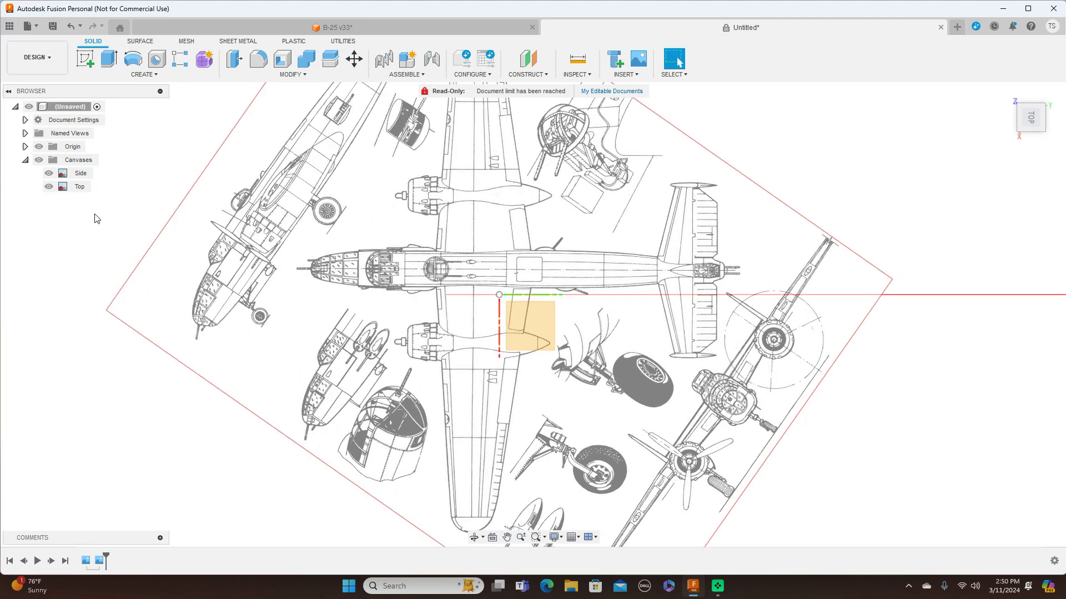
{"action": "left_click", "coordinate": [79, 189]}
{"action": "right_click", "coordinate": [79, 190]}
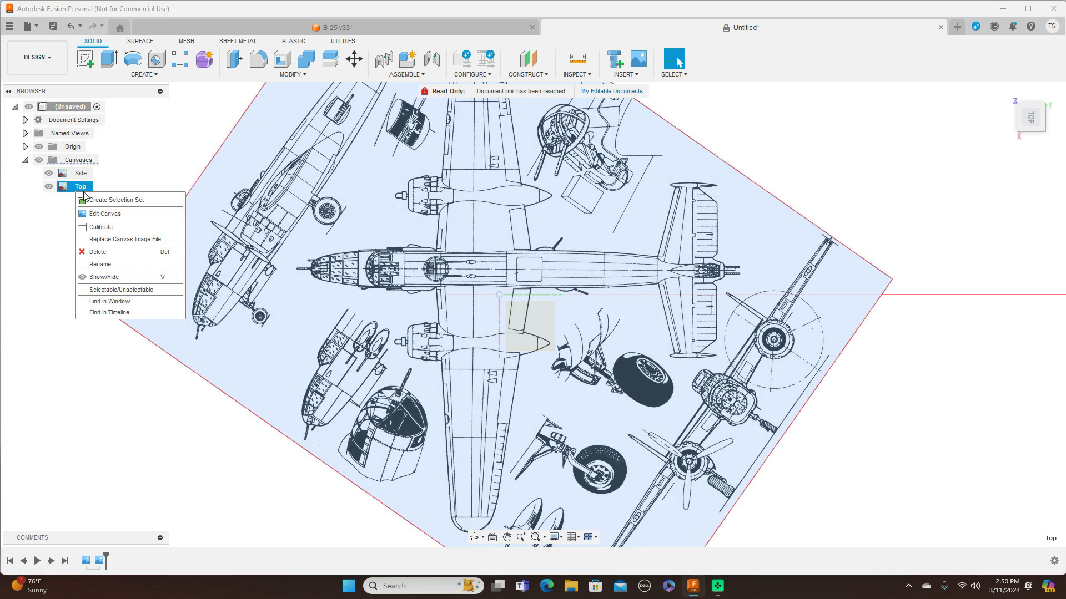
{"action": "left_click", "coordinate": [110, 228]}
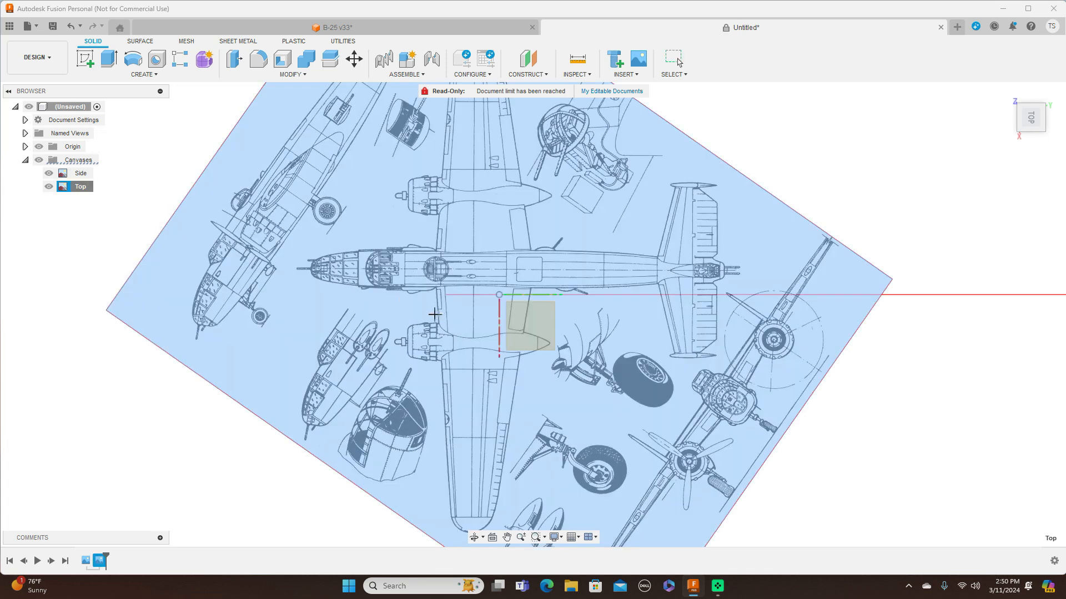
{"action": "scroll", "coordinate": [434, 315], "scroll_direction": "up", "scroll_amount": 1}
{"action": "scroll", "coordinate": [434, 314], "scroll_direction": "up", "scroll_amount": 2}
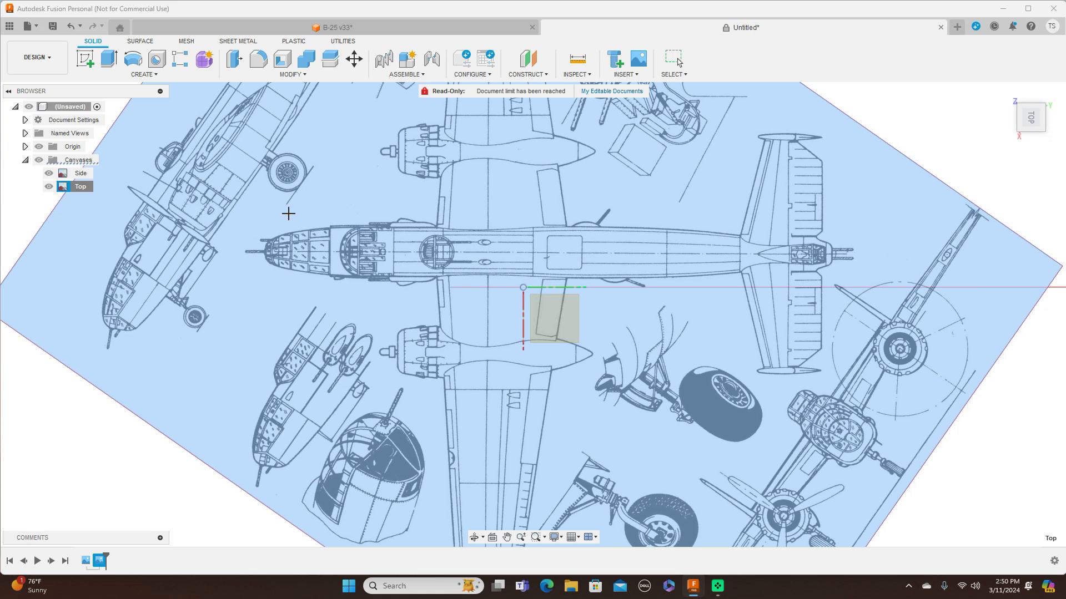
{"action": "left_click", "coordinate": [266, 252]}
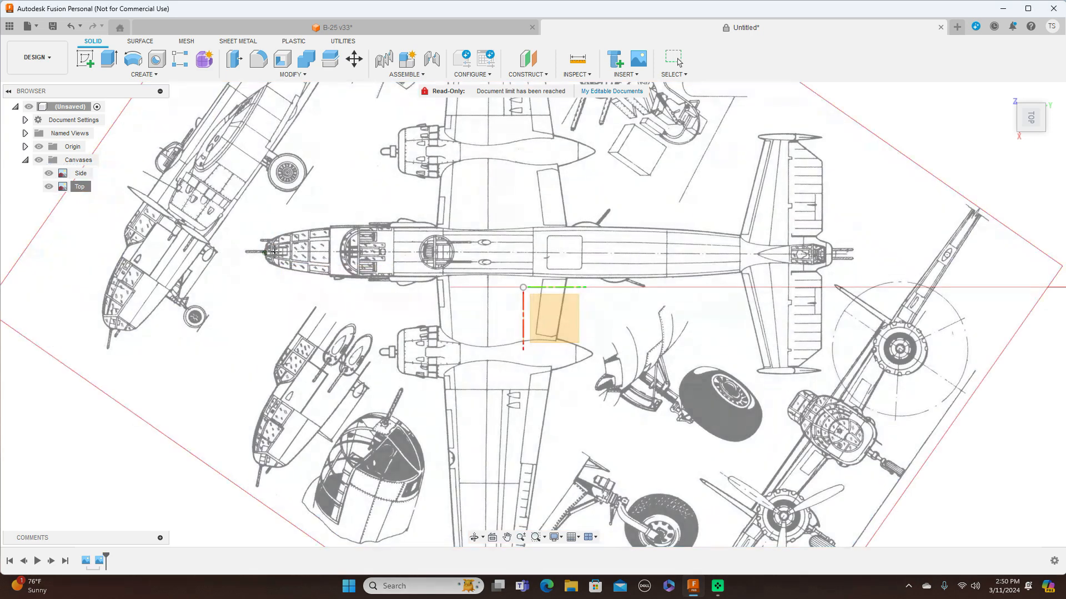
{"action": "left_click", "coordinate": [837, 255]}
{"action": "key", "text": "BackSpace"}
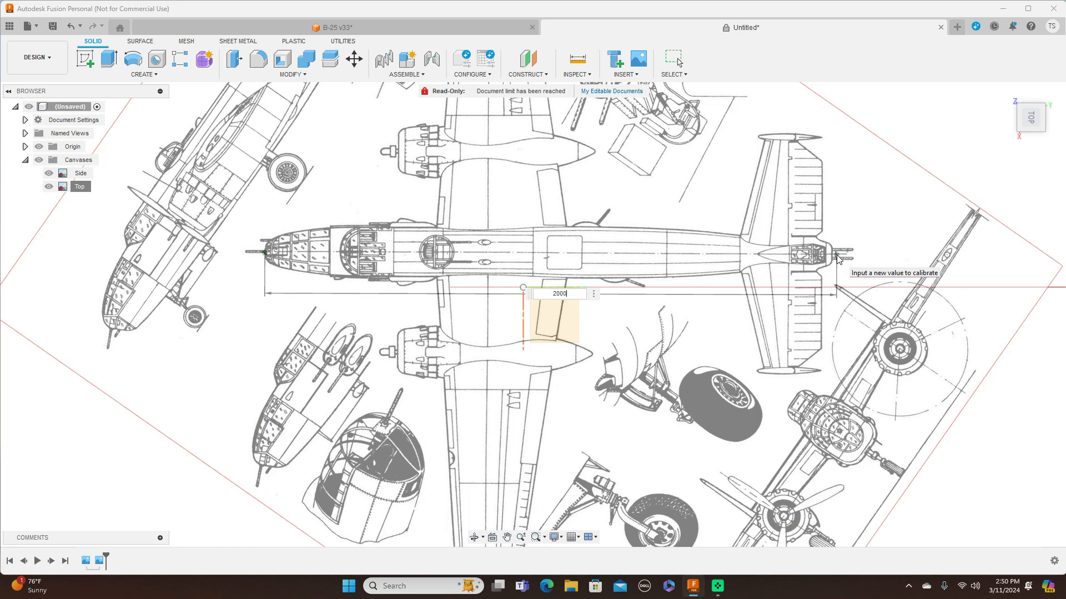
{"action": "key", "text": "Return"}
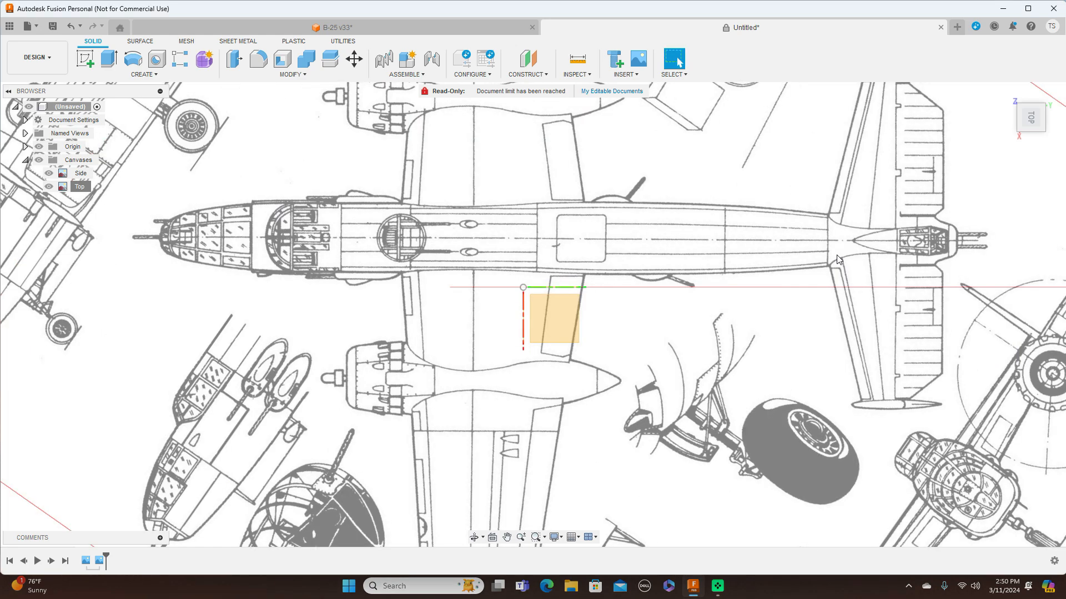
Move the Top canvas by X 115.782 mm and Y 918.18 mm so the top view's nose tip sits on the origin
{"action": "scroll", "coordinate": [838, 259], "scroll_direction": "down", "scroll_amount": 1}
{"action": "scroll", "coordinate": [705, 300], "scroll_direction": "down", "scroll_amount": 4}
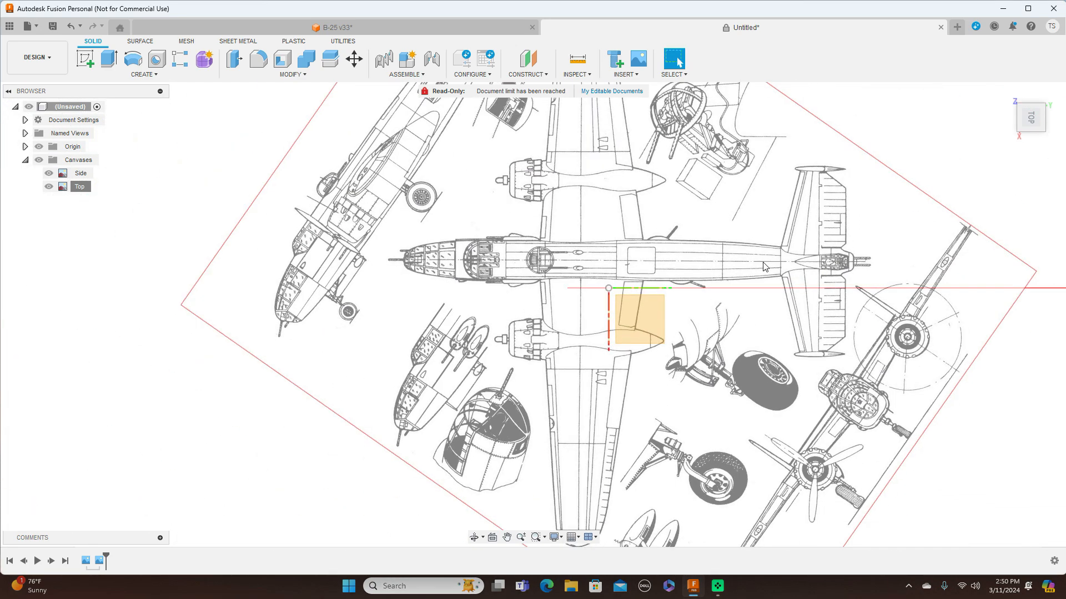
{"action": "middle_click_drag", "start_coordinate": [763, 261], "coordinate": [678, 261]}
{"action": "scroll", "coordinate": [678, 261], "scroll_direction": "down", "scroll_amount": 1}
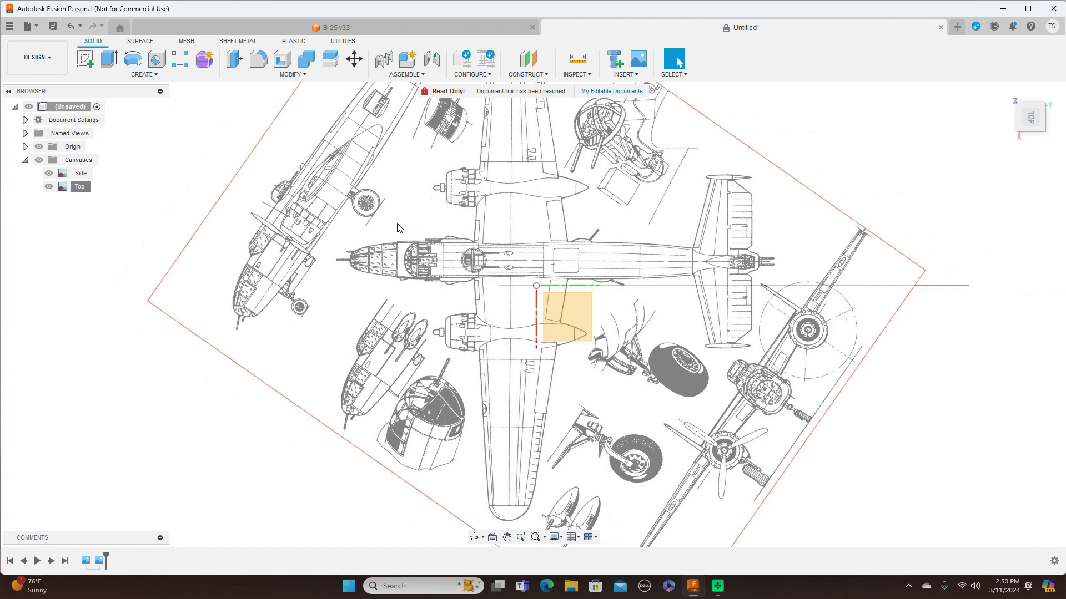
{"action": "left_click", "coordinate": [80, 187]}
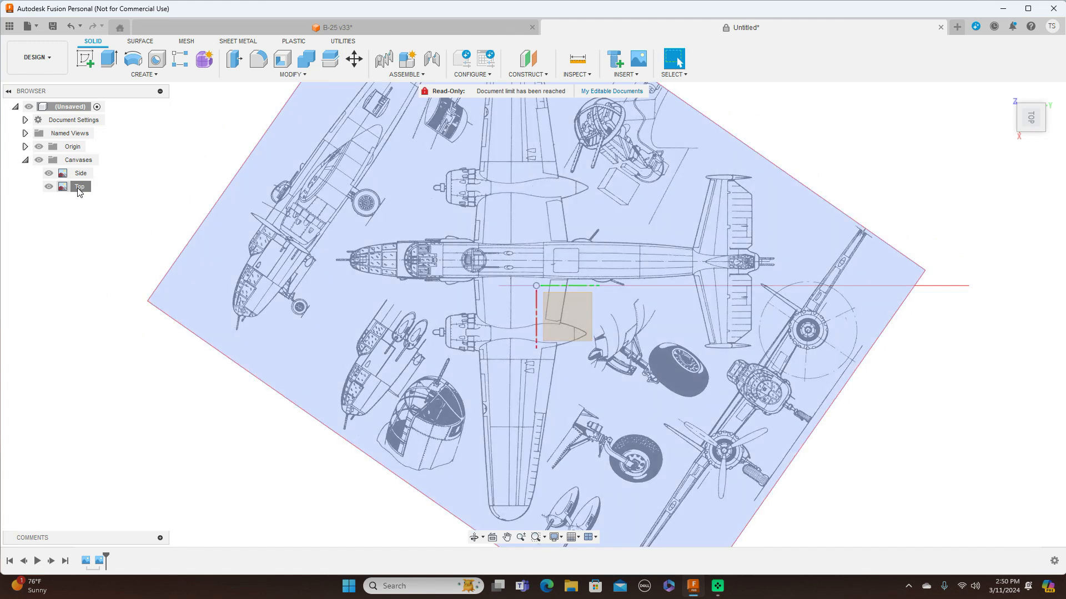
{"action": "right_click", "coordinate": [79, 189]}
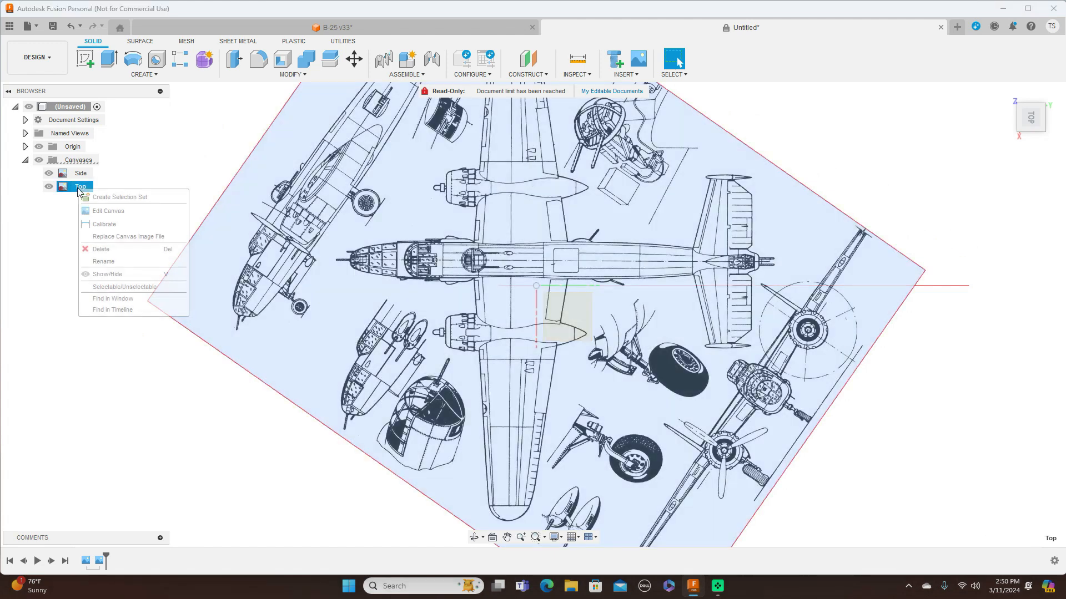
{"action": "left_click", "coordinate": [108, 213]}
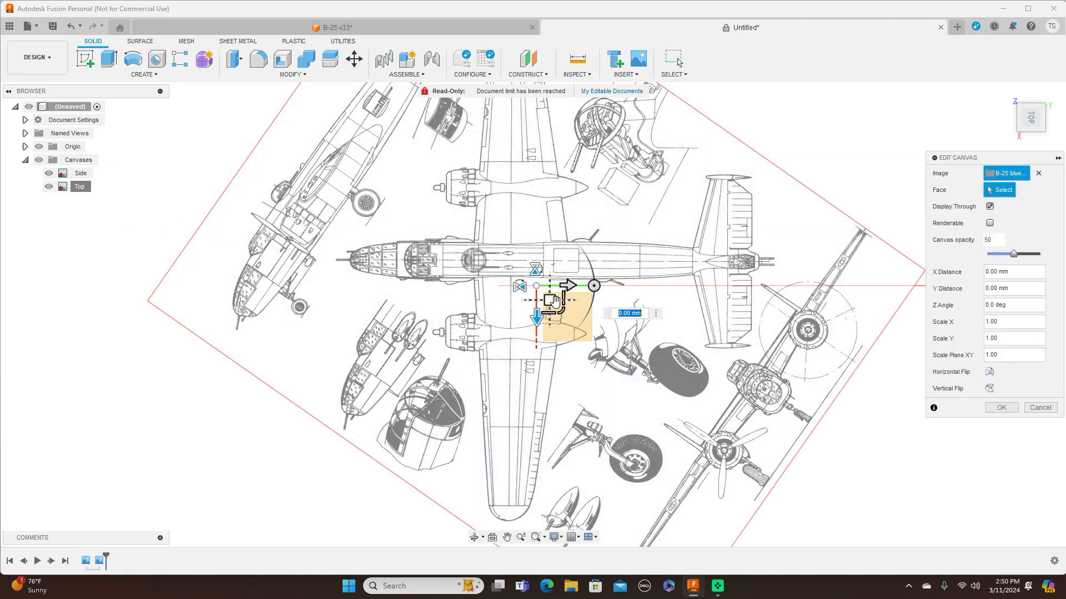
{"action": "left_click_drag", "start_coordinate": [549, 300], "coordinate": [603, 306]}
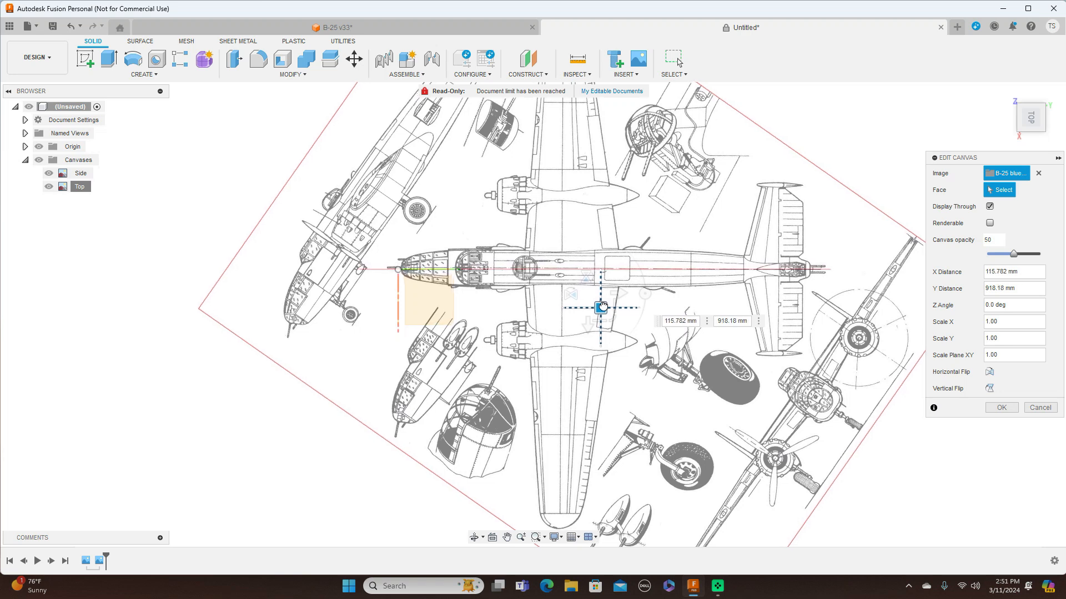
{"action": "left_click_drag", "start_coordinate": [603, 304], "coordinate": [603, 304]}
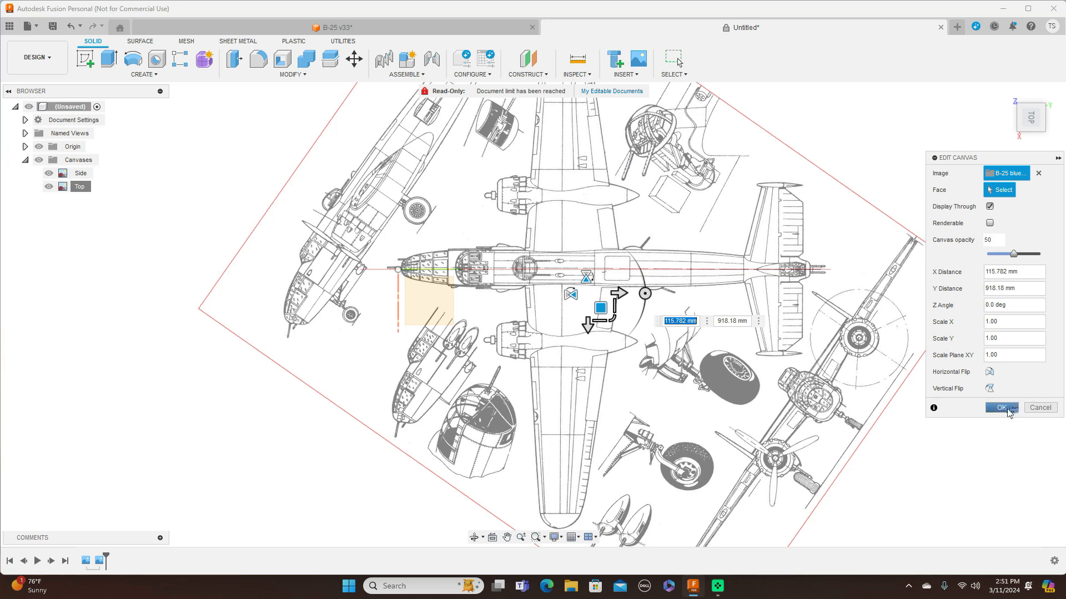
{"action": "left_click", "coordinate": [1002, 408]}
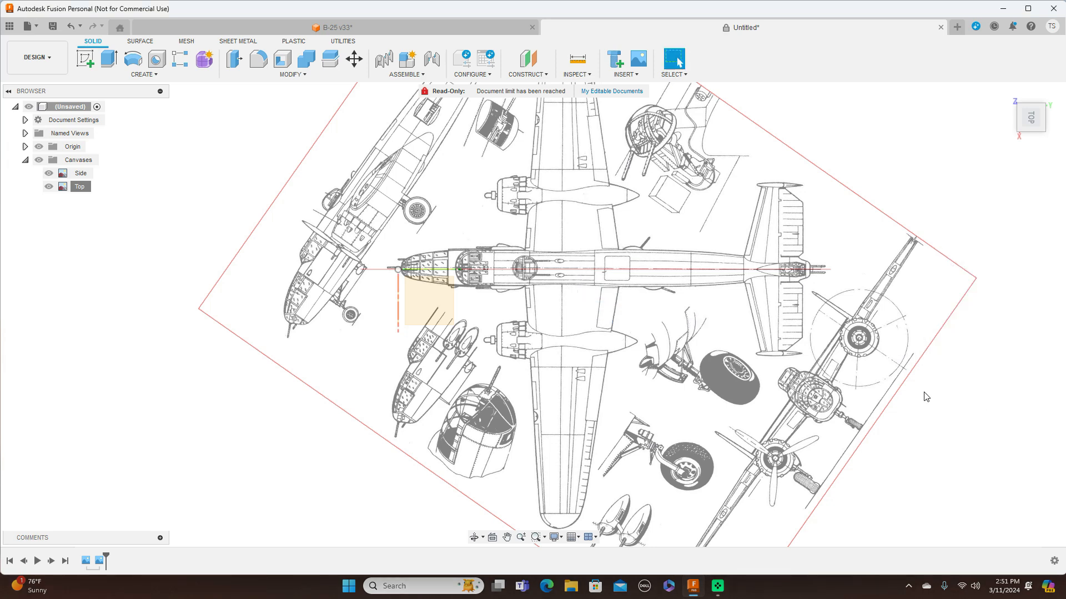
Insert the "B-25 blueprint" image from the USB drive as a third canvas on the XZ plane, working from the front view
{"action": "scroll", "coordinate": [926, 396], "scroll_direction": "down", "scroll_amount": 1}
{"action": "scroll", "coordinate": [926, 396], "scroll_direction": "down", "scroll_amount": 1}
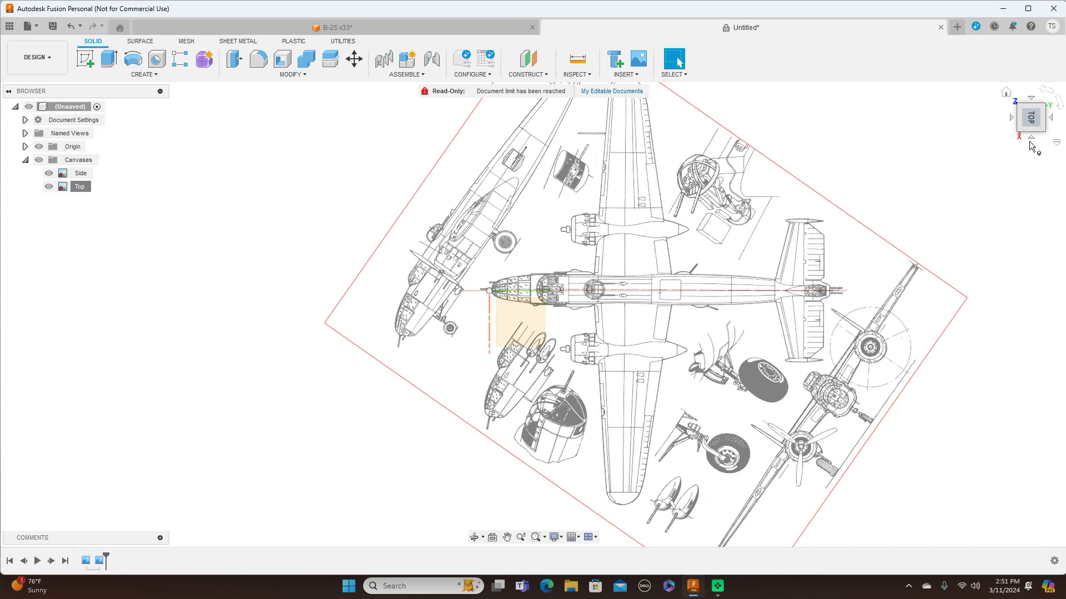
{"action": "left_click", "coordinate": [1032, 140]}
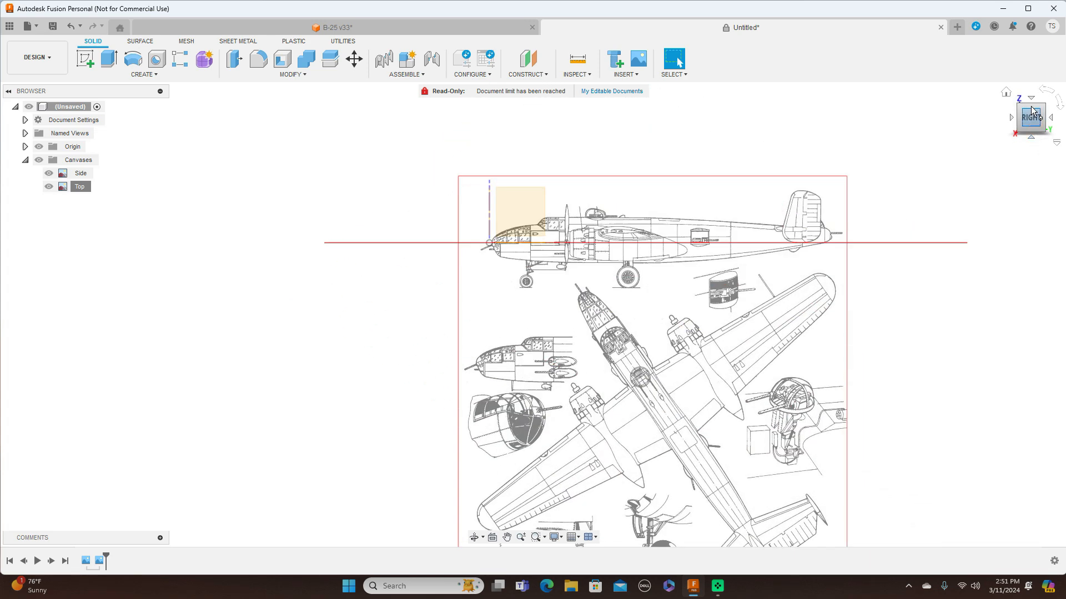
{"action": "left_click", "coordinate": [1032, 99]}
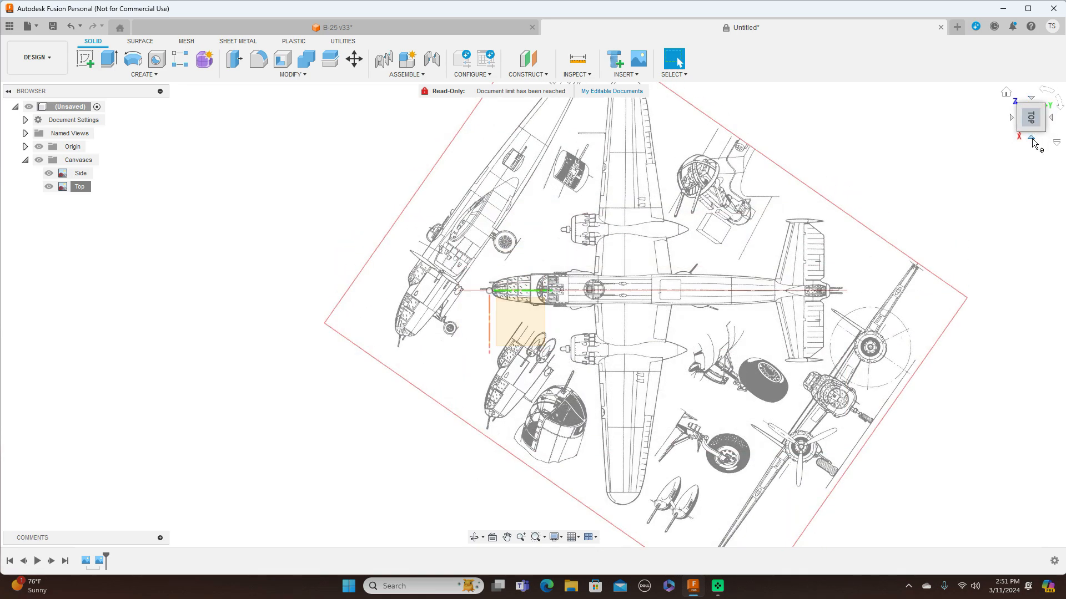
{"action": "left_click", "coordinate": [1031, 139]}
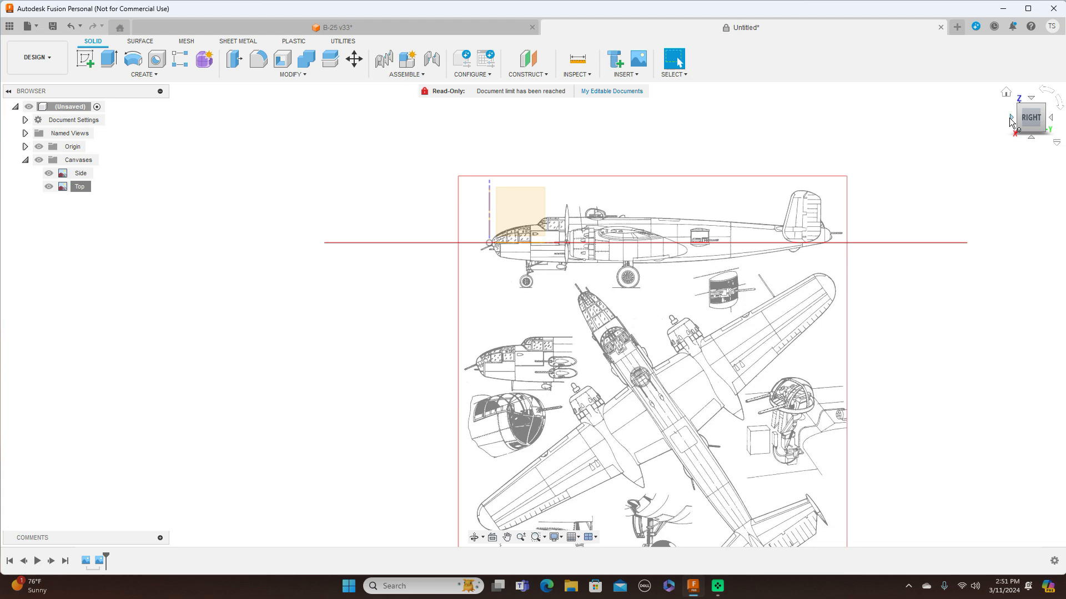
{"action": "left_click", "coordinate": [1011, 118]}
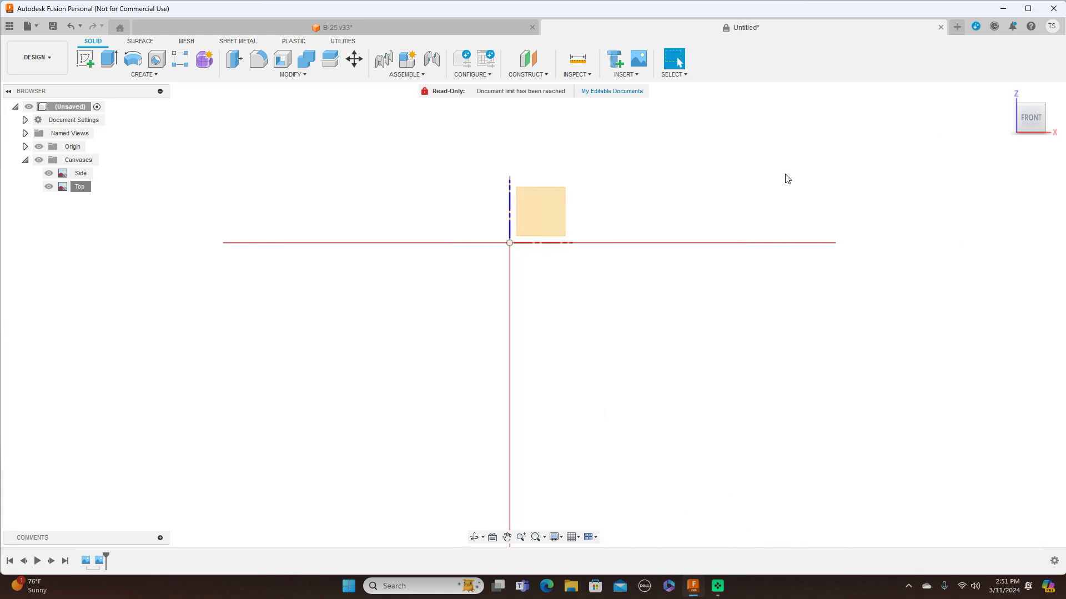
{"action": "left_click", "coordinate": [638, 76]}
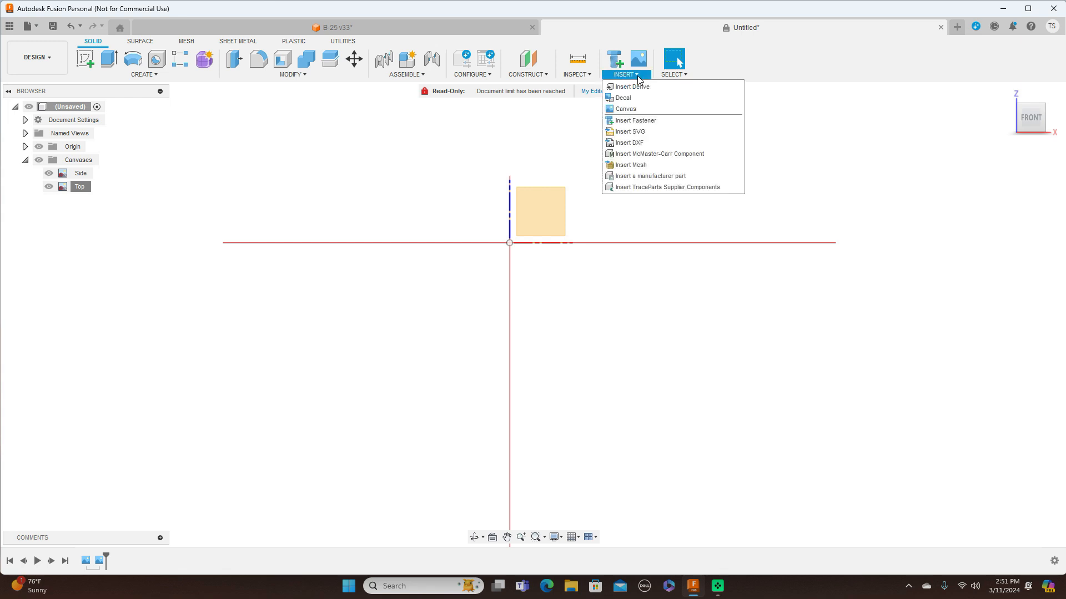
{"action": "left_click", "coordinate": [634, 110]}
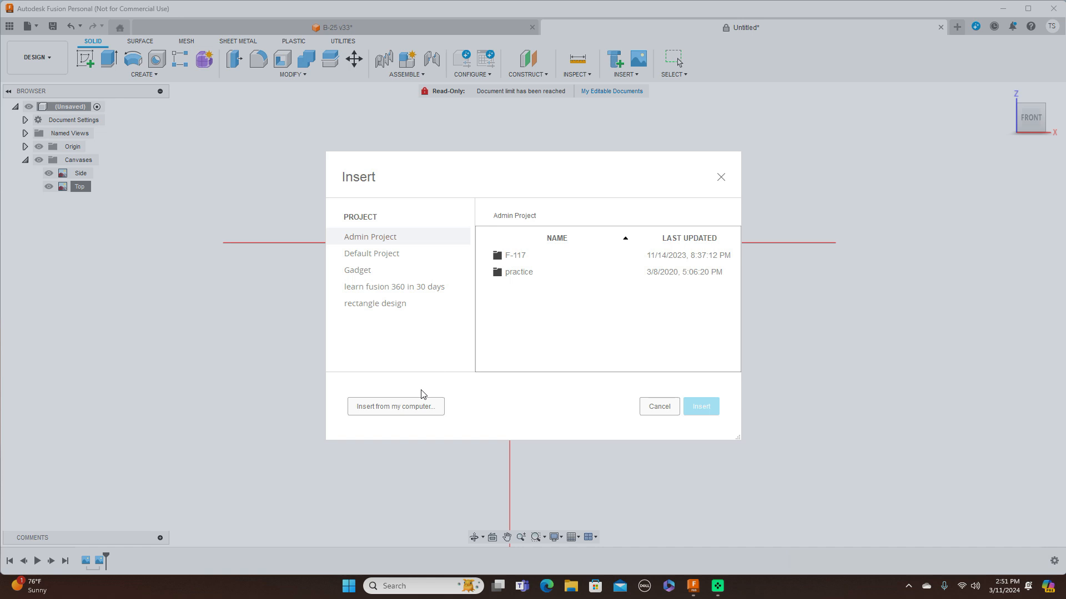
{"action": "left_click", "coordinate": [417, 407]}
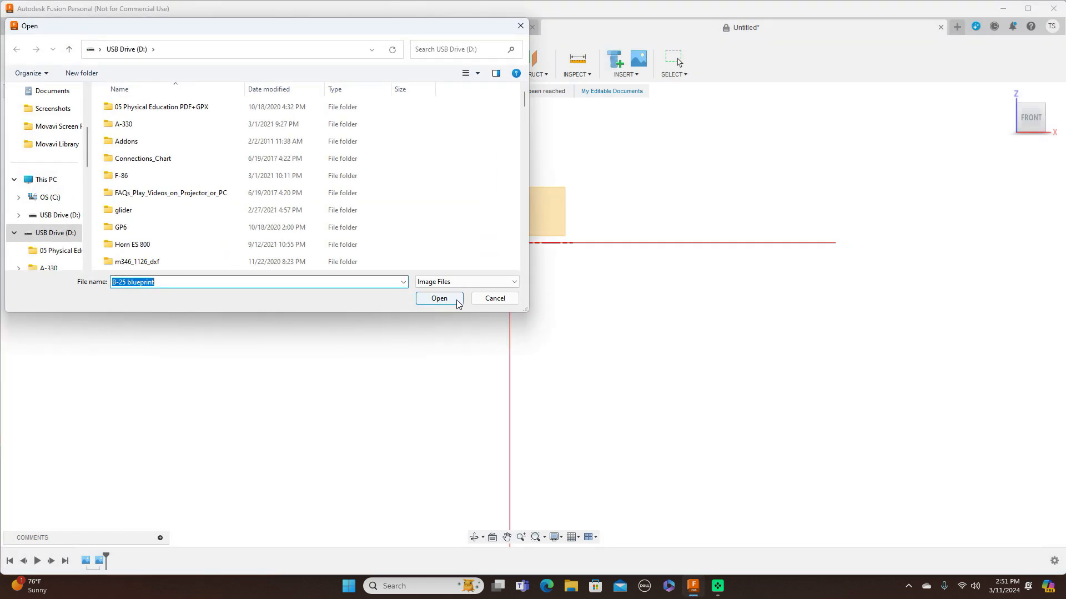
{"action": "left_click", "coordinate": [439, 298]}
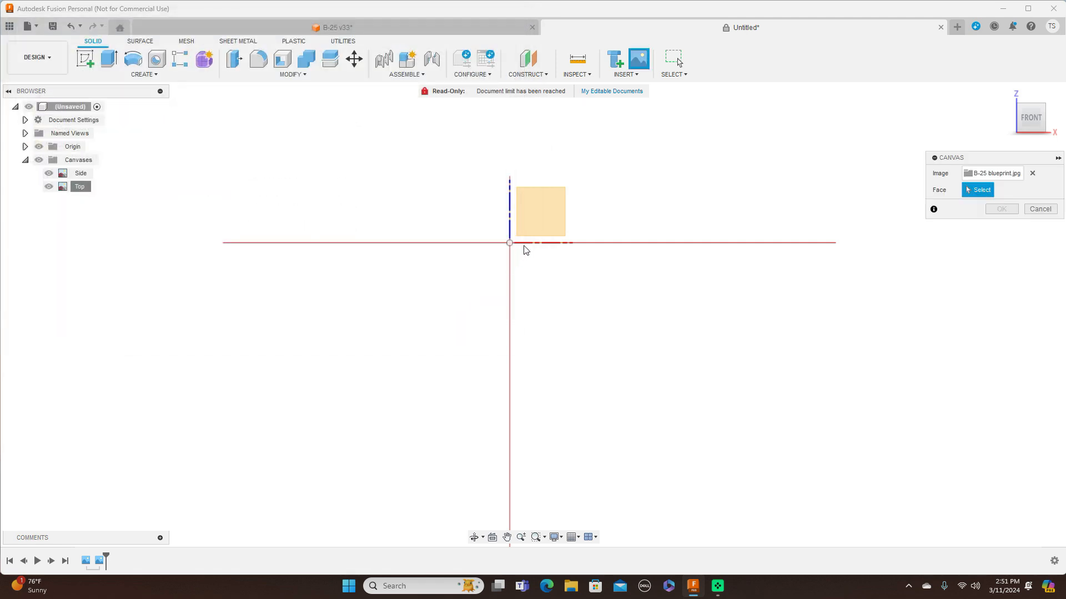
{"action": "left_click", "coordinate": [532, 208]}
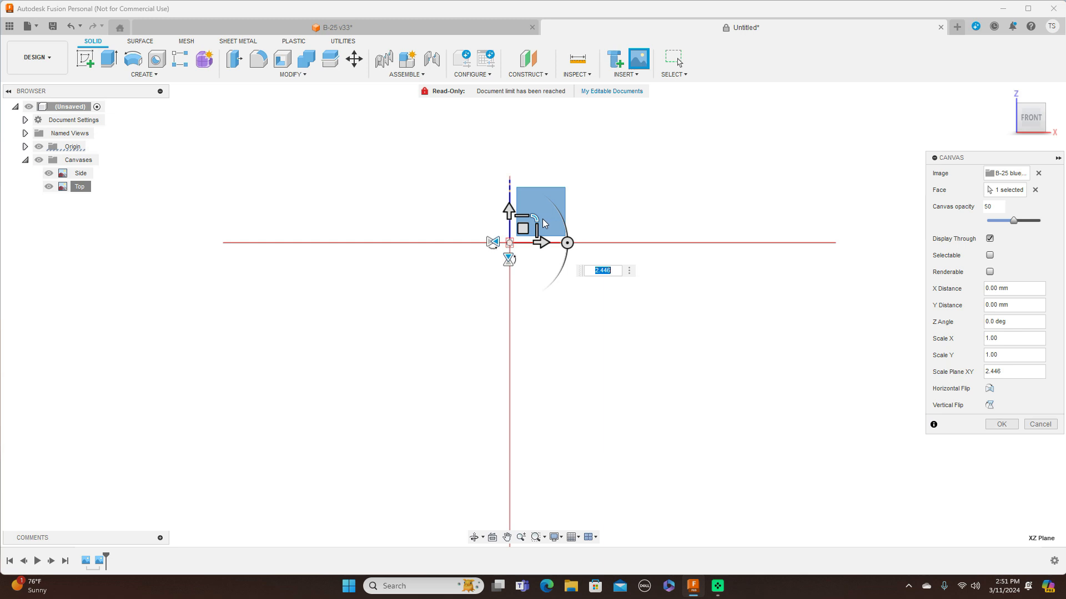
Enlarge the third canvas uniformly to a plane scale of about 201.468 and accept its placement
{"action": "left_click_drag", "start_coordinate": [535, 218], "coordinate": [578, 189]}
{"action": "left_click_drag", "start_coordinate": [534, 219], "coordinate": [647, 154]}
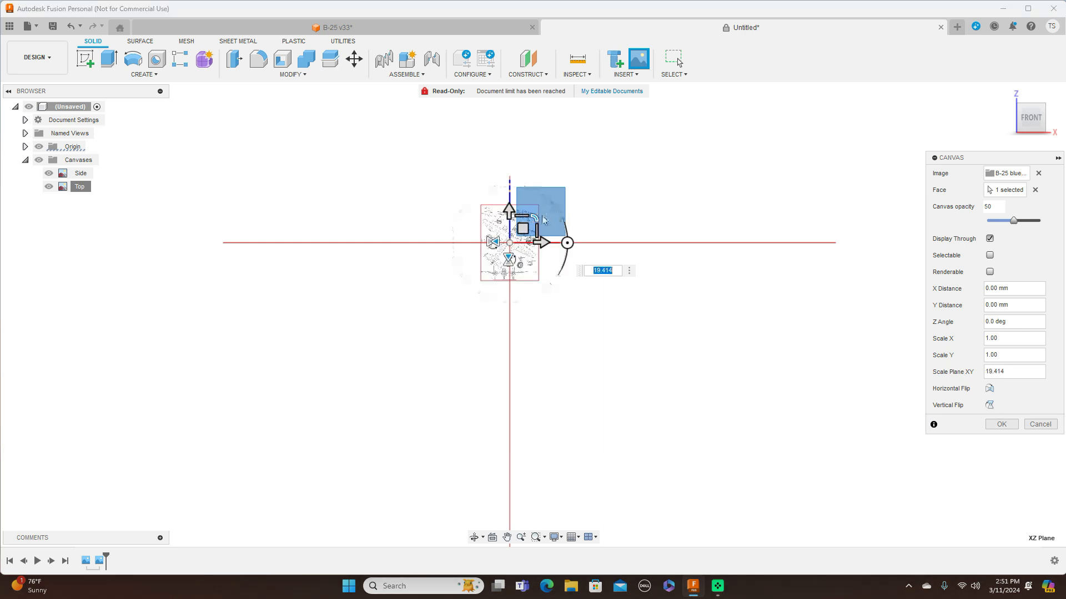
{"action": "left_click_drag", "start_coordinate": [536, 216], "coordinate": [599, 154]}
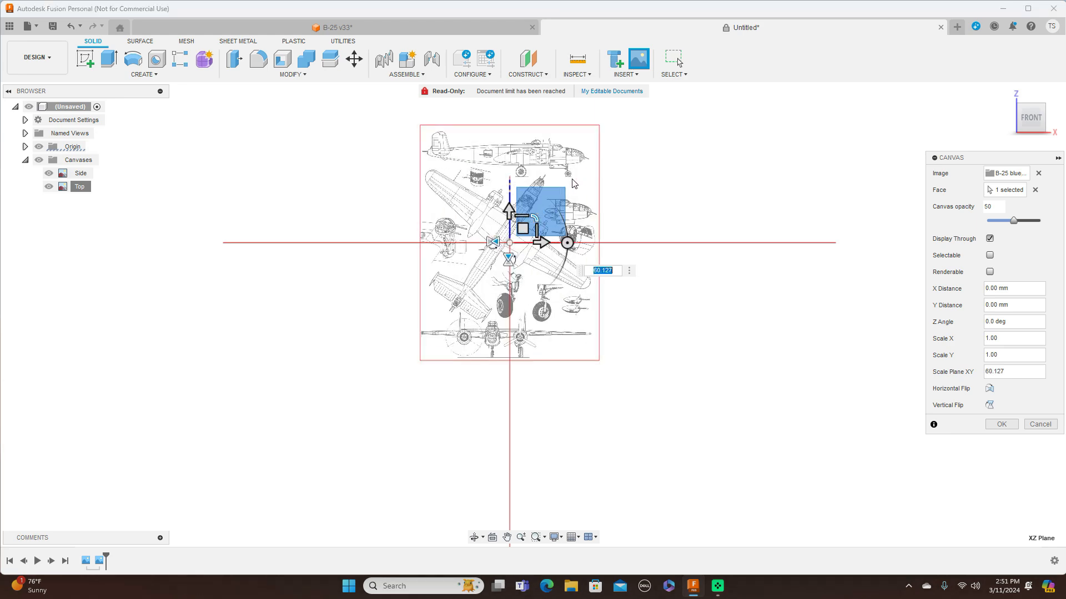
{"action": "left_click_drag", "start_coordinate": [534, 217], "coordinate": [552, 211]}
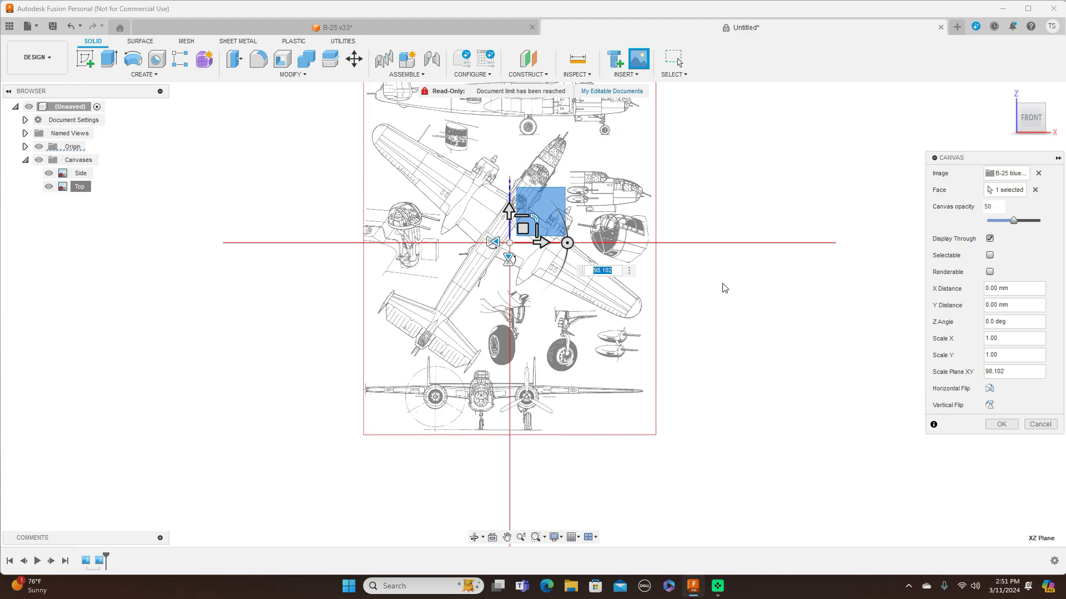
{"action": "left_click_drag", "start_coordinate": [532, 228], "coordinate": [644, 361]}
{"action": "middle_click_drag", "start_coordinate": [643, 361], "coordinate": [659, 291]}
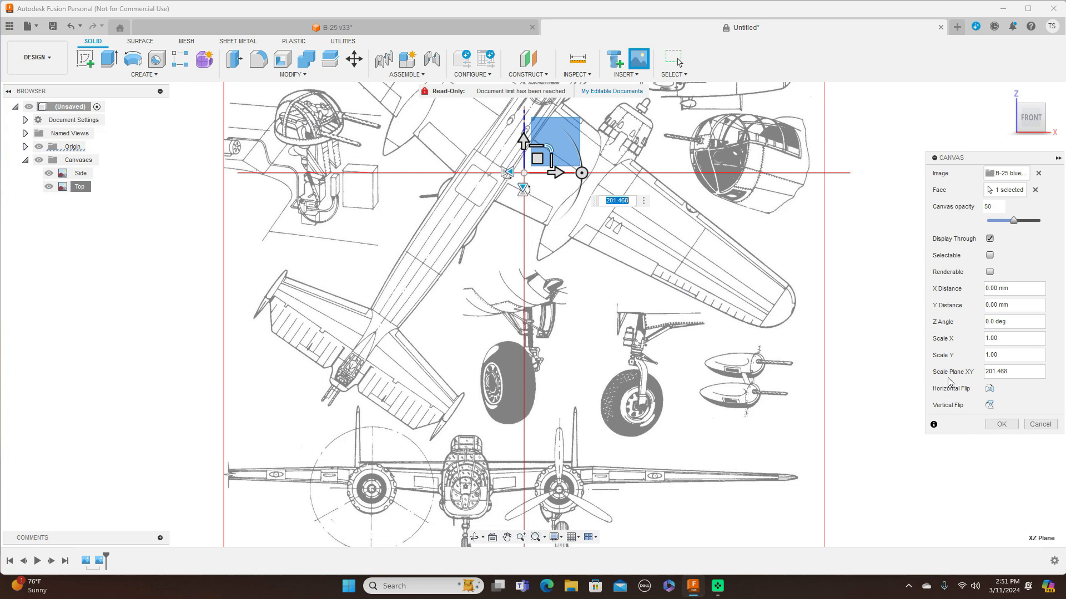
{"action": "left_click", "coordinate": [1001, 426]}
{"action": "scroll", "coordinate": [808, 419], "scroll_direction": "down", "scroll_amount": 3}
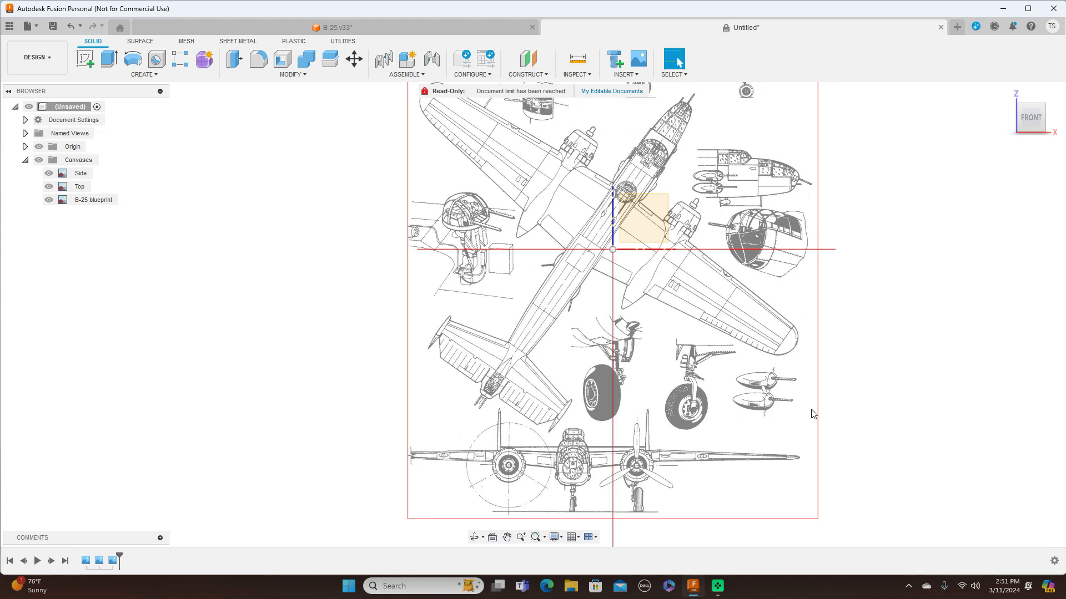
{"action": "scroll", "coordinate": [786, 346], "scroll_direction": "down", "scroll_amount": 1}
{"action": "middle_click_drag", "start_coordinate": [787, 347], "coordinate": [727, 401]}
{"action": "scroll", "coordinate": [730, 404], "scroll_direction": "up", "scroll_amount": 1}
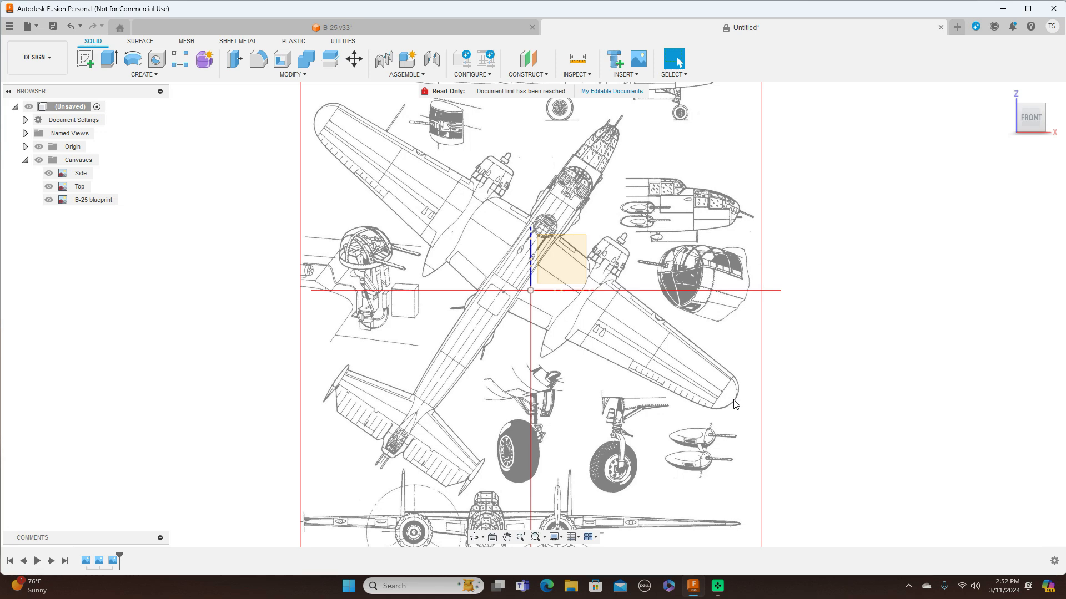
{"action": "scroll", "coordinate": [733, 404], "scroll_direction": "down", "scroll_amount": 1}
{"action": "scroll", "coordinate": [722, 408], "scroll_direction": "down", "scroll_amount": 2}
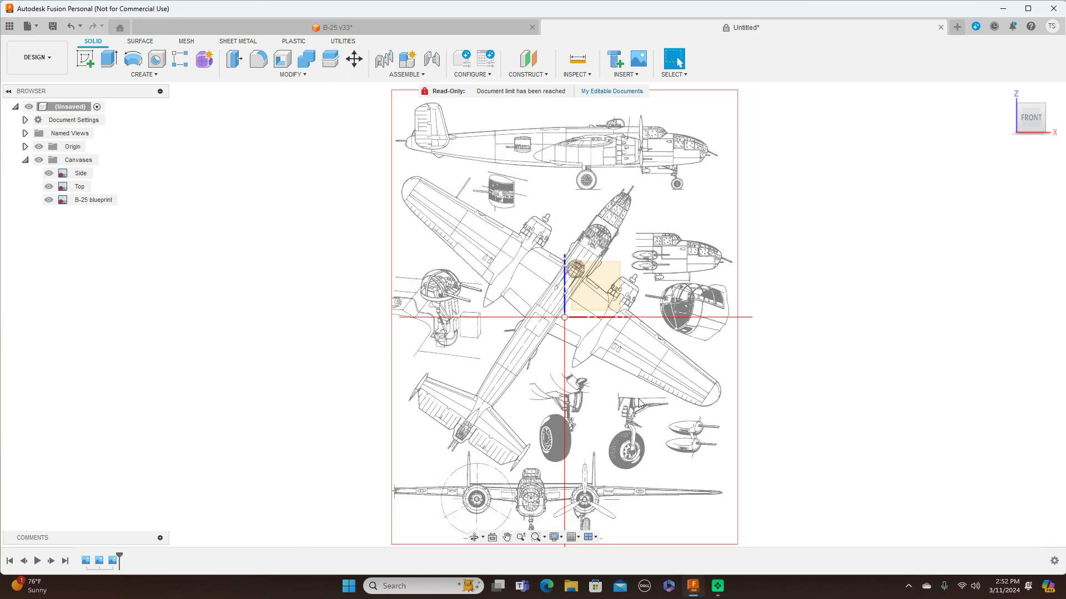
{"action": "scroll", "coordinate": [710, 413], "scroll_direction": "up", "scroll_amount": 2}
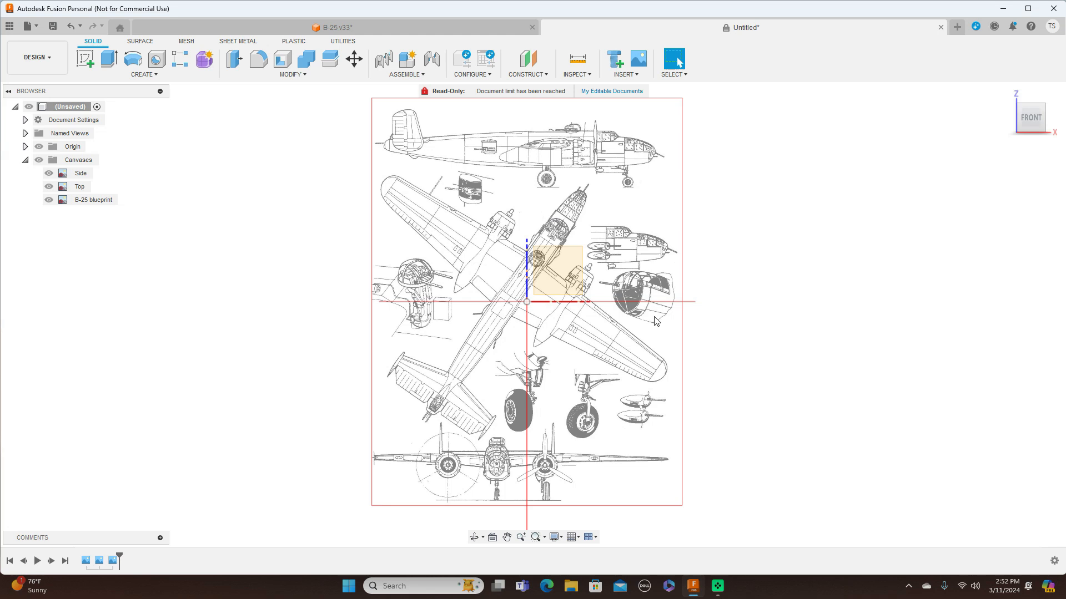
{"action": "middle_click_drag", "start_coordinate": [686, 361], "coordinate": [692, 325]}
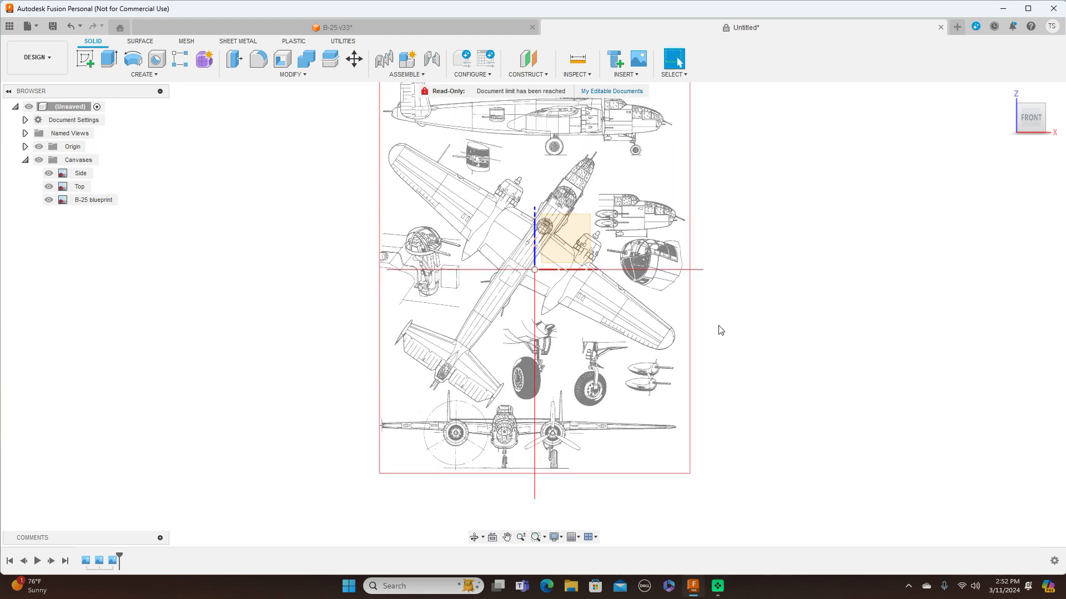
Rename the third canvas, "B-25 blueprint", as "Front"
{"action": "scroll", "coordinate": [727, 327], "scroll_direction": "up", "scroll_amount": 1}
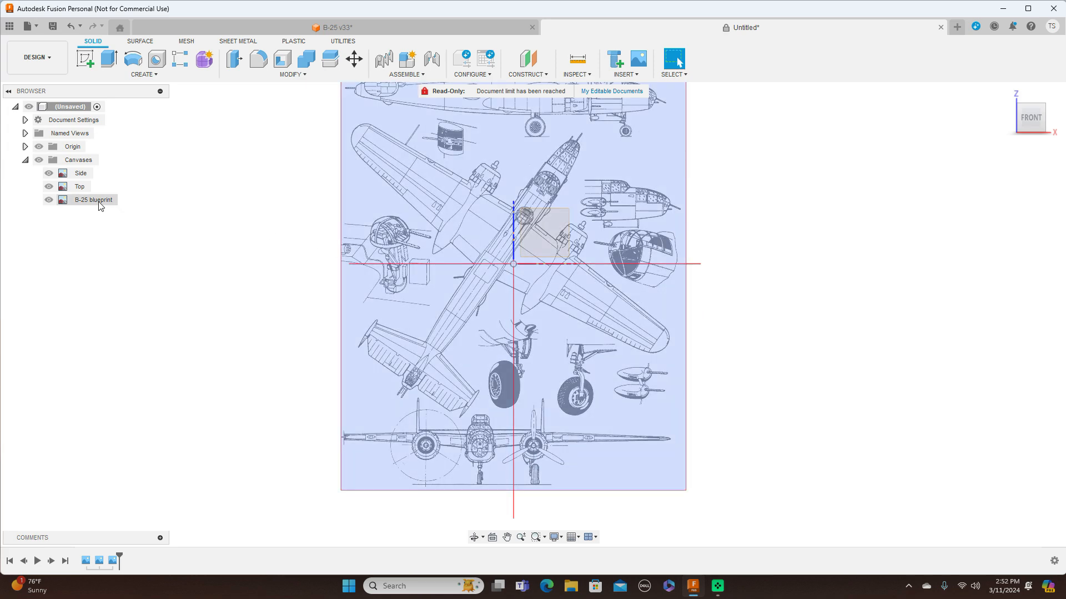
{"action": "left_click", "coordinate": [101, 204]}
{"action": "left_click", "coordinate": [101, 203]}
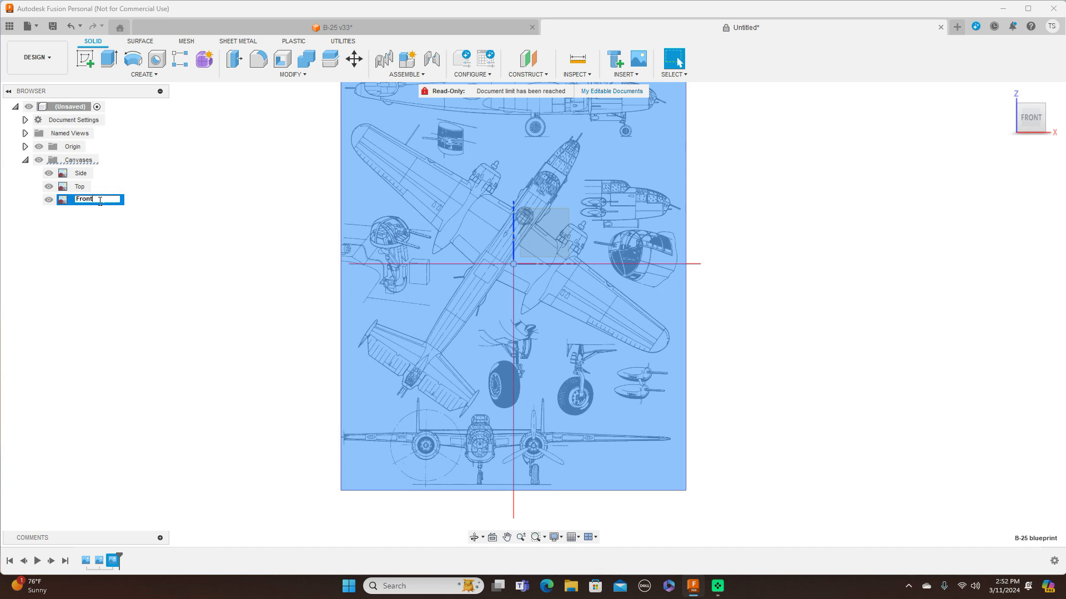
{"action": "key", "text": "Return"}
{"action": "scroll", "coordinate": [125, 223], "scroll_direction": "up", "scroll_amount": 2}
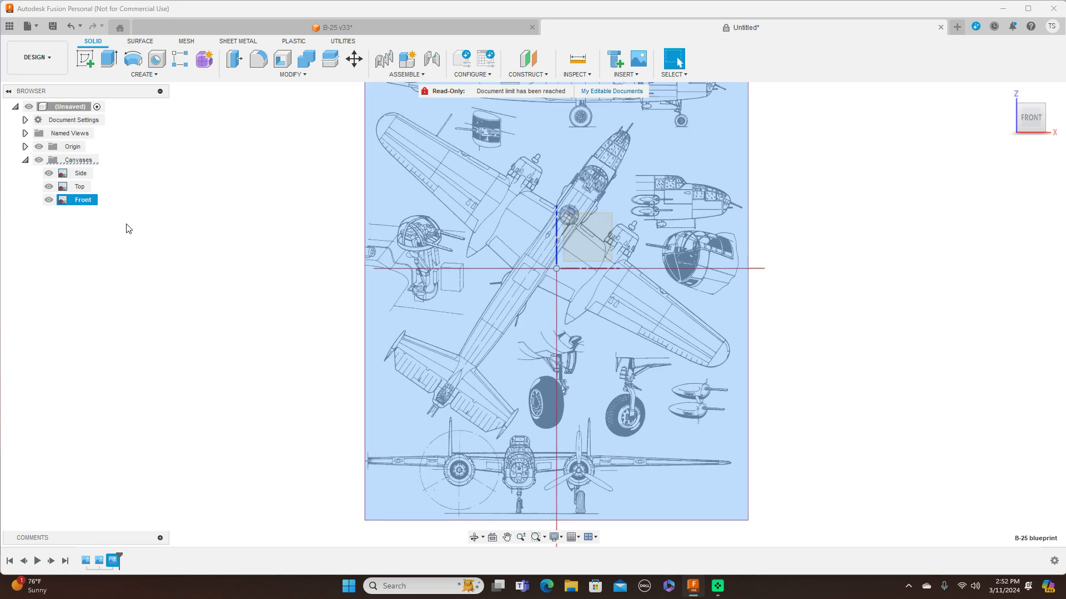
{"action": "left_click", "coordinate": [267, 248]}
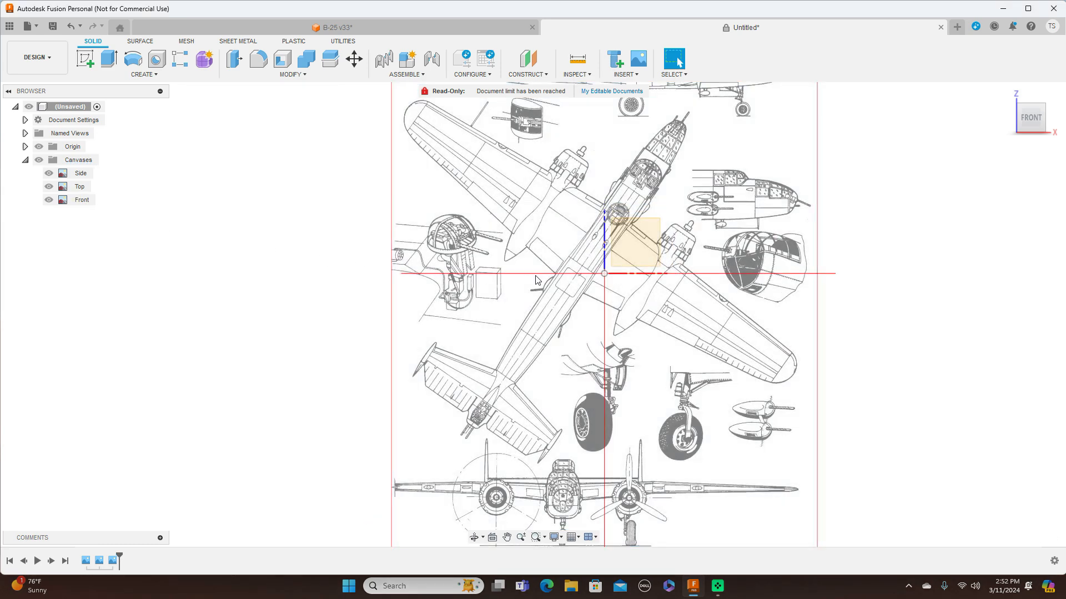
Calibrate the Front canvas by setting the side view's length from nose tip to tail end to 2000 mm
{"action": "scroll", "coordinate": [591, 290], "scroll_direction": "down", "scroll_amount": 1}
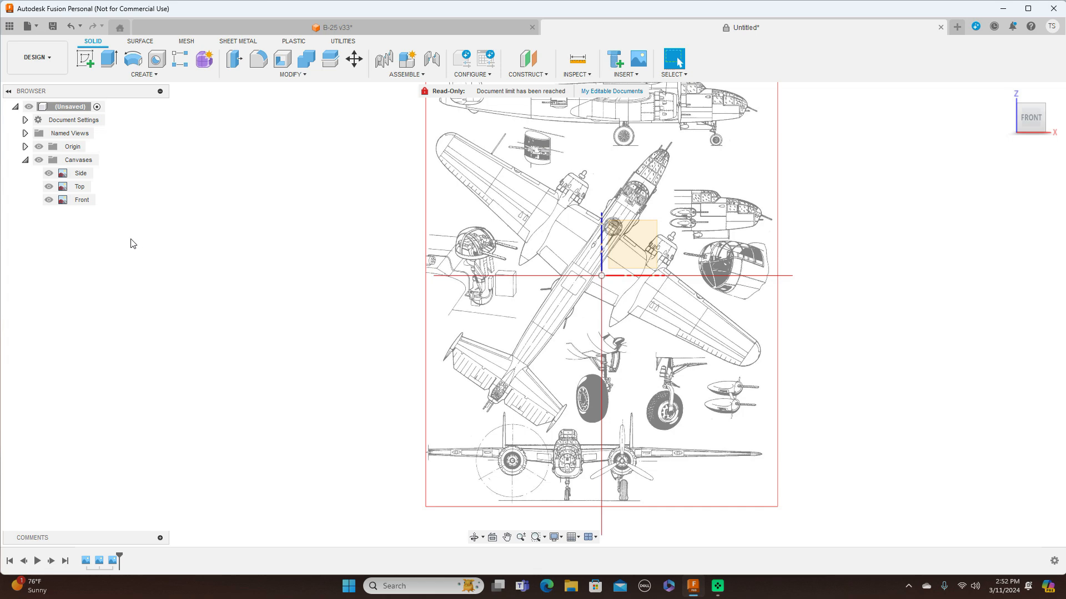
{"action": "right_click", "coordinate": [83, 202]}
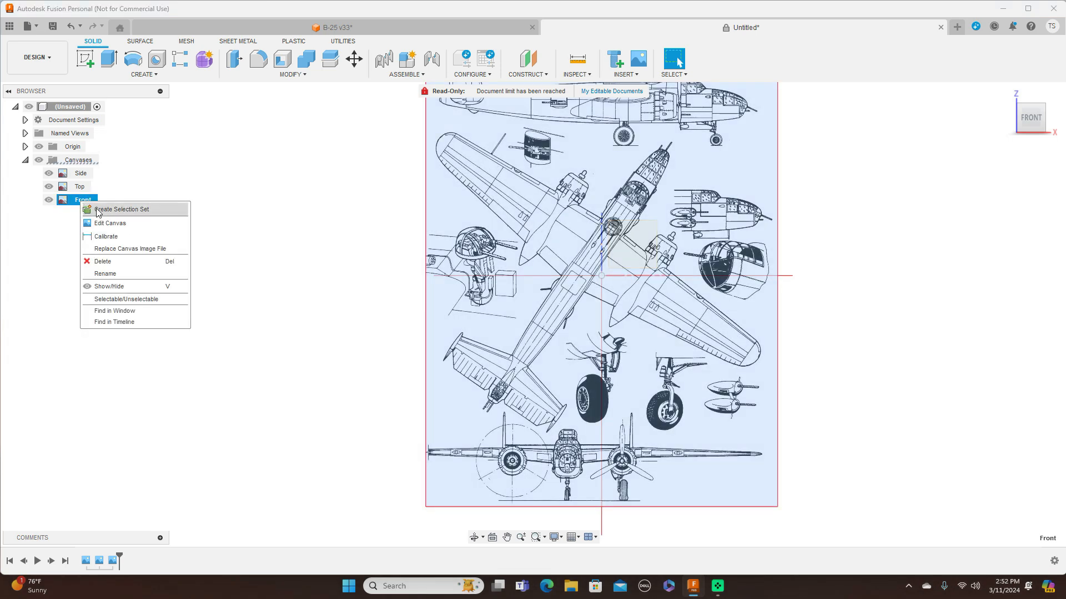
{"action": "left_click", "coordinate": [115, 237]}
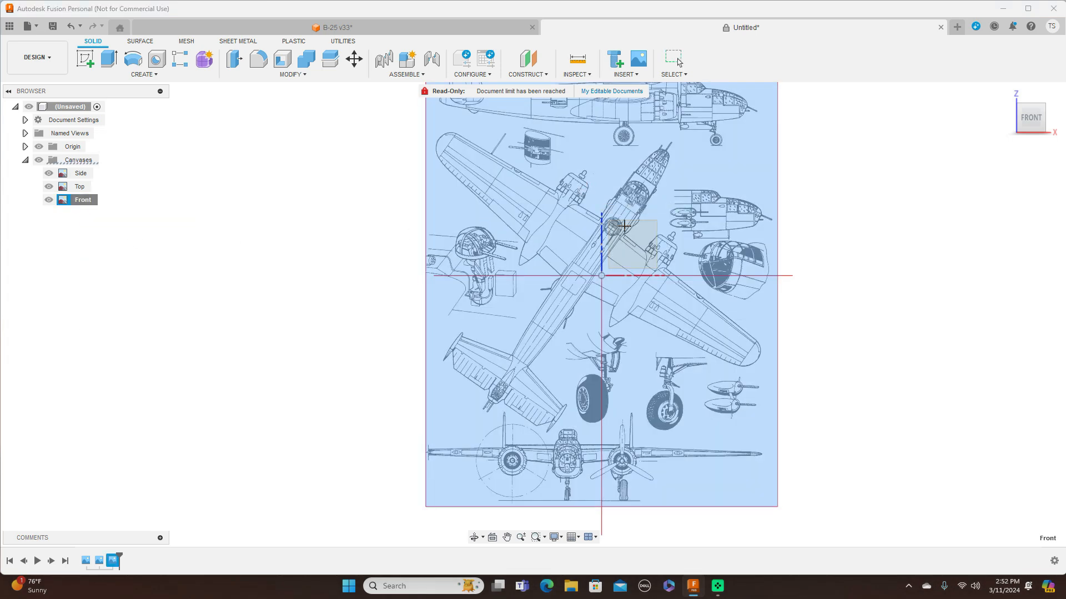
{"action": "scroll", "coordinate": [607, 299], "scroll_direction": "up", "scroll_amount": 2}
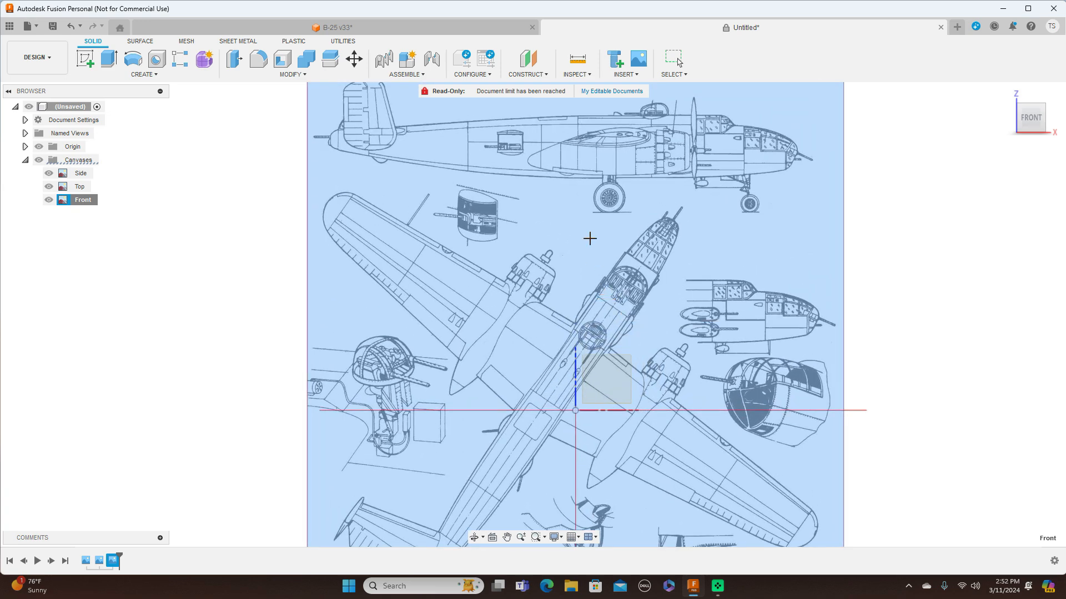
{"action": "scroll", "coordinate": [585, 284], "scroll_direction": "up", "scroll_amount": 2}
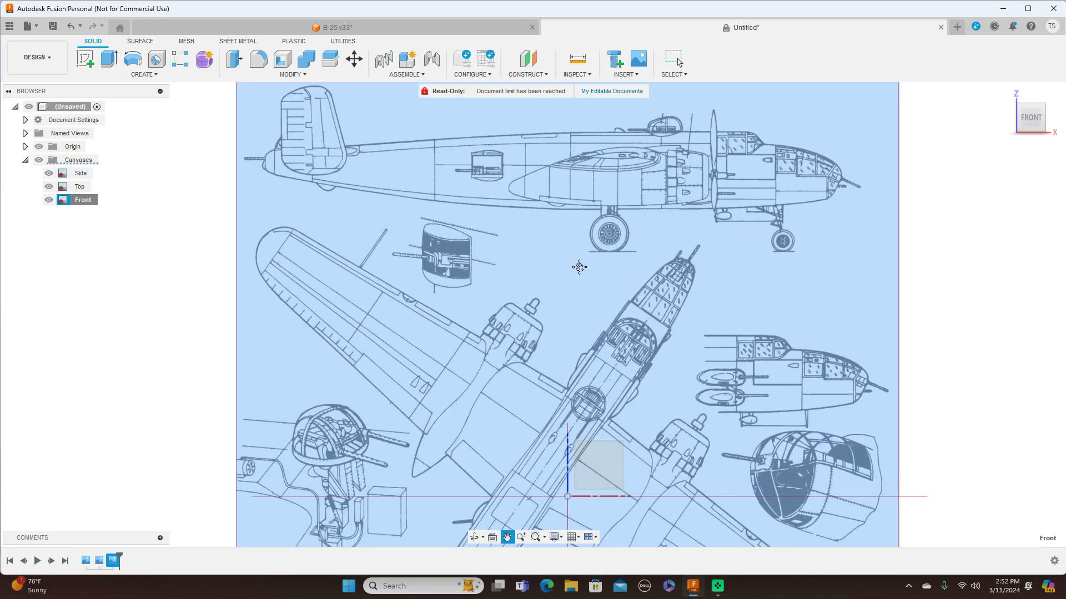
{"action": "middle_click_drag", "start_coordinate": [578, 262], "coordinate": [582, 290]}
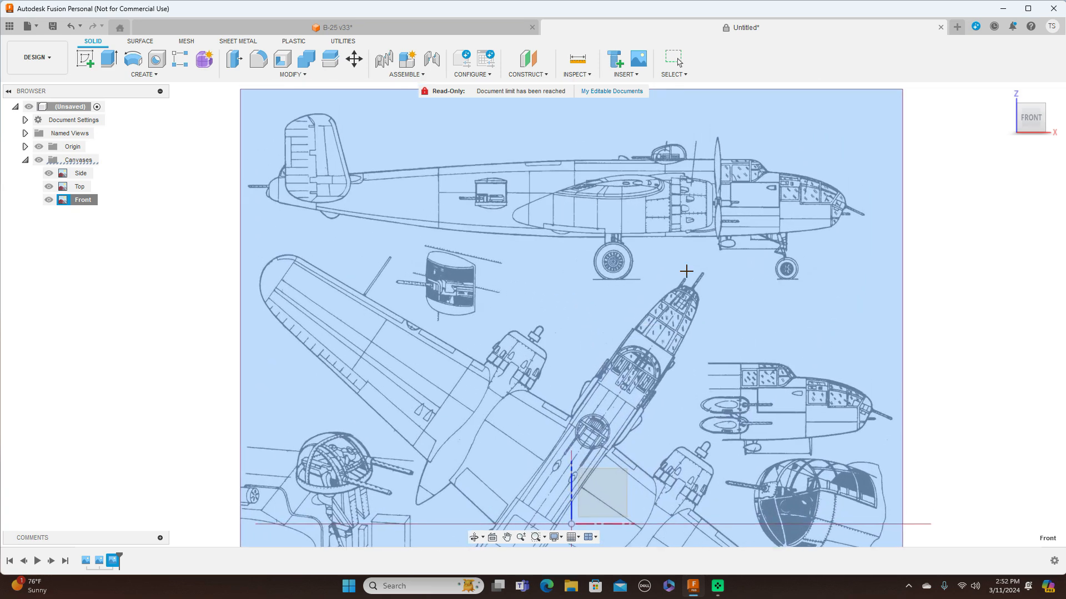
{"action": "left_click", "coordinate": [845, 204]}
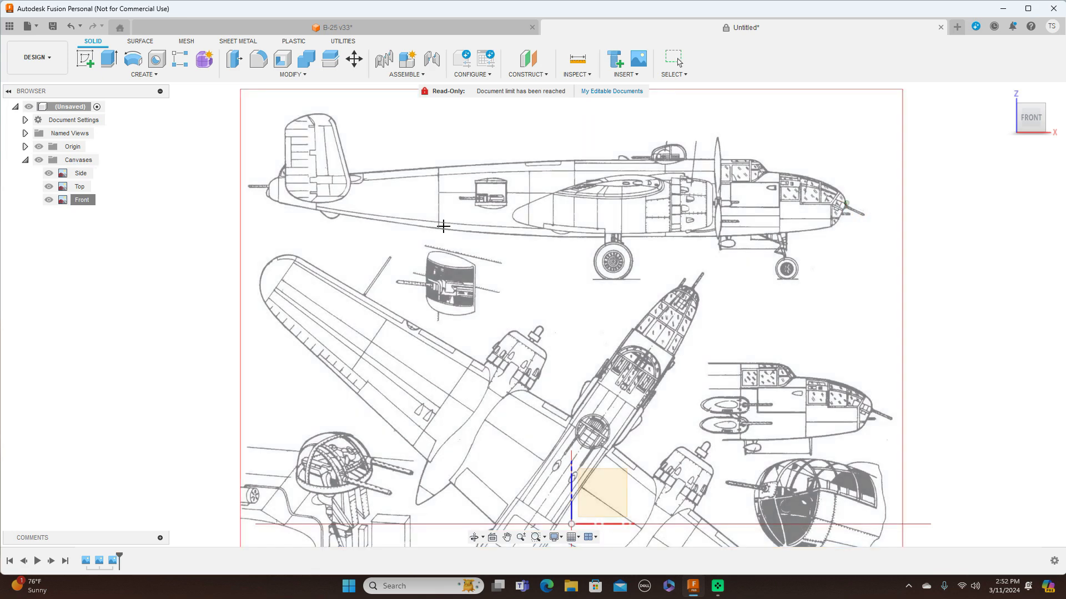
{"action": "left_click", "coordinate": [266, 195]}
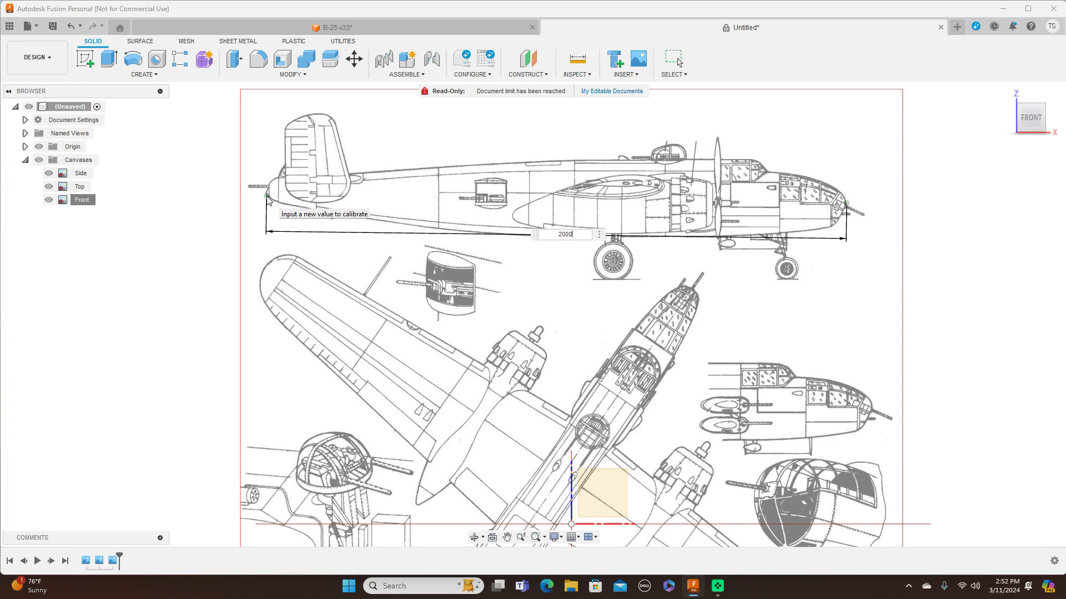
{"action": "type", "text": "2000"}
{"action": "key", "text": "Return"}
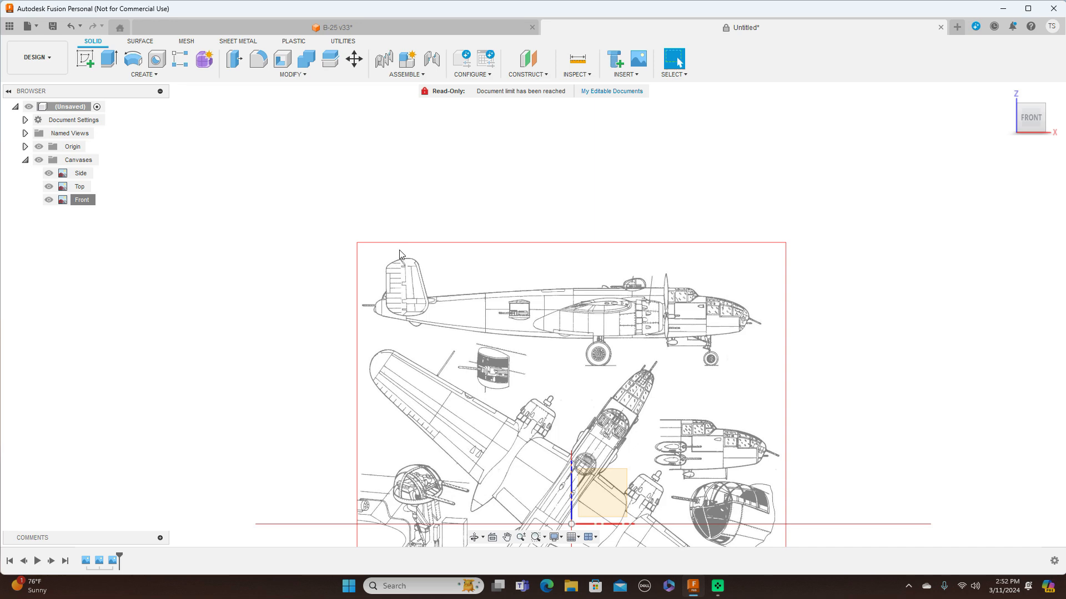
Move the Front canvas by X 1242.992 mm and Y 217.681 mm so the front view's fuselage sits centred on the origin
{"action": "right_click", "coordinate": [87, 202]}
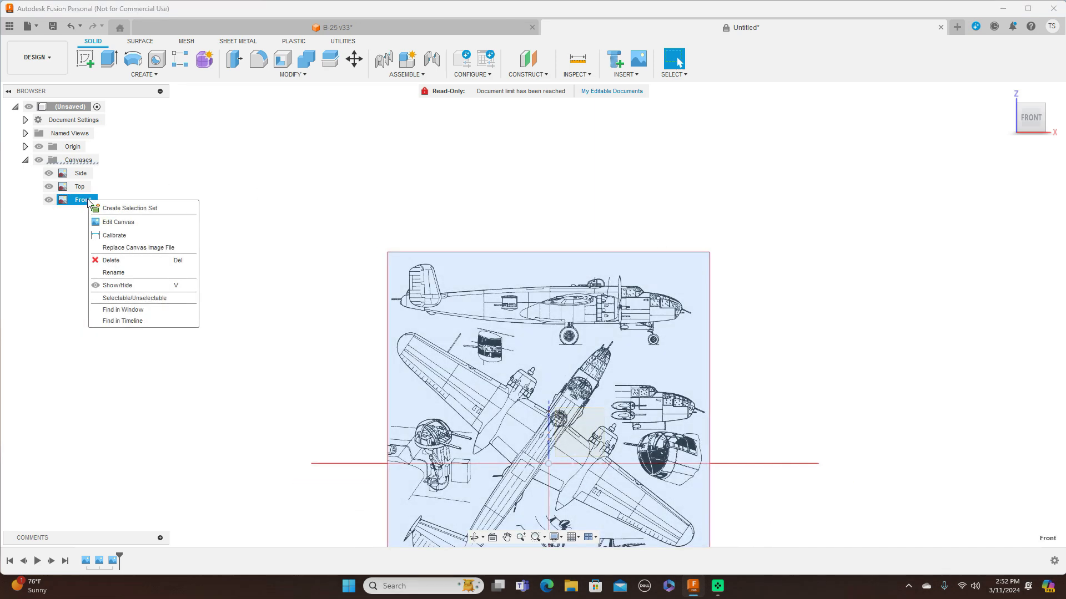
{"action": "left_click", "coordinate": [115, 222]}
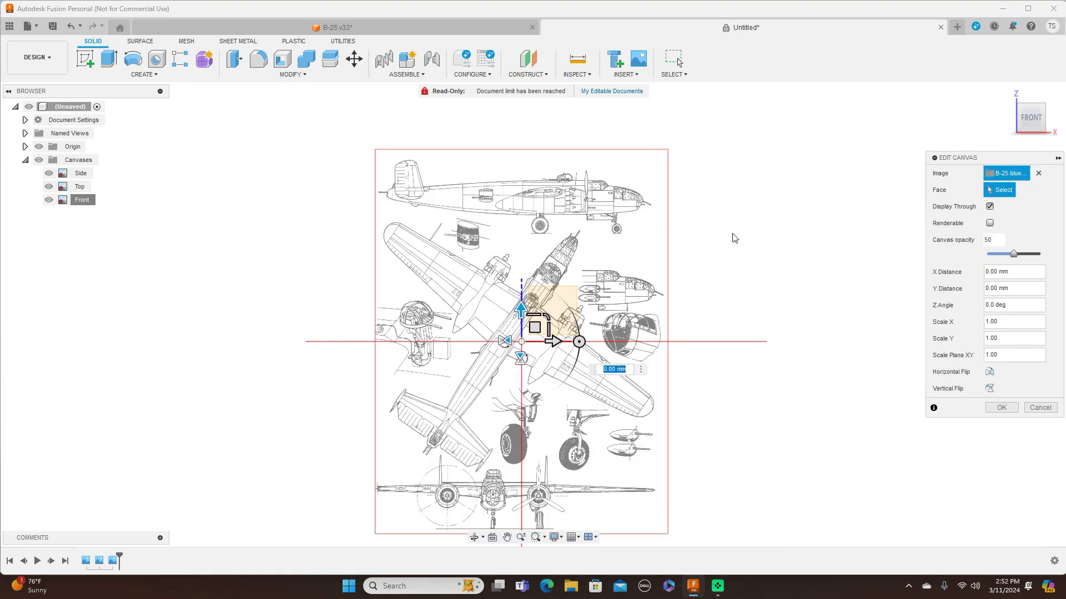
{"action": "scroll", "coordinate": [734, 238], "scroll_direction": "up", "scroll_amount": 5}
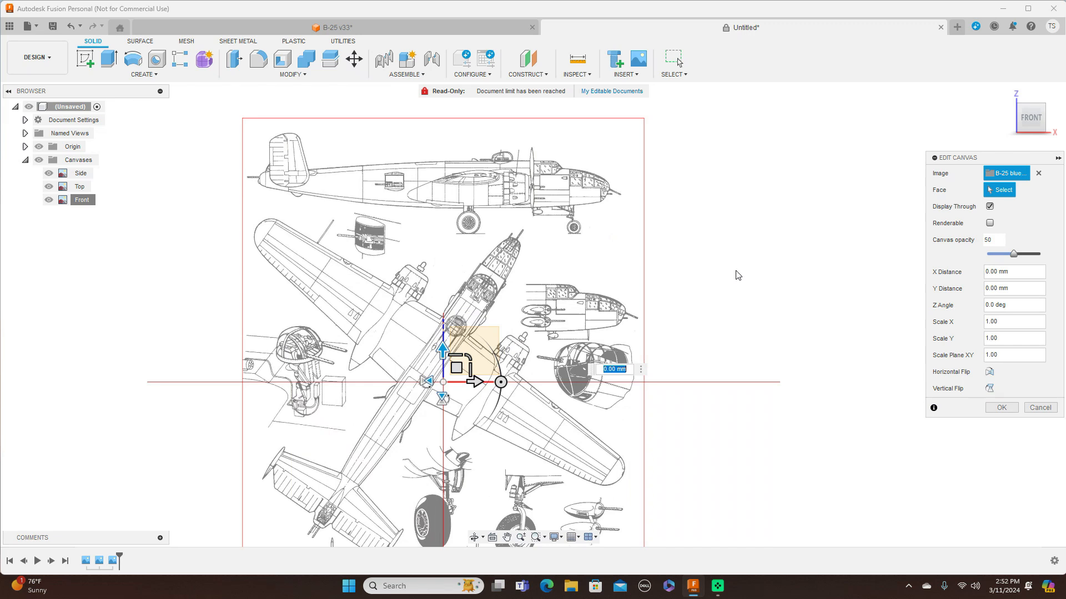
{"action": "middle_click_drag", "start_coordinate": [736, 328], "coordinate": [772, 342]}
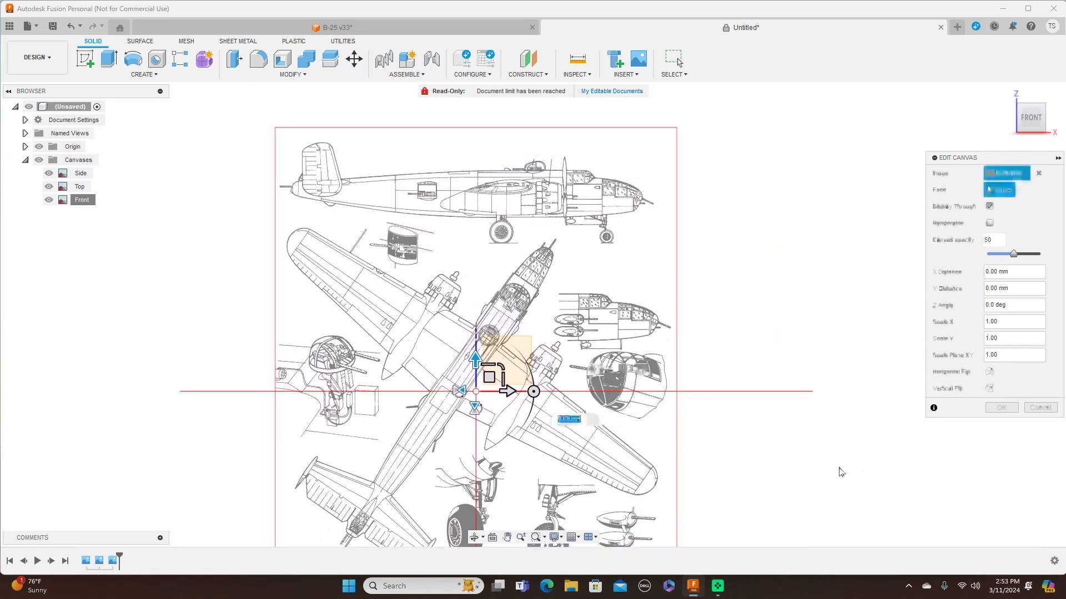
{"action": "left_click", "coordinate": [489, 378]}
{"action": "left_click_drag", "start_coordinate": [496, 344], "coordinate": [534, 157]}
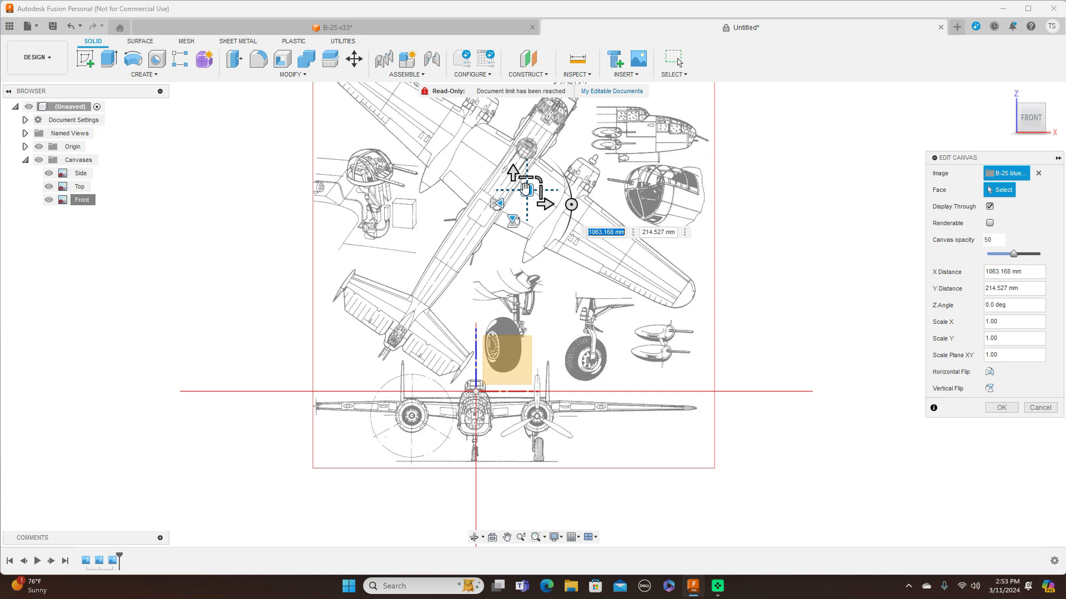
{"action": "left_click_drag", "start_coordinate": [526, 189], "coordinate": [526, 159]}
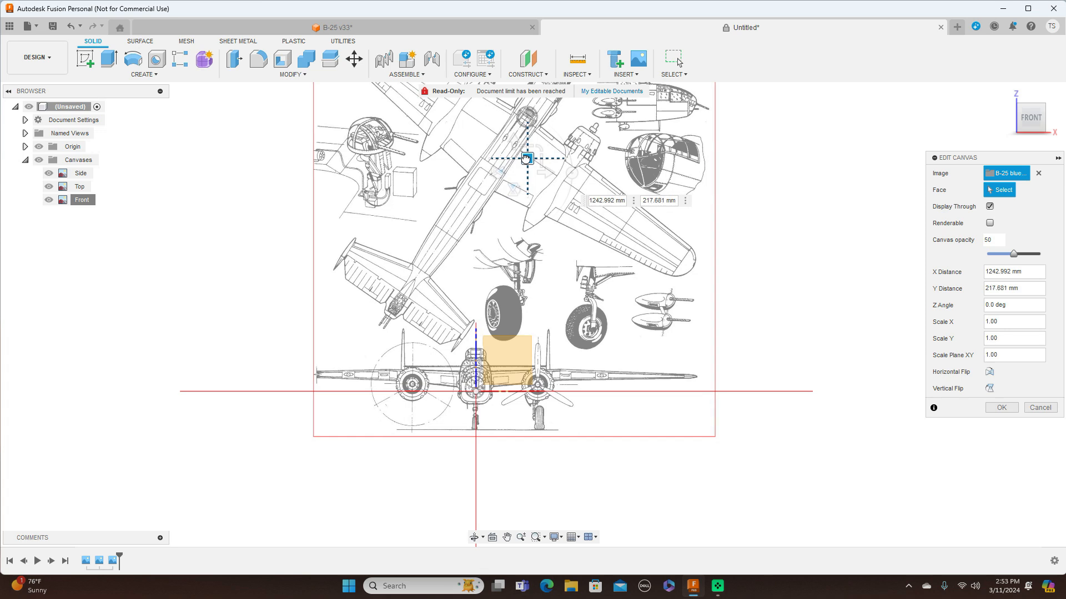
{"action": "left_click_drag", "start_coordinate": [525, 159], "coordinate": [526, 158]}
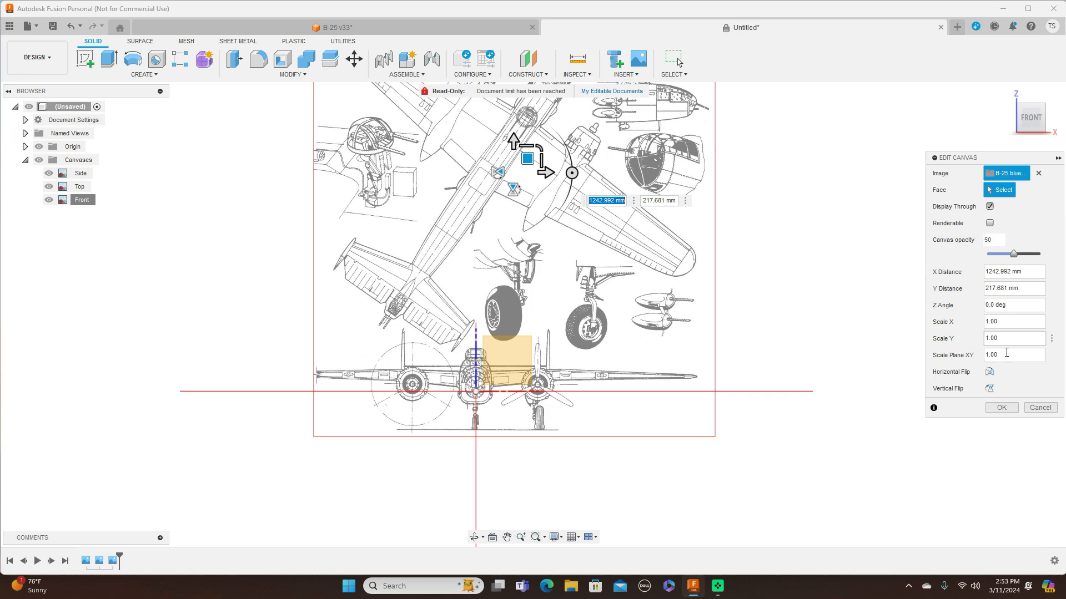
{"action": "left_click", "coordinate": [1001, 408]}
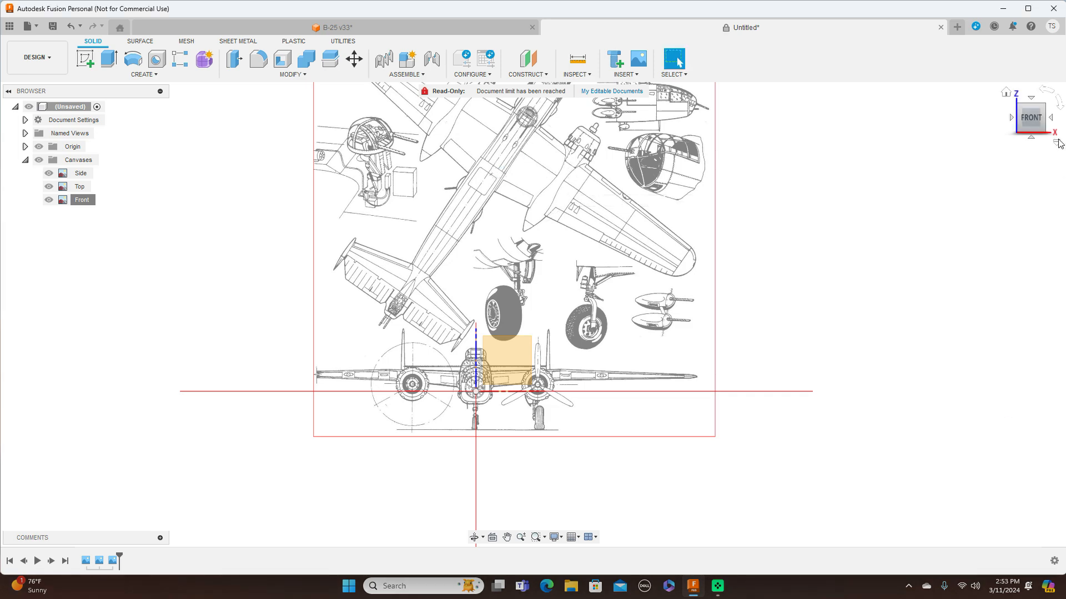
Examine the canvas alignment with the origin axes in the front, right and top views
{"action": "middle_click_drag", "start_coordinate": [892, 342], "coordinate": [890, 251]}
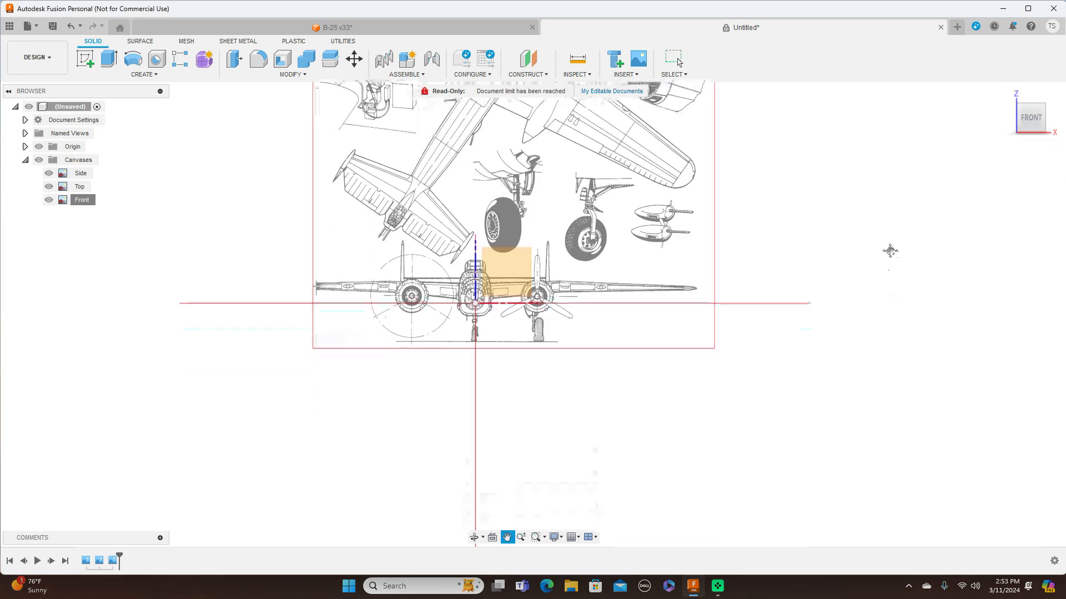
{"action": "scroll", "coordinate": [801, 272], "scroll_direction": "up", "scroll_amount": 5}
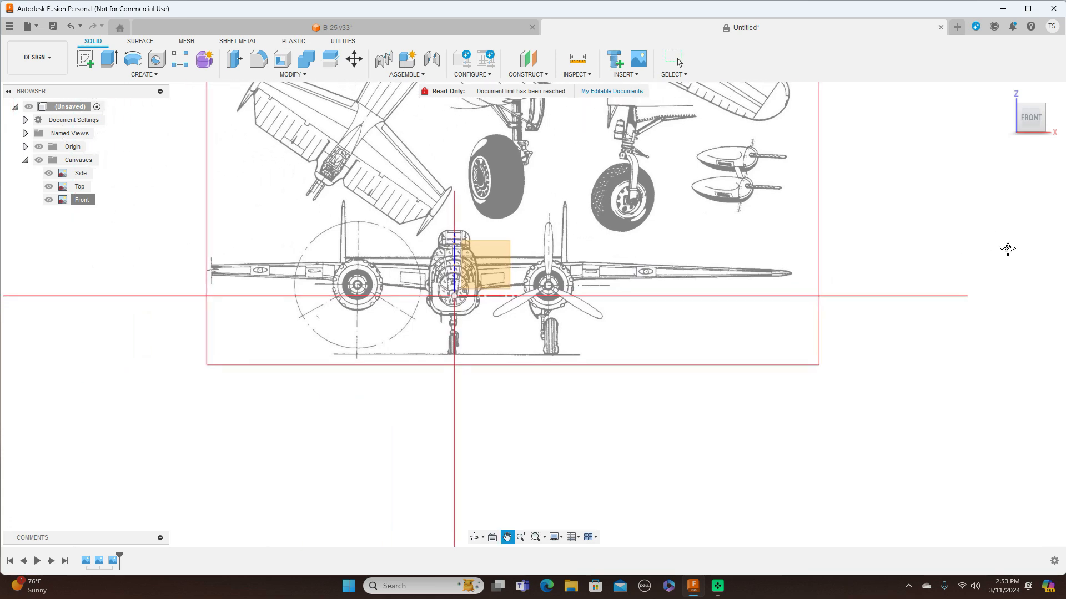
{"action": "middle_click_drag", "start_coordinate": [1008, 249], "coordinate": [1018, 253]}
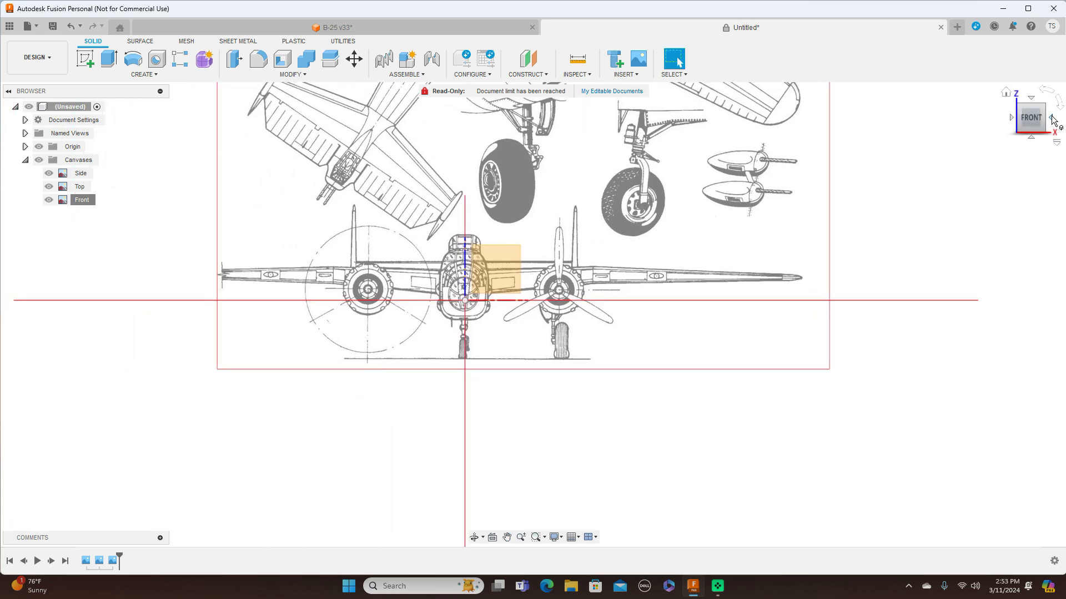
{"action": "left_click", "coordinate": [1052, 119]}
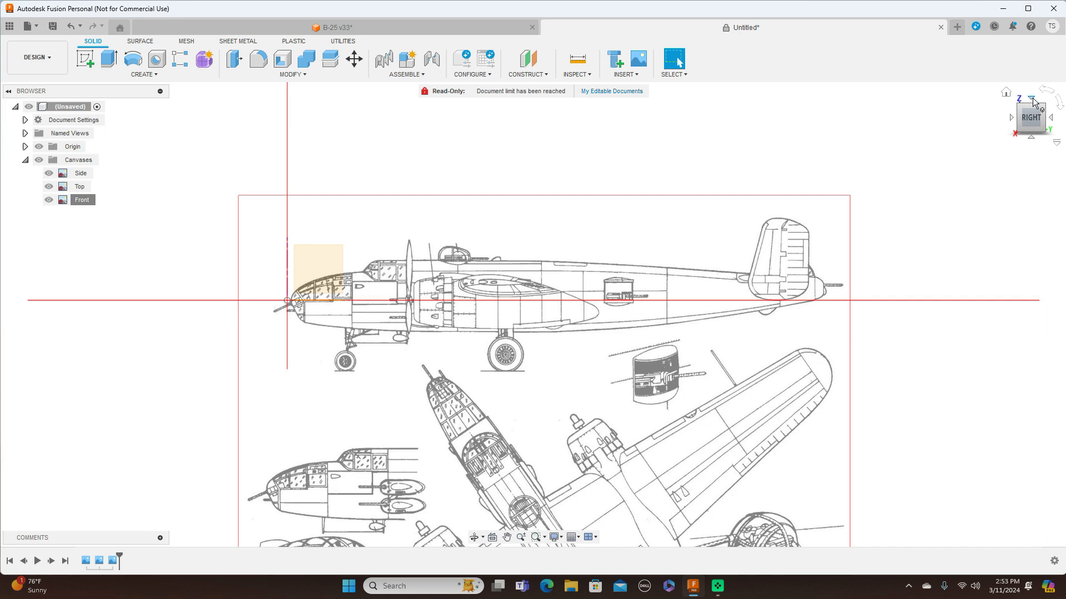
{"action": "left_click", "coordinate": [1033, 100]}
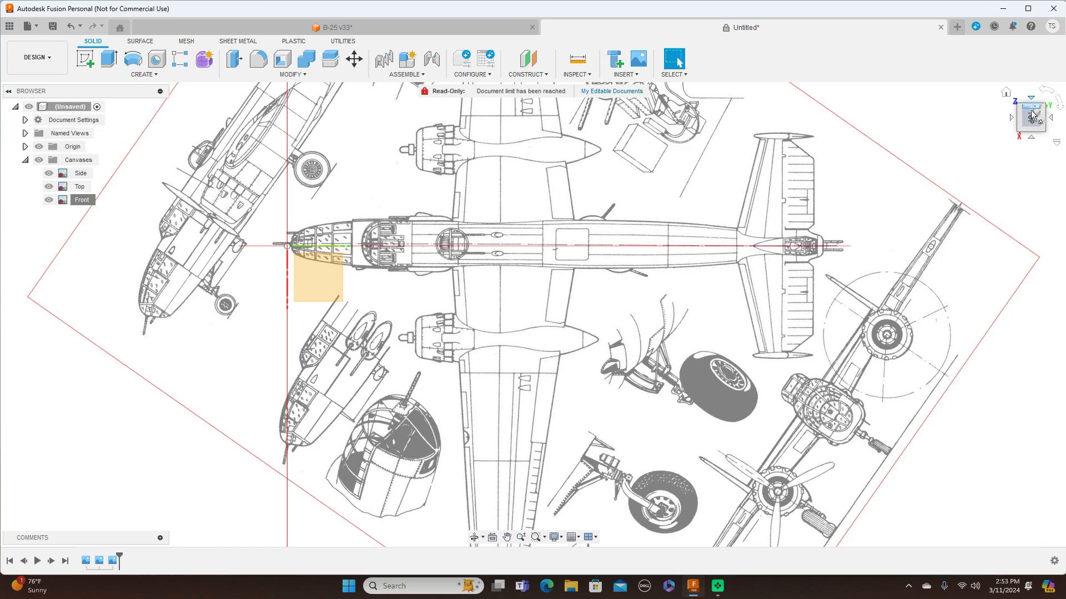
{"action": "left_click", "coordinate": [1034, 142]}
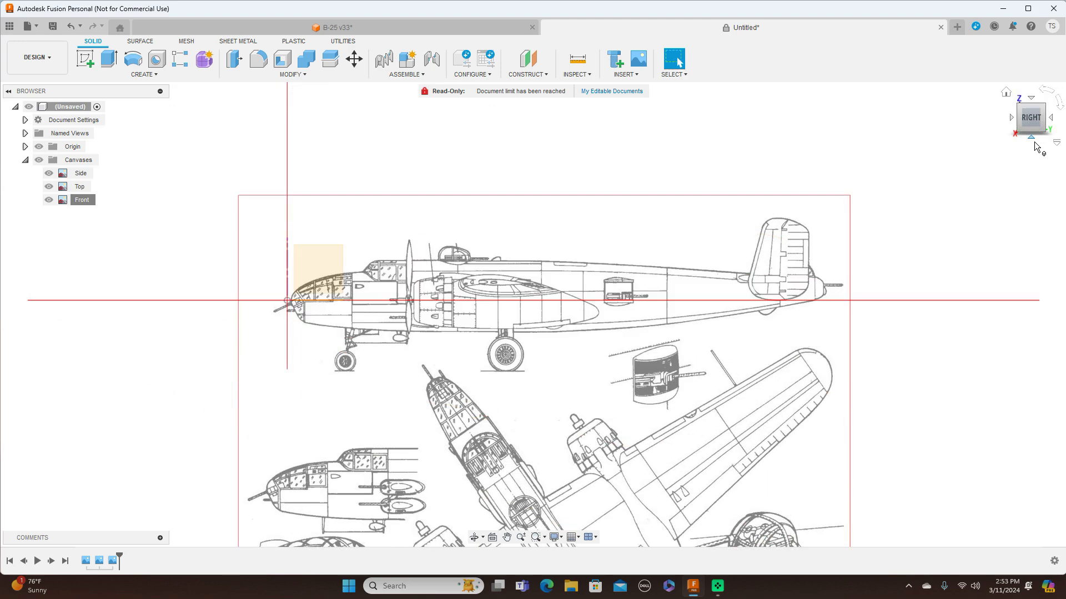
{"action": "left_click", "coordinate": [1030, 99]}
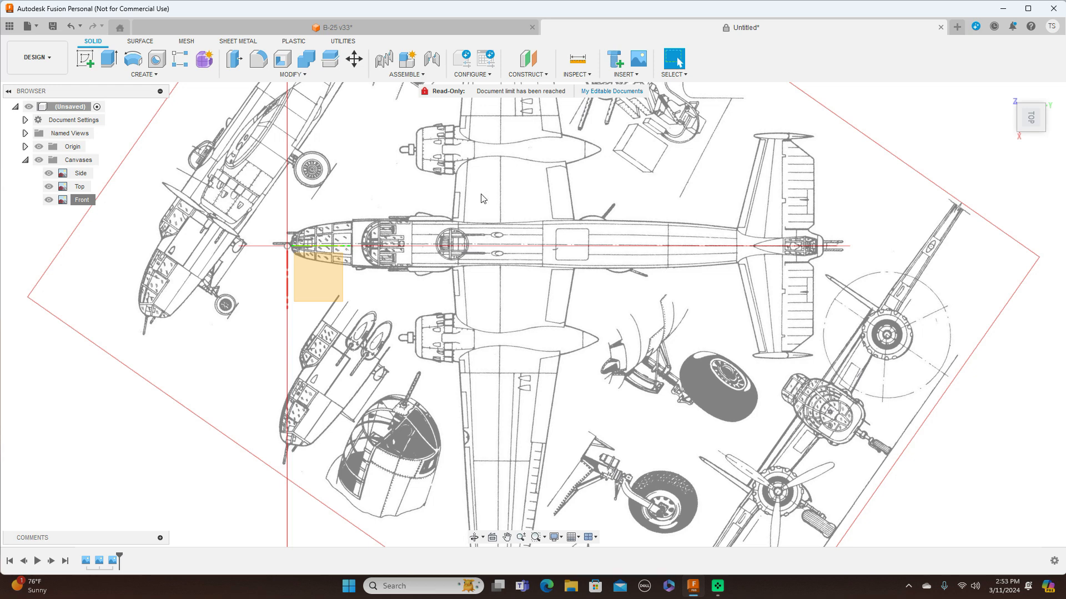
Try to shift the Top canvas along X by small offsets up to 15 mm, and undo the edit
{"action": "left_click", "coordinate": [81, 189]}
{"action": "right_click", "coordinate": [81, 191]}
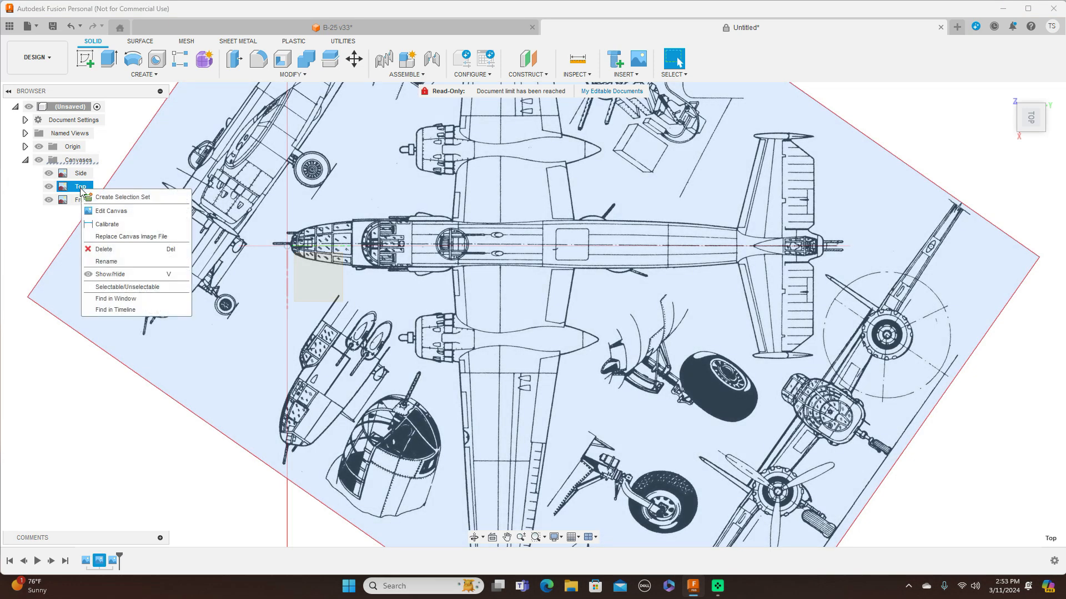
{"action": "left_click", "coordinate": [109, 212]}
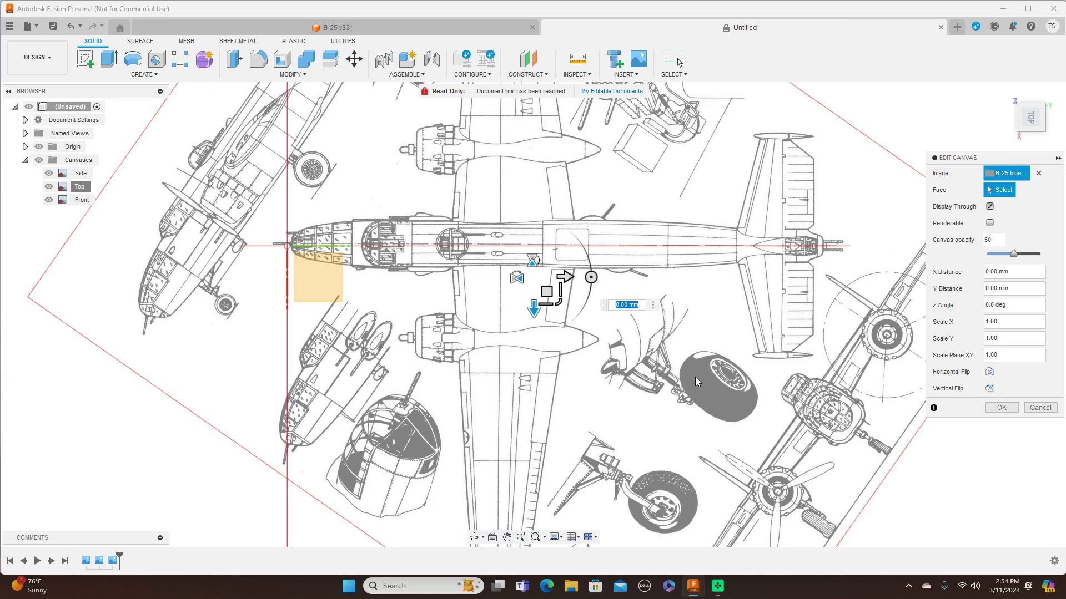
{"action": "type", "text": "2"}
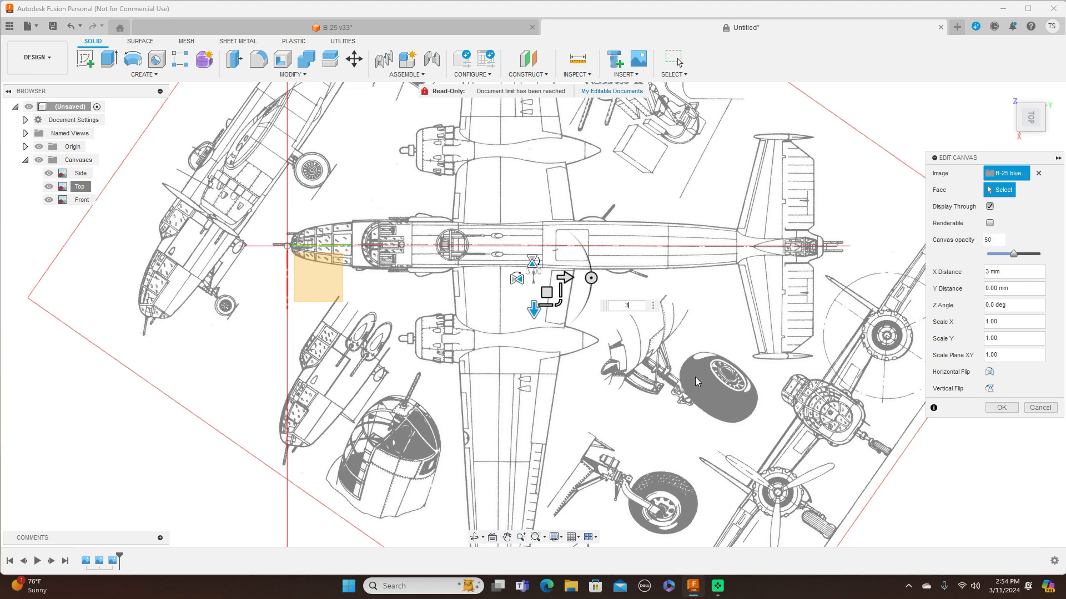
{"action": "type", "text": "4"}
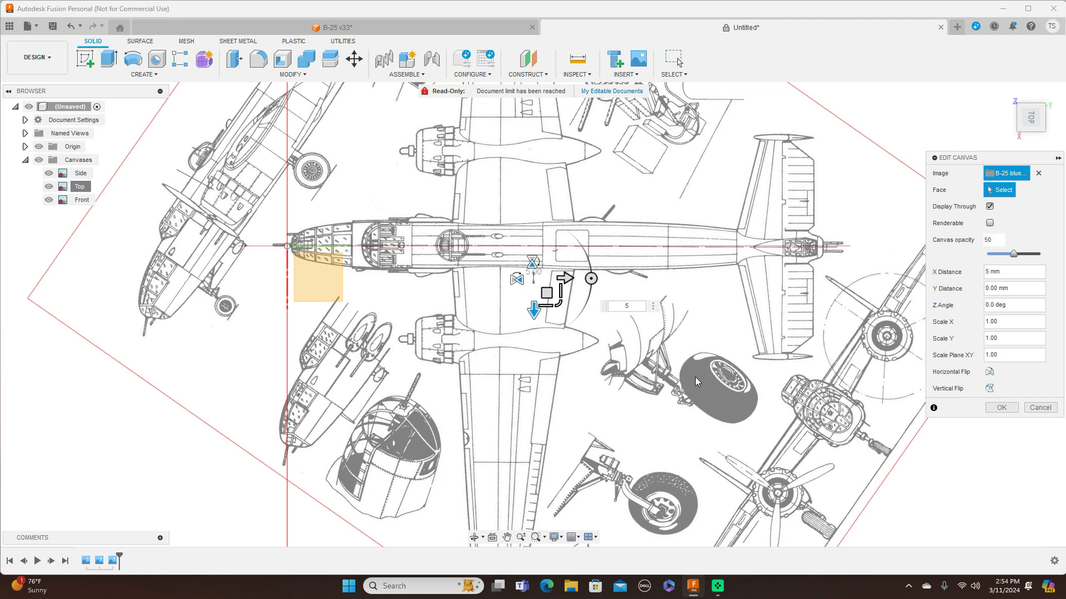
{"action": "type", "text": "6"}
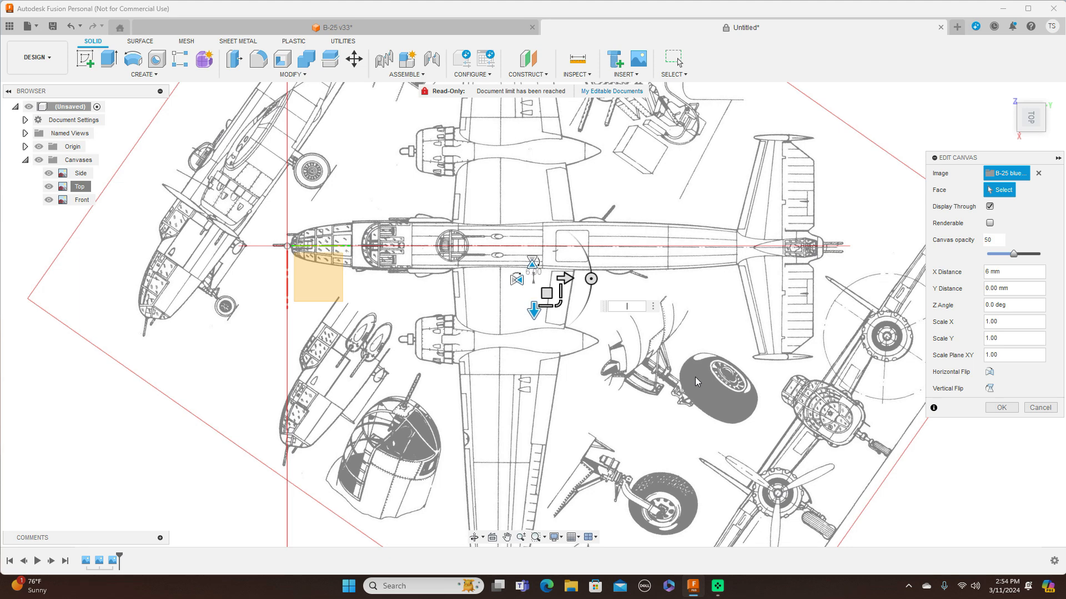
{"action": "type", "text": "7"}
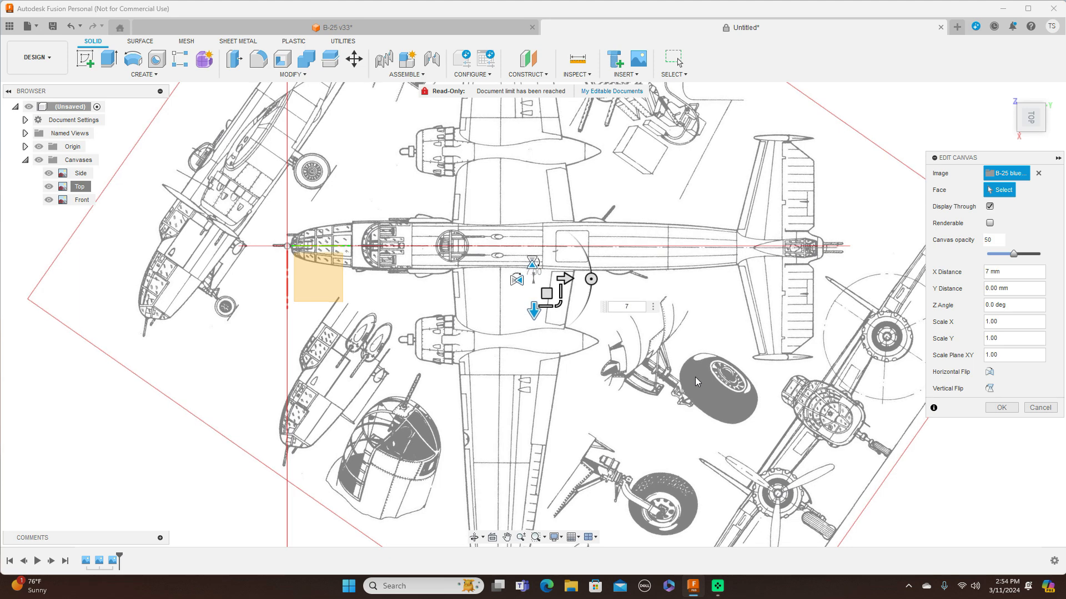
{"action": "type", "text": "8"}
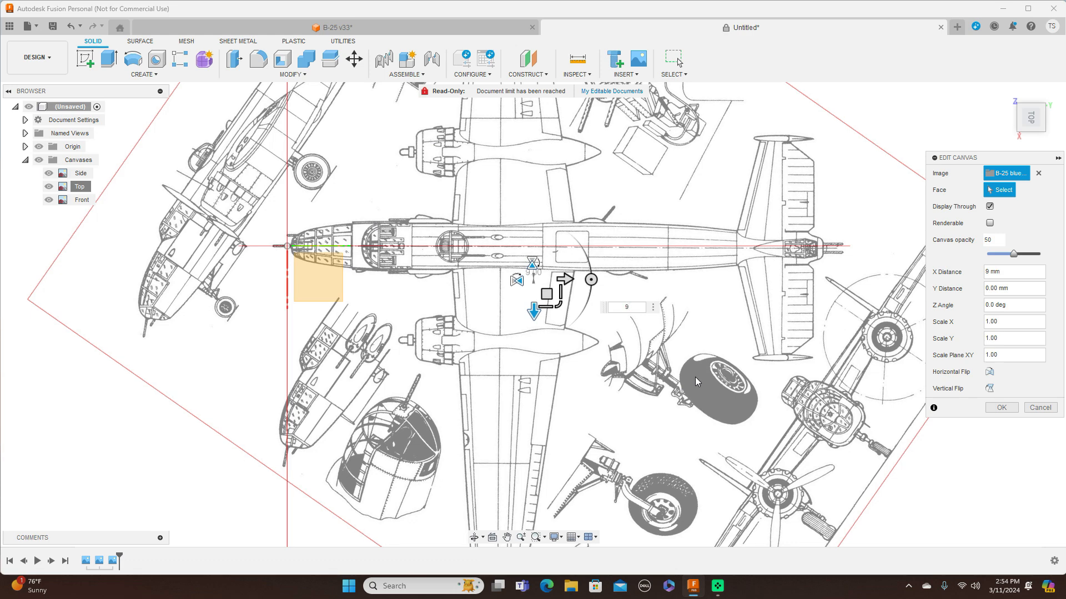
{"action": "type", "text": "5"}
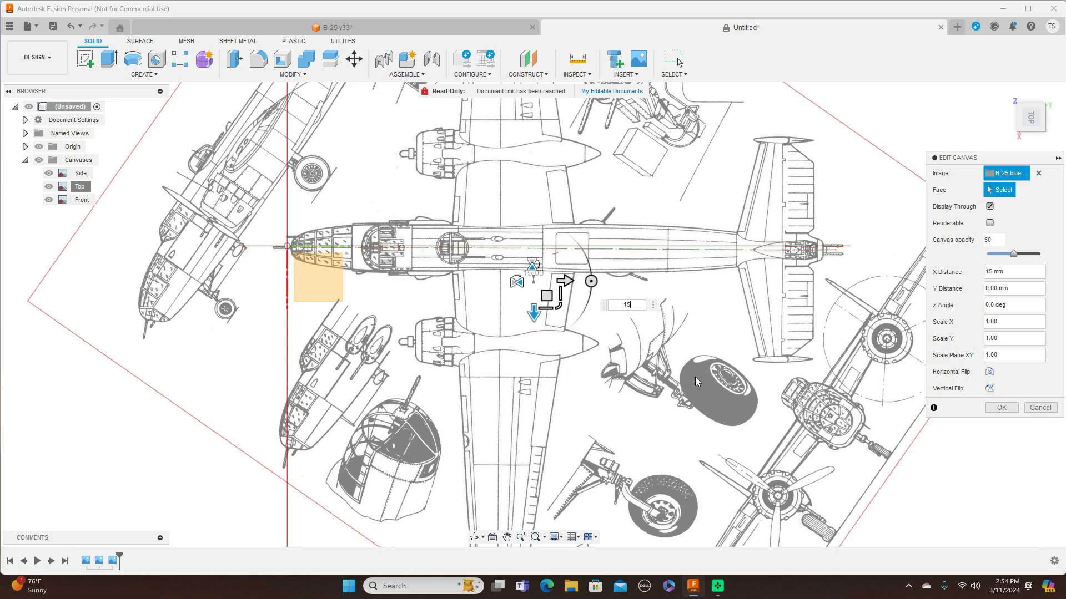
{"action": "key", "text": "BackSpace"}
{"action": "key", "text": "BackSpace"}
{"action": "left_click", "coordinate": [547, 295]}
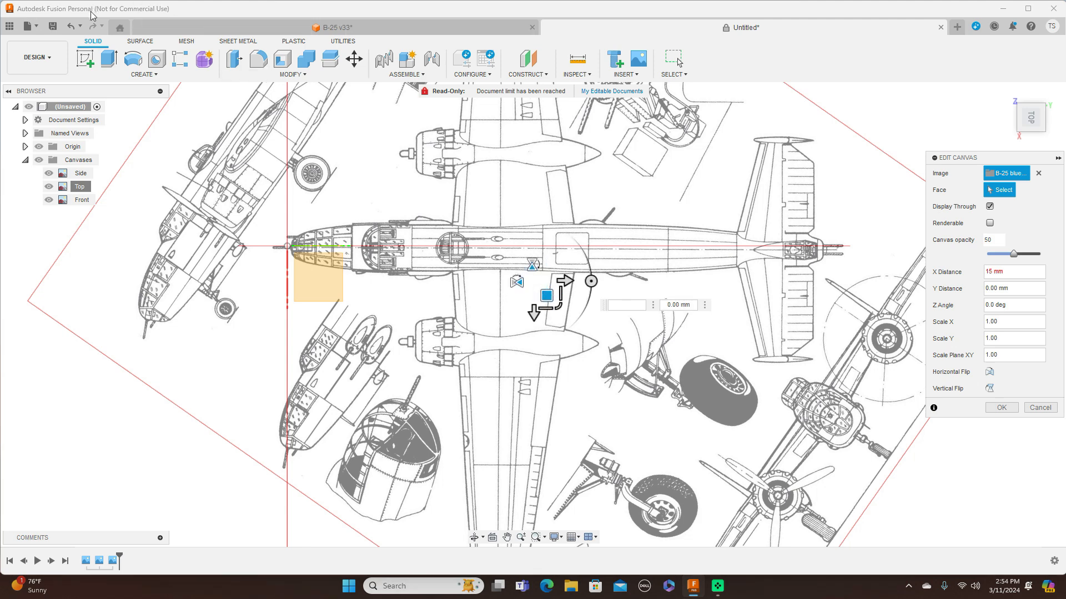
{"action": "left_click", "coordinate": [71, 28]}
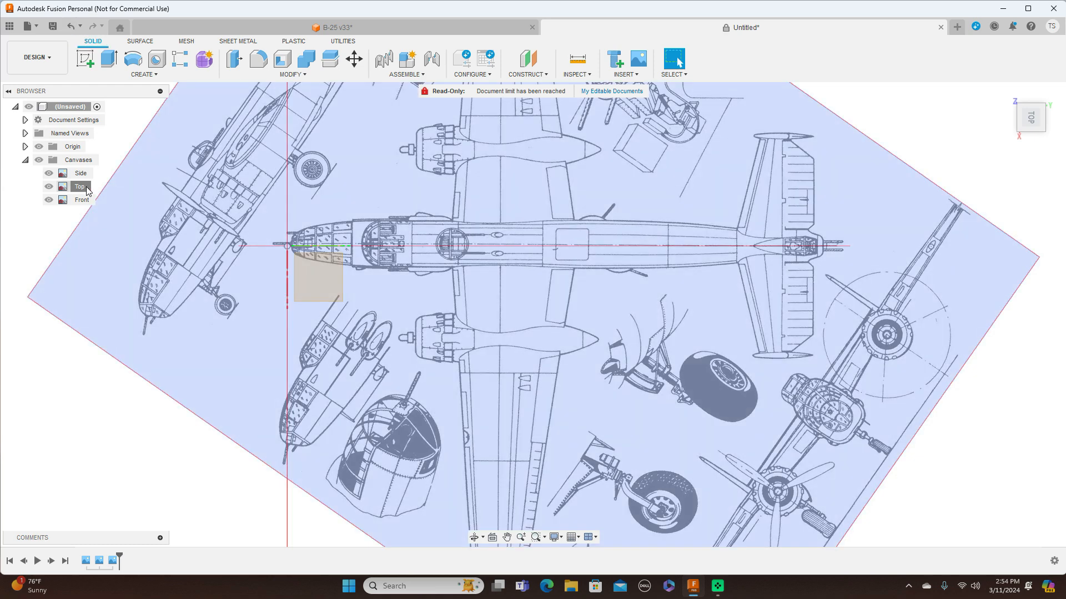
Edit the Top canvas and rotate it to a Z angle of 0.2 degrees to level the fuselage centreline
{"action": "left_click", "coordinate": [87, 189]}
{"action": "right_click", "coordinate": [88, 189]}
{"action": "left_click", "coordinate": [118, 210]}
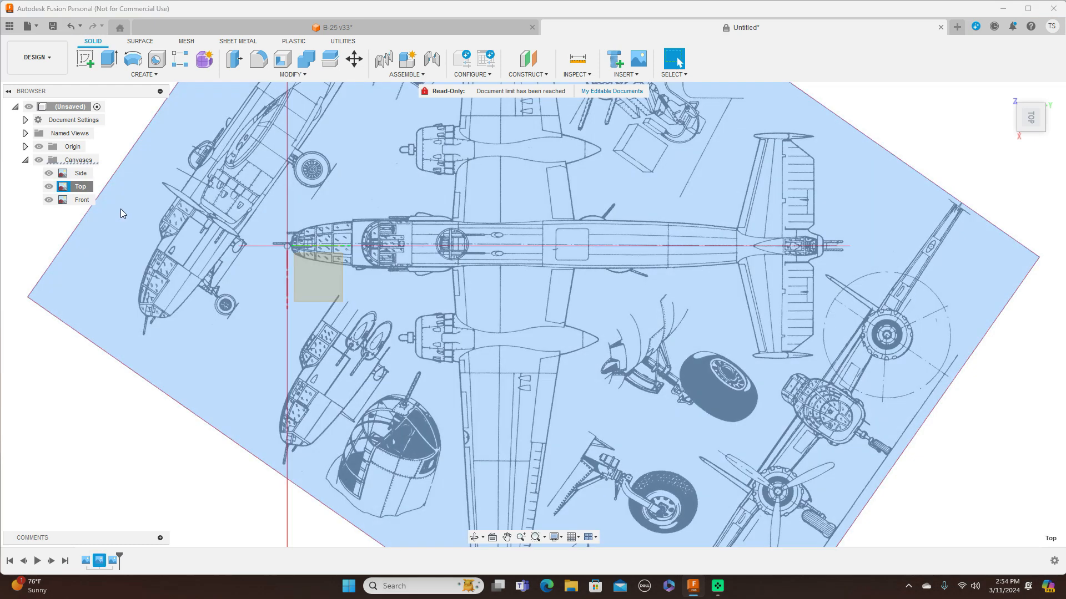
{"action": "left_click_drag", "start_coordinate": [592, 277], "coordinate": [594, 275]}
{"action": "key", "text": "BackSpace"}
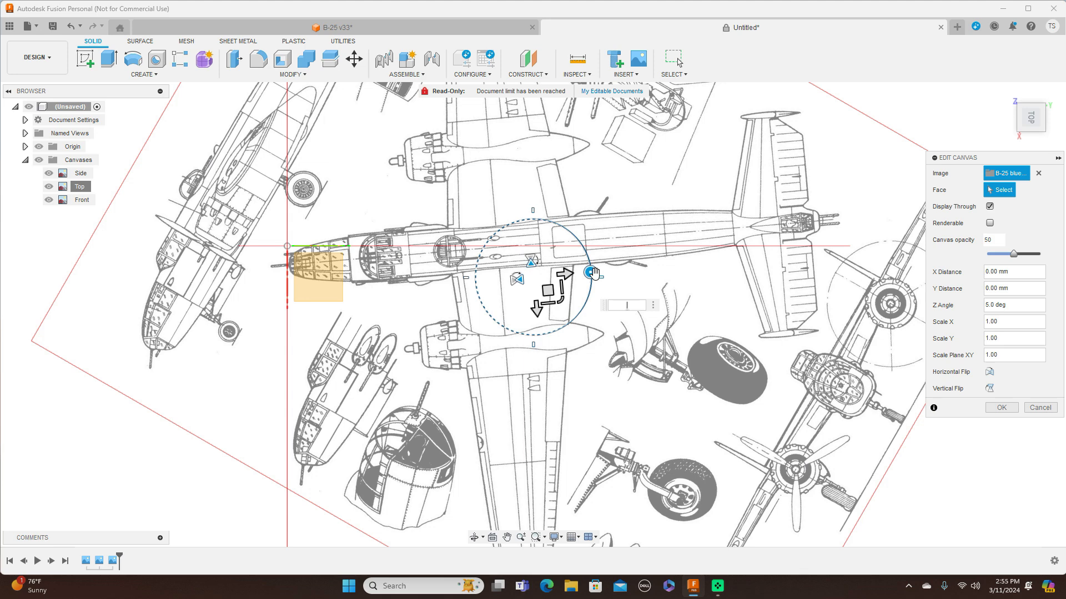
{"action": "type", "text": "2"}
{"action": "key", "text": "Return"}
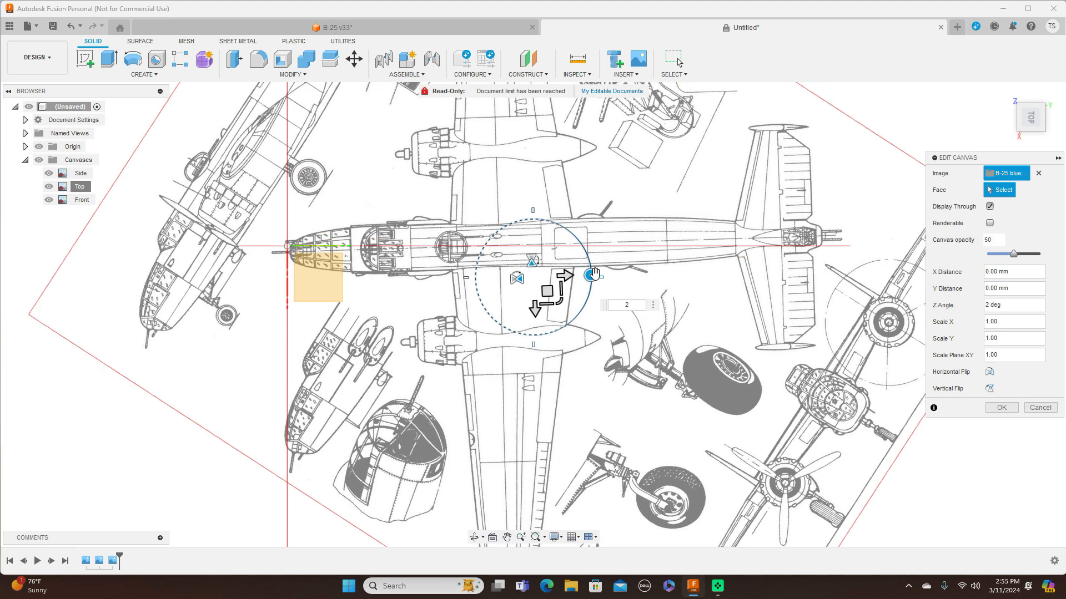
{"action": "key", "text": "Return"}
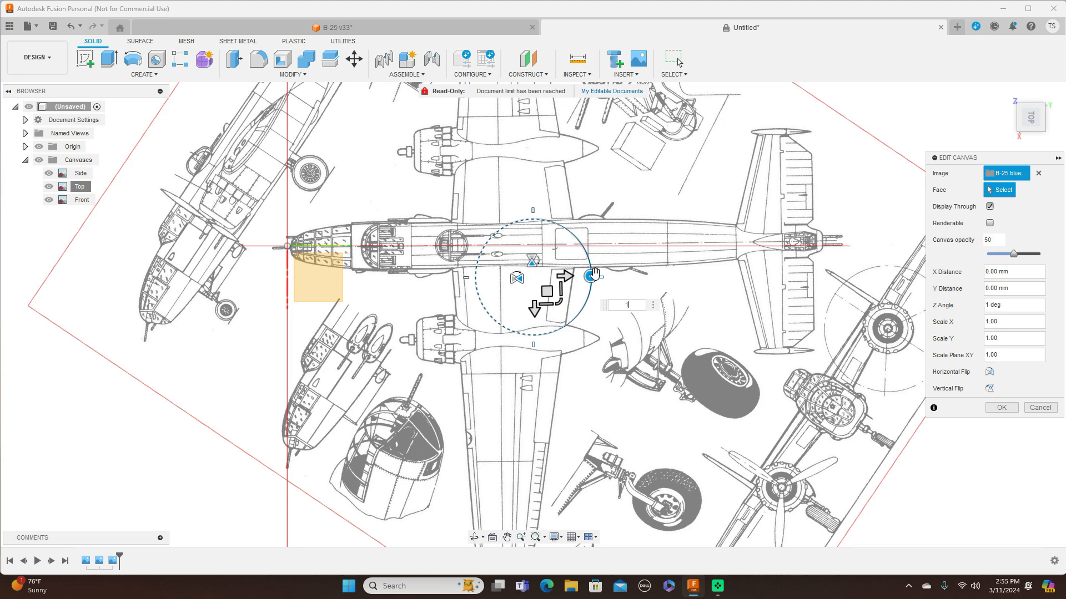
{"action": "key", "text": "Return"}
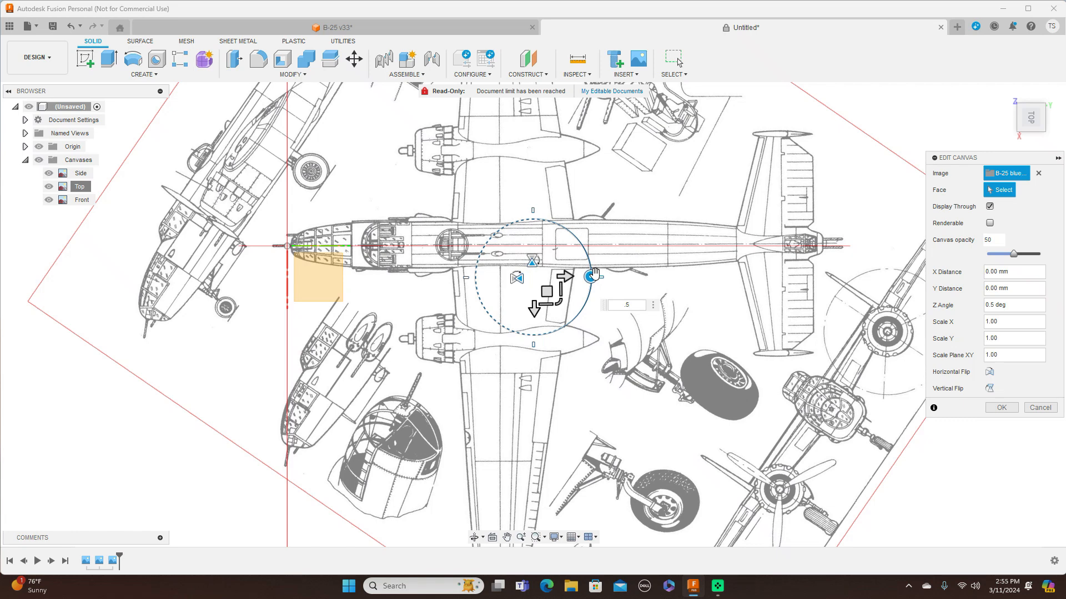
{"action": "key", "text": "Return"}
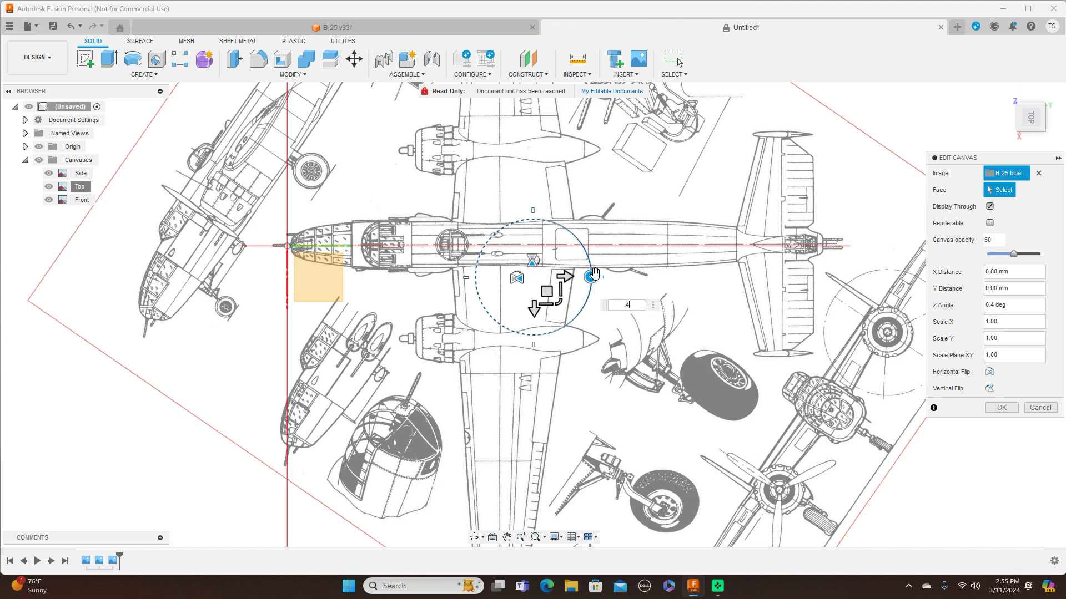
{"action": "key", "text": "Return"}
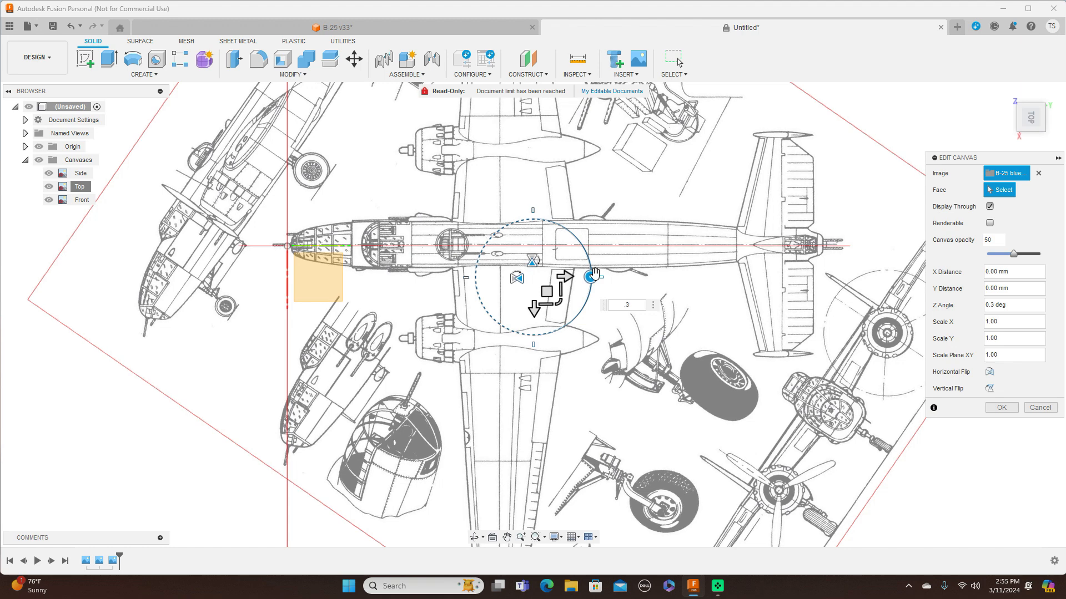
{"action": "key", "text": "Return"}
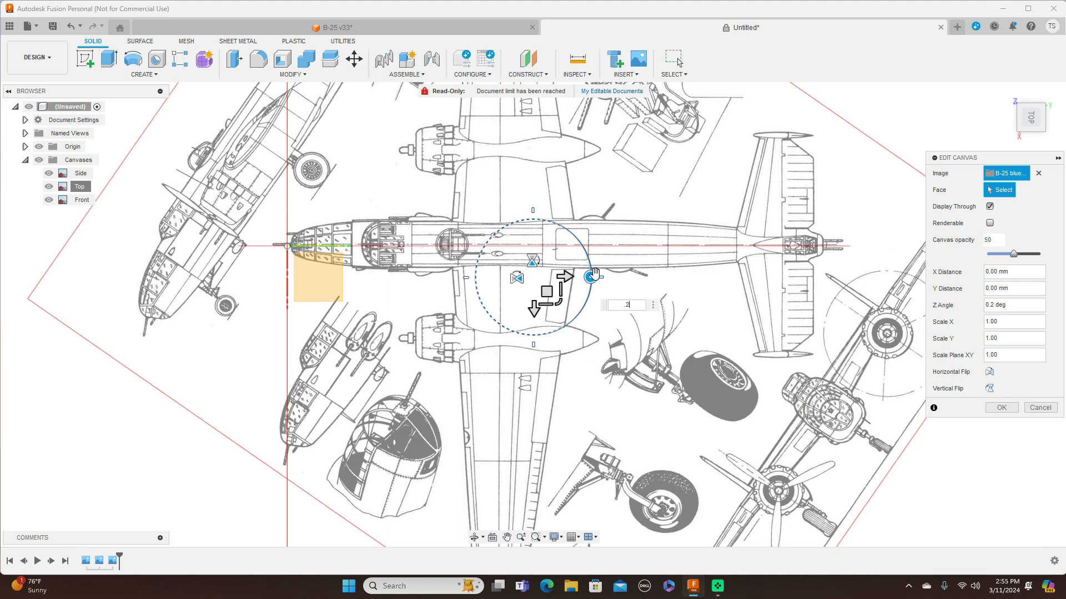
Move the Top canvas by X 6.202 mm and Y -2.092 mm and accept the canvas edit
{"action": "left_click", "coordinate": [546, 293]}
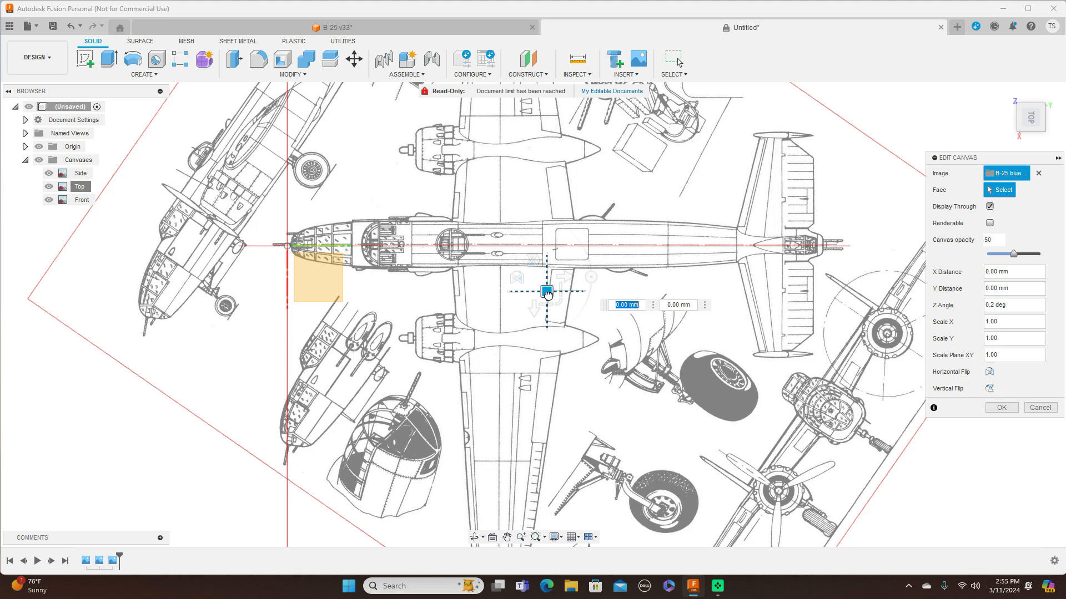
{"action": "left_click_drag", "start_coordinate": [547, 294], "coordinate": [547, 295]}
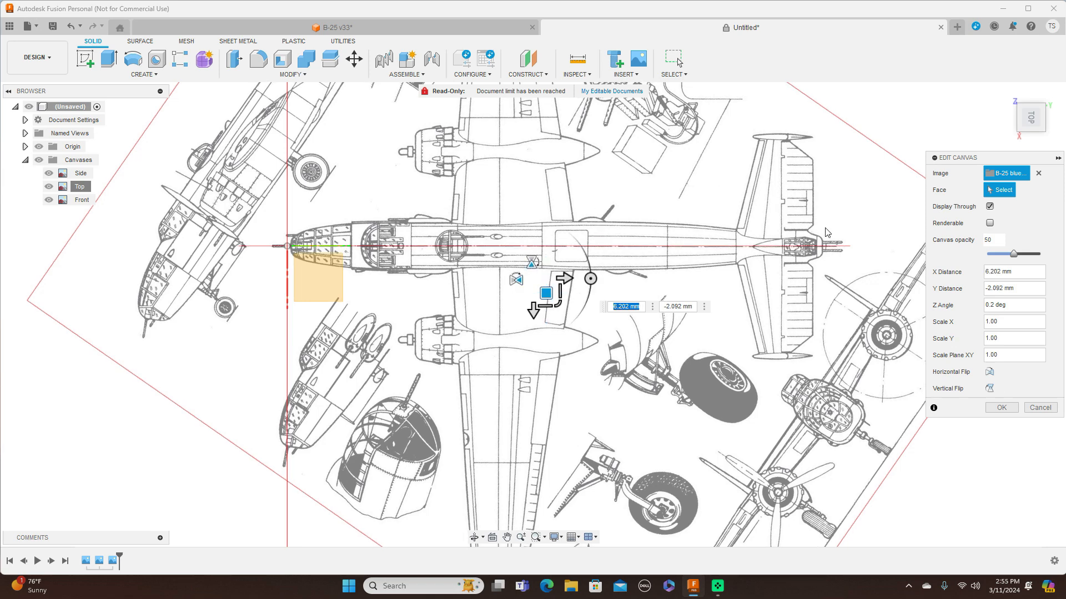
{"action": "left_click", "coordinate": [1017, 408]}
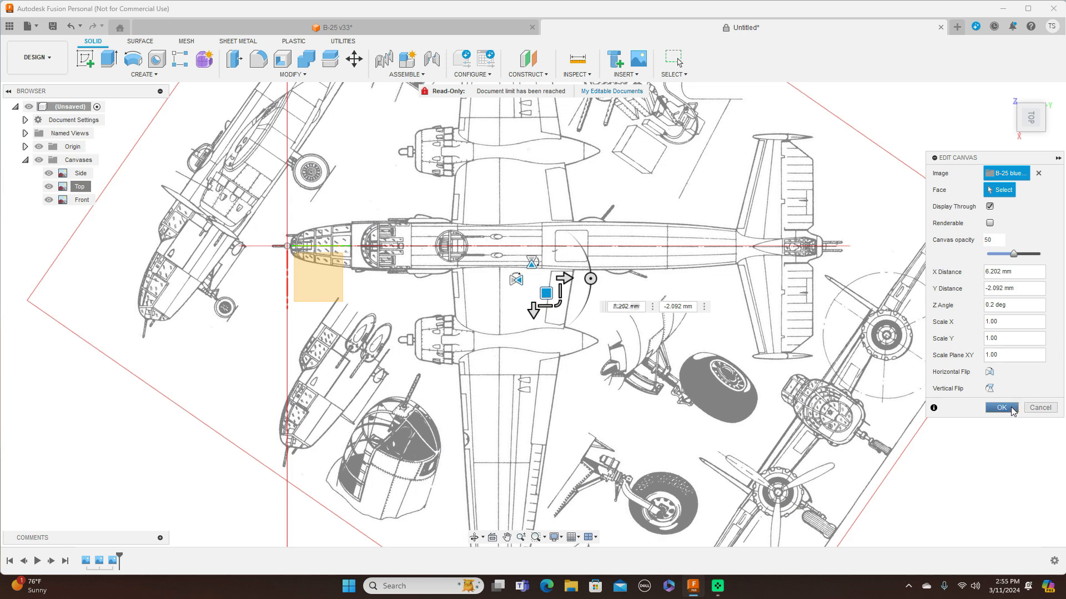
Examine how the Side and Front canvases line up with the origin axes in the right and front views
{"action": "left_click", "coordinate": [1030, 140]}
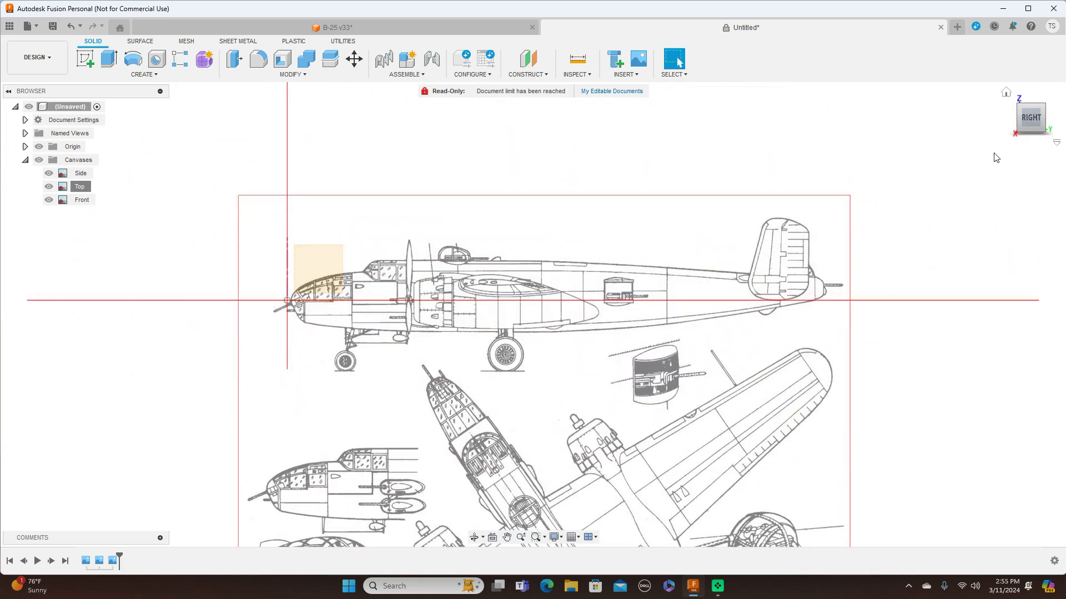
{"action": "scroll", "coordinate": [729, 197], "scroll_direction": "up", "scroll_amount": 2}
{"action": "middle_click_drag", "start_coordinate": [663, 237], "coordinate": [703, 160]}
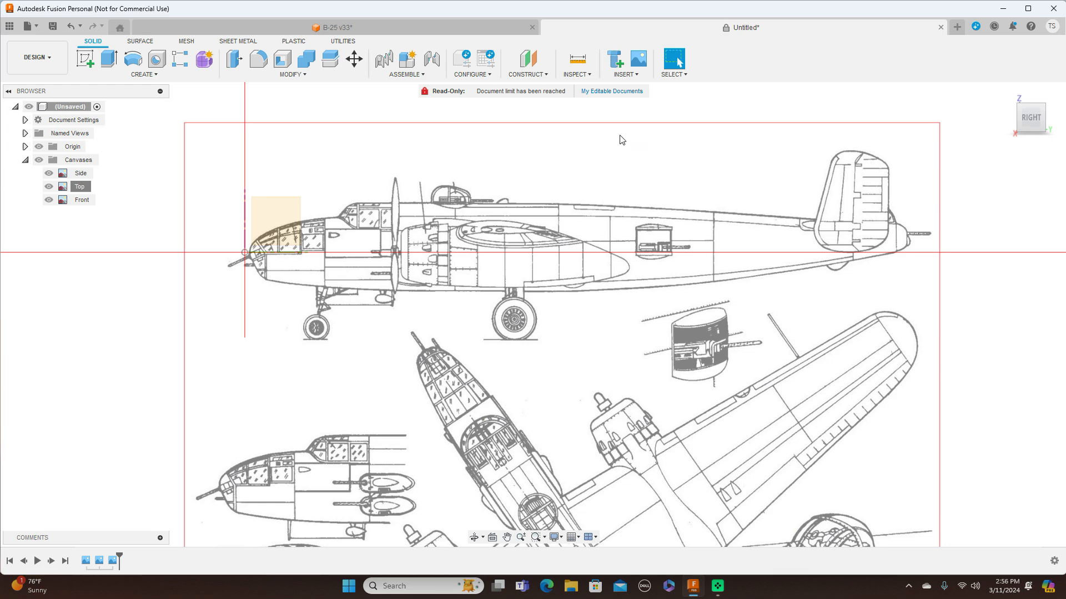
{"action": "left_click", "coordinate": [1011, 118]}
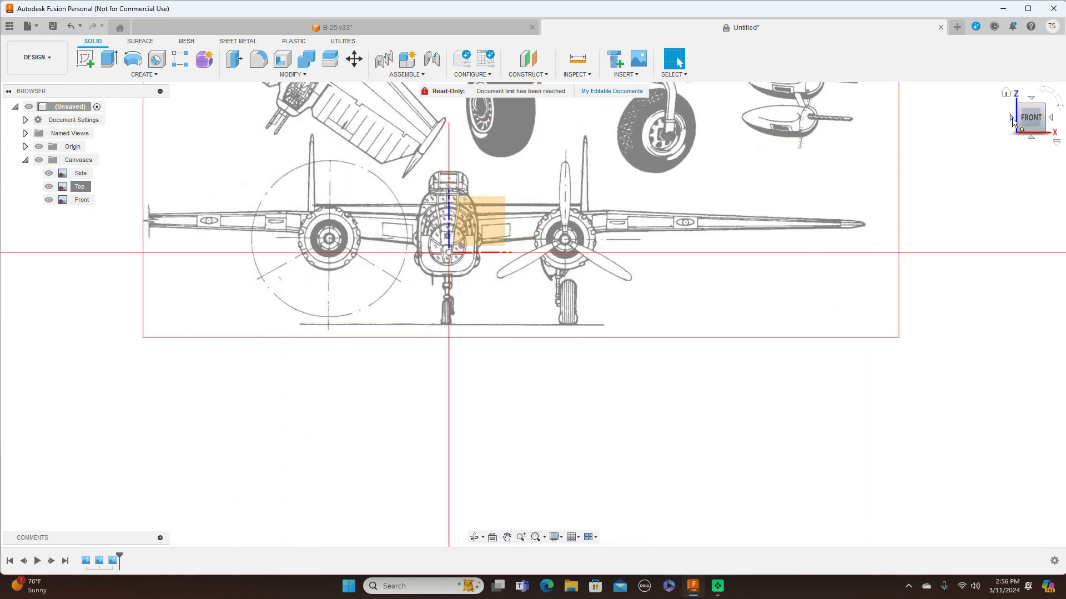
{"action": "left_click", "coordinate": [1053, 120]}
{"action": "scroll", "coordinate": [739, 182], "scroll_direction": "down", "scroll_amount": 2}
{"action": "scroll", "coordinate": [740, 182], "scroll_direction": "up", "scroll_amount": 3}
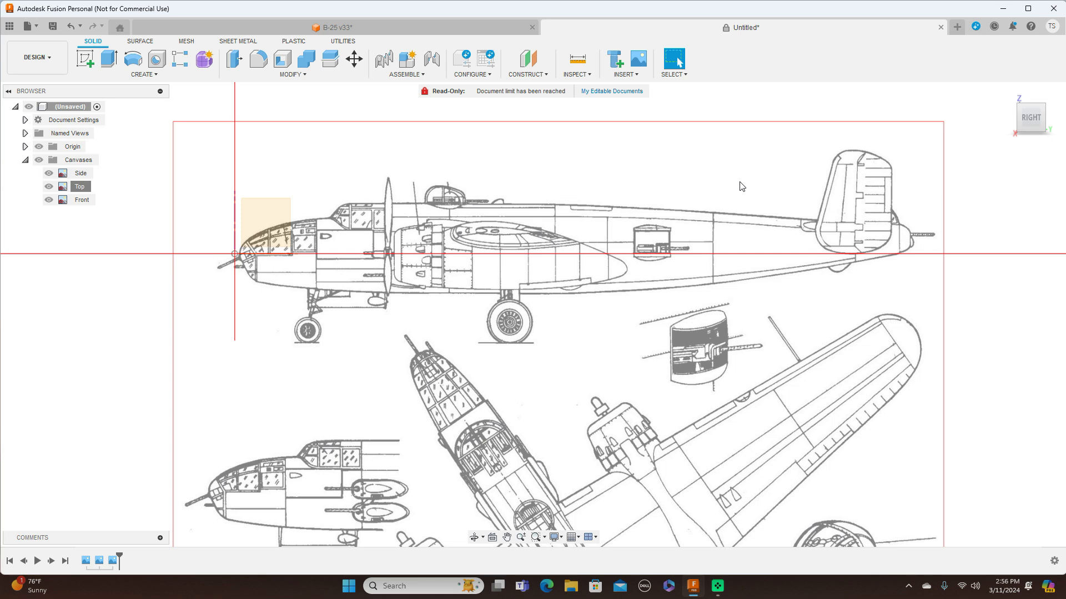
Start a form and draw a centred box on the front plane over the fuselage cross-section, about 181 mm long and 263 mm wide
{"action": "mouse_move", "coordinate": [1019, 121]}
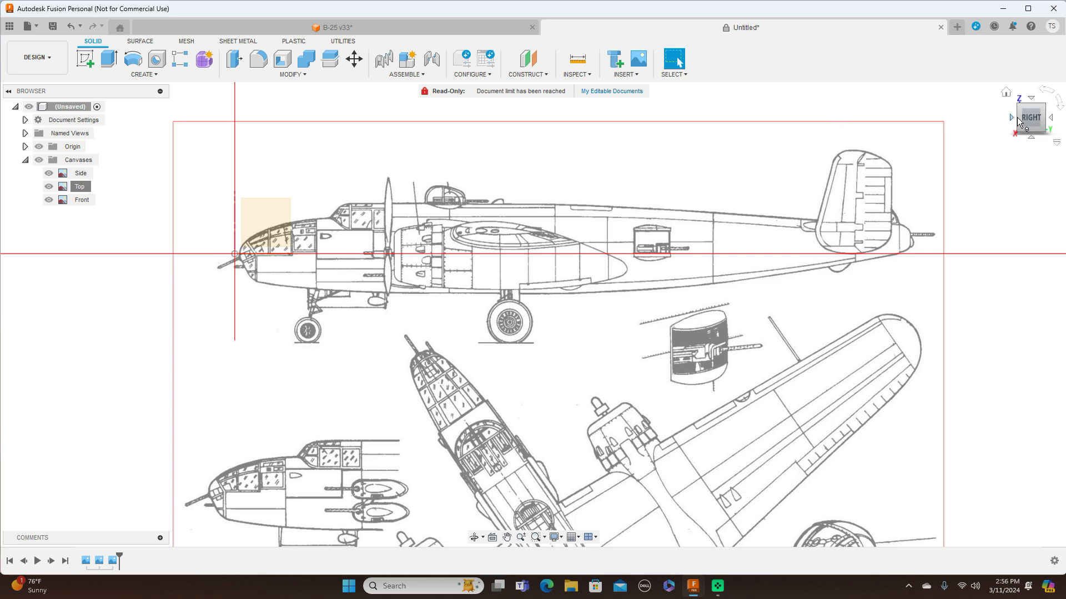
{"action": "mouse_move", "coordinate": [1021, 120]}
{"action": "left_mouse_down"}
{"action": "mouse_move", "coordinate": [1053, 119]}
{"action": "mouse_move", "coordinate": [1060, 133]}
{"action": "mouse_move", "coordinate": [1020, 123]}
{"action": "left_mouse_up"}
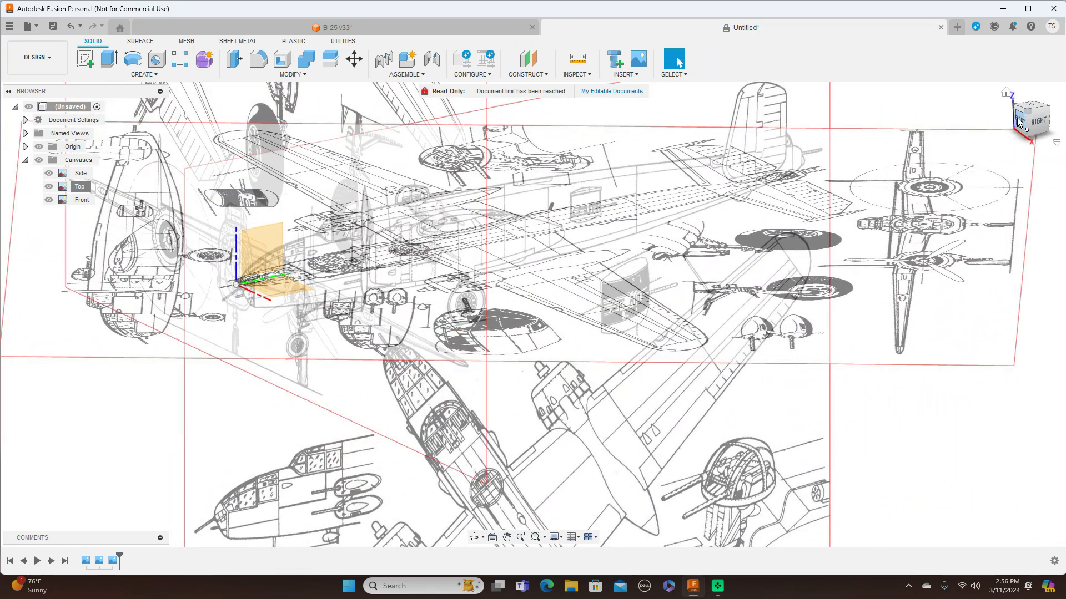
{"action": "left_click", "coordinate": [1020, 123]}
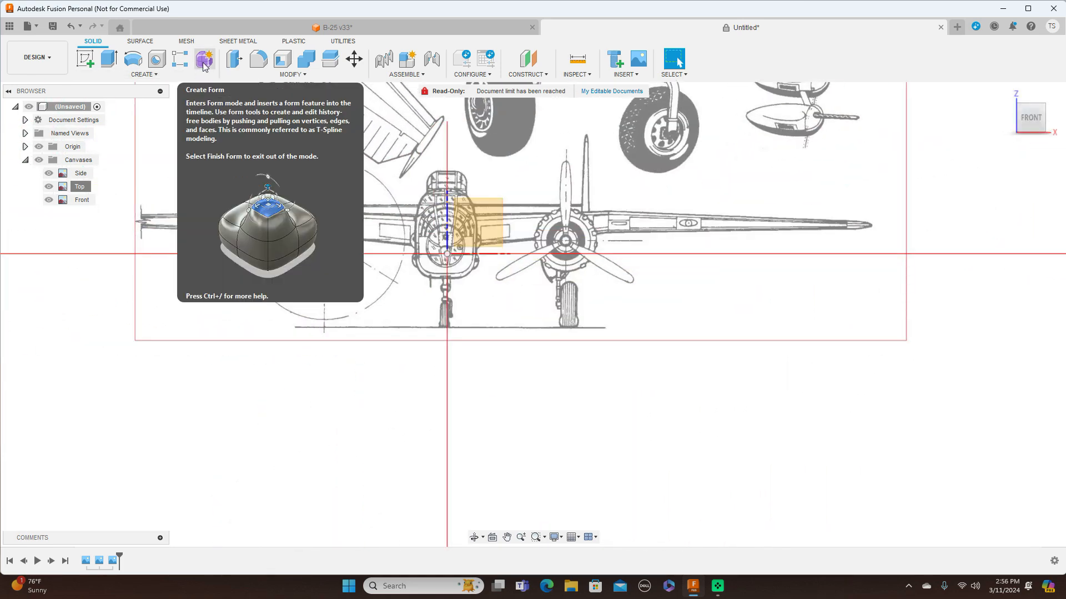
{"action": "left_click", "coordinate": [204, 65]}
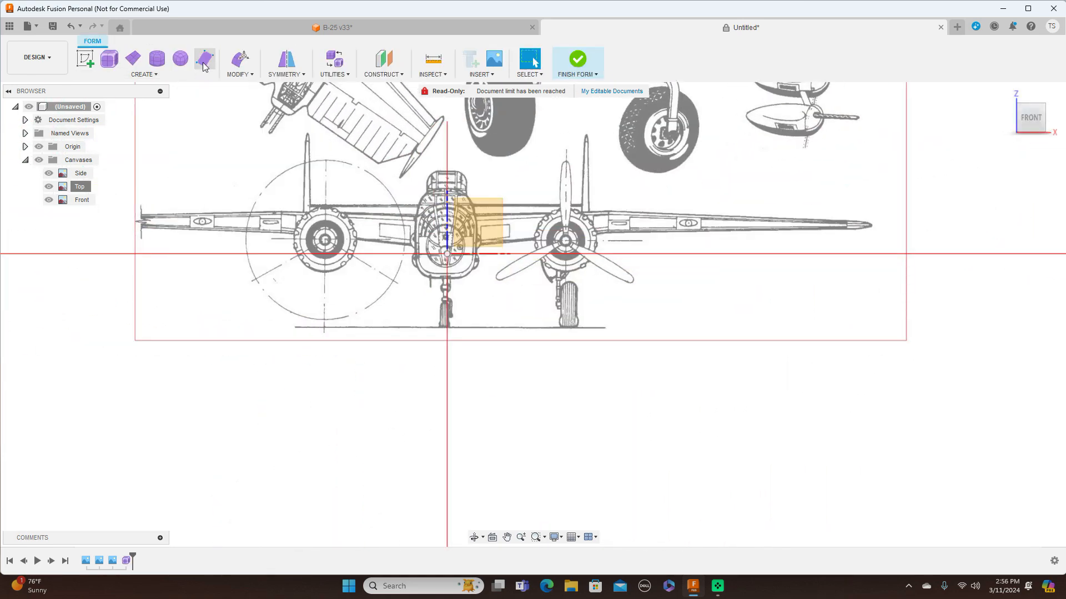
{"action": "left_click", "coordinate": [111, 61]}
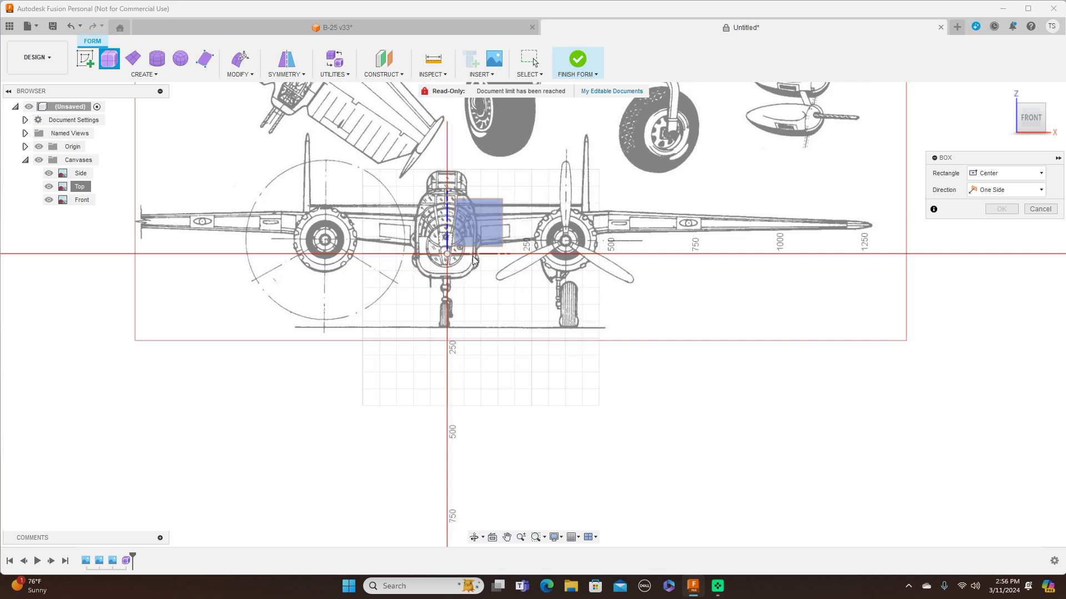
{"action": "left_click", "coordinate": [477, 222]}
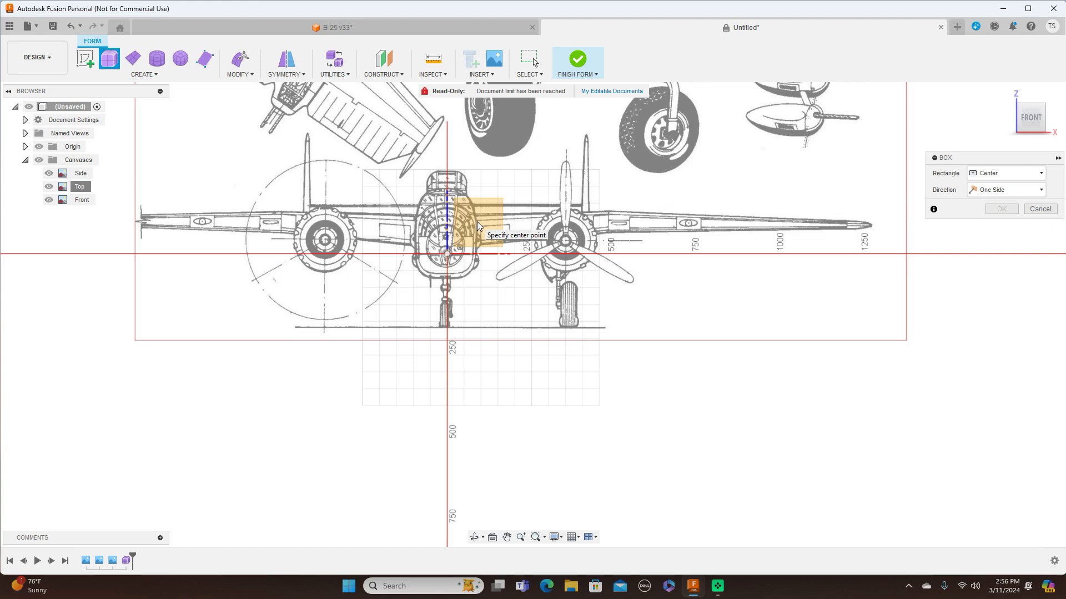
{"action": "scroll", "coordinate": [478, 221], "scroll_direction": "up", "scroll_amount": 5}
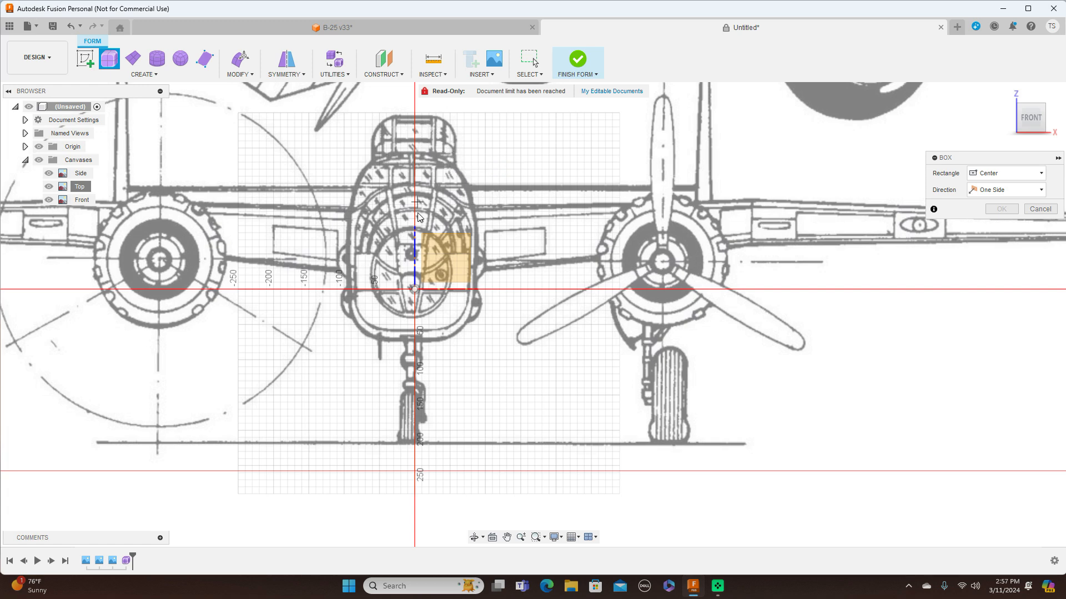
{"action": "left_click", "coordinate": [414, 243]}
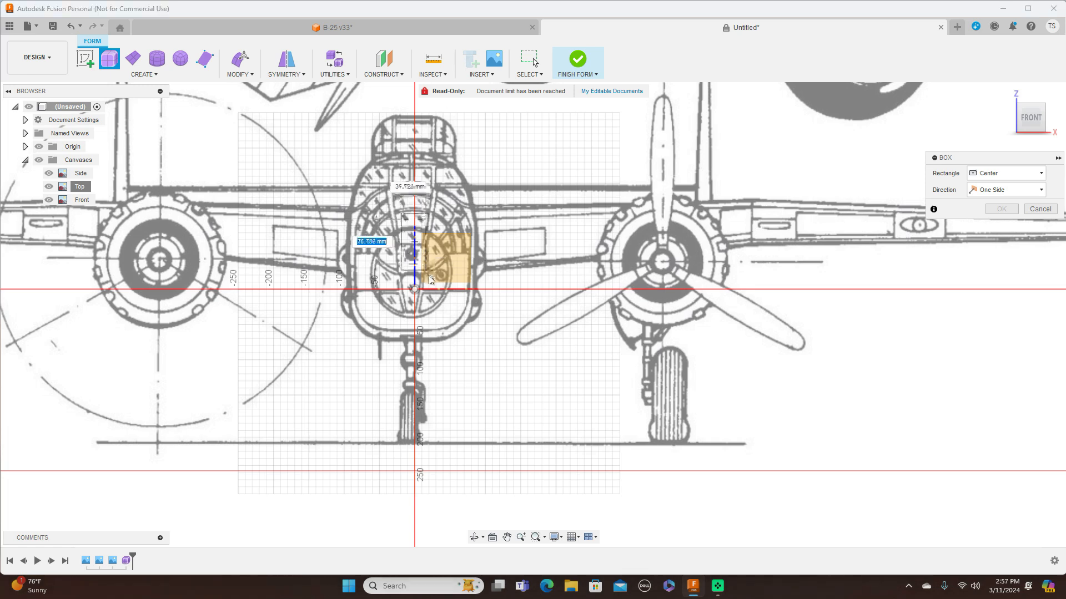
{"action": "left_click", "coordinate": [479, 336]}
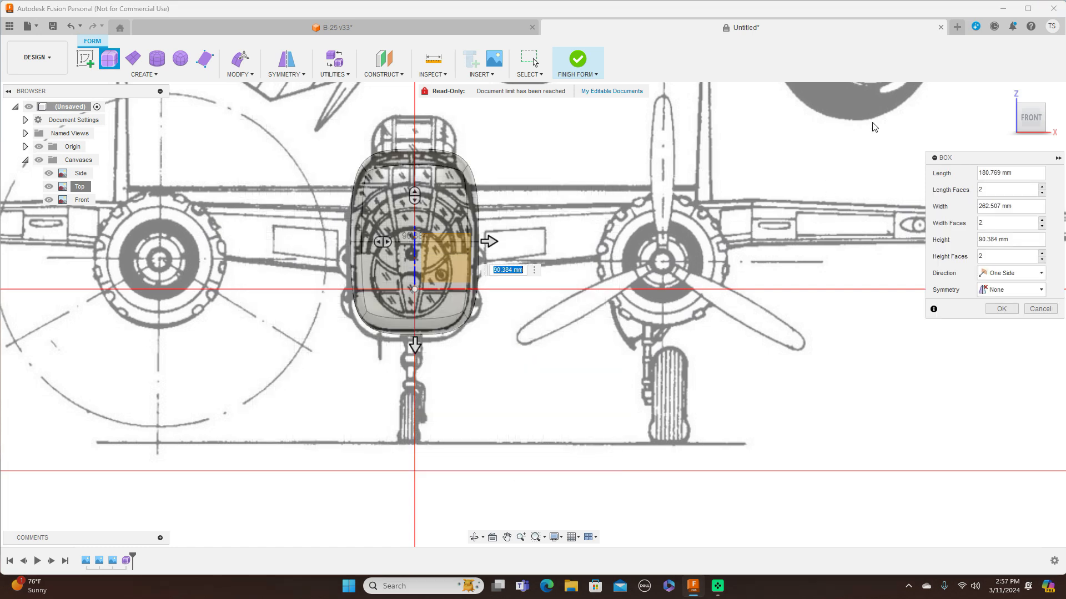
Extend the form box along the fuselage to the tail in the side view, to a height of 2010 mm
{"action": "left_click", "coordinate": [1053, 119]}
{"action": "scroll", "coordinate": [547, 273], "scroll_direction": "down", "scroll_amount": 1}
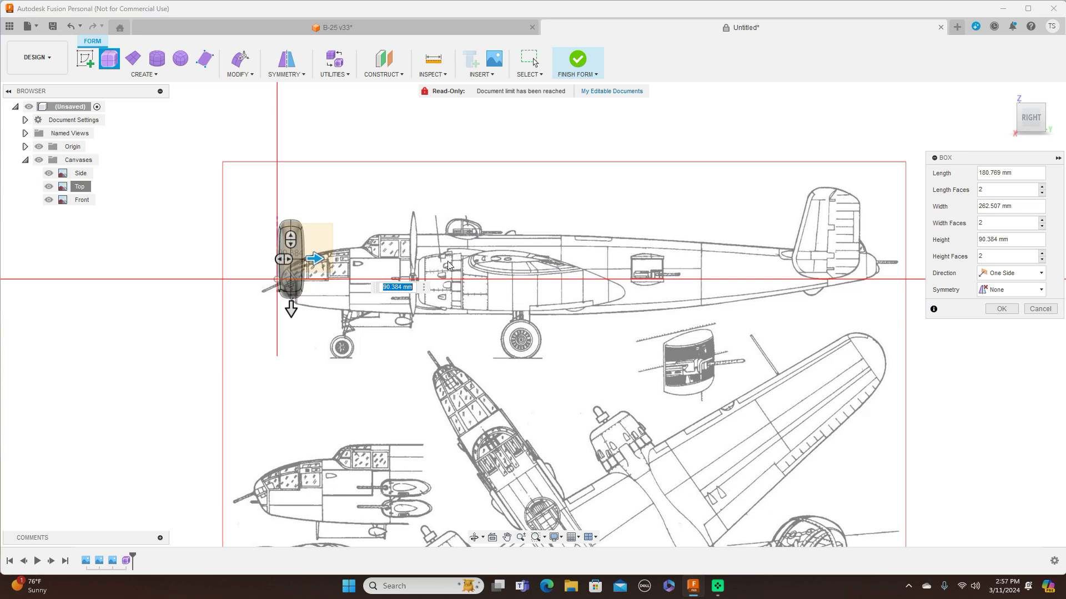
{"action": "left_click_drag", "start_coordinate": [340, 259], "coordinate": [871, 251]}
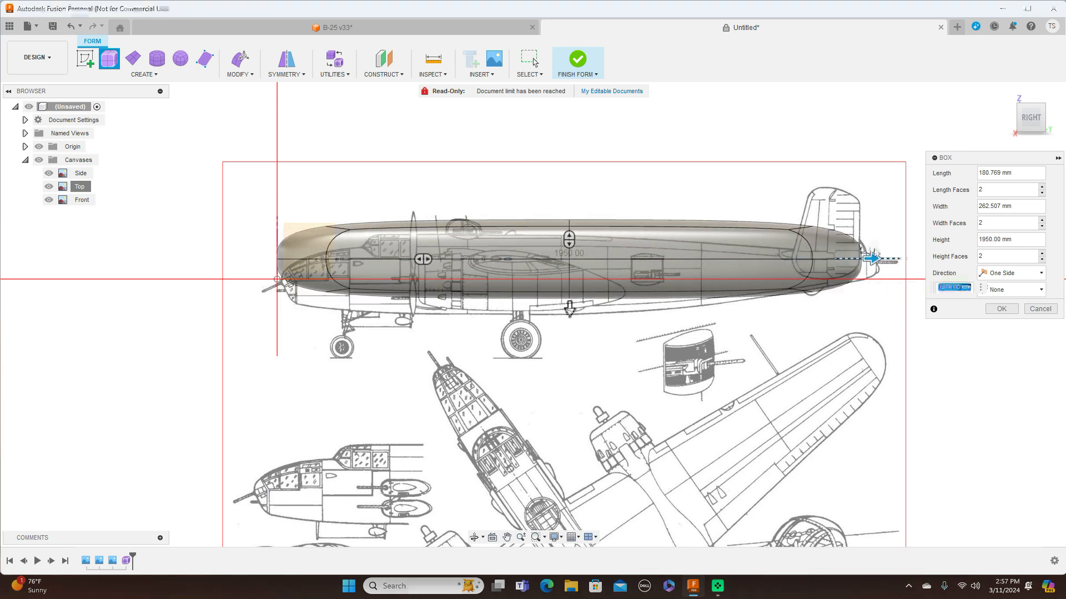
{"action": "scroll", "coordinate": [872, 254], "scroll_direction": "down", "scroll_amount": 2}
{"action": "middle_click_drag", "start_coordinate": [912, 322], "coordinate": [695, 368]}
{"action": "scroll", "coordinate": [702, 344], "scroll_direction": "up", "scroll_amount": 2}
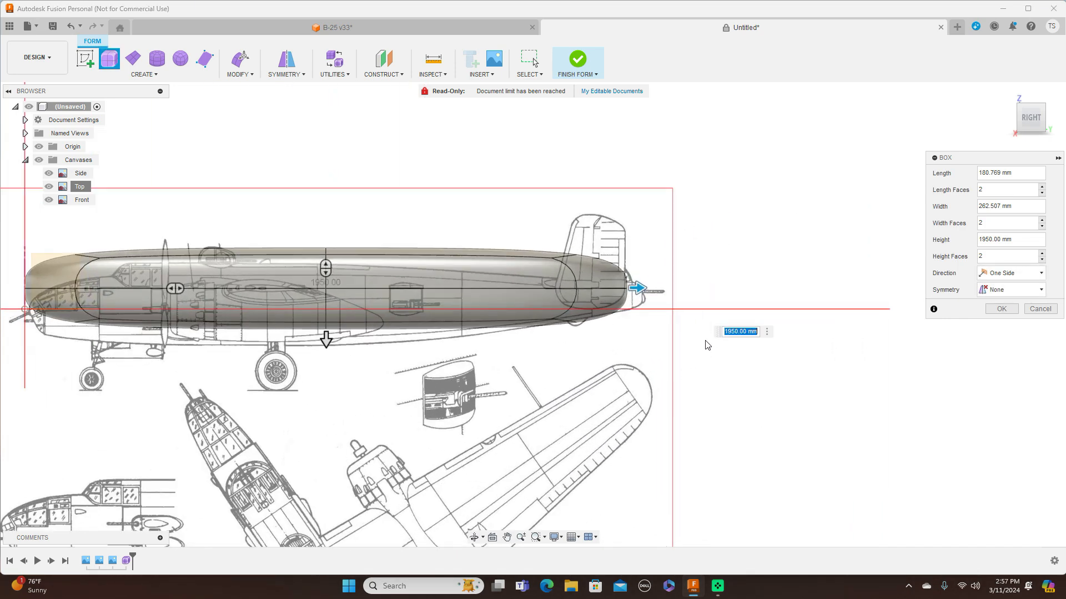
{"action": "left_click_drag", "start_coordinate": [645, 288], "coordinate": [656, 287]}
{"action": "scroll", "coordinate": [670, 301], "scroll_direction": "up", "scroll_amount": 5}
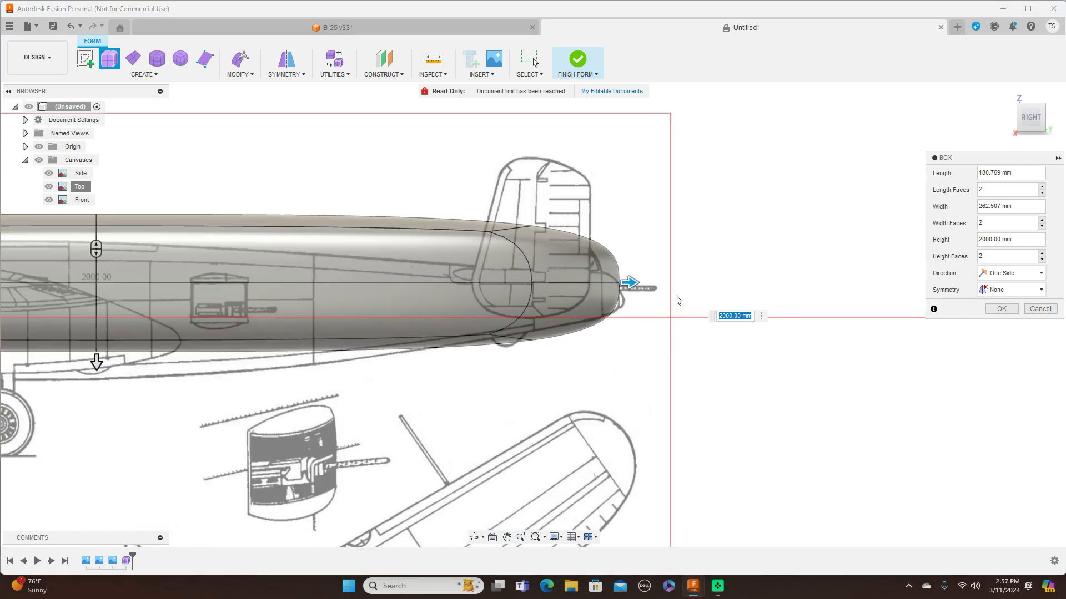
{"action": "left_click_drag", "start_coordinate": [538, 267], "coordinate": [551, 264]}
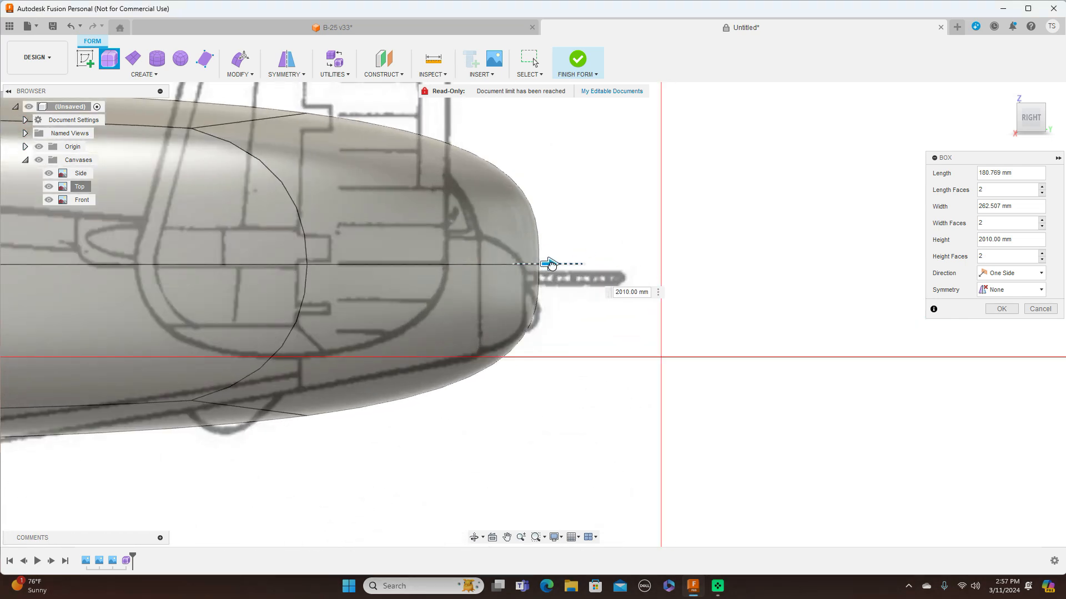
{"action": "scroll", "coordinate": [738, 395], "scroll_direction": "down", "scroll_amount": 10}
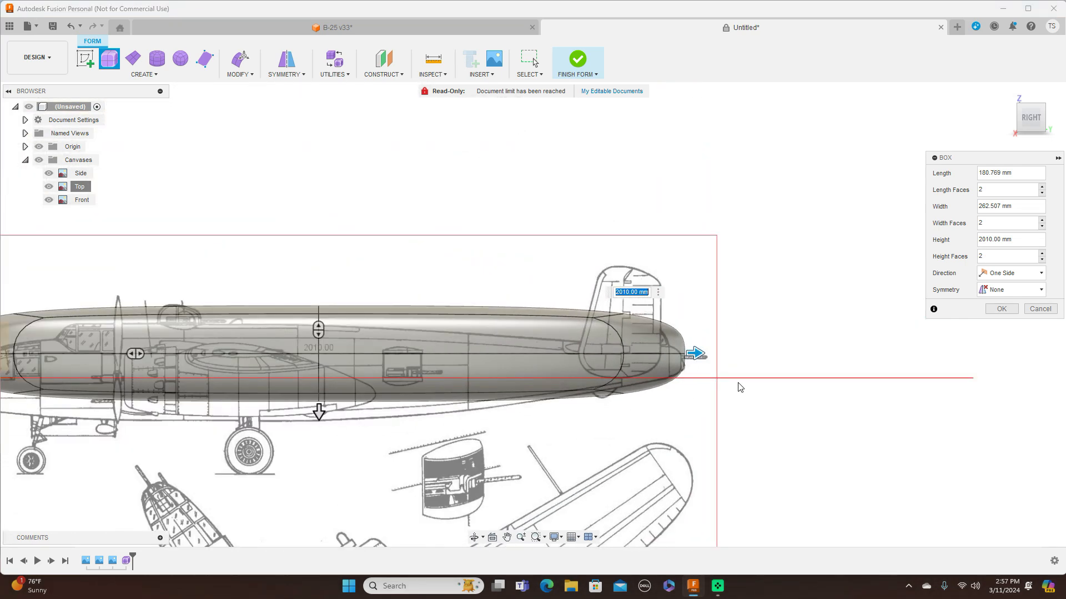
Divide the fuselage box into 8 height faces, accept it and finish the form
{"action": "left_click", "coordinate": [1042, 254]}
{"action": "left_click", "coordinate": [1042, 253]}
{"action": "left_click", "coordinate": [1043, 254]}
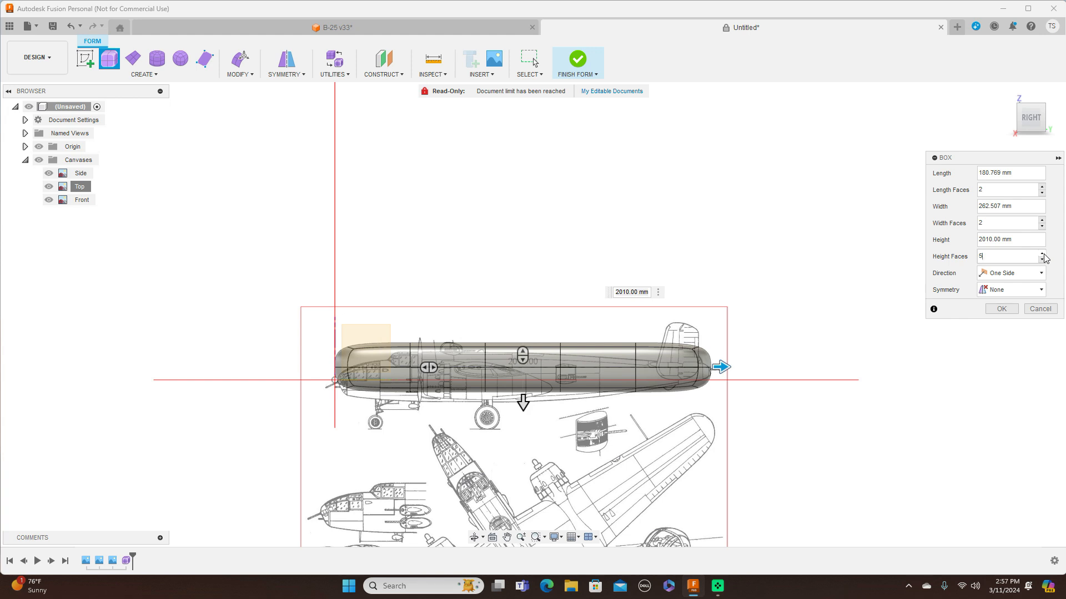
{"action": "left_click", "coordinate": [1042, 253]}
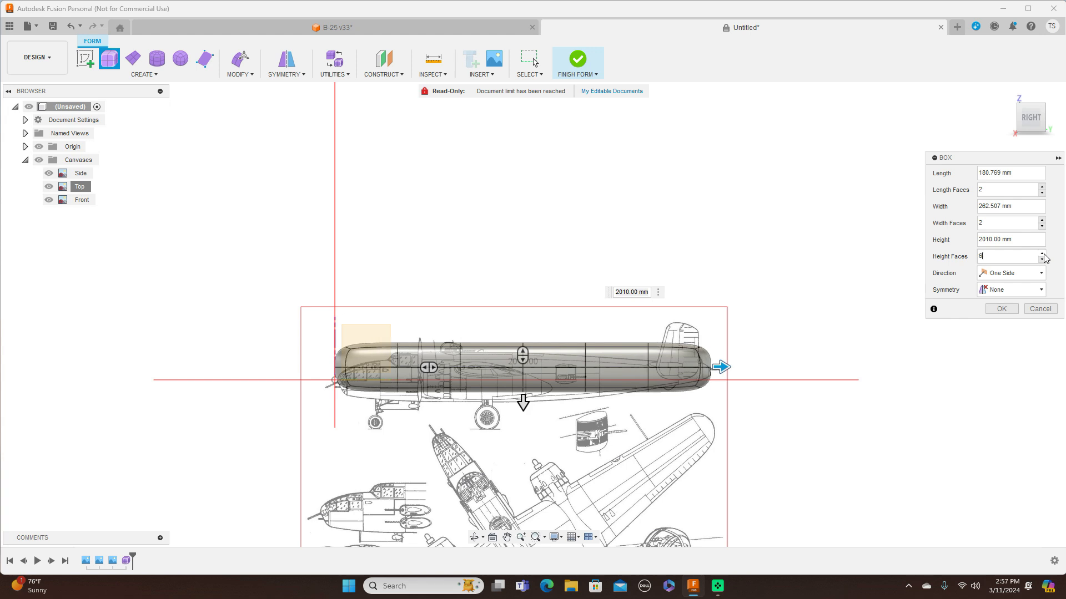
{"action": "left_click", "coordinate": [1043, 254]}
{"action": "left_click", "coordinate": [1043, 254]}
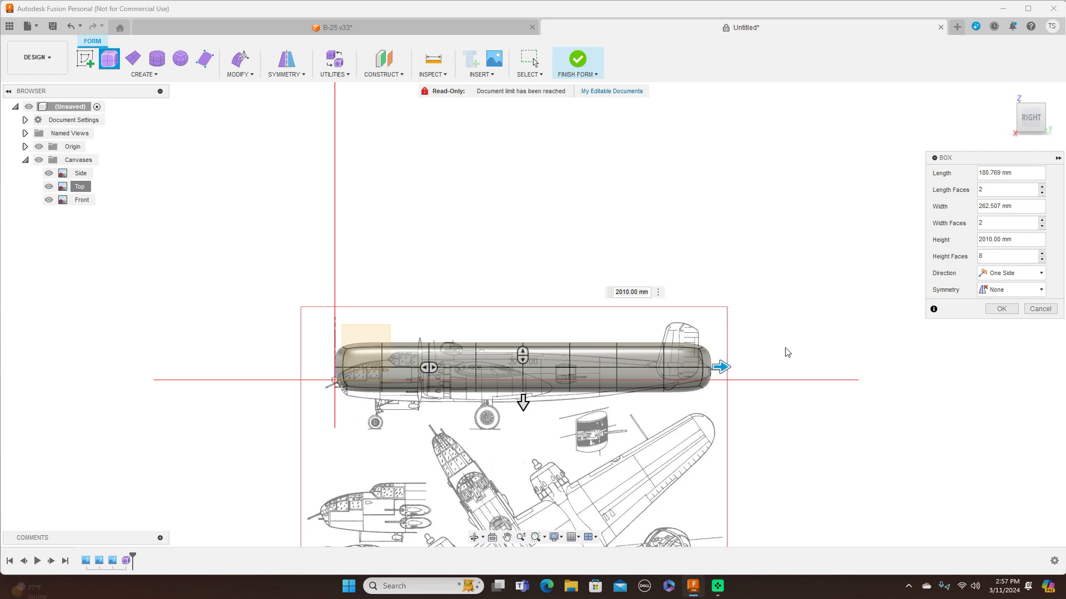
{"action": "scroll", "coordinate": [785, 353], "scroll_direction": "up", "scroll_amount": 4}
{"action": "middle_click_drag", "start_coordinate": [821, 342], "coordinate": [797, 288]}
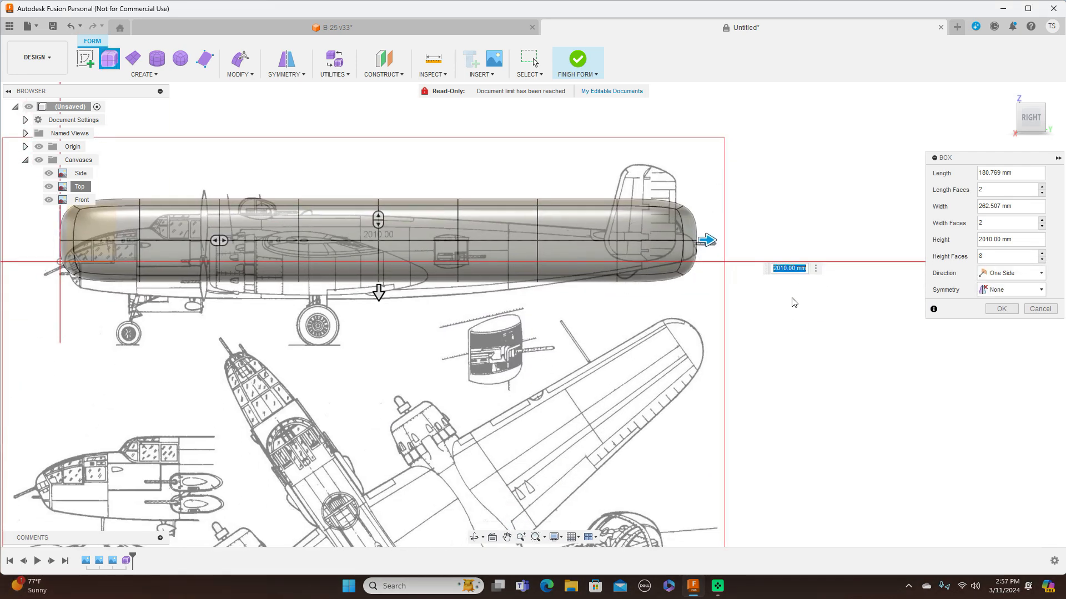
{"action": "middle_click_drag", "start_coordinate": [764, 395], "coordinate": [815, 361]}
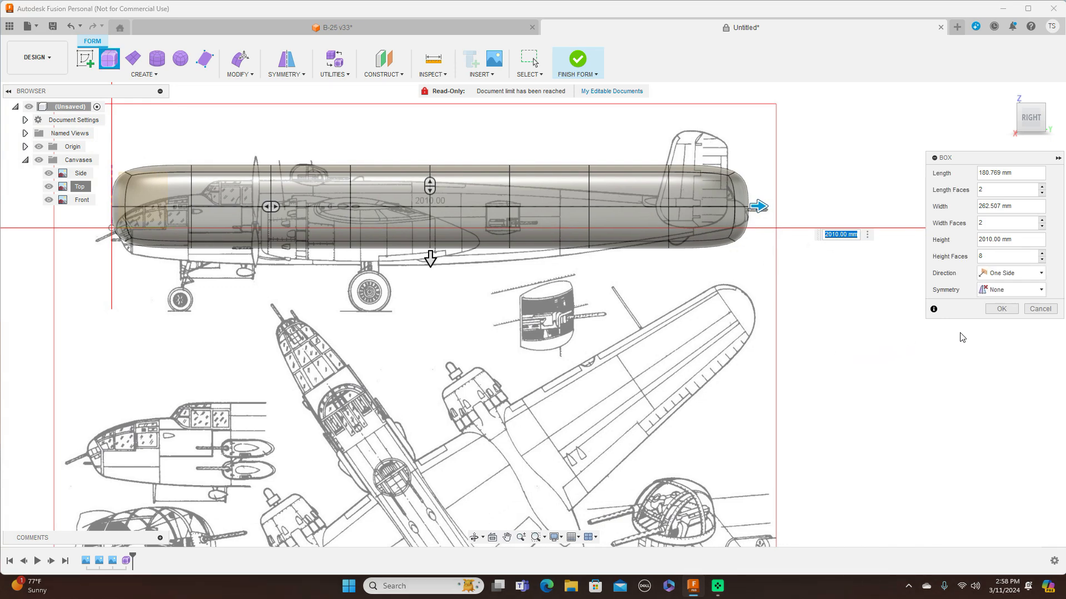
{"action": "left_click", "coordinate": [1001, 309]}
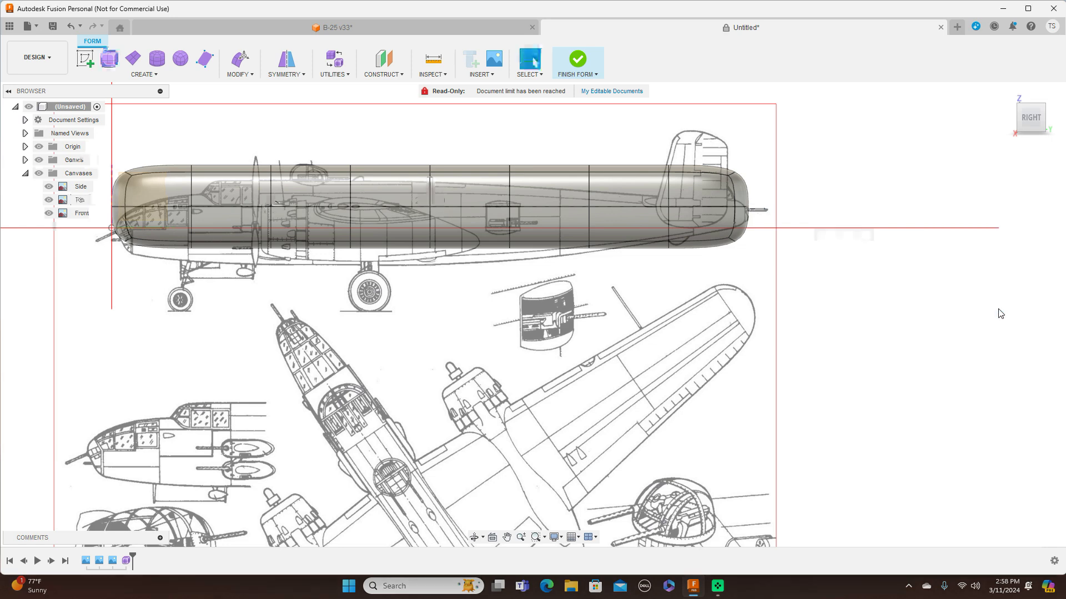
{"action": "left_click", "coordinate": [597, 75]}
{"action": "left_click", "coordinate": [599, 88]}
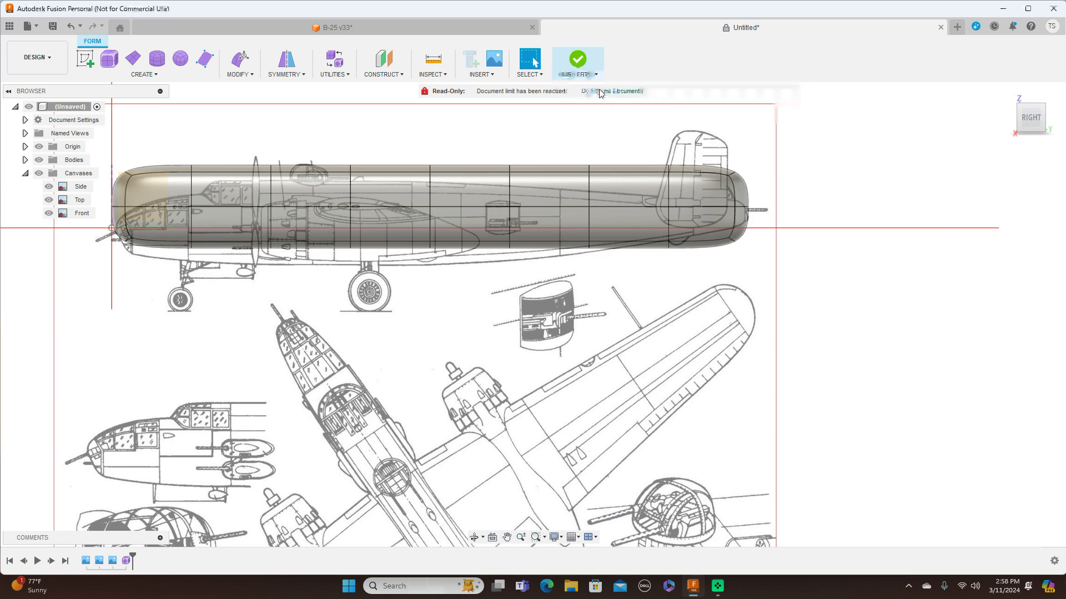
Examine how the fuselage body fits the blueprint outlines in the front and right views
{"action": "left_click", "coordinate": [1010, 119]}
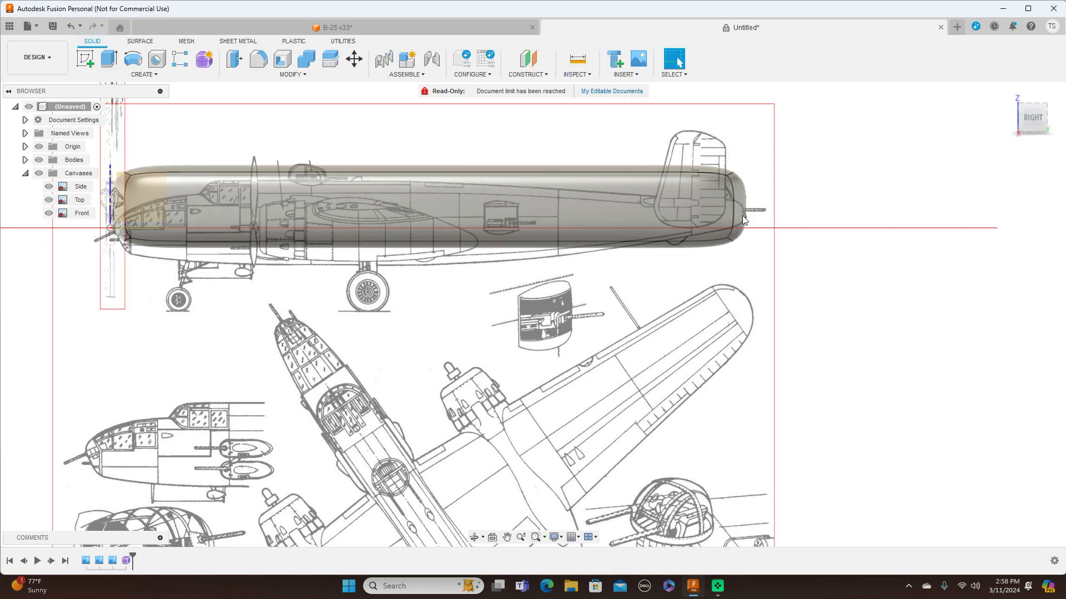
{"action": "scroll", "coordinate": [392, 311], "scroll_direction": "up", "scroll_amount": 4}
{"action": "scroll", "coordinate": [392, 307], "scroll_direction": "up", "scroll_amount": 2}
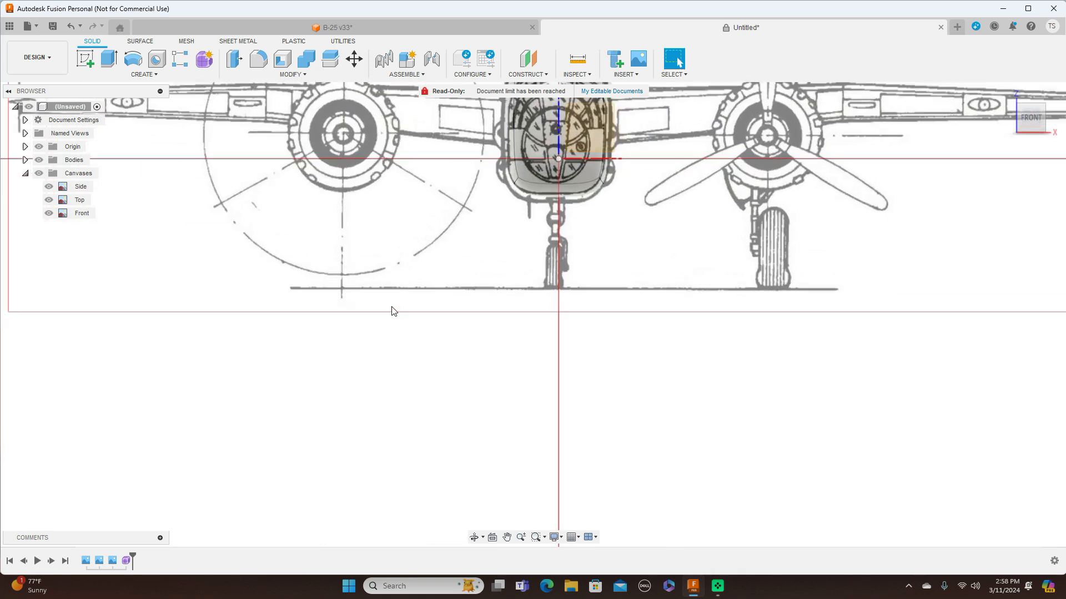
{"action": "middle_click_drag", "start_coordinate": [450, 282], "coordinate": [416, 393]}
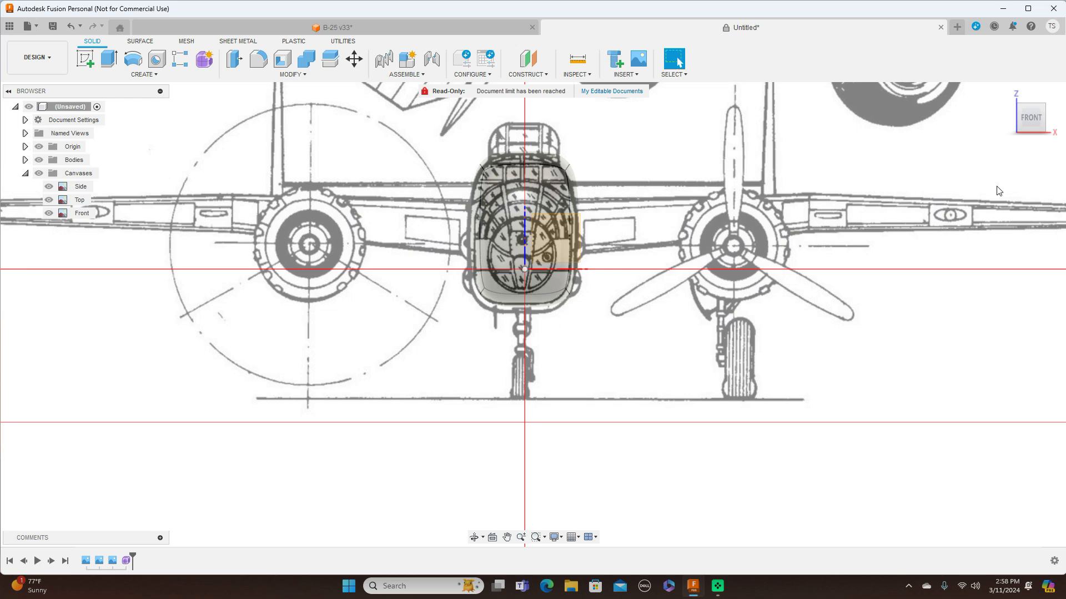
{"action": "mouse_move", "coordinate": [1052, 121]}
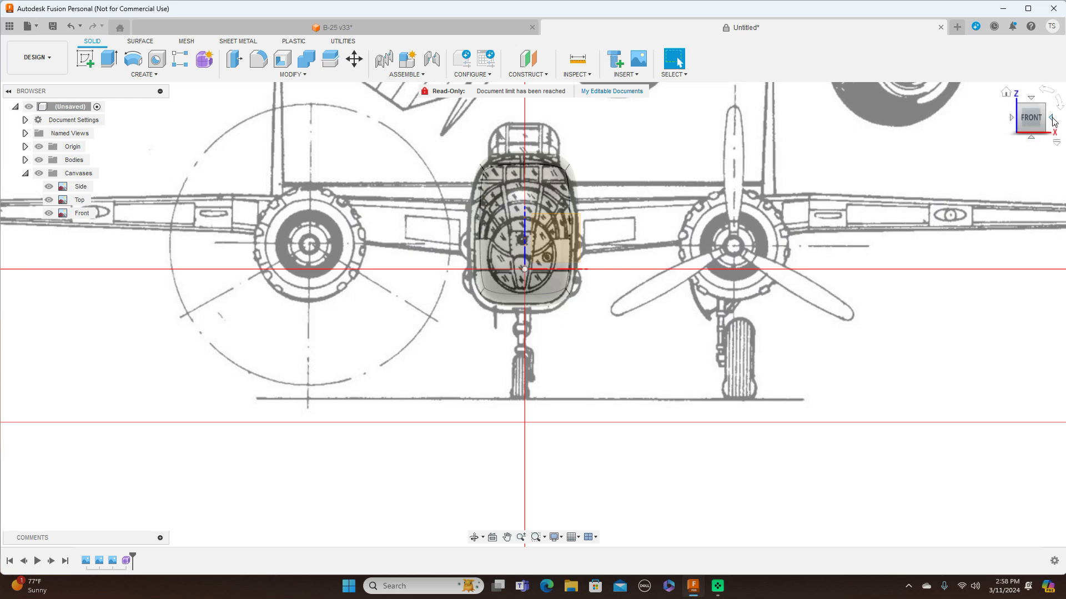
{"action": "left_click", "coordinate": [1052, 118]}
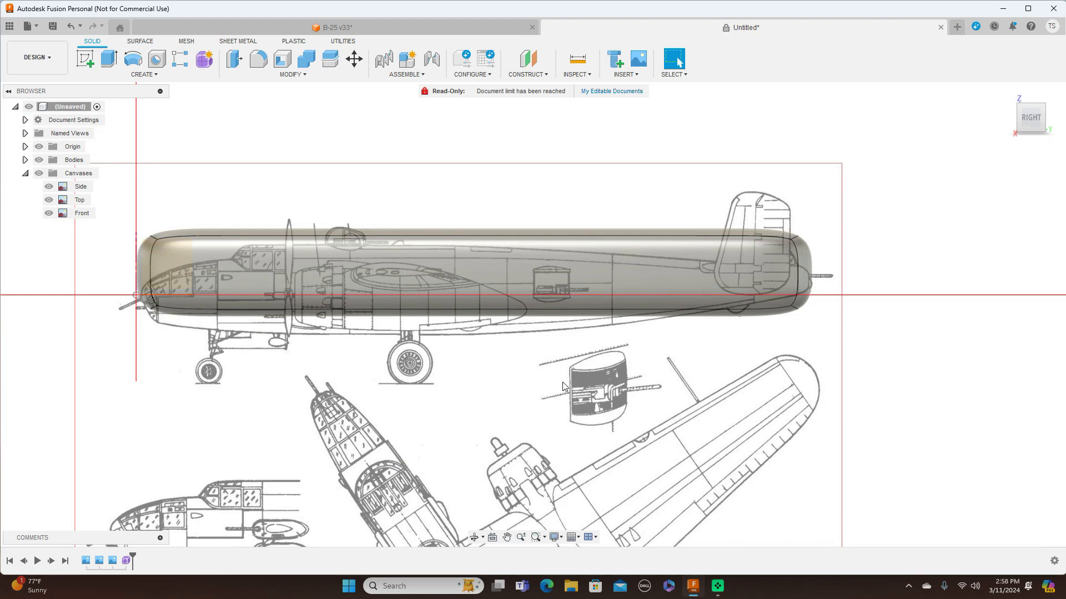
{"action": "scroll", "coordinate": [557, 385], "scroll_direction": "up", "scroll_amount": 1}
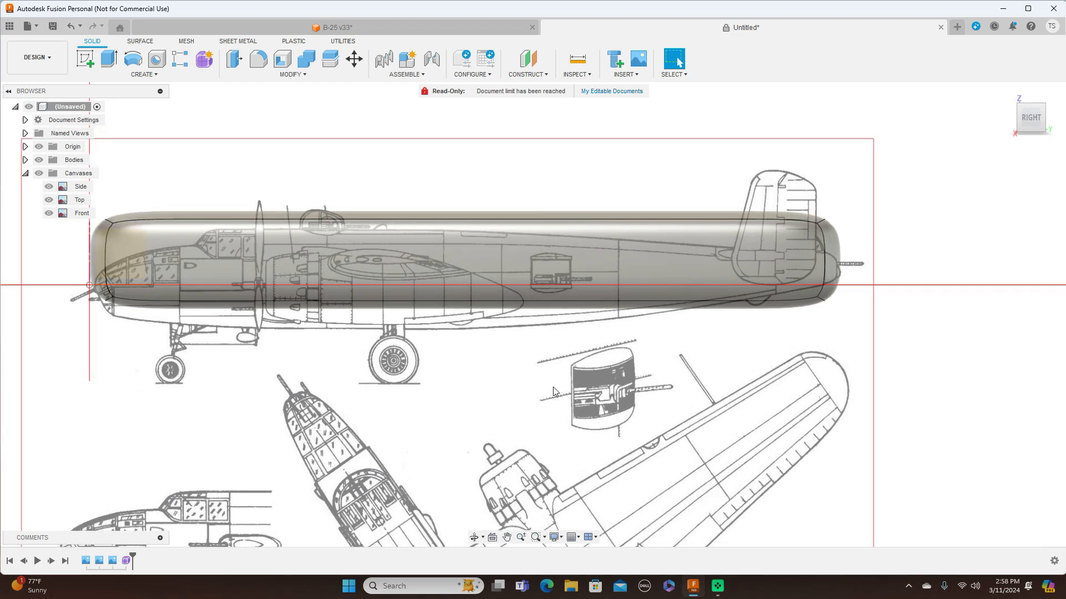
{"action": "middle_click_drag", "start_coordinate": [518, 397], "coordinate": [591, 383]}
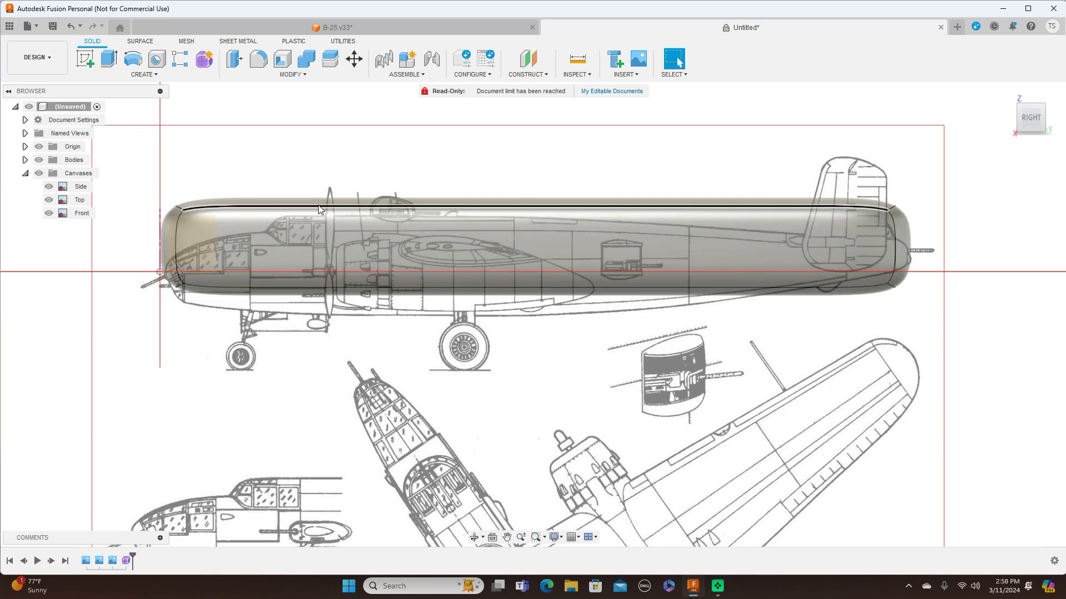
{"action": "left_click_drag", "start_coordinate": [149, 144], "coordinate": [968, 385]}
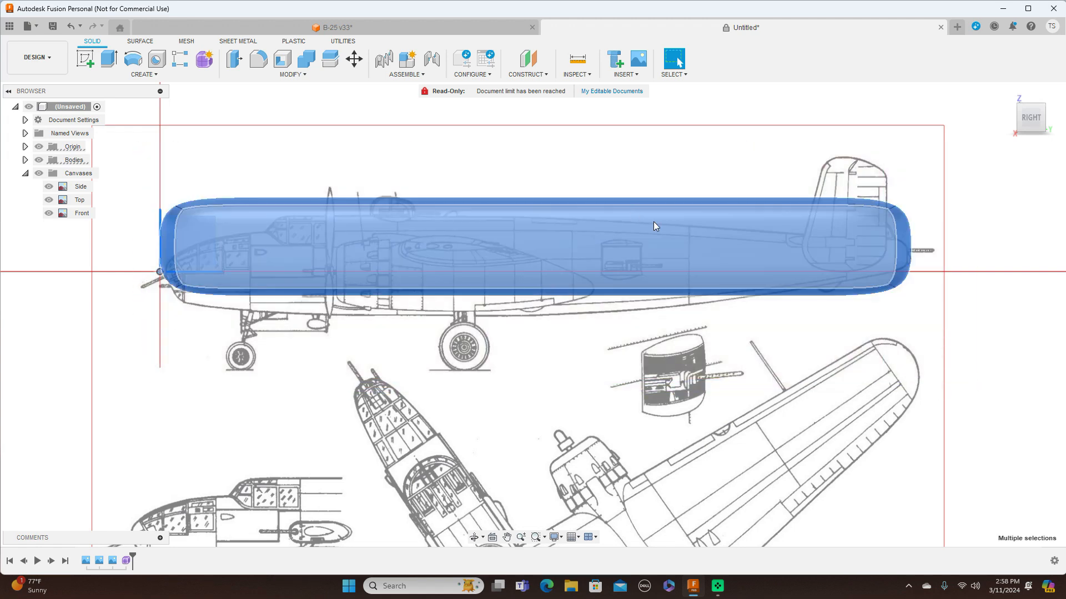
{"action": "right_click", "coordinate": [605, 168]}
{"action": "key", "text": "Escape"}
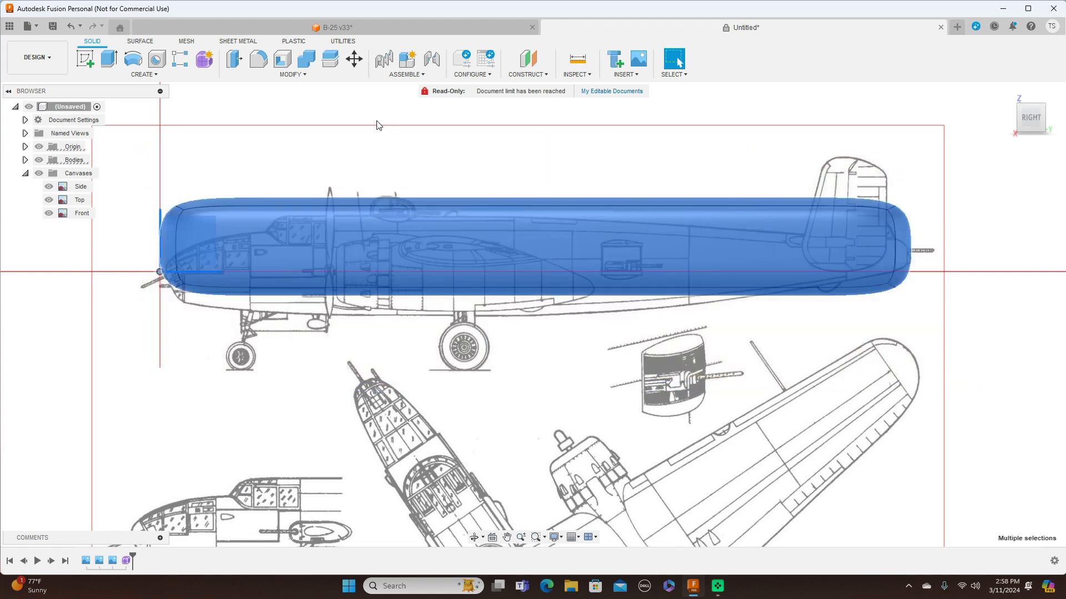
Move the fuselage body down onto the side-view outline by X -1.324 mm and Y 51.77 mm
{"action": "key", "text": "m"}
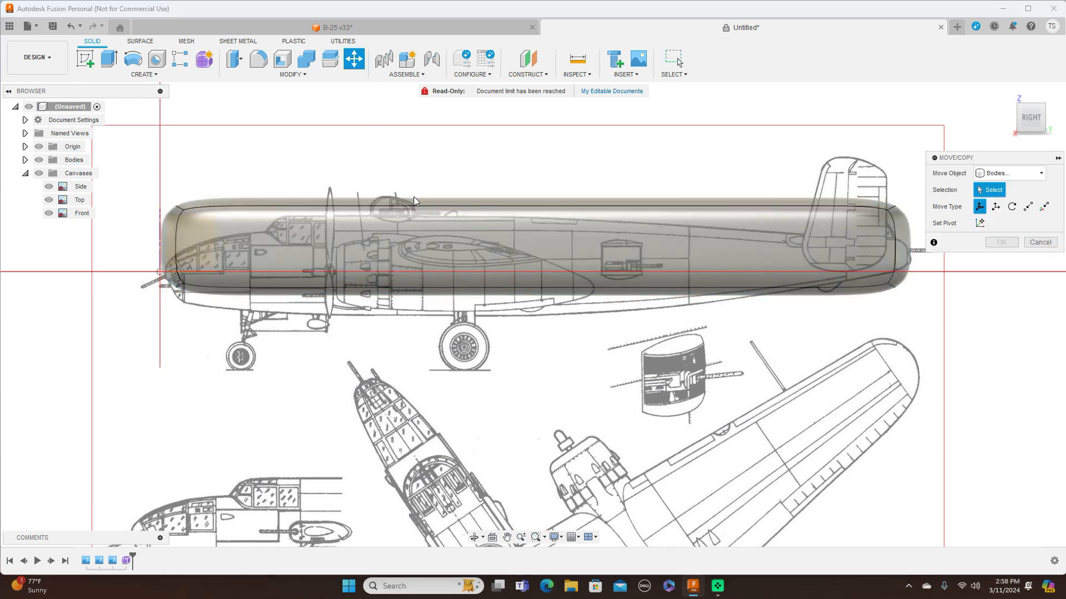
{"action": "scroll", "coordinate": [408, 237], "scroll_direction": "up", "scroll_amount": 2}
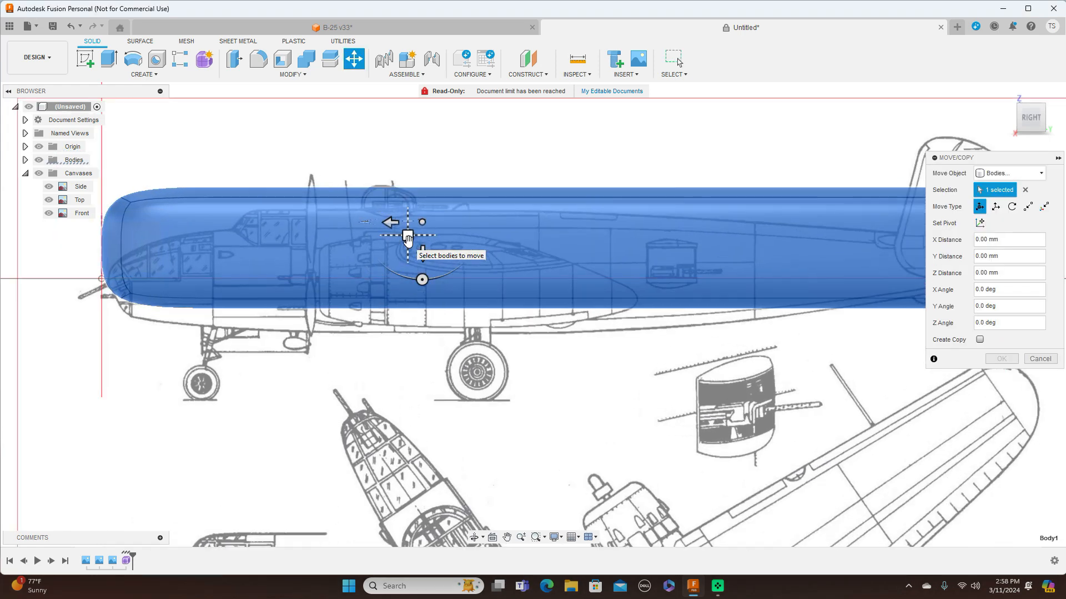
{"action": "scroll", "coordinate": [407, 237], "scroll_direction": "down", "scroll_amount": 1}
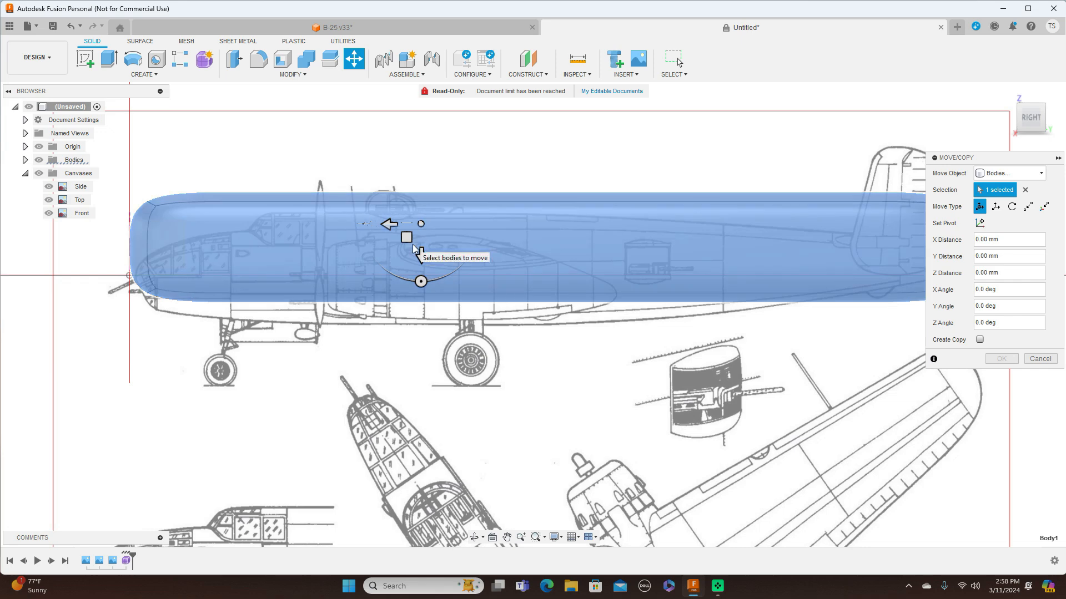
{"action": "left_click_drag", "start_coordinate": [404, 239], "coordinate": [406, 262]}
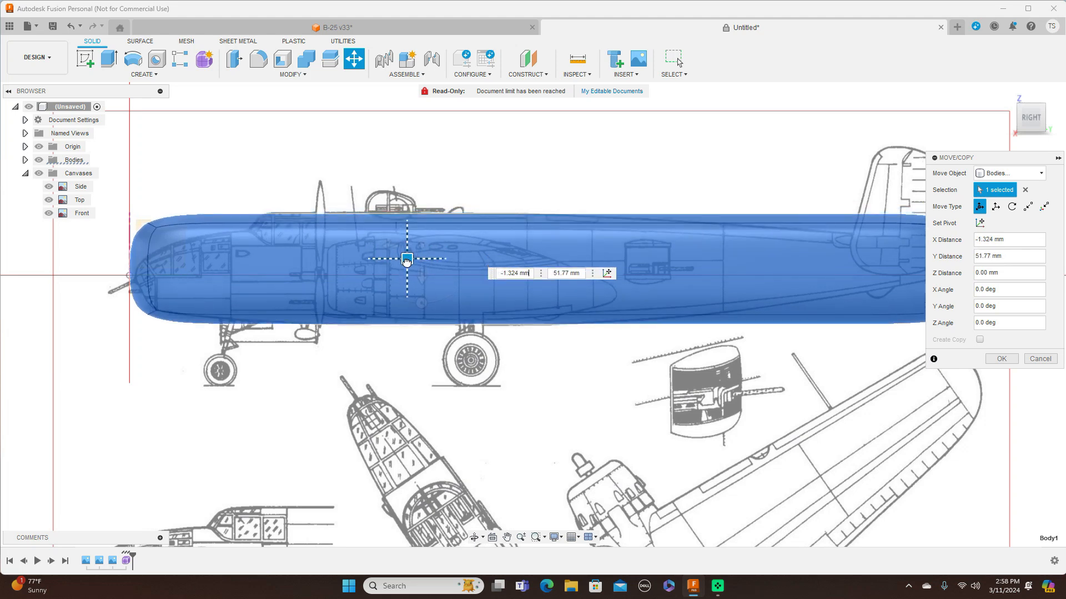
{"action": "left_click_drag", "start_coordinate": [407, 262], "coordinate": [406, 262]}
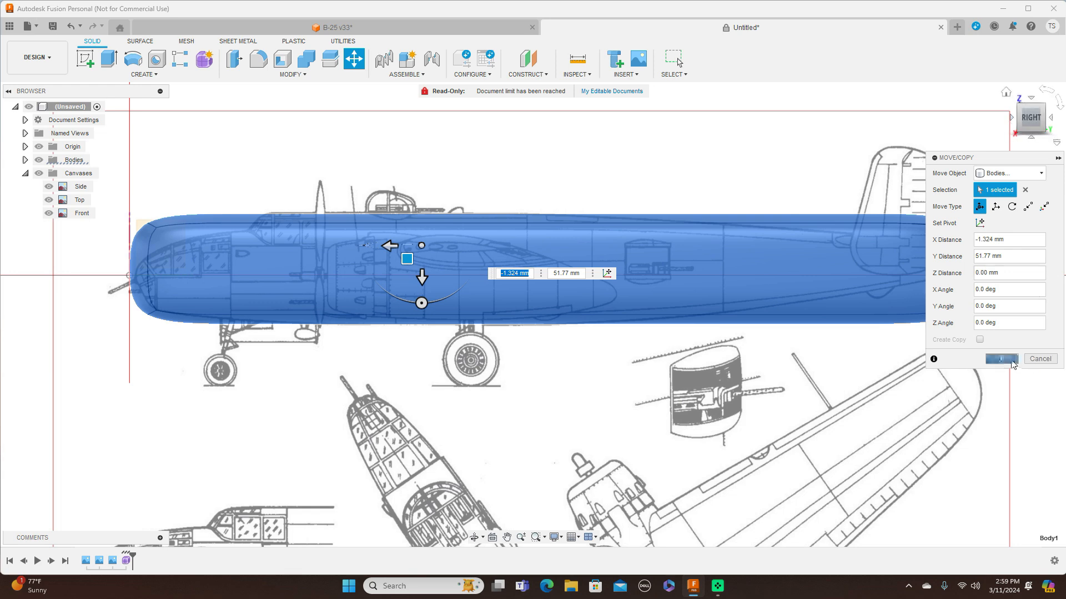
{"action": "left_click", "coordinate": [1001, 359]}
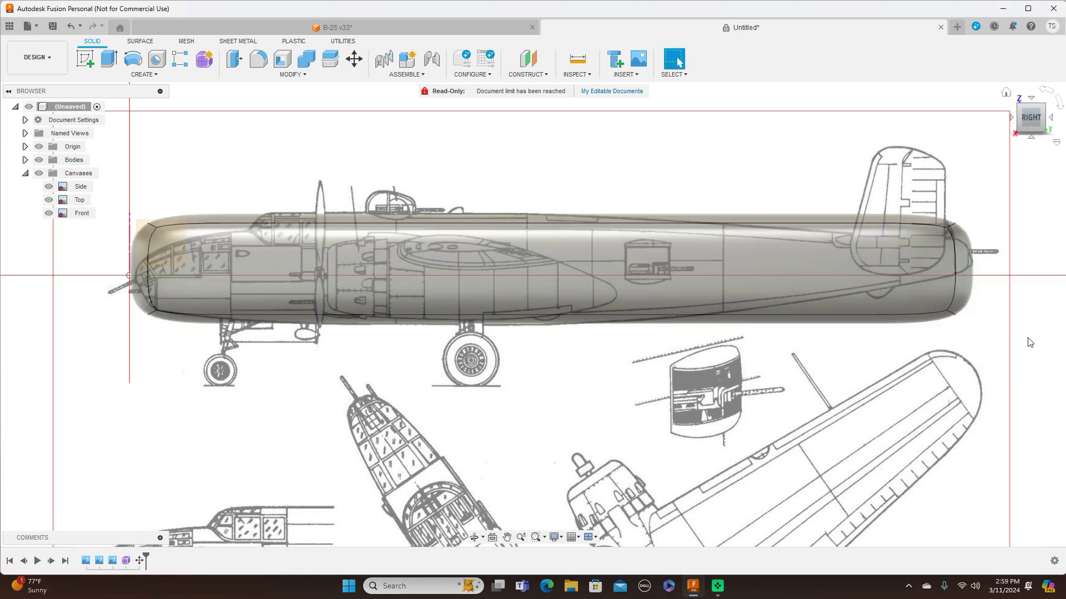
Shift the Front canvas by X -44.606 mm and Y 6.691 mm to align its fuselage cross-section with the moved body
{"action": "left_click", "coordinate": [1011, 120]}
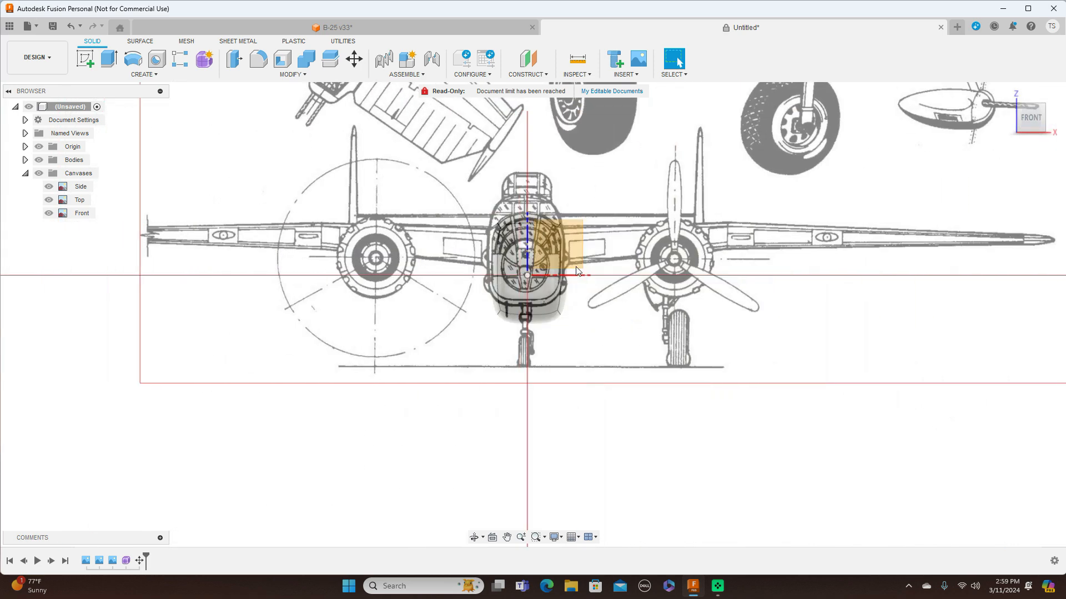
{"action": "scroll", "coordinate": [583, 333], "scroll_direction": "up", "scroll_amount": 3}
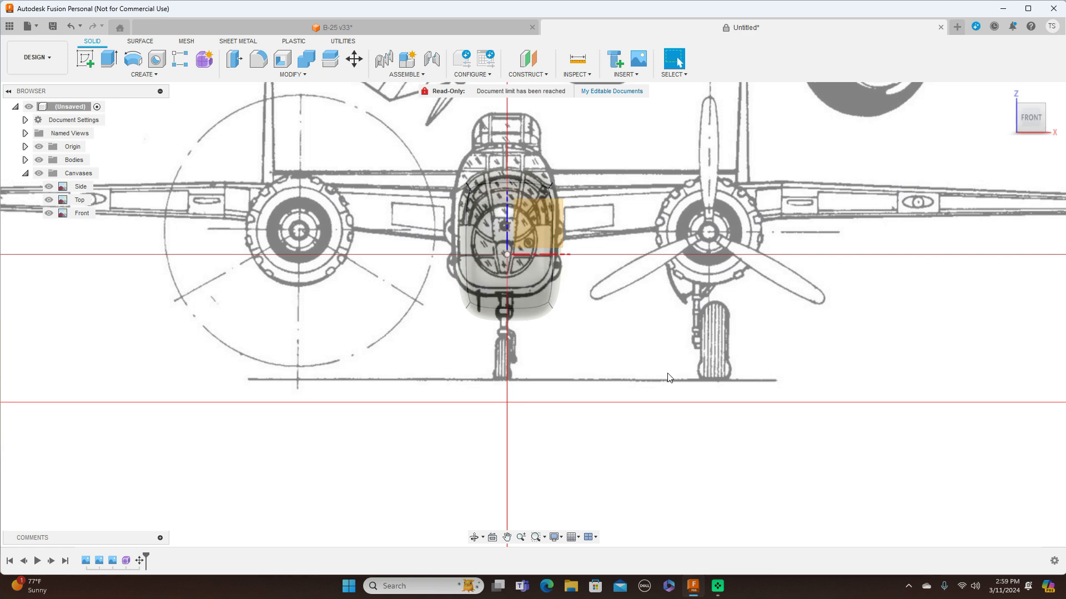
{"action": "scroll", "coordinate": [669, 375], "scroll_direction": "down", "scroll_amount": 1}
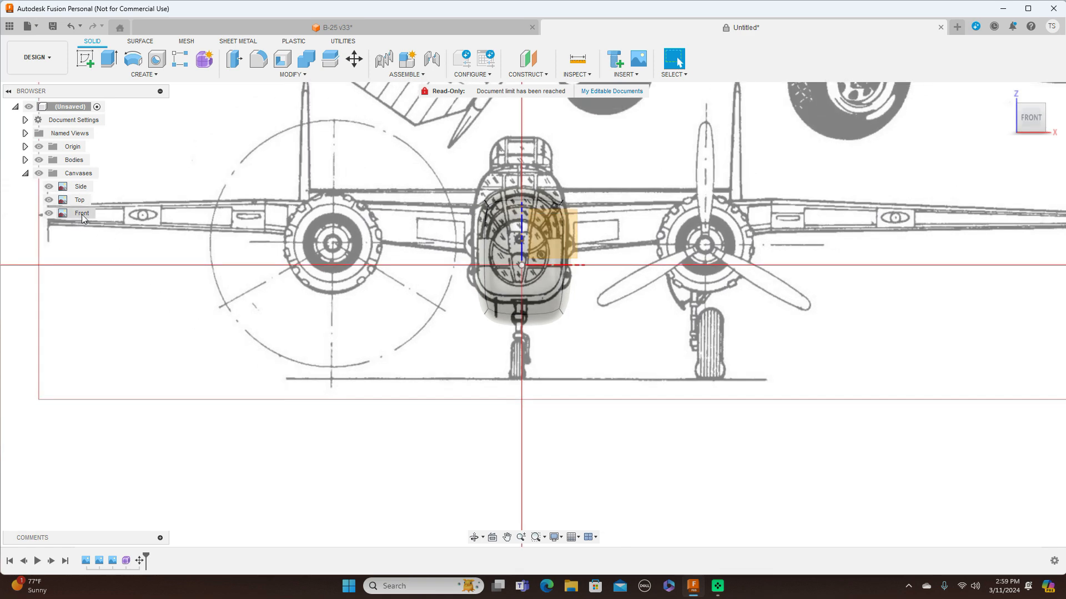
{"action": "left_click", "coordinate": [82, 215]}
{"action": "right_click", "coordinate": [78, 213]}
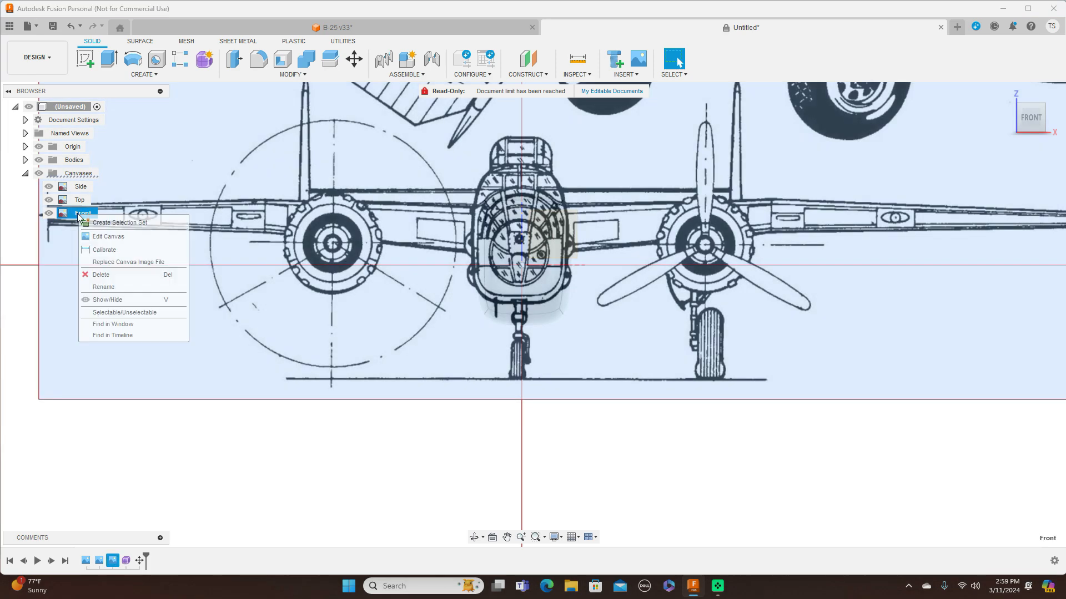
{"action": "left_click", "coordinate": [118, 240]}
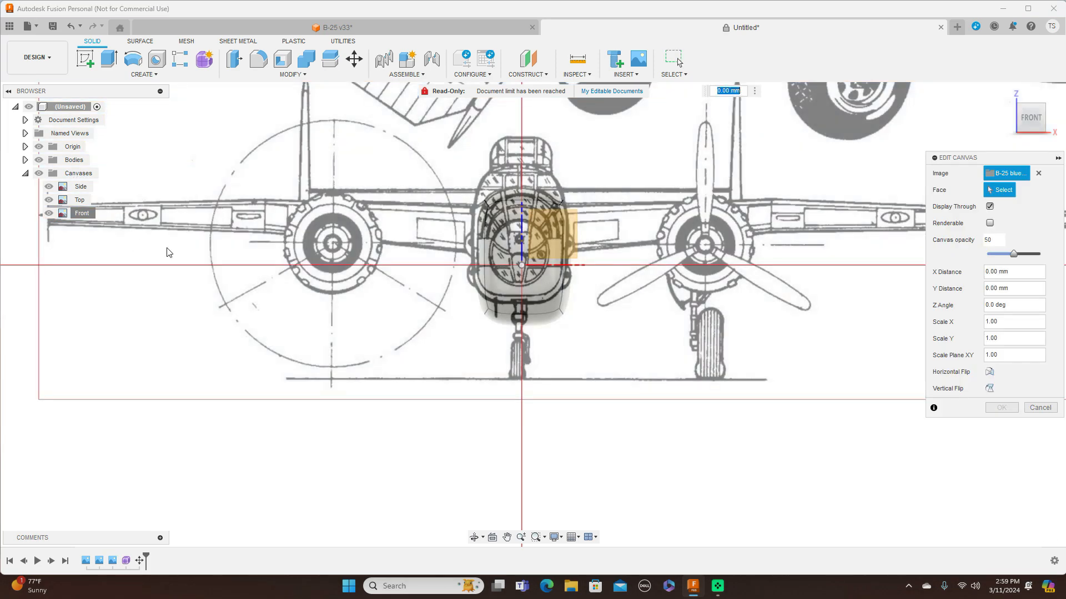
{"action": "scroll", "coordinate": [709, 293], "scroll_direction": "down", "scroll_amount": 5}
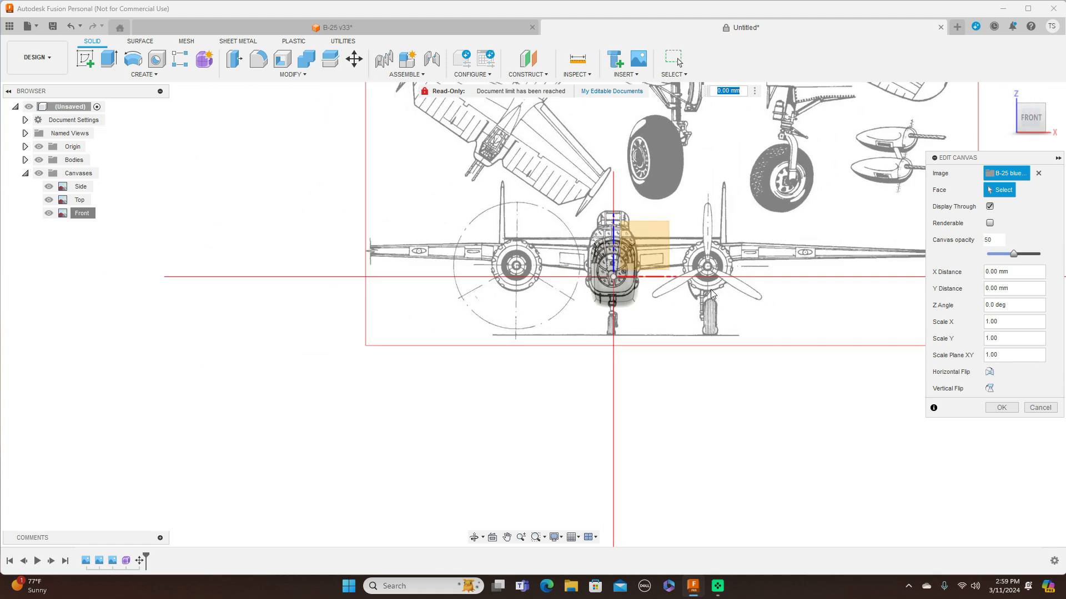
{"action": "scroll", "coordinate": [792, 293], "scroll_direction": "down", "scroll_amount": 1}
{"action": "middle_click_drag", "start_coordinate": [792, 292], "coordinate": [595, 384]}
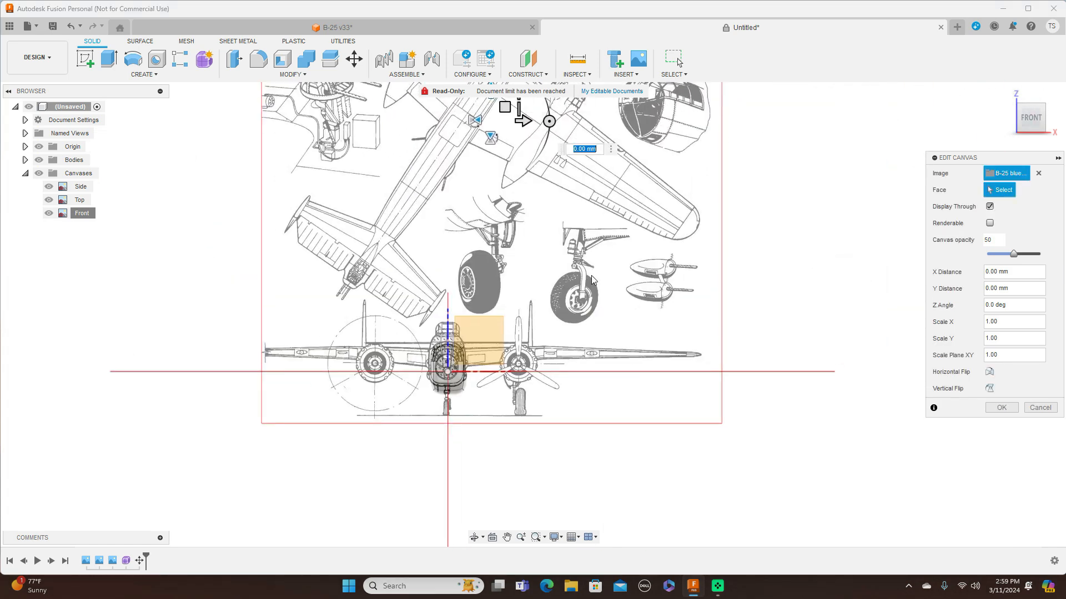
{"action": "scroll", "coordinate": [592, 279], "scroll_direction": "up", "scroll_amount": 2}
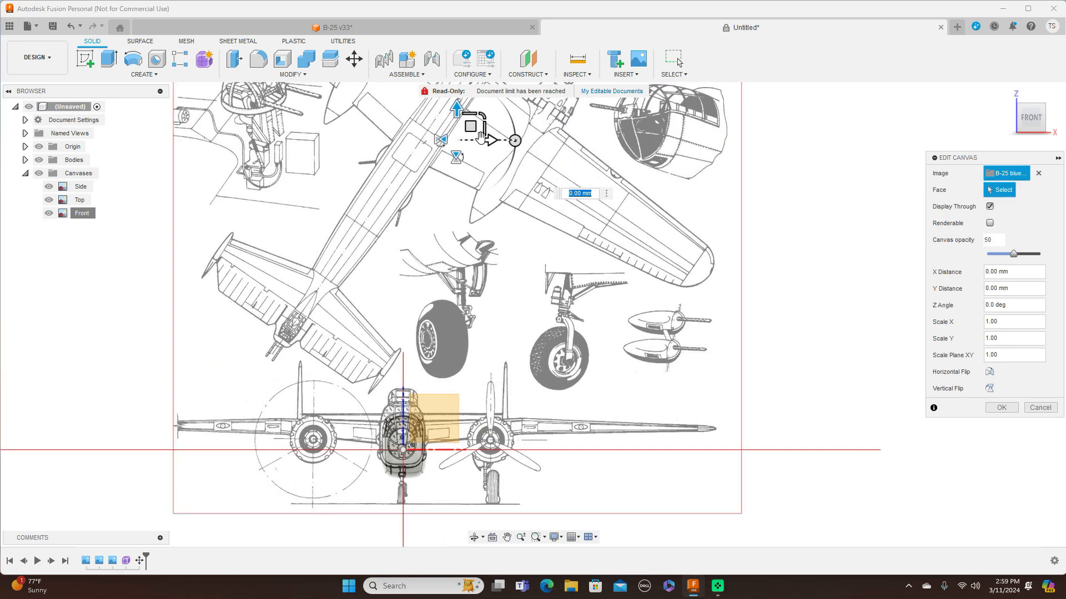
{"action": "left_click_drag", "start_coordinate": [471, 129], "coordinate": [471, 140]}
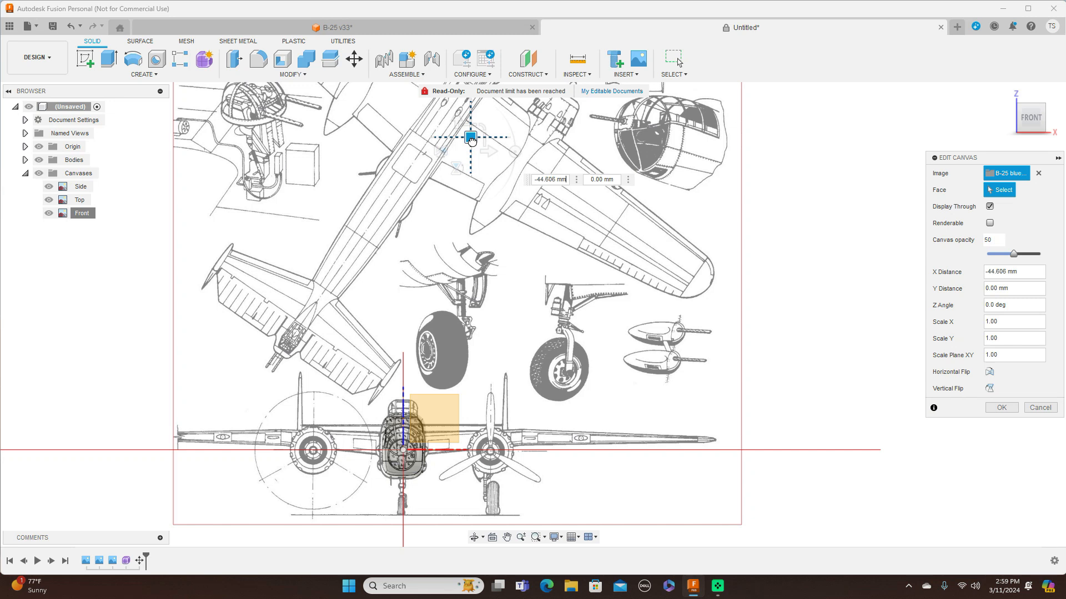
{"action": "left_click_drag", "start_coordinate": [471, 140], "coordinate": [473, 141]}
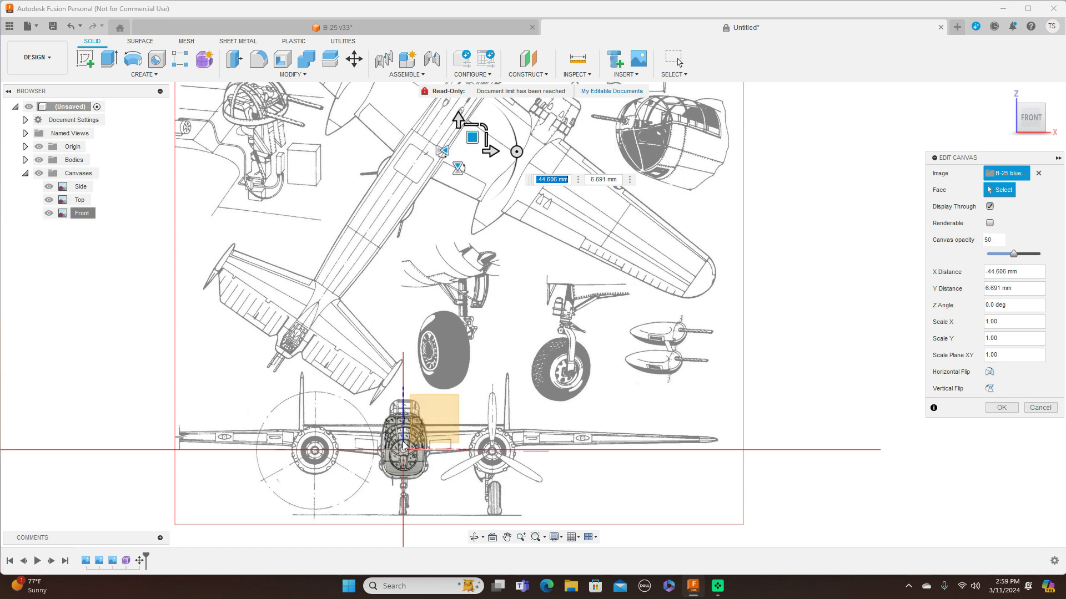
{"action": "middle_click_drag", "start_coordinate": [779, 398], "coordinate": [794, 282]}
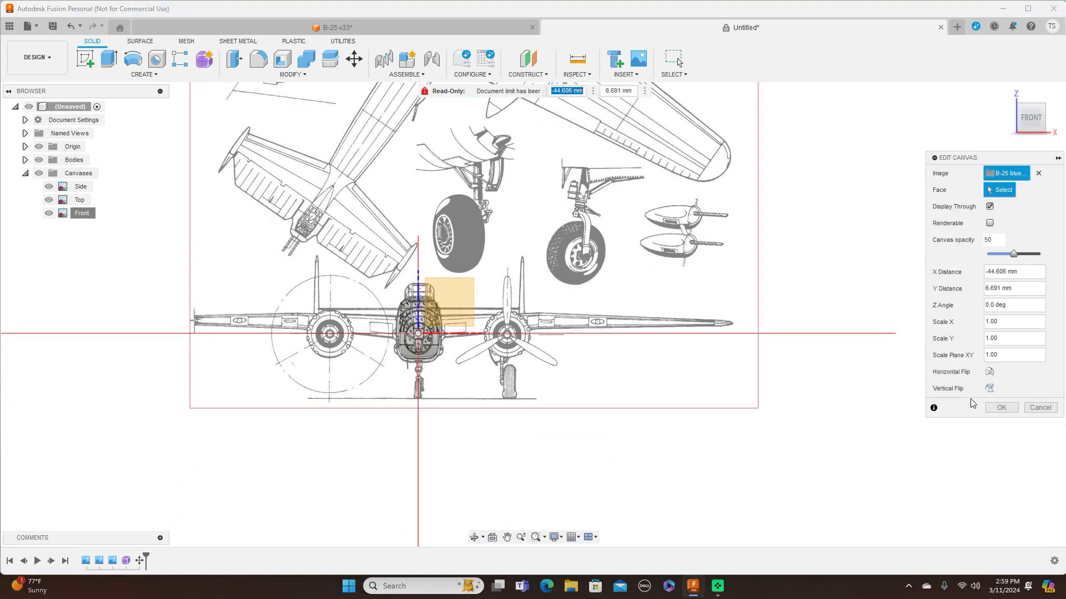
{"action": "left_click", "coordinate": [996, 408]}
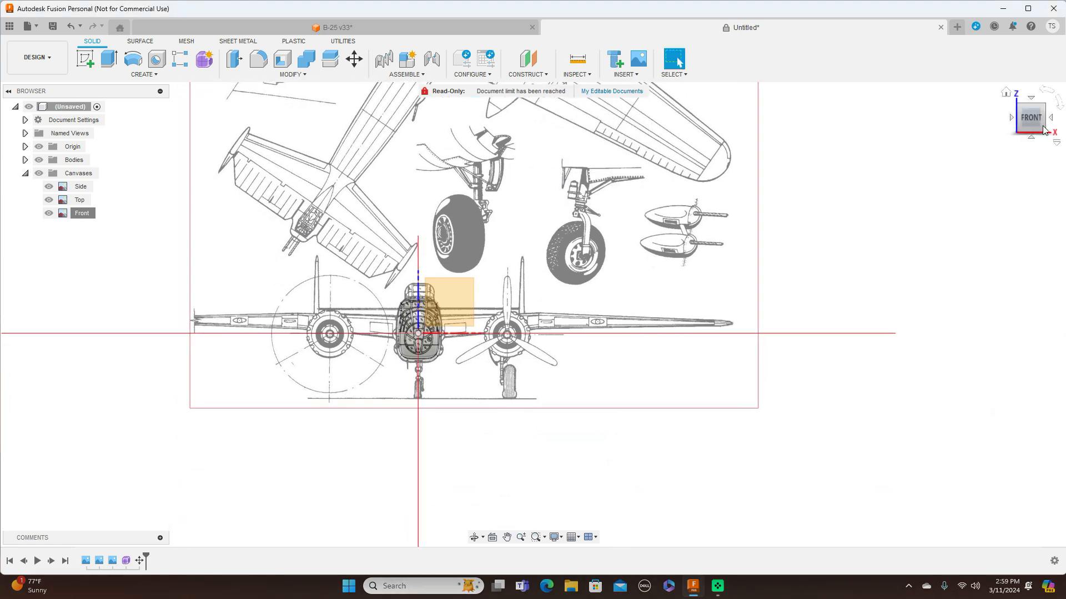
Examine how the moved fuselage body fits the blueprint outlines in the right and top views
{"action": "left_click", "coordinate": [996, 131]}
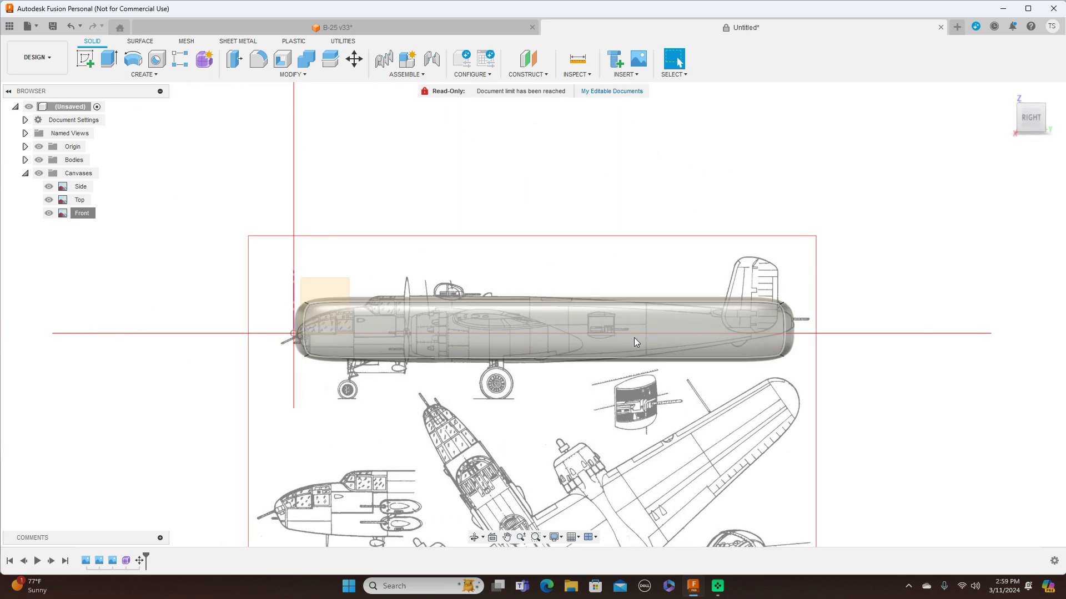
{"action": "scroll", "coordinate": [636, 337], "scroll_direction": "up", "scroll_amount": 5}
{"action": "middle_click_drag", "start_coordinate": [472, 225], "coordinate": [598, 190]}
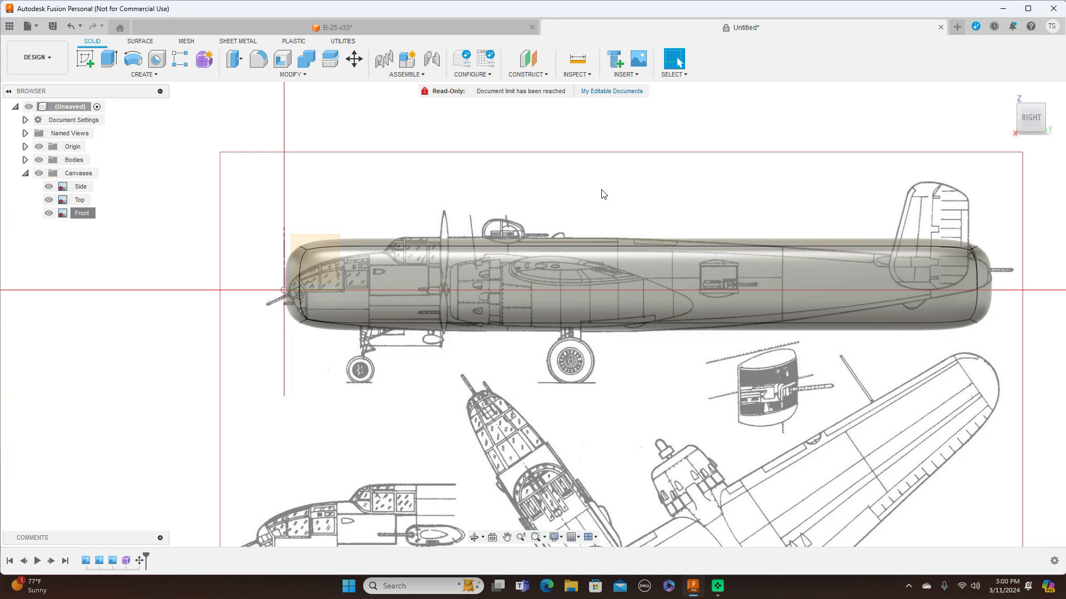
{"action": "scroll", "coordinate": [603, 193], "scroll_direction": "down", "scroll_amount": 1}
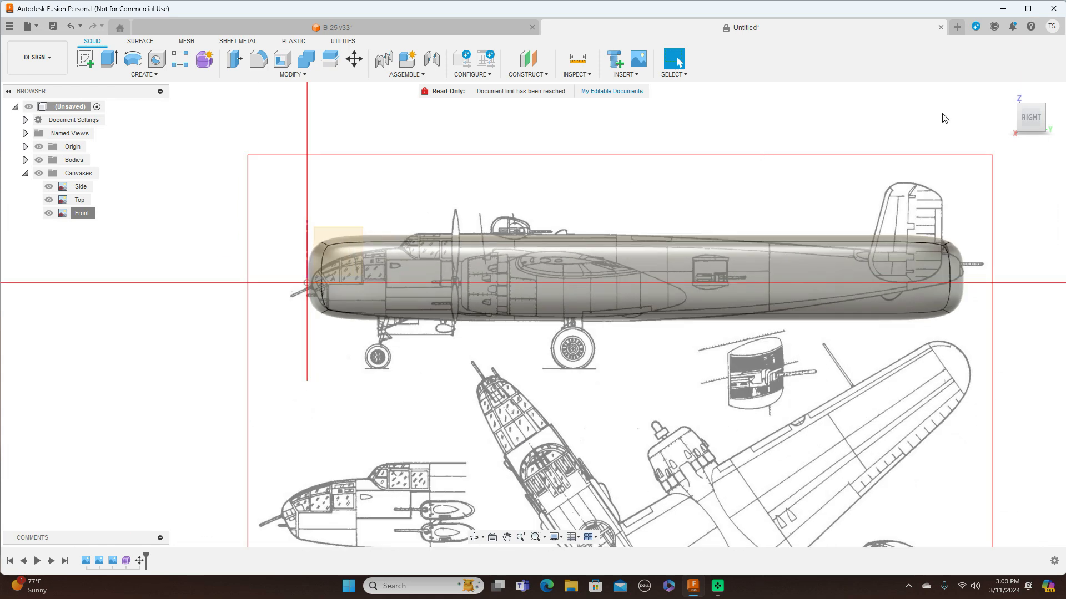
{"action": "left_click", "coordinate": [1034, 100]}
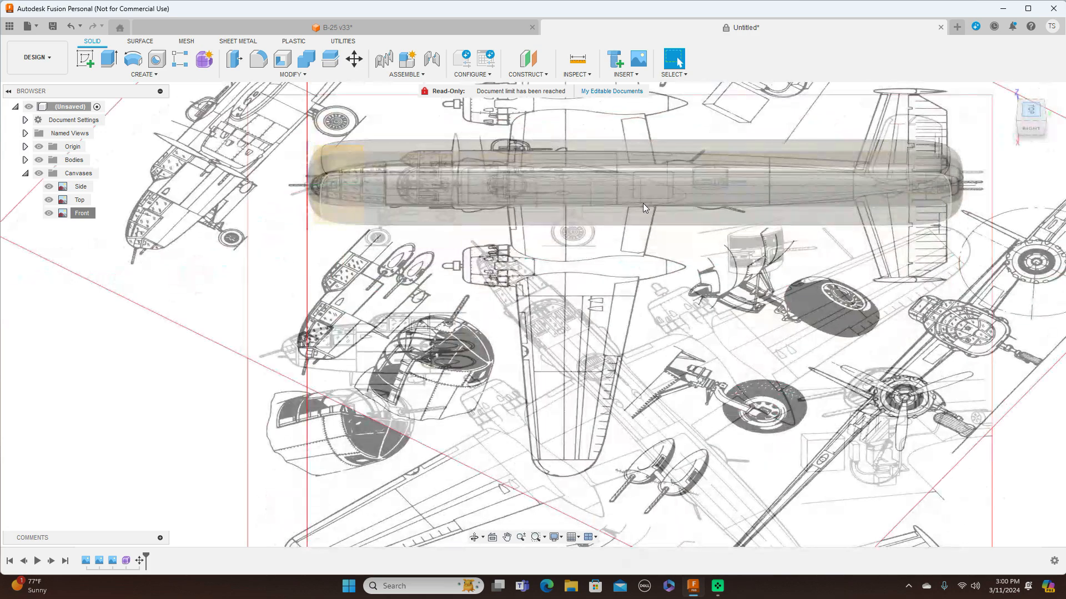
{"action": "scroll", "coordinate": [641, 270], "scroll_direction": "up", "scroll_amount": 3}
{"action": "scroll", "coordinate": [575, 415], "scroll_direction": "up", "scroll_amount": 2}
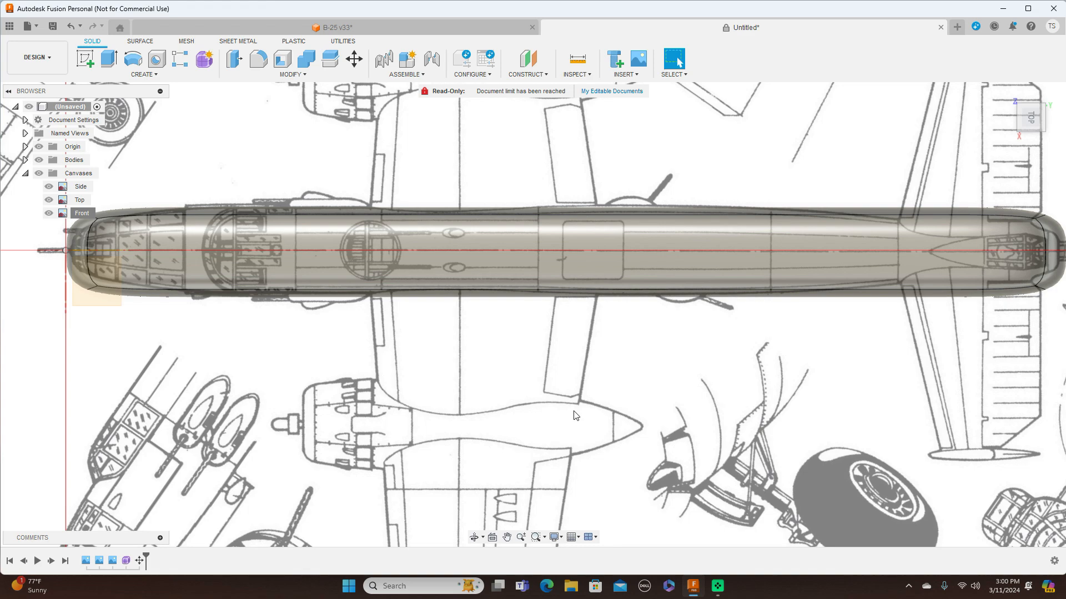
{"action": "scroll", "coordinate": [575, 415], "scroll_direction": "down", "scroll_amount": 2}
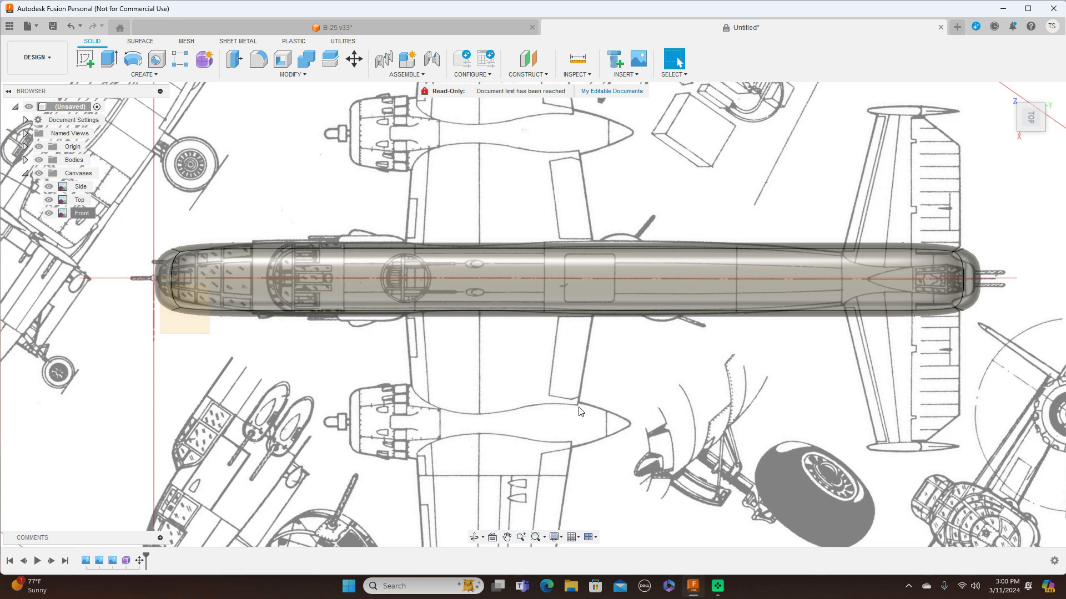
{"action": "middle_click_drag", "start_coordinate": [481, 404], "coordinate": [545, 384]}
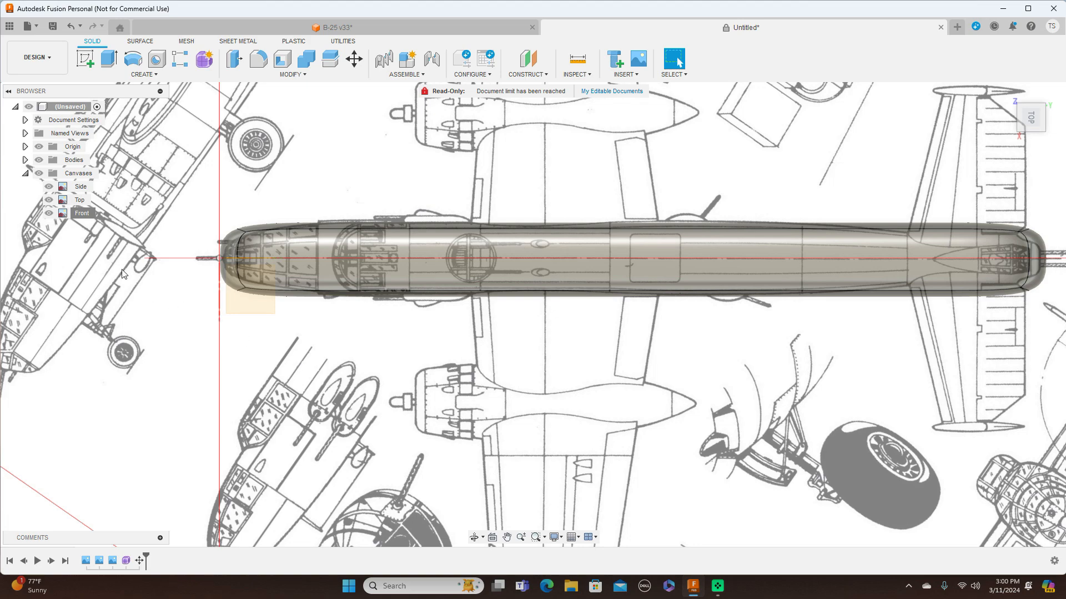
Shift the Top canvas by X 2.70 mm to centre its fuselage outline on the body, and return to the right view
{"action": "left_click", "coordinate": [75, 199]}
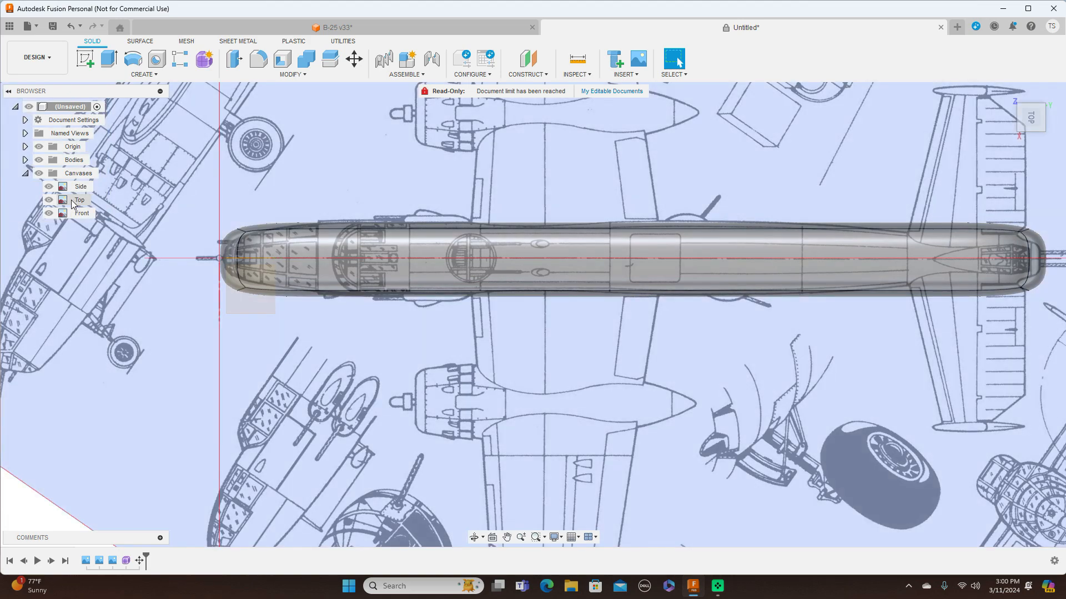
{"action": "right_click", "coordinate": [72, 201]}
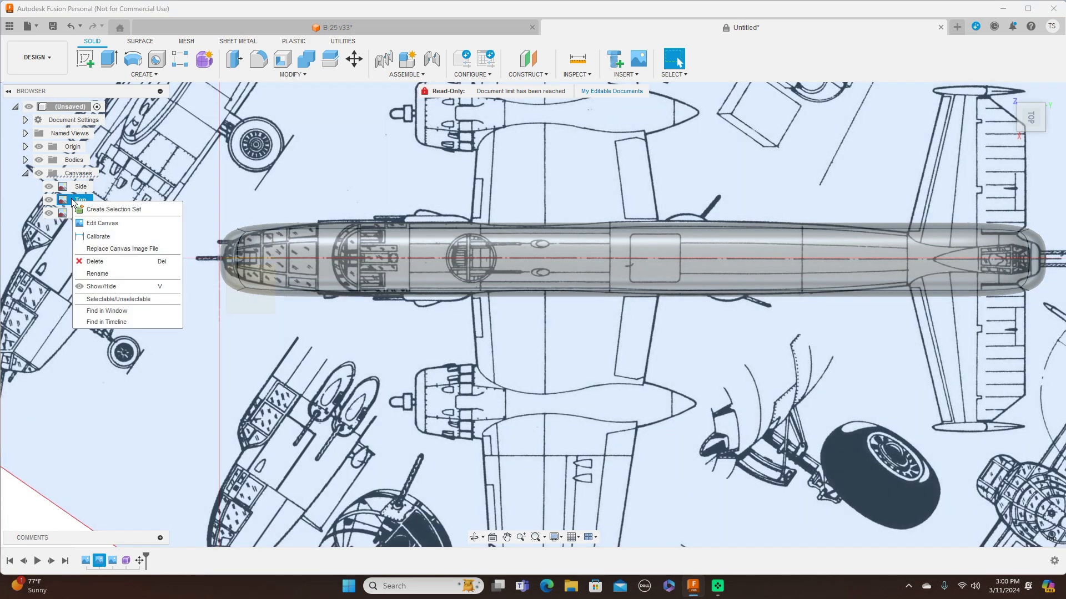
{"action": "left_click", "coordinate": [99, 223]}
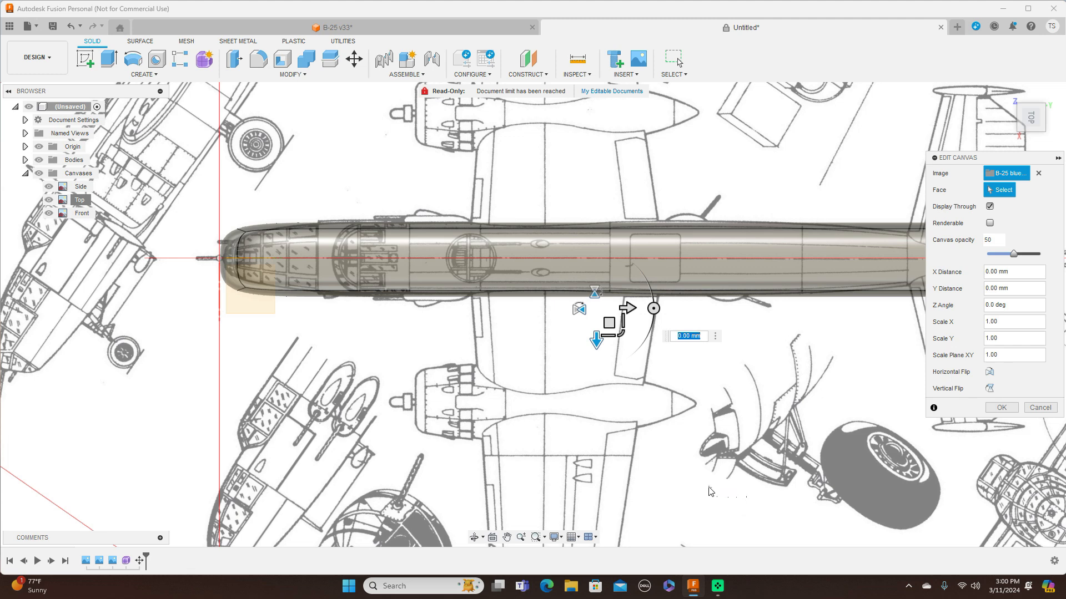
{"action": "left_click", "coordinate": [608, 323]}
{"action": "left_click_drag", "start_coordinate": [609, 323], "coordinate": [609, 324]}
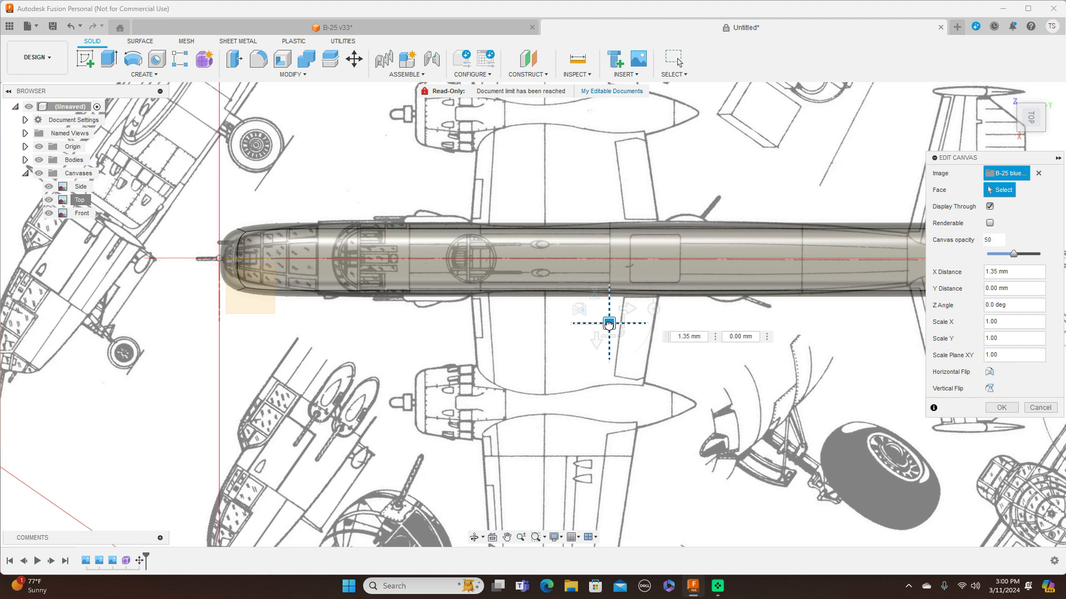
{"action": "left_click_drag", "start_coordinate": [609, 324], "coordinate": [609, 324]}
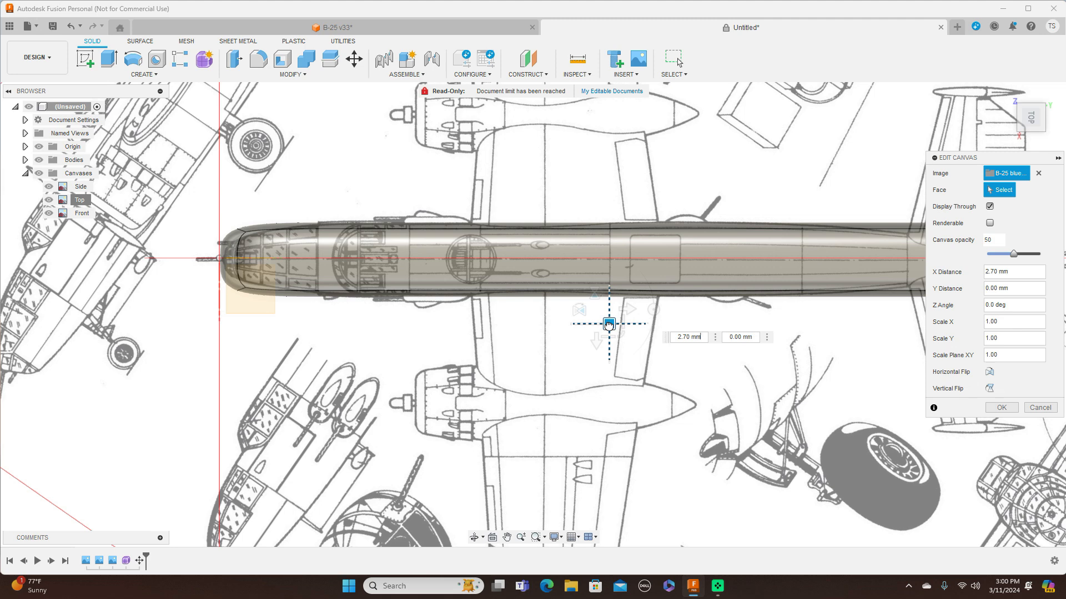
{"action": "left_click", "coordinate": [609, 324]}
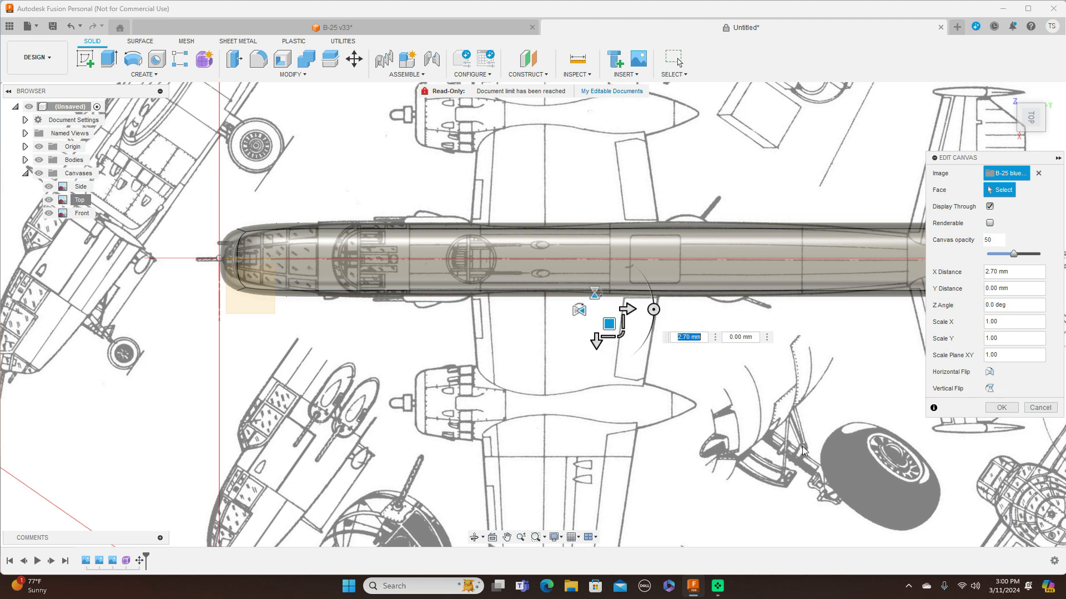
{"action": "left_click", "coordinate": [1002, 408]}
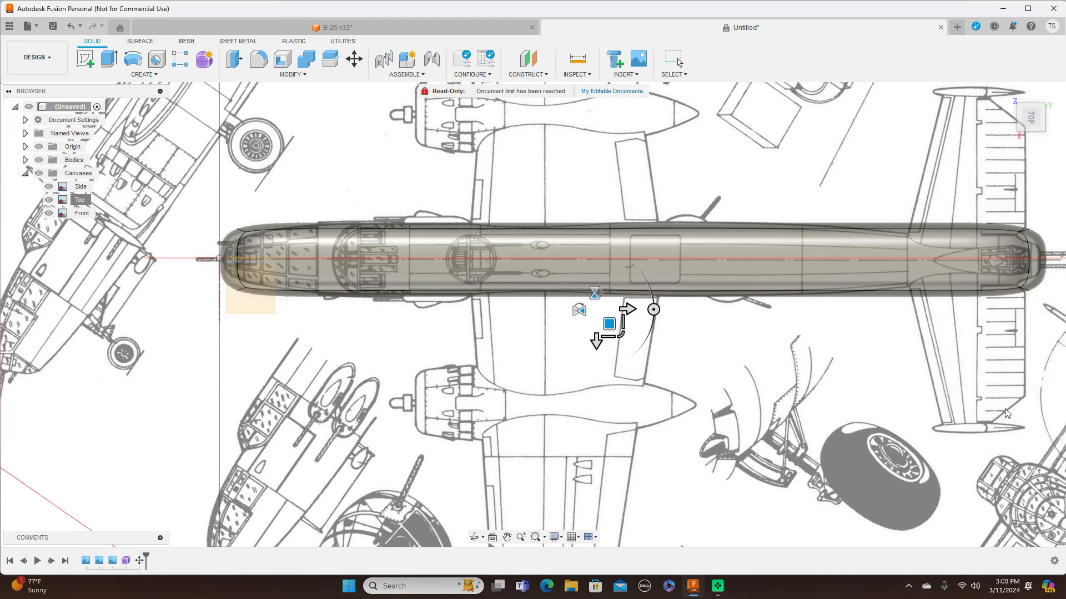
{"action": "left_click", "coordinate": [1032, 139]}
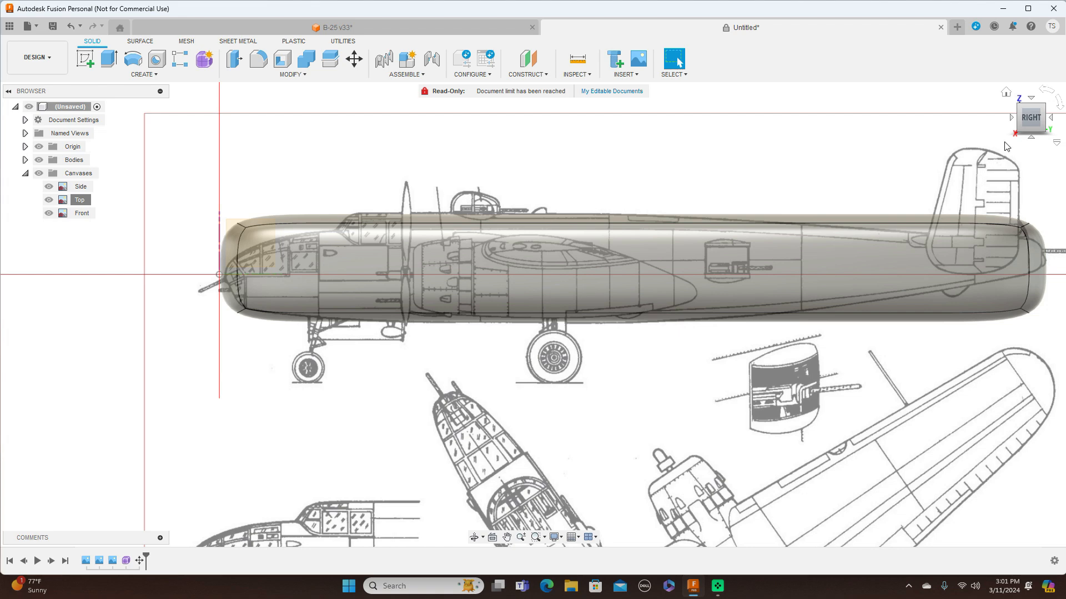
Examine how the fuselage body fits the blueprint outlines in the front, right and top views
{"action": "scroll", "coordinate": [951, 186], "scroll_direction": "down", "scroll_amount": 1}
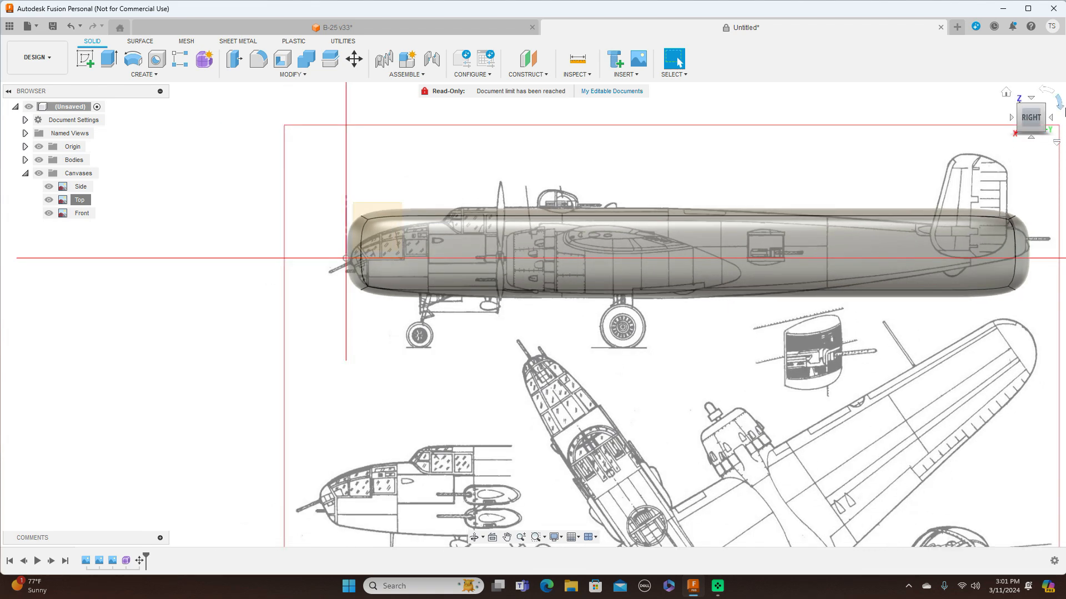
{"action": "left_click", "coordinate": [1011, 118]}
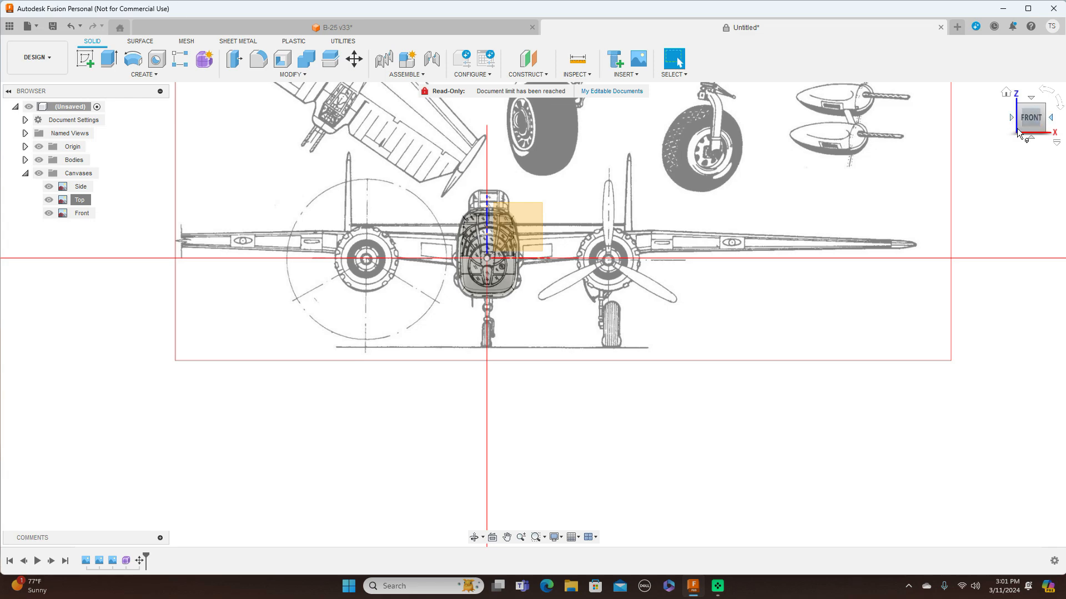
{"action": "scroll", "coordinate": [616, 274], "scroll_direction": "up", "scroll_amount": 4}
{"action": "middle_click_drag", "start_coordinate": [544, 326], "coordinate": [631, 337]}
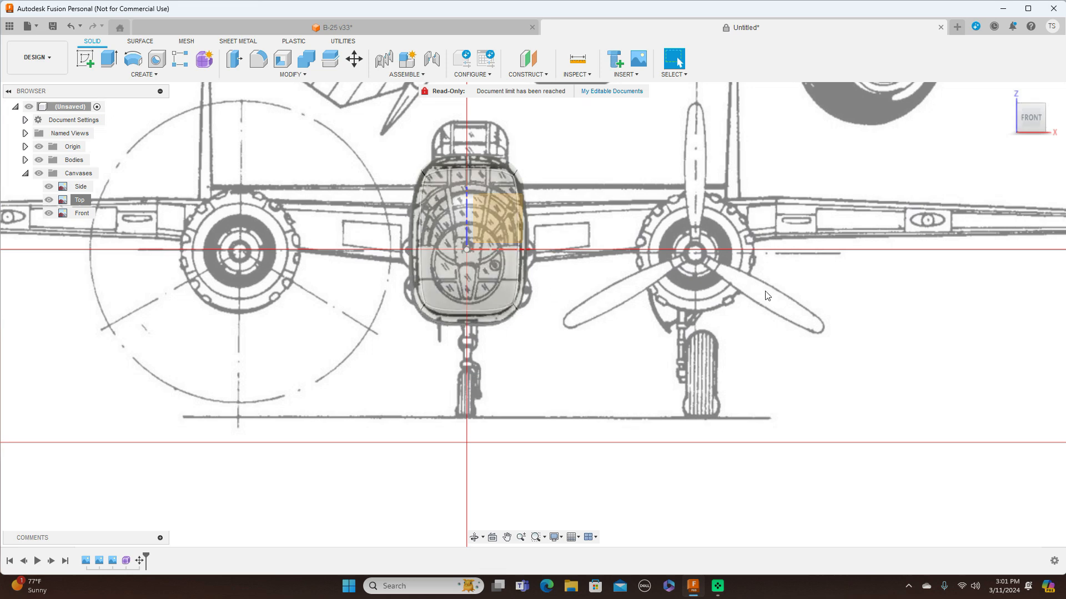
{"action": "left_click", "coordinate": [1052, 121]}
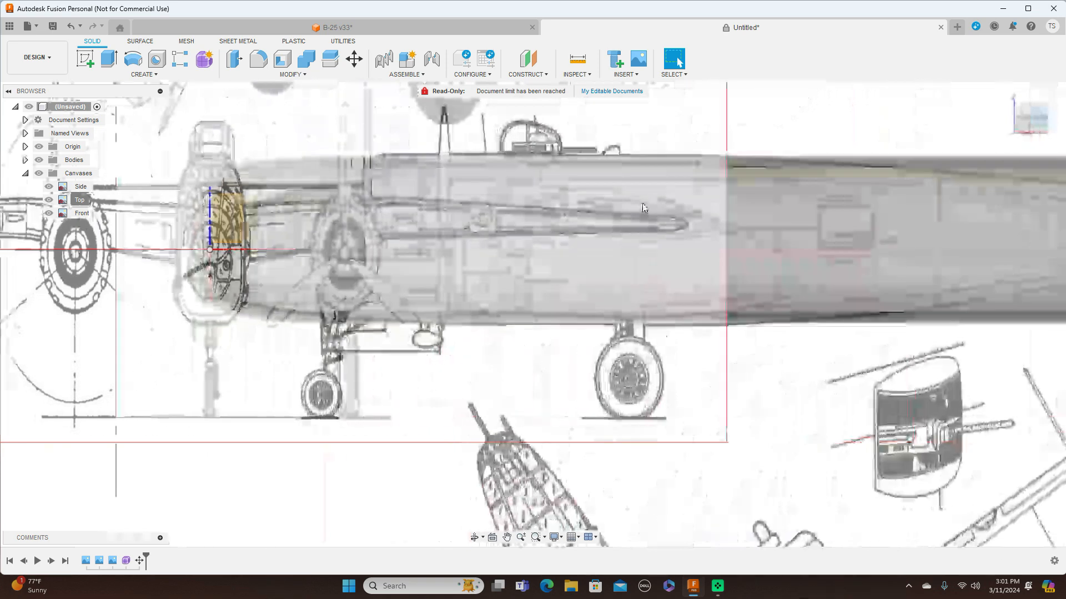
{"action": "middle_click_drag", "start_coordinate": [814, 357], "coordinate": [670, 364]}
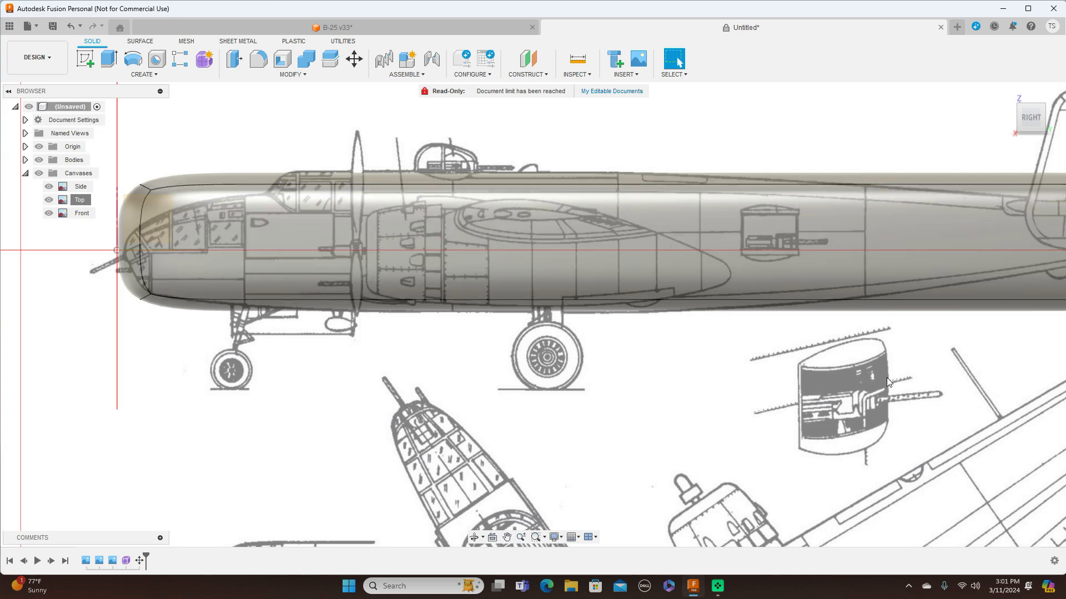
{"action": "middle_click_drag", "start_coordinate": [887, 378], "coordinate": [752, 366]}
{"action": "left_click", "coordinate": [1030, 97]}
{"action": "scroll", "coordinate": [714, 378], "scroll_direction": "down", "scroll_amount": 1}
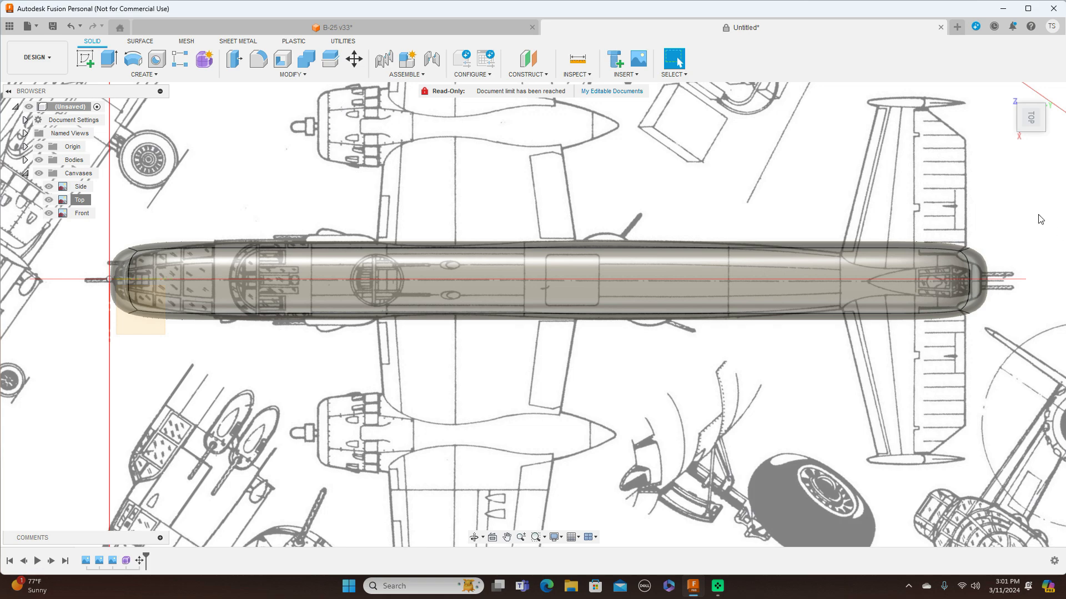
{"action": "left_click", "coordinate": [1031, 137]}
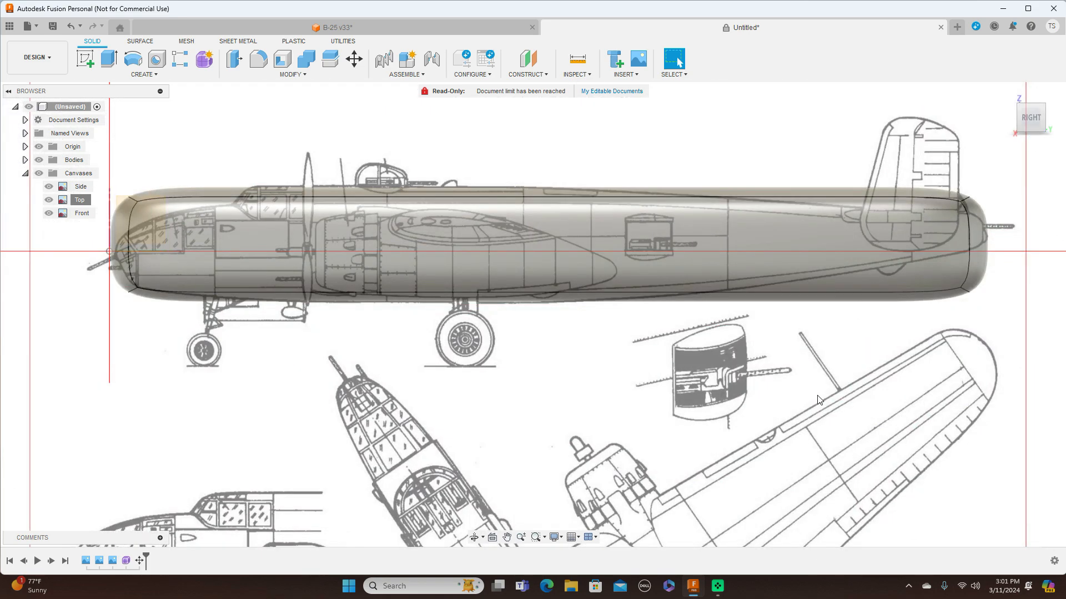
{"action": "scroll", "coordinate": [818, 396], "scroll_direction": "up", "scroll_amount": 3}
{"action": "scroll", "coordinate": [818, 396], "scroll_direction": "down", "scroll_amount": 3}
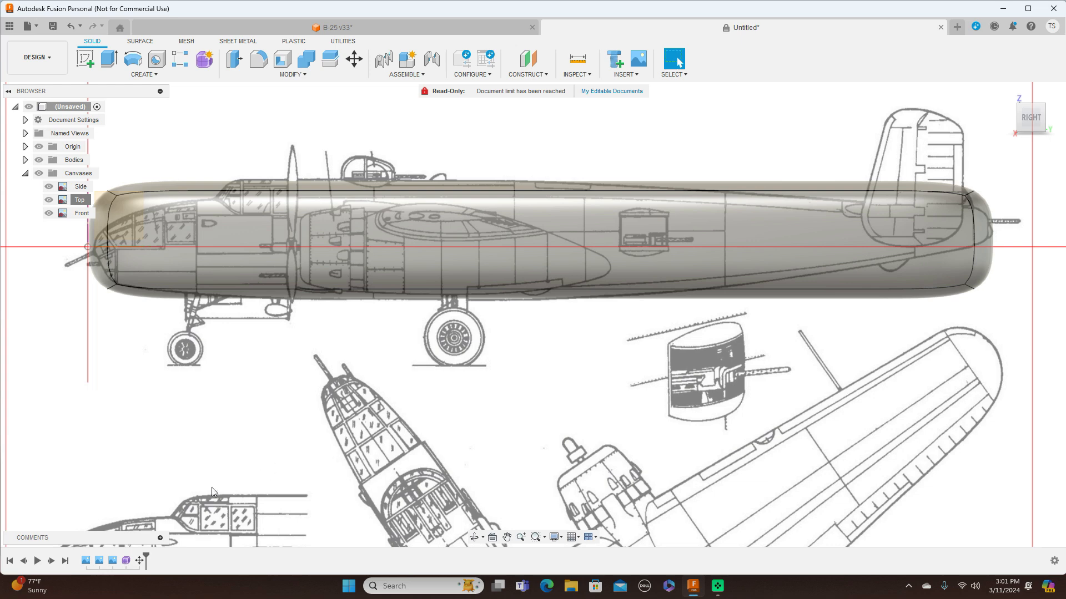
{"action": "left_click", "coordinate": [127, 562]}
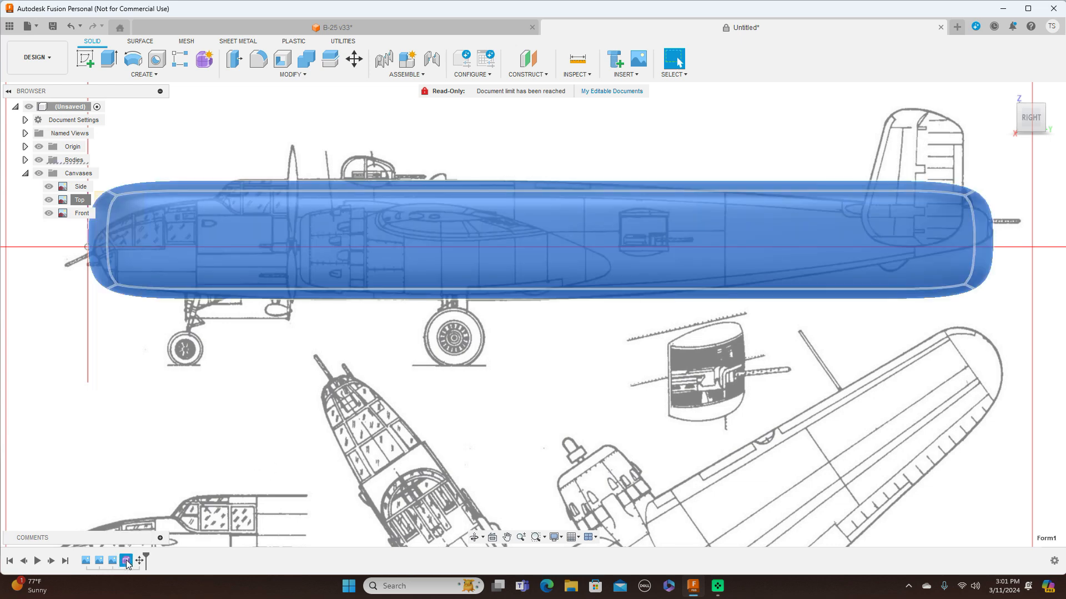
{"action": "right_click", "coordinate": [127, 561]}
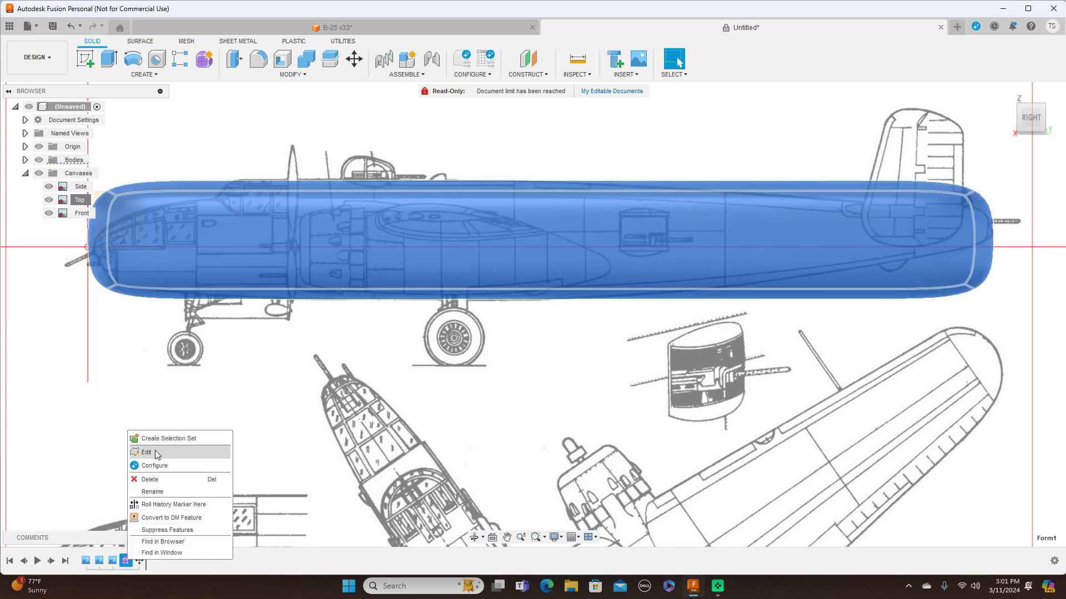
{"action": "left_click", "coordinate": [154, 453]}
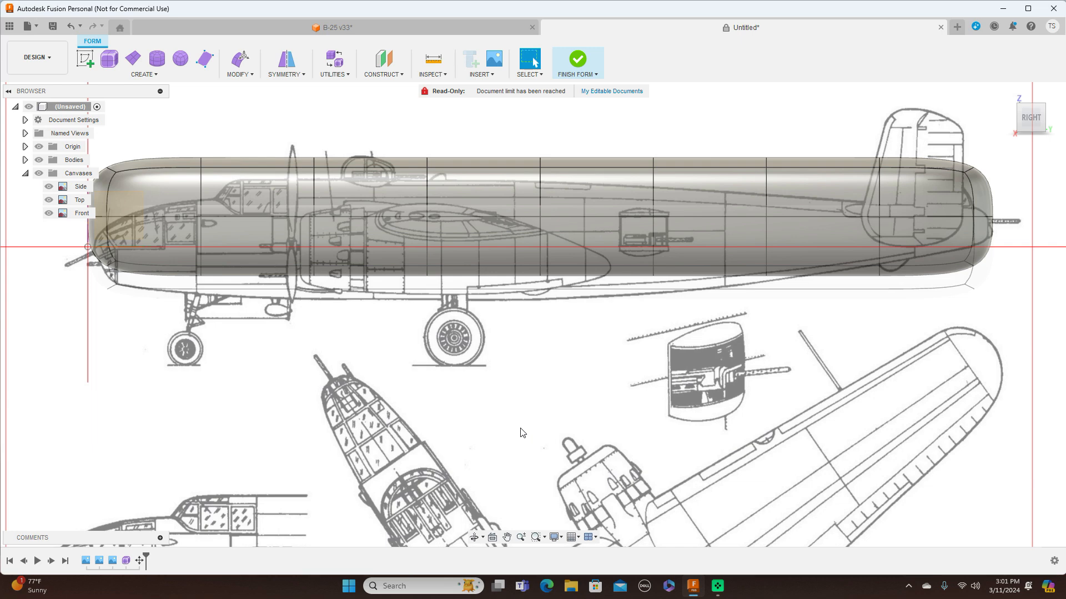
{"action": "left_click", "coordinate": [598, 77]}
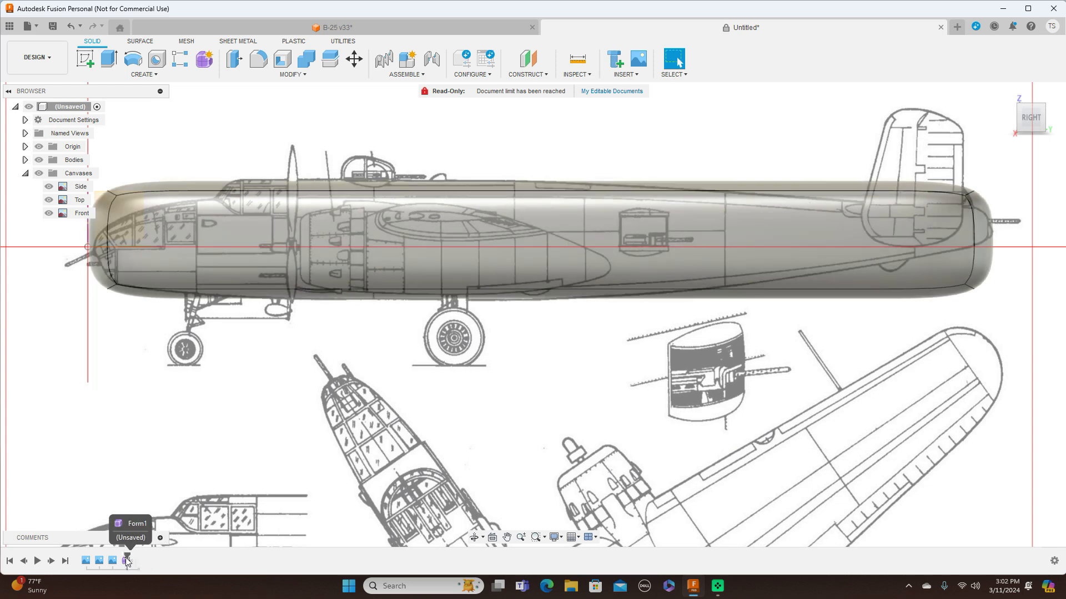
{"action": "left_click_drag", "start_coordinate": [127, 560], "coordinate": [133, 560]}
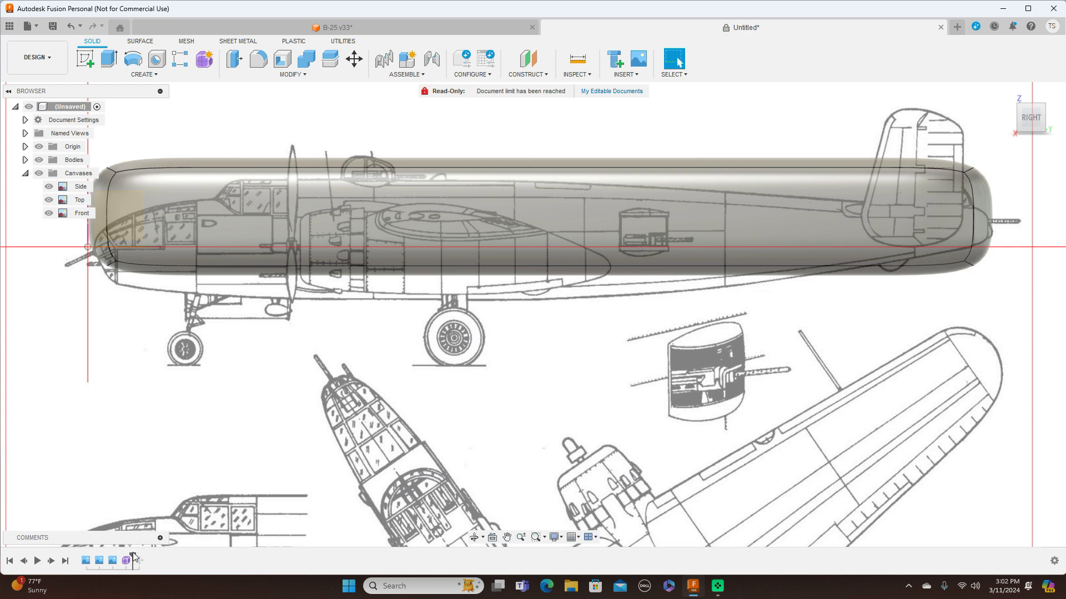
{"action": "left_click_drag", "start_coordinate": [134, 556], "coordinate": [147, 558]}
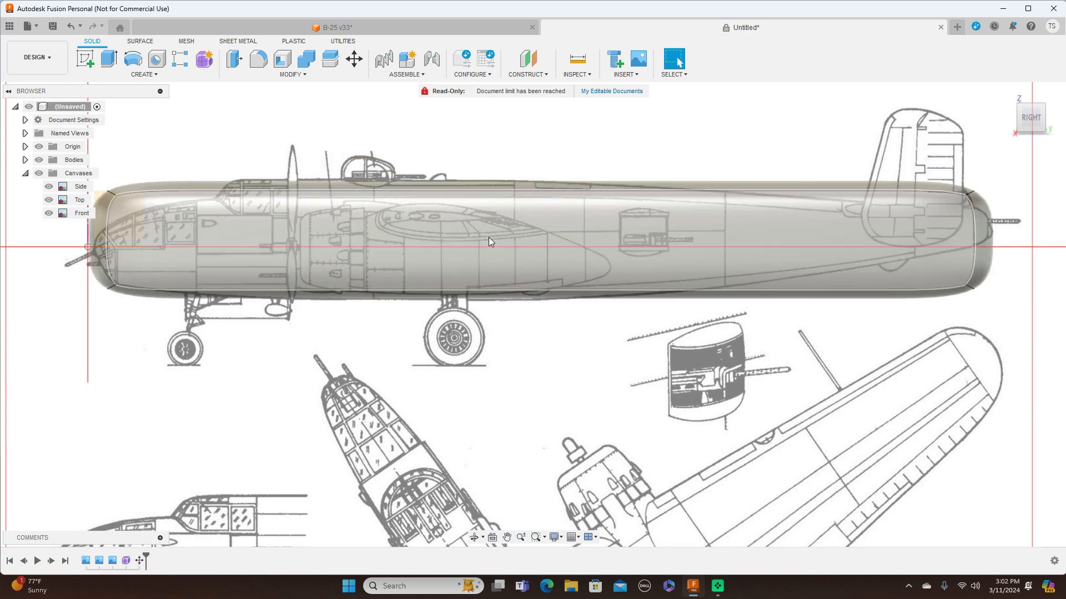
{"action": "right_click", "coordinate": [489, 237]}
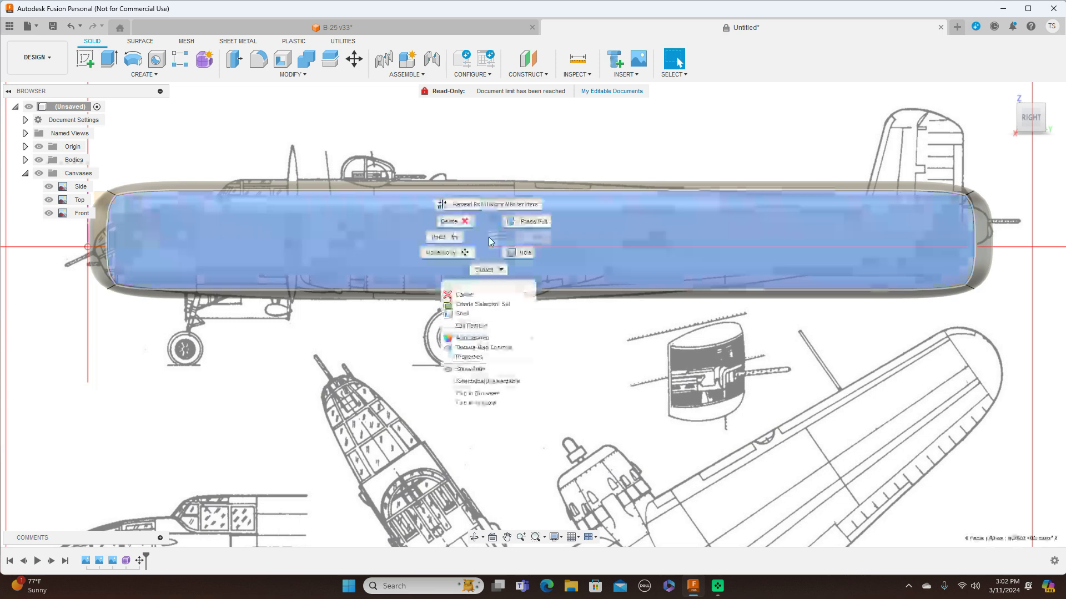
{"action": "left_click", "coordinate": [660, 332]}
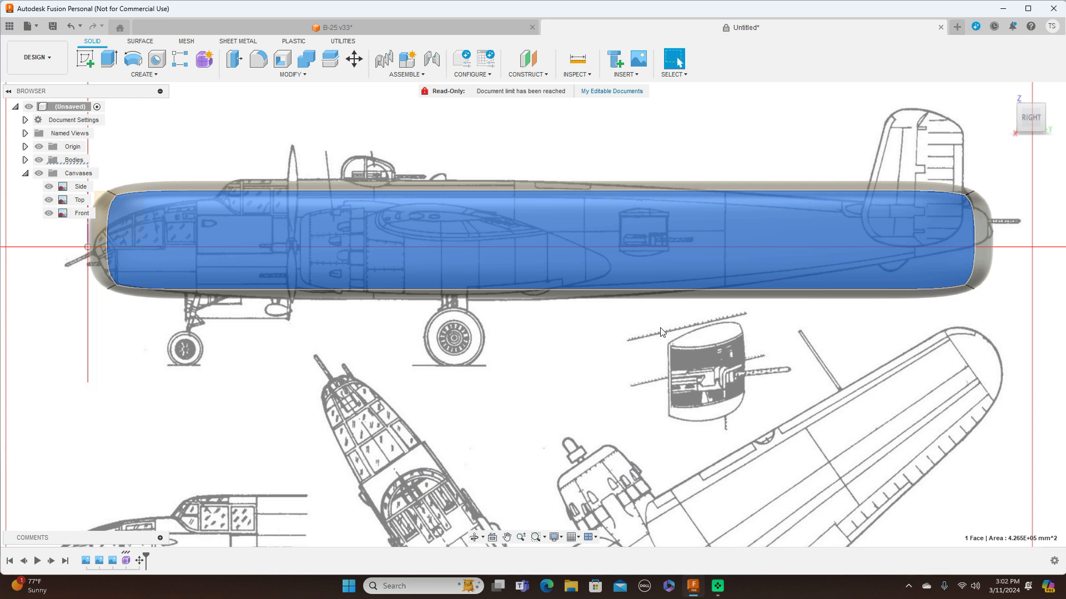
{"action": "middle_click_drag", "start_coordinate": [525, 358], "coordinate": [620, 358]}
{"action": "left_click", "coordinate": [621, 358]}
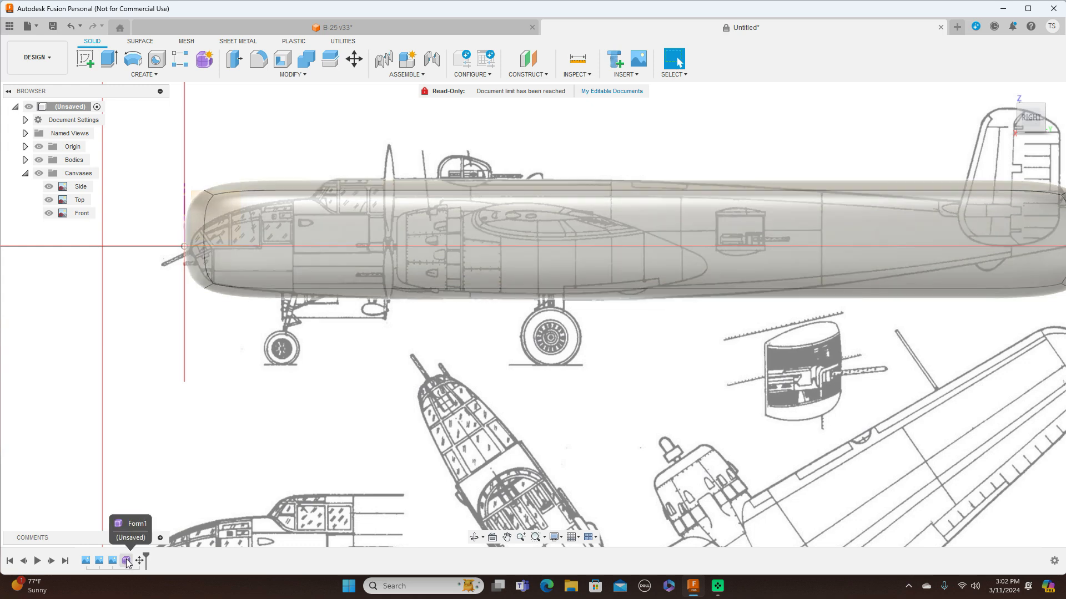
Edit the fuselage form and move the whole T-spline body 4.925 mm aft and 54.178 mm down onto the side-view outline
{"action": "left_click", "coordinate": [127, 561]}
{"action": "right_click", "coordinate": [127, 561]}
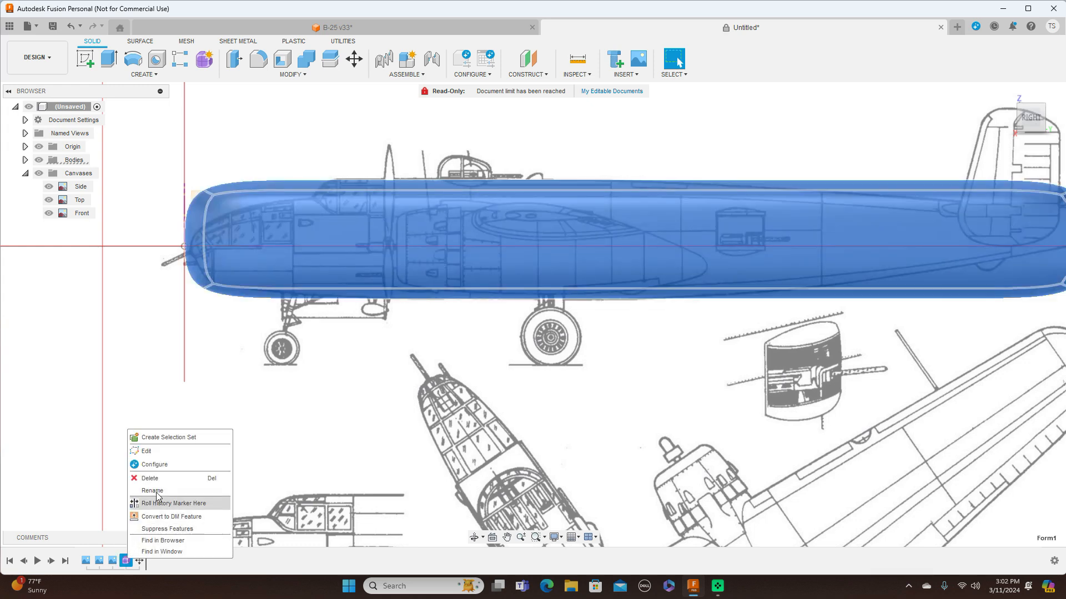
{"action": "left_click", "coordinate": [158, 453]}
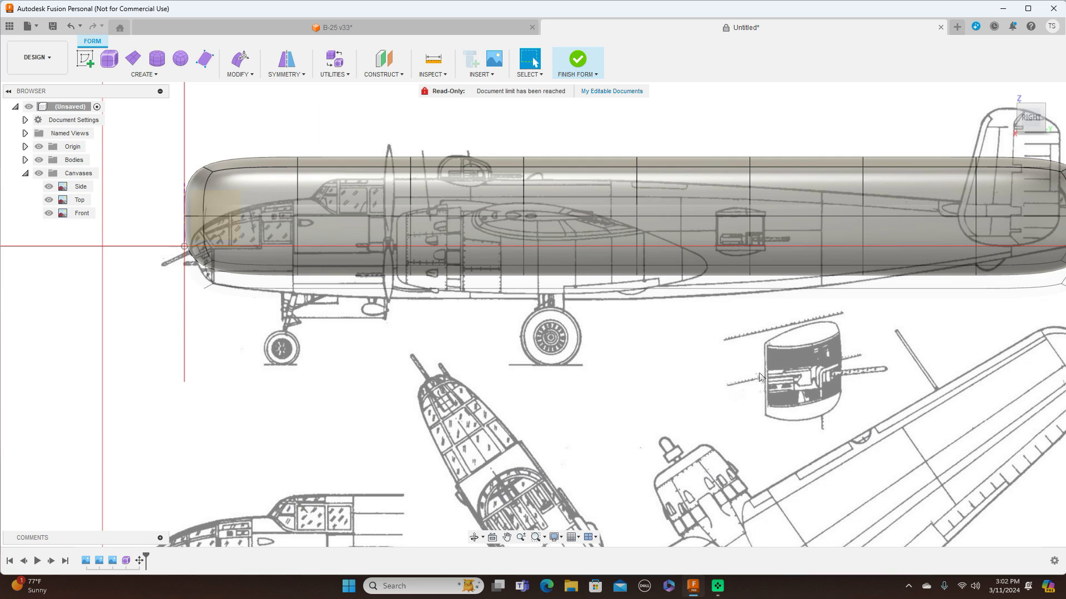
{"action": "scroll", "coordinate": [791, 349], "scroll_direction": "down", "scroll_amount": 5}
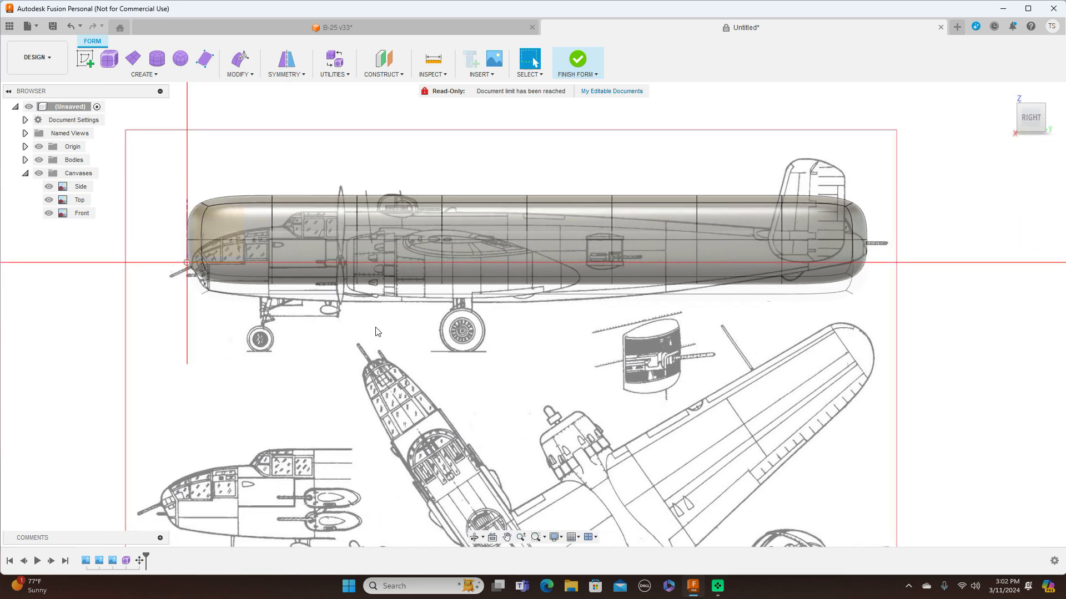
{"action": "left_click_drag", "start_coordinate": [177, 149], "coordinate": [954, 338]}
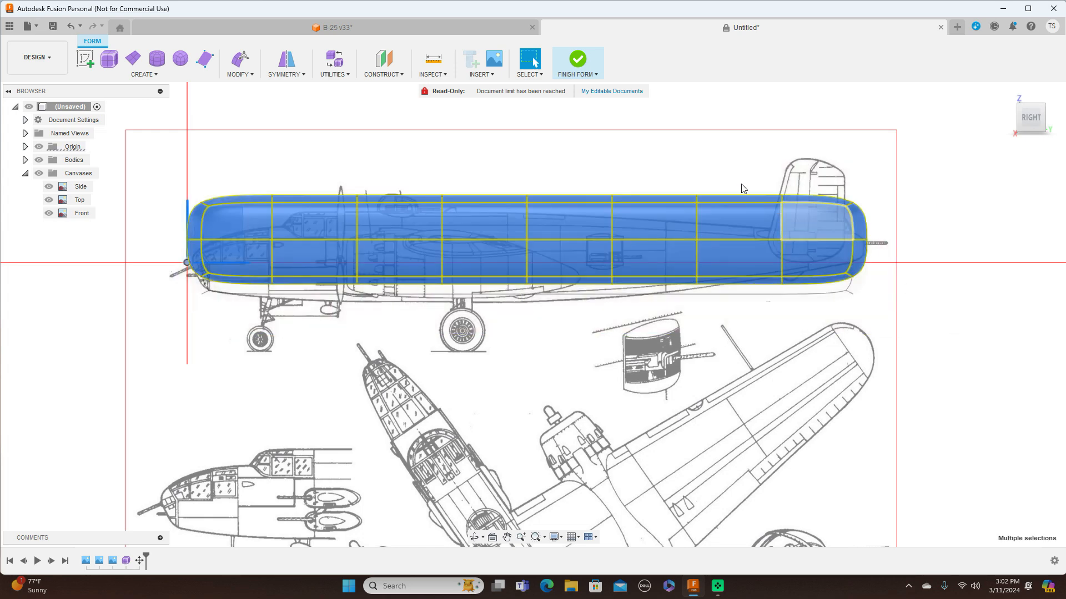
{"action": "right_click", "coordinate": [670, 151]}
{"action": "left_click", "coordinate": [705, 131]}
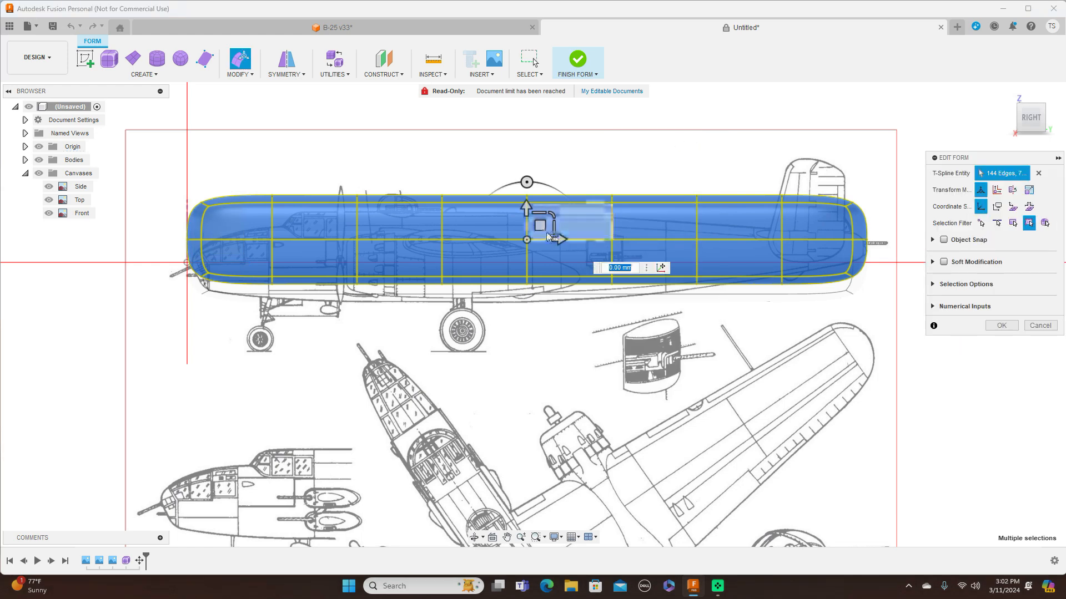
{"action": "left_click_drag", "start_coordinate": [540, 225], "coordinate": [542, 246]}
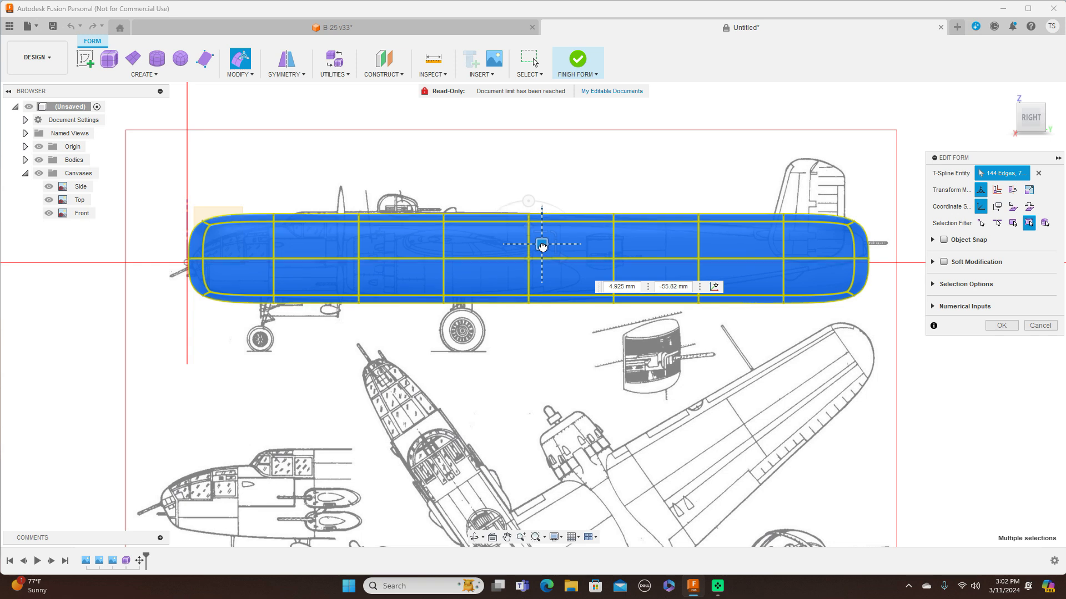
{"action": "left_click_drag", "start_coordinate": [542, 247], "coordinate": [543, 244]}
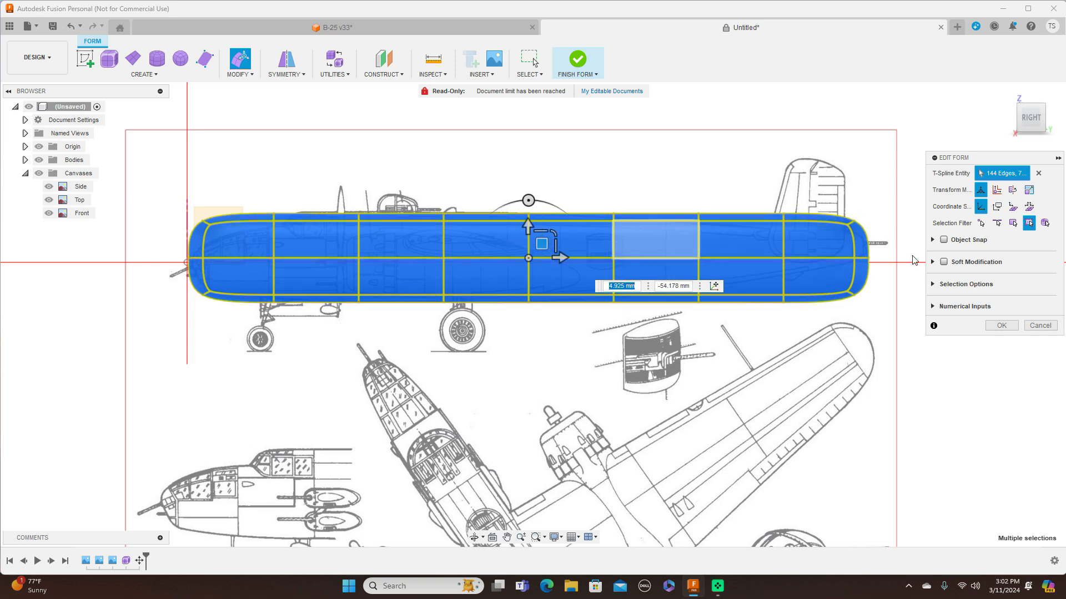
{"action": "left_click", "coordinate": [999, 330]}
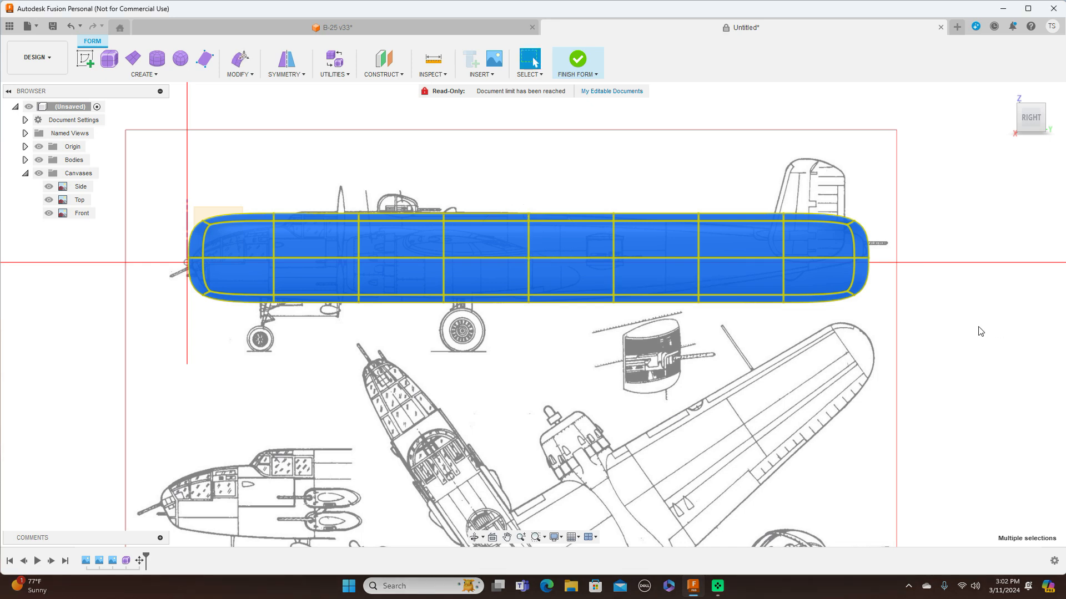
{"action": "left_click", "coordinate": [706, 147]}
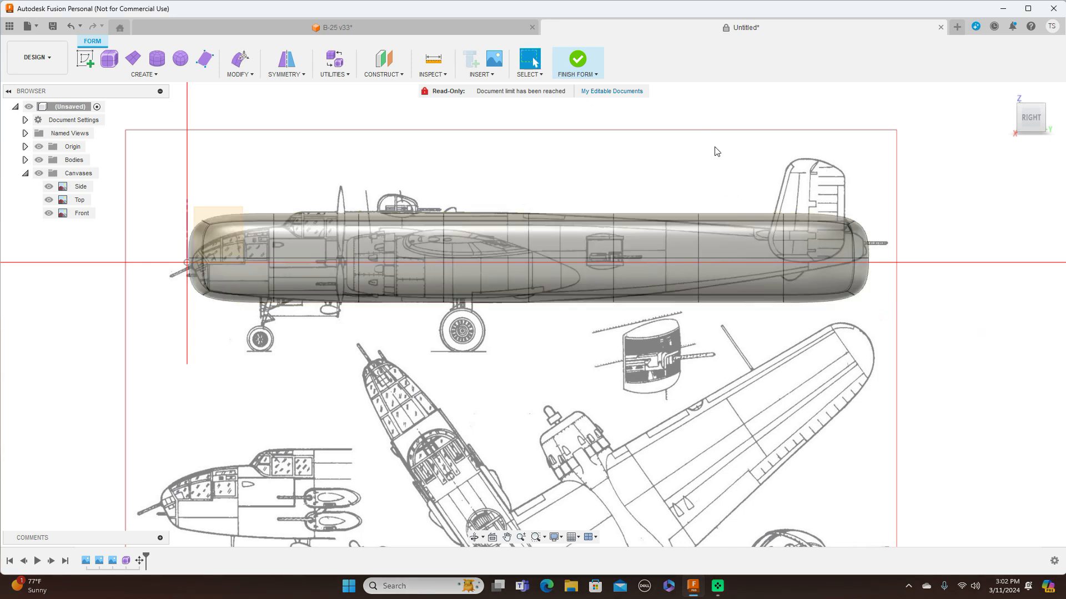
Scale down the edge loop just ahead of the tail and shift it 1.197 mm and -8.378 mm; scale the adjacent forward loop to 0.944
{"action": "scroll", "coordinate": [733, 243], "scroll_direction": "up", "scroll_amount": 2}
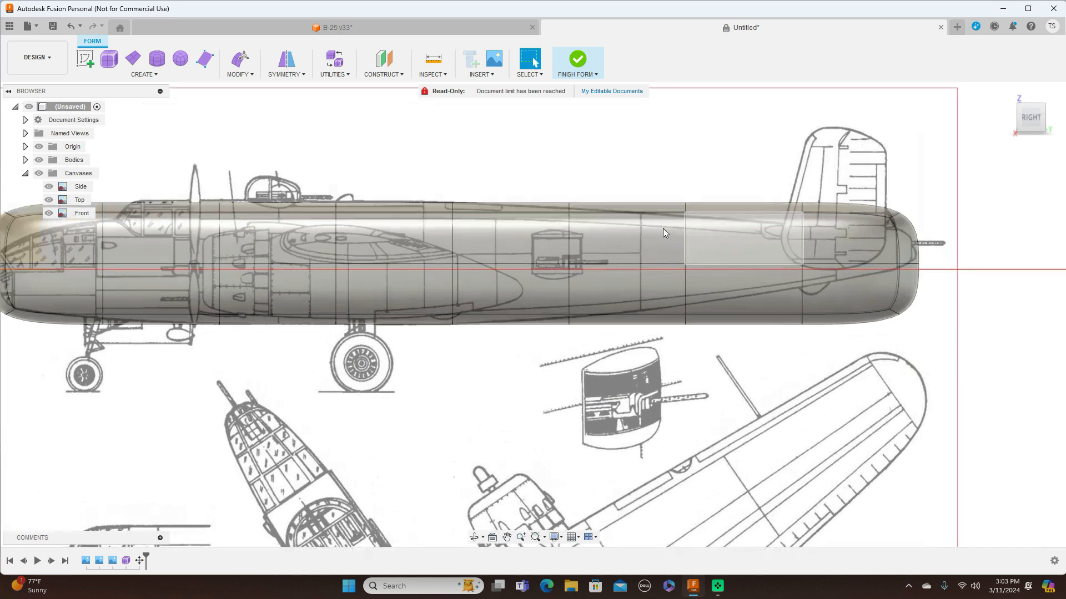
{"action": "double_click", "coordinate": [687, 232]}
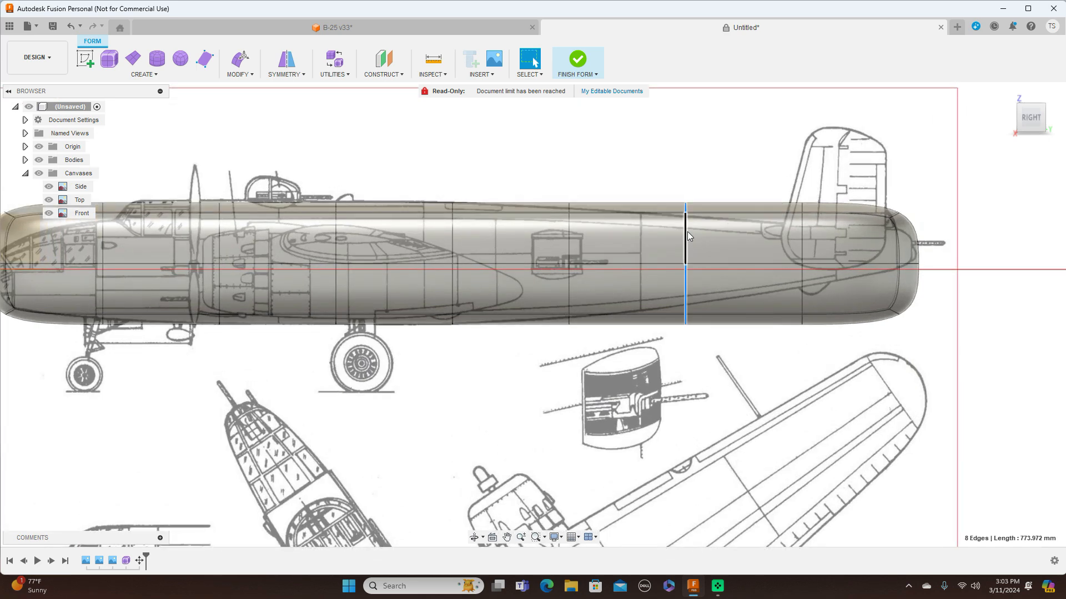
{"action": "right_click", "coordinate": [687, 232]}
{"action": "left_click", "coordinate": [719, 218]}
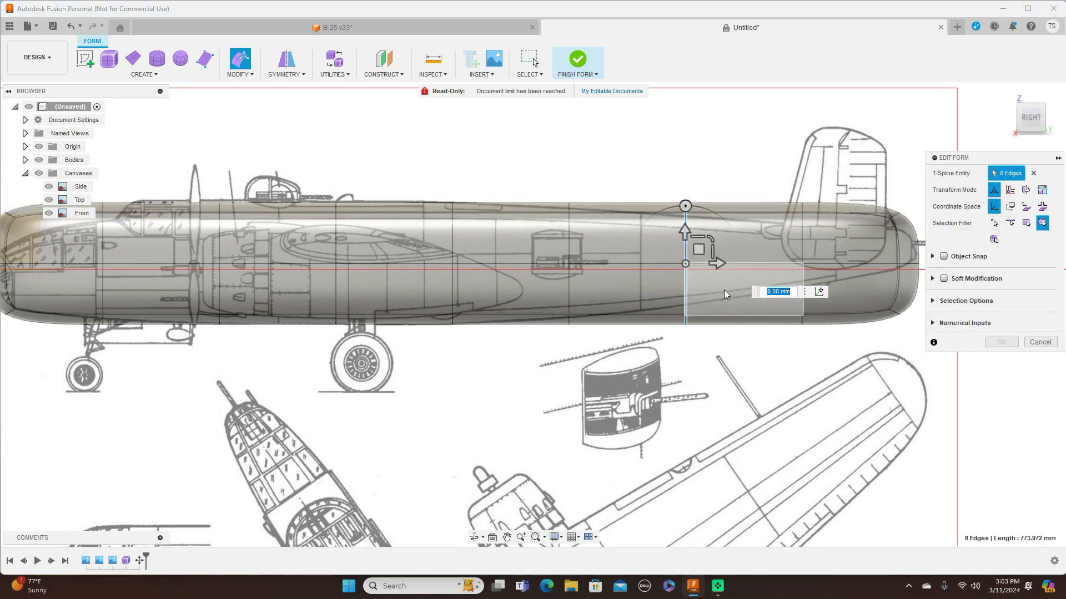
{"action": "left_click_drag", "start_coordinate": [710, 238], "coordinate": [622, 238]}
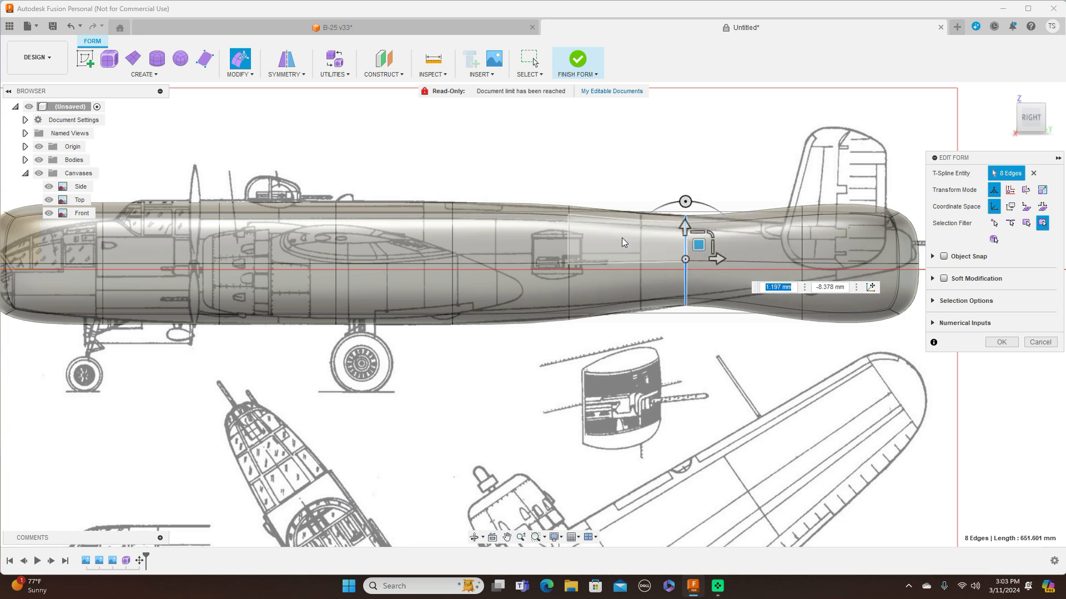
{"action": "double_click", "coordinate": [571, 245]}
{"action": "left_click_drag", "start_coordinate": [595, 238], "coordinate": [594, 237]}
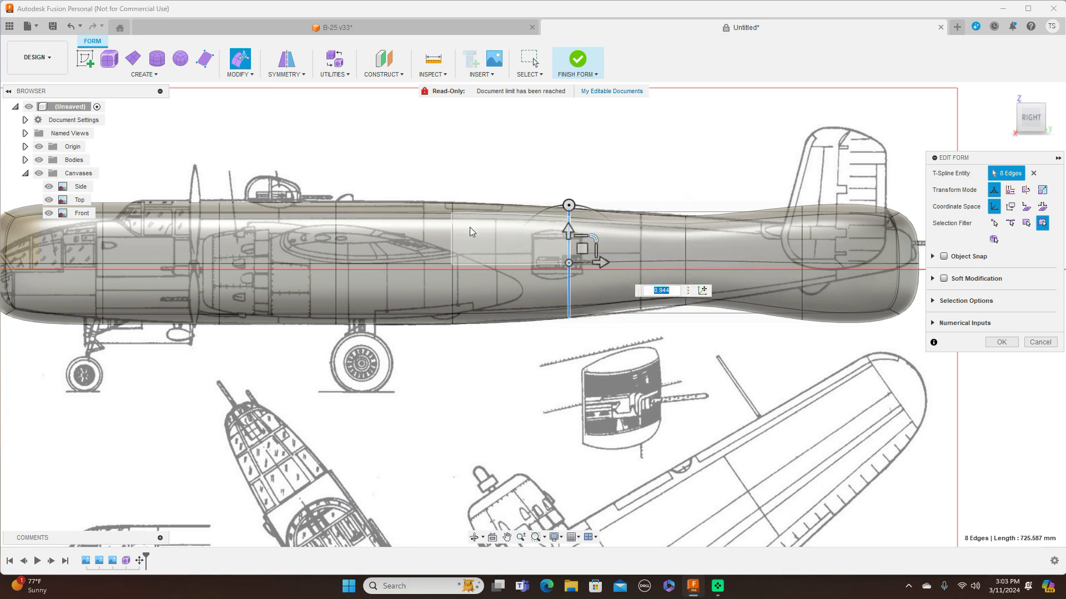
Scale the edge loop above the main landing wheel and shift it 2.394 mm aft and 3.591 mm up to fit the outline
{"action": "left_click", "coordinate": [337, 239]}
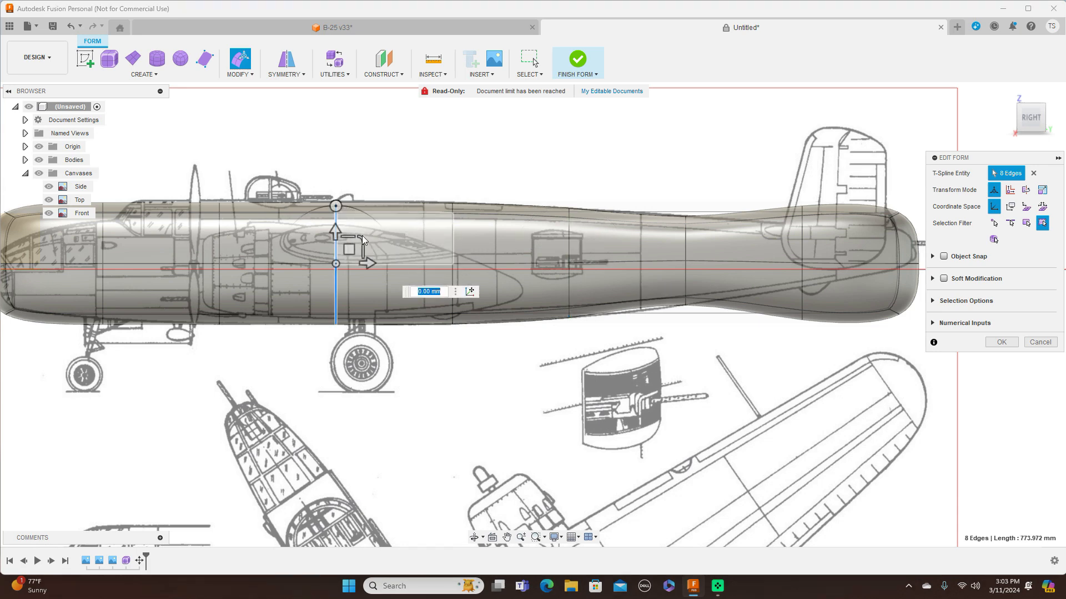
{"action": "type", "text": "0.944"}
{"action": "key", "text": "BackSpace"}
{"action": "key", "text": "BackSpace"}
{"action": "type", "text": "56"}
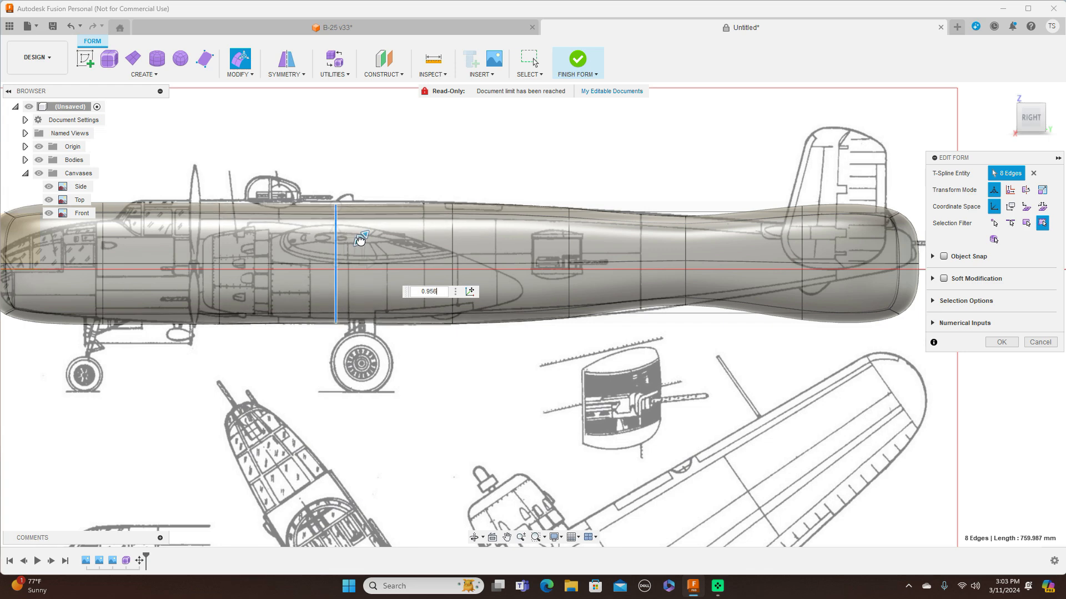
{"action": "left_click_drag", "start_coordinate": [360, 241], "coordinate": [350, 247]}
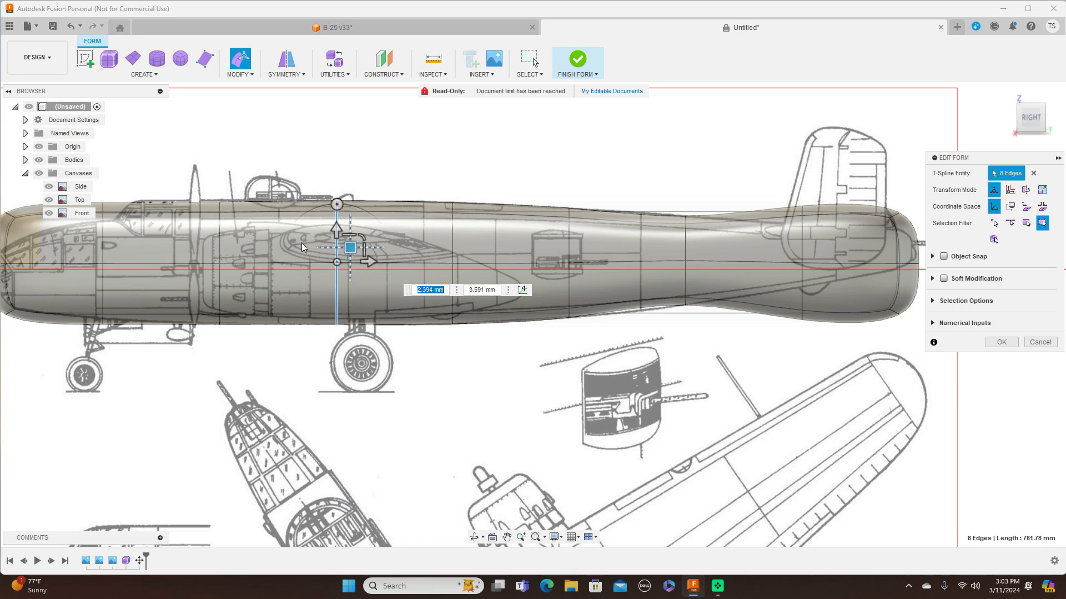
{"action": "scroll", "coordinate": [293, 248], "scroll_direction": "down", "scroll_amount": 2}
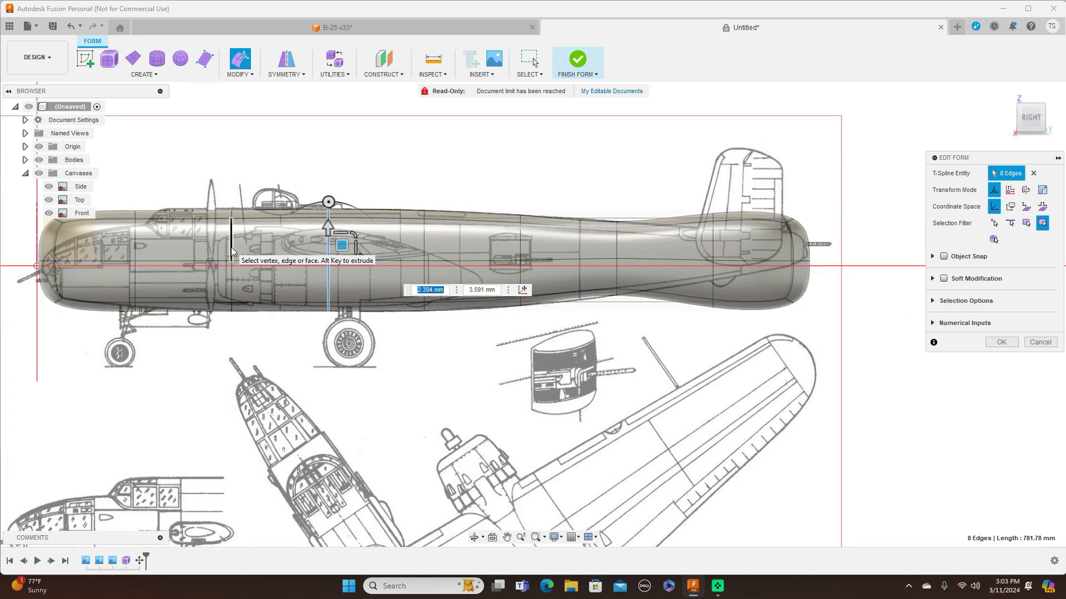
Select the edge loop just behind the propeller and move it 4.561 mm up to fit the side-view outline
{"action": "scroll", "coordinate": [232, 250], "scroll_direction": "up", "scroll_amount": 2}
{"action": "scroll", "coordinate": [232, 253], "scroll_direction": "up", "scroll_amount": 1}
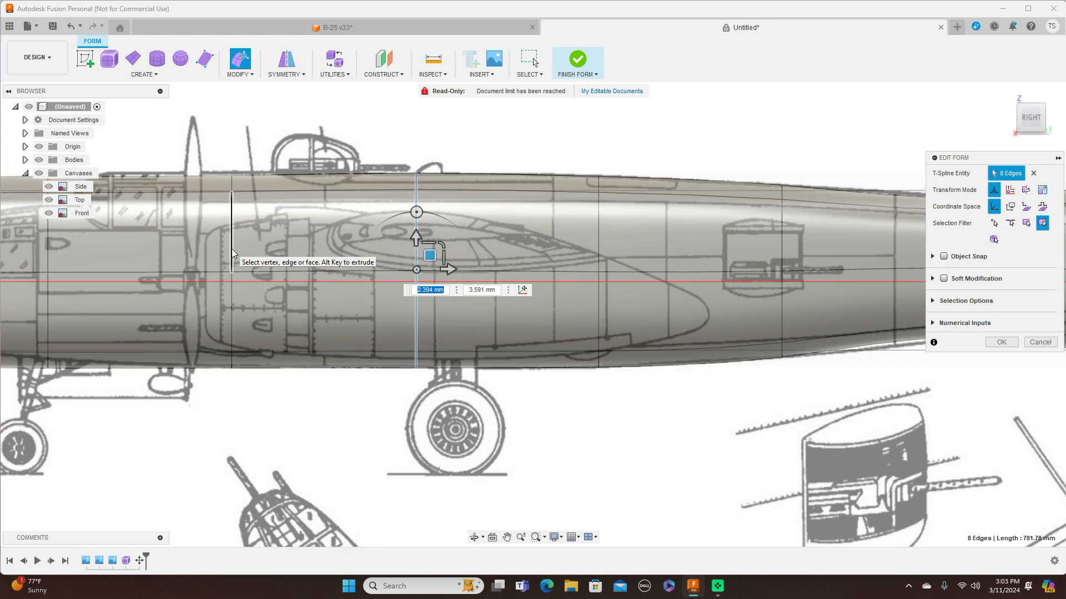
{"action": "double_click", "coordinate": [232, 254]}
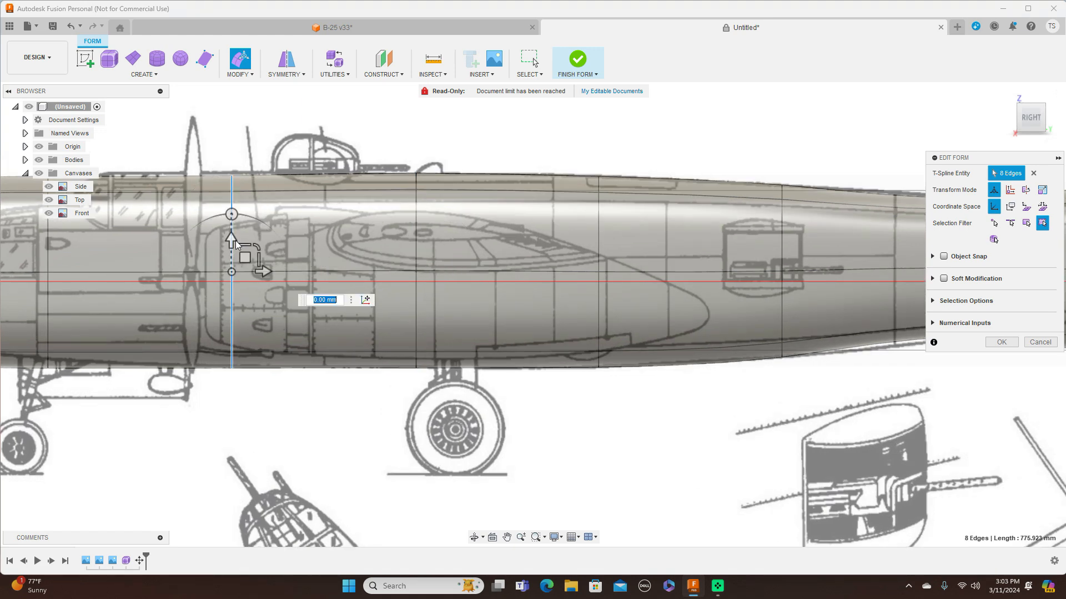
{"action": "left_click", "coordinate": [245, 257]}
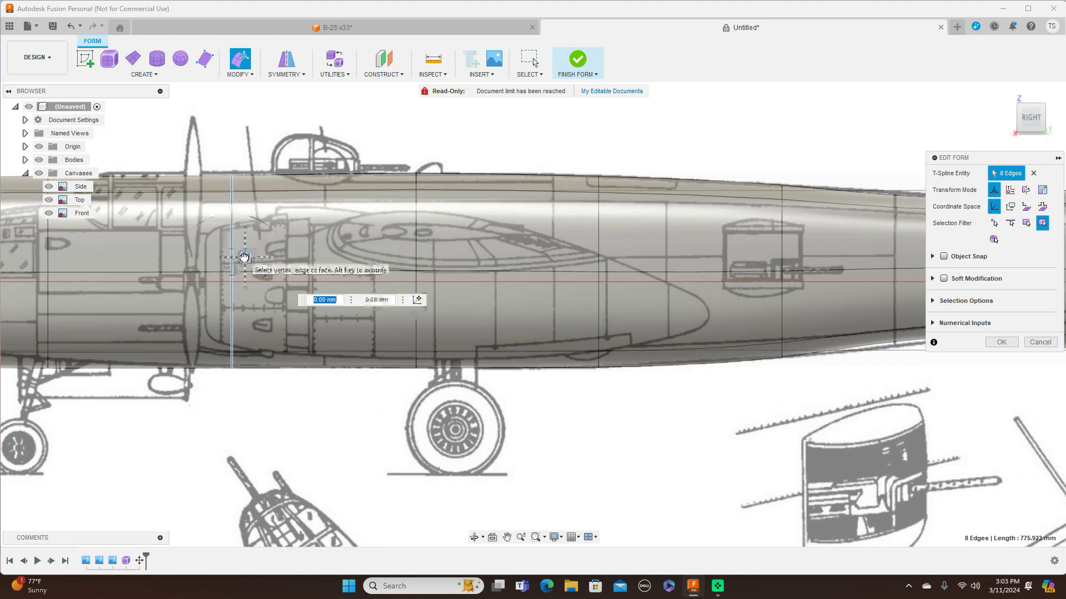
{"action": "left_click_drag", "start_coordinate": [244, 257], "coordinate": [245, 255]}
{"action": "scroll", "coordinate": [246, 253], "scroll_direction": "down", "scroll_amount": 2}
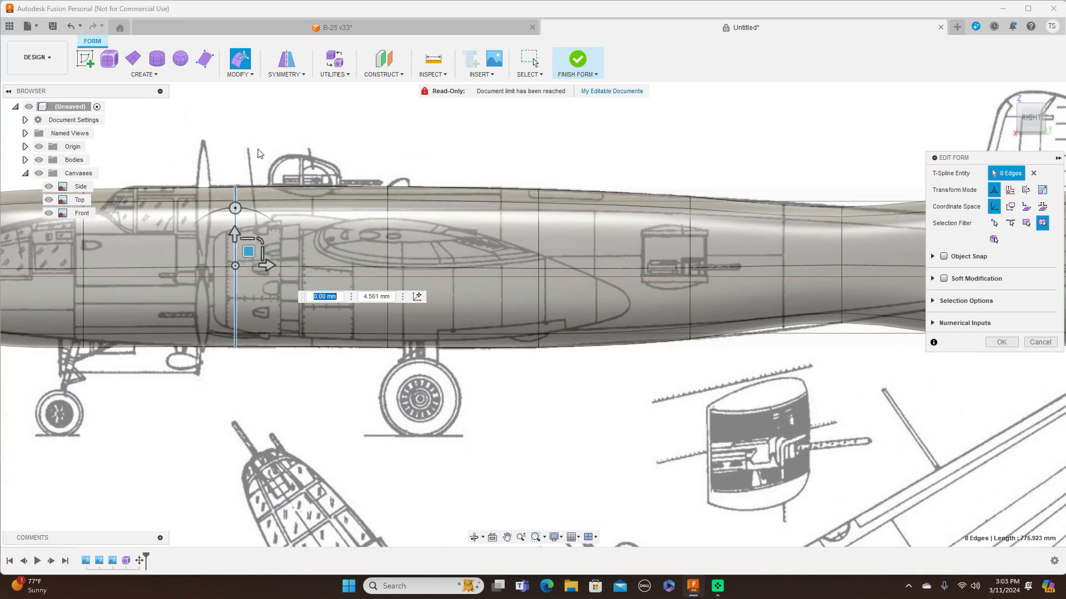
{"action": "scroll", "coordinate": [322, 136], "scroll_direction": "down", "scroll_amount": 1}
{"action": "scroll", "coordinate": [420, 145], "scroll_direction": "up", "scroll_amount": 3}
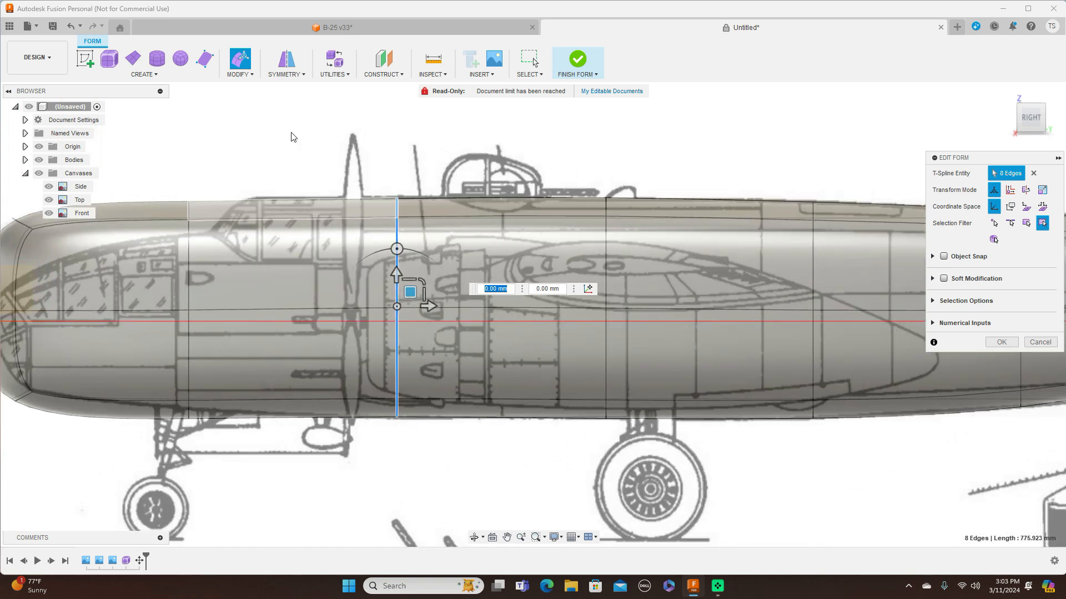
Insert an edge loop through the cockpit area, ahead of the loop behind the propeller, using Exact mode, single side, location 0.54
{"action": "left_click", "coordinate": [249, 76]}
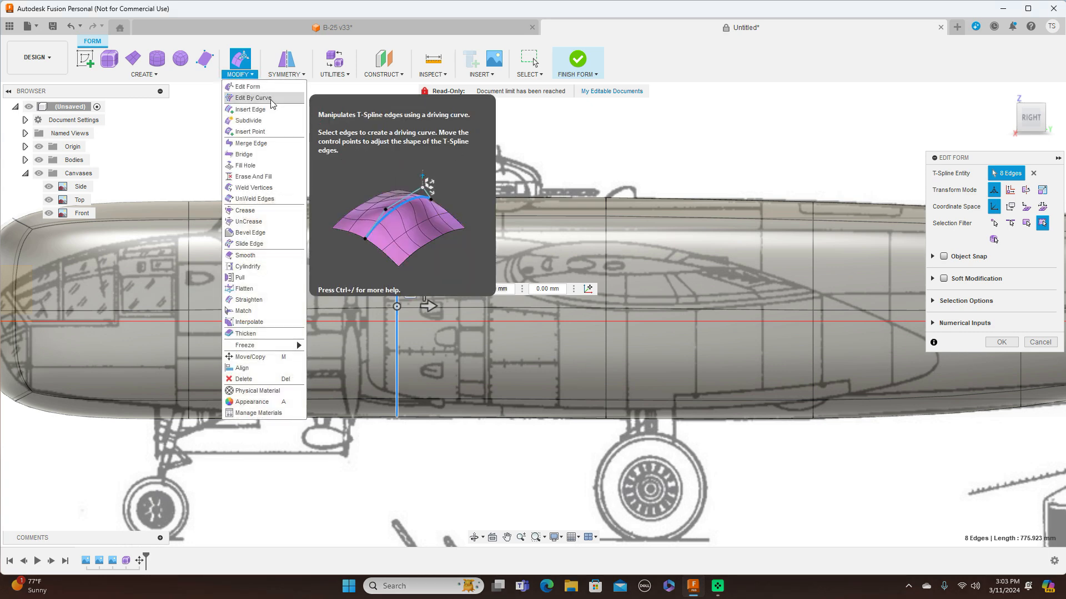
{"action": "left_click", "coordinate": [253, 110]}
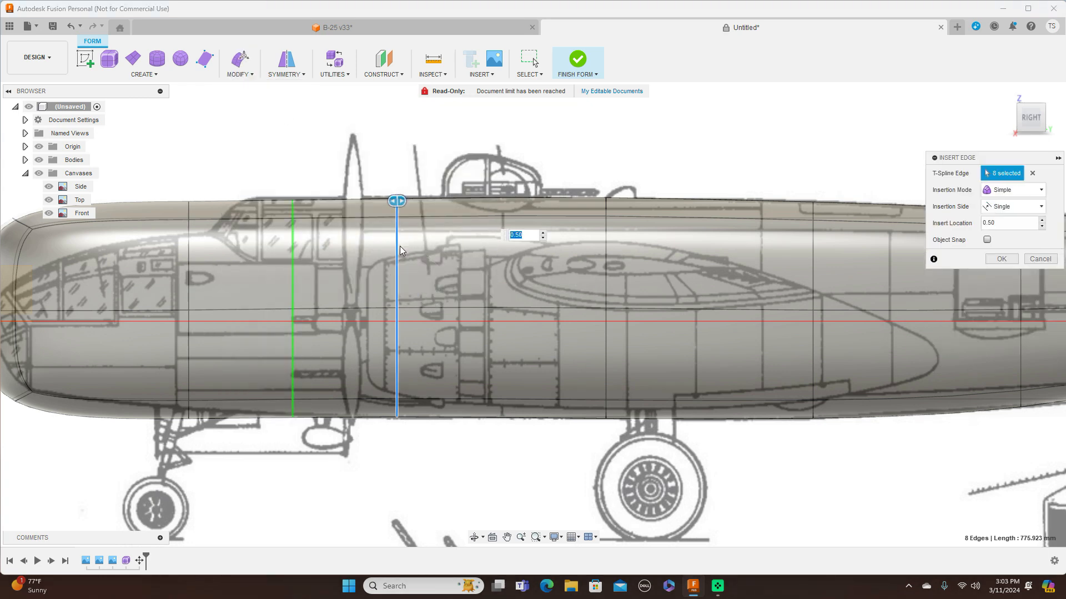
{"action": "left_click_drag", "start_coordinate": [396, 201], "coordinate": [388, 201]}
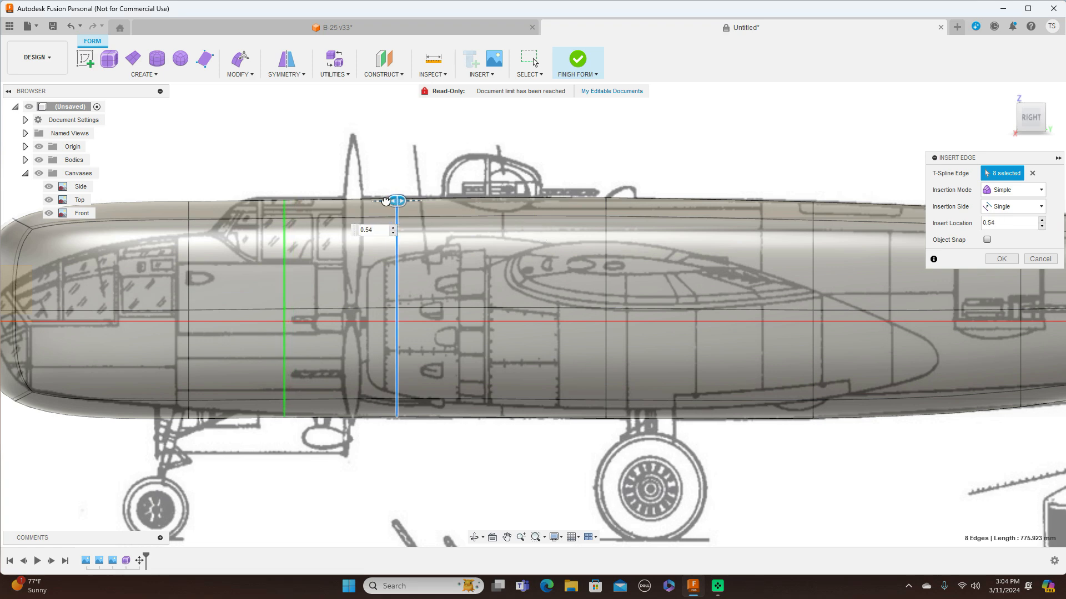
{"action": "left_click", "coordinate": [1033, 191]}
{"action": "left_click", "coordinate": [1025, 217]}
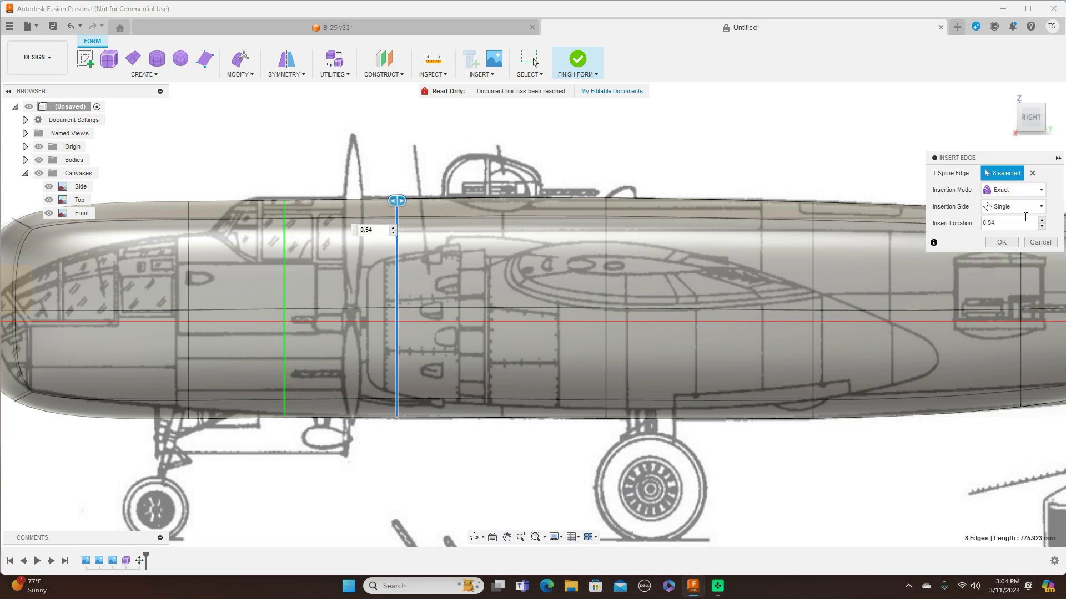
{"action": "left_click", "coordinate": [1001, 242]}
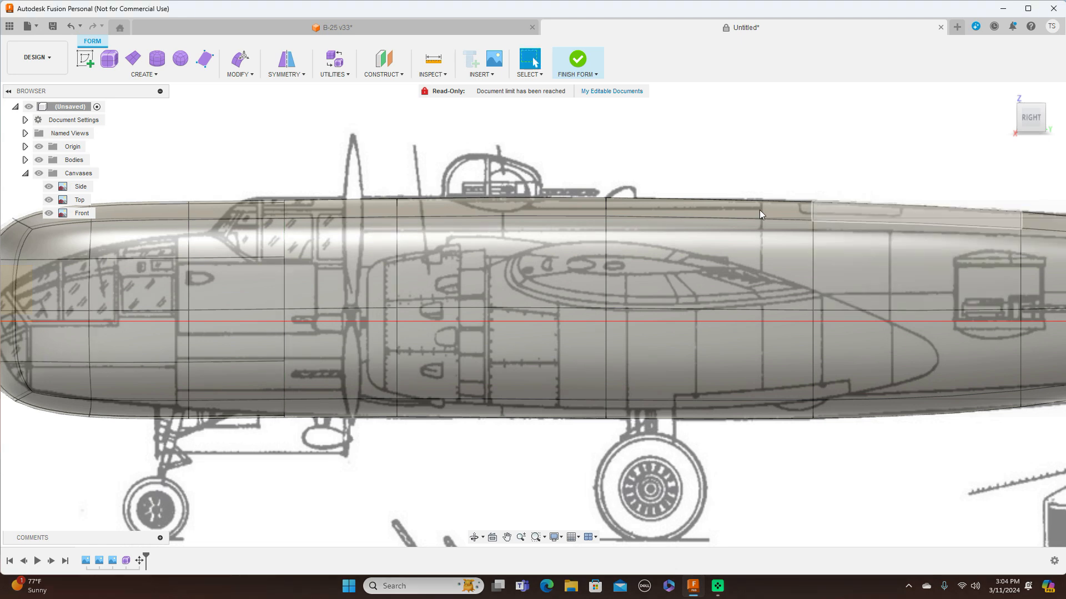
Edit the form and move the edge loop at the cockpit 3.352 mm up onto the side-view outline
{"action": "double_click", "coordinate": [285, 272]}
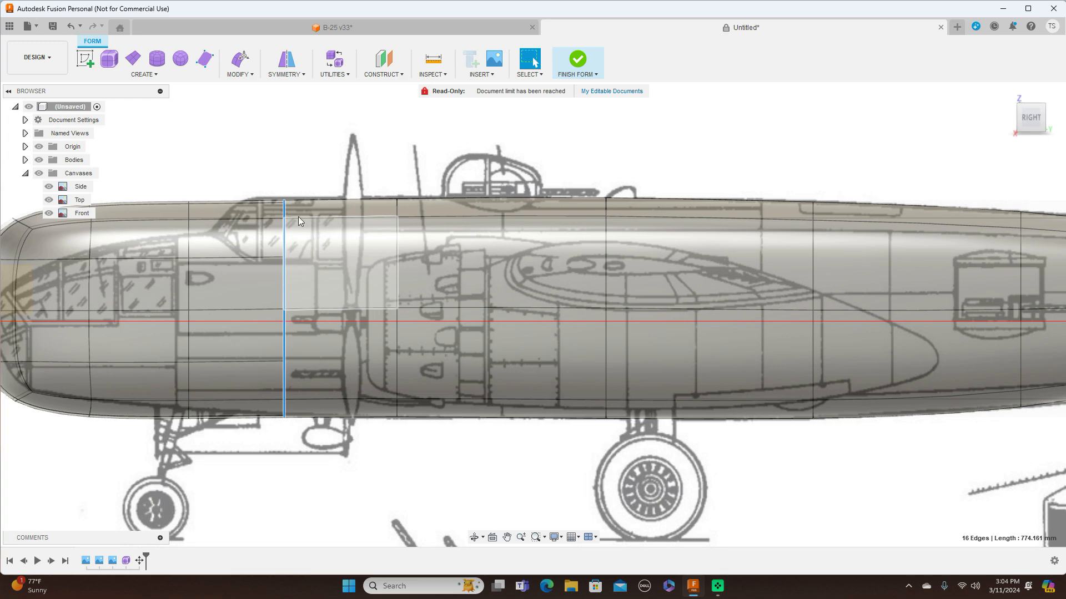
{"action": "right_click", "coordinate": [303, 146]}
{"action": "left_click", "coordinate": [345, 124]}
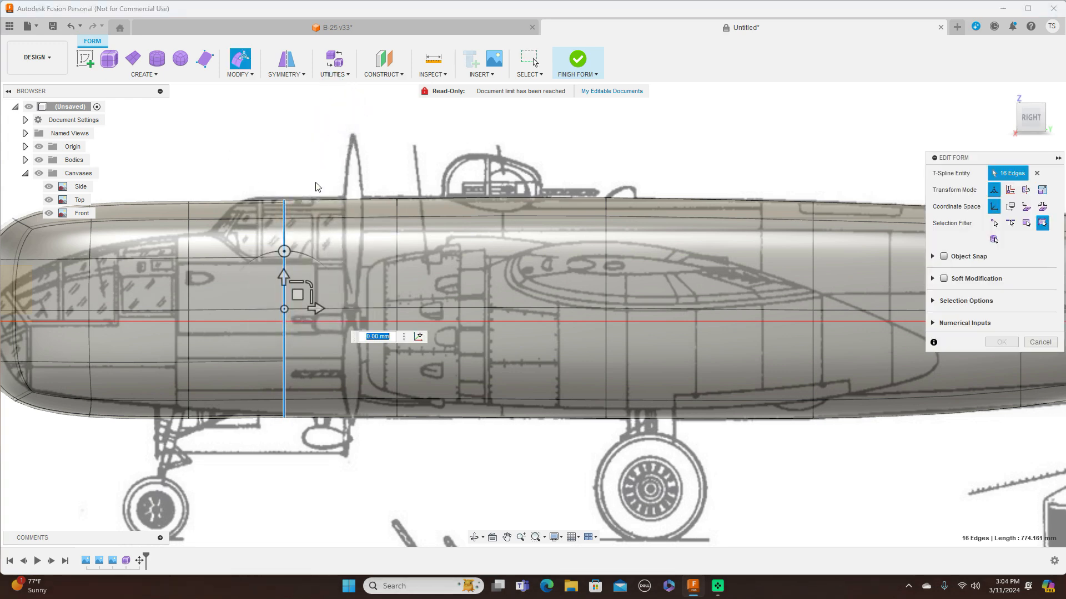
{"action": "left_click_drag", "start_coordinate": [310, 284], "coordinate": [311, 285]}
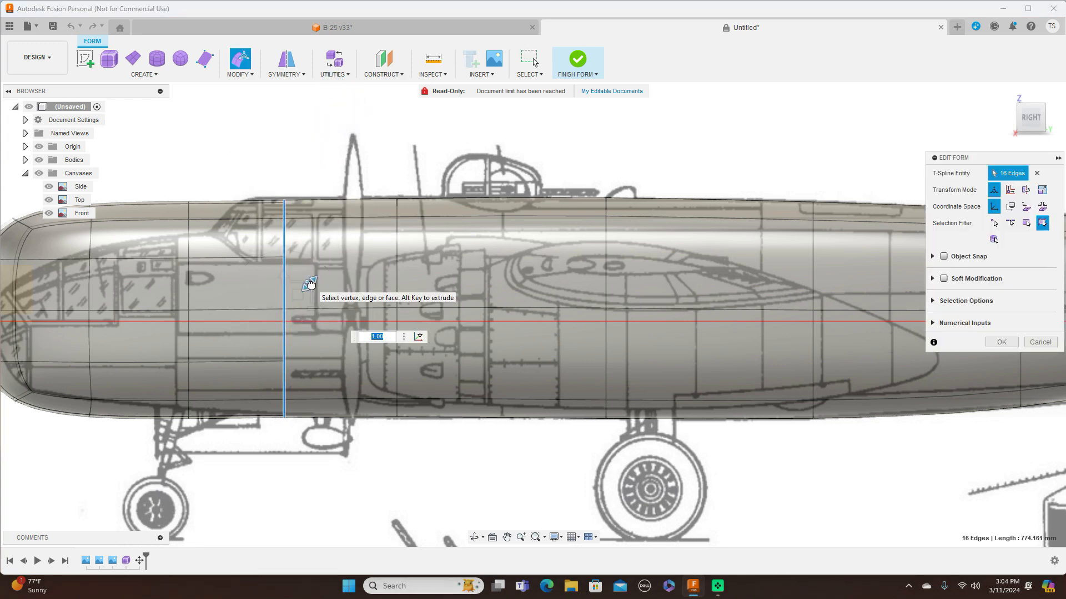
{"action": "left_click_drag", "start_coordinate": [298, 298], "coordinate": [298, 294]}
{"action": "scroll", "coordinate": [192, 211], "scroll_direction": "down", "scroll_amount": 4}
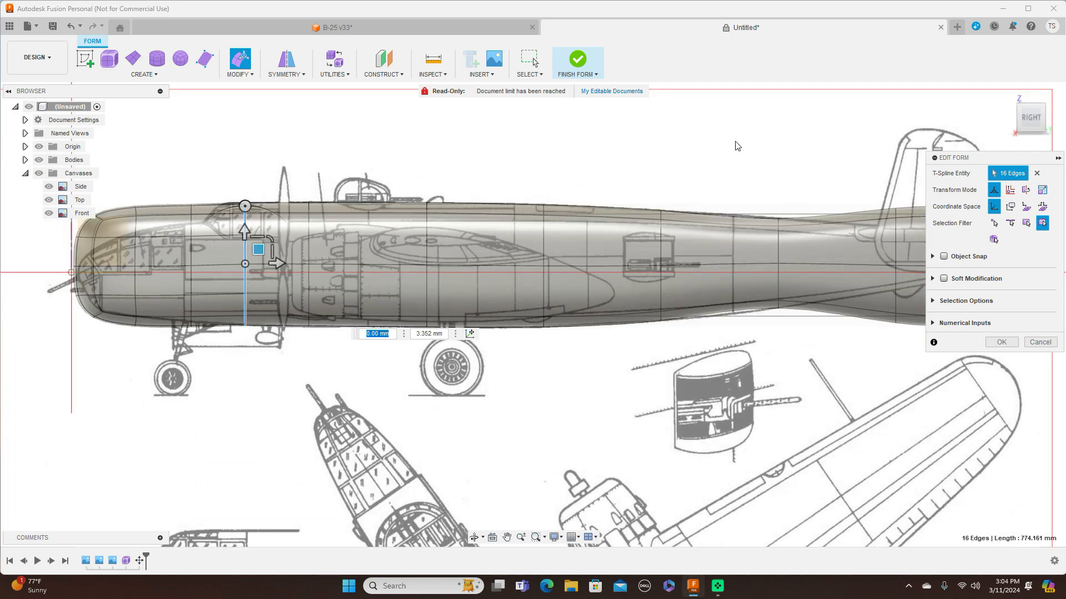
Delete the eight central faces at the front of the fuselage nose, two columns of four, working from the front view
{"action": "left_click", "coordinate": [1017, 118]}
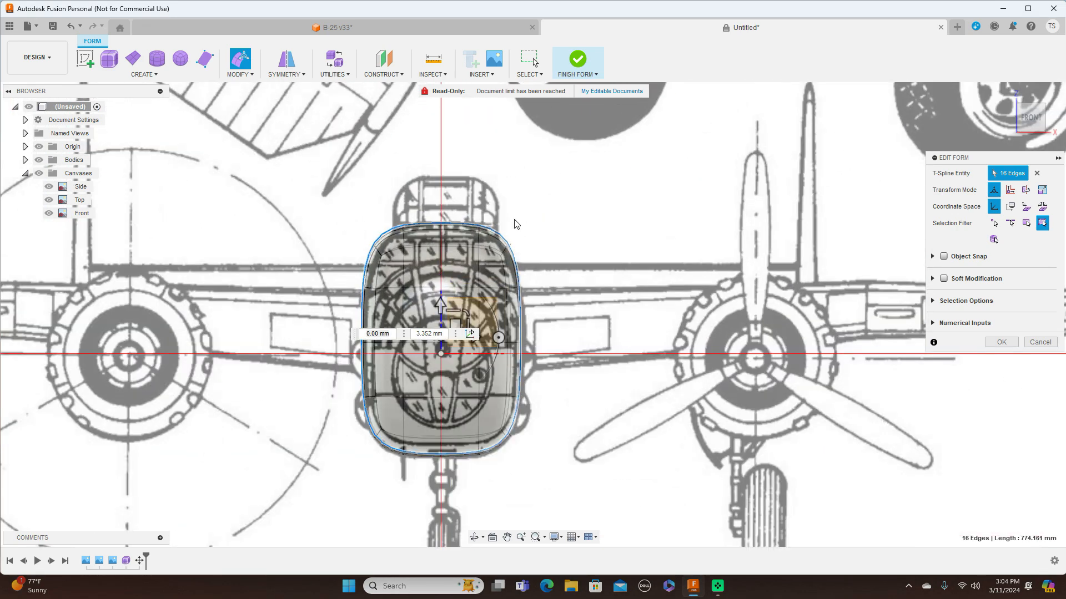
{"action": "scroll", "coordinate": [445, 309], "scroll_direction": "up", "scroll_amount": 2}
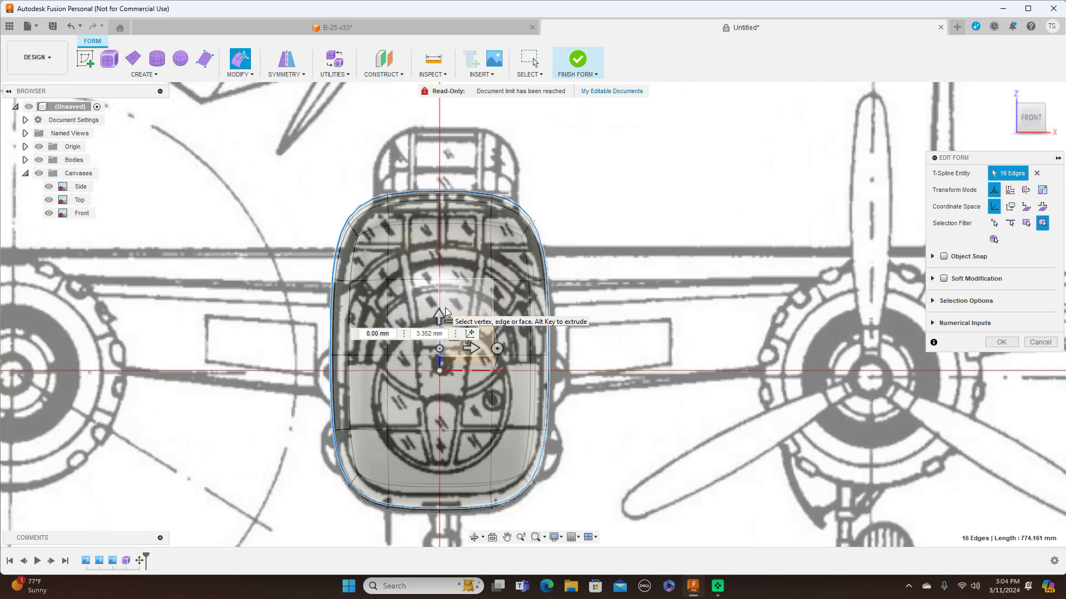
{"action": "scroll", "coordinate": [445, 307], "scroll_direction": "up", "scroll_amount": 2}
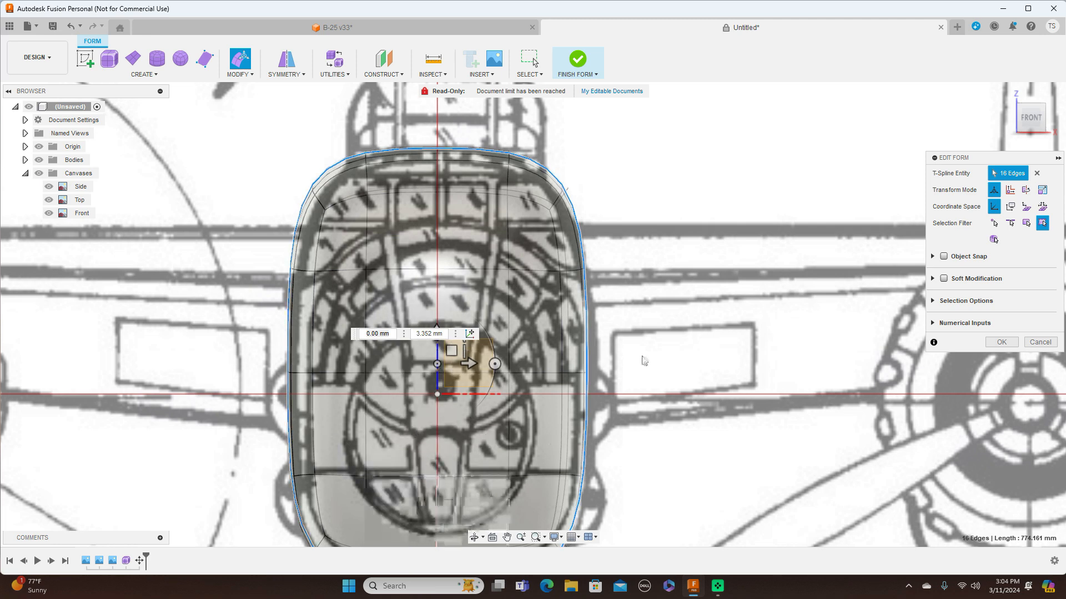
{"action": "left_click", "coordinate": [401, 218]}
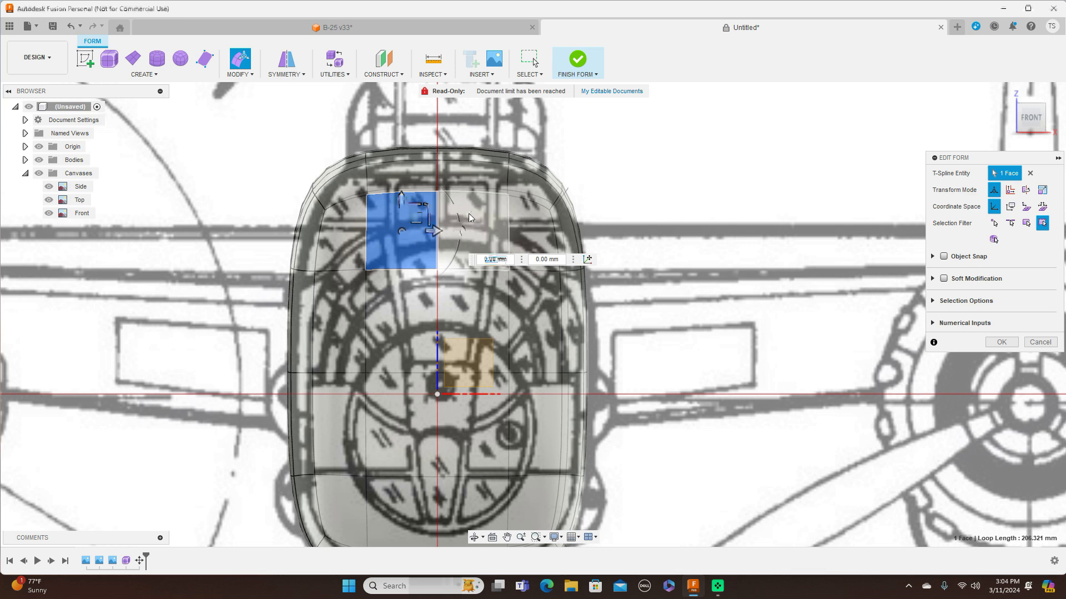
{"action": "left_click", "coordinate": [408, 325], "text": "shift"}
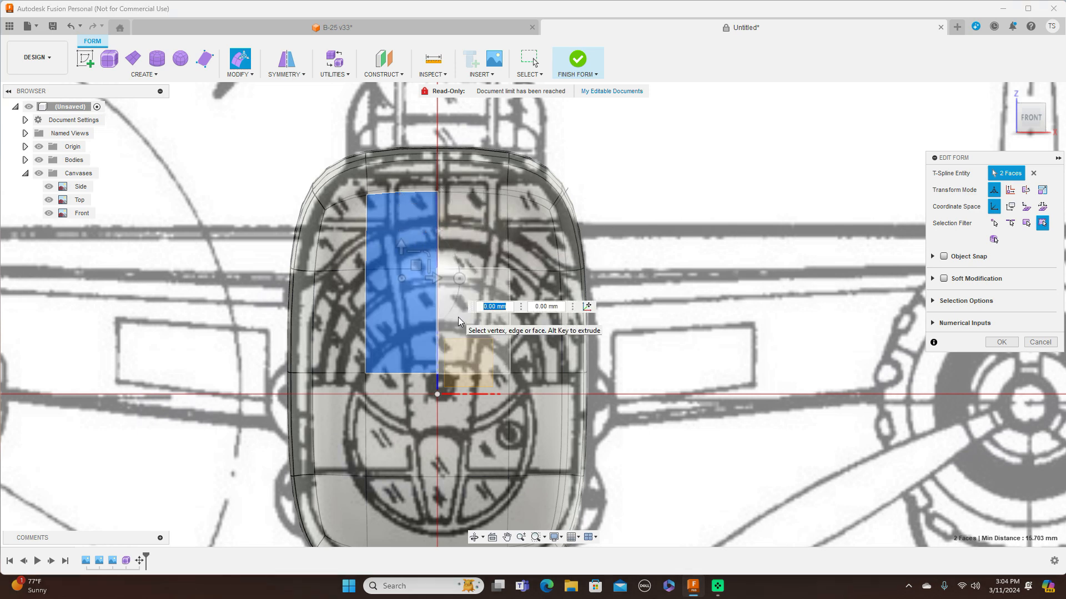
{"action": "left_click", "coordinate": [458, 317], "text": "shift"}
{"action": "left_click", "coordinate": [412, 411], "text": "shift"}
{"action": "left_click", "coordinate": [481, 423], "text": "shift"}
{"action": "left_click", "coordinate": [490, 244], "text": "shift"}
{"action": "scroll", "coordinate": [676, 294], "scroll_direction": "down", "scroll_amount": 2}
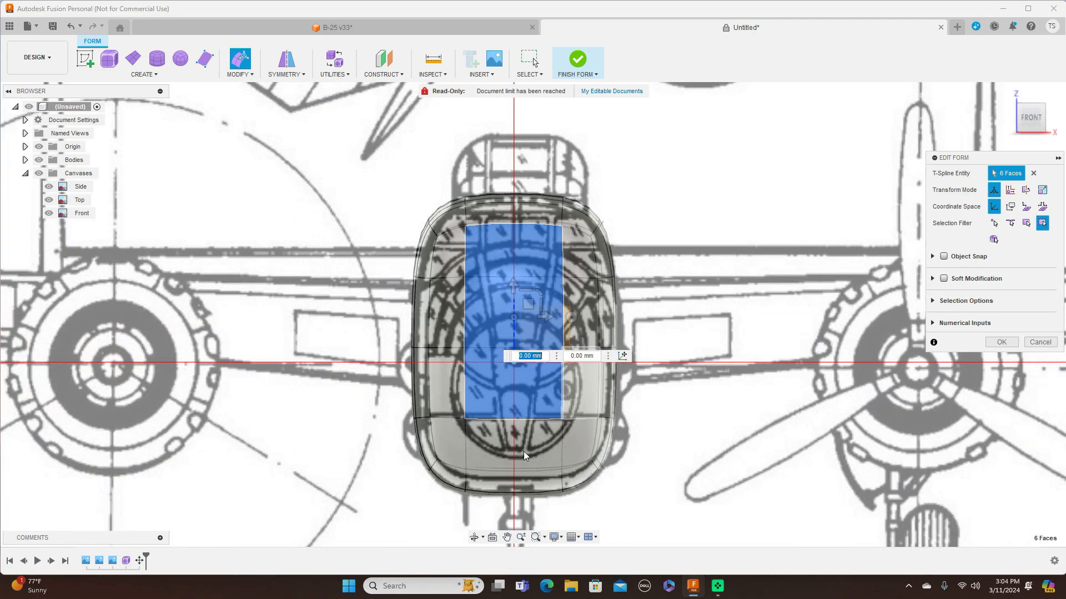
{"action": "left_click", "coordinate": [543, 443], "text": "shift"}
{"action": "left_click", "coordinate": [498, 439], "text": "shift"}
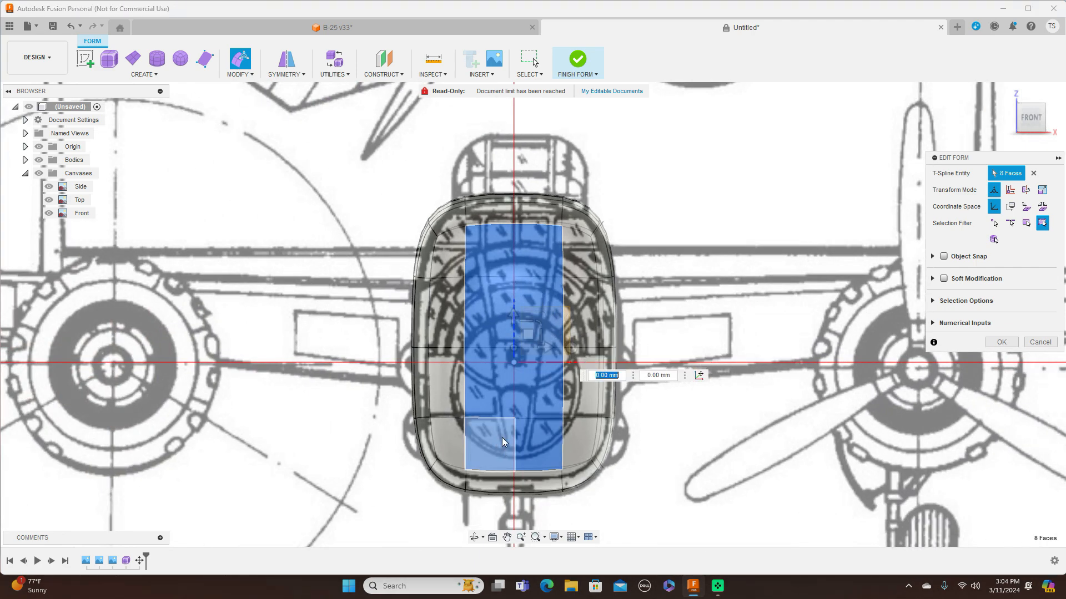
{"action": "right_click", "coordinate": [705, 200]}
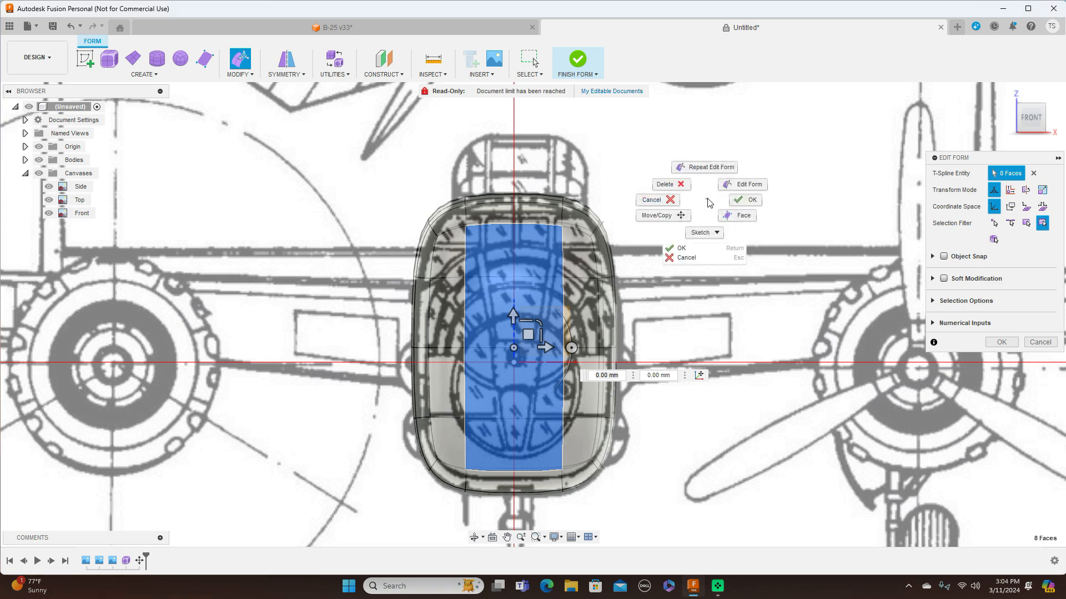
{"action": "left_click", "coordinate": [666, 185]}
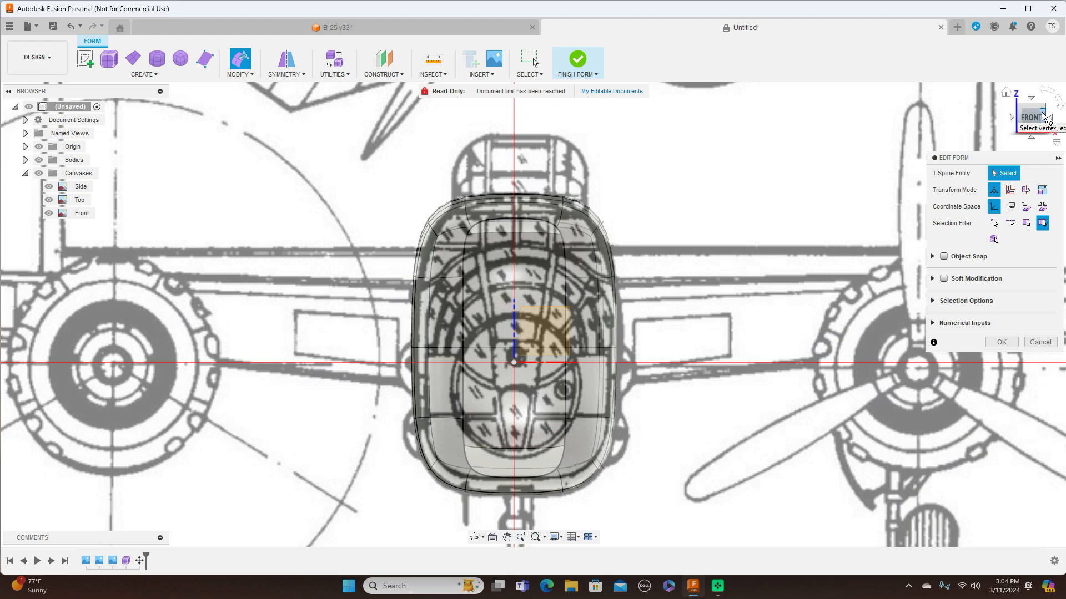
Examine the opened nose of the fuselage against the front-view blueprint
{"action": "left_click", "coordinate": [1048, 117]}
{"action": "left_click_drag", "start_coordinate": [1030, 118], "coordinate": [1044, 117]}
{"action": "left_click", "coordinate": [1038, 117]}
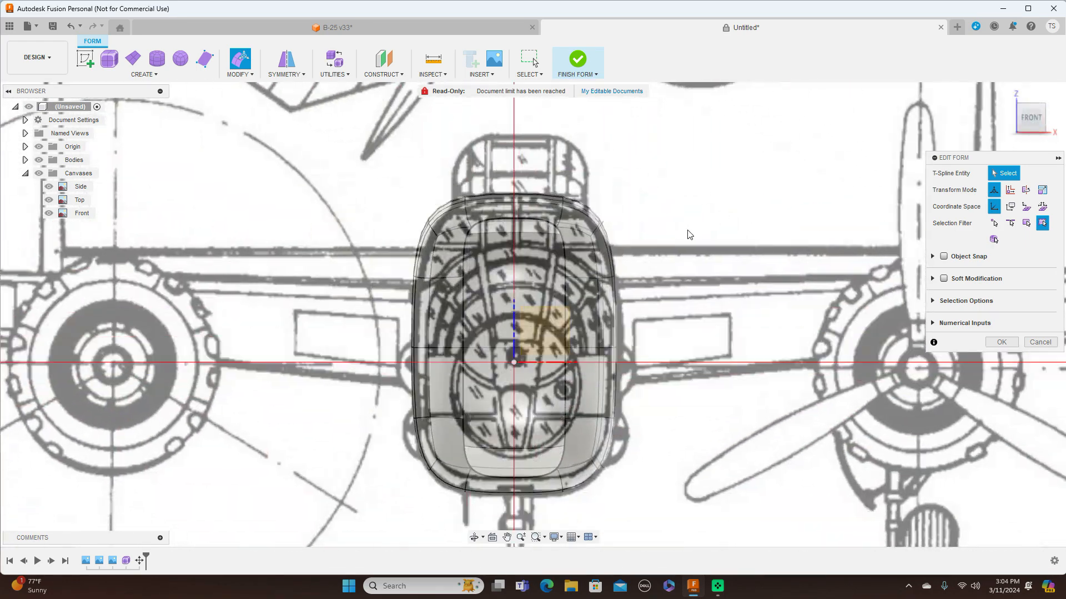
{"action": "scroll", "coordinate": [568, 237], "scroll_direction": "up", "scroll_amount": 5}
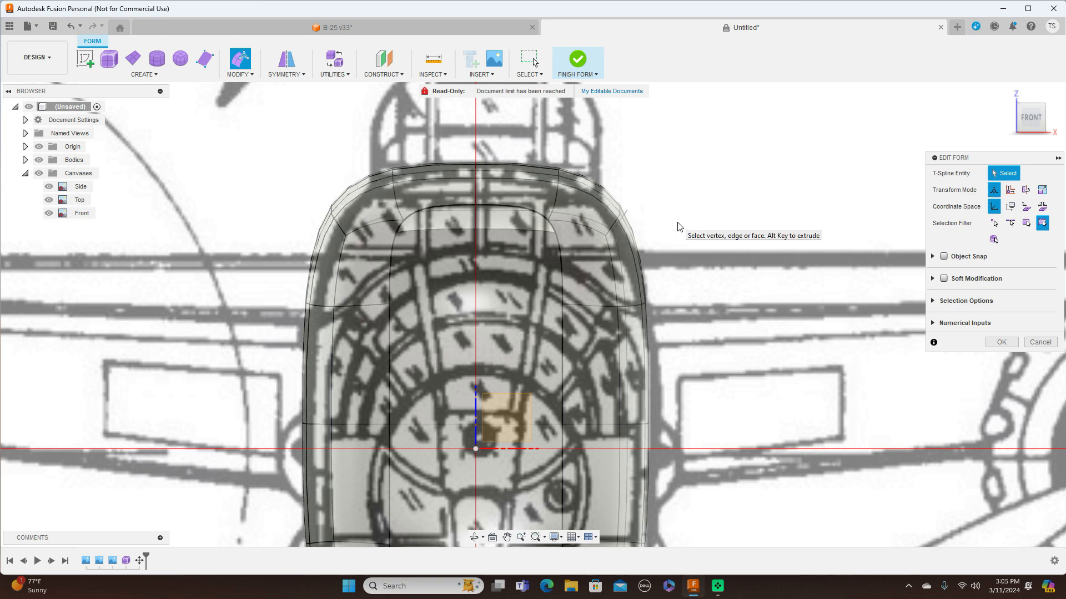
{"action": "scroll", "coordinate": [689, 227], "scroll_direction": "down", "scroll_amount": 3}
{"action": "scroll", "coordinate": [690, 227], "scroll_direction": "down", "scroll_amount": 2}
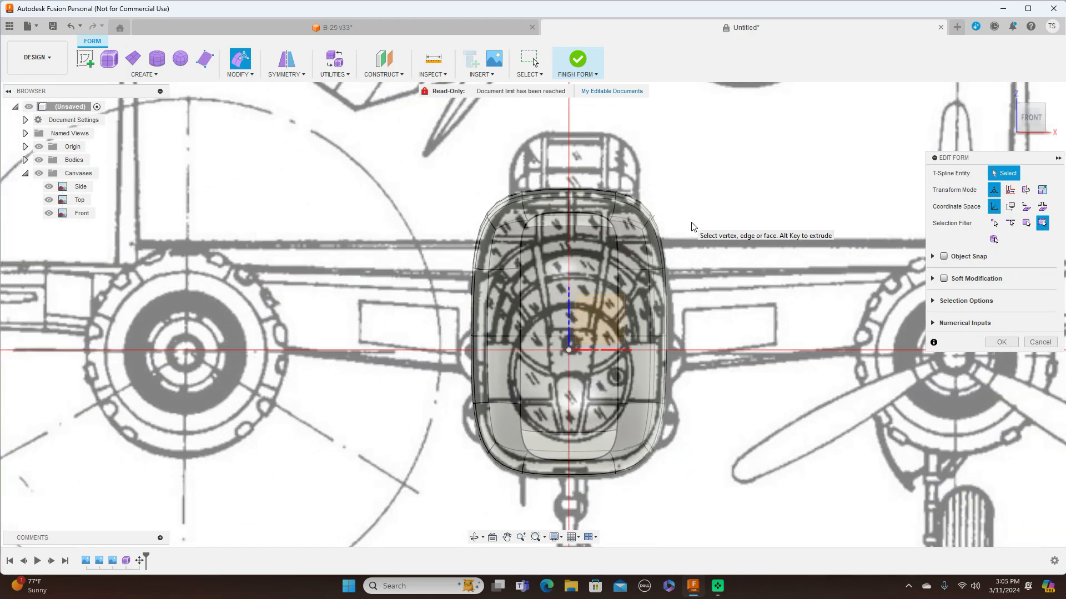
{"action": "scroll", "coordinate": [673, 221], "scroll_direction": "up", "scroll_amount": 1}
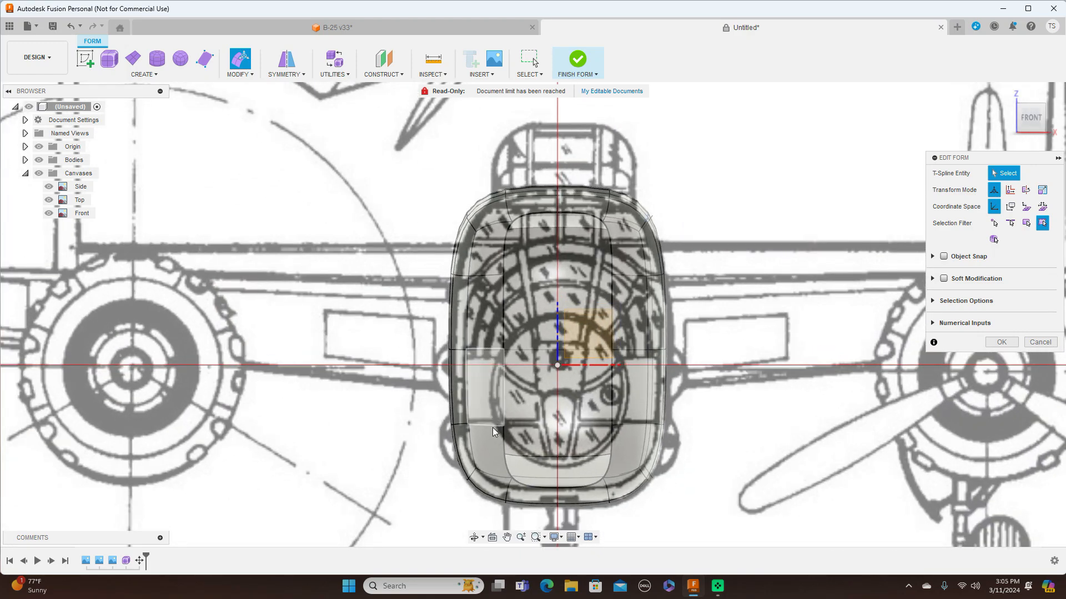
Select the faces in the two rings around the nose opening, along one side, the underside and the lower opposite side
{"action": "left_click", "coordinate": [492, 458]}
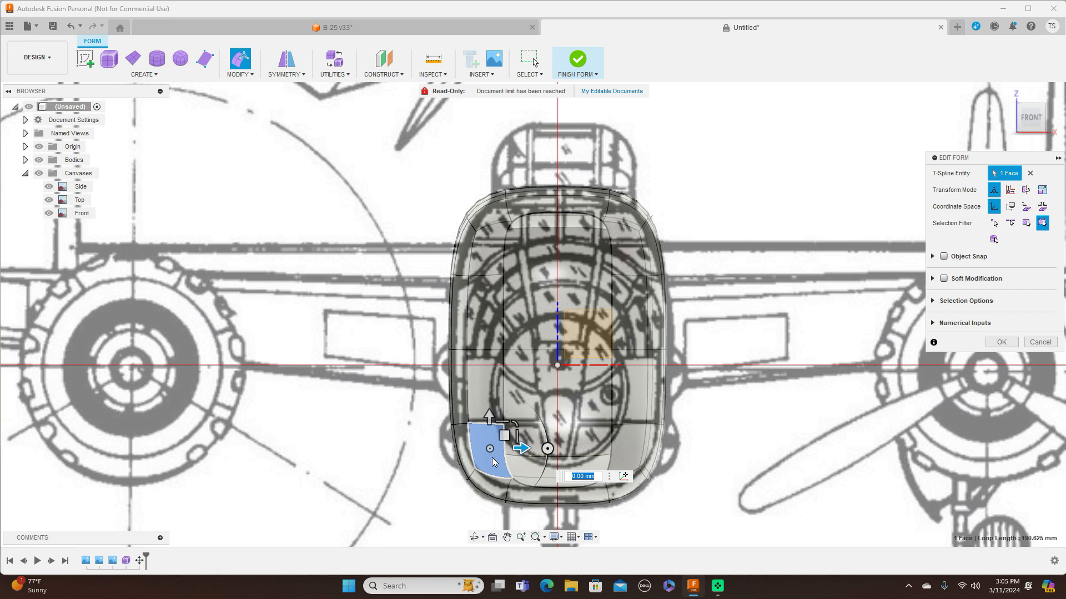
{"action": "left_click", "coordinate": [490, 402], "text": "shift"}
{"action": "left_click", "coordinate": [484, 322], "text": "shift"}
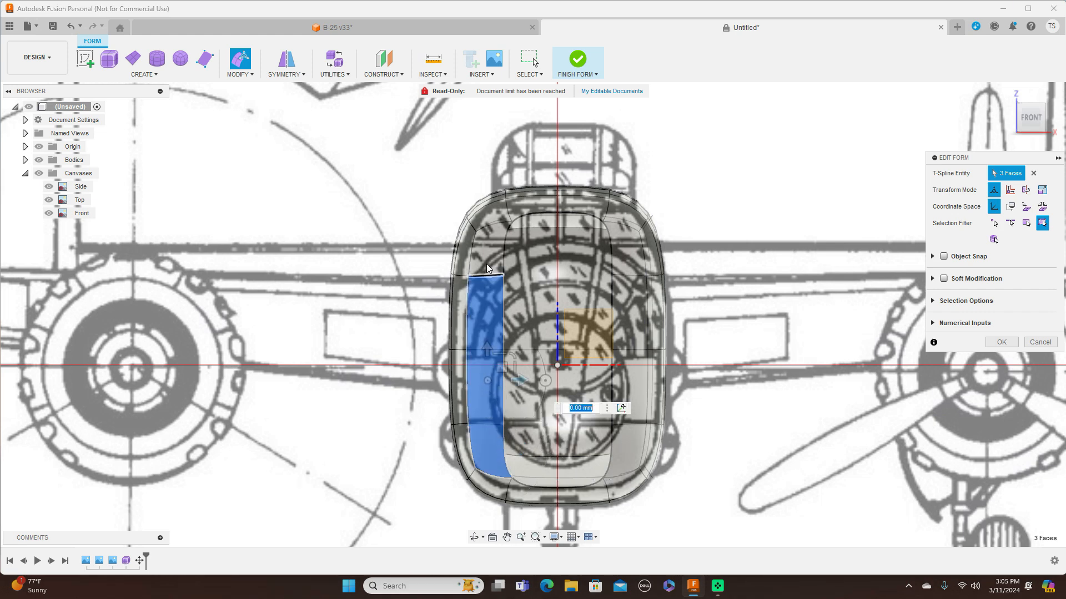
{"action": "left_click", "coordinate": [487, 255], "text": "shift"}
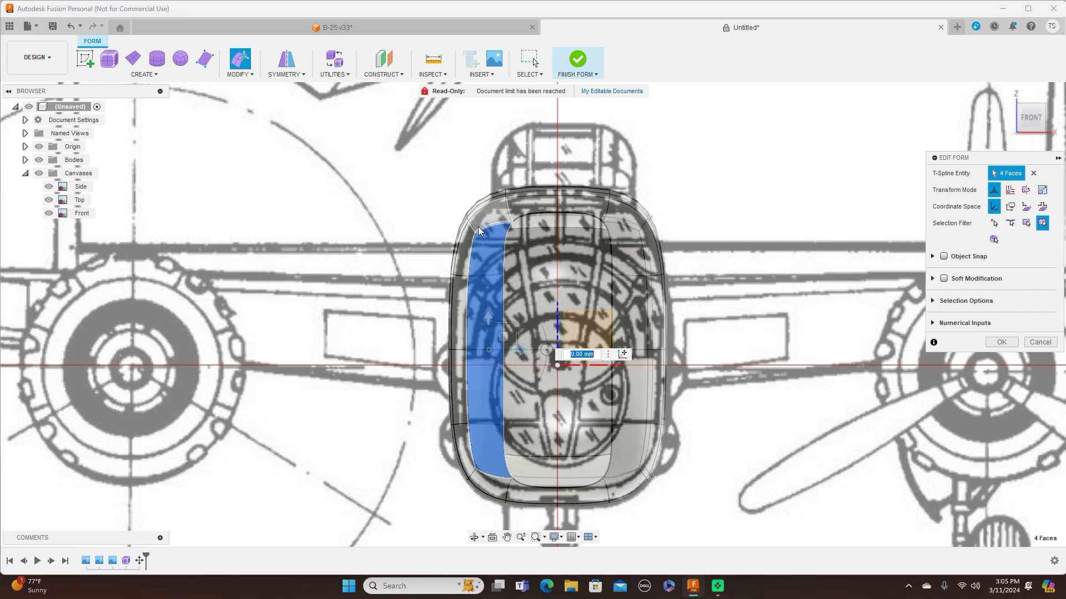
{"action": "left_click", "coordinate": [490, 217], "text": "shift"}
{"action": "left_click", "coordinate": [462, 245], "text": "shift"}
{"action": "left_click", "coordinate": [460, 328], "text": "shift"}
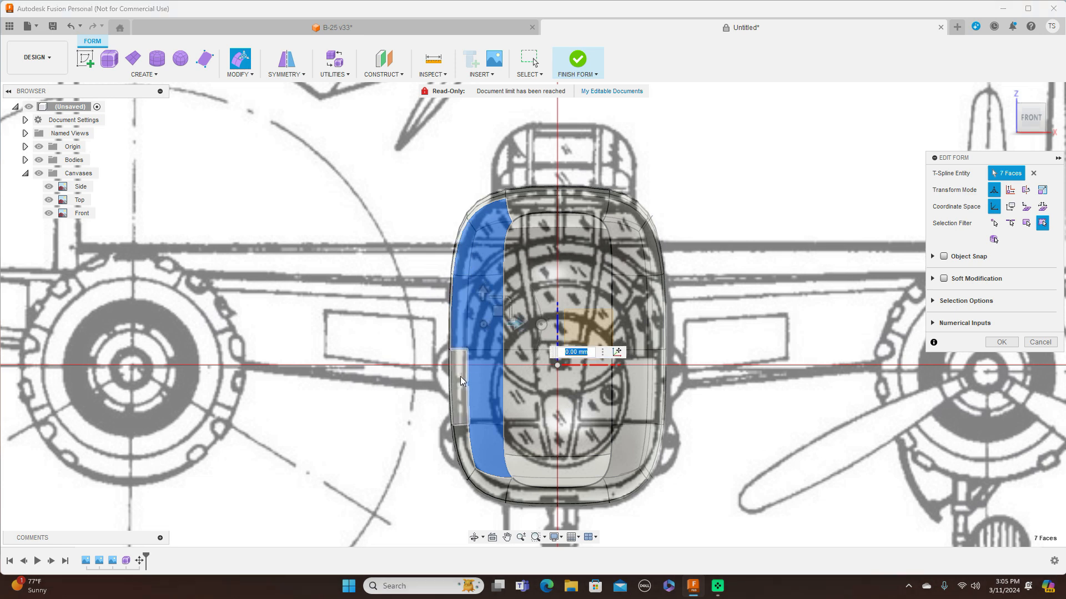
{"action": "left_click", "coordinate": [466, 429], "text": "shift"}
{"action": "left_click", "coordinate": [464, 453], "text": "shift"}
{"action": "left_click", "coordinate": [491, 488], "text": "shift"}
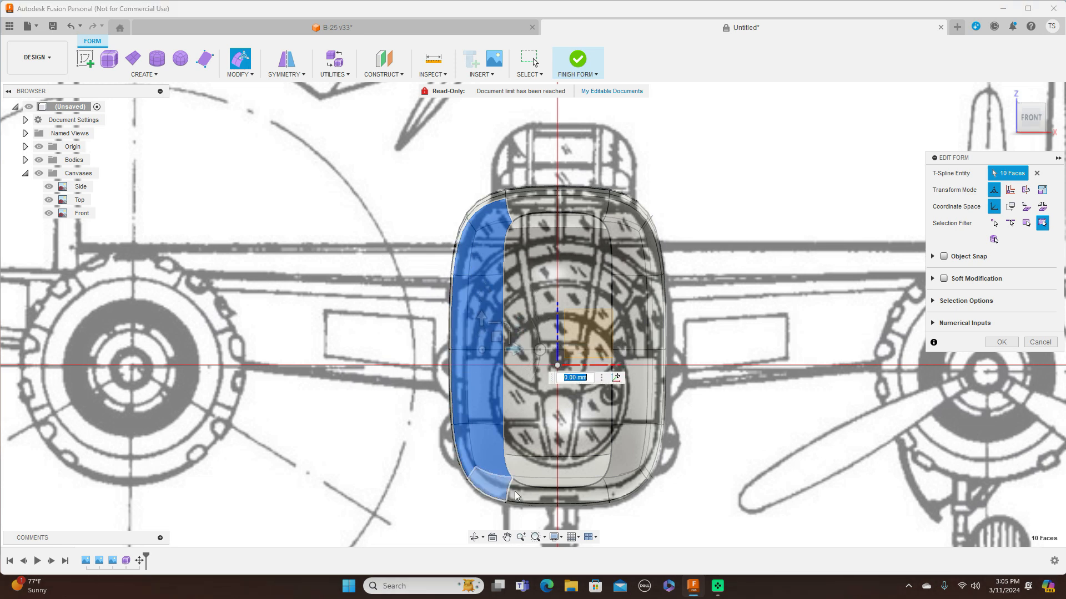
{"action": "left_click", "coordinate": [530, 500], "text": "shift"}
{"action": "left_click", "coordinate": [600, 502], "text": "shift"}
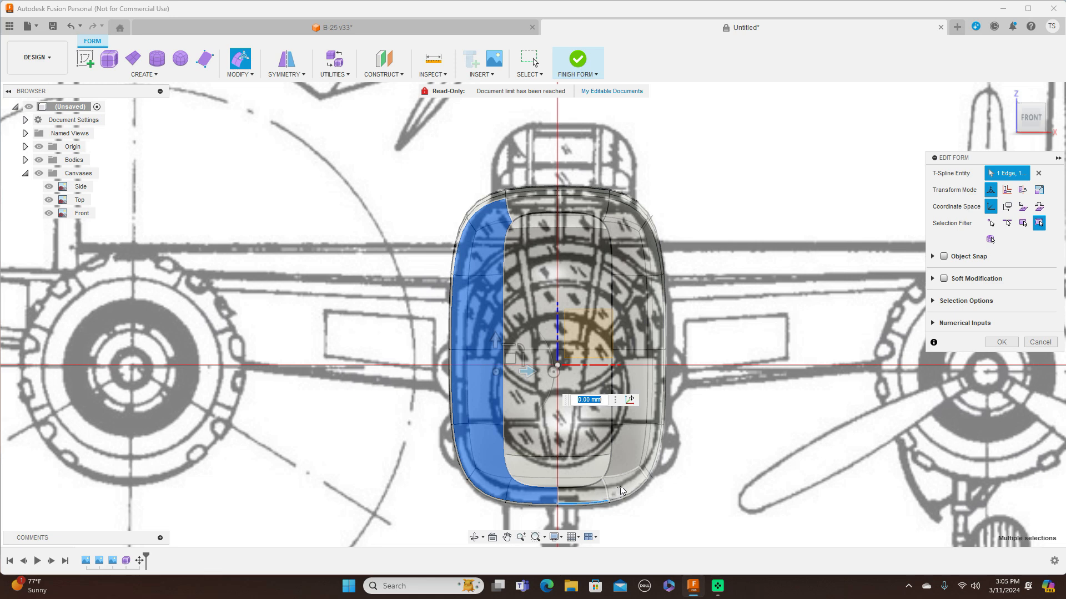
{"action": "left_click", "coordinate": [599, 495], "text": "shift"}
{"action": "left_click", "coordinate": [635, 482], "text": "shift"}
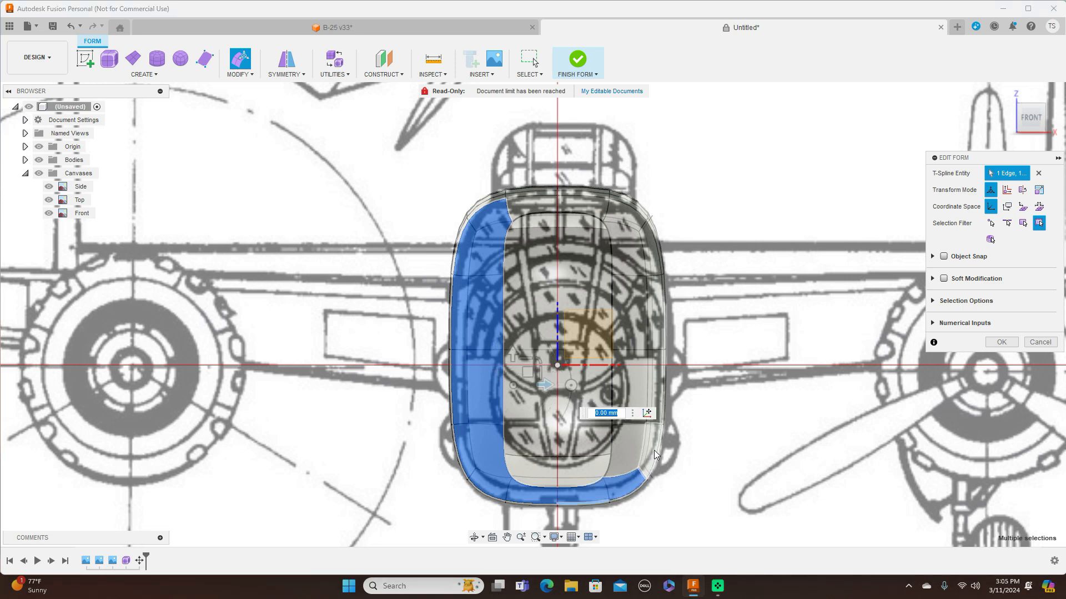
{"action": "left_click", "coordinate": [655, 458], "text": "shift"}
{"action": "left_click", "coordinate": [642, 443], "text": "shift"}
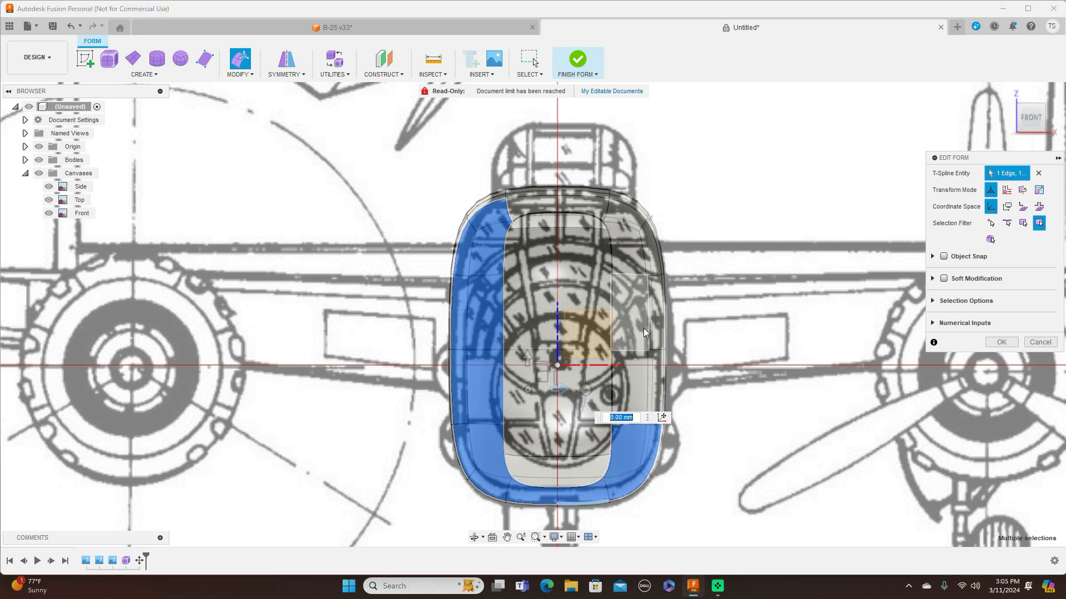
Add the remaining faces around the nose opening to the selection and delete the whole ring of front faces
{"action": "left_click", "coordinate": [644, 332], "text": "shift"}
{"action": "left_click", "coordinate": [658, 373], "text": "shift"}
{"action": "left_click", "coordinate": [658, 324], "text": "shift"}
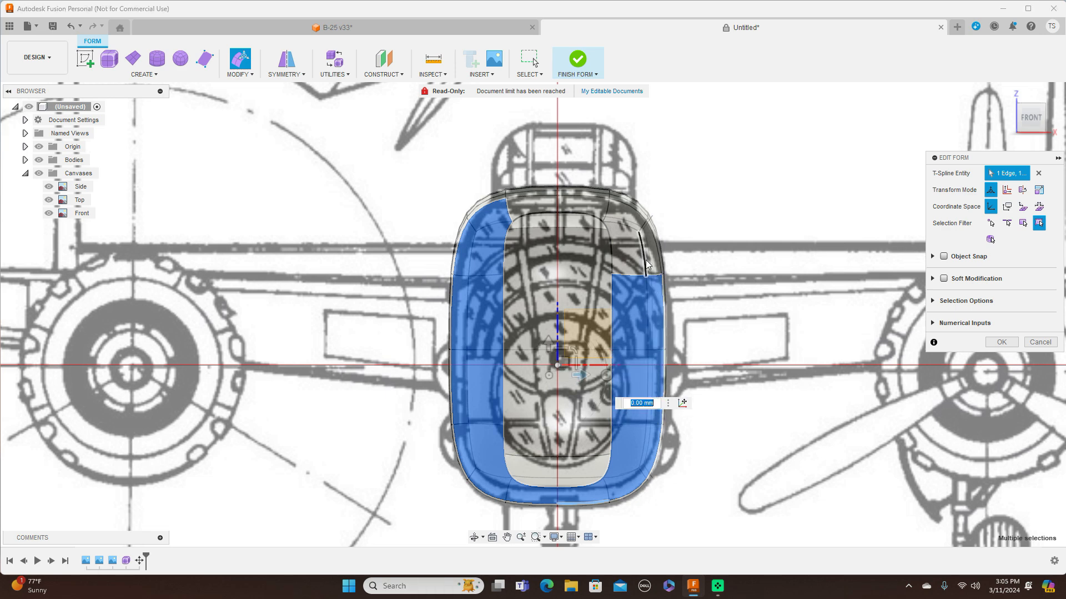
{"action": "left_click", "coordinate": [651, 245], "text": "shift"}
{"action": "left_click", "coordinate": [629, 248], "text": "shift"}
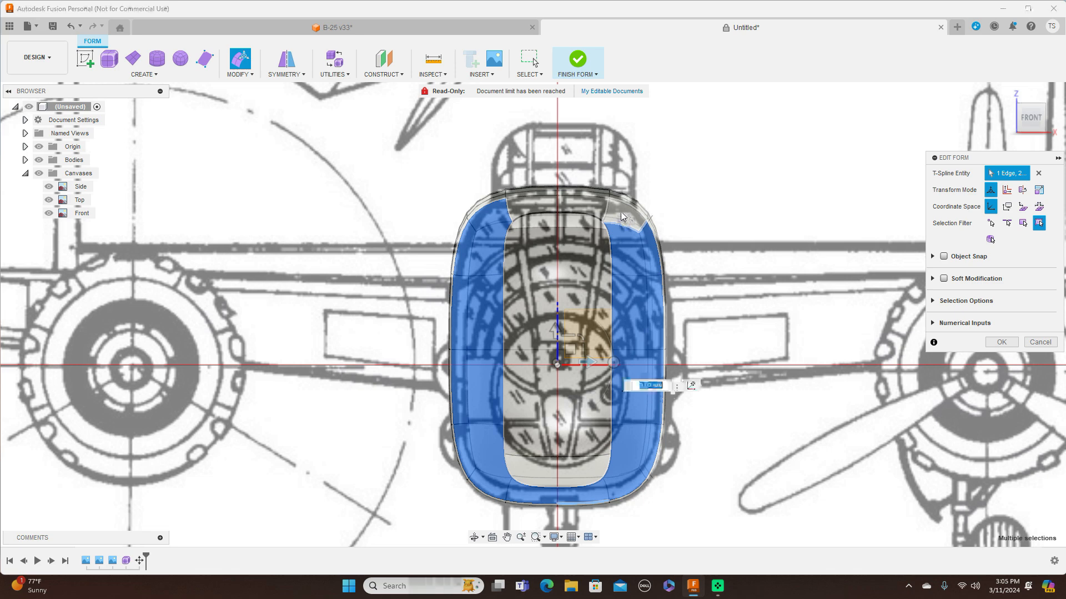
{"action": "left_click", "coordinate": [582, 202], "text": "shift"}
{"action": "left_click", "coordinate": [535, 202], "text": "shift"}
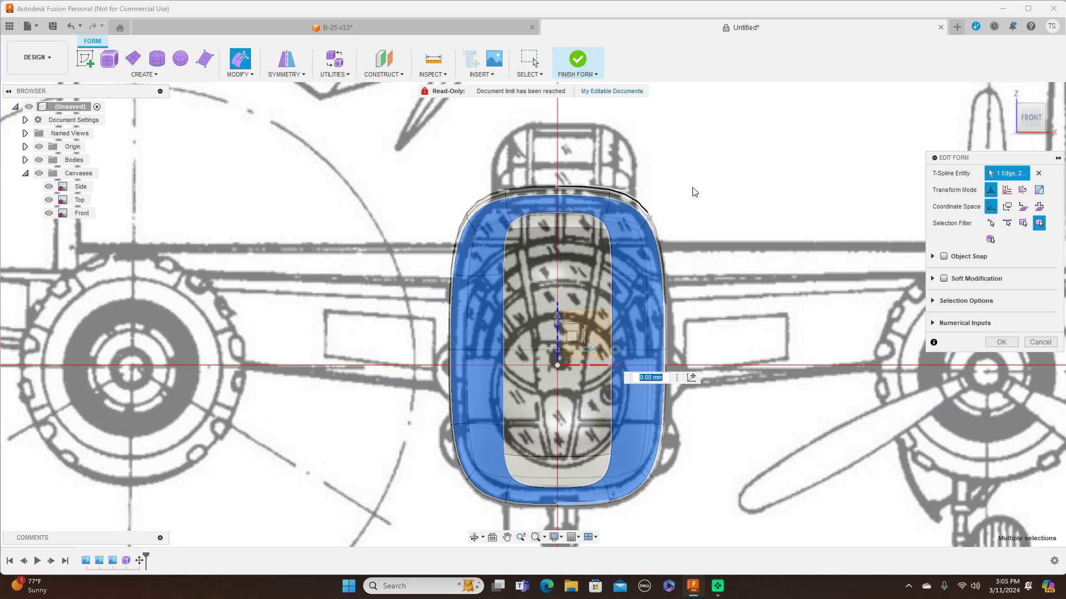
{"action": "right_click", "coordinate": [700, 188]}
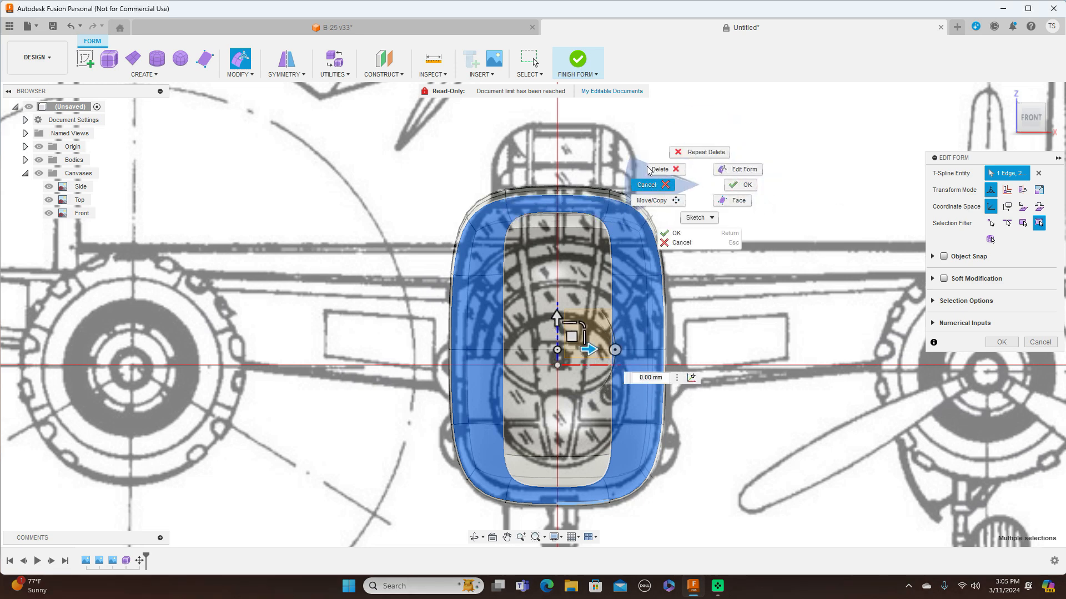
{"action": "left_click", "coordinate": [1039, 173]}
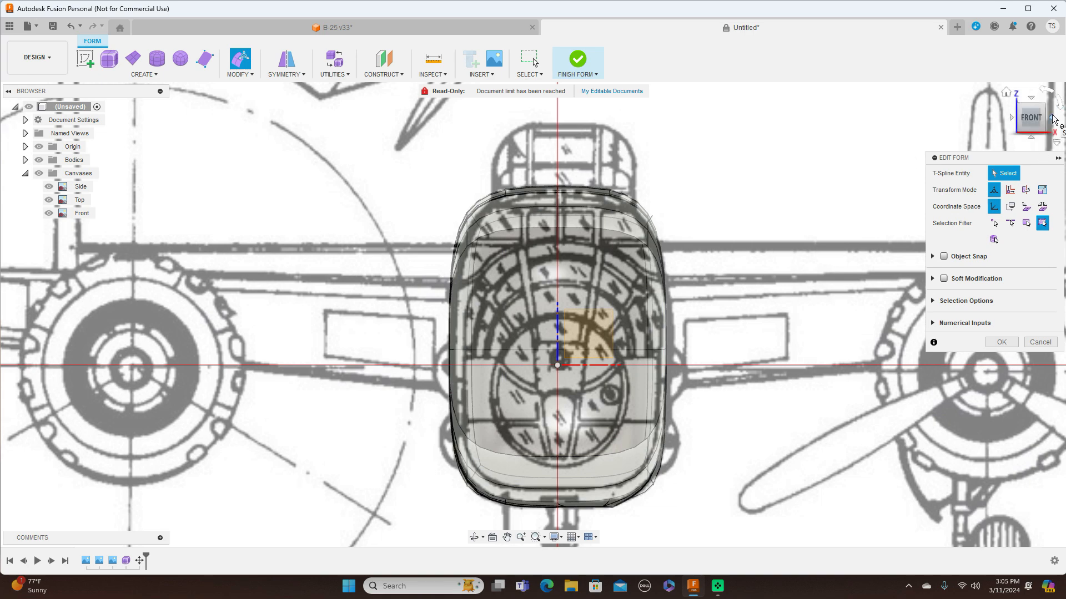
Delete the four end-cap faces at the tail end of the fuselage
{"action": "scroll", "coordinate": [755, 205], "scroll_direction": "down", "scroll_amount": 6}
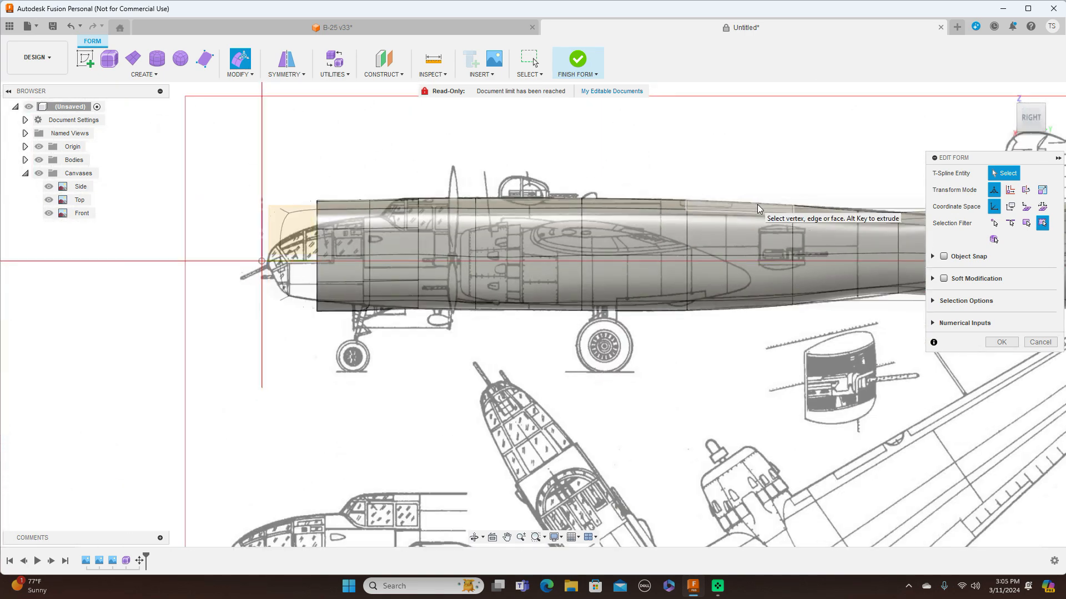
{"action": "middle_click_drag", "start_coordinate": [818, 370], "coordinate": [474, 333]}
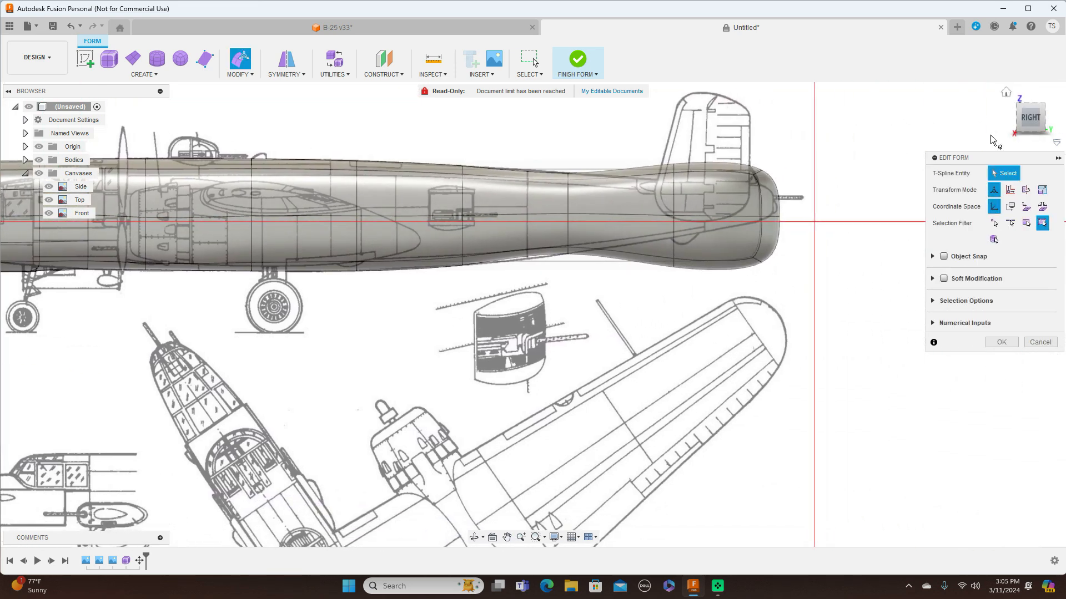
{"action": "scroll", "coordinate": [724, 241], "scroll_direction": "up", "scroll_amount": 4}
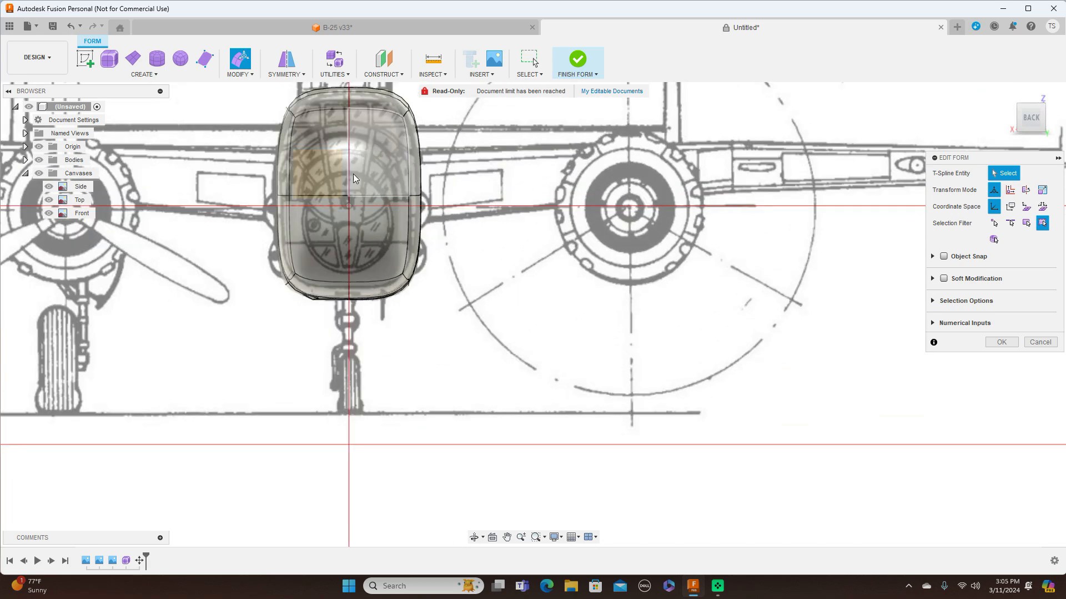
{"action": "left_click", "coordinate": [326, 148]}
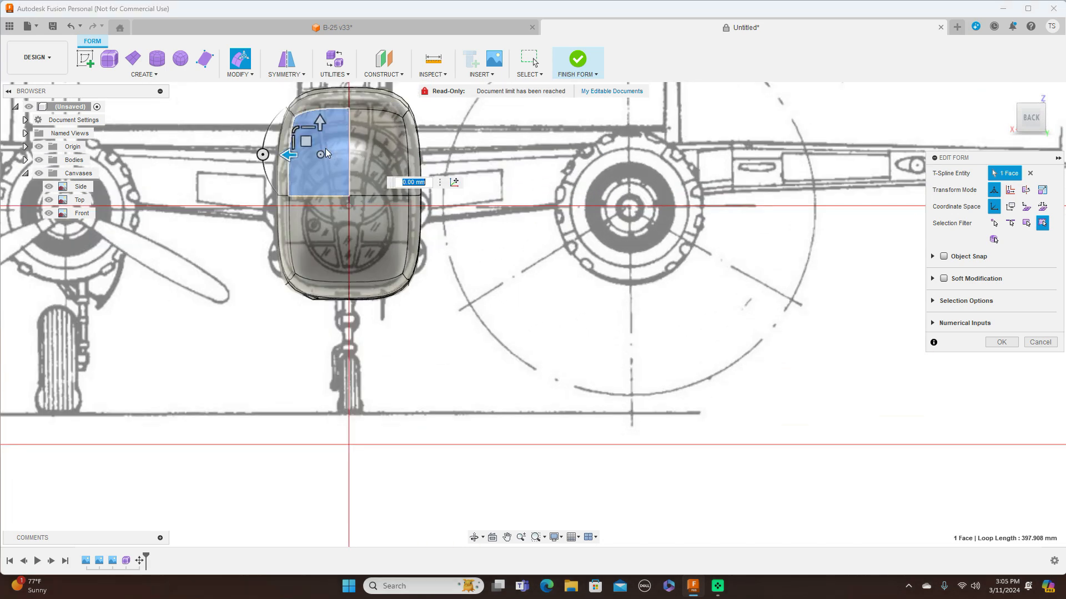
{"action": "left_click", "coordinate": [364, 148], "text": "shift"}
{"action": "left_click", "coordinate": [312, 214], "text": "shift"}
{"action": "left_click", "coordinate": [358, 219], "text": "shift"}
{"action": "right_click", "coordinate": [542, 271]}
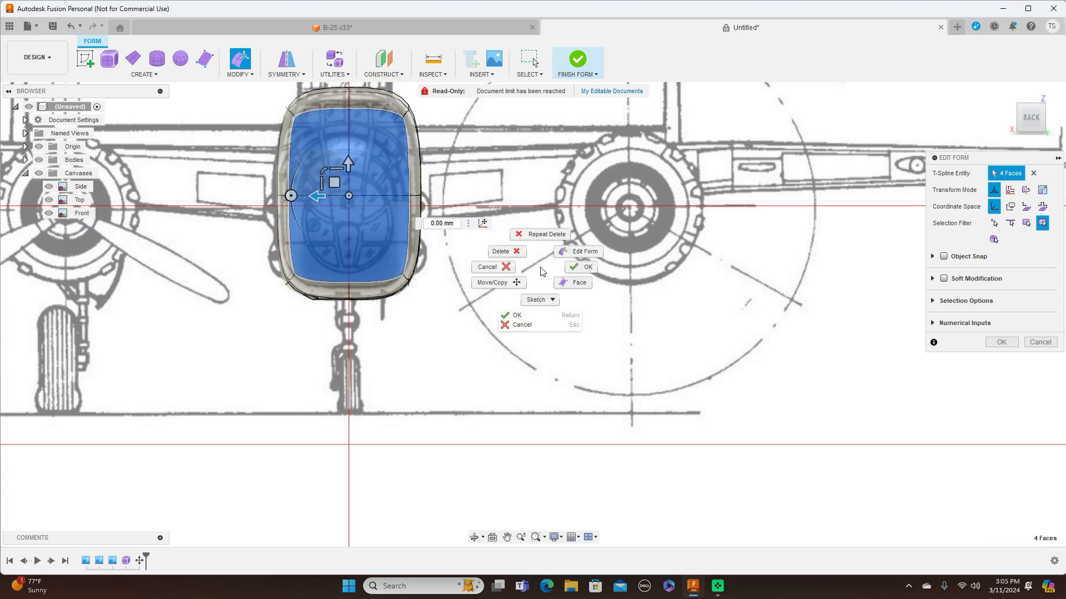
{"action": "left_click", "coordinate": [502, 252]}
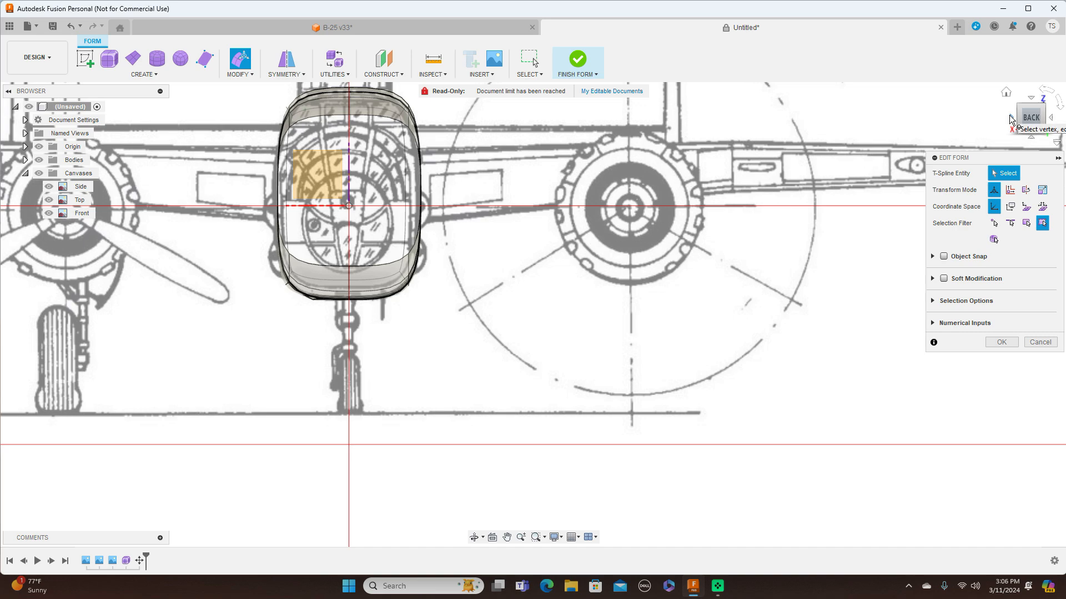
{"action": "left_click", "coordinate": [1011, 117]}
{"action": "scroll", "coordinate": [460, 328], "scroll_direction": "down", "scroll_amount": 5}
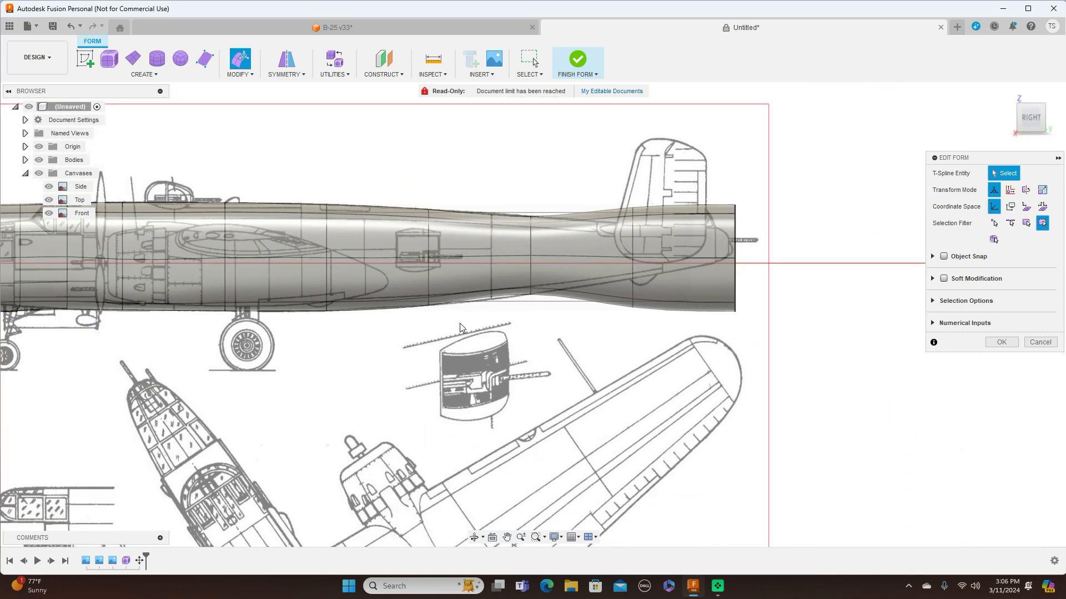
{"action": "middle_click_drag", "start_coordinate": [368, 368], "coordinate": [545, 372]}
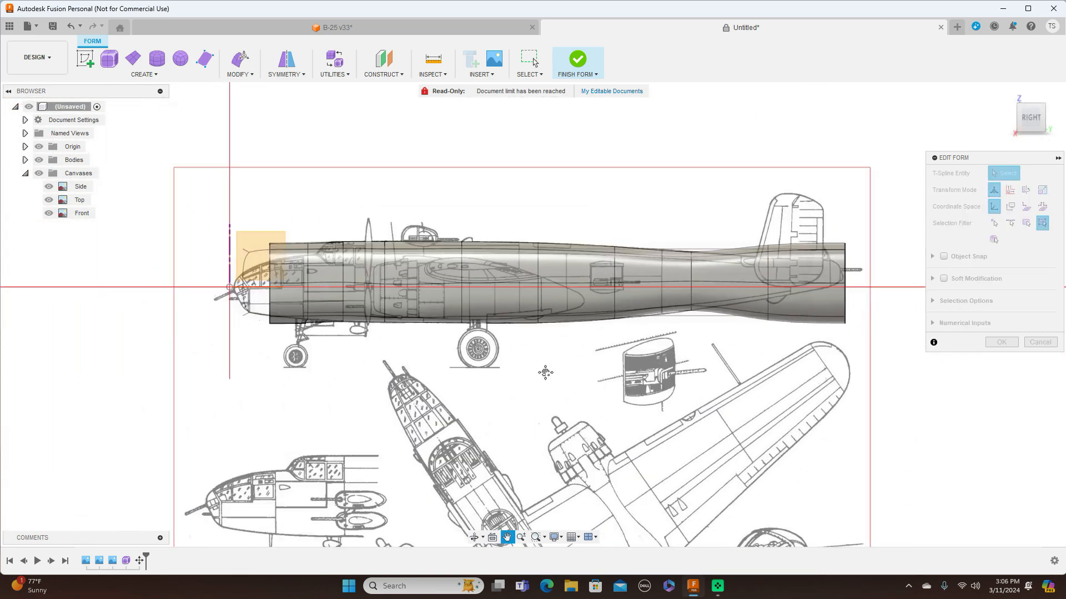
{"action": "scroll", "coordinate": [551, 379], "scroll_direction": "up", "scroll_amount": 4}
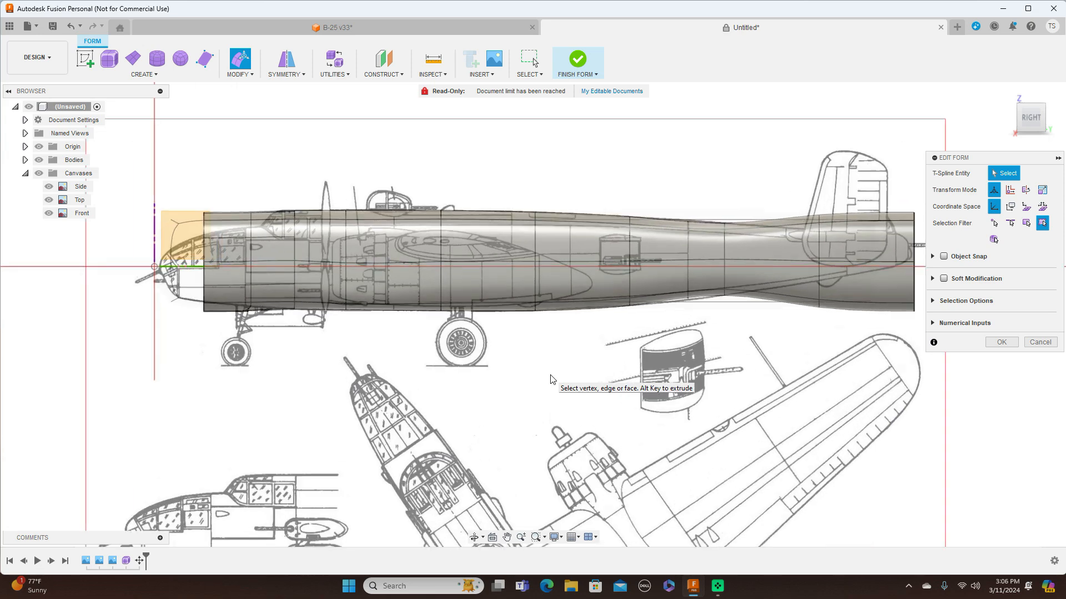
{"action": "scroll", "coordinate": [520, 401], "scroll_direction": "up", "scroll_amount": 1}
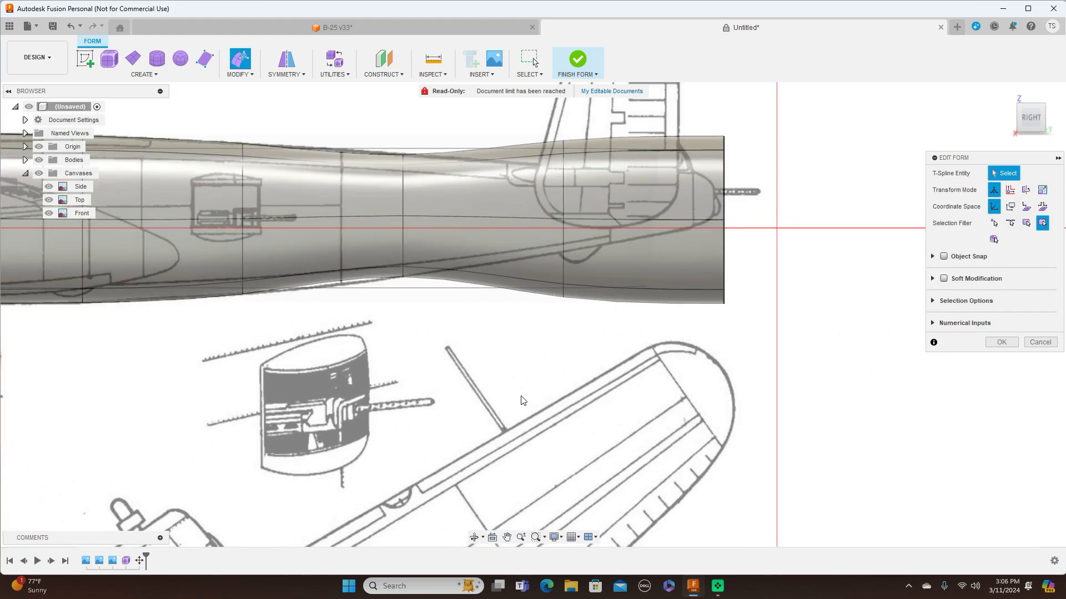
{"action": "double_click", "coordinate": [563, 185]}
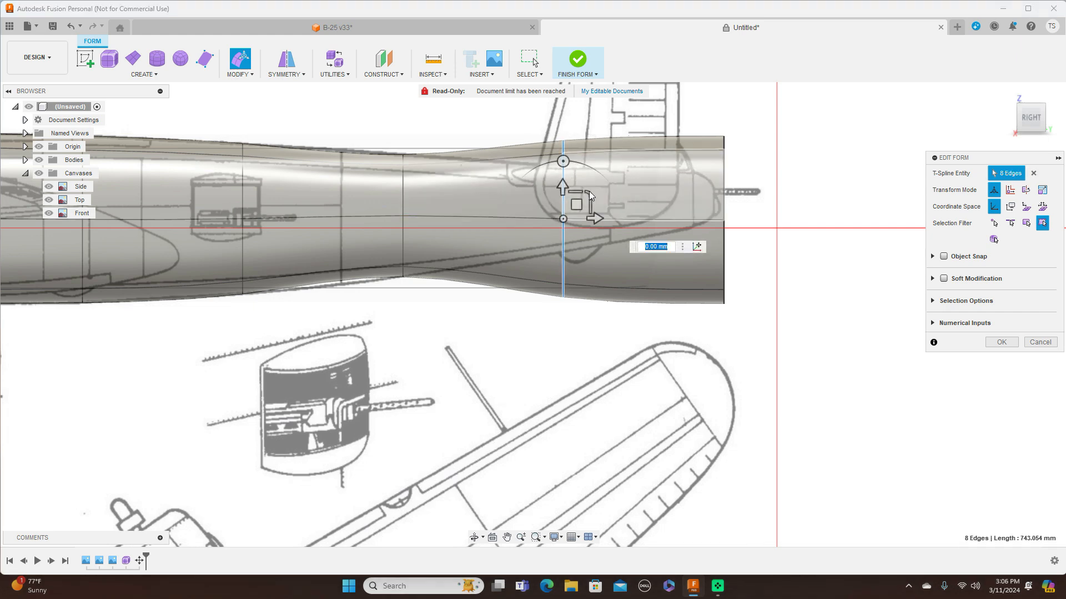
{"action": "left_click", "coordinate": [589, 189]}
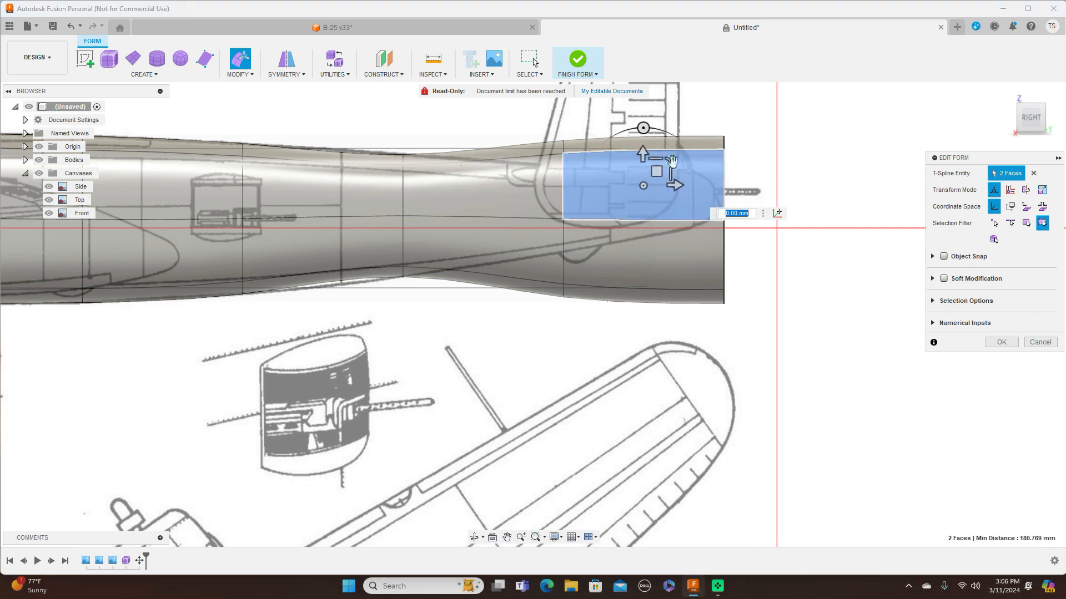
{"action": "left_click_drag", "start_coordinate": [669, 161], "coordinate": [656, 170]}
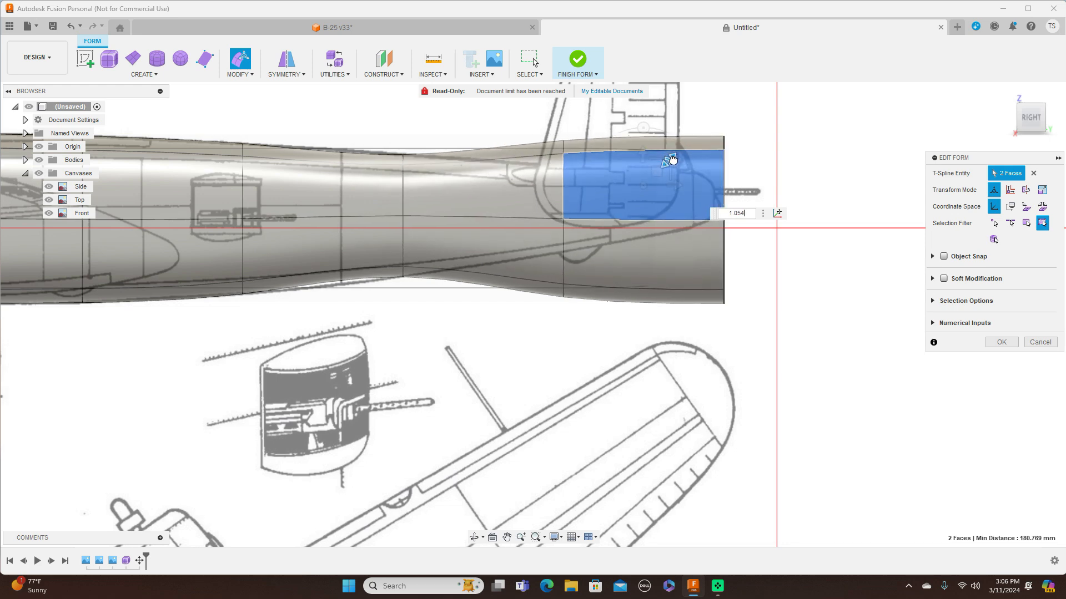
{"action": "key", "text": "ctrl+z"}
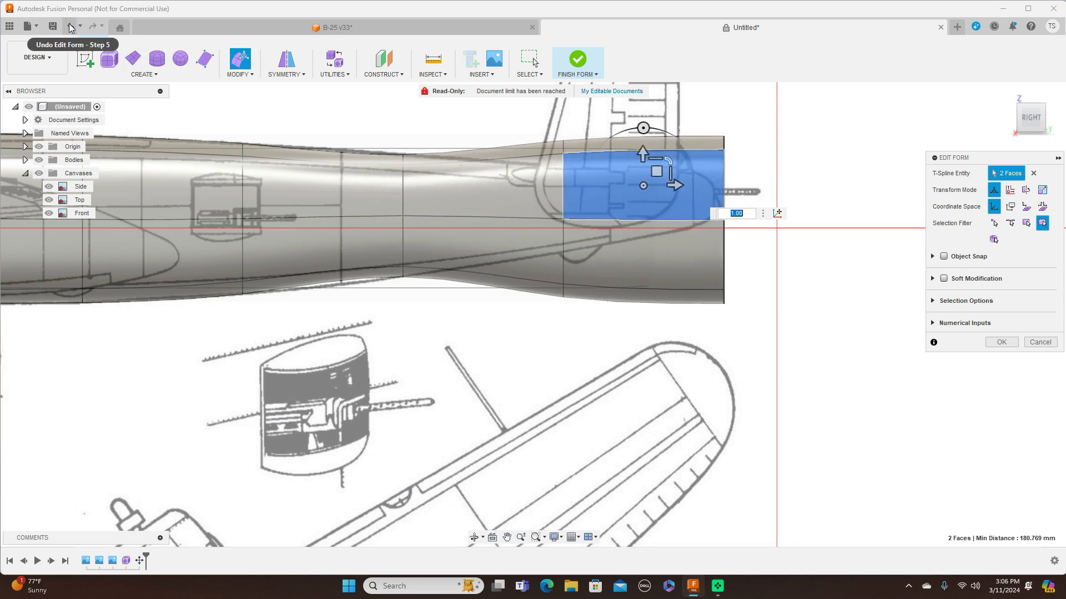
Scale the edge loop beneath the tail fin to about 0.54 and the open rear edge loop to about 0.33
{"action": "double_click", "coordinate": [563, 232]}
{"action": "left_click_drag", "start_coordinate": [589, 193], "coordinate": [570, 199]}
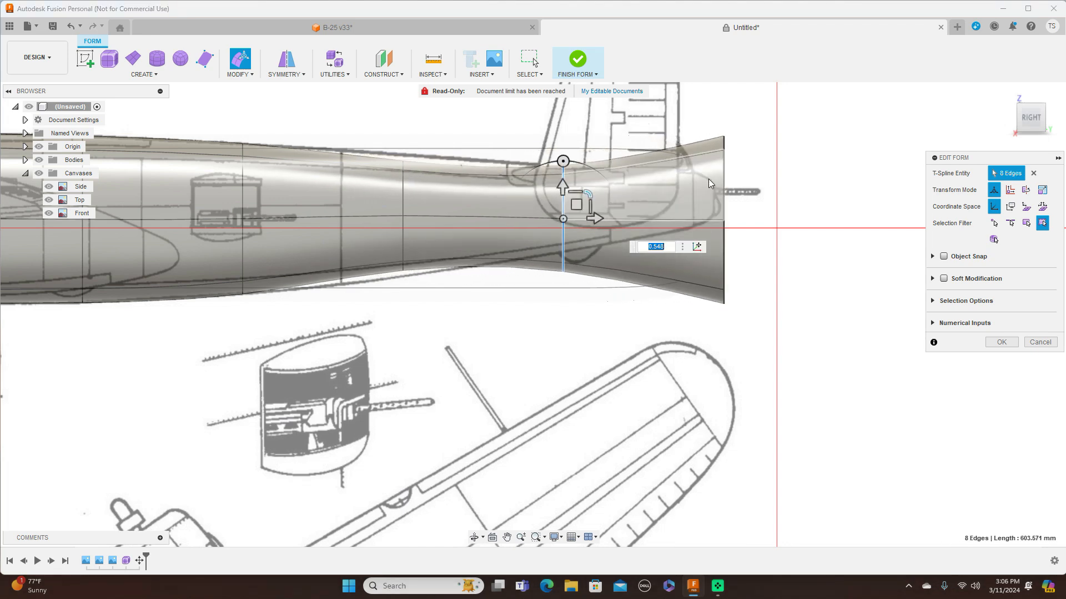
{"action": "double_click", "coordinate": [723, 183]}
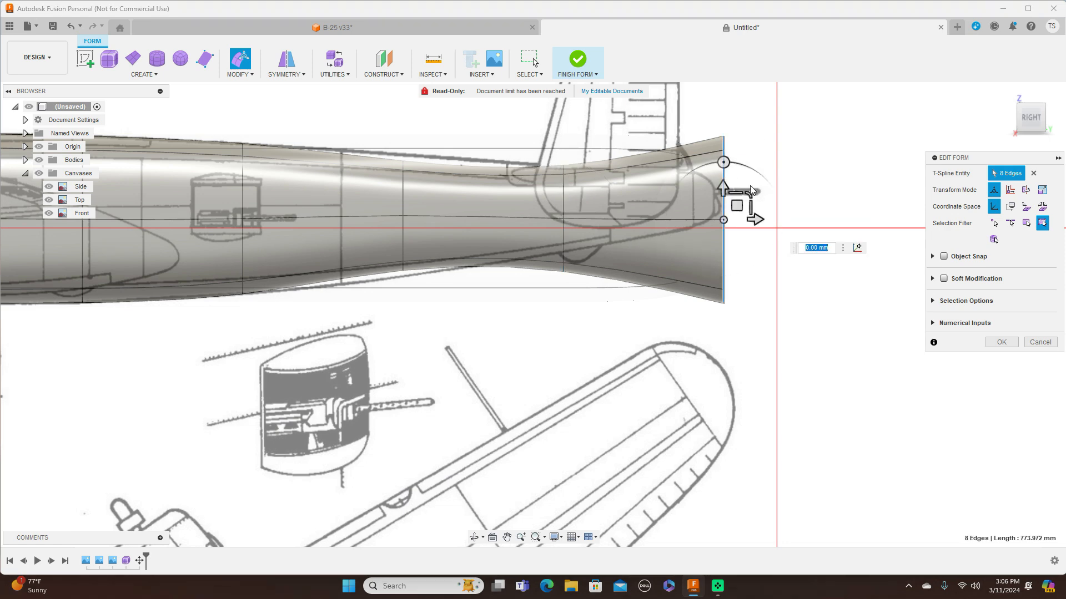
{"action": "left_click_drag", "start_coordinate": [749, 193], "coordinate": [716, 207]}
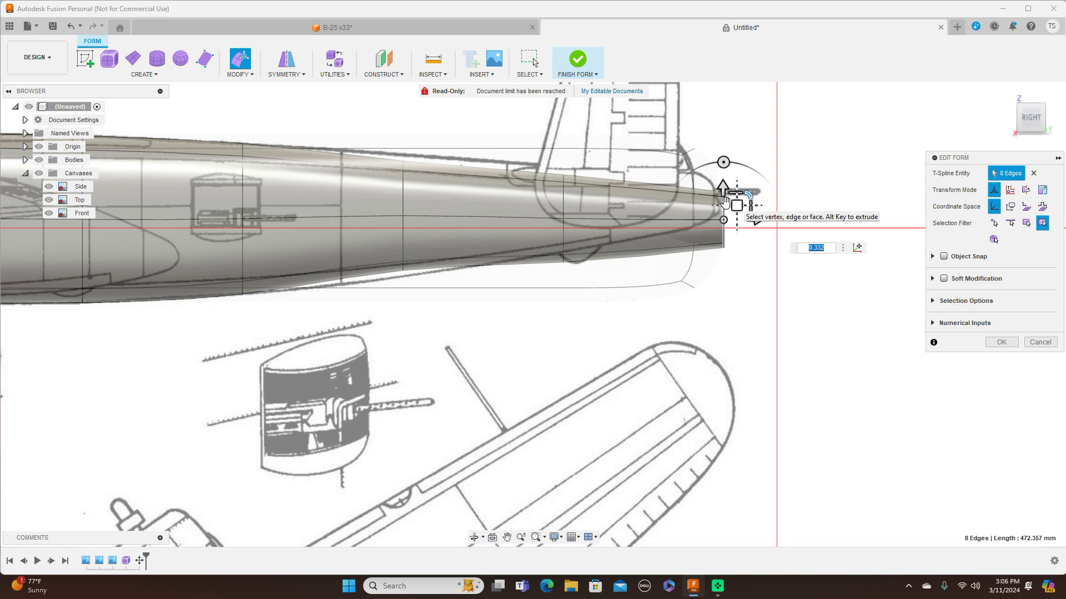
Raise the edge loop beneath the tail fin about 21 mm, and move the rear edge loop about 33 mm up and 4 mm forward
{"action": "double_click", "coordinate": [564, 201]}
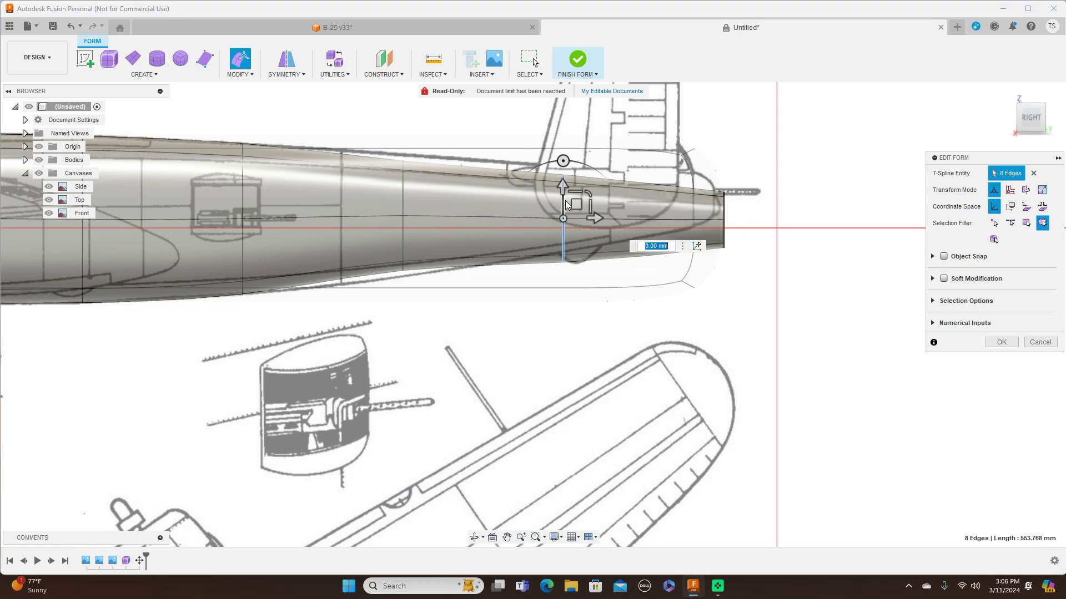
{"action": "left_click_drag", "start_coordinate": [577, 198], "coordinate": [577, 186]}
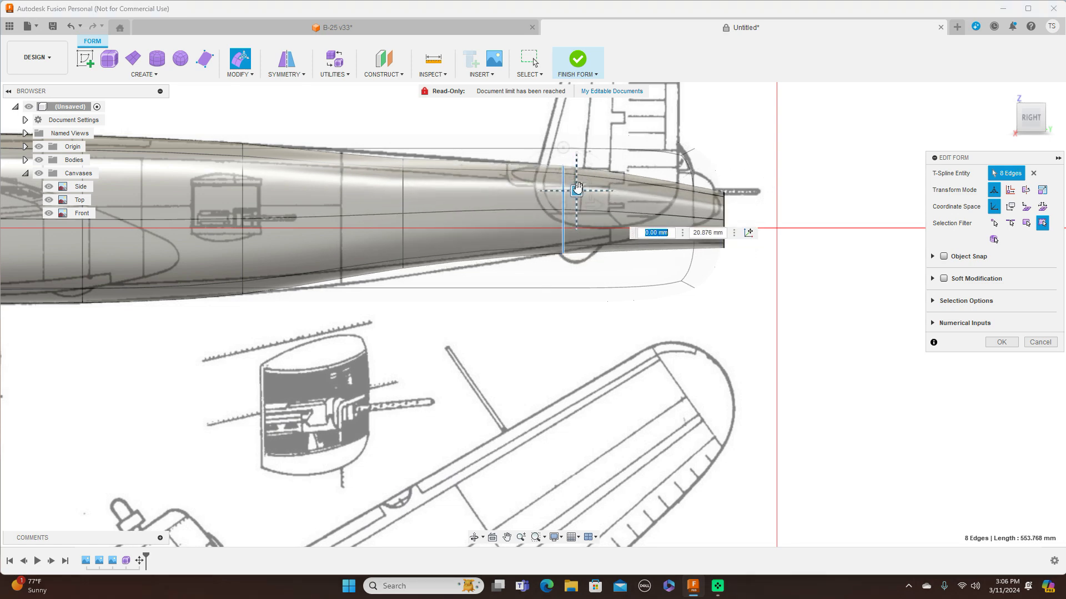
{"action": "double_click", "coordinate": [724, 206]}
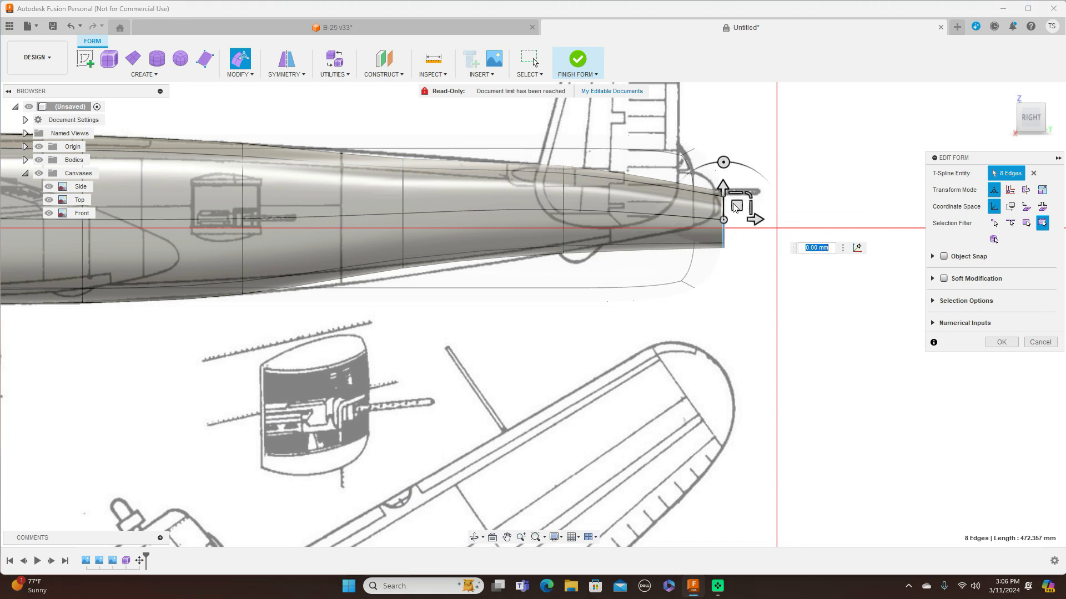
{"action": "left_click_drag", "start_coordinate": [735, 203], "coordinate": [733, 183]}
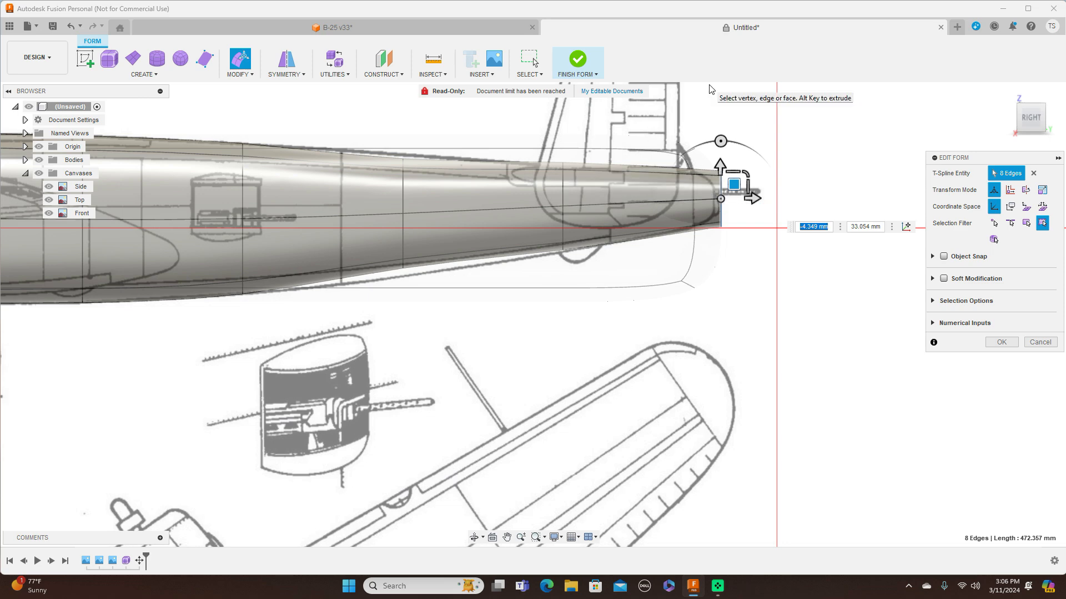
Scale the edge loop just ahead of the tail fin to about 1.15 and lower it about 2.6 mm
{"action": "double_click", "coordinate": [402, 194]}
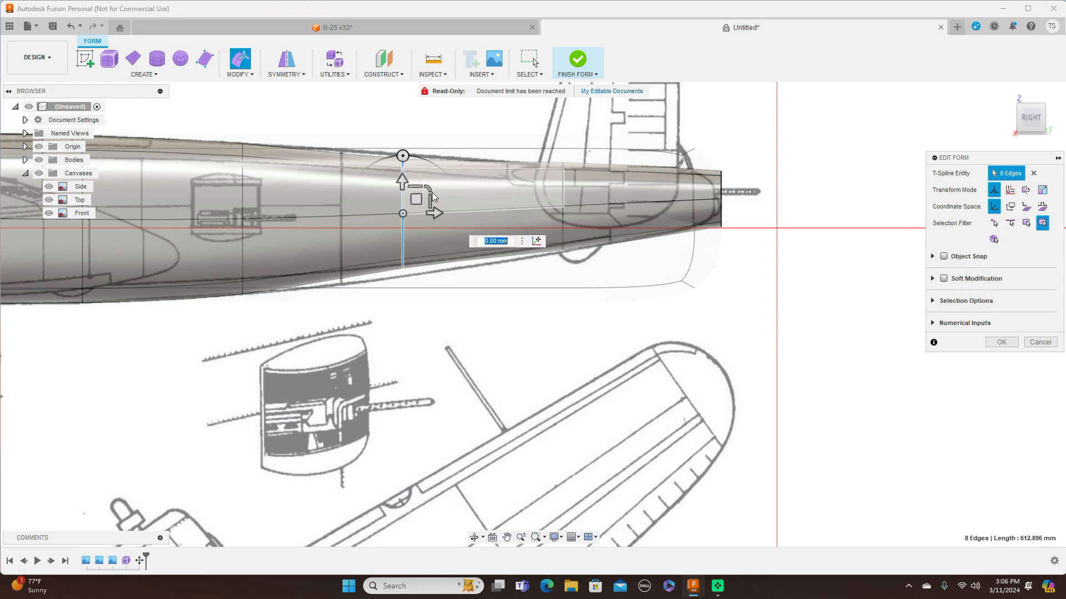
{"action": "type", "text": "1.133"}
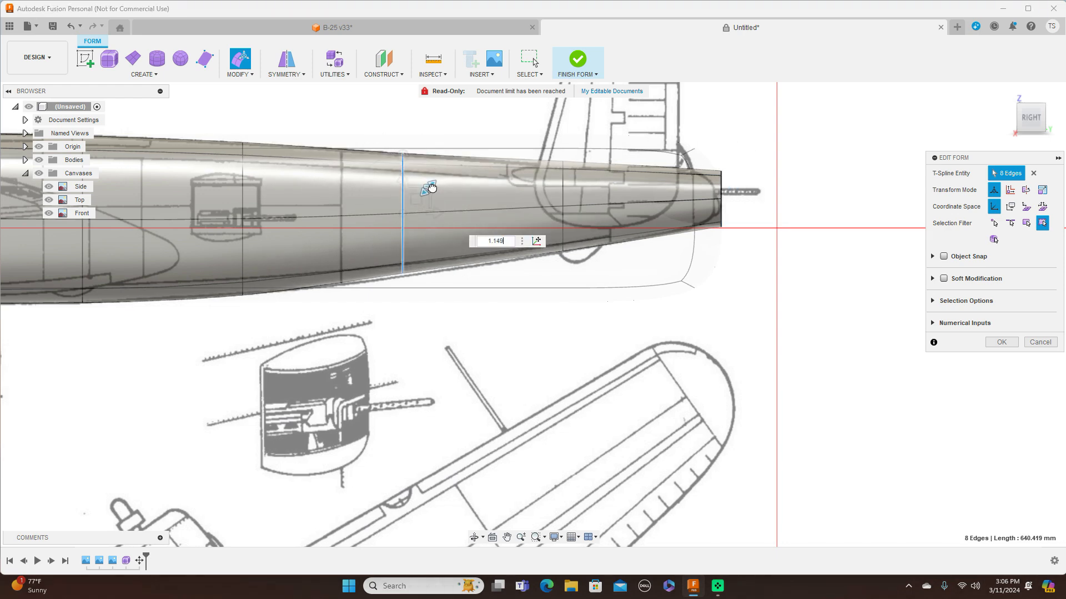
{"action": "left_click", "coordinate": [416, 201]}
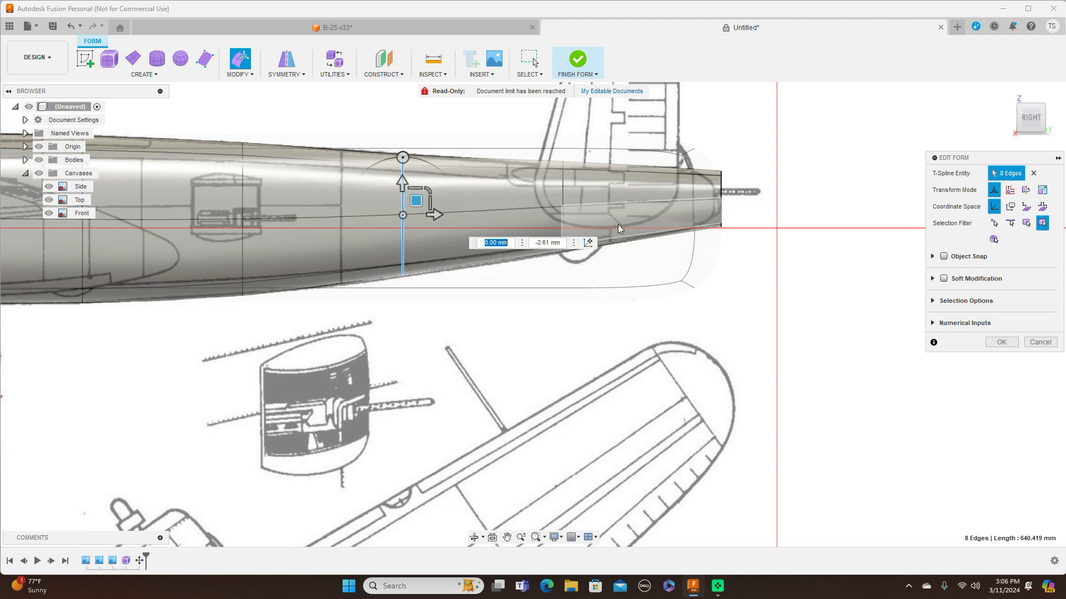
Compare the fuselage outline with the side blueprint by toggling the visibility of the bodies
{"action": "scroll", "coordinate": [609, 235], "scroll_direction": "down", "scroll_amount": 3}
{"action": "middle_click_drag", "start_coordinate": [400, 303], "coordinate": [700, 270]}
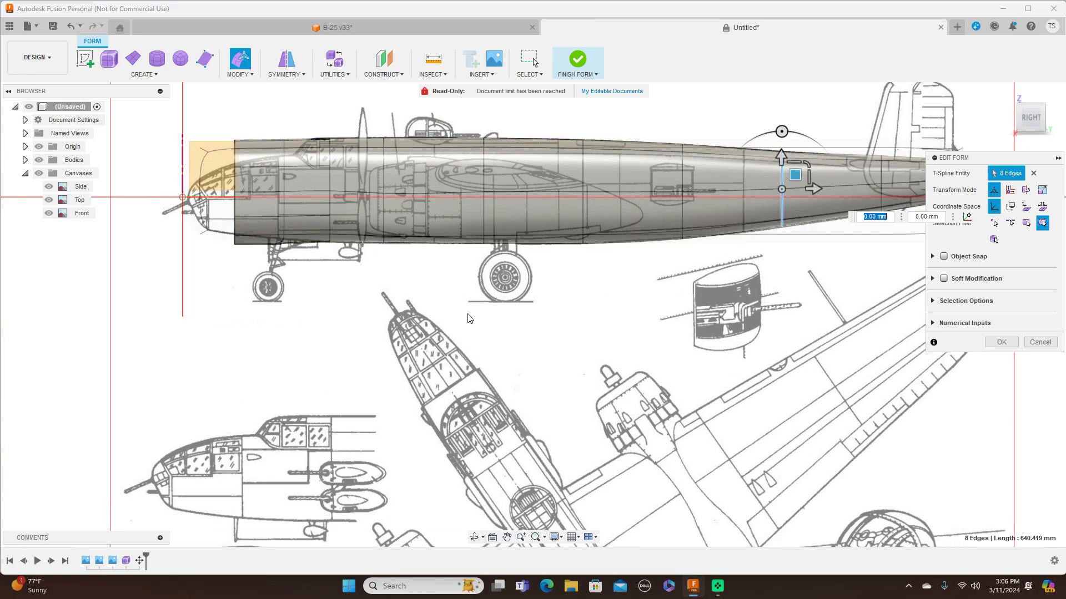
{"action": "scroll", "coordinate": [518, 314], "scroll_direction": "up", "scroll_amount": 2}
{"action": "scroll", "coordinate": [506, 367], "scroll_direction": "up", "scroll_amount": 2}
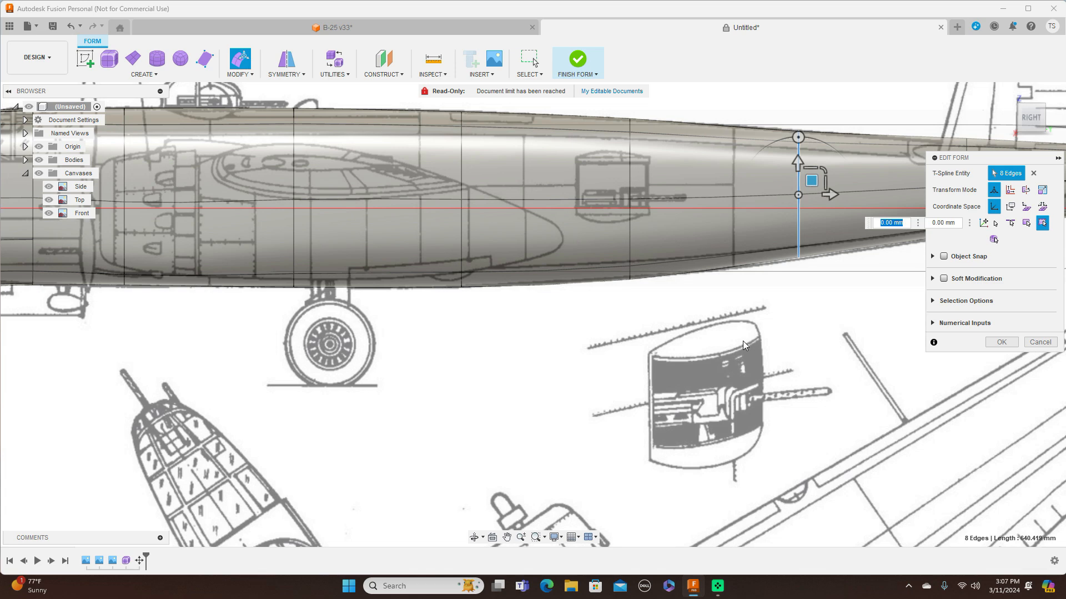
{"action": "scroll", "coordinate": [743, 341], "scroll_direction": "down", "scroll_amount": 2}
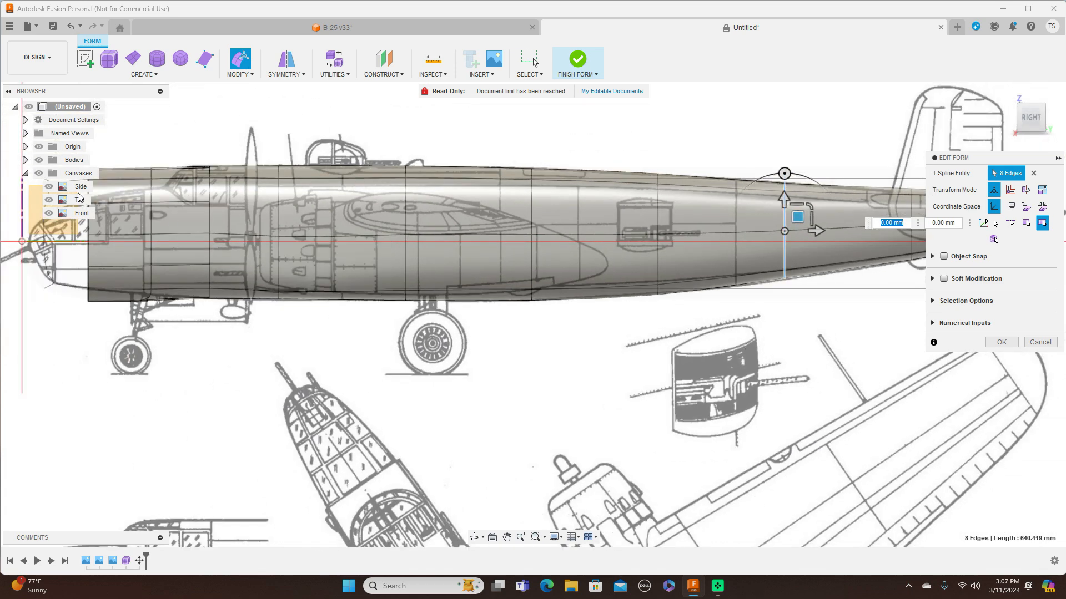
{"action": "left_click", "coordinate": [40, 161]}
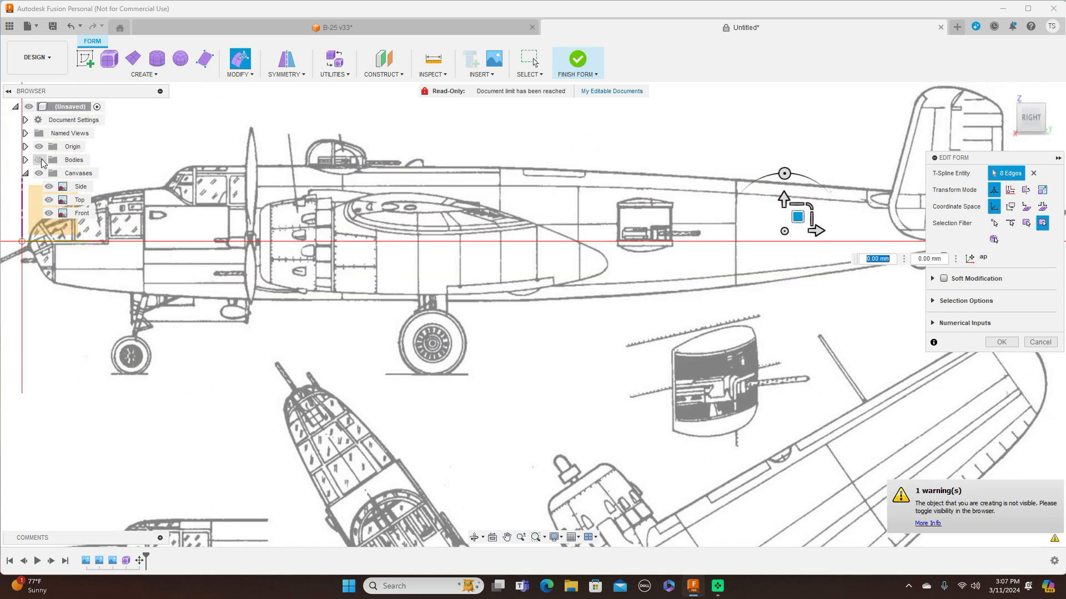
{"action": "left_click", "coordinate": [40, 161]}
{"action": "left_click", "coordinate": [40, 160]}
{"action": "left_click", "coordinate": [40, 161]}
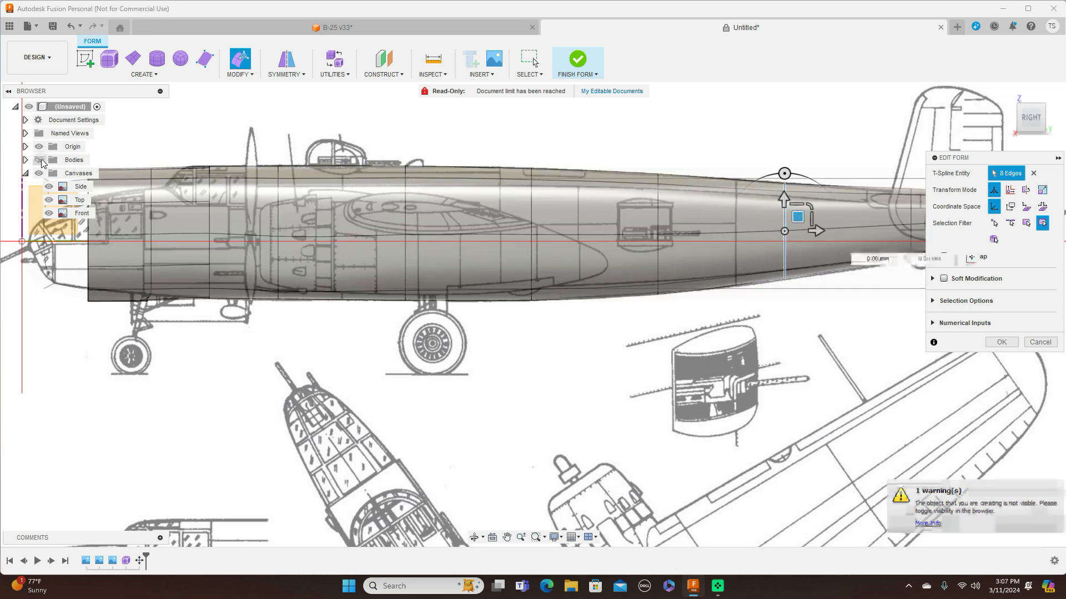
{"action": "left_click", "coordinate": [40, 161]}
{"action": "left_click", "coordinate": [40, 160]}
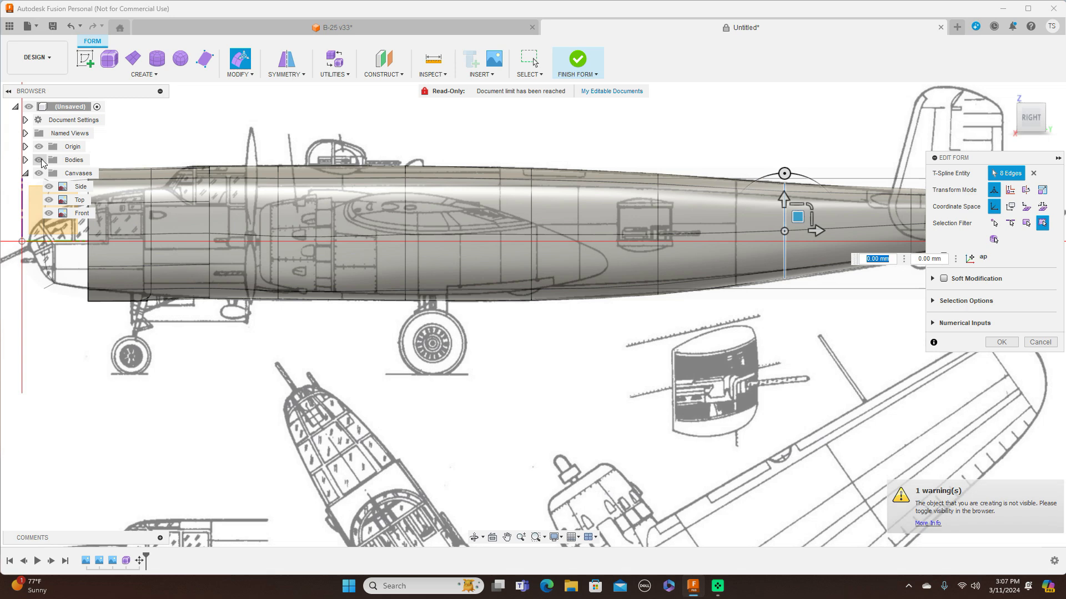
From the top view, scale the edge loop just ahead of the tail fin to about 0.81 and the loop beneath it to about 0.6
{"action": "scroll", "coordinate": [340, 407], "scroll_direction": "down", "scroll_amount": 1}
{"action": "middle_click_drag", "start_coordinate": [341, 407], "coordinate": [388, 401]}
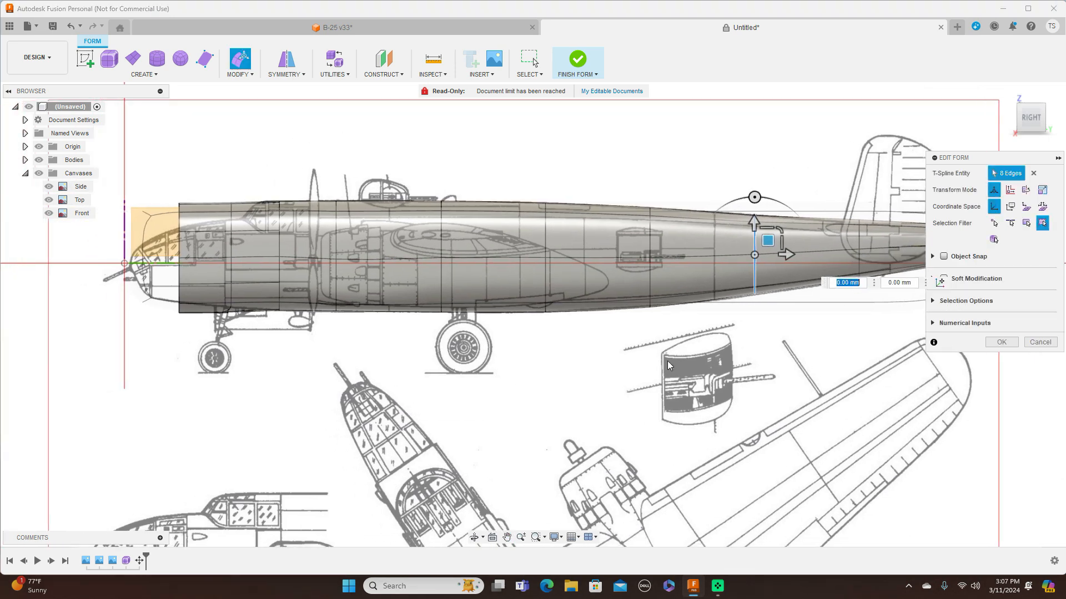
{"action": "left_click", "coordinate": [1031, 100]}
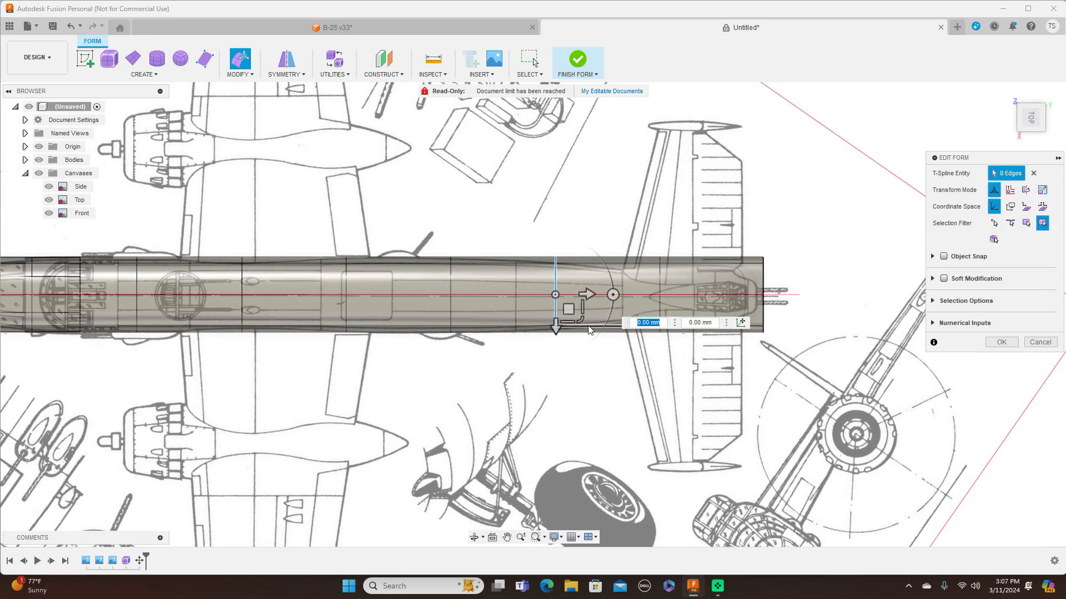
{"action": "left_click_drag", "start_coordinate": [582, 322], "coordinate": [579, 317]}
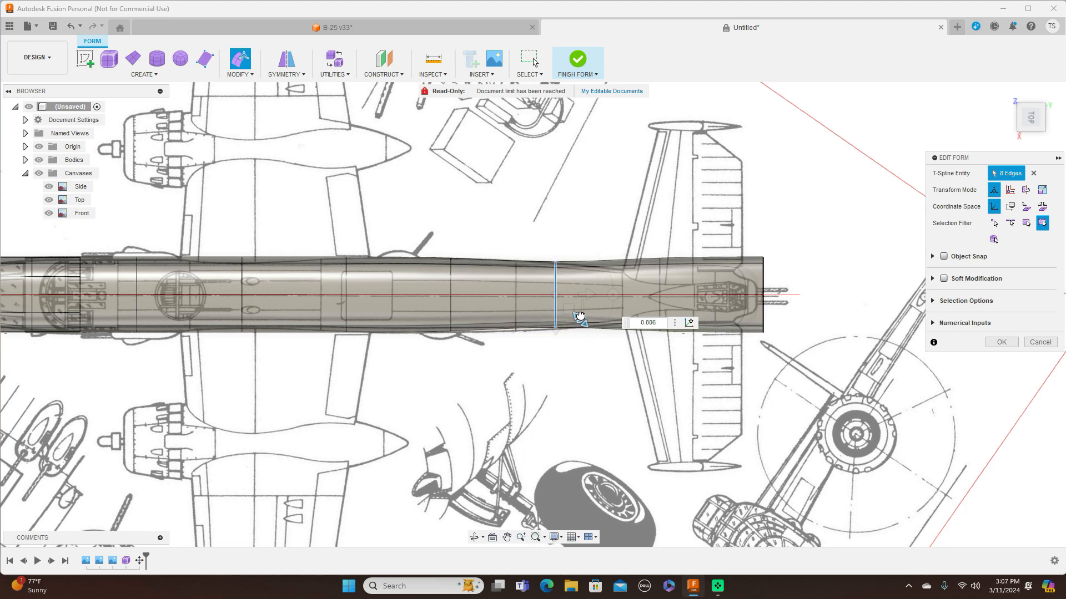
{"action": "double_click", "coordinate": [660, 278]}
{"action": "left_click_drag", "start_coordinate": [687, 326], "coordinate": [681, 307]}
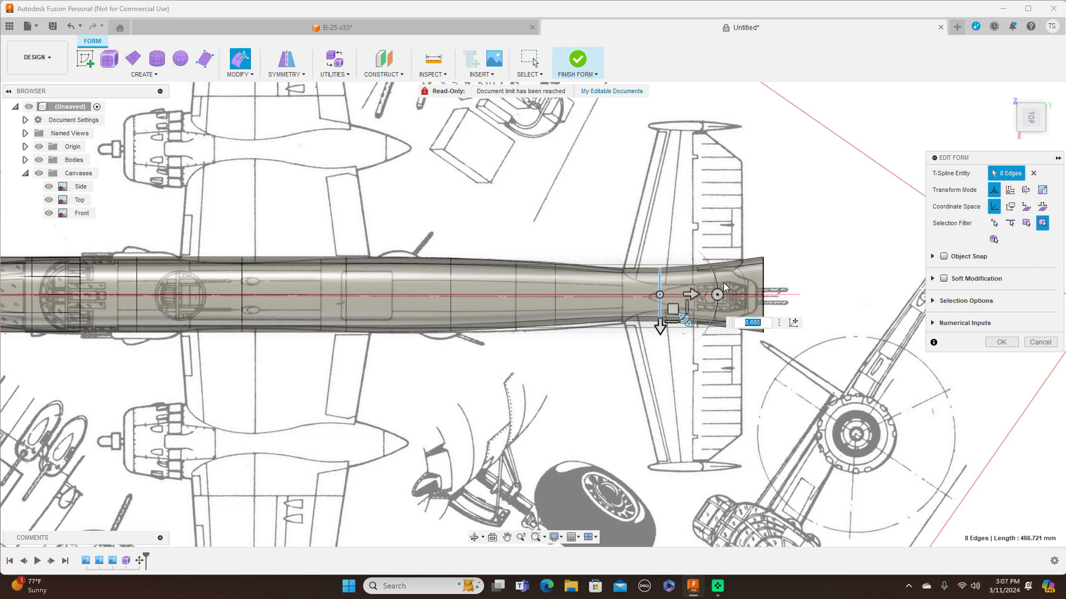
Scale the open rear edge loop to about 0.84 and widen the edge loop beneath the tail fin by a factor of about 1.22
{"action": "double_click", "coordinate": [764, 276]}
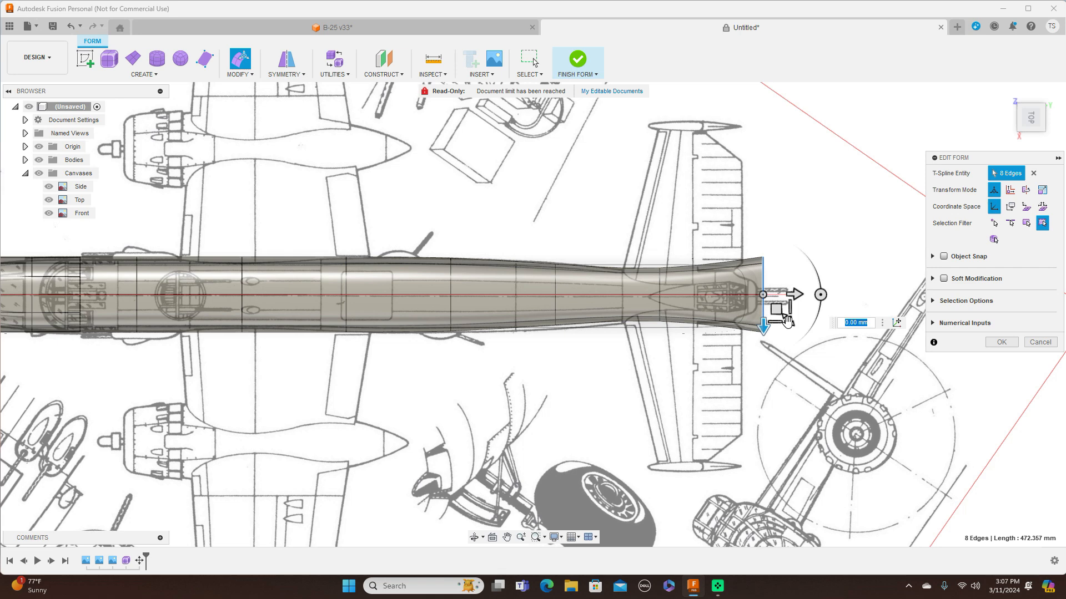
{"action": "mouse_move", "coordinate": [788, 321]}
{"action": "left_mouse_down"}
{"action": "mouse_move", "coordinate": [782, 307]}
{"action": "mouse_move", "coordinate": [784, 318]}
{"action": "left_mouse_up"}
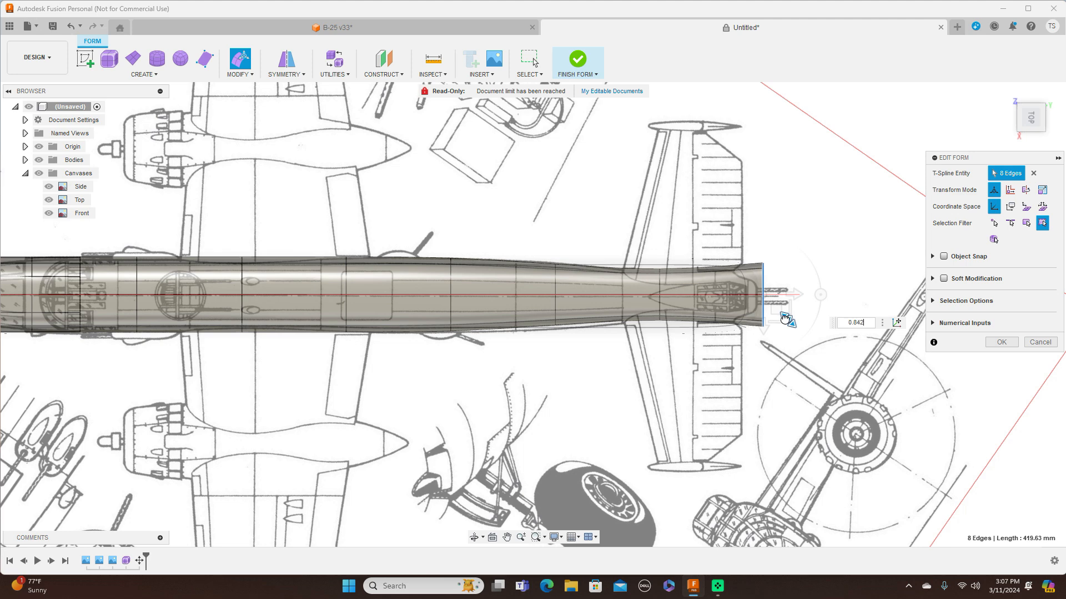
{"action": "double_click", "coordinate": [661, 285]}
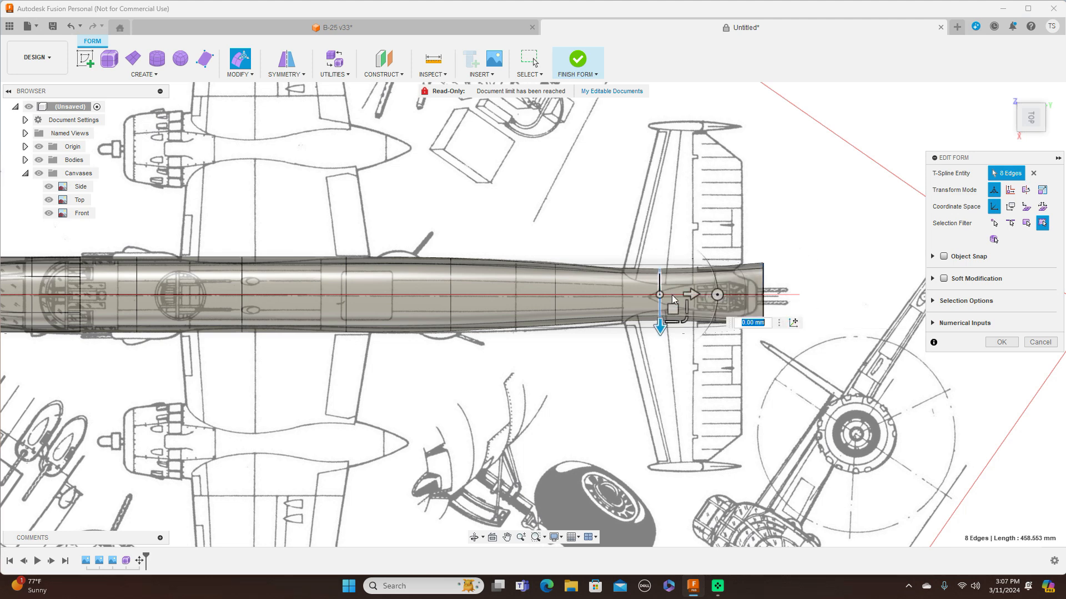
{"action": "left_click_drag", "start_coordinate": [686, 321], "coordinate": [690, 324]}
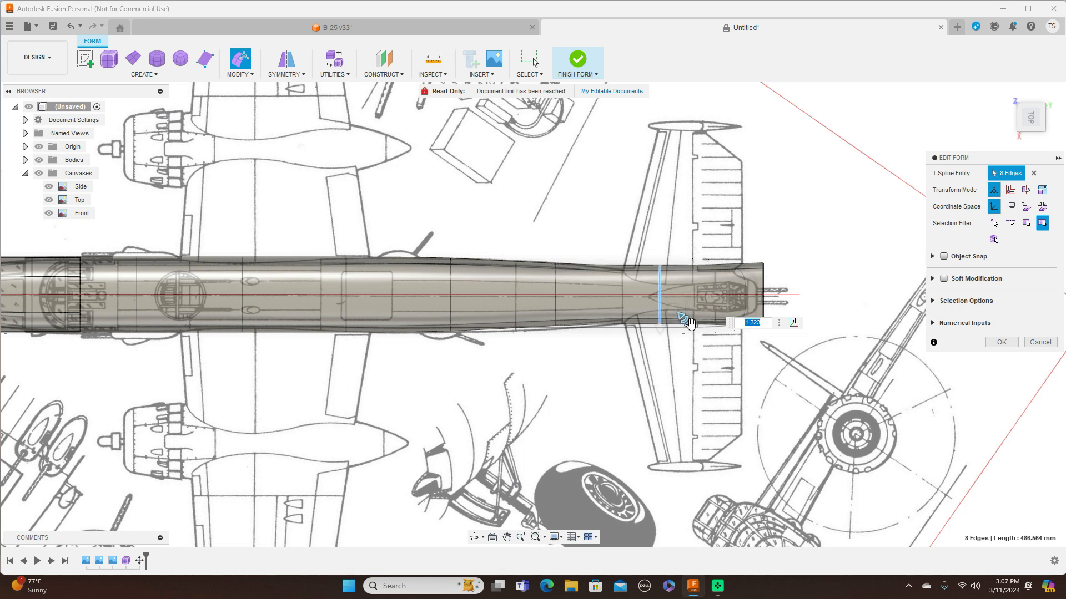
Narrow the edge loop just behind the upper turret to match the top blueprint and scale the loop just ahead of it to about 0.92
{"action": "scroll", "coordinate": [580, 344], "scroll_direction": "down", "scroll_amount": 3}
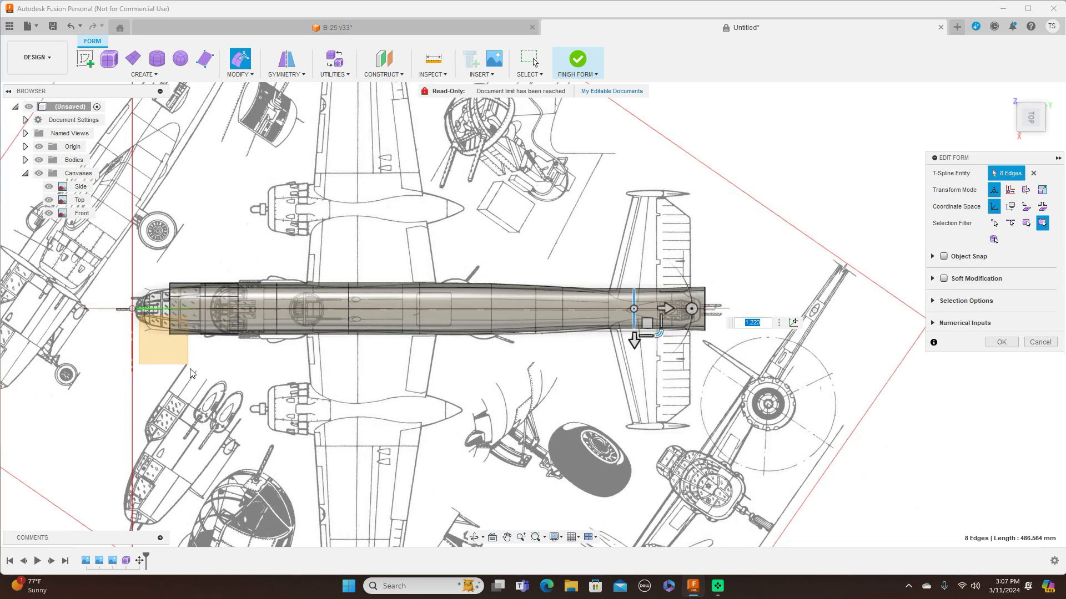
{"action": "middle_click_drag", "start_coordinate": [186, 381], "coordinate": [440, 387]}
{"action": "scroll", "coordinate": [518, 321], "scroll_direction": "up", "scroll_amount": 4}
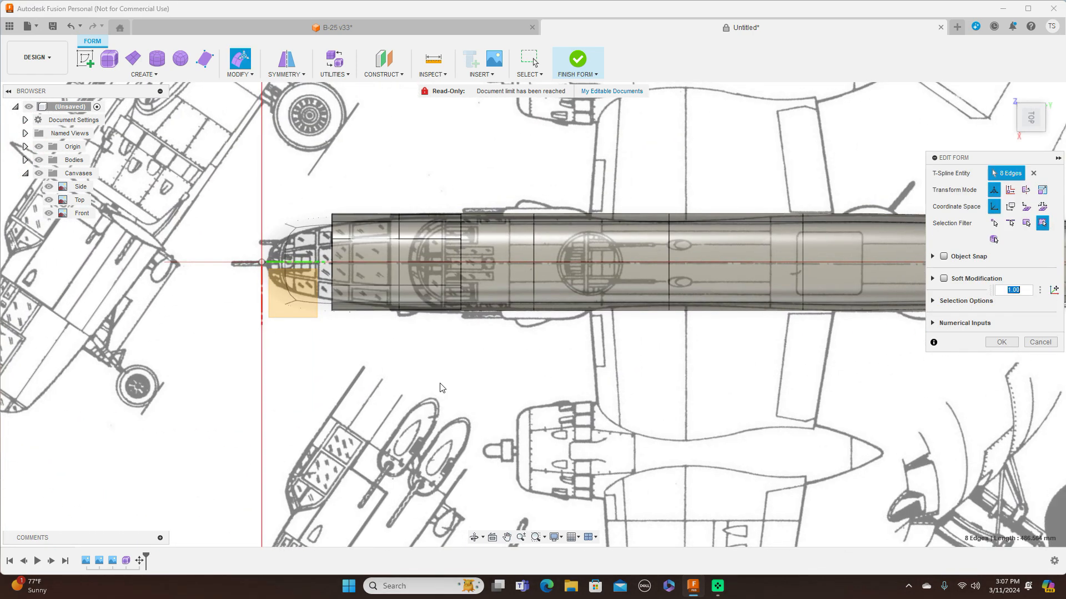
{"action": "double_click", "coordinate": [669, 251]}
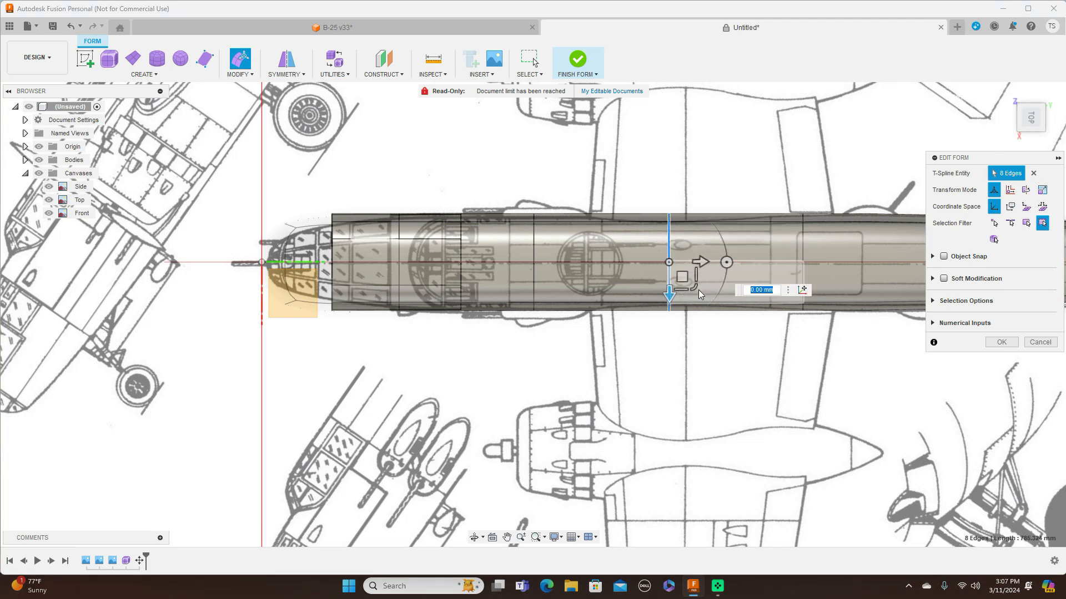
{"action": "left_click_drag", "start_coordinate": [695, 287], "coordinate": [691, 283]}
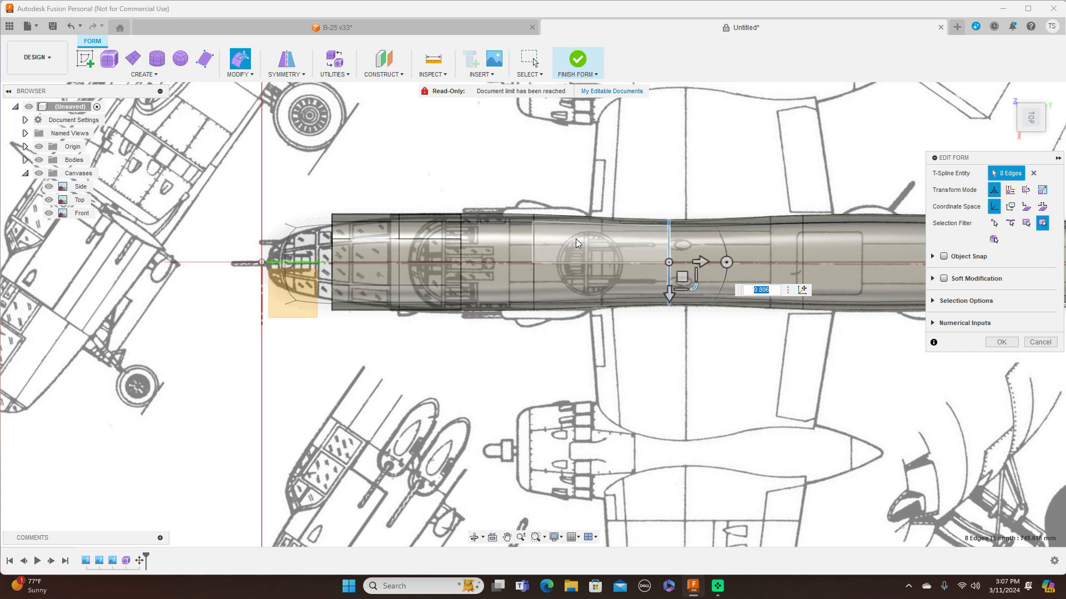
{"action": "double_click", "coordinate": [534, 254]}
{"action": "mouse_move", "coordinate": [558, 288]}
{"action": "left_mouse_down"}
{"action": "mouse_move", "coordinate": [536, 289]}
{"action": "mouse_move", "coordinate": [558, 288]}
{"action": "left_mouse_up"}
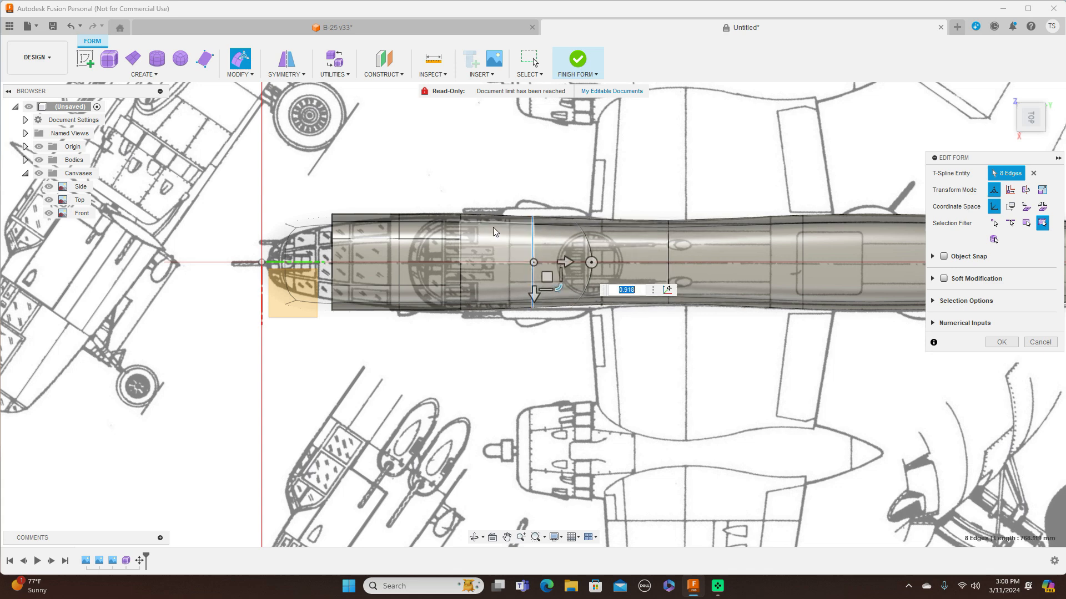
Narrow the two edge loops around the cockpit, the forward one to about 0.92, and scale the open nose edge loop to about 0.76
{"action": "double_click", "coordinate": [462, 252]}
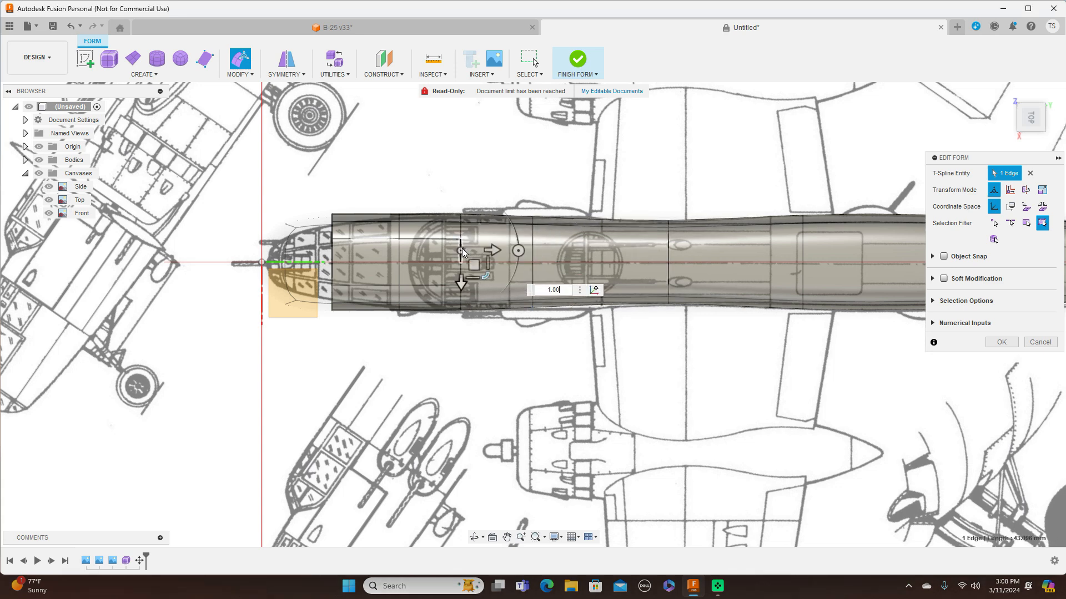
{"action": "left_click_drag", "start_coordinate": [487, 287], "coordinate": [486, 288]}
{"action": "double_click", "coordinate": [398, 249]}
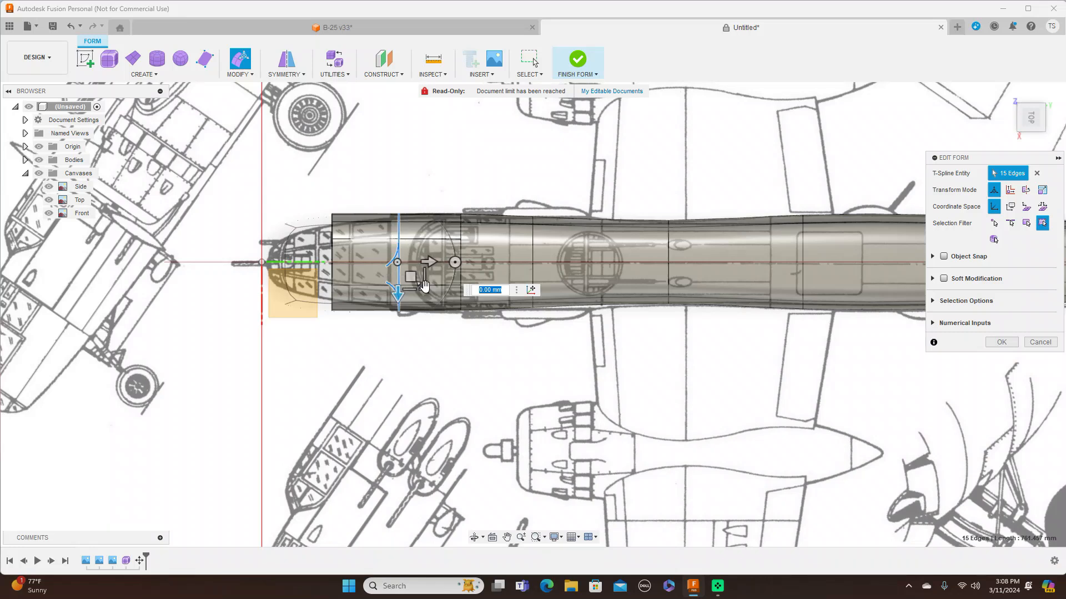
{"action": "left_click_drag", "start_coordinate": [425, 286], "coordinate": [424, 285]}
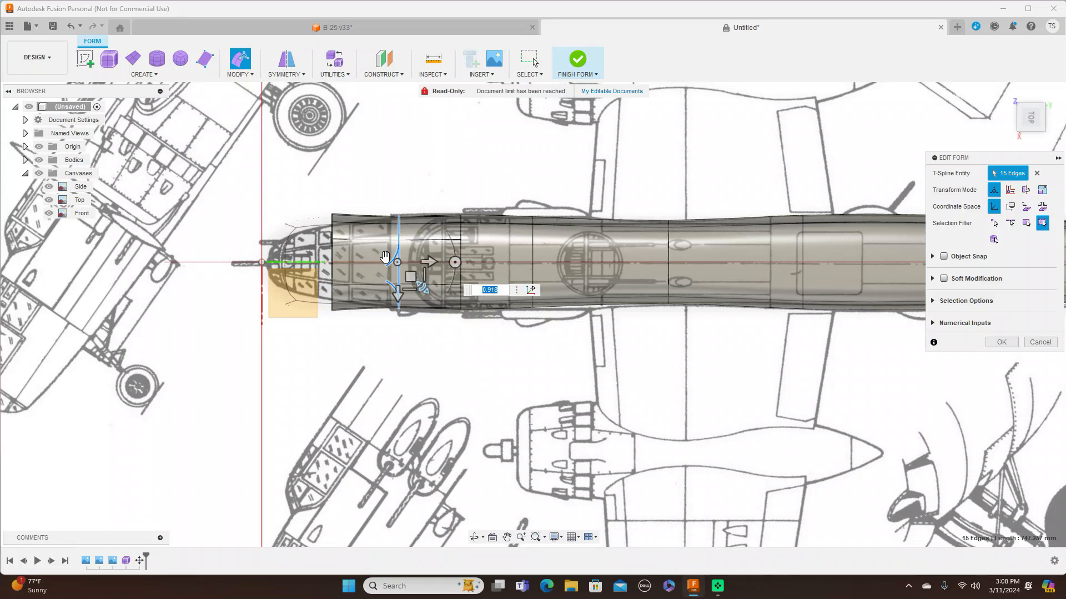
{"action": "double_click", "coordinate": [332, 254]}
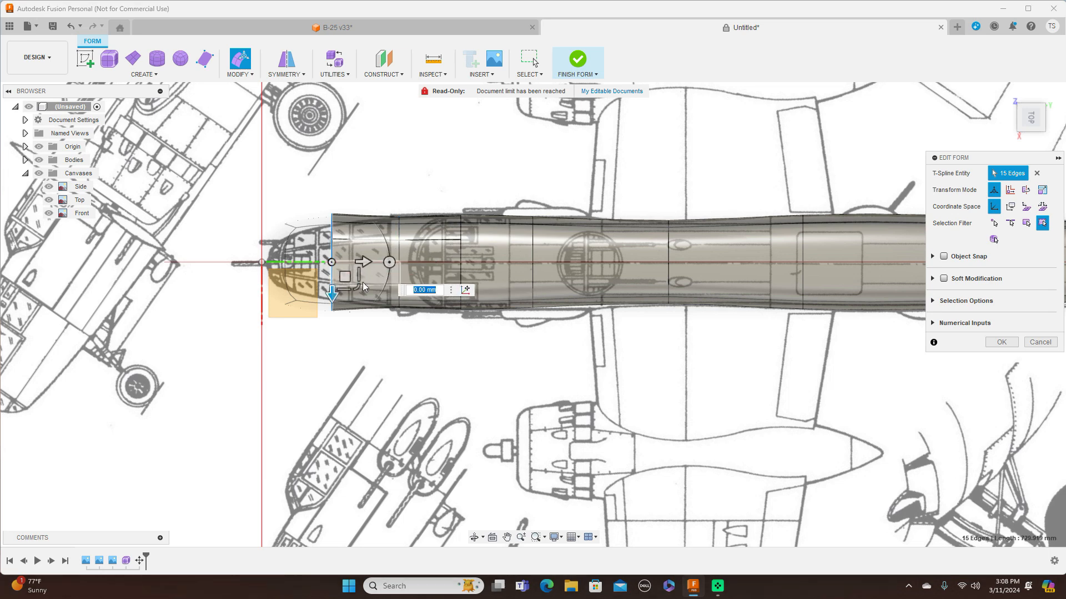
{"action": "left_click_drag", "start_coordinate": [357, 285], "coordinate": [357, 280]}
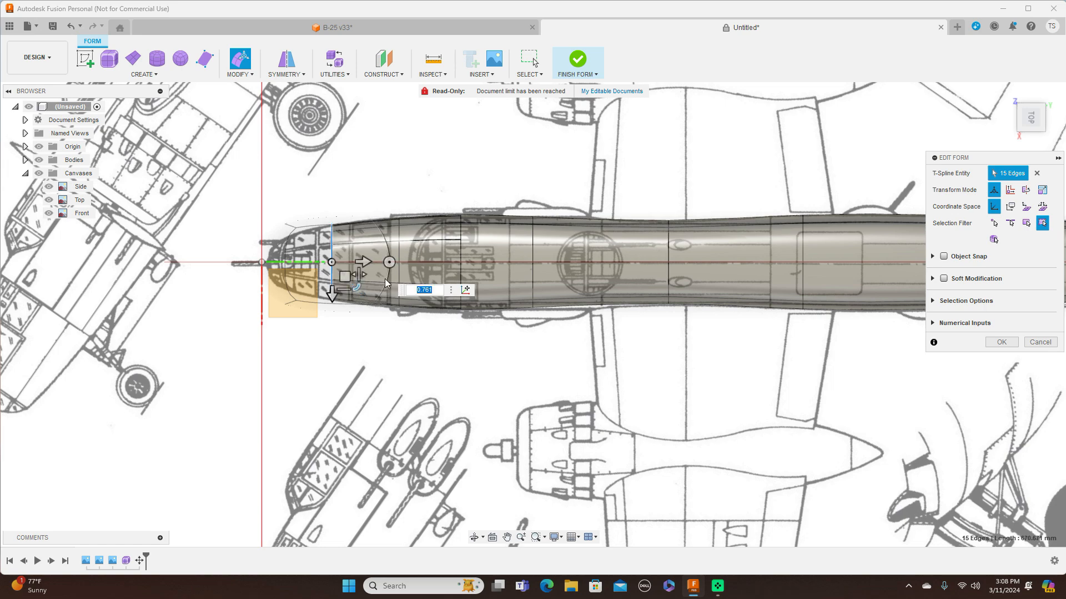
Scale the open rear edge loop by about a further 0.85 and the edge loop beneath the tail fin to about 1.07
{"action": "scroll", "coordinate": [741, 342], "scroll_direction": "down", "scroll_amount": 2}
{"action": "scroll", "coordinate": [741, 341], "scroll_direction": "down", "scroll_amount": 1}
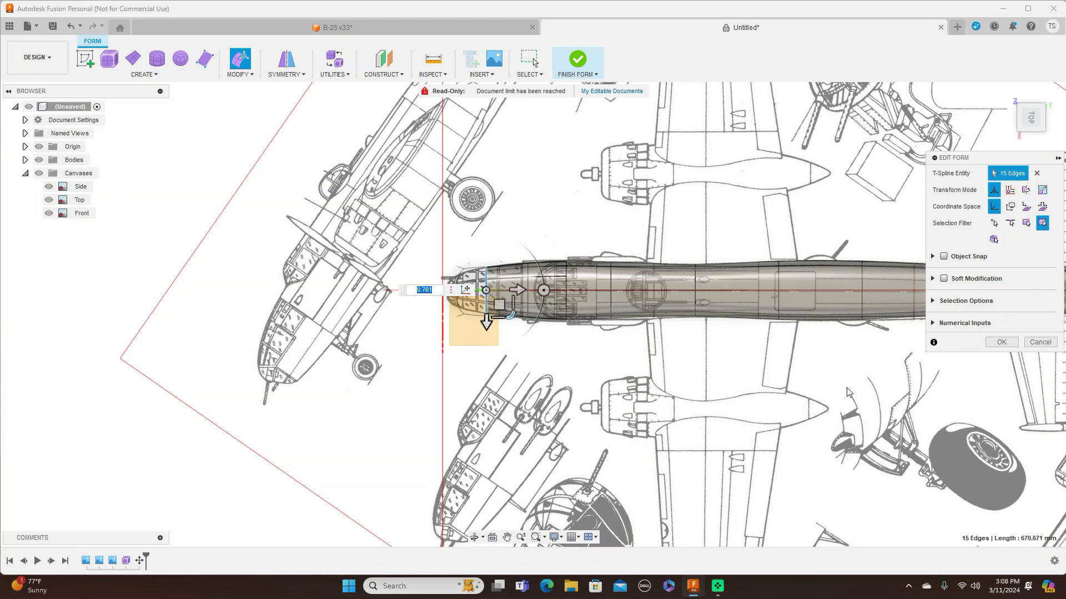
{"action": "key", "text": "F6"}
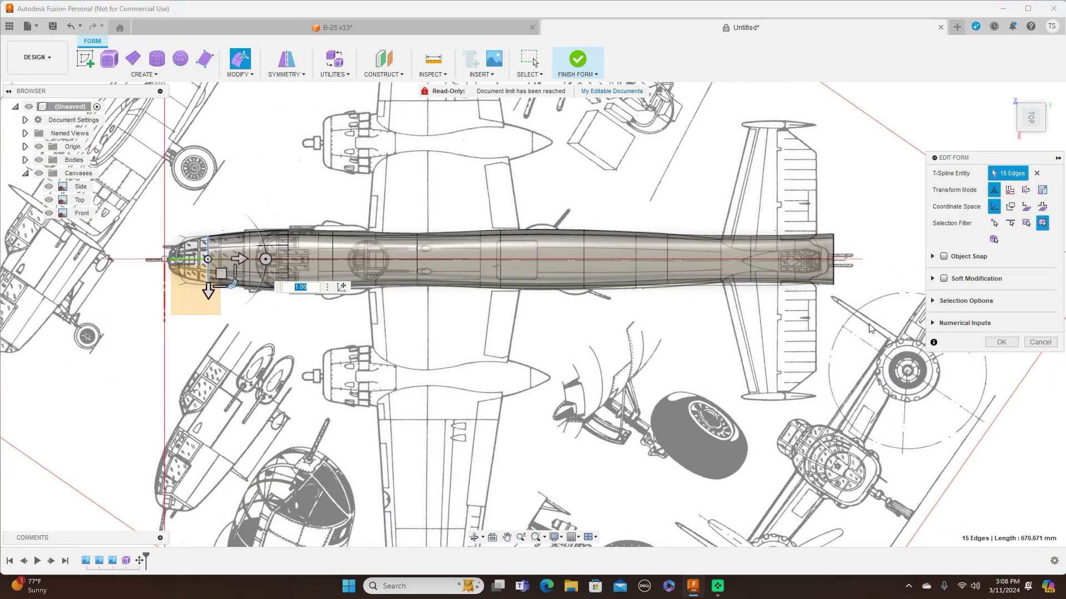
{"action": "scroll", "coordinate": [870, 329], "scroll_direction": "up", "scroll_amount": 1}
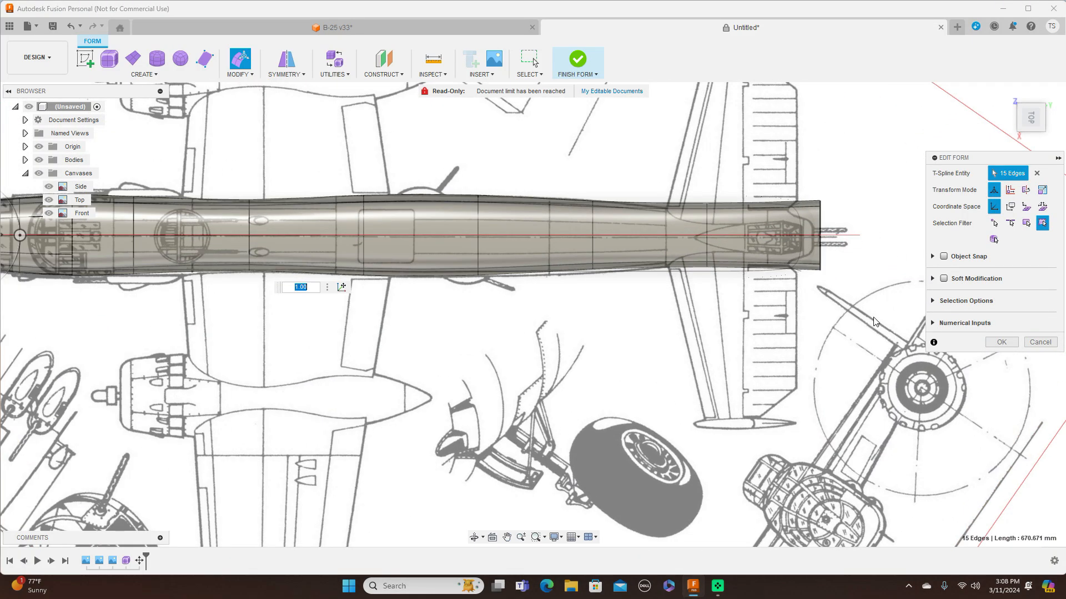
{"action": "double_click", "coordinate": [821, 224]}
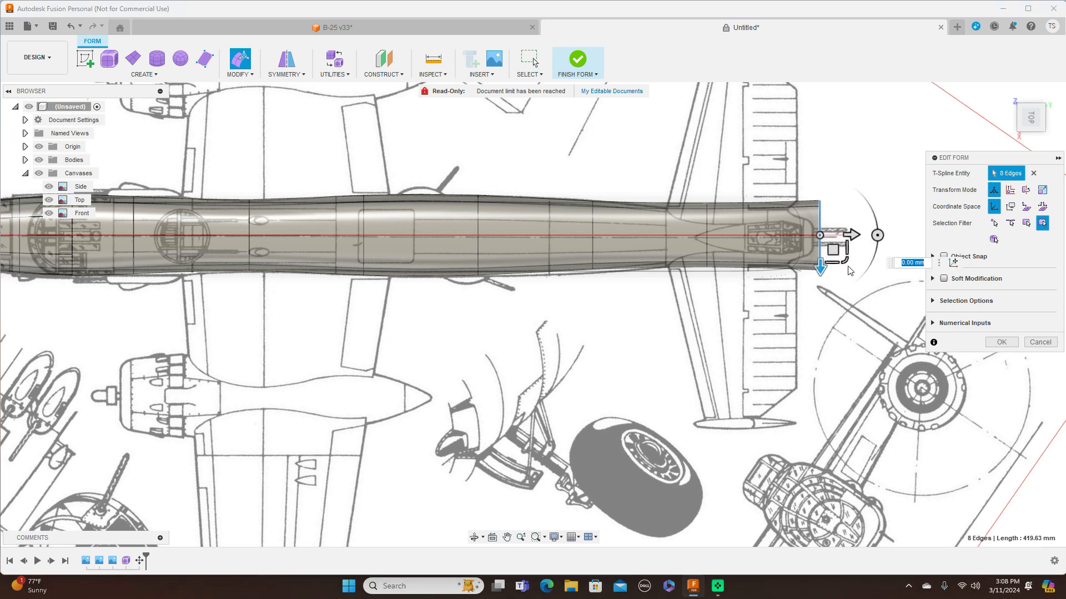
{"action": "left_click_drag", "start_coordinate": [844, 259], "coordinate": [843, 254]}
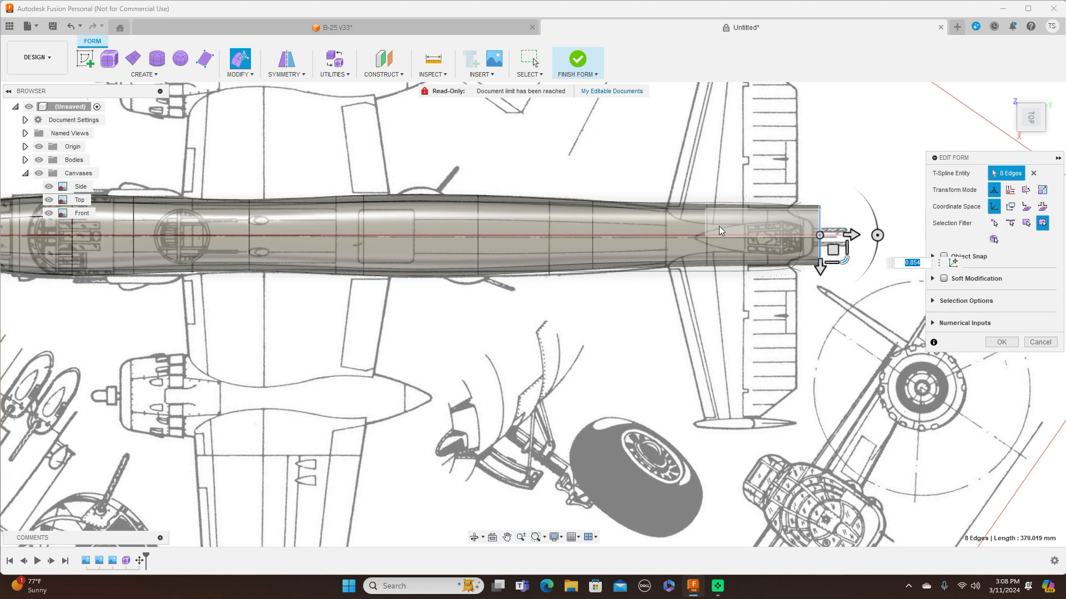
{"action": "double_click", "coordinate": [708, 226]}
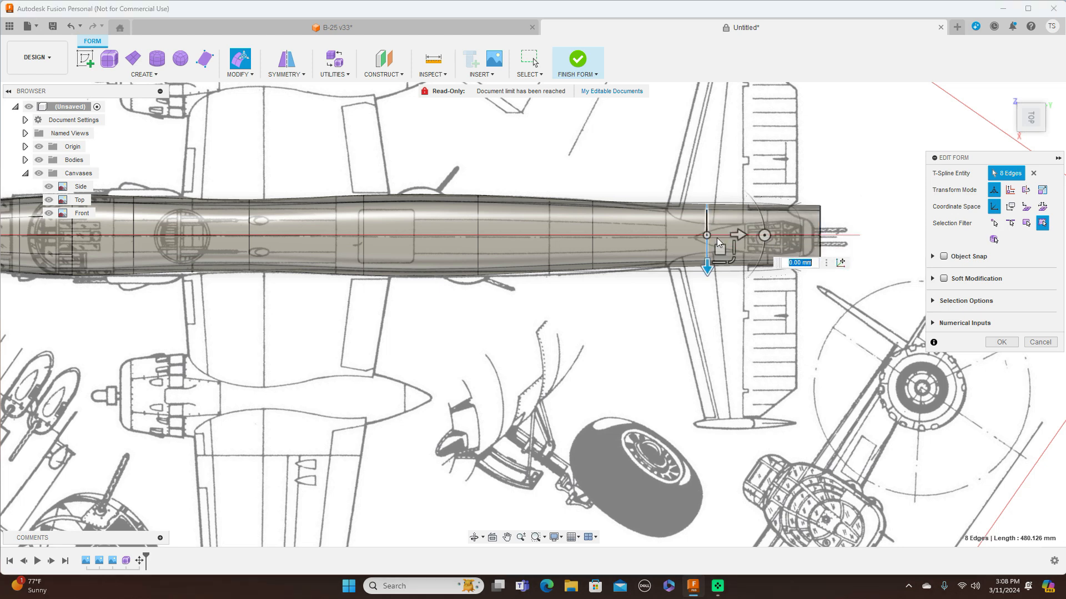
{"action": "left_click_drag", "start_coordinate": [731, 261], "coordinate": [731, 262]}
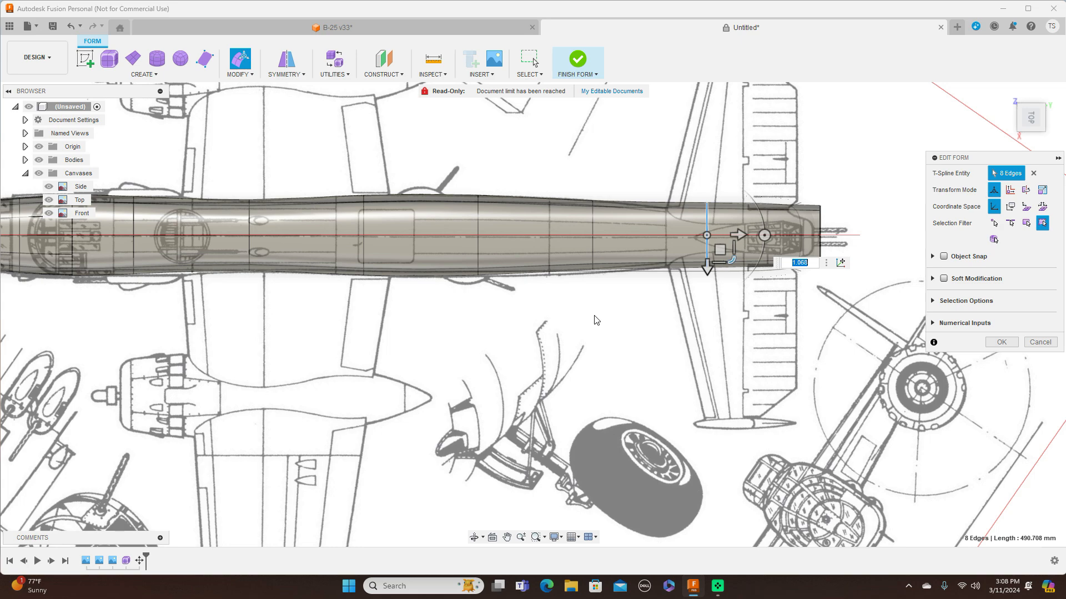
From the right view, move the open front edge loop about 115.5 mm forward and 1.3 mm up to the nose tip
{"action": "scroll", "coordinate": [596, 320], "scroll_direction": "down", "scroll_amount": 2}
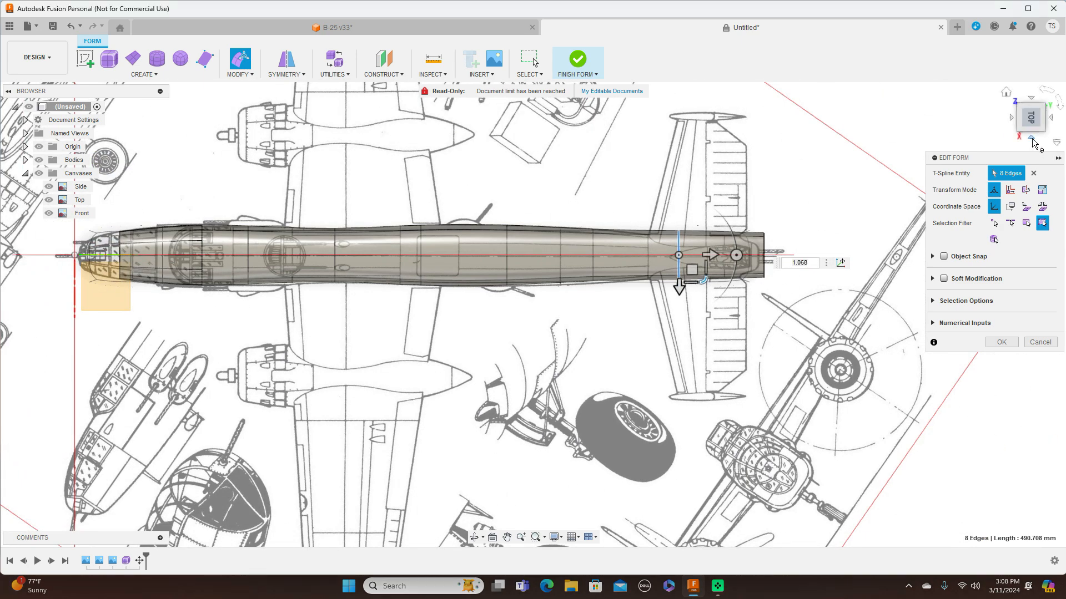
{"action": "left_click", "coordinate": [1035, 144]}
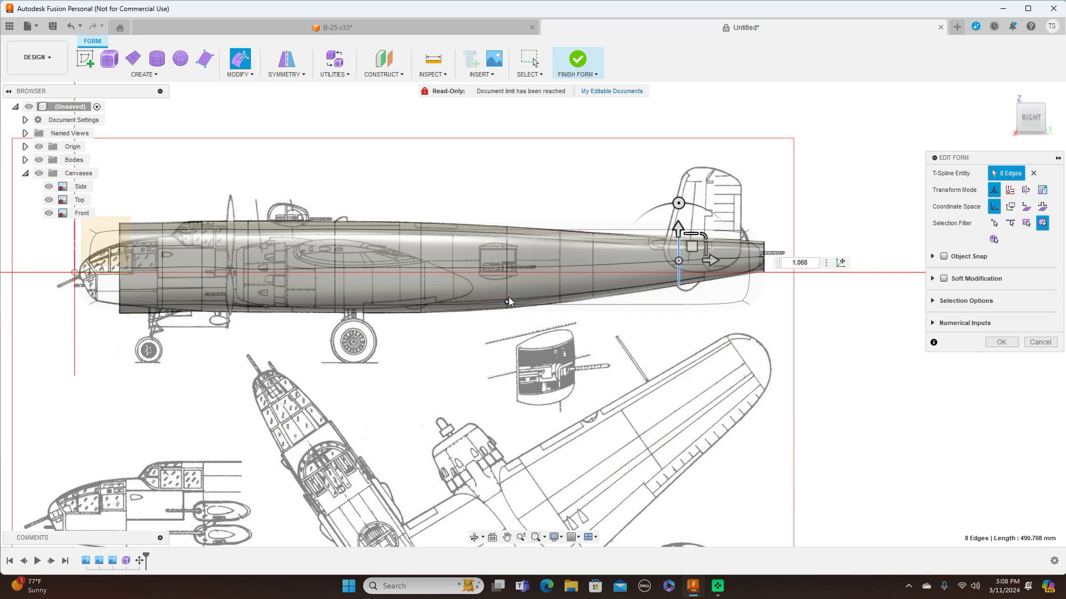
{"action": "scroll", "coordinate": [326, 363], "scroll_direction": "up", "scroll_amount": 3}
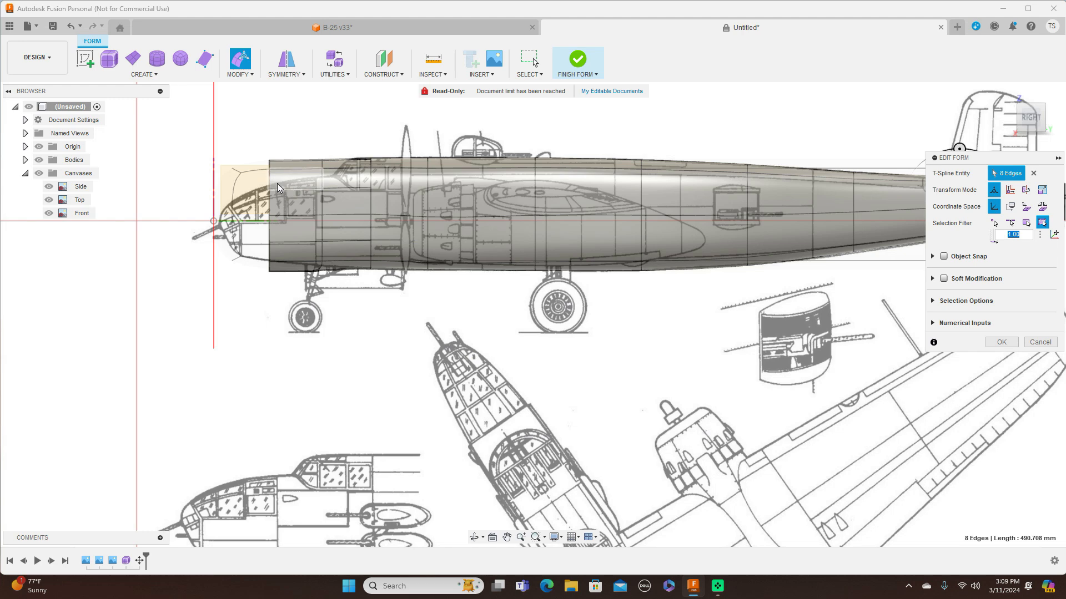
{"action": "double_click", "coordinate": [269, 177]}
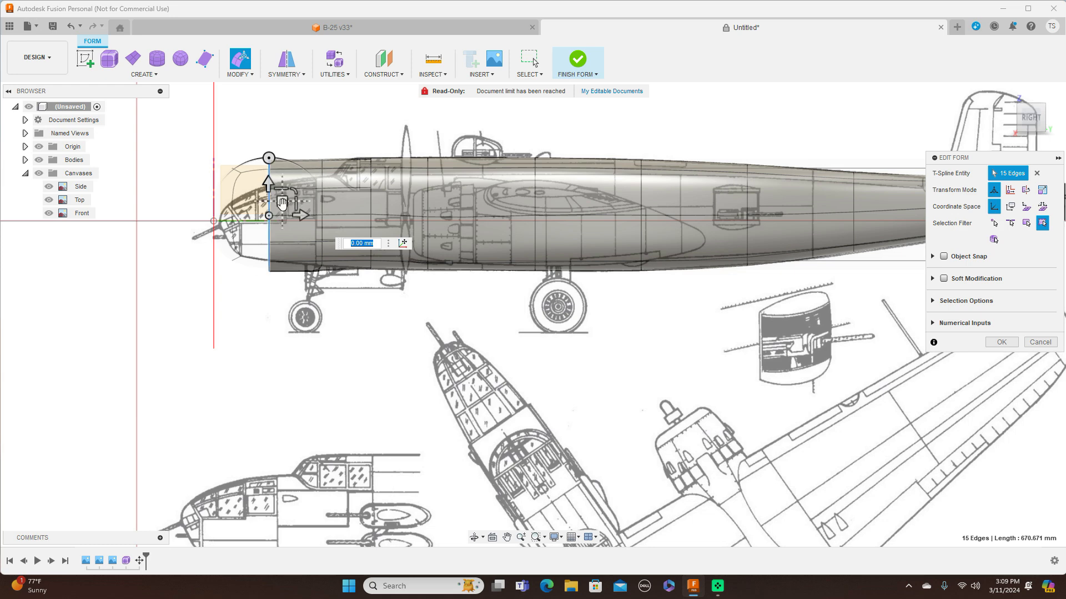
{"action": "left_click_drag", "start_coordinate": [282, 203], "coordinate": [233, 204]}
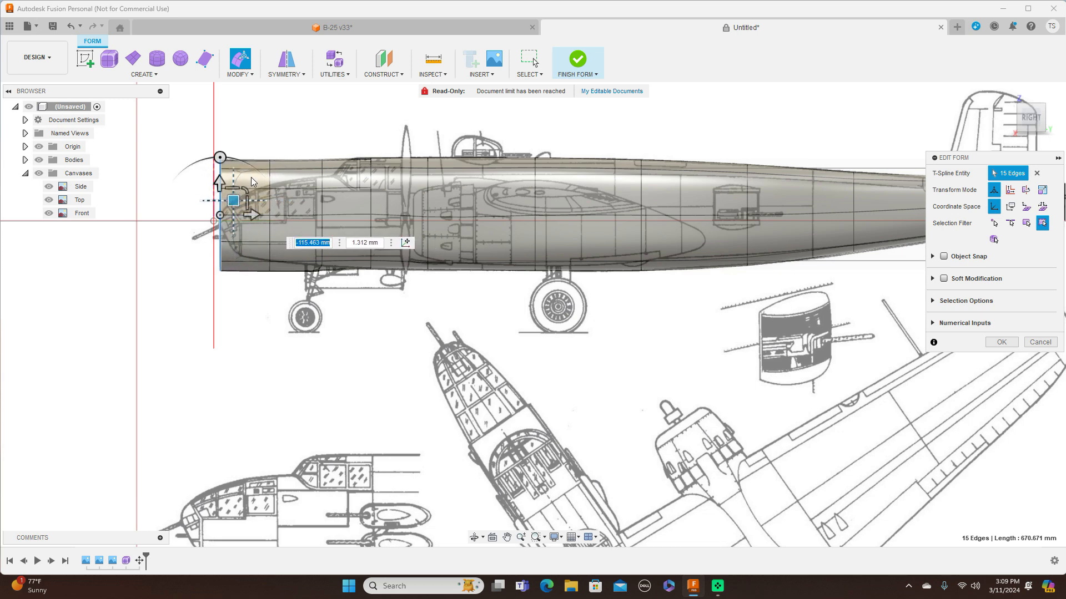
{"action": "left_click", "coordinate": [294, 130]}
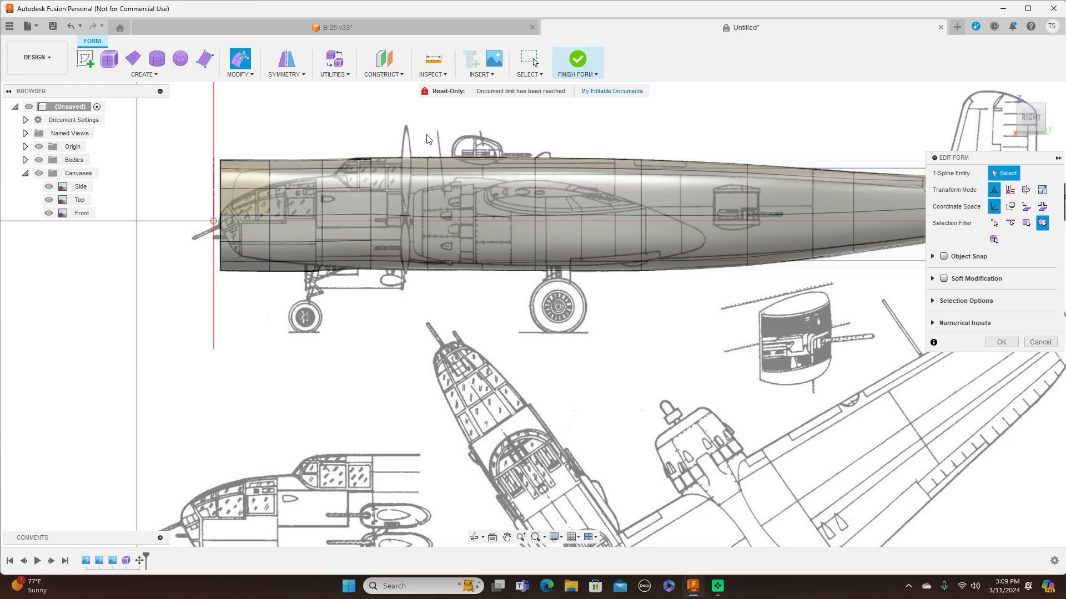
Scale the edge loop just ahead of the cockpit to about 0.68
{"action": "scroll", "coordinate": [428, 139], "scroll_direction": "up", "scroll_amount": 5}
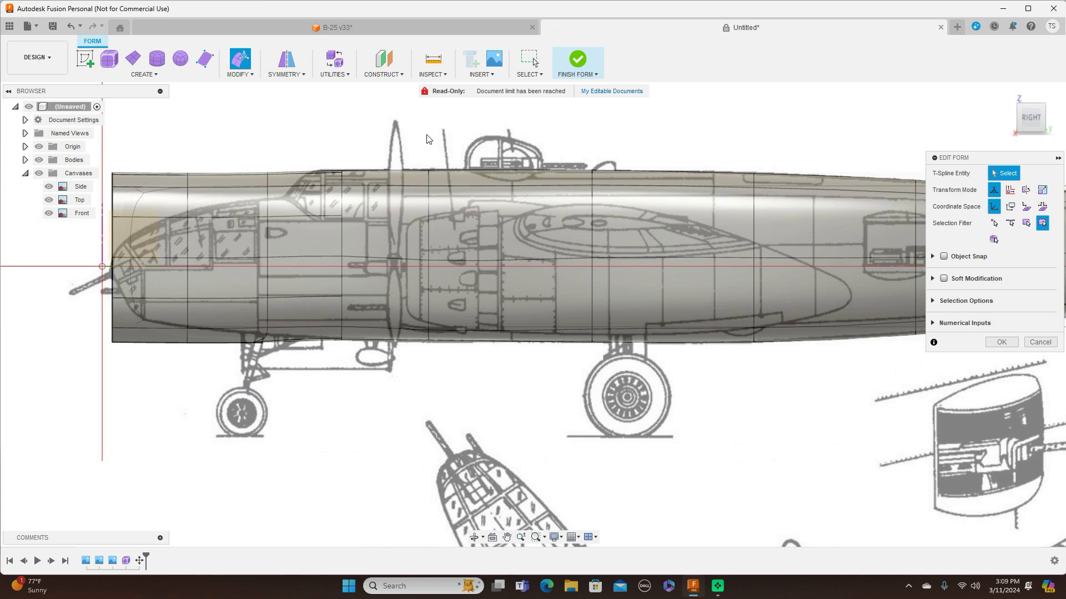
{"action": "middle_click_drag", "start_coordinate": [333, 125], "coordinate": [404, 108]}
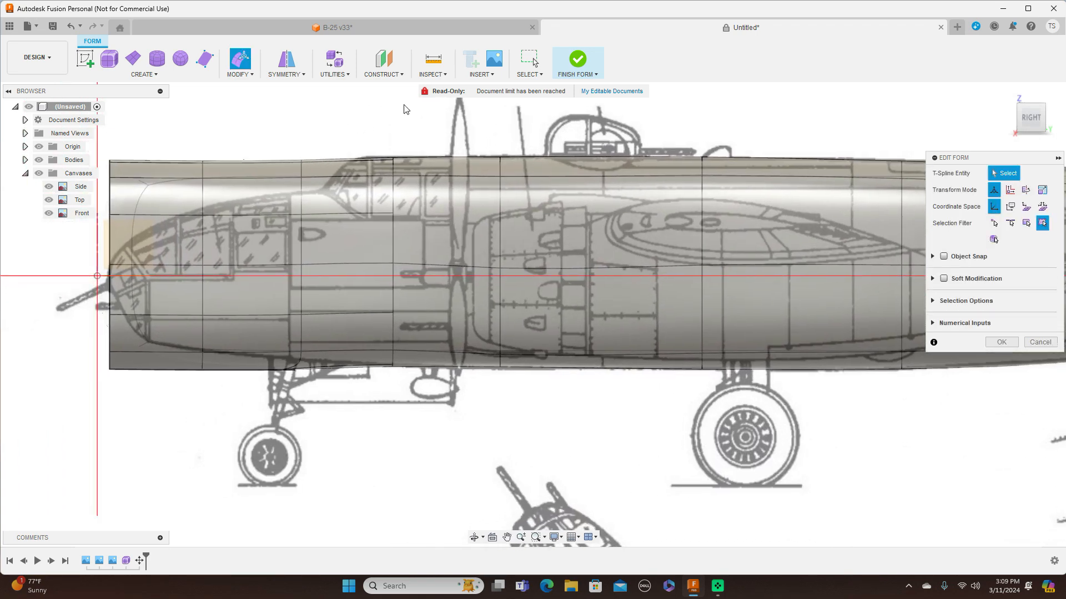
{"action": "scroll", "coordinate": [404, 108], "scroll_direction": "up", "scroll_amount": 3}
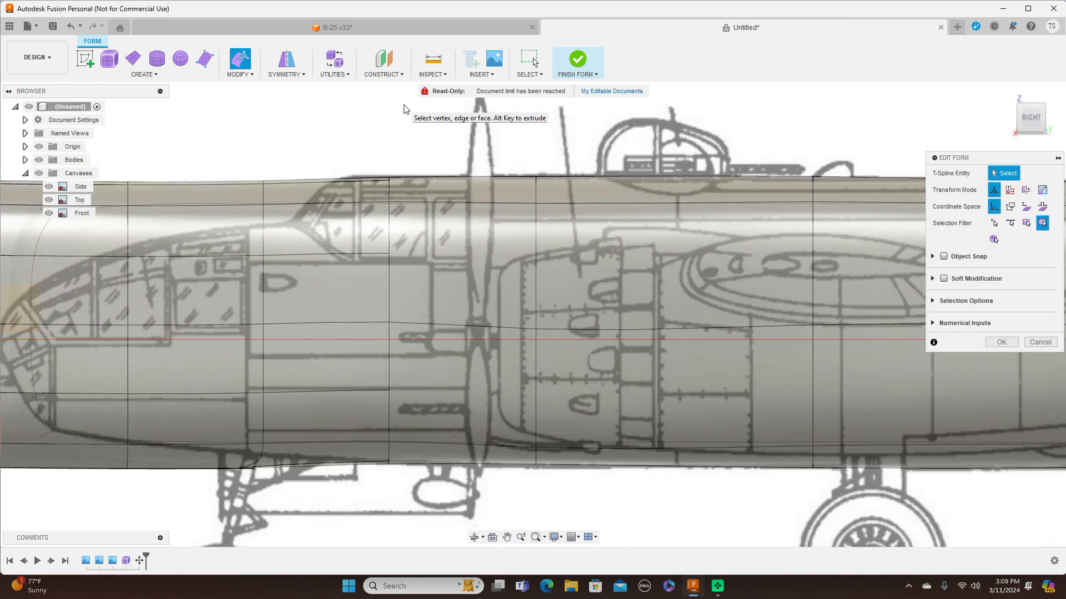
{"action": "left_click", "coordinate": [265, 294]}
{"action": "left_click", "coordinate": [263, 293]}
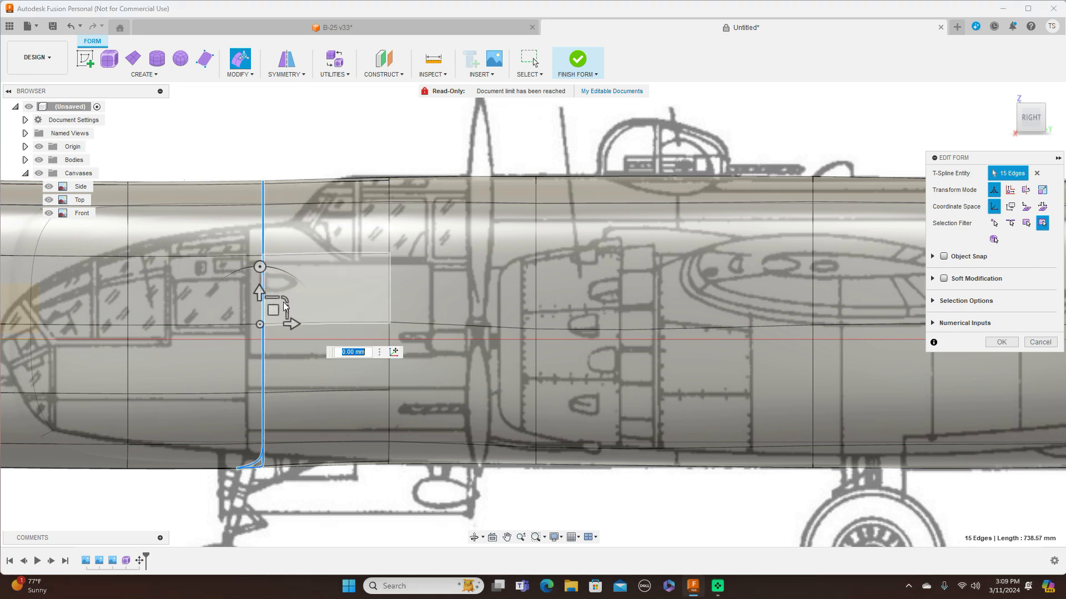
{"action": "left_click_drag", "start_coordinate": [285, 306], "coordinate": [278, 294]}
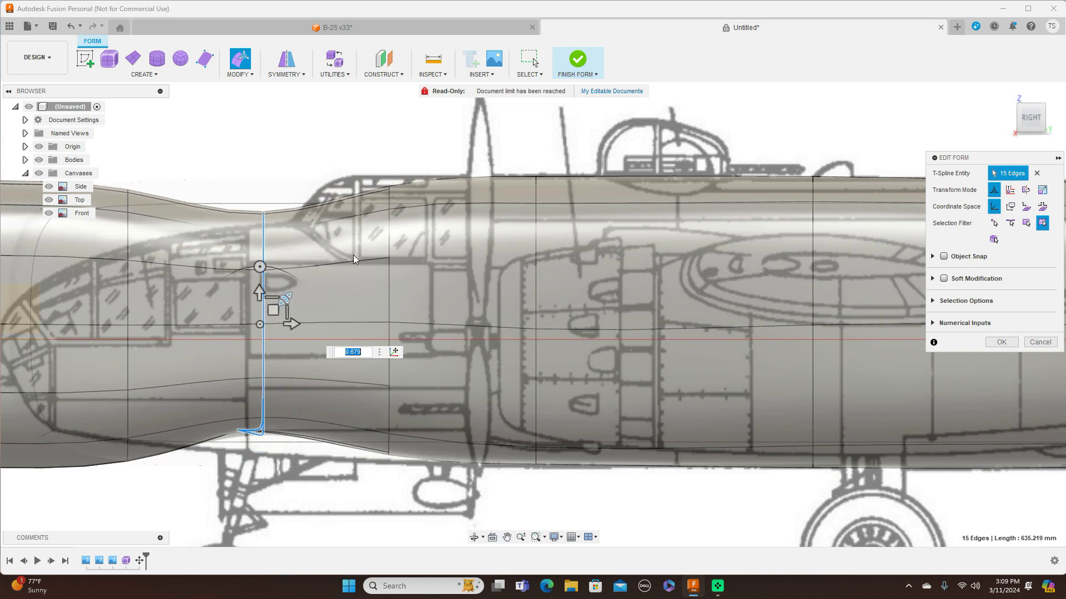
Insert a single exact edge loop ahead of the cockpit's edge loop at insert location -0.389
{"action": "double_click", "coordinate": [389, 248]}
{"action": "left_click", "coordinate": [253, 74]}
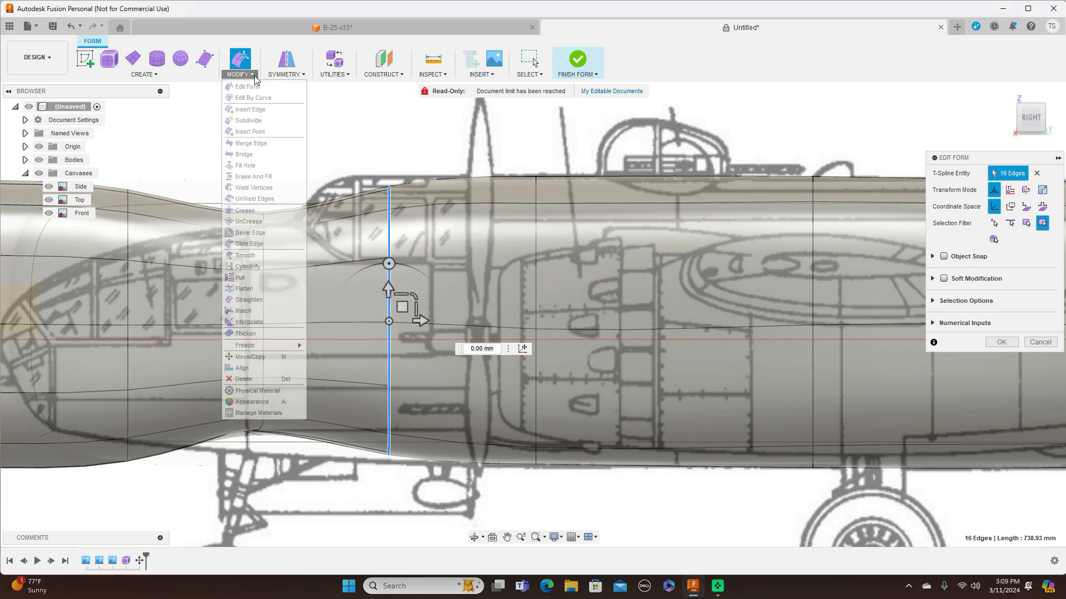
{"action": "left_click", "coordinate": [256, 110]}
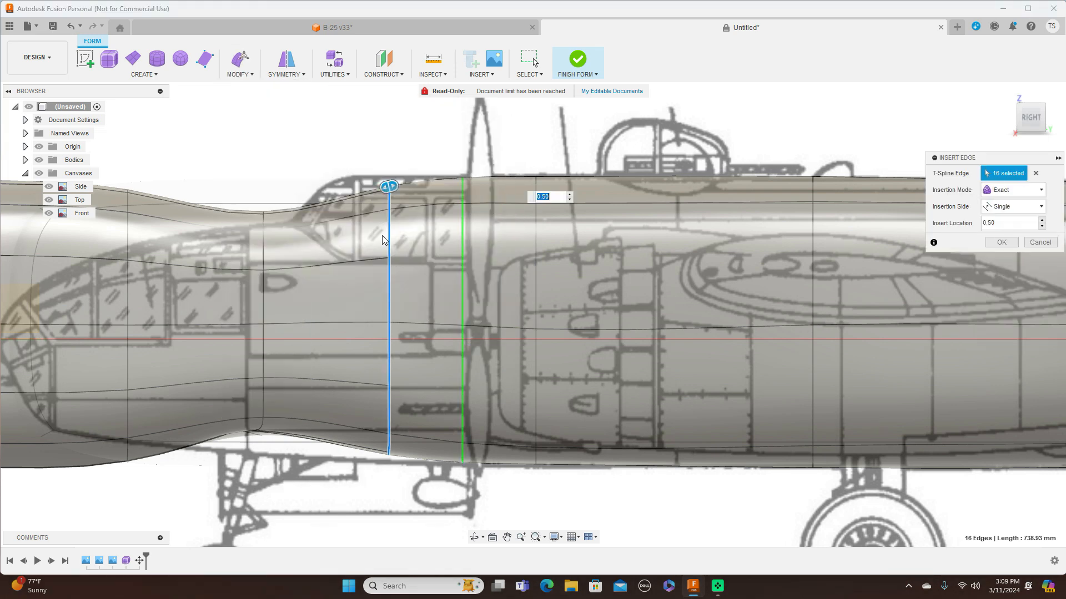
{"action": "left_click_drag", "start_coordinate": [387, 188], "coordinate": [253, 198]}
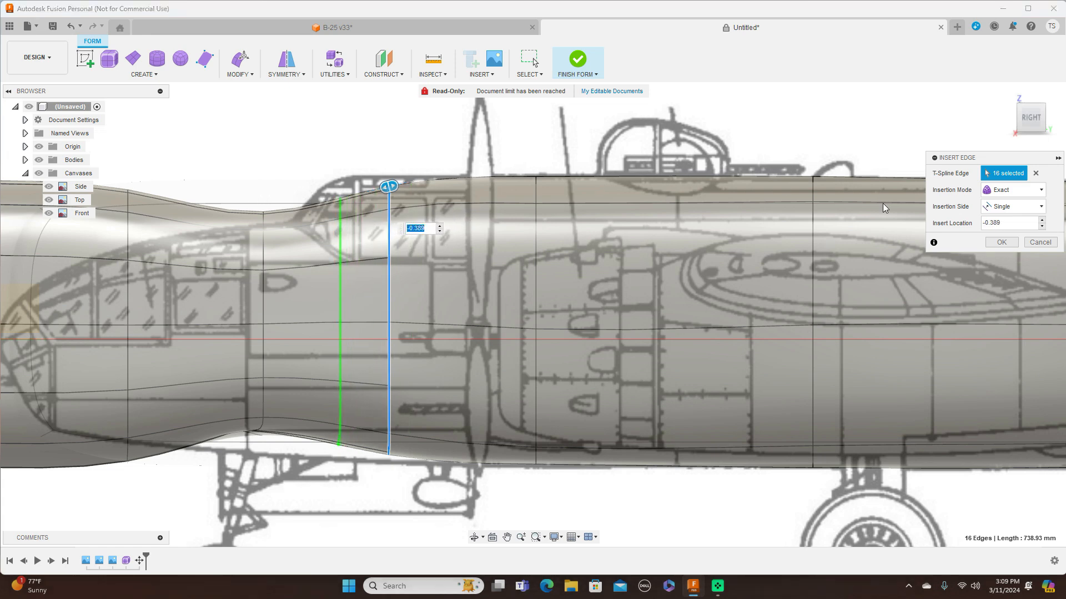
{"action": "left_click", "coordinate": [1001, 242]}
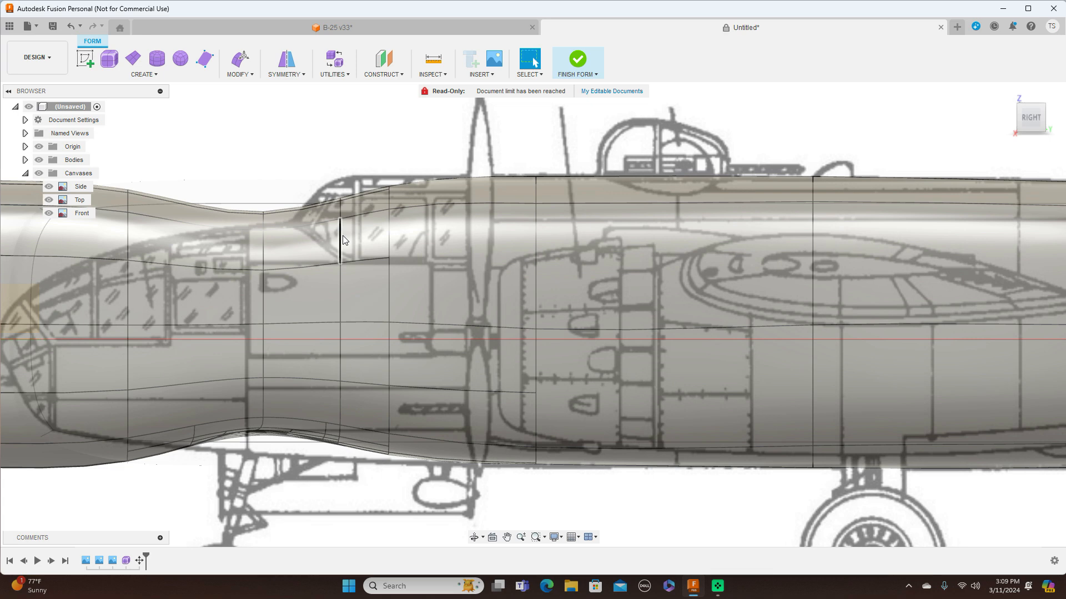
Raise the cockpit roof's top edge about 6.4 mm and move its front vertex about 8.4 mm up and 1.2 mm aft
{"action": "scroll", "coordinate": [357, 194], "scroll_direction": "up", "scroll_amount": 4}
{"action": "left_click", "coordinate": [360, 195]}
{"action": "right_click", "coordinate": [360, 195]}
{"action": "left_click", "coordinate": [391, 172]}
{"action": "left_click_drag", "start_coordinate": [390, 174], "coordinate": [392, 157]}
{"action": "mouse_move", "coordinate": [382, 108]}
{"action": "left_mouse_down"}
{"action": "mouse_move", "coordinate": [400, 106]}
{"action": "mouse_move", "coordinate": [407, 120]}
{"action": "mouse_move", "coordinate": [400, 113]}
{"action": "left_mouse_up"}
{"action": "left_click_drag", "start_coordinate": [397, 153], "coordinate": [397, 134]}
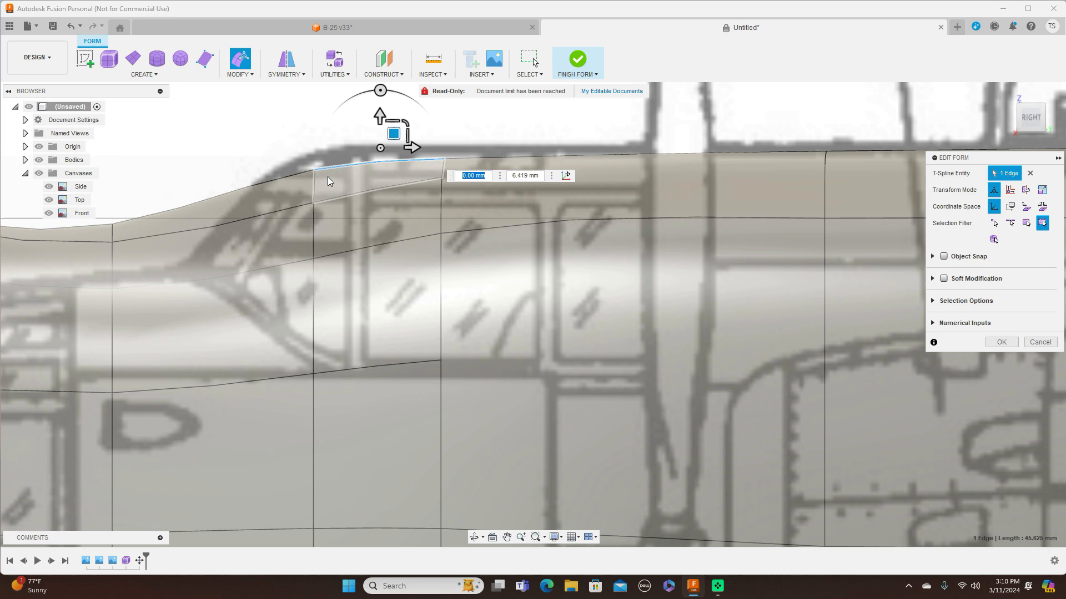
{"action": "left_click", "coordinate": [314, 168]}
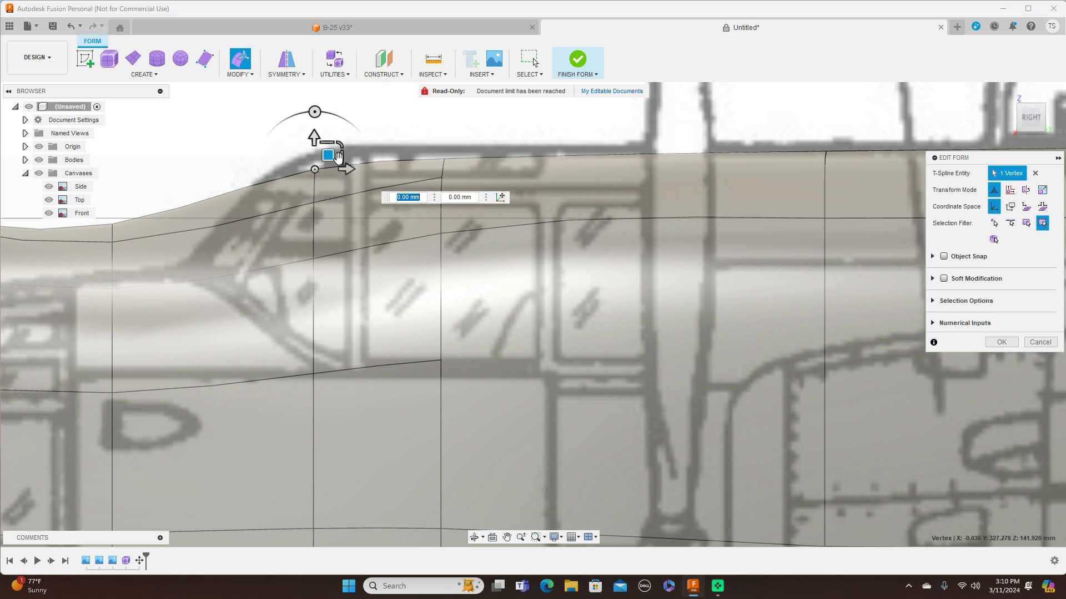
{"action": "left_click_drag", "start_coordinate": [329, 155], "coordinate": [332, 133]}
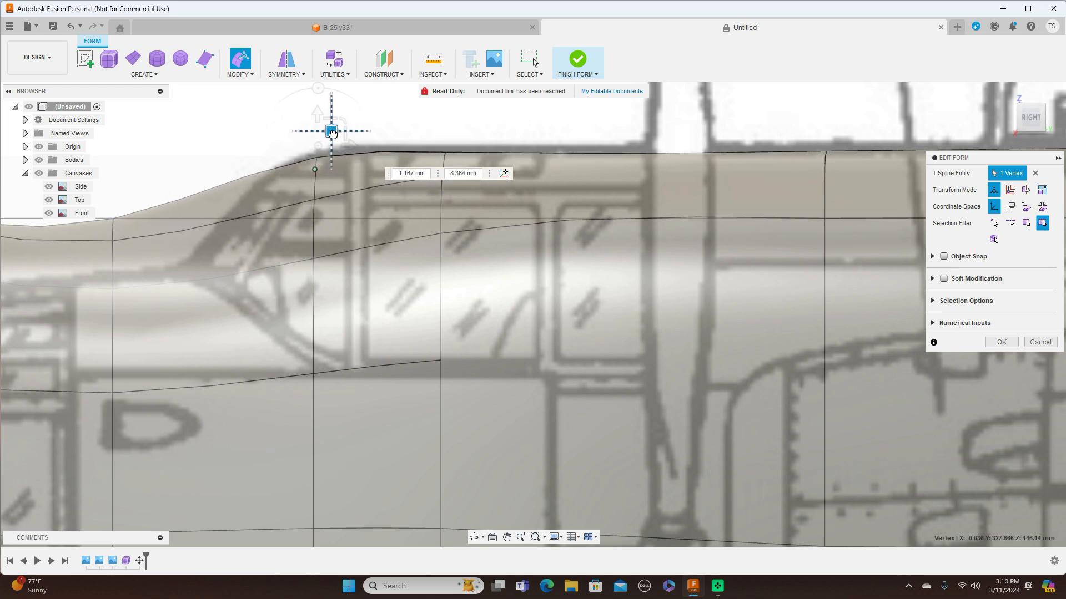
Scale the open nose edge loop to about 0.51 and the loop just behind it to about 0.56
{"action": "scroll", "coordinate": [448, 262], "scroll_direction": "down", "scroll_amount": 5}
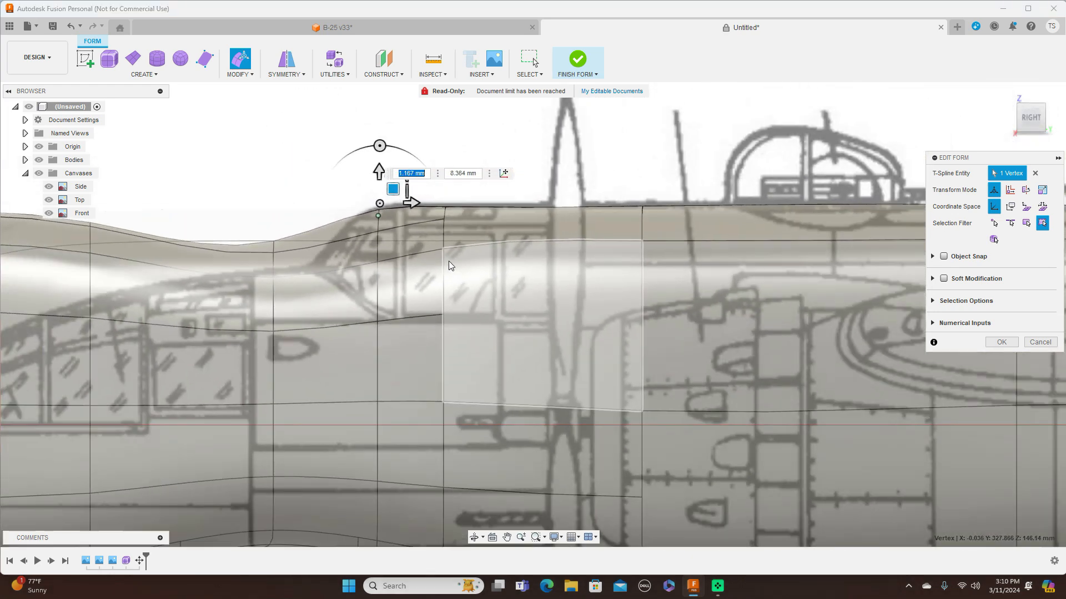
{"action": "scroll", "coordinate": [453, 222], "scroll_direction": "down", "scroll_amount": 4}
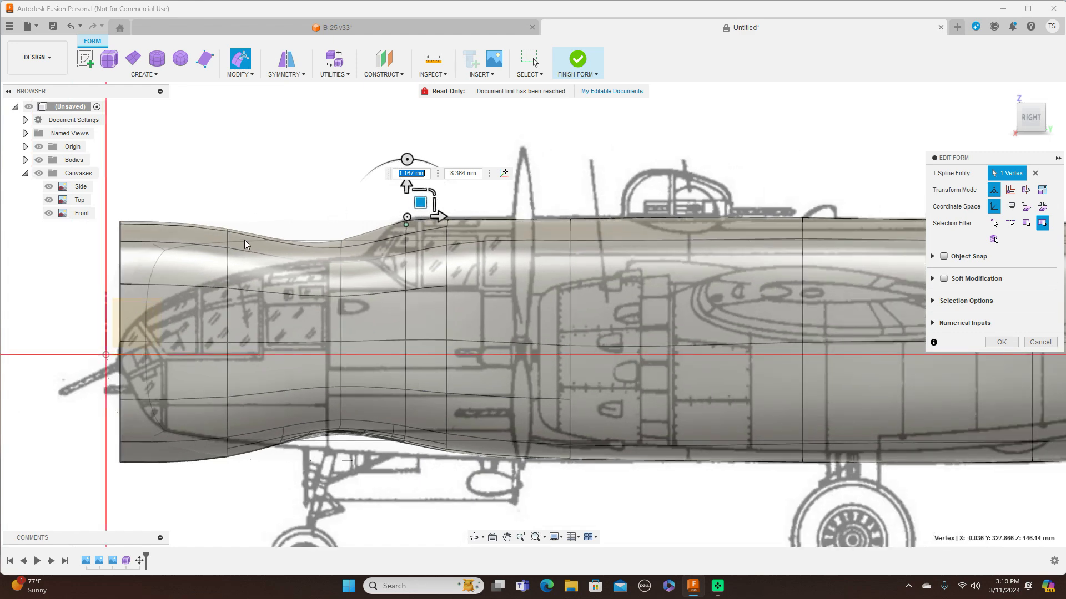
{"action": "double_click", "coordinate": [121, 271]}
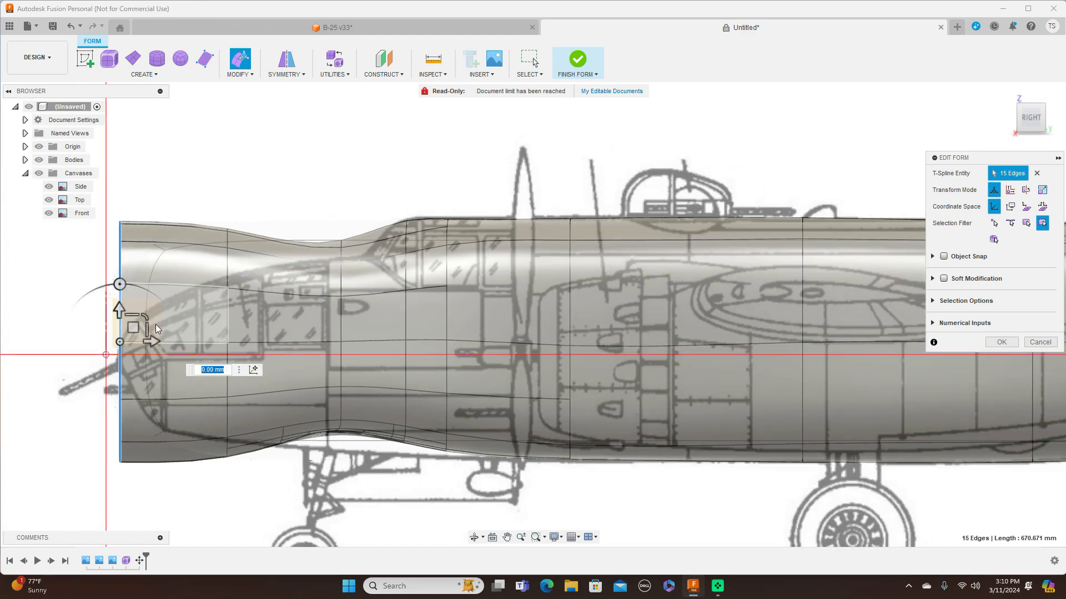
{"action": "left_click_drag", "start_coordinate": [145, 322], "coordinate": [126, 324]}
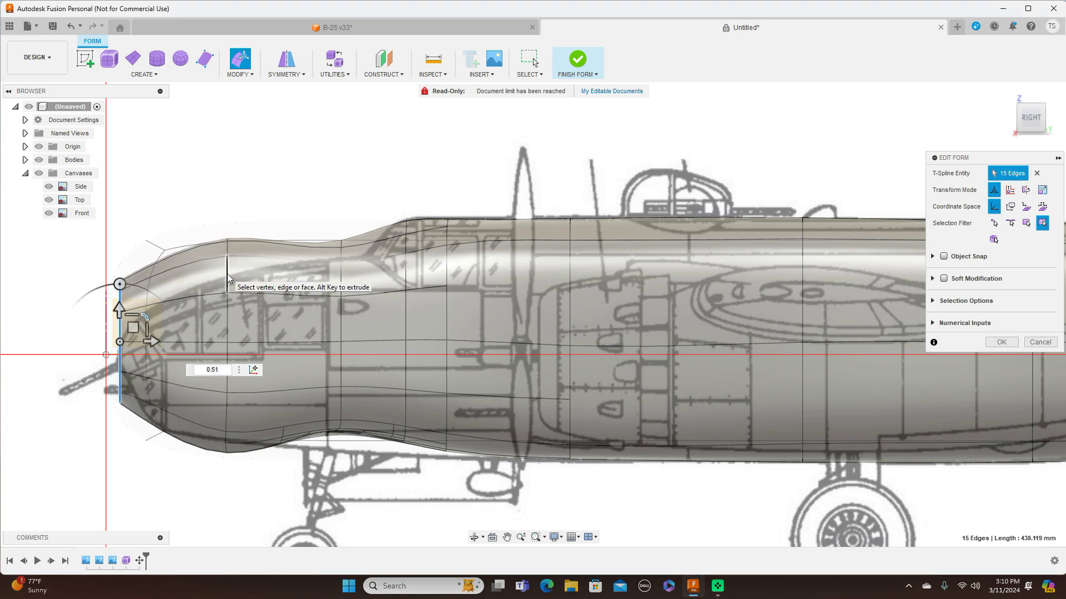
{"action": "double_click", "coordinate": [228, 274]}
{"action": "left_click_drag", "start_coordinate": [253, 330], "coordinate": [246, 345]}
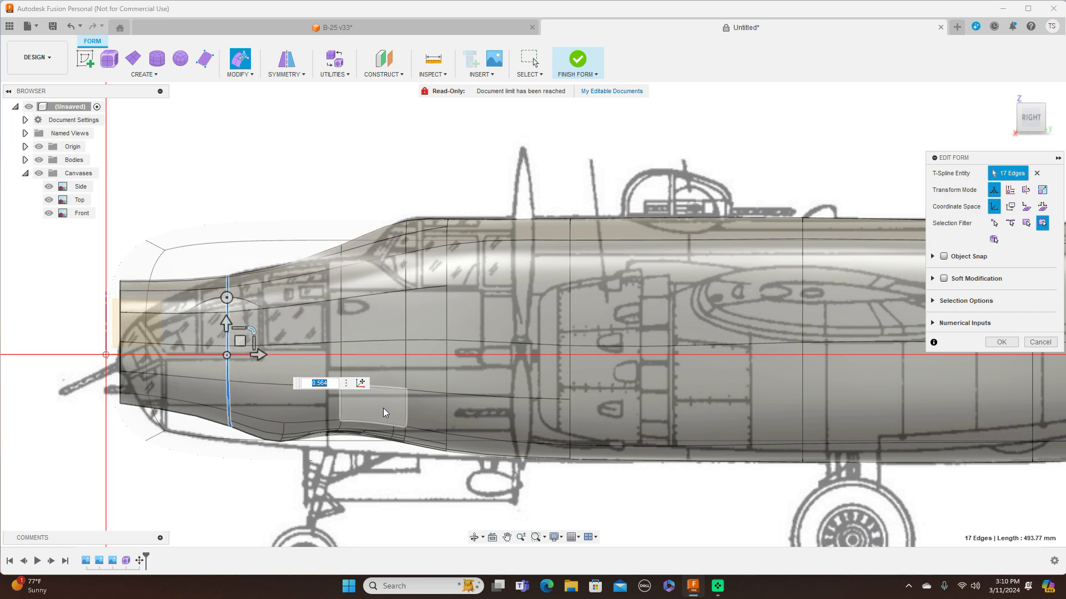
Scale the edge loop just ahead of the cockpit to about 1.18 and check the shape from the bottom and right views
{"action": "scroll", "coordinate": [388, 400], "scroll_direction": "up", "scroll_amount": 3}
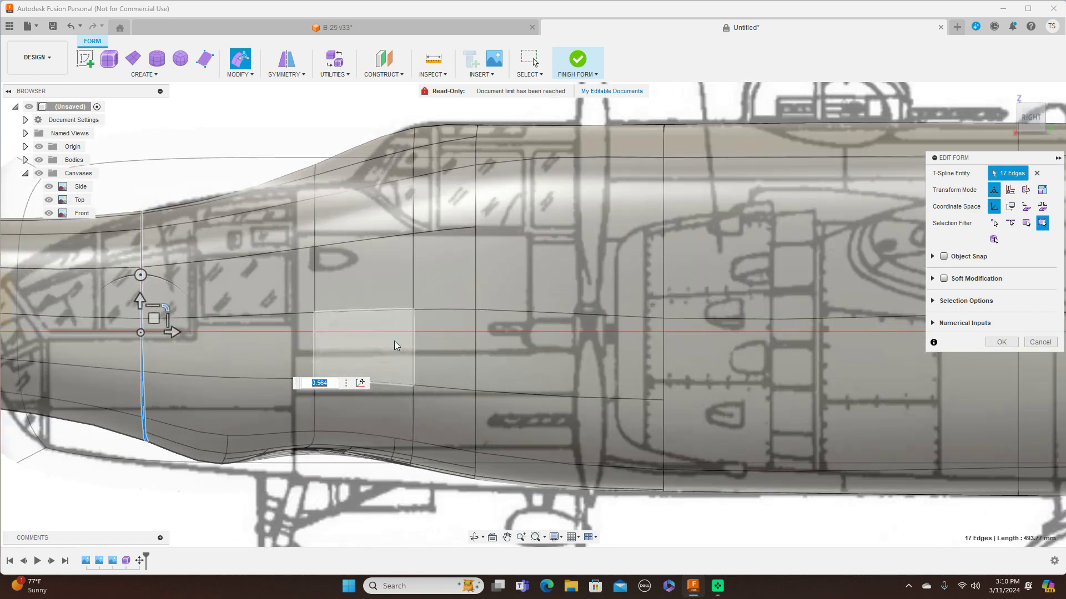
{"action": "left_click", "coordinate": [314, 271]}
{"action": "left_click_drag", "start_coordinate": [315, 268], "coordinate": [316, 209]}
{"action": "double_click", "coordinate": [314, 286]}
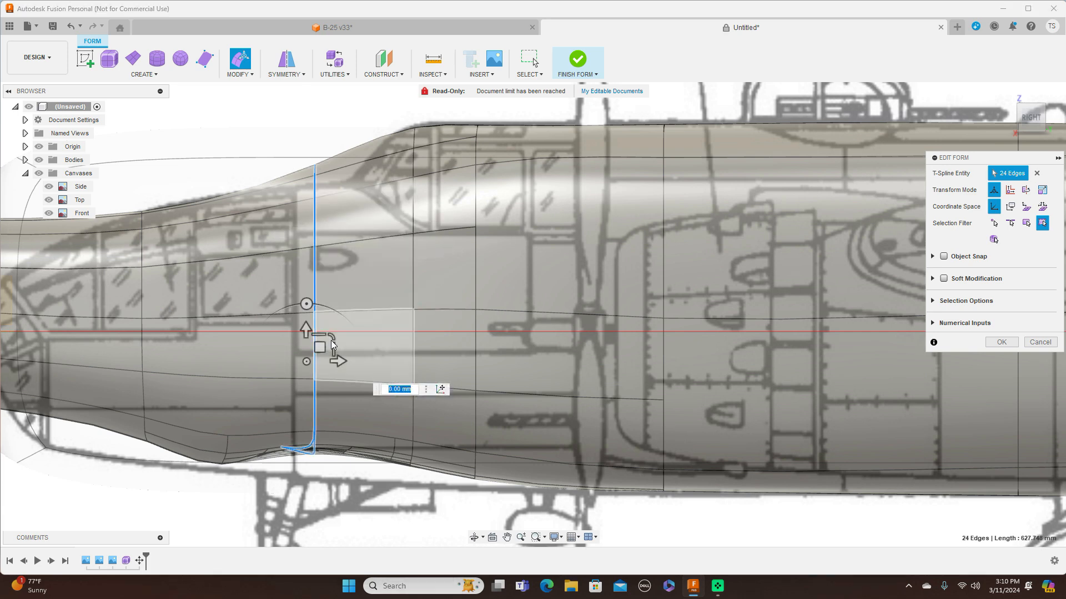
{"action": "mouse_move", "coordinate": [321, 349]}
{"action": "left_mouse_down"}
{"action": "mouse_move", "coordinate": [333, 355]}
{"action": "mouse_move", "coordinate": [335, 333]}
{"action": "left_mouse_up"}
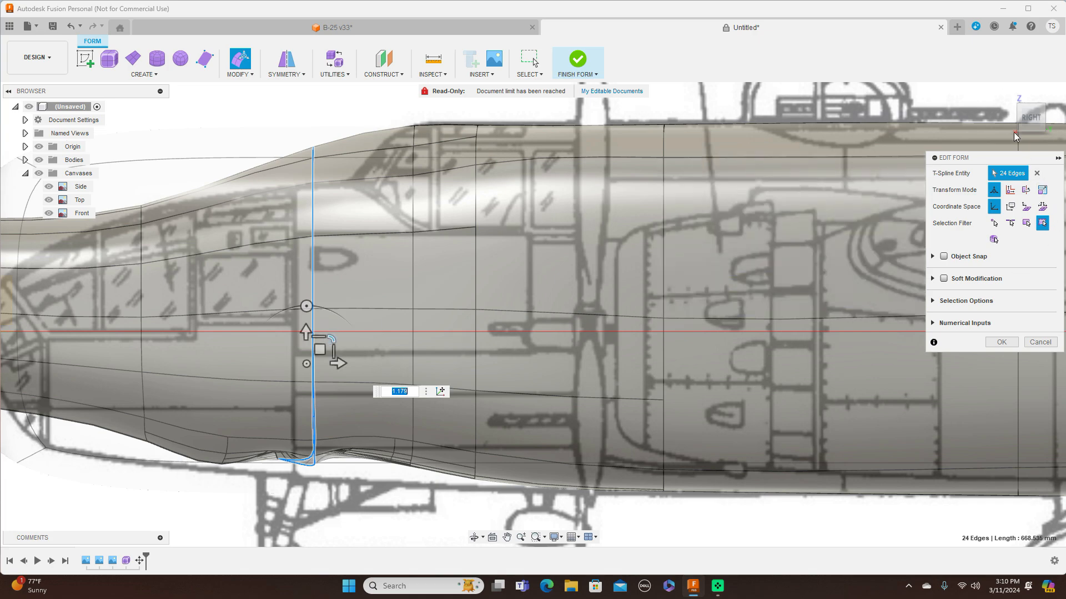
{"action": "left_click", "coordinate": [1033, 141]}
{"action": "middle_click_drag", "start_coordinate": [608, 267], "coordinate": [658, 122]}
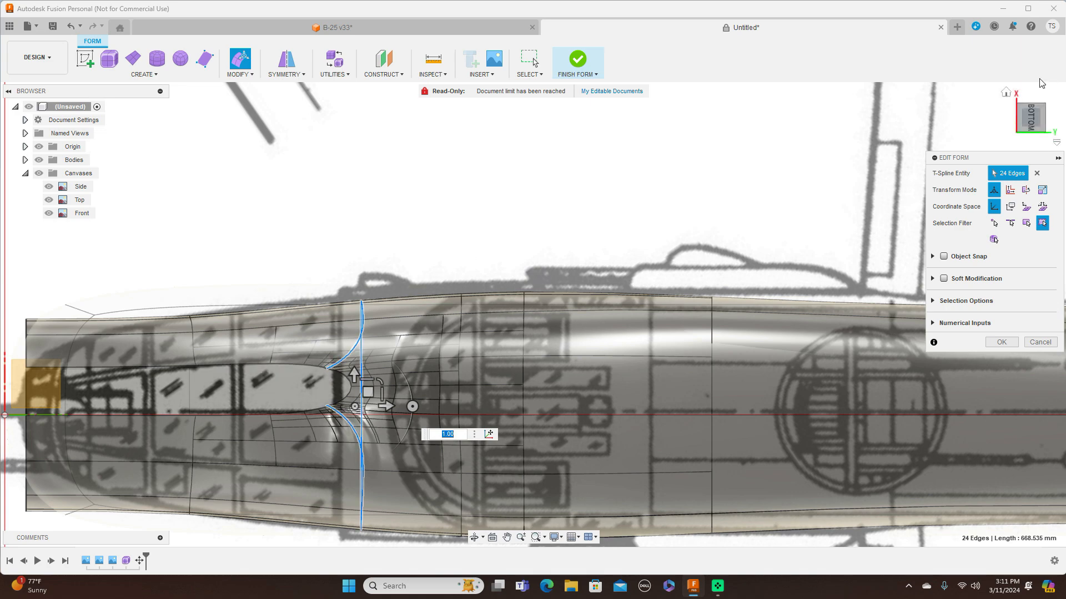
{"action": "left_click", "coordinate": [1032, 103]}
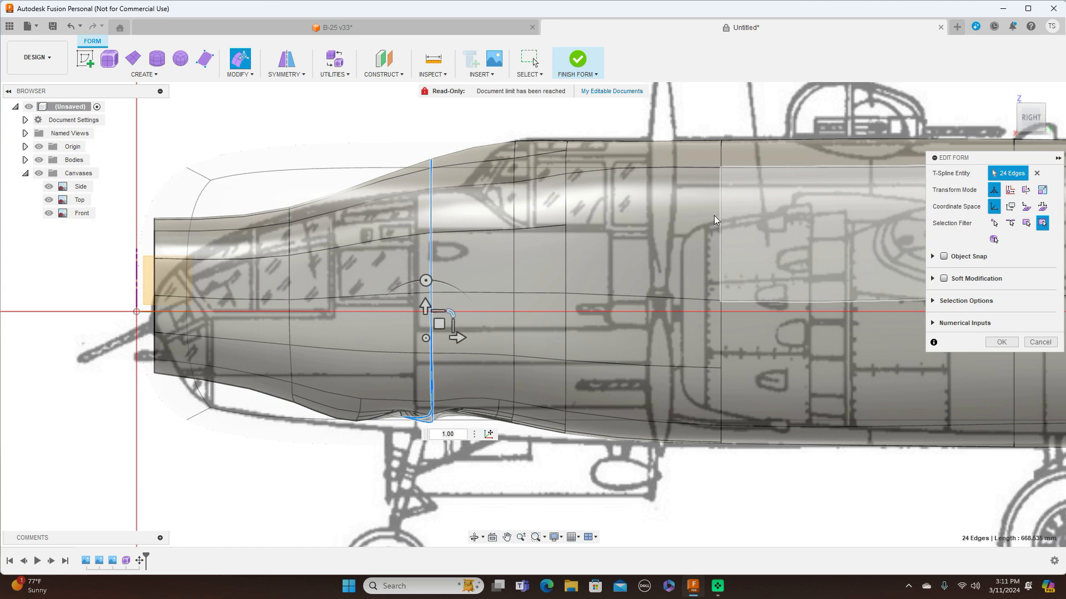
Undo the scaling of the nose edge loops and the move of the cockpit roof's front vertex
{"action": "left_click", "coordinate": [71, 26]}
{"action": "left_click", "coordinate": [72, 27]}
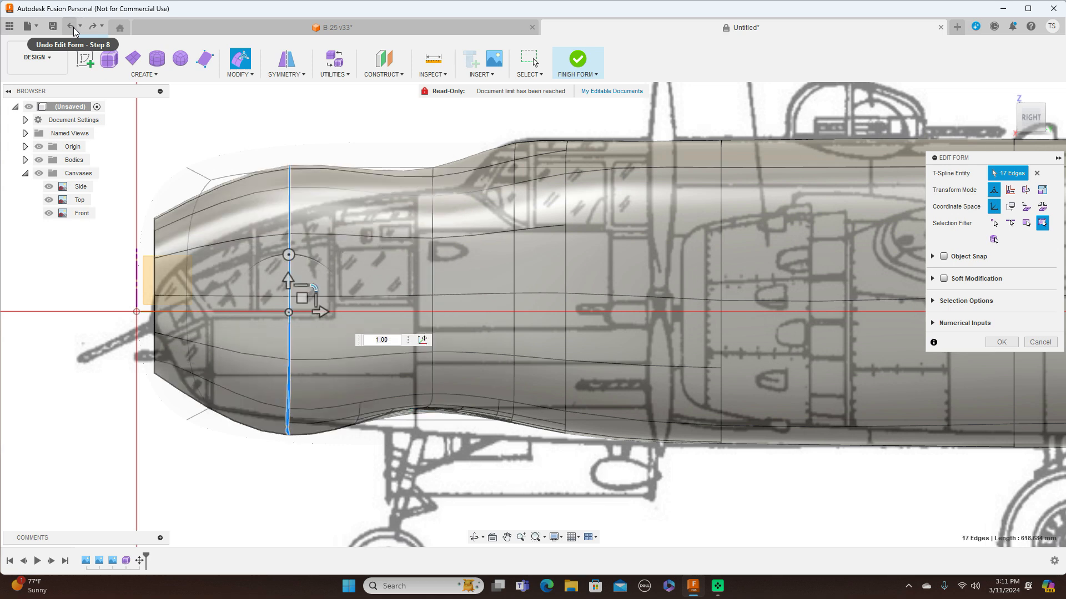
{"action": "left_click", "coordinate": [74, 28]}
{"action": "left_click", "coordinate": [74, 28]}
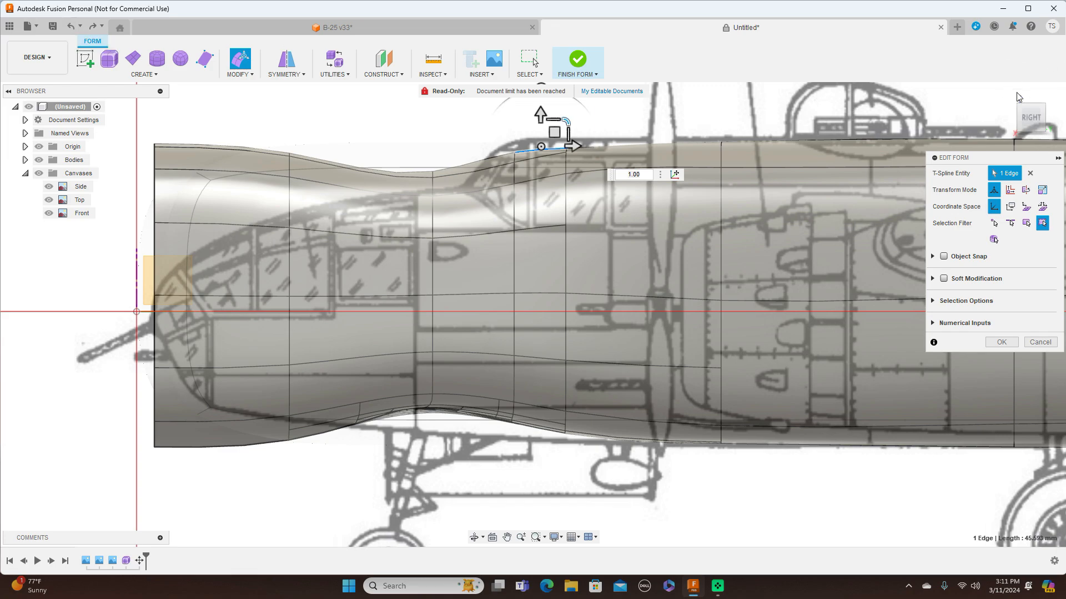
{"action": "left_click", "coordinate": [1031, 113]}
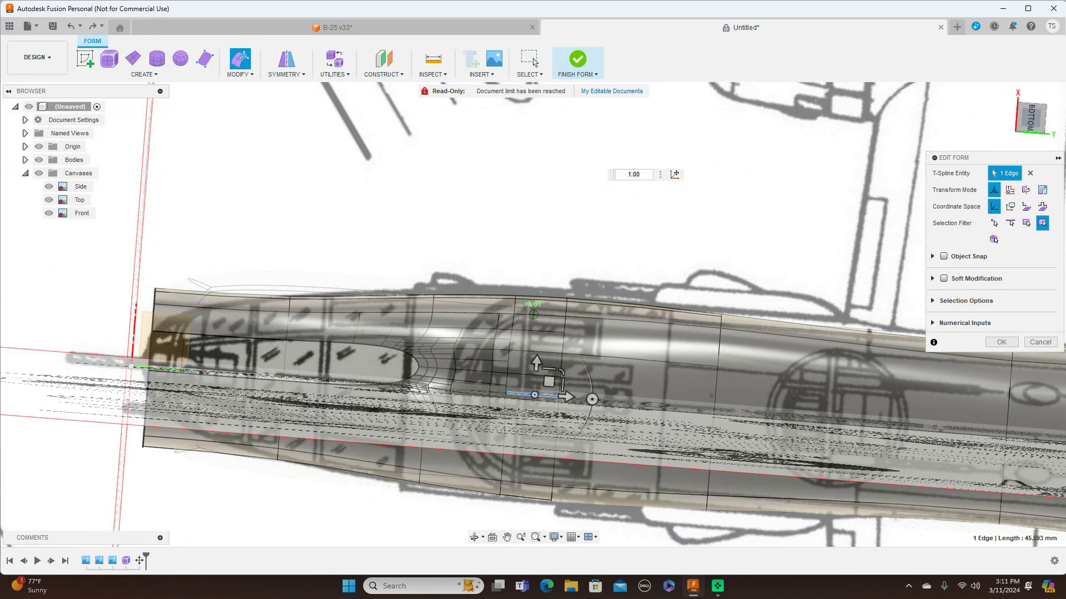
{"action": "left_click", "coordinate": [1032, 116]}
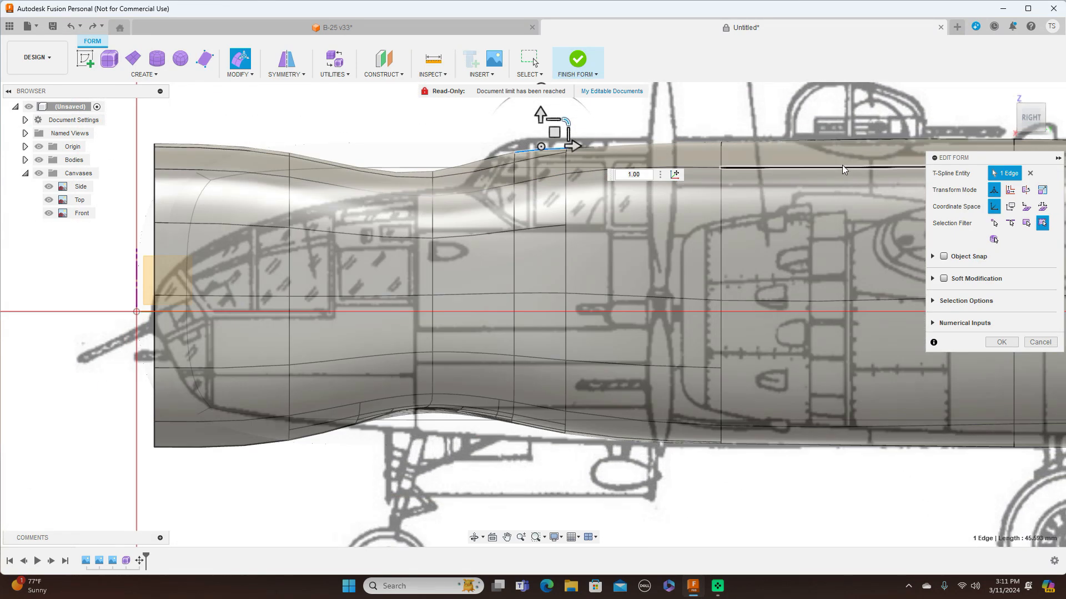
{"action": "middle_click_drag", "start_coordinate": [705, 109], "coordinate": [604, 87]}
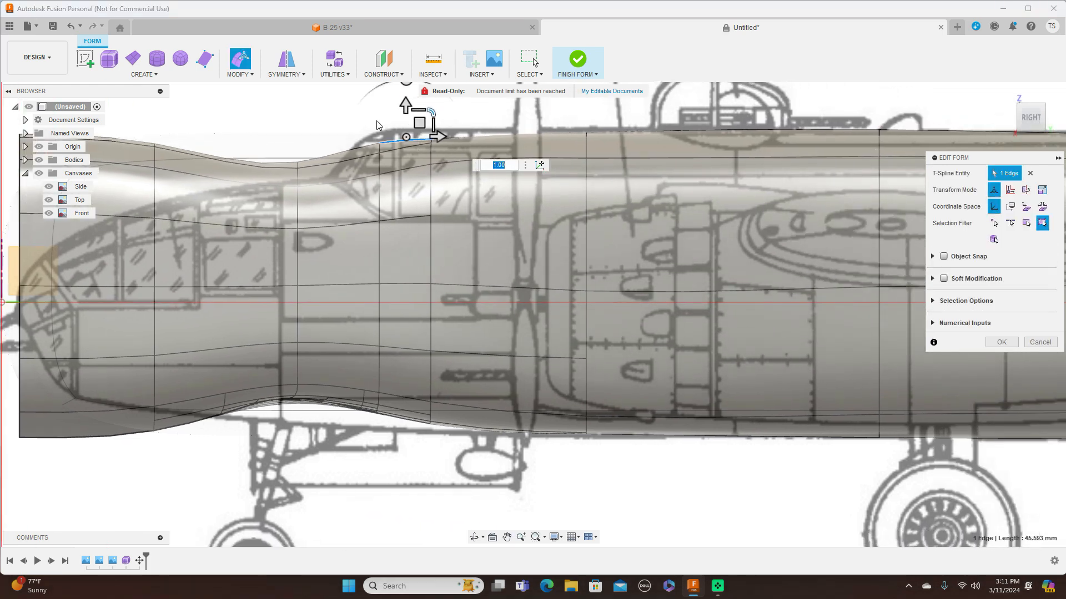
{"action": "left_click", "coordinate": [577, 74]}
{"action": "left_click", "coordinate": [589, 113]}
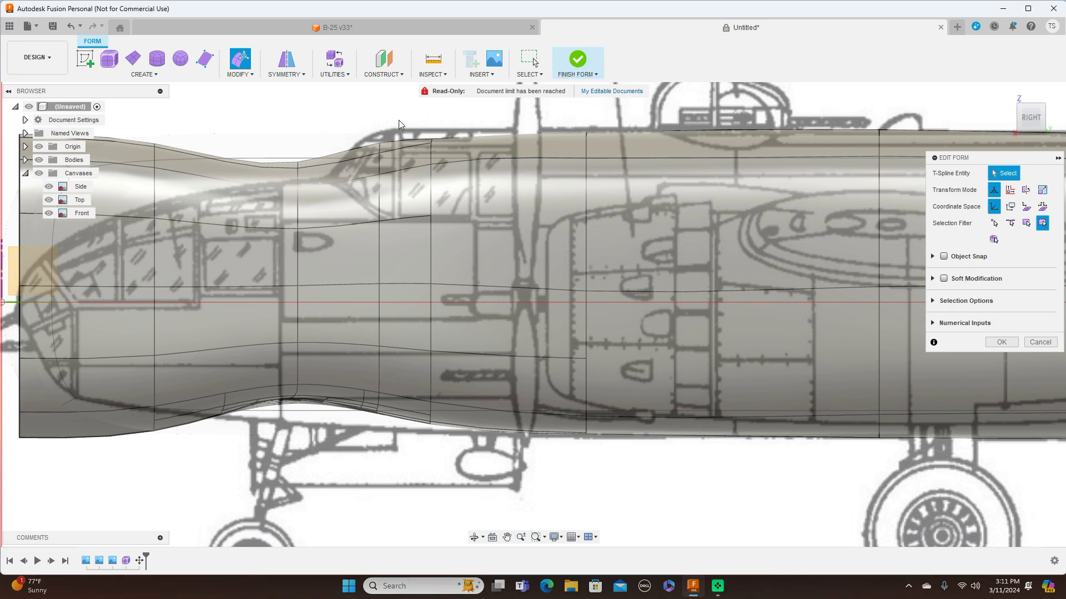
Delete the fuselage's front section from the open nose edge back to the rear of the cockpit glazing
{"action": "scroll", "coordinate": [401, 119], "scroll_direction": "down", "scroll_amount": 4}
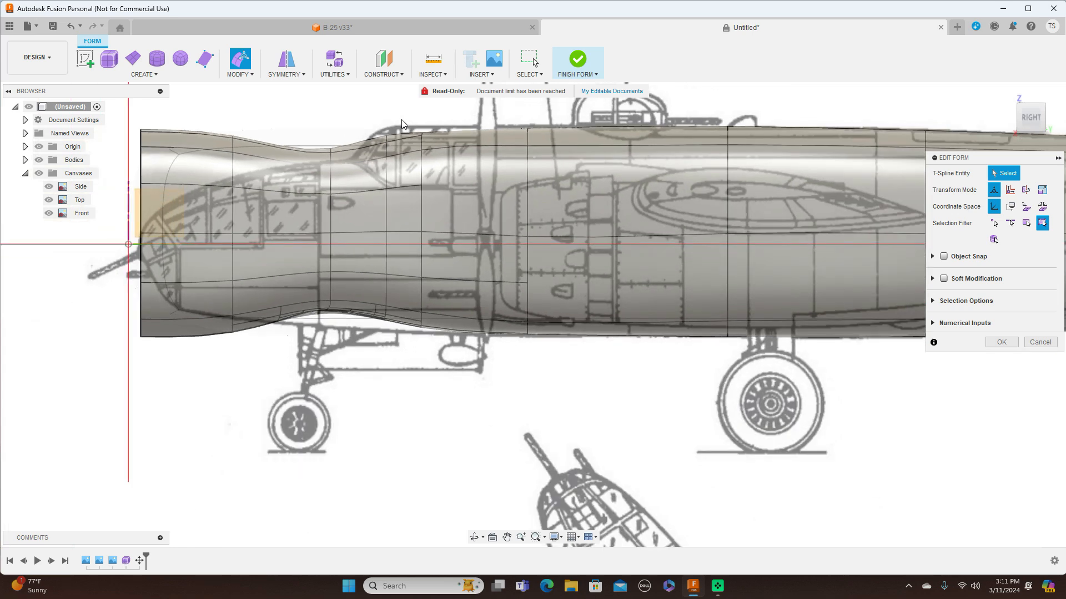
{"action": "left_click_drag", "start_coordinate": [403, 118], "coordinate": [121, 351]}
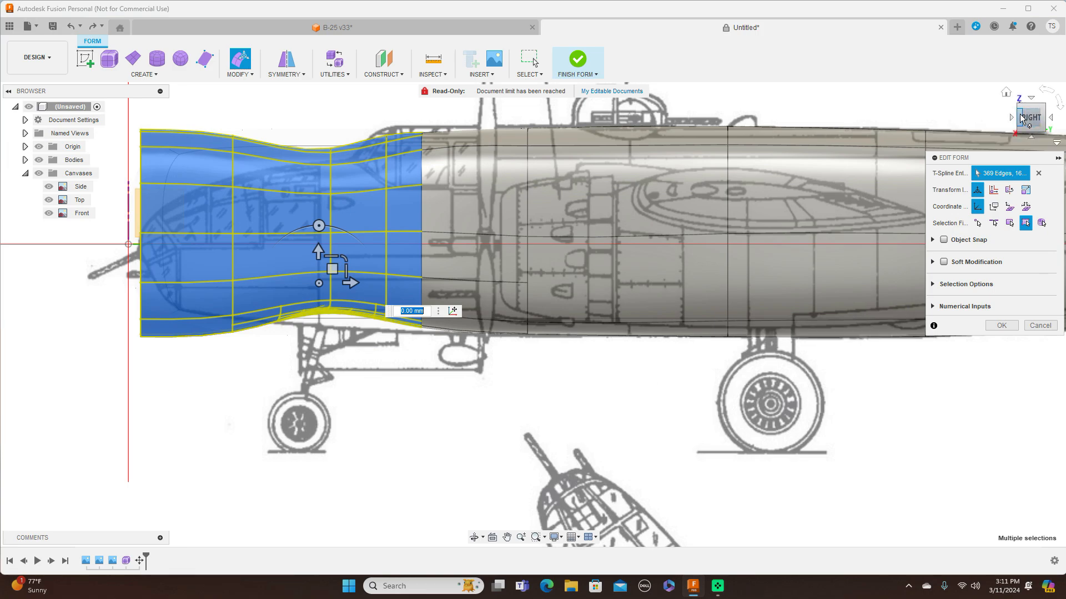
{"action": "left_click", "coordinate": [1044, 117]}
{"action": "middle_click_drag", "start_coordinate": [488, 488], "coordinate": [555, 495], "text": "shift"}
{"action": "right_click", "coordinate": [620, 448]}
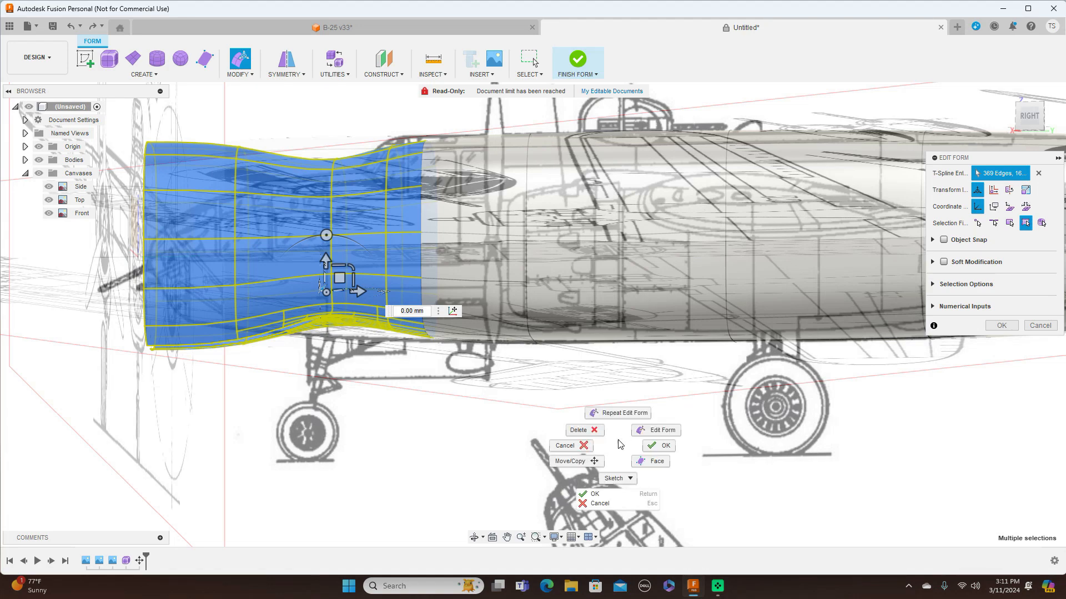
{"action": "left_click", "coordinate": [579, 430]}
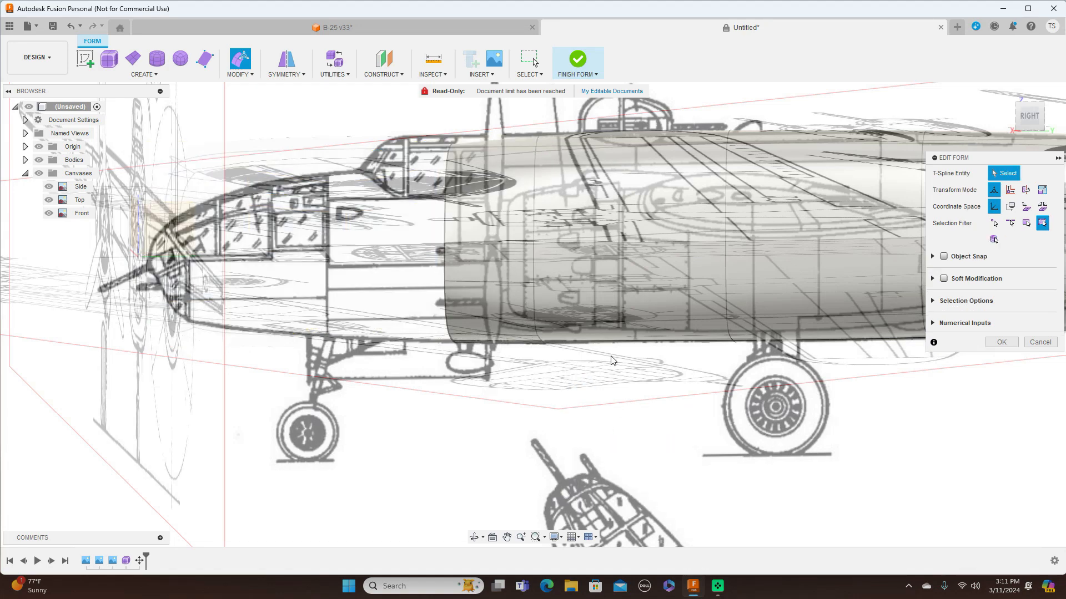
From the right view, scale the open front edge loop to about 1.07 to match the side blueprint
{"action": "left_click", "coordinate": [1029, 116]}
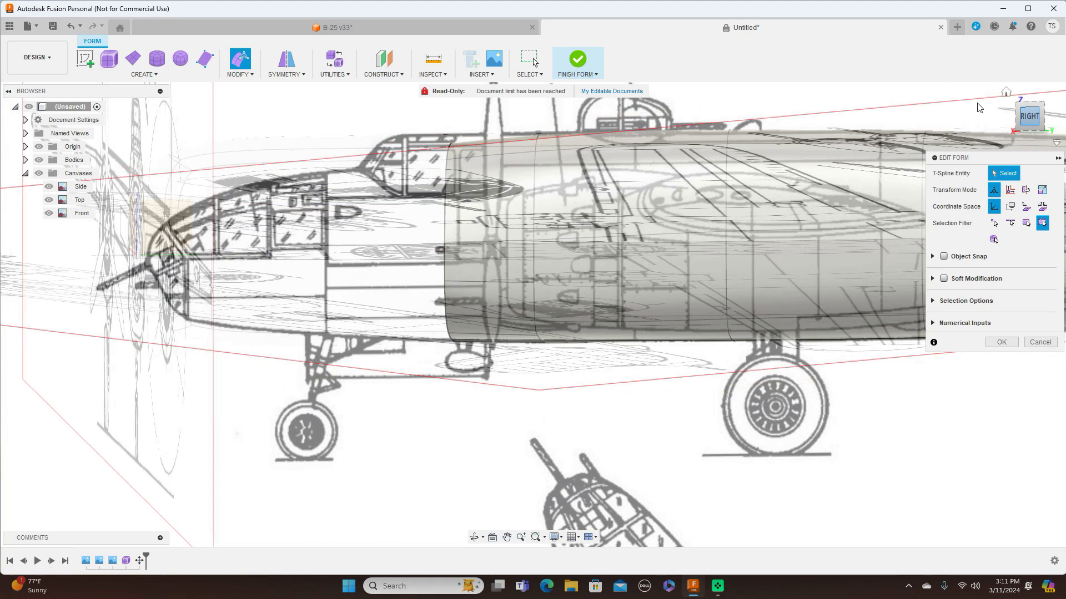
{"action": "double_click", "coordinate": [445, 199]}
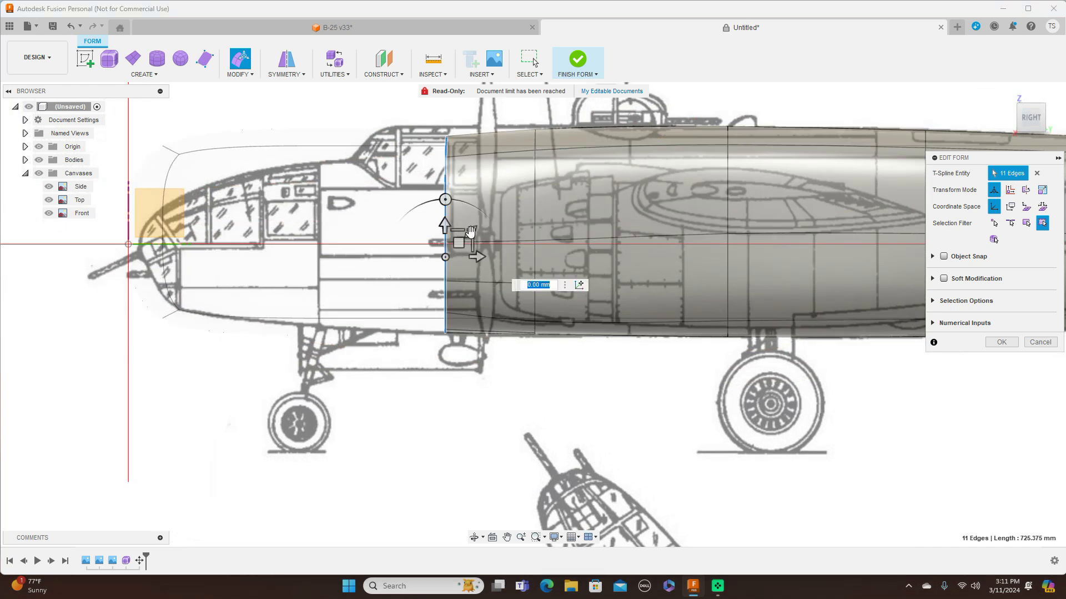
{"action": "left_click_drag", "start_coordinate": [470, 232], "coordinate": [470, 232]}
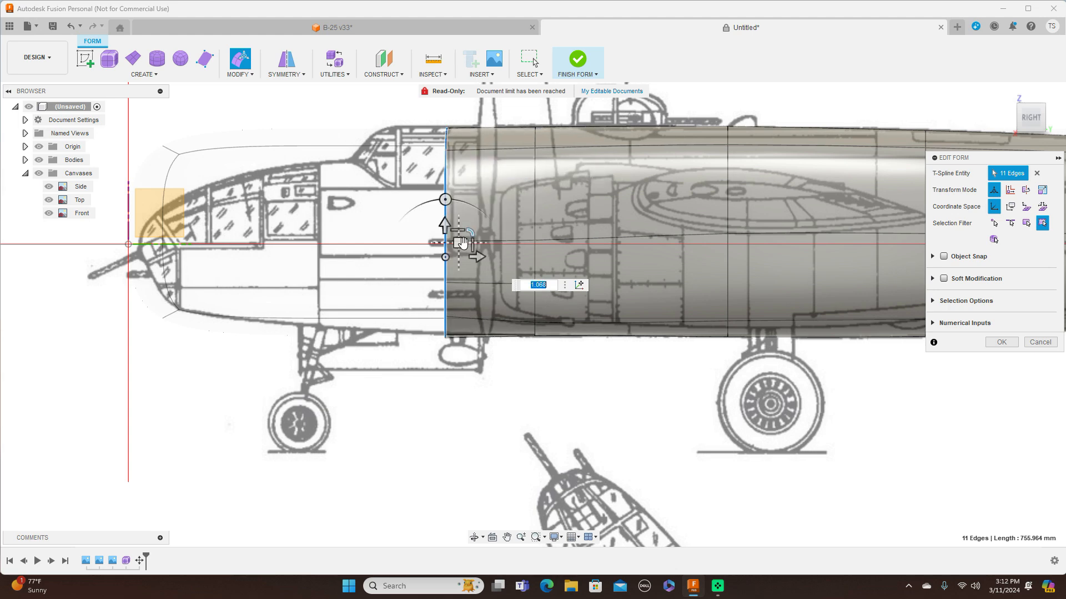
Extrude the open front edge loop forward in three sections to the nose tip, reaching about 386 mm forward and 9 mm down
{"action": "left_click_drag", "start_coordinate": [458, 242], "coordinate": [335, 247]}
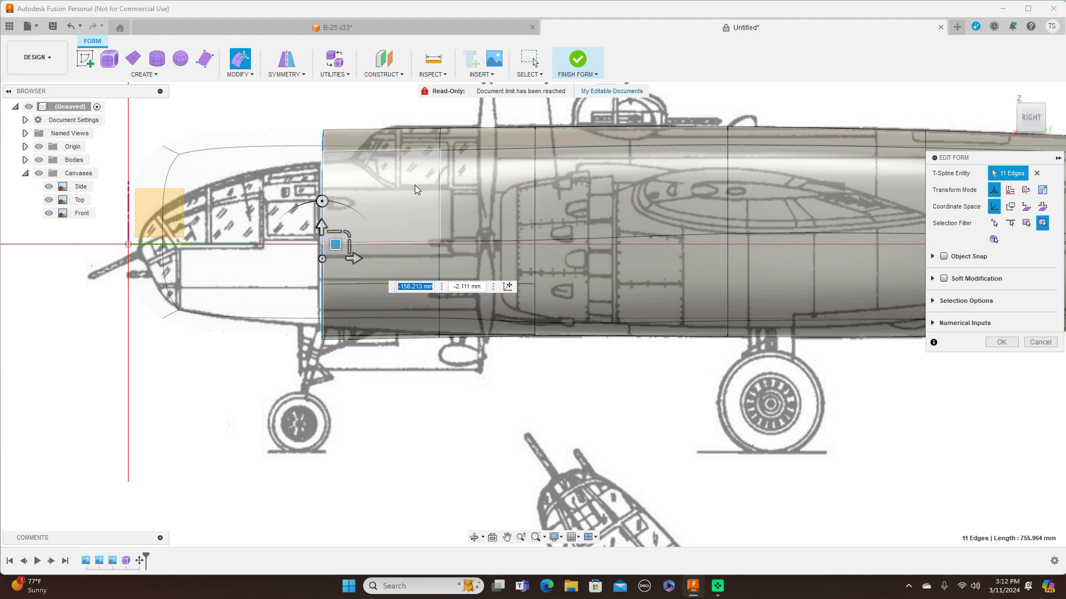
{"action": "left_click_drag", "start_coordinate": [336, 244], "coordinate": [238, 247]}
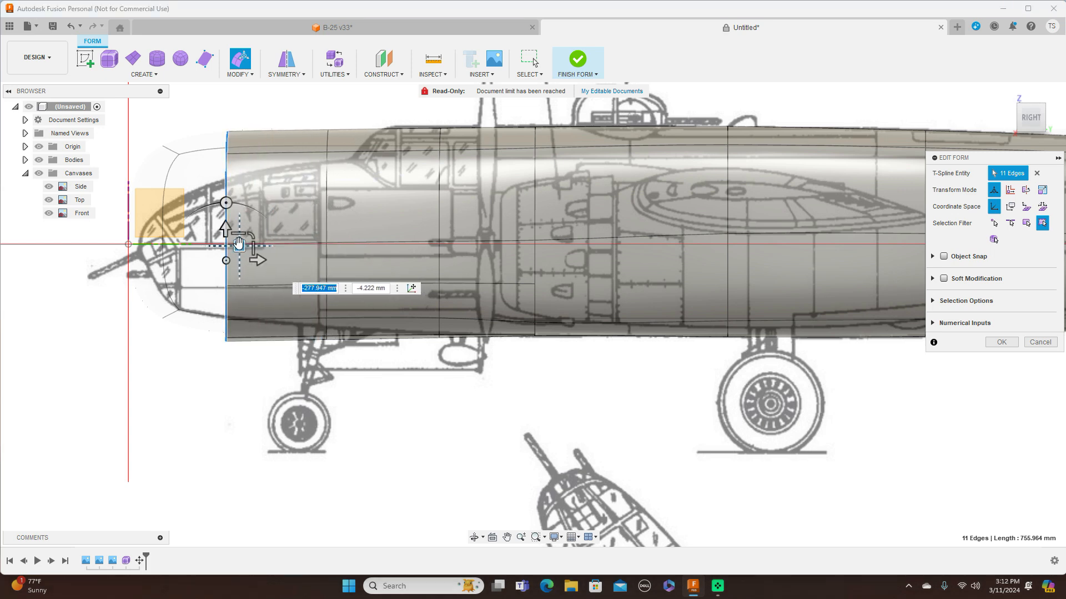
{"action": "left_click_drag", "start_coordinate": [239, 246], "coordinate": [154, 251]}
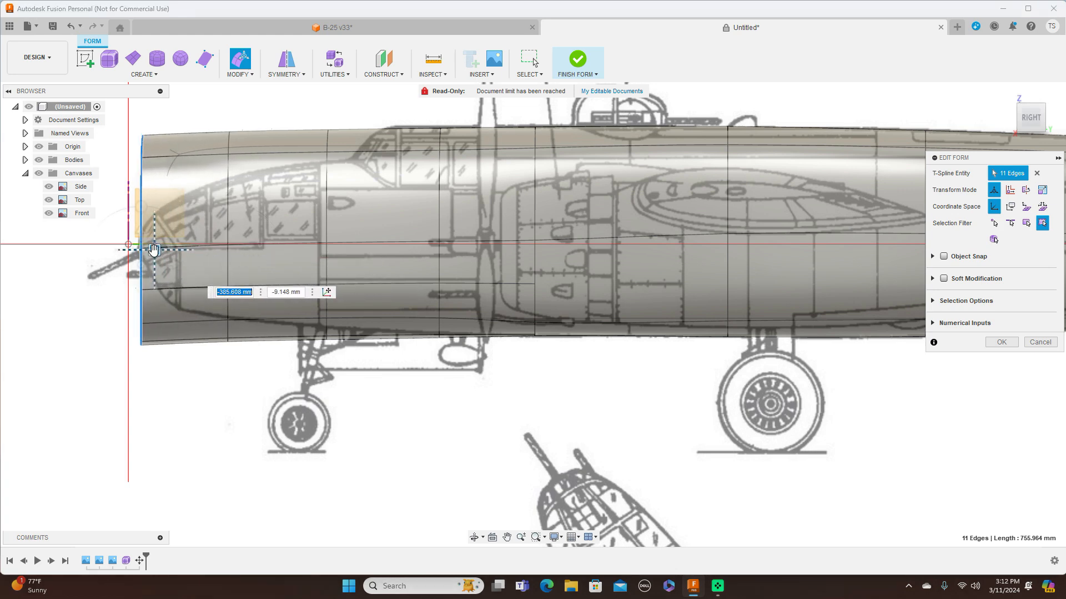
{"action": "scroll", "coordinate": [596, 414], "scroll_direction": "down", "scroll_amount": 3}
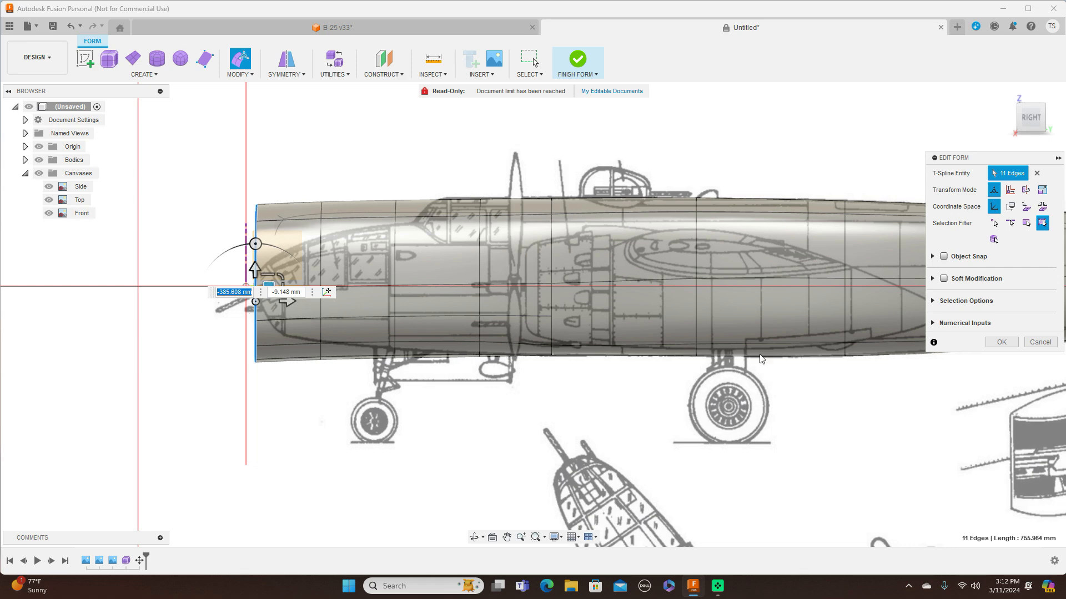
{"action": "scroll", "coordinate": [577, 376], "scroll_direction": "up", "scroll_amount": 3}
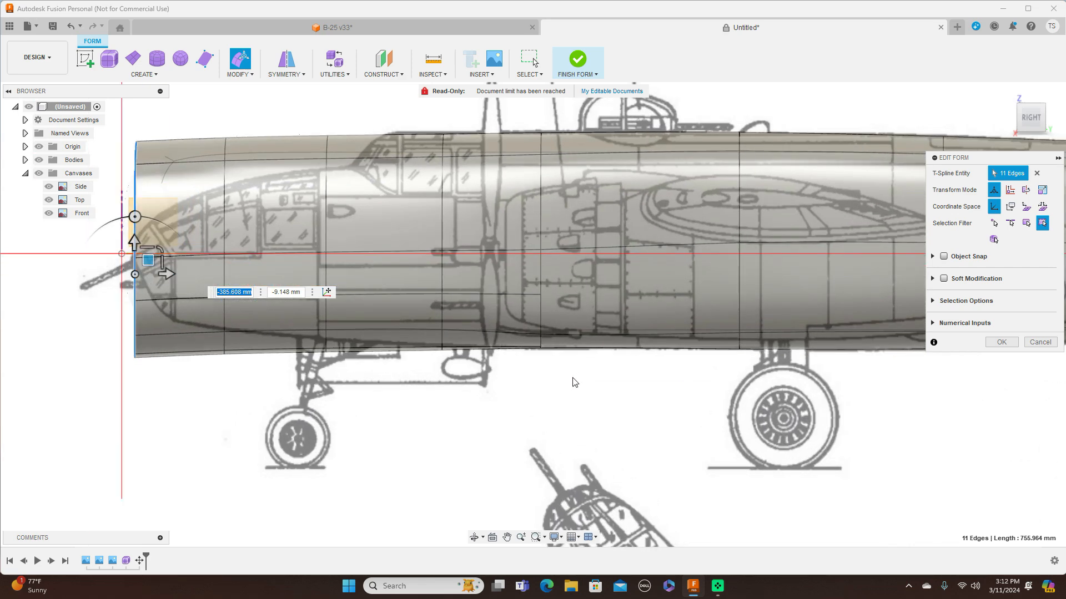
{"action": "middle_click_drag", "start_coordinate": [575, 375], "coordinate": [646, 370]}
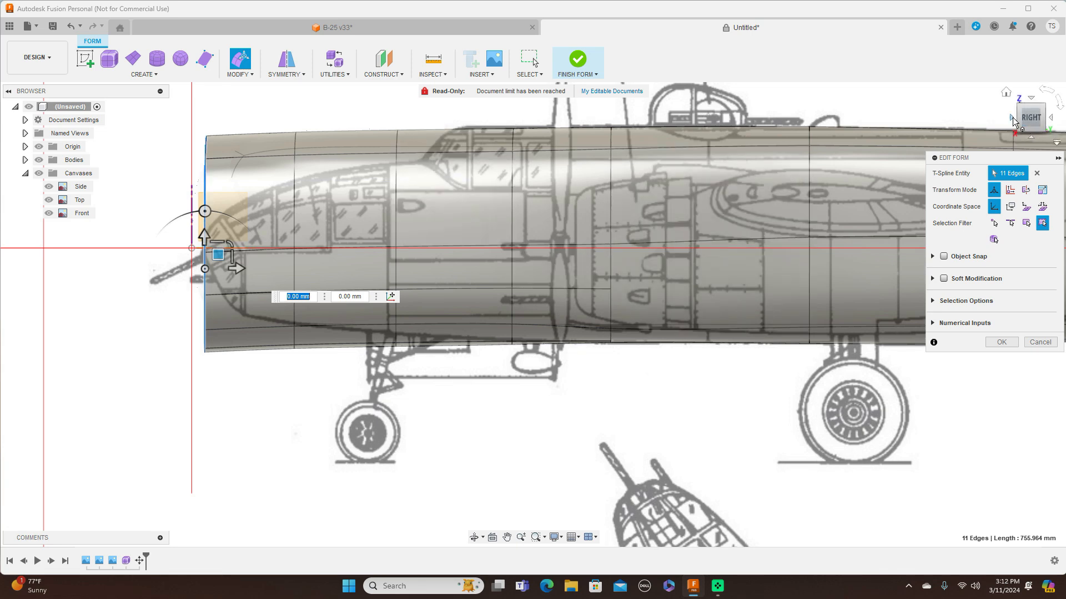
Inspect the extended fuselage from the left, front and right views with the blueprint canvases hidden, and show the canvases again
{"action": "left_click_drag", "start_coordinate": [1013, 118], "coordinate": [1016, 121]}
{"action": "left_click", "coordinate": [1013, 118]}
{"action": "left_click", "coordinate": [1012, 118]}
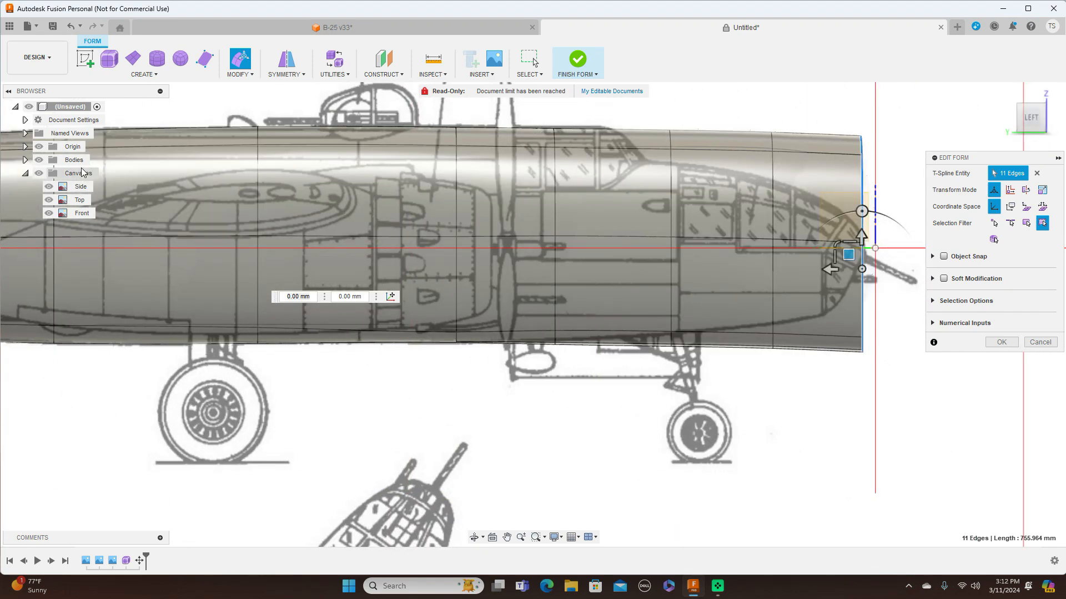
{"action": "left_click", "coordinate": [40, 175]}
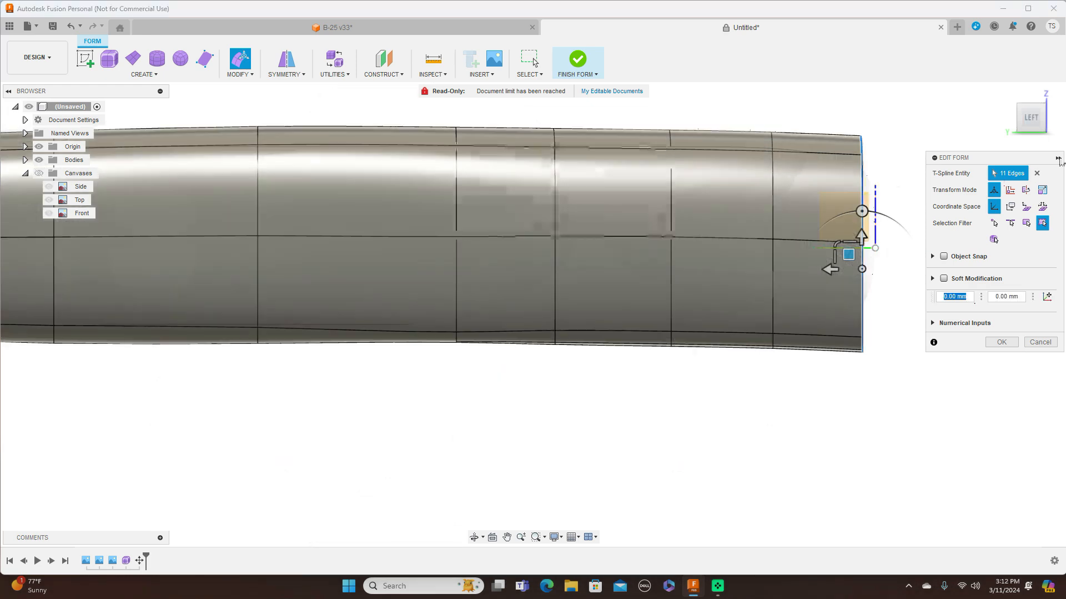
{"action": "left_click", "coordinate": [1054, 121]}
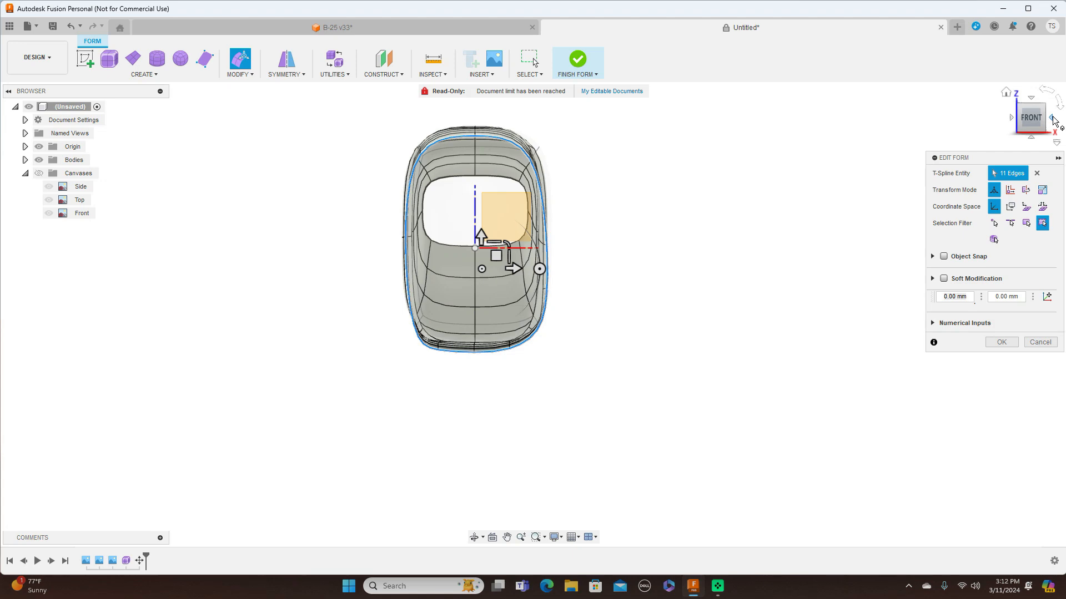
{"action": "left_click", "coordinate": [1054, 121]}
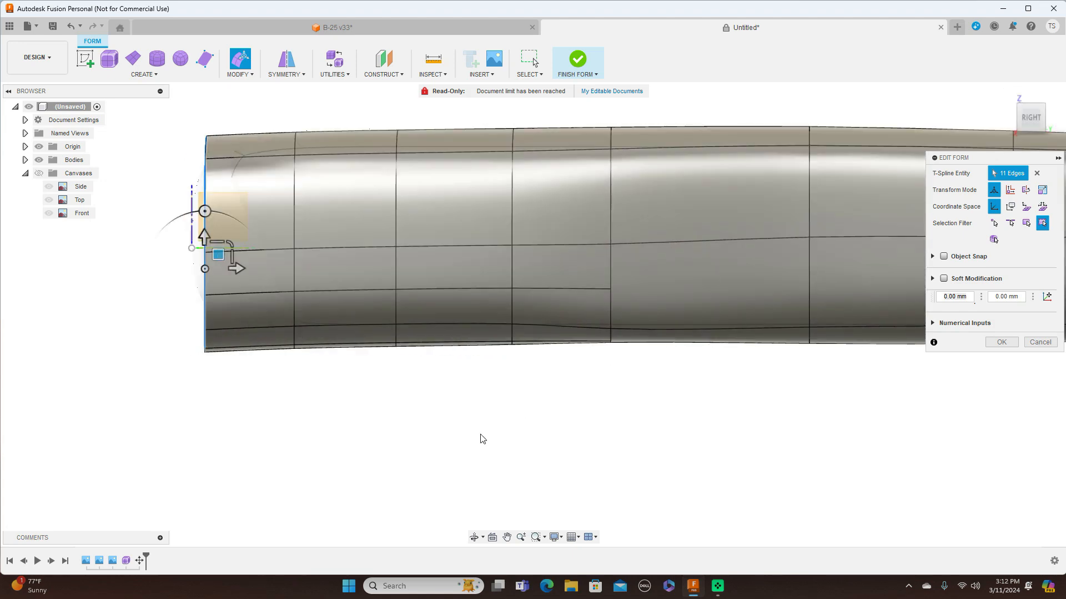
{"action": "left_click", "coordinate": [40, 174]}
{"action": "scroll", "coordinate": [267, 166], "scroll_direction": "up", "scroll_amount": 1}
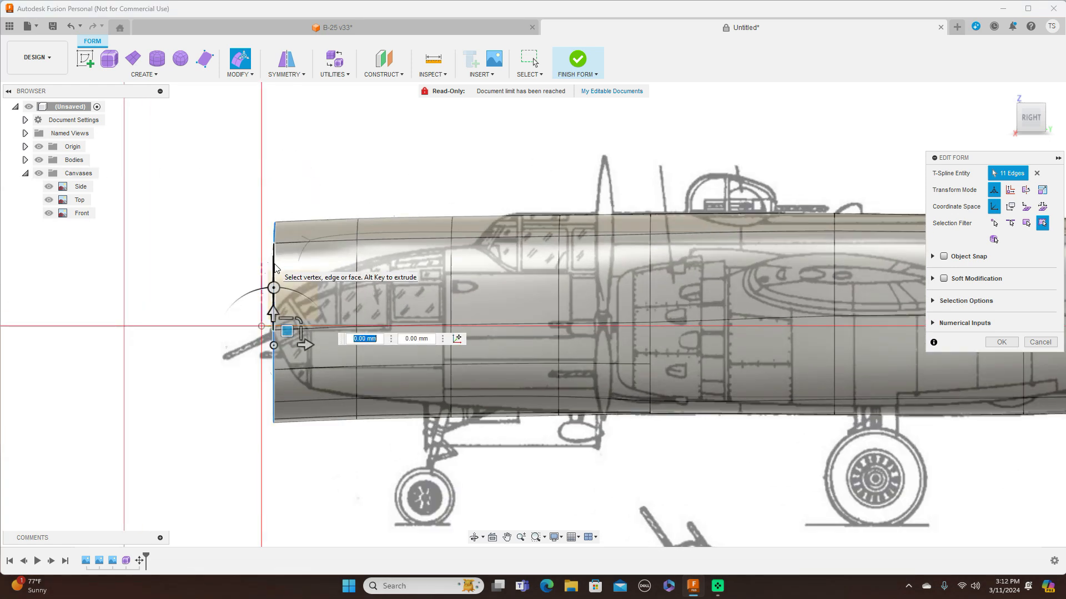
Scale down the foremost nose edge loop and the loop behind it to match the nose outline in the side blueprint
{"action": "left_click_drag", "start_coordinate": [299, 321], "coordinate": [286, 333]}
{"action": "double_click", "coordinate": [357, 280]}
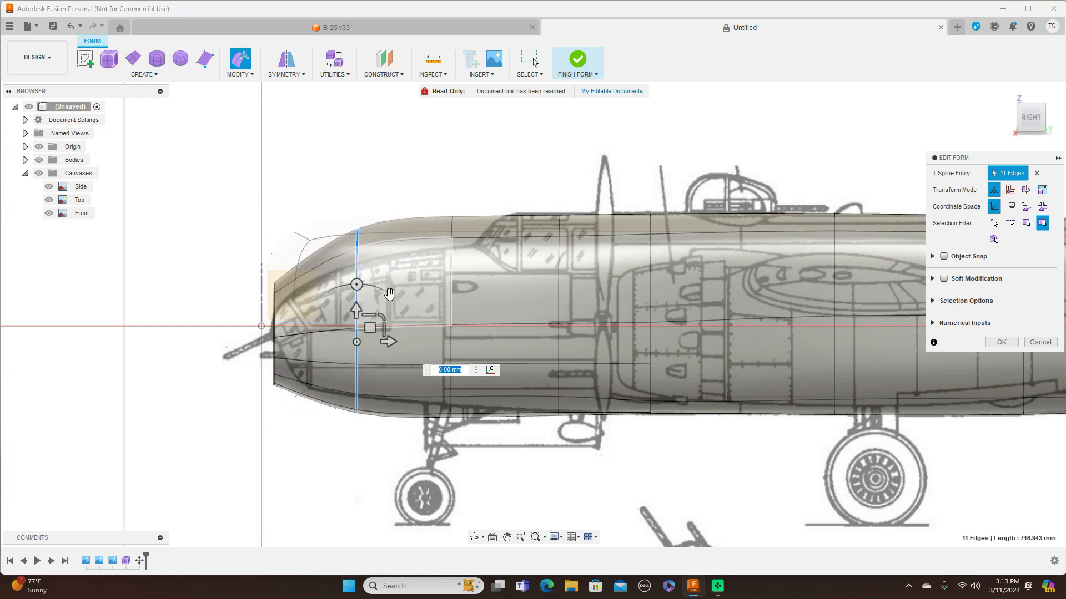
{"action": "left_click_drag", "start_coordinate": [382, 316], "coordinate": [372, 325]}
Scale down the third edge loop from the nose tip and move it about 3 mm forward and 8 mm down
{"action": "left_click", "coordinate": [451, 284]}
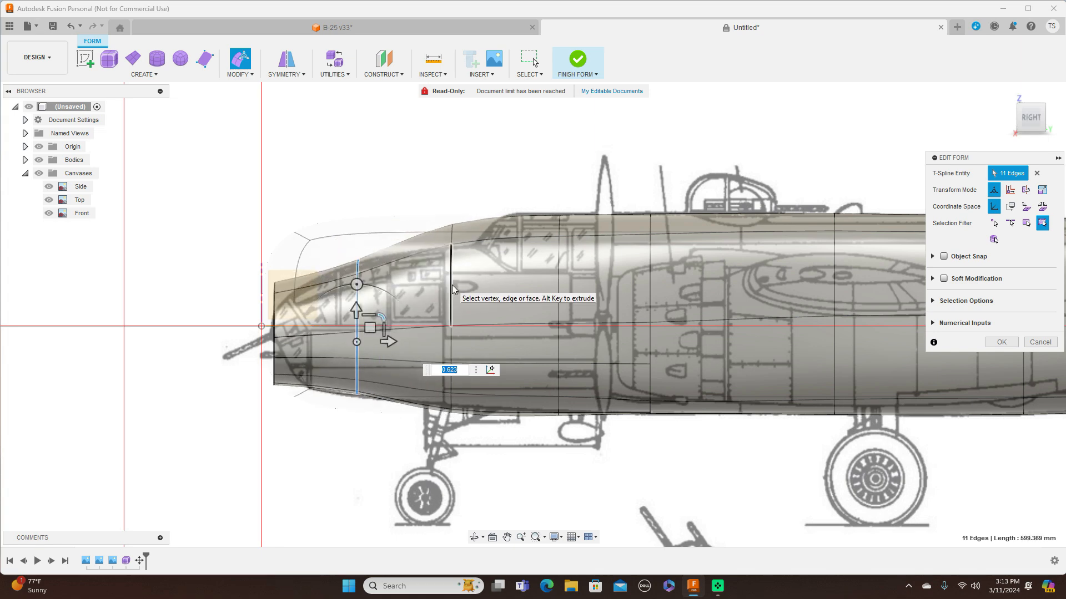
{"action": "double_click", "coordinate": [452, 283]}
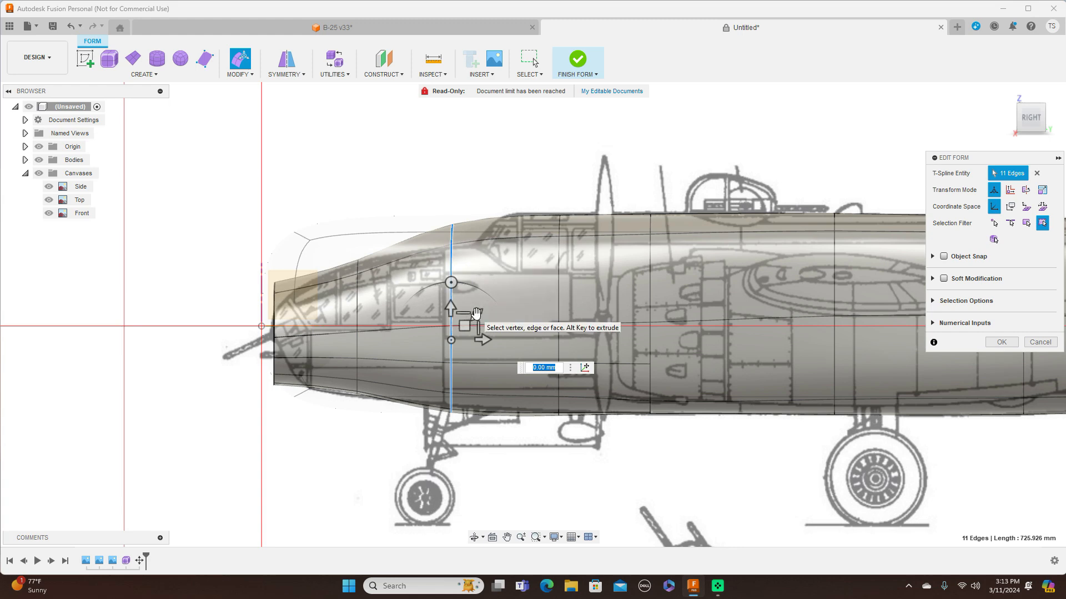
{"action": "left_click_drag", "start_coordinate": [476, 314], "coordinate": [470, 311]}
{"action": "middle_click_drag", "start_coordinate": [499, 161], "coordinate": [390, 145]}
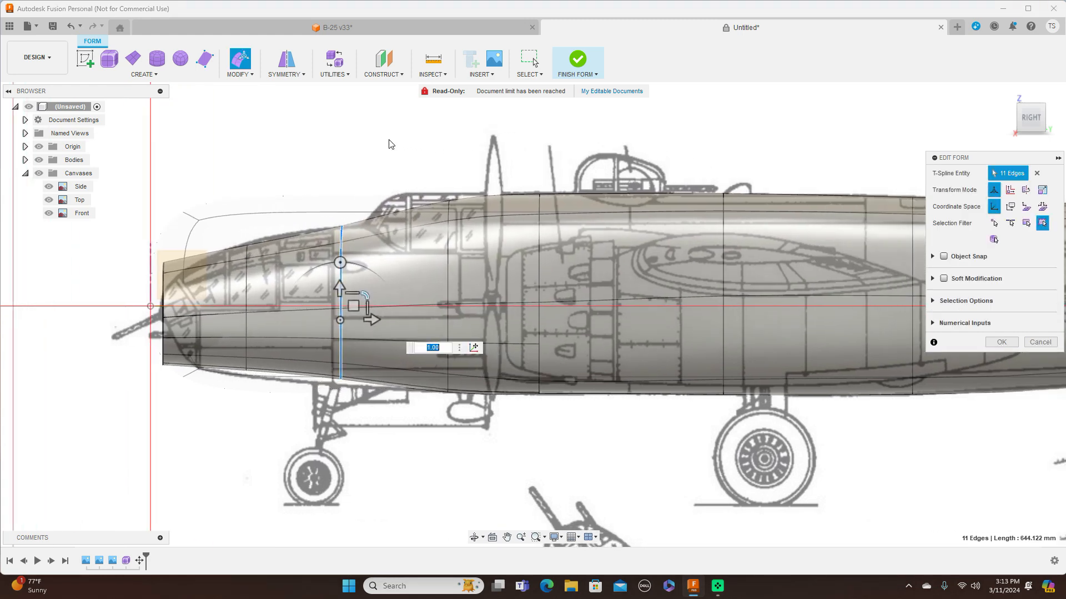
{"action": "left_click", "coordinate": [353, 307]}
{"action": "left_click_drag", "start_coordinate": [353, 312], "coordinate": [352, 317]}
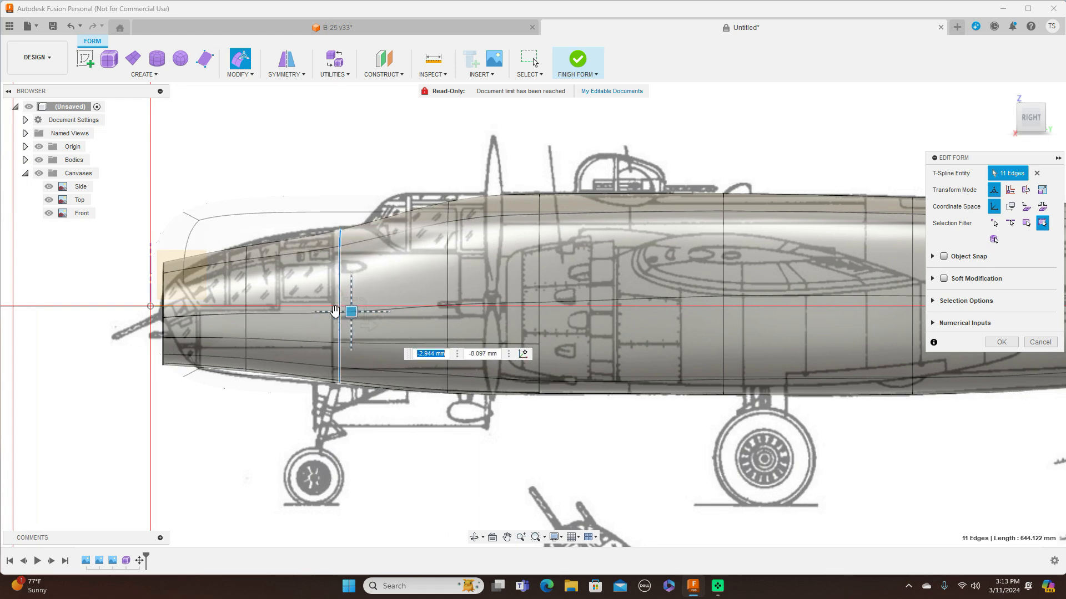
Fit the two foremost loops to the side blueprint, shrinking the nose-tip loop and scaling the second to about 1.1 and lowering it 4.4 mm
{"action": "double_click", "coordinate": [246, 290]}
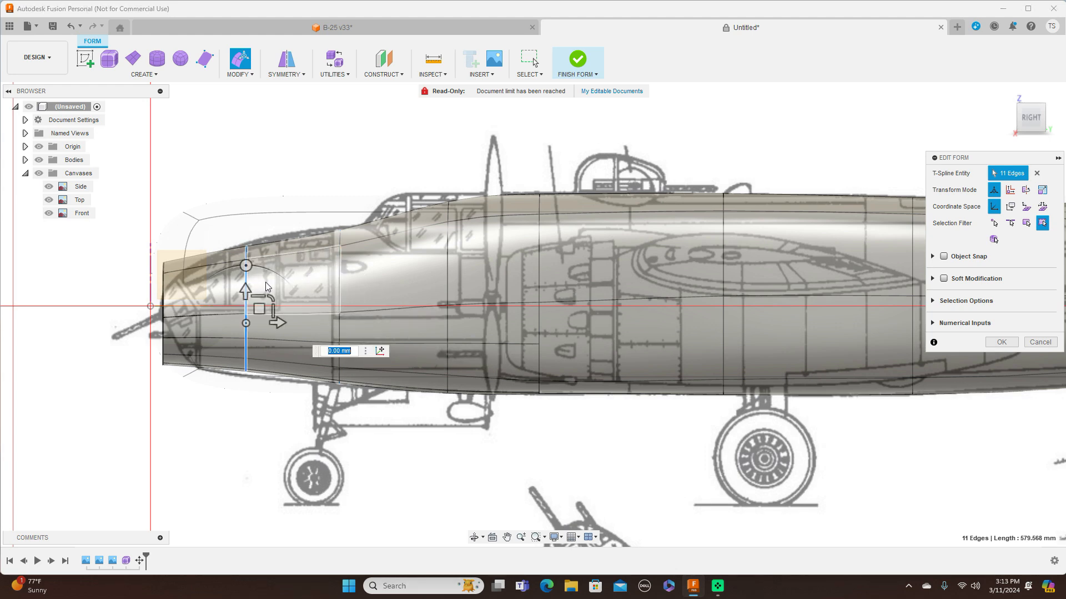
{"action": "left_click_drag", "start_coordinate": [271, 294], "coordinate": [272, 297]}
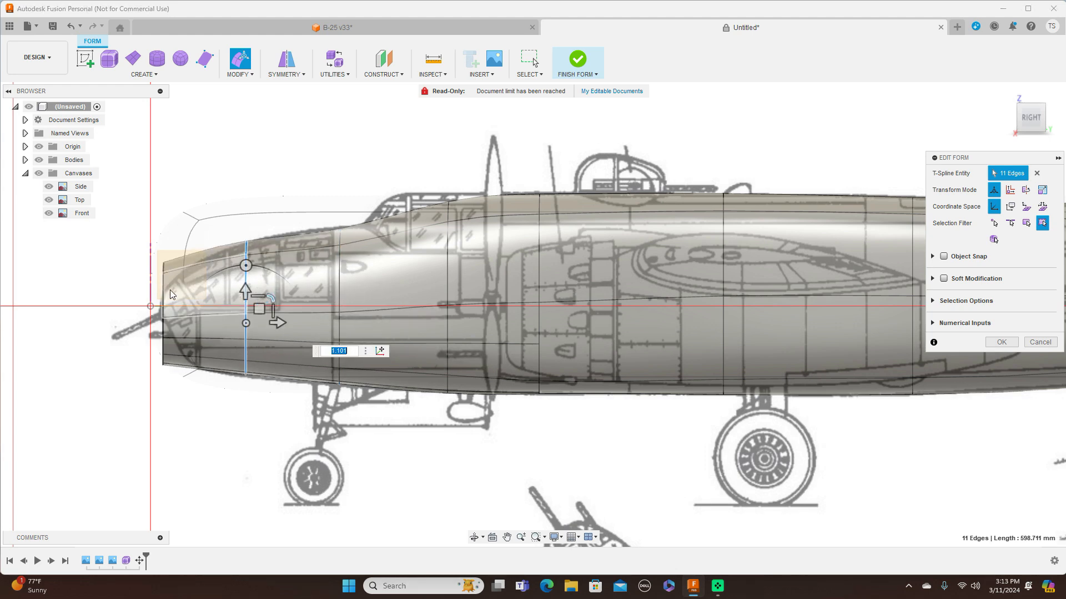
{"action": "double_click", "coordinate": [165, 291]}
{"action": "left_click_drag", "start_coordinate": [189, 300], "coordinate": [182, 304]}
{"action": "double_click", "coordinate": [245, 283]}
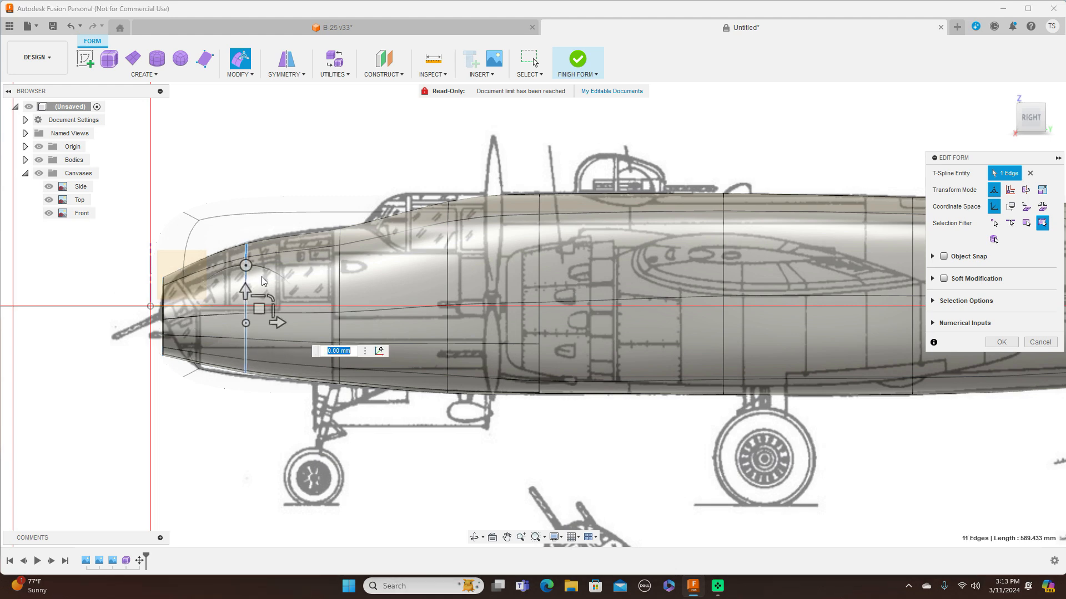
{"action": "left_click_drag", "start_coordinate": [273, 298], "coordinate": [261, 311]}
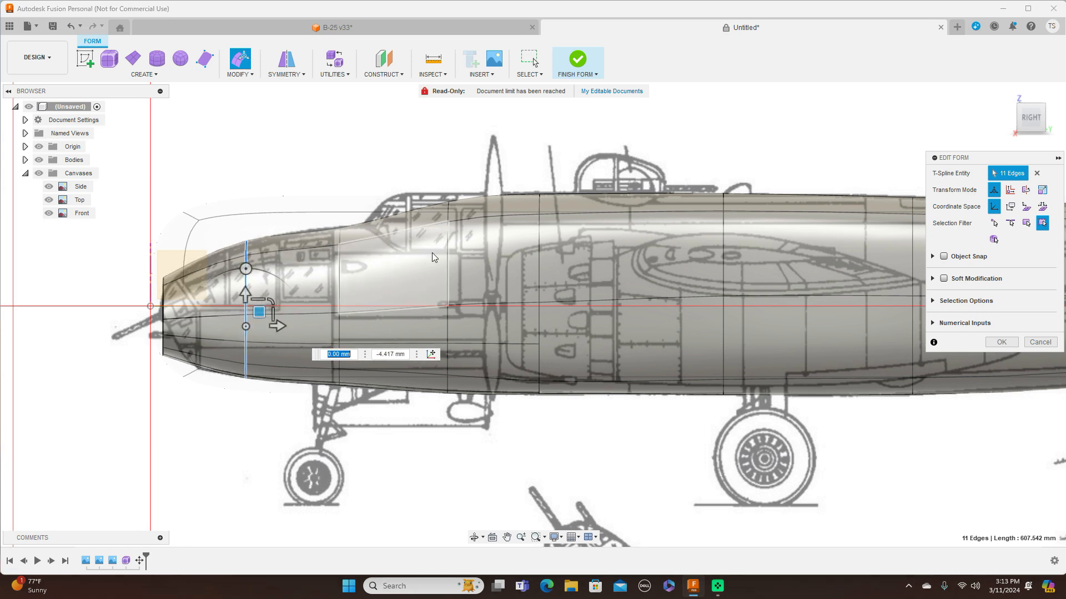
Insert a single-sided edge loop ahead of the loop at the cockpit's rear, at an insert location of about 0.4
{"action": "double_click", "coordinate": [448, 281]}
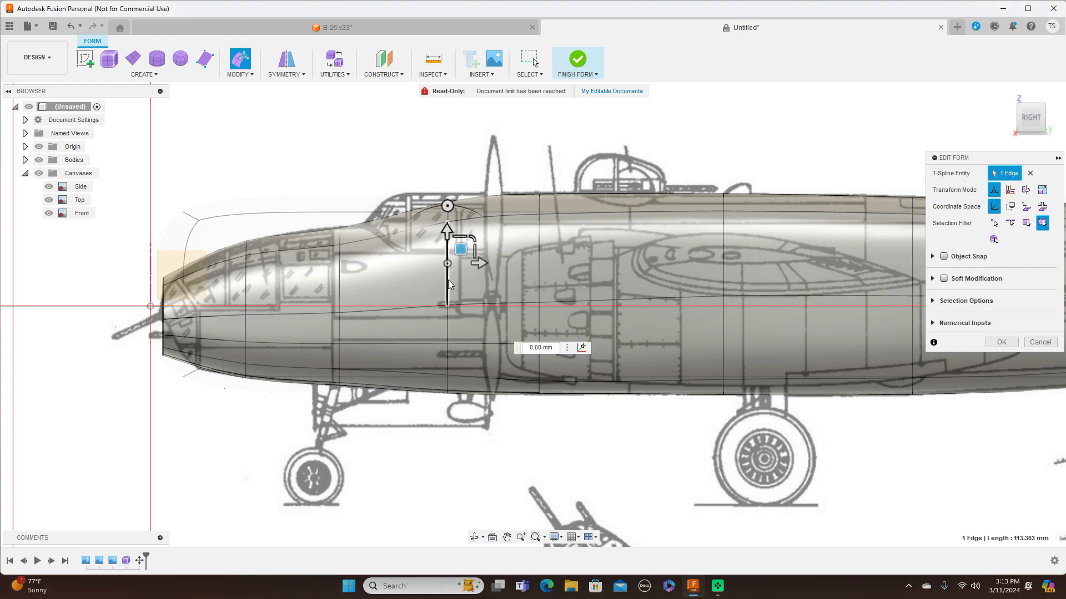
{"action": "left_click", "coordinate": [250, 76]}
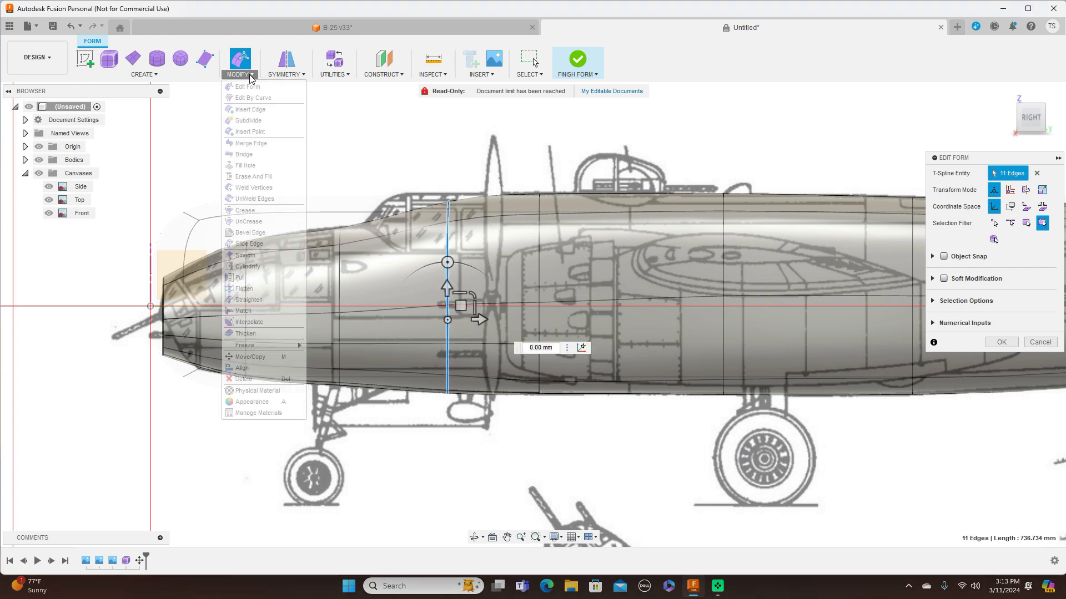
{"action": "left_click", "coordinate": [257, 111]}
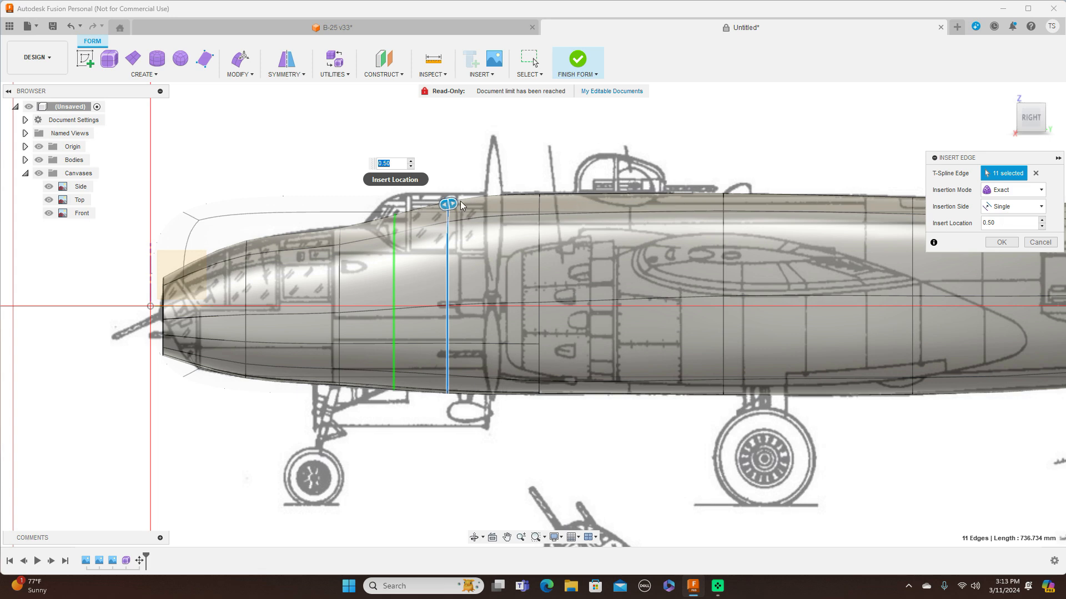
{"action": "left_click_drag", "start_coordinate": [453, 204], "coordinate": [481, 227]}
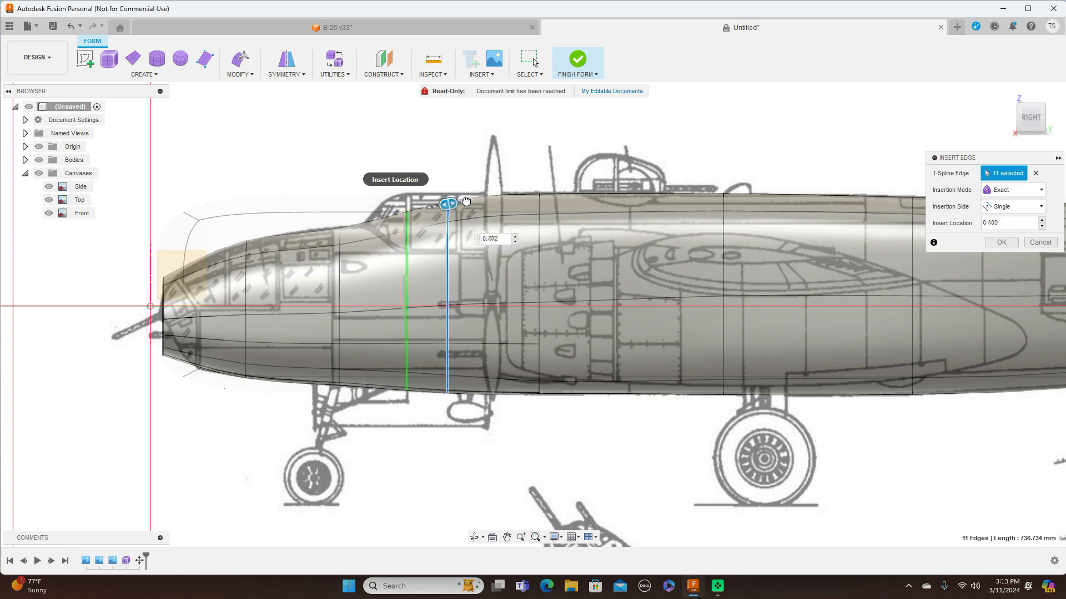
{"action": "left_click", "coordinate": [1001, 242]}
Scale up the inserted cockpit loop and raise it about 11 mm to meet the cockpit roof in the side blueprint
{"action": "double_click", "coordinate": [409, 270]}
{"action": "right_click", "coordinate": [408, 269]}
{"action": "left_click", "coordinate": [435, 251]}
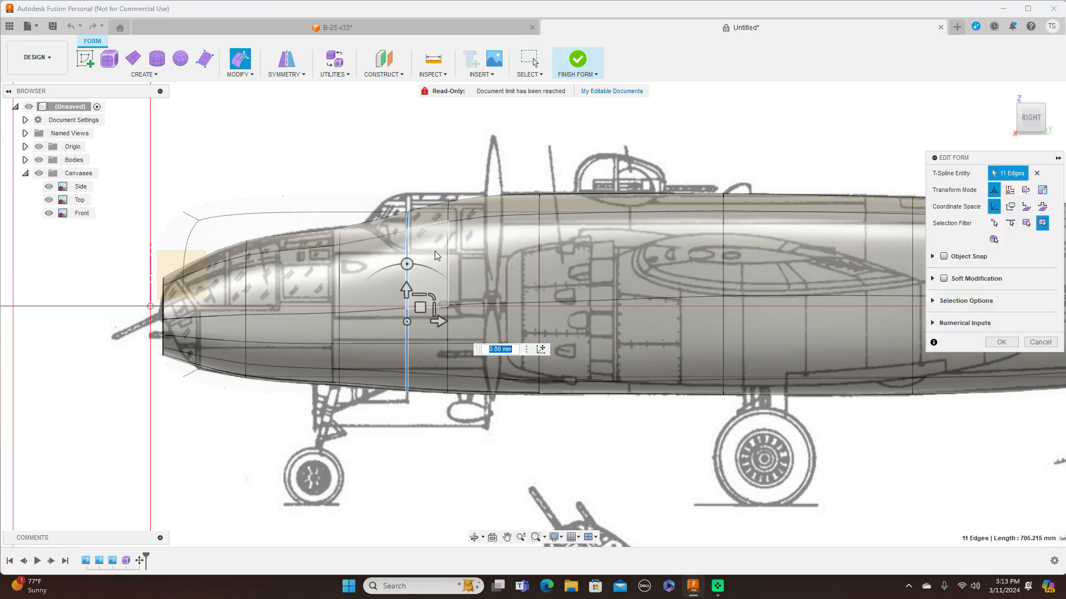
{"action": "left_click_drag", "start_coordinate": [432, 301], "coordinate": [420, 297]}
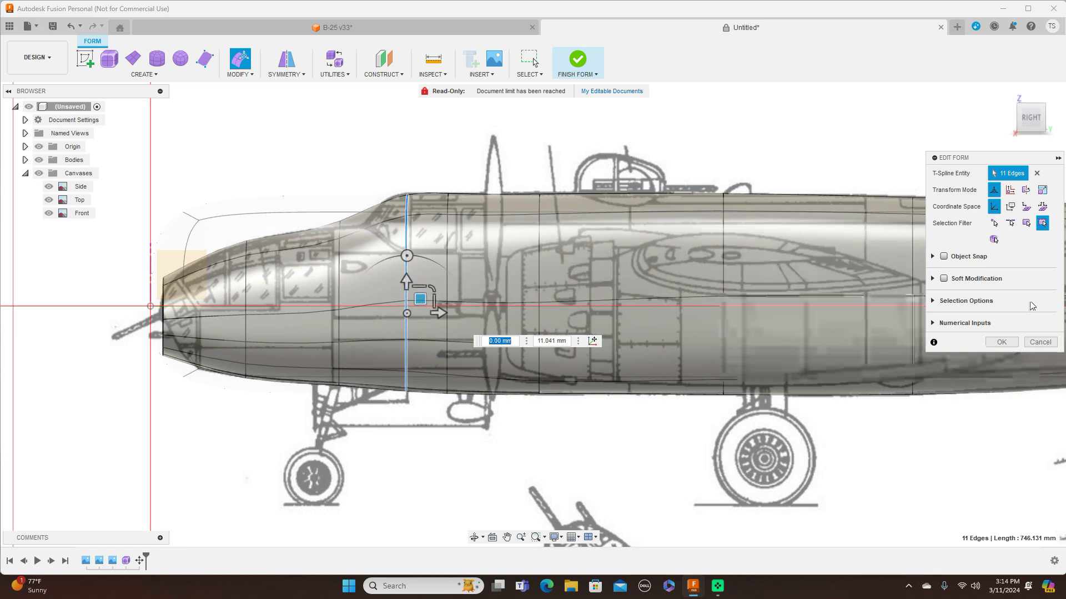
{"action": "left_click", "coordinate": [1002, 342]}
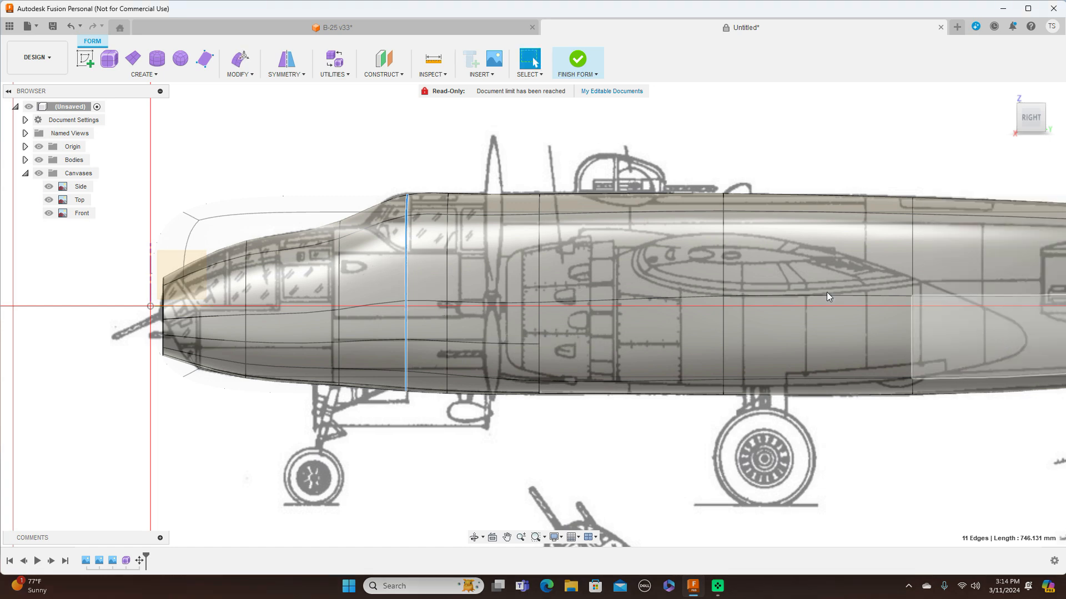
Insert a single-sided edge loop at the windshield base, behind the third nose loop, at location -0.435
{"action": "double_click", "coordinate": [339, 285]}
{"action": "left_click", "coordinate": [254, 75]}
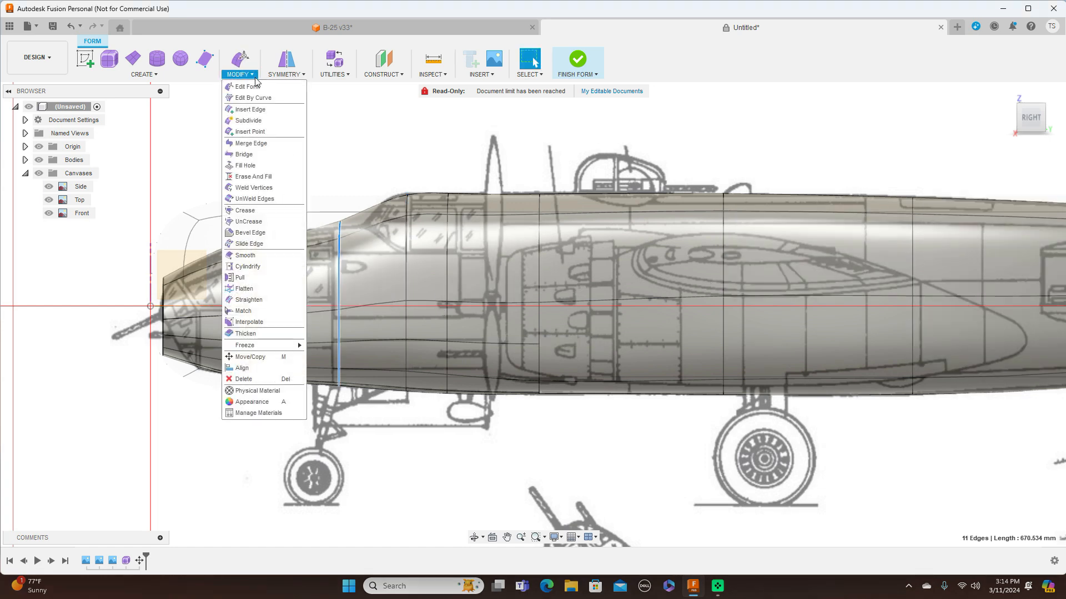
{"action": "left_click", "coordinate": [252, 99]}
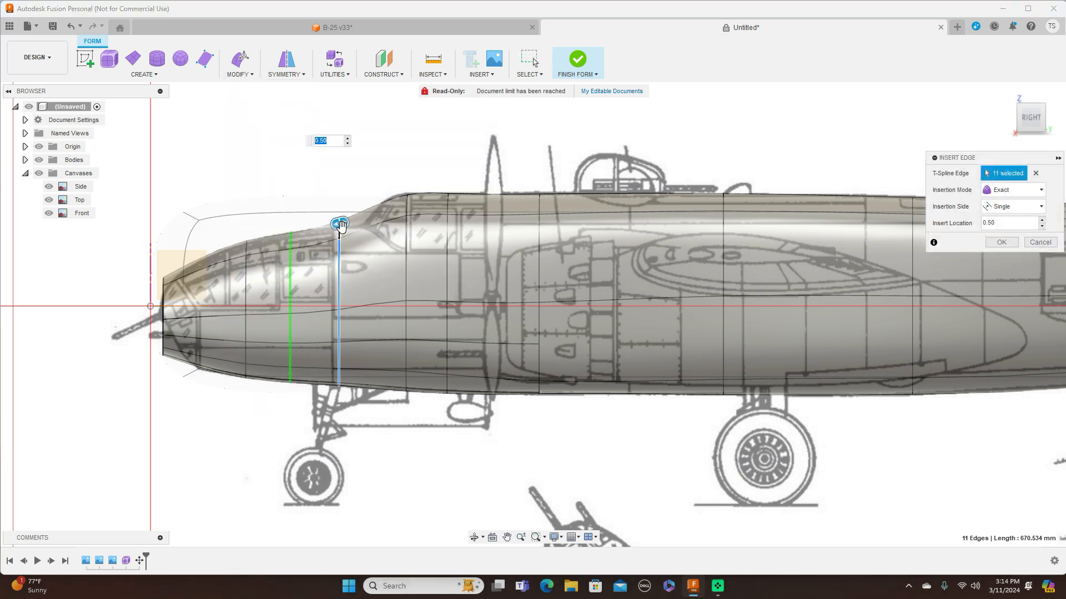
{"action": "left_click_drag", "start_coordinate": [341, 223], "coordinate": [417, 200]}
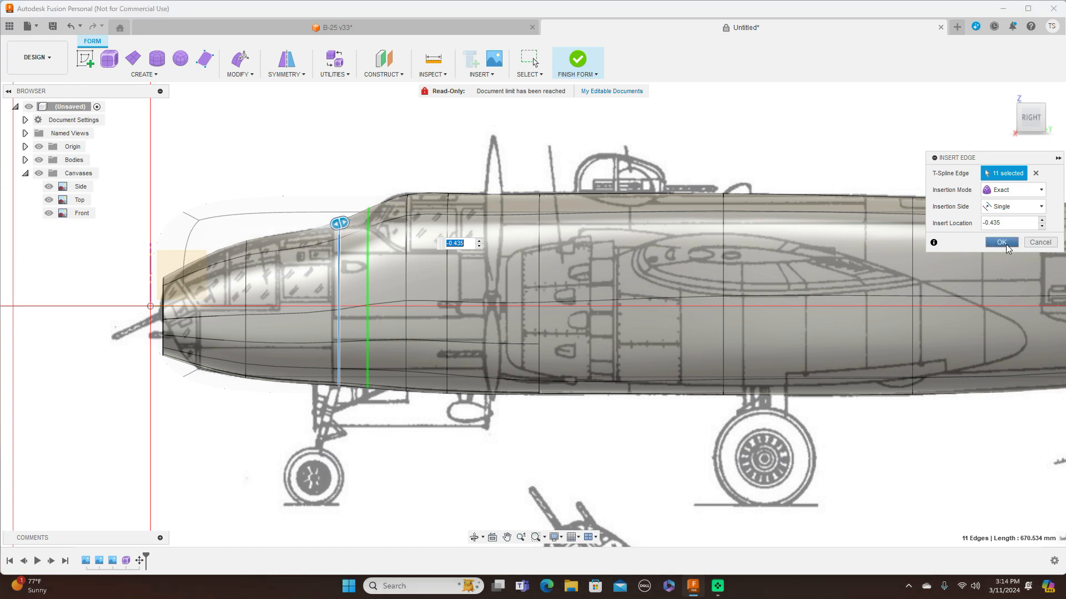
{"action": "left_click", "coordinate": [1001, 243]}
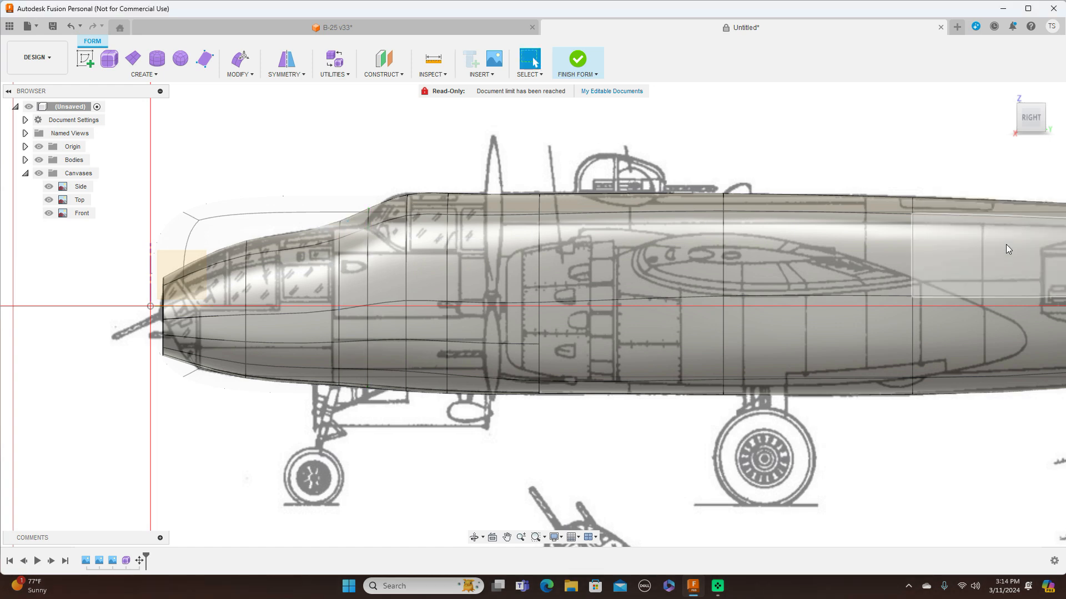
Scale down the new windshield-base loop and lower it about 11 mm to follow the step below the windshield in the side blueprint
{"action": "double_click", "coordinate": [369, 273]}
{"action": "right_click", "coordinate": [369, 273]}
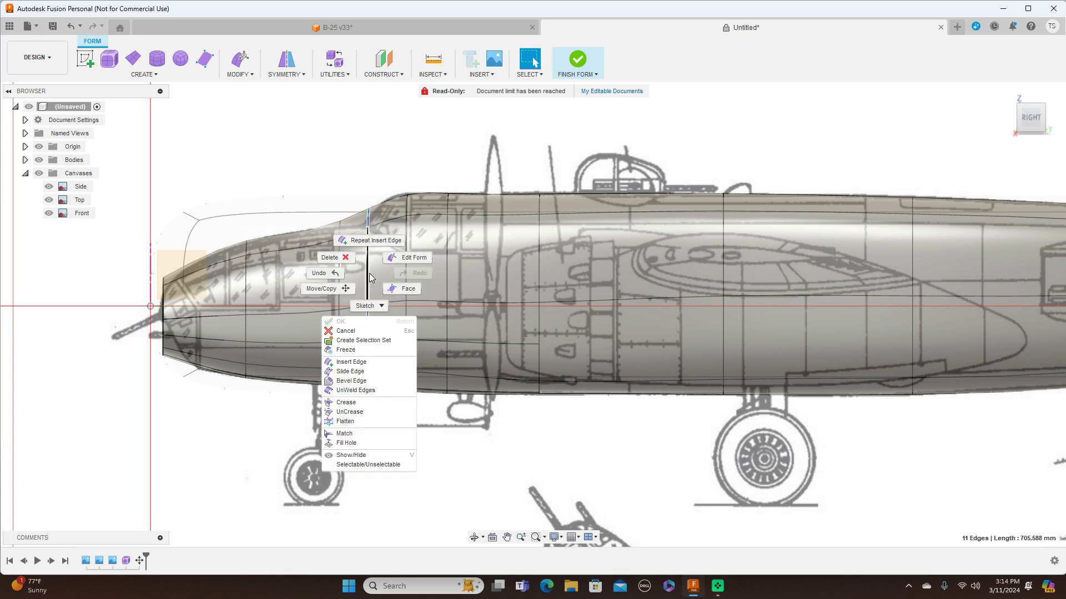
{"action": "key", "text": "Escape"}
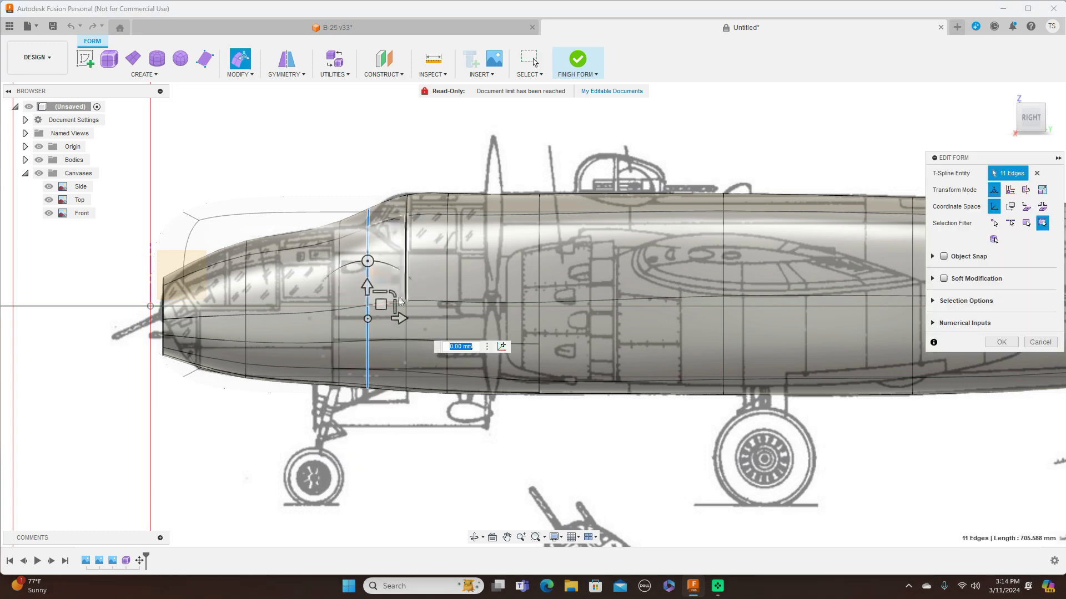
{"action": "left_click_drag", "start_coordinate": [393, 295], "coordinate": [382, 309]}
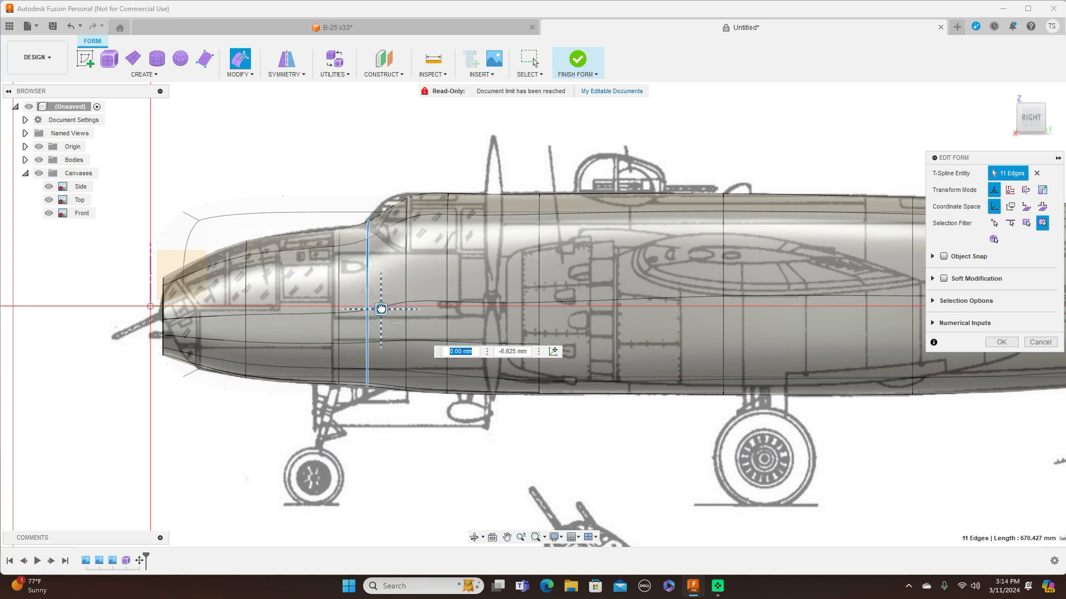
{"action": "left_click_drag", "start_coordinate": [381, 309], "coordinate": [381, 312]}
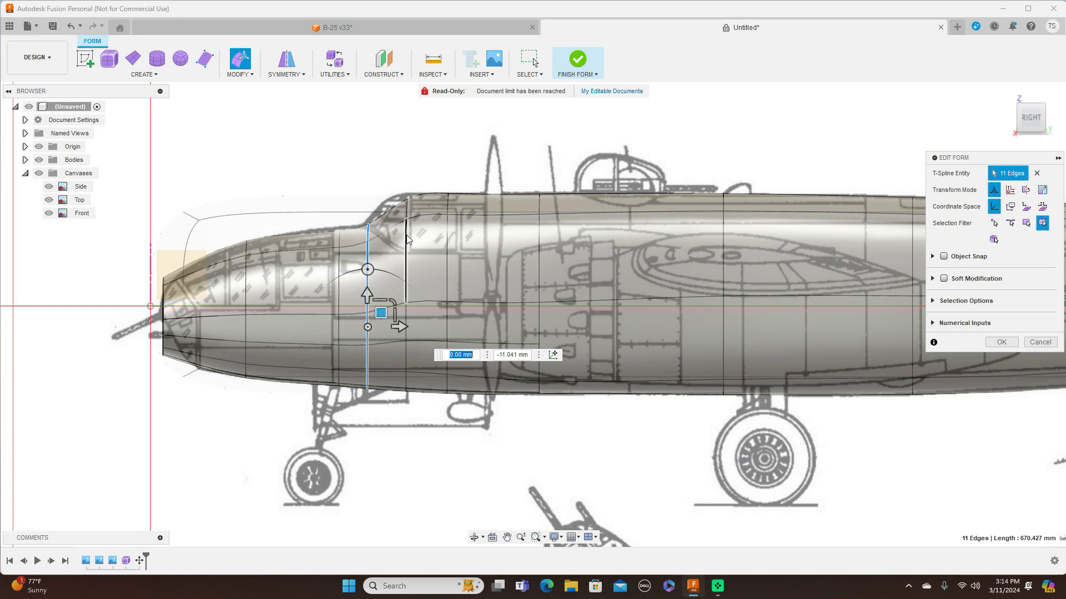
Scale the edge loop at the top of the windshield by about 1.054 and move it forward about 17.7 mm
{"action": "left_click", "coordinate": [407, 237]}
{"action": "double_click", "coordinate": [407, 238]}
{"action": "left_click_drag", "start_coordinate": [435, 294], "coordinate": [433, 291]}
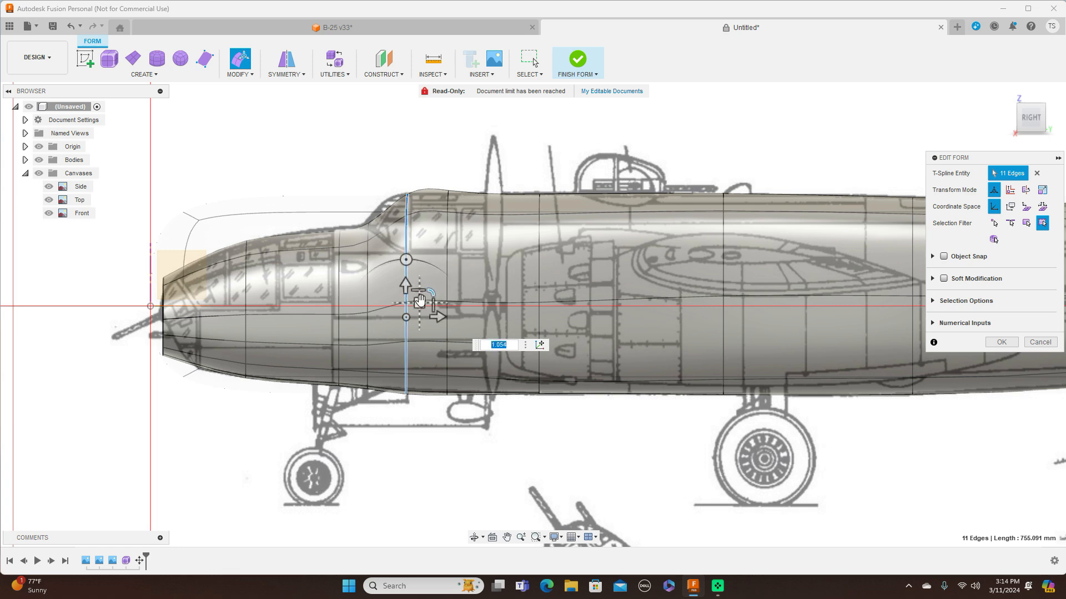
{"action": "left_click_drag", "start_coordinate": [416, 302], "coordinate": [407, 301]}
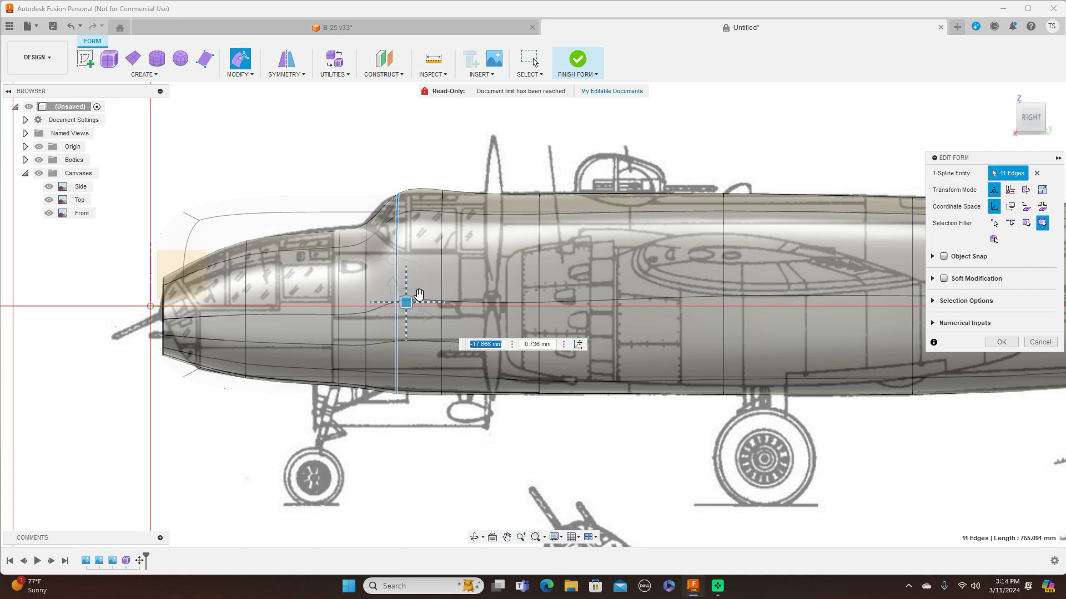
Lower the cockpit roof's centerline edge about 4.4 mm, refine it by 2.9 mm, and move the windshield's centerline edge forward about 5.2 mm
{"action": "left_click", "coordinate": [442, 270]}
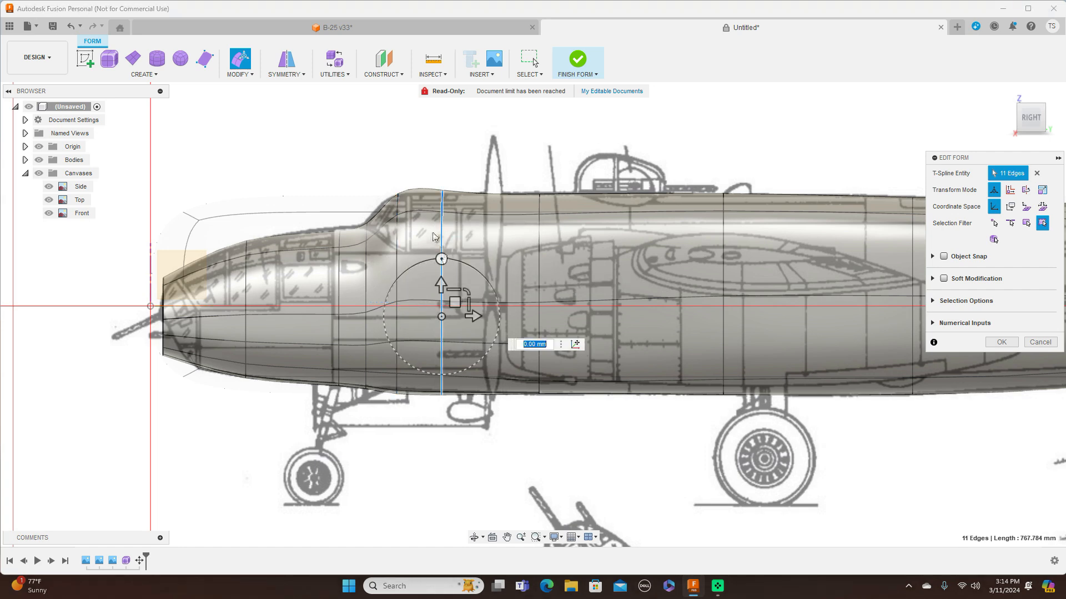
{"action": "left_click", "coordinate": [426, 191]}
{"action": "left_click_drag", "start_coordinate": [434, 178], "coordinate": [433, 182]}
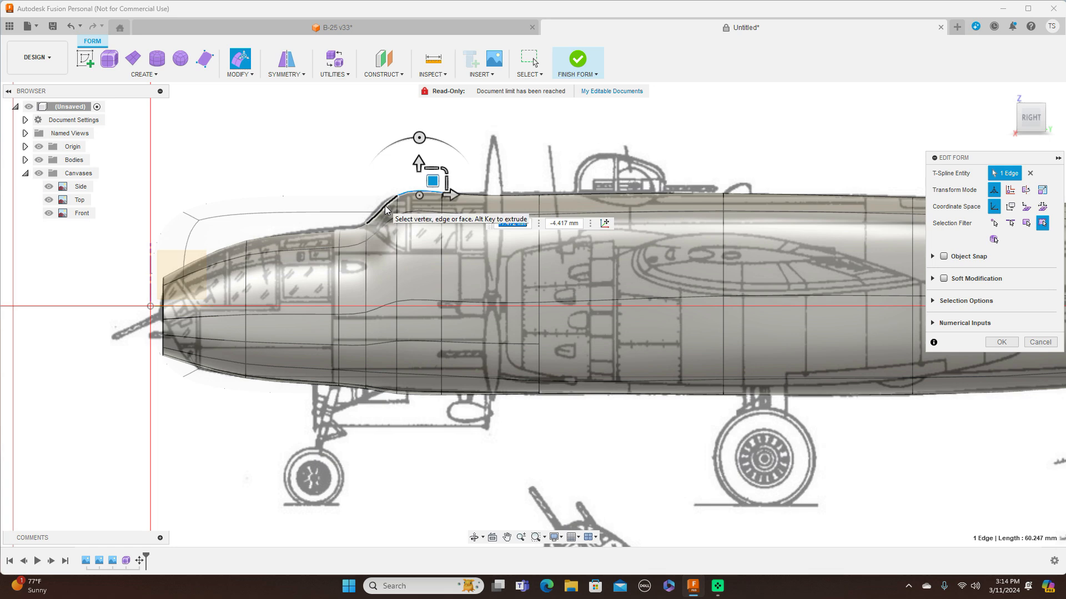
{"action": "left_click", "coordinate": [388, 205]}
{"action": "left_click_drag", "start_coordinate": [394, 192], "coordinate": [391, 192]}
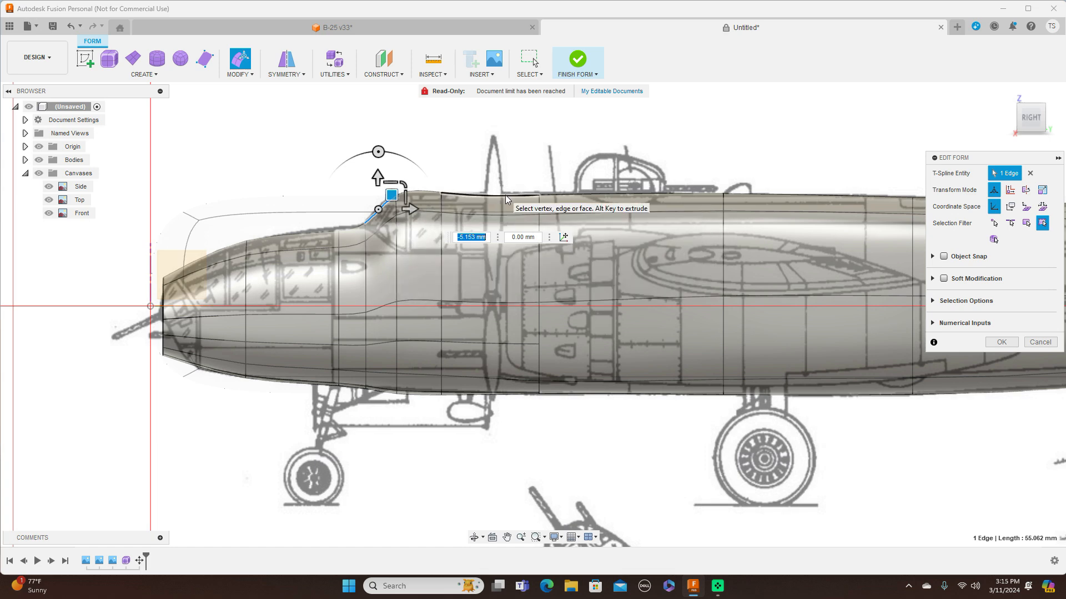
{"action": "left_click_drag", "start_coordinate": [392, 195], "coordinate": [430, 182]}
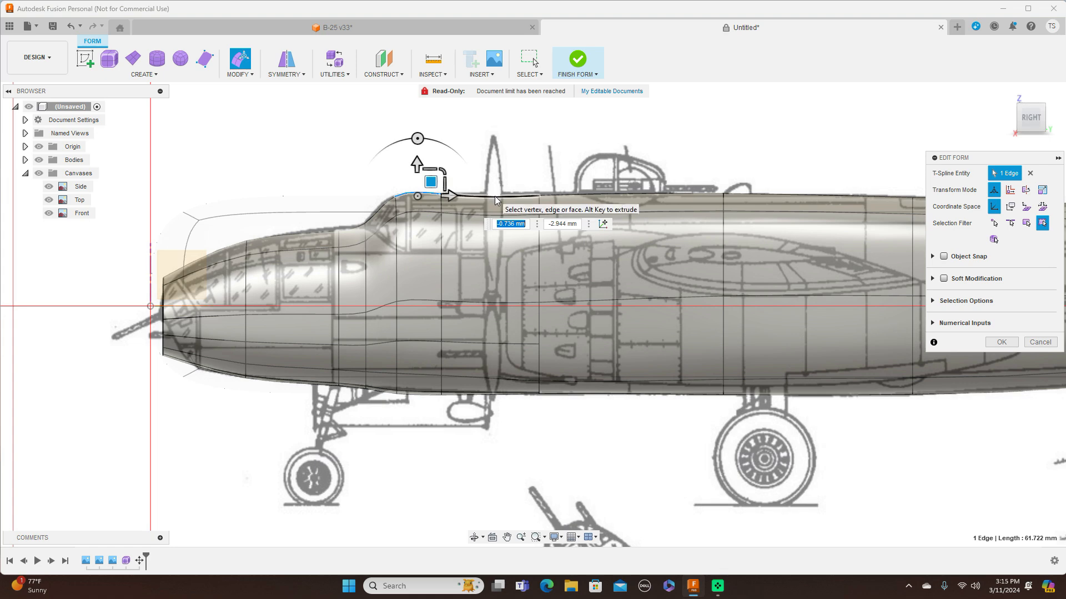
Raise the top edge behind the cockpit about 3.7 mm and lower the cockpit roof edge about 2.2 mm to match the side blueprint
{"action": "left_click", "coordinate": [495, 196]}
{"action": "left_click_drag", "start_coordinate": [502, 178], "coordinate": [503, 177]}
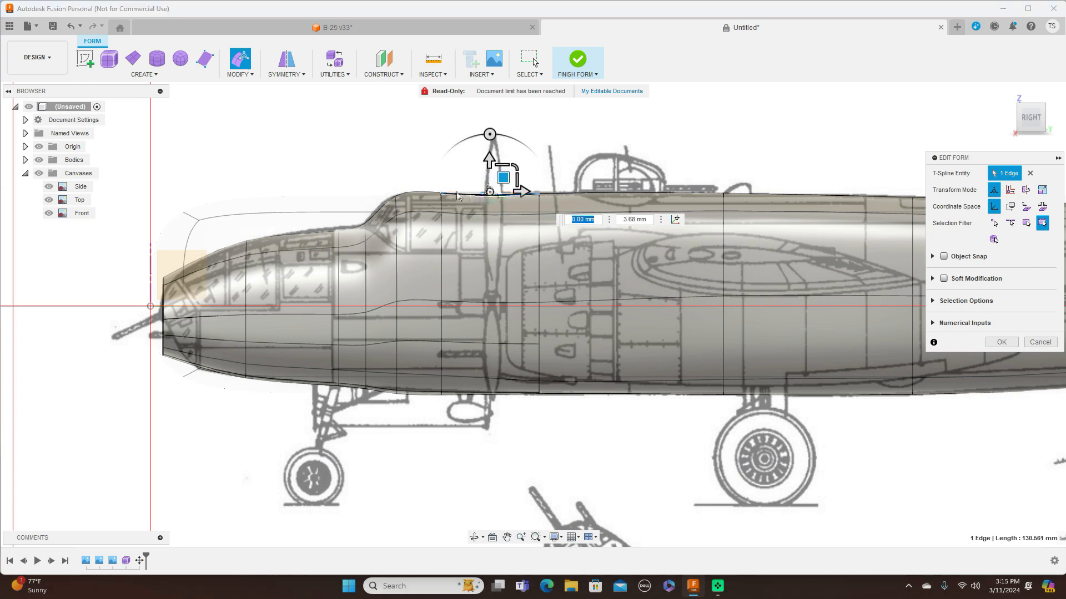
{"action": "left_click", "coordinate": [415, 192]}
{"action": "left_click_drag", "start_coordinate": [432, 179], "coordinate": [432, 183]}
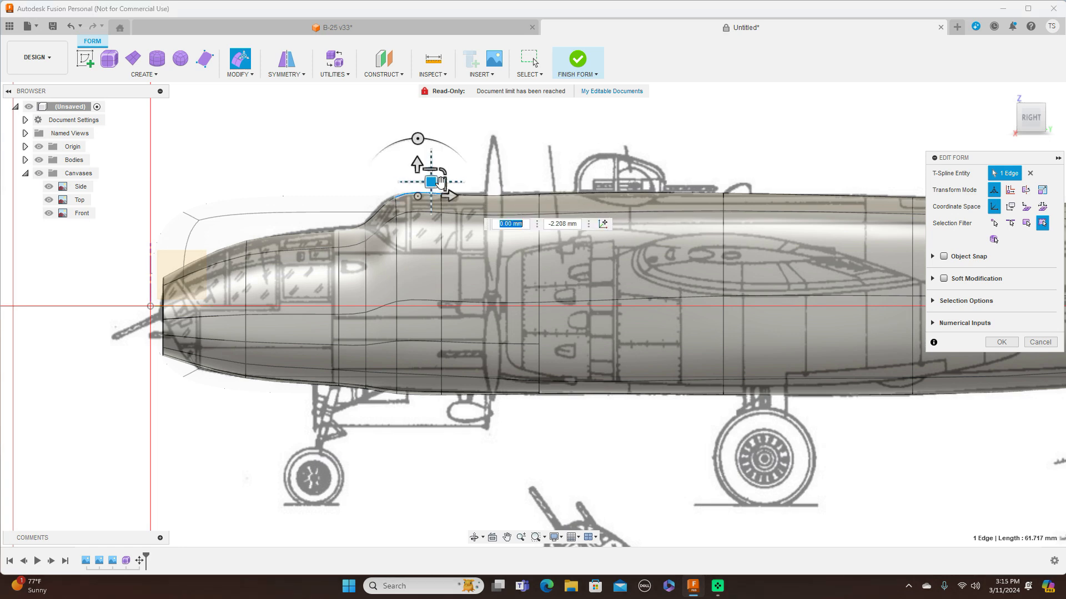
{"action": "left_click", "coordinate": [502, 197]}
{"action": "left_click_drag", "start_coordinate": [504, 179], "coordinate": [503, 176]}
Lower the windshield's top vertex about 1.8 mm, and rotate the windshield edge 10 degrees while shifting it forward about 7 mm
{"action": "left_click", "coordinate": [382, 206]}
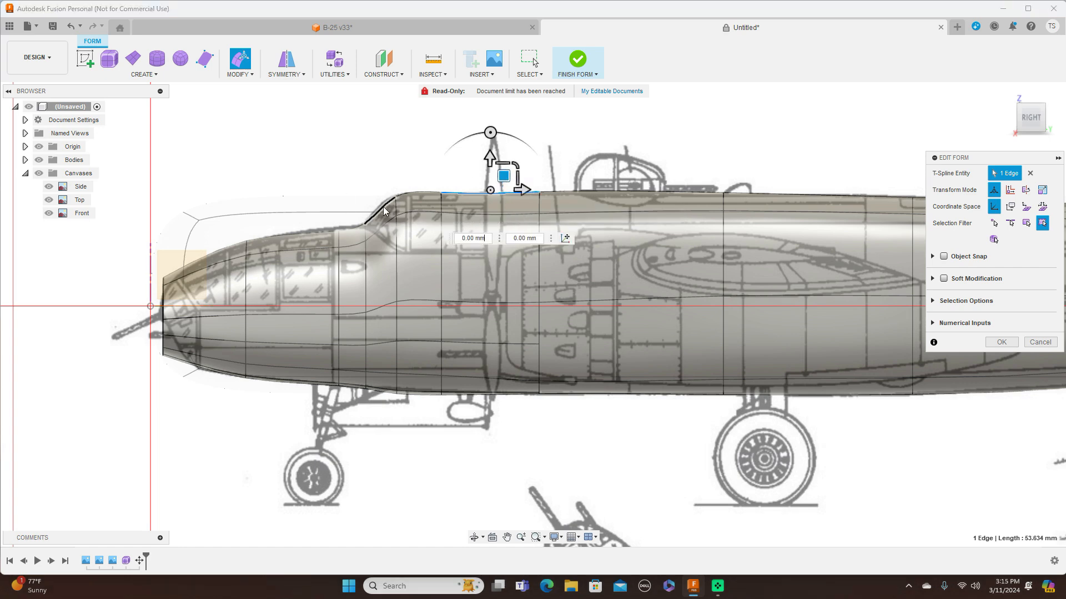
{"action": "scroll", "coordinate": [396, 199], "scroll_direction": "up", "scroll_amount": 5}
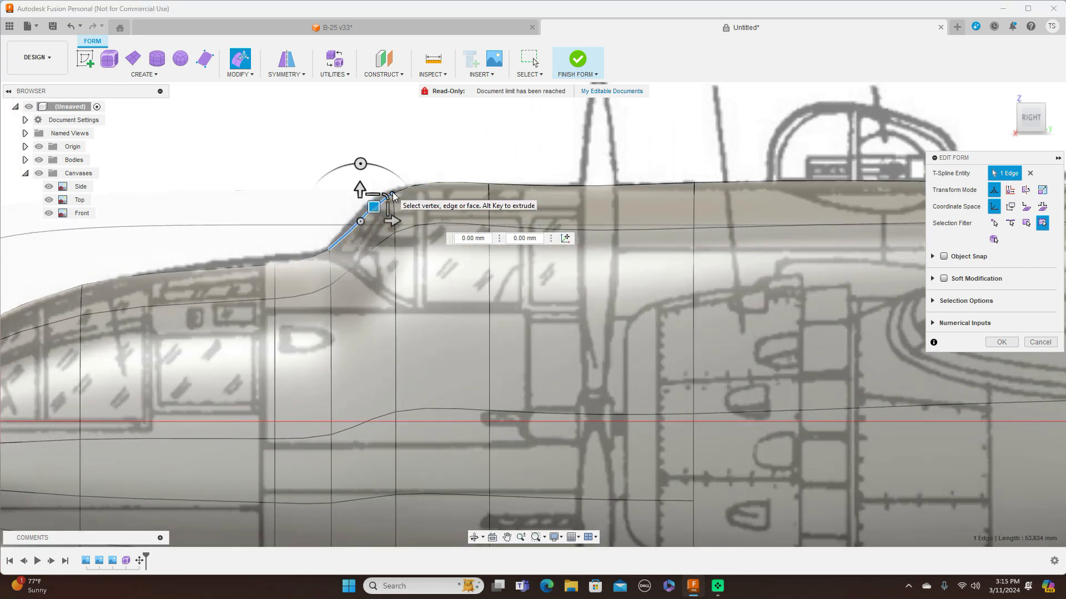
{"action": "left_click", "coordinate": [393, 189]}
{"action": "left_click_drag", "start_coordinate": [407, 180], "coordinate": [405, 181]}
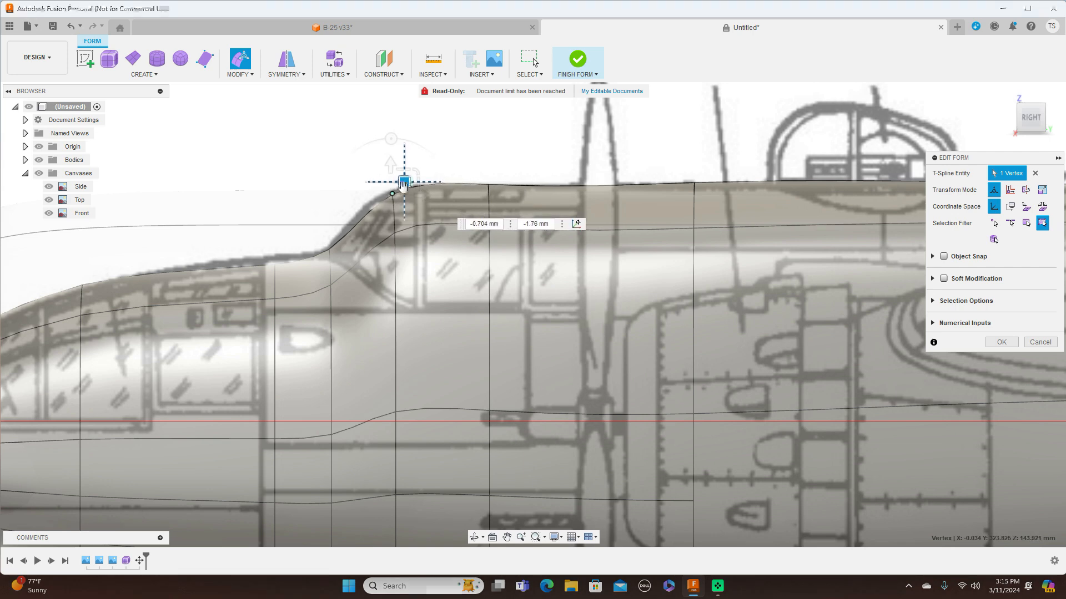
{"action": "left_click", "coordinate": [368, 211]}
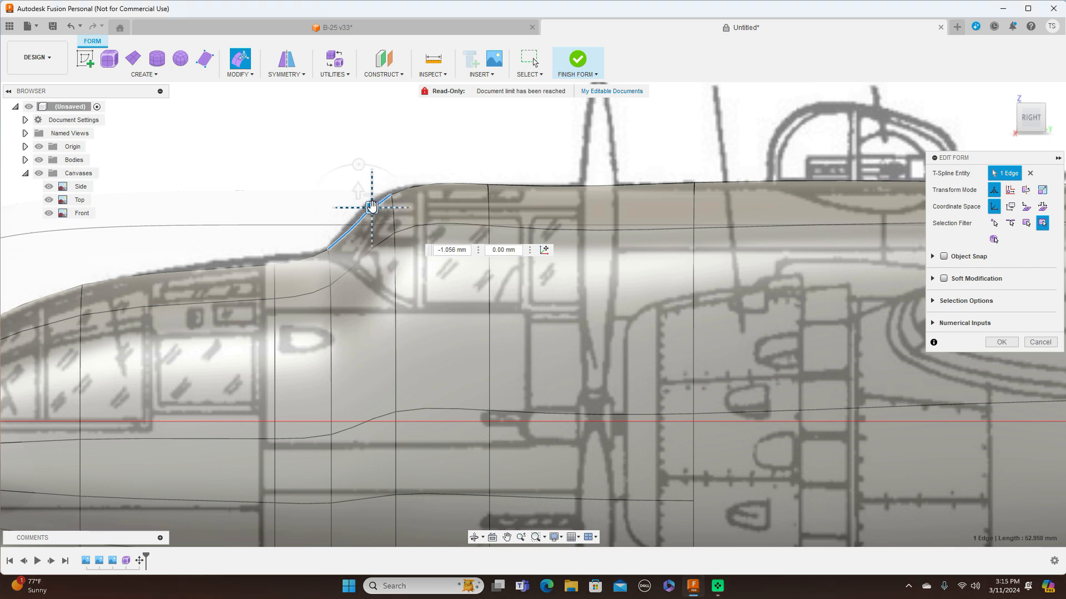
{"action": "left_click_drag", "start_coordinate": [358, 164], "coordinate": [350, 164]}
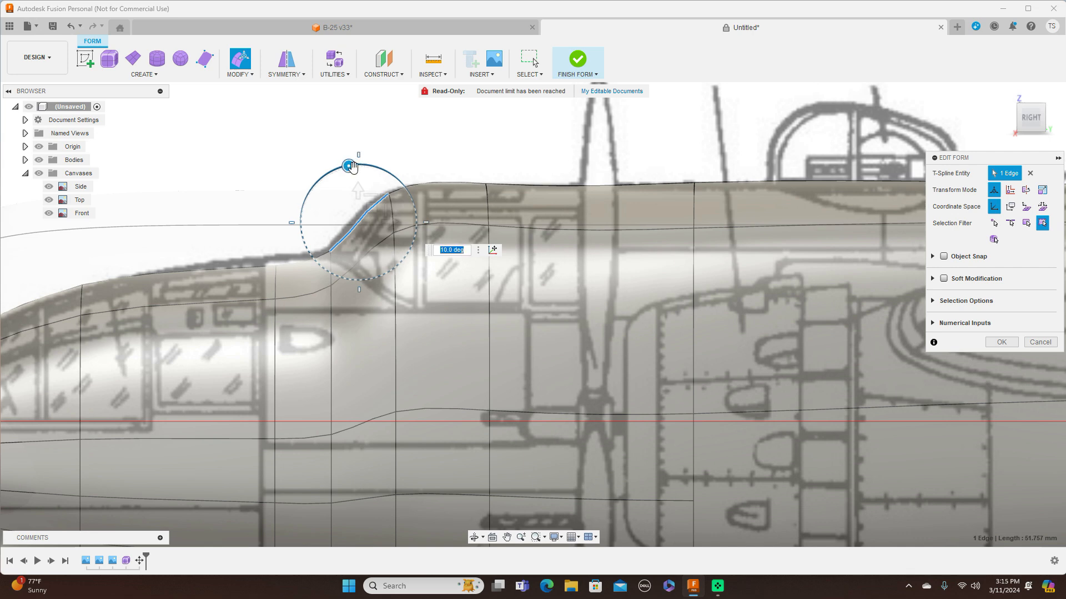
{"action": "left_click_drag", "start_coordinate": [372, 206], "coordinate": [360, 207]}
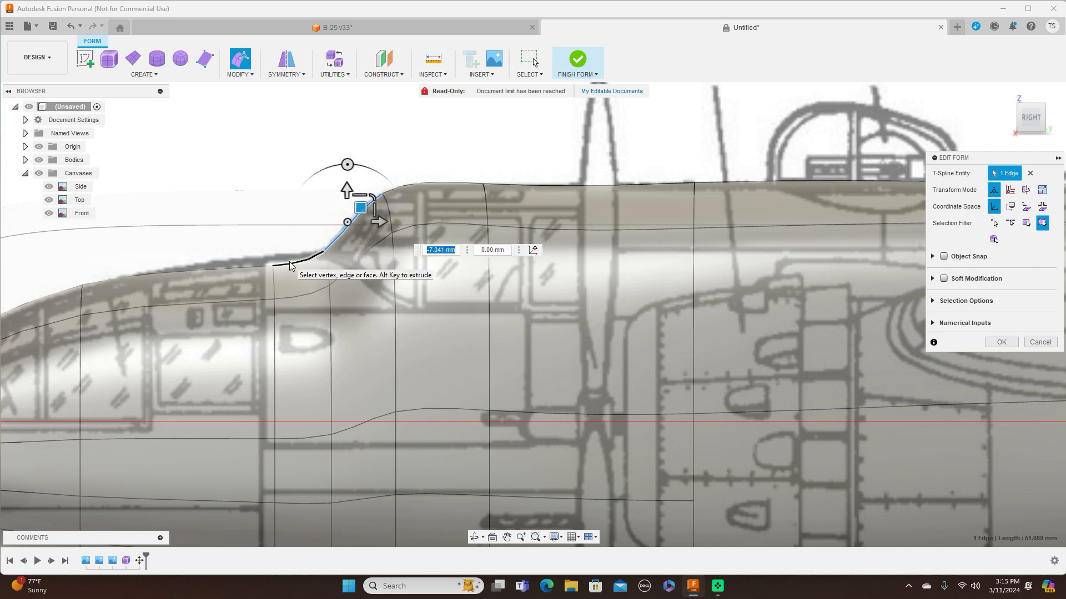
Fit the top edge and vertex ahead of the windshield base, and lower the second nose loop's top vertex about 8.5 mm
{"action": "left_click", "coordinate": [290, 266]}
{"action": "left_click_drag", "start_coordinate": [311, 243], "coordinate": [311, 238]}
{"action": "left_click", "coordinate": [273, 262]}
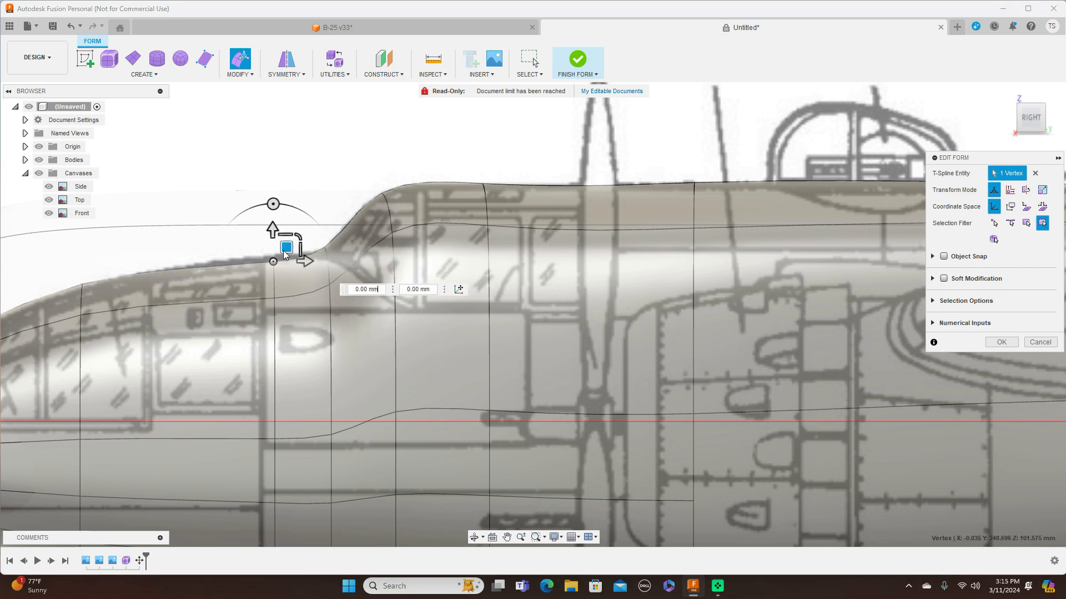
{"action": "left_click_drag", "start_coordinate": [287, 239], "coordinate": [287, 238]}
{"action": "left_click", "coordinate": [82, 282]}
{"action": "left_click_drag", "start_coordinate": [95, 265], "coordinate": [95, 281]}
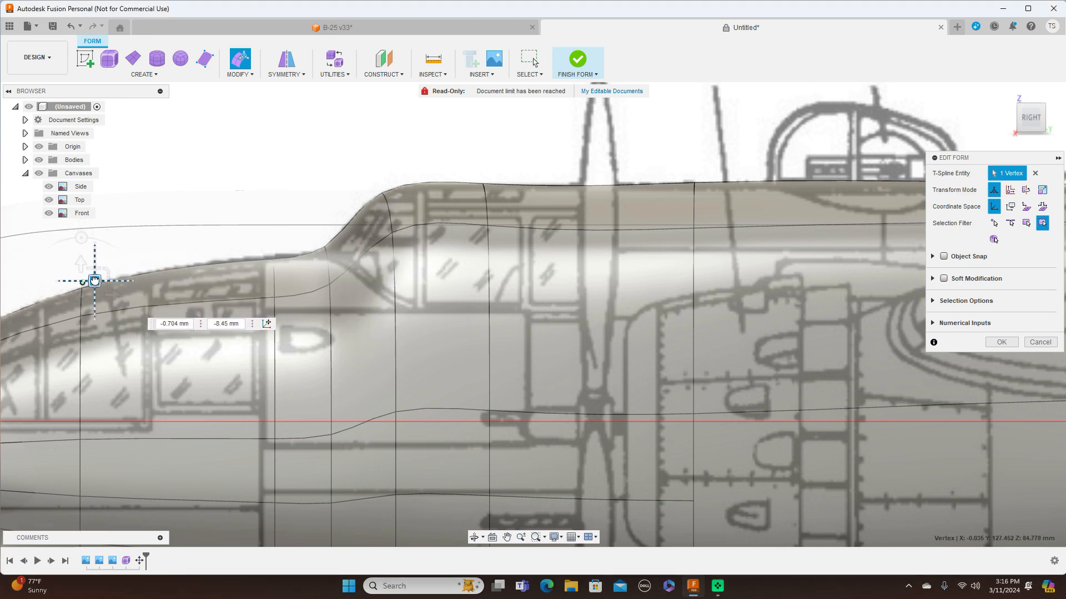
Scale the front nose loop in the side plane by about 0.795 to match the nose tip in the side blueprint
{"action": "middle_click_drag", "start_coordinate": [268, 204], "coordinate": [429, 182]}
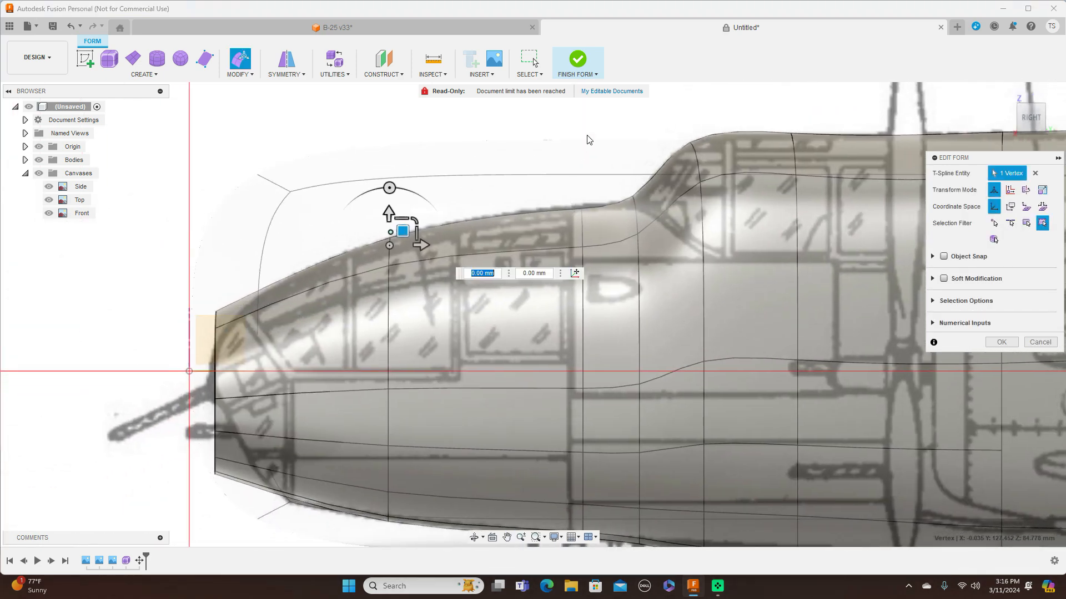
{"action": "middle_click_drag", "start_coordinate": [601, 135], "coordinate": [491, 129]}
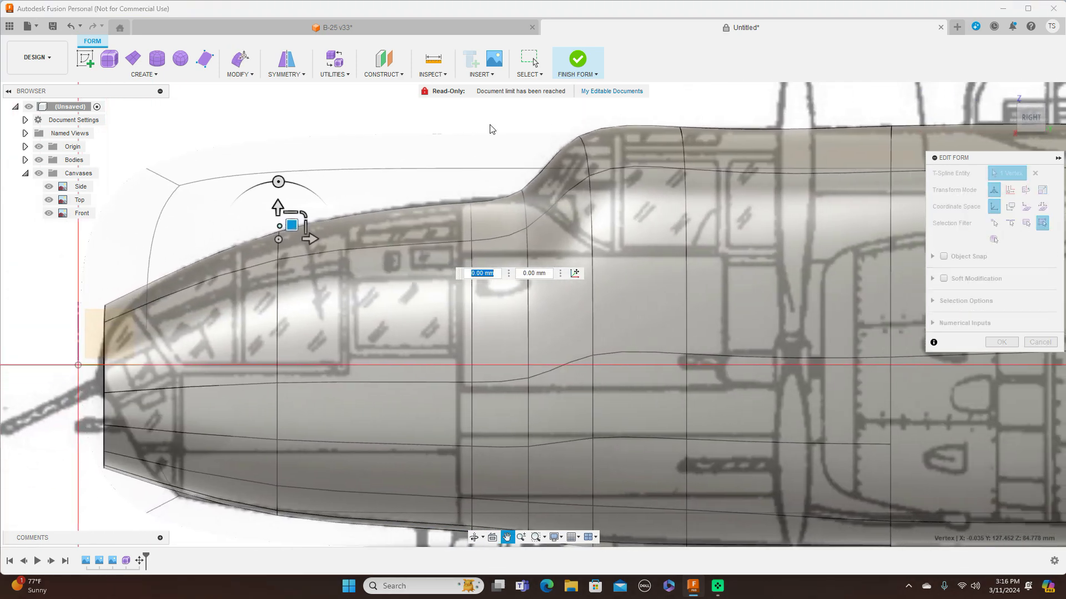
{"action": "double_click", "coordinate": [102, 339]}
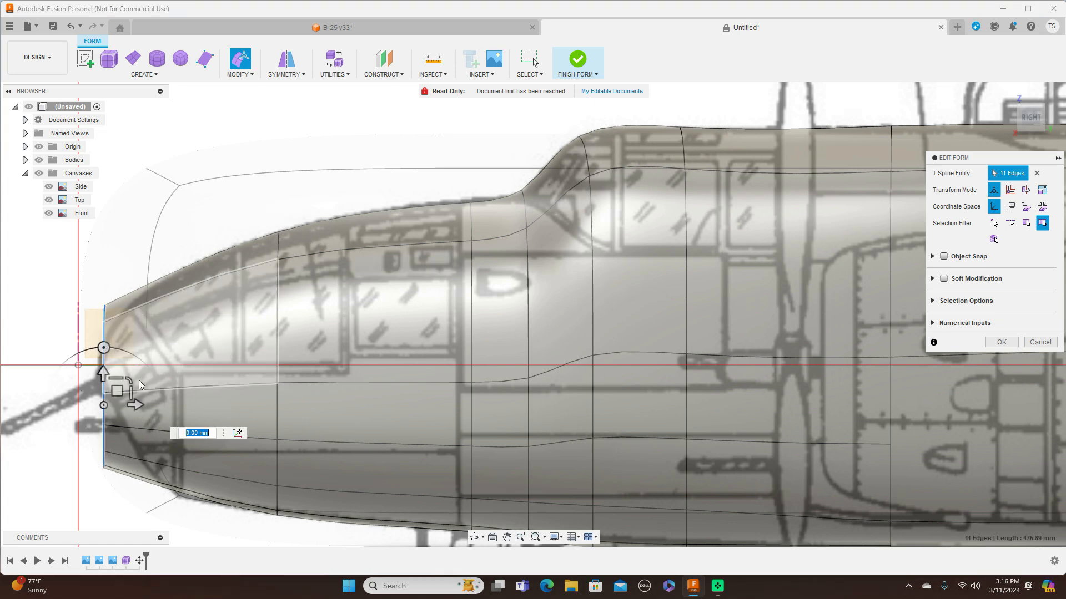
{"action": "left_click_drag", "start_coordinate": [131, 380], "coordinate": [124, 384]}
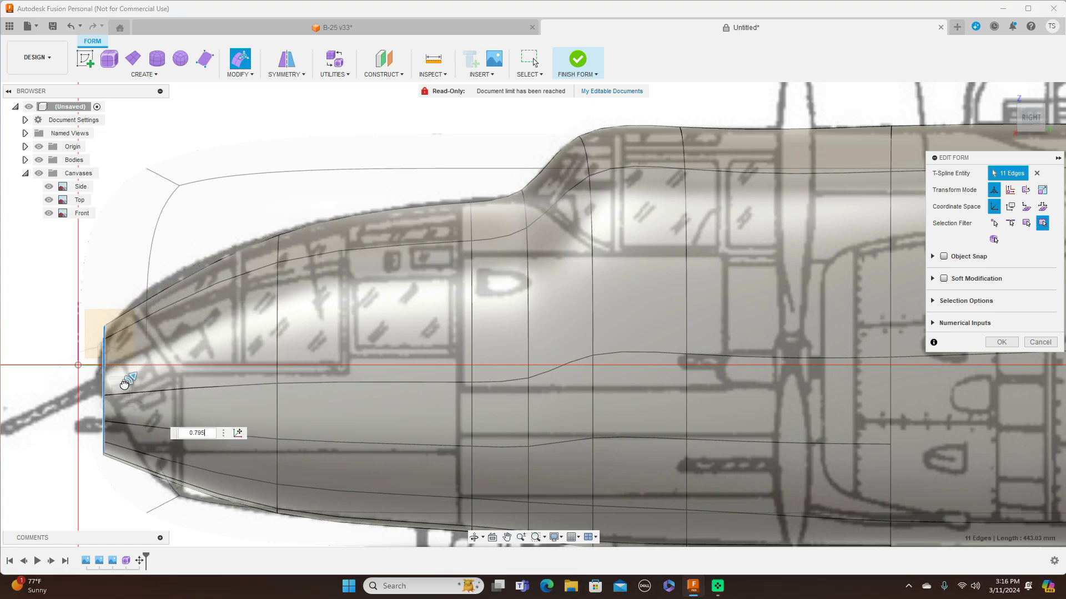
Scale the second nose loop in the side plane by 1.025 to meet the blueprint's nose outline
{"action": "left_click", "coordinate": [276, 297]}
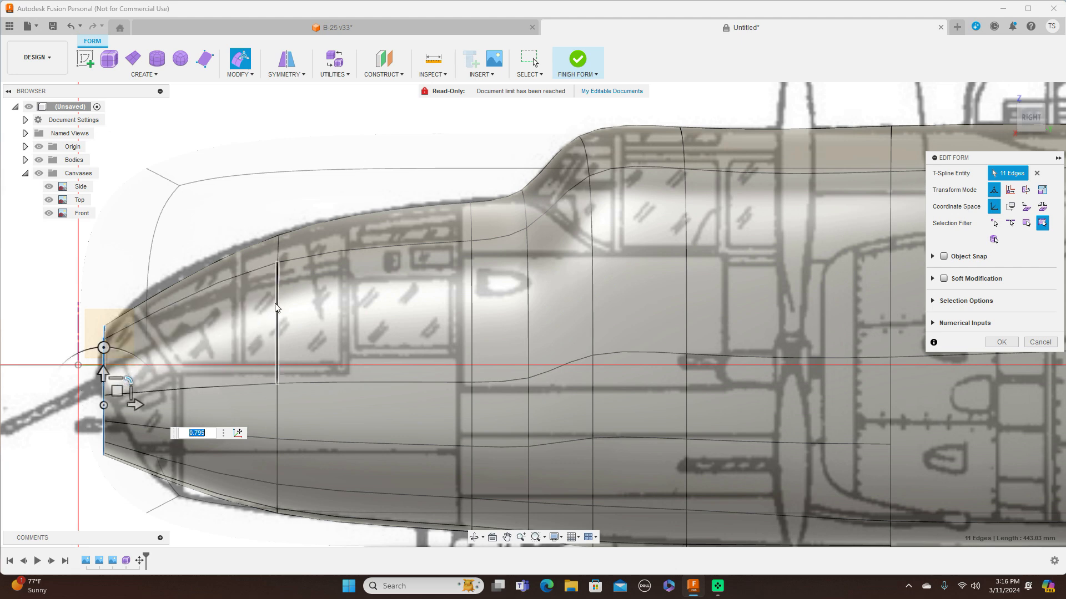
{"action": "double_click", "coordinate": [277, 307]}
{"action": "left_click_drag", "start_coordinate": [302, 381], "coordinate": [303, 381]}
{"action": "type", "text": "1.025"}
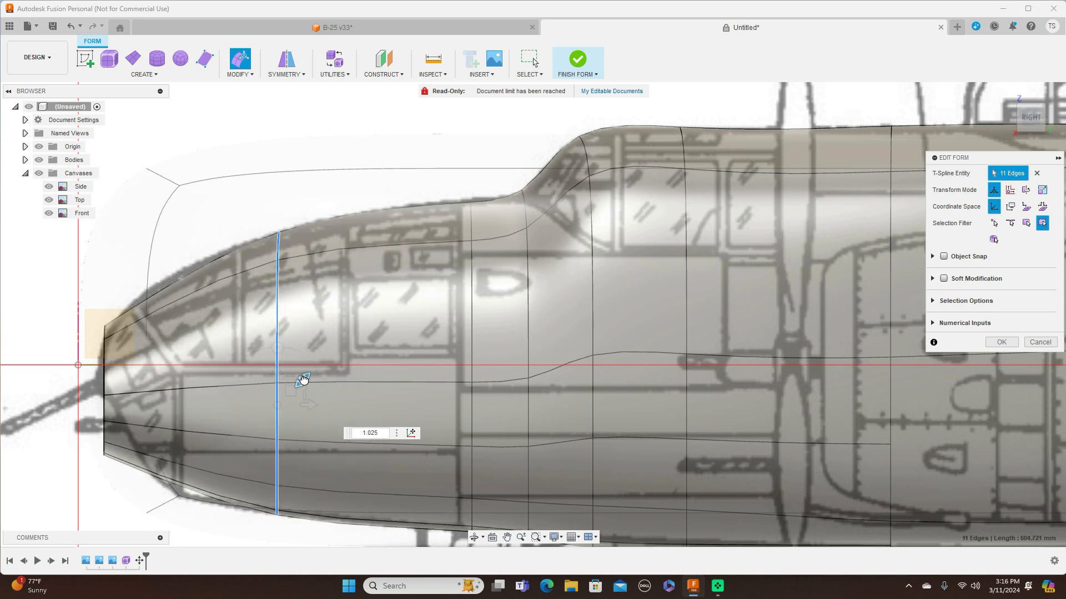
From the top view, narrow the second nose loop by a scale of about 0.709 and the front nose loop by about 0.442
{"action": "scroll", "coordinate": [400, 320], "scroll_direction": "down", "scroll_amount": 5}
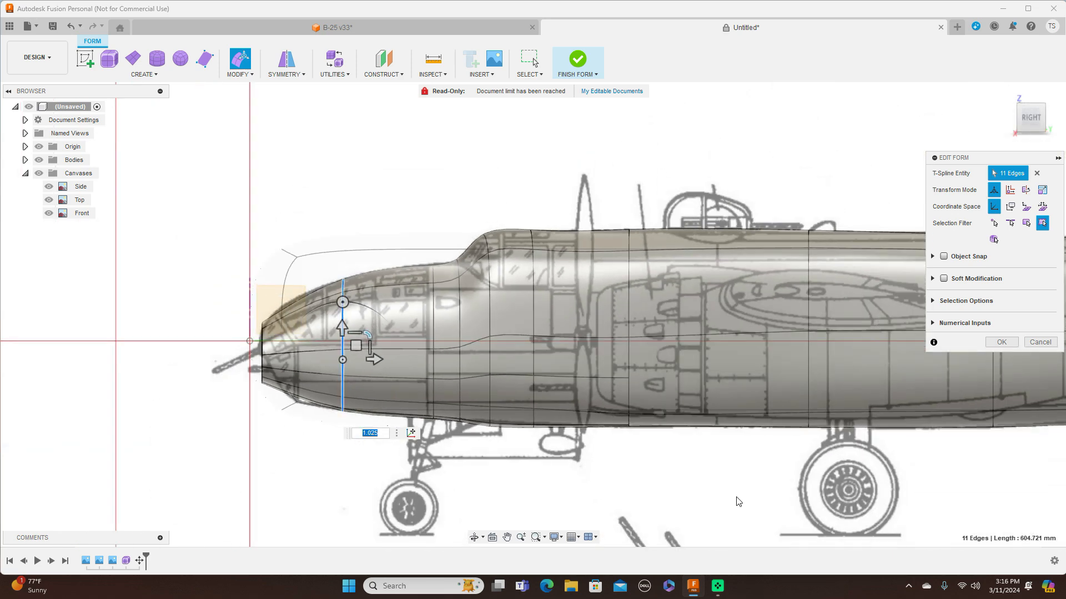
{"action": "scroll", "coordinate": [666, 488], "scroll_direction": "down", "scroll_amount": 3}
{"action": "scroll", "coordinate": [614, 477], "scroll_direction": "down", "scroll_amount": 2}
{"action": "scroll", "coordinate": [805, 481], "scroll_direction": "down", "scroll_amount": 4}
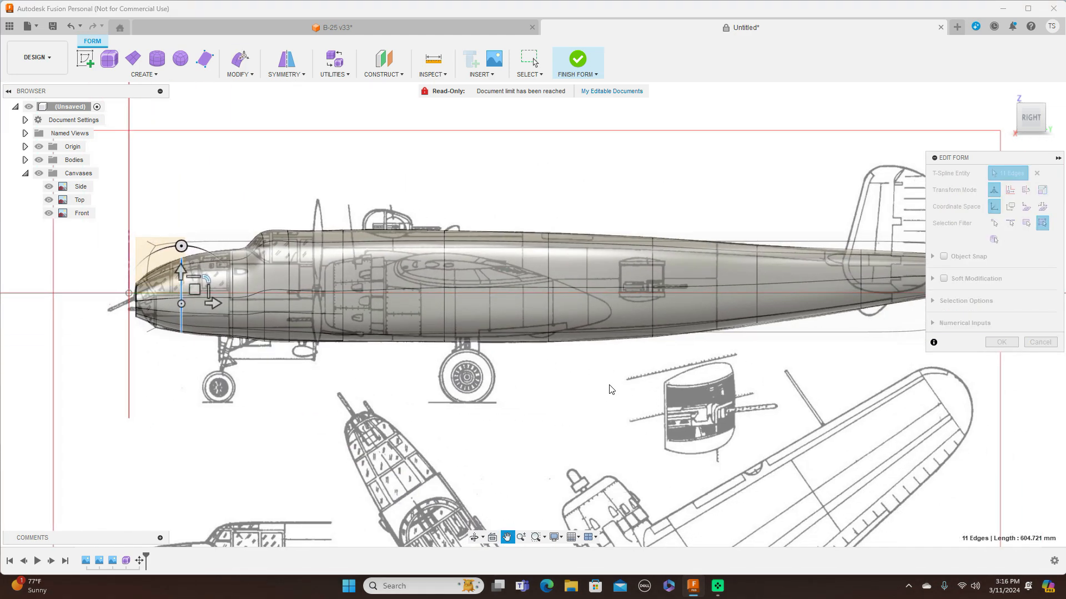
{"action": "mouse_move", "coordinate": [1032, 99]}
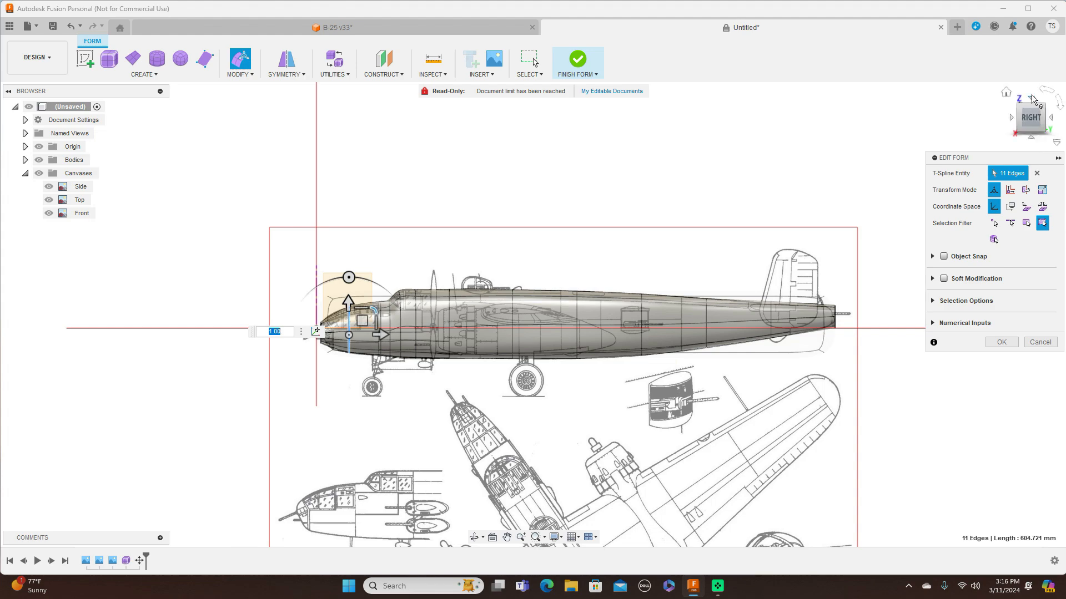
{"action": "left_click", "coordinate": [1031, 100]}
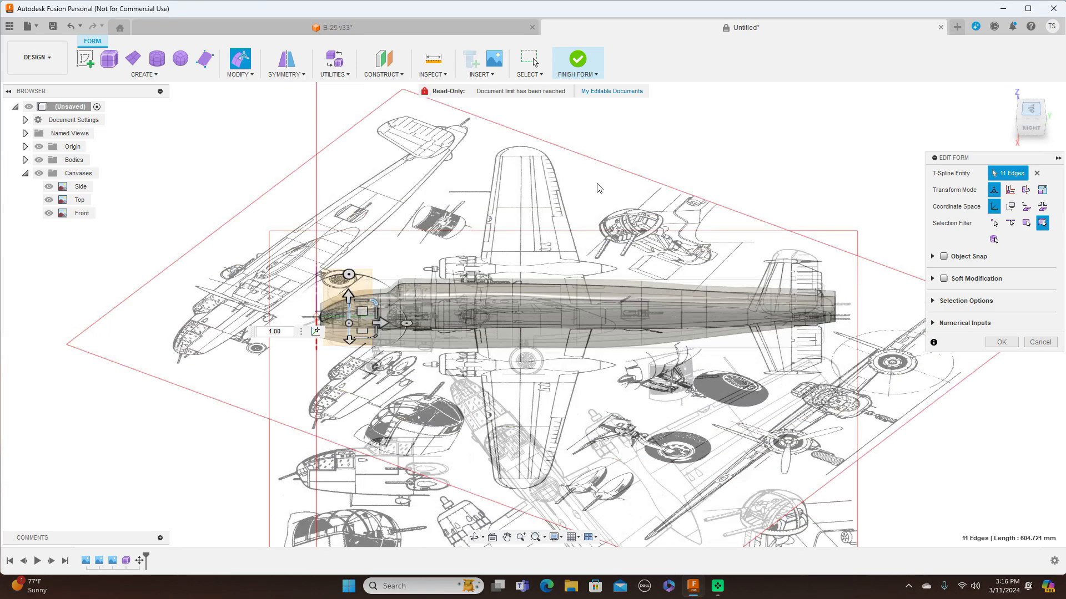
{"action": "scroll", "coordinate": [550, 211], "scroll_direction": "up", "scroll_amount": 2}
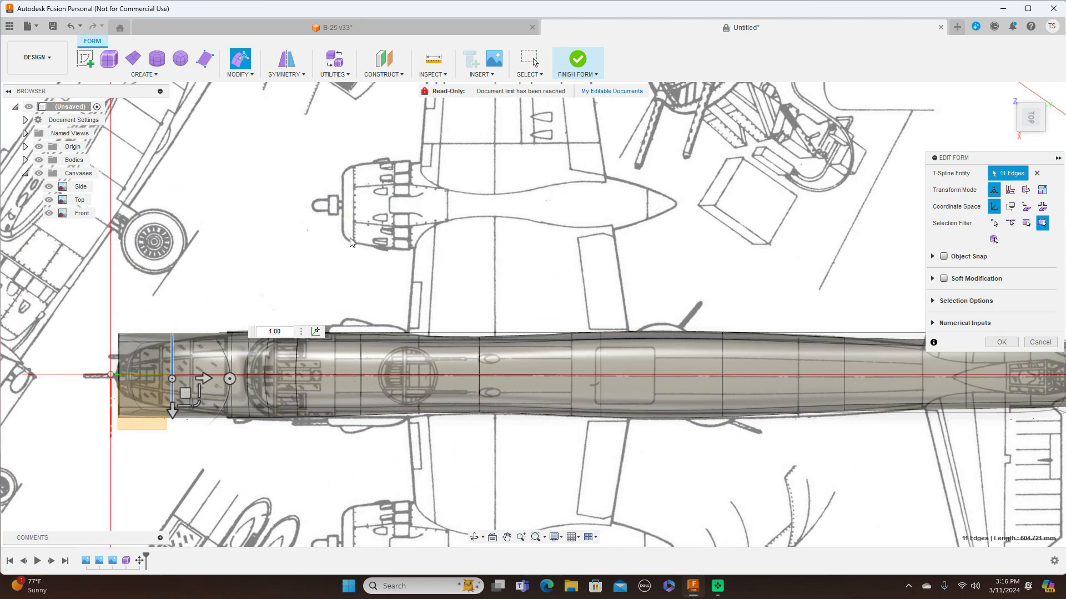
{"action": "middle_click_drag", "start_coordinate": [262, 230], "coordinate": [517, 153]}
{"action": "scroll", "coordinate": [467, 313], "scroll_direction": "up", "scroll_amount": 5}
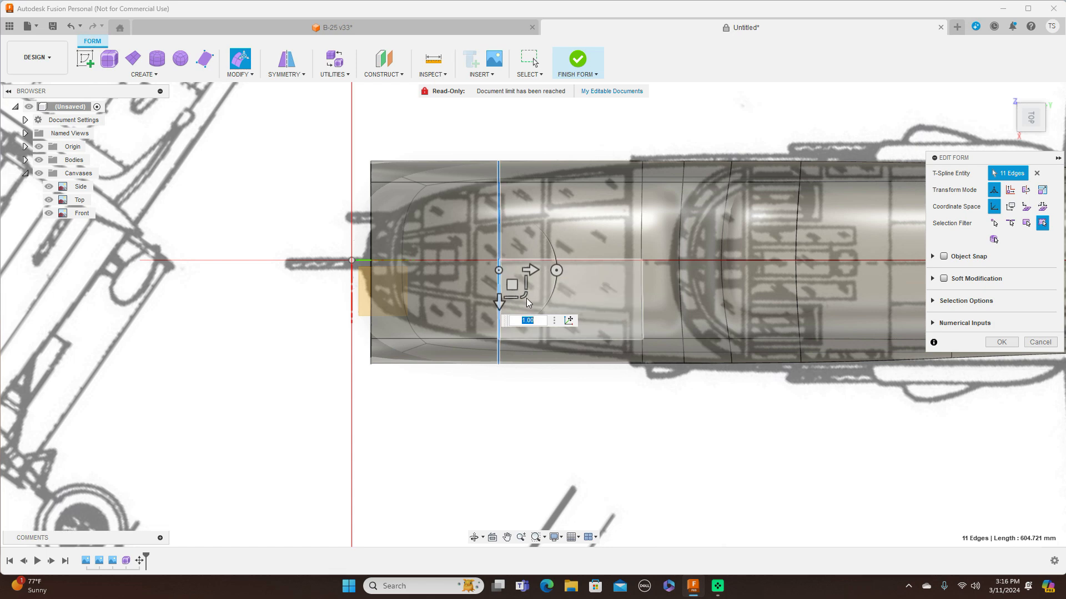
{"action": "left_click_drag", "start_coordinate": [524, 290], "coordinate": [522, 283]}
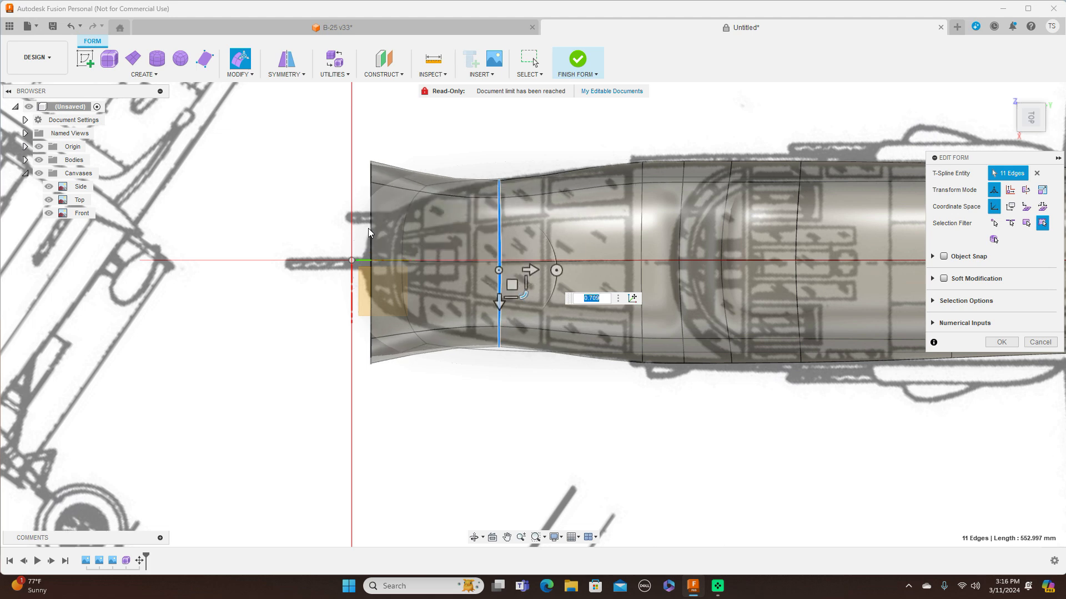
{"action": "double_click", "coordinate": [371, 227]}
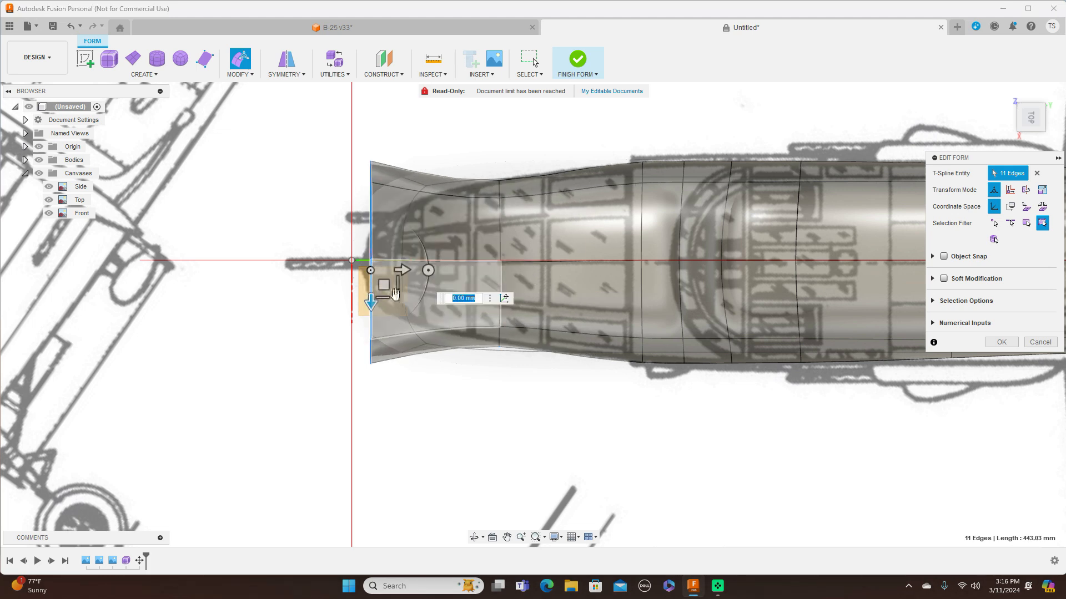
{"action": "left_click_drag", "start_coordinate": [395, 293], "coordinate": [389, 266]}
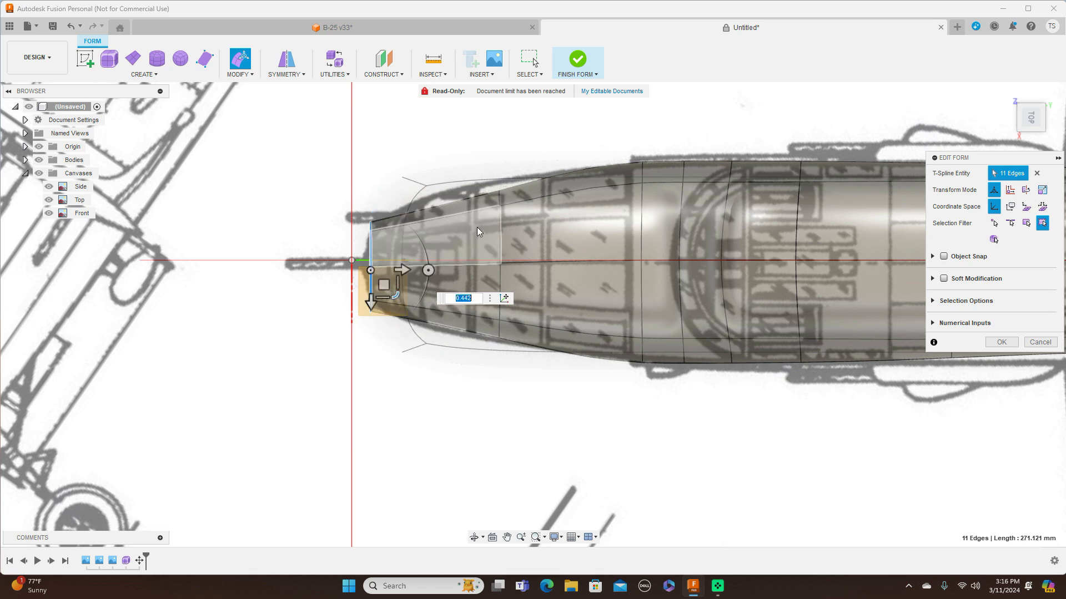
Widen the second nose loop by about 1.209, and shift the front nose loop slightly aft with a scale of about 1.101
{"action": "double_click", "coordinate": [501, 231]}
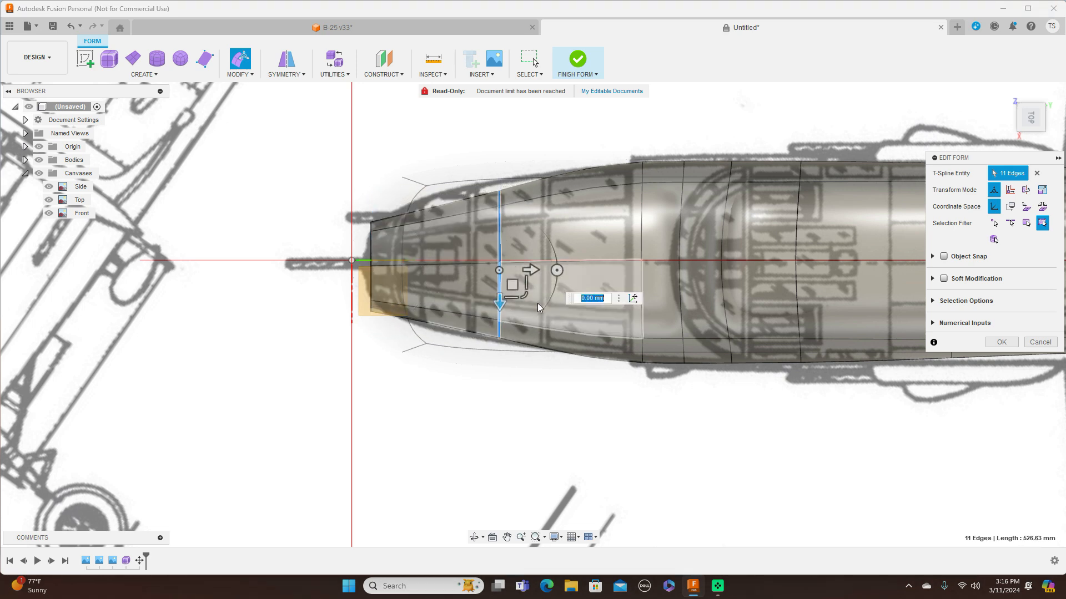
{"action": "left_click_drag", "start_coordinate": [525, 294], "coordinate": [526, 298]}
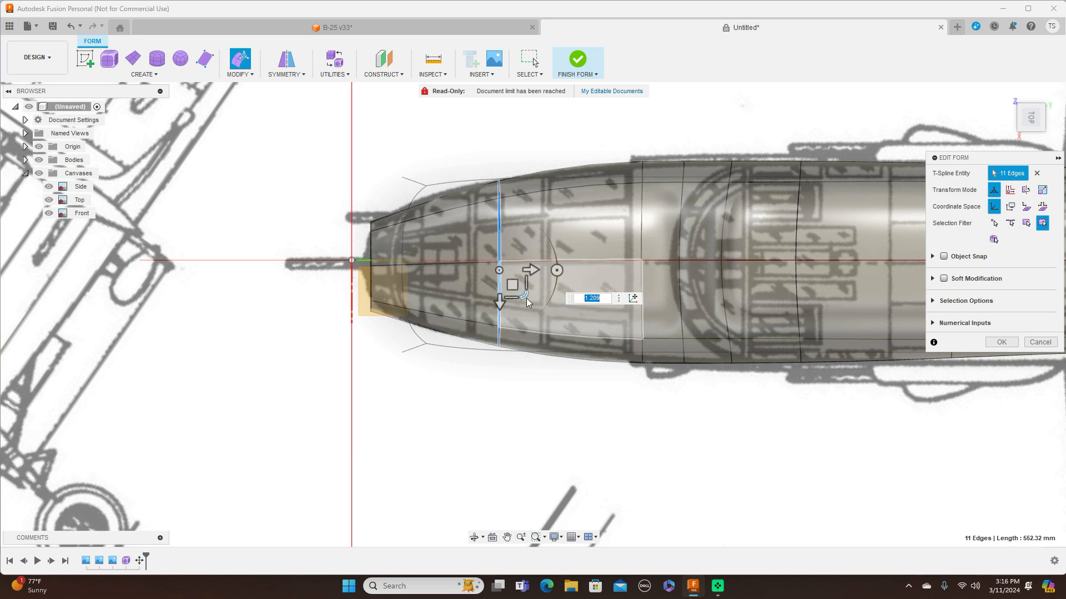
{"action": "double_click", "coordinate": [372, 254]}
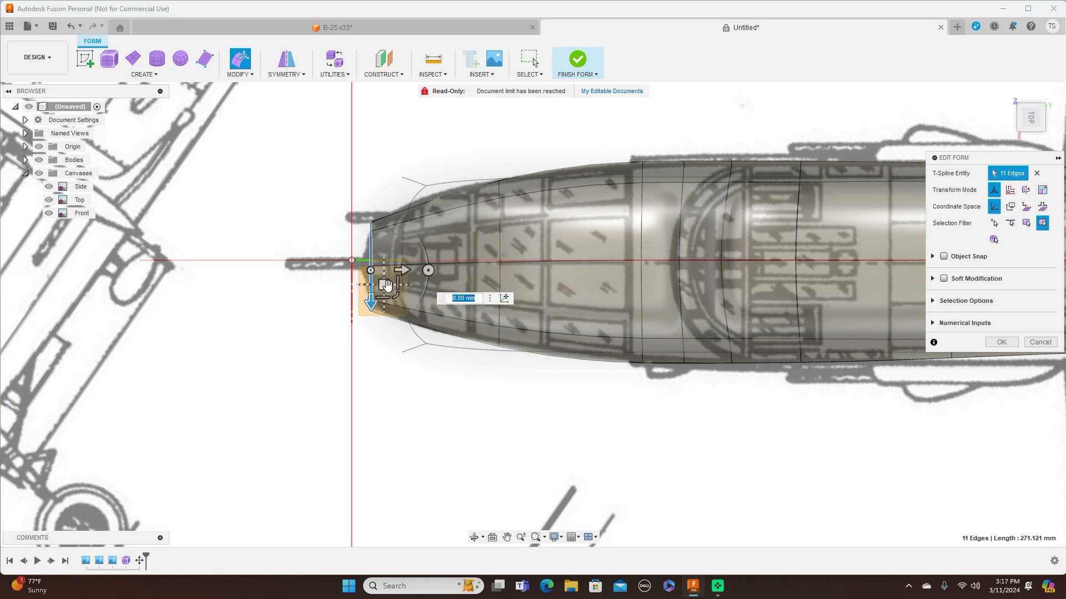
{"action": "left_click_drag", "start_coordinate": [389, 287], "coordinate": [402, 293]}
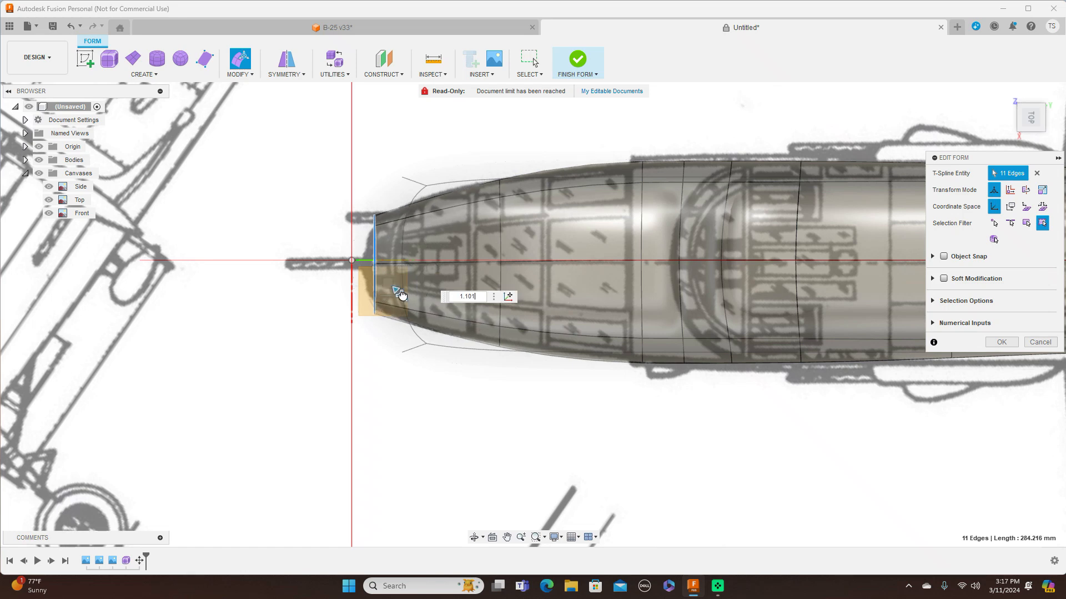
Accept the nose loop edit and finish the form to return to the solid body
{"action": "scroll", "coordinate": [550, 354], "scroll_direction": "down", "scroll_amount": 3}
{"action": "middle_click_drag", "start_coordinate": [651, 398], "coordinate": [398, 343]}
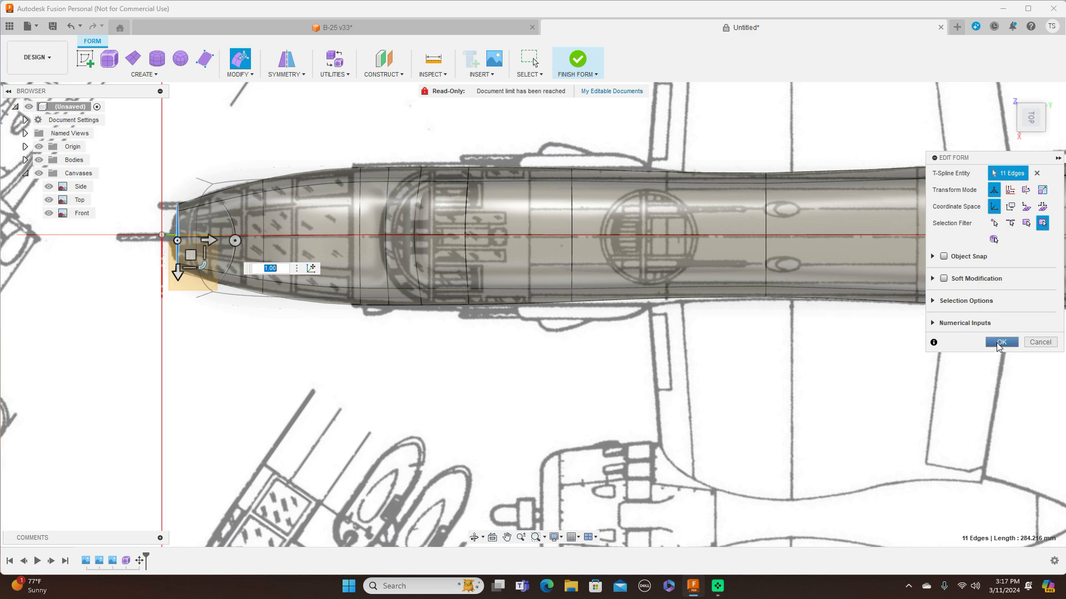
{"action": "left_click", "coordinate": [1000, 343]}
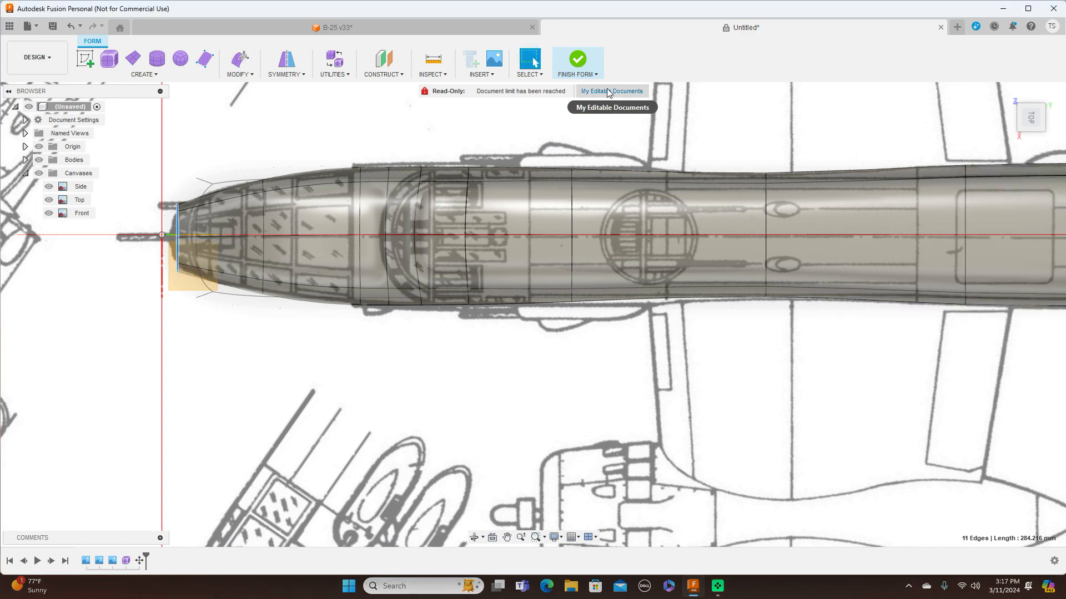
{"action": "left_click", "coordinate": [590, 78]}
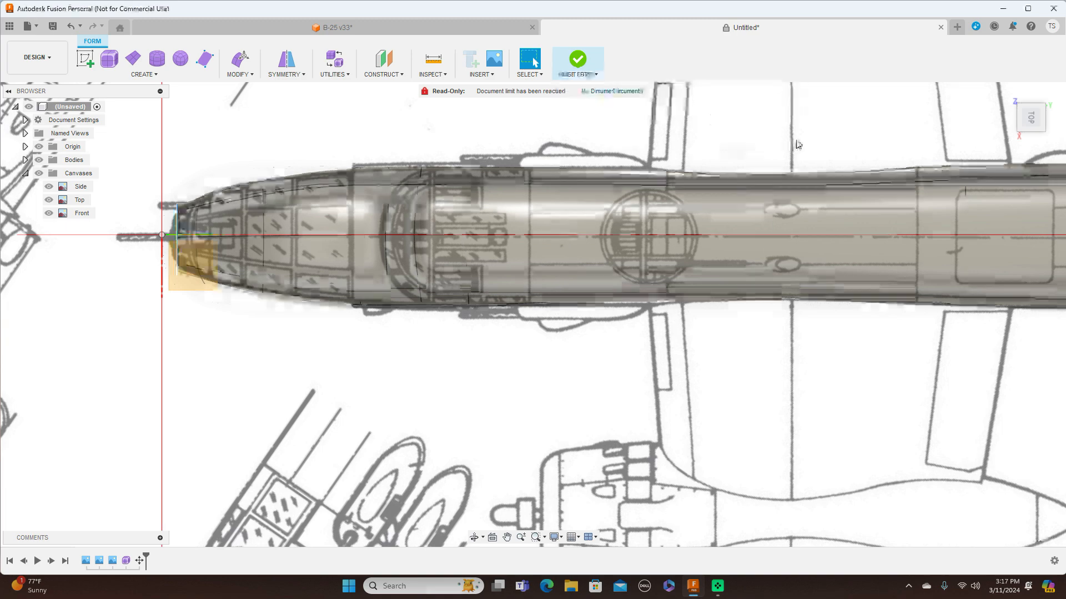
Compare the whole fuselage with the side blueprint from the right view, briefly hiding all canvases to inspect the body alone
{"action": "mouse_move", "coordinate": [1030, 137]}
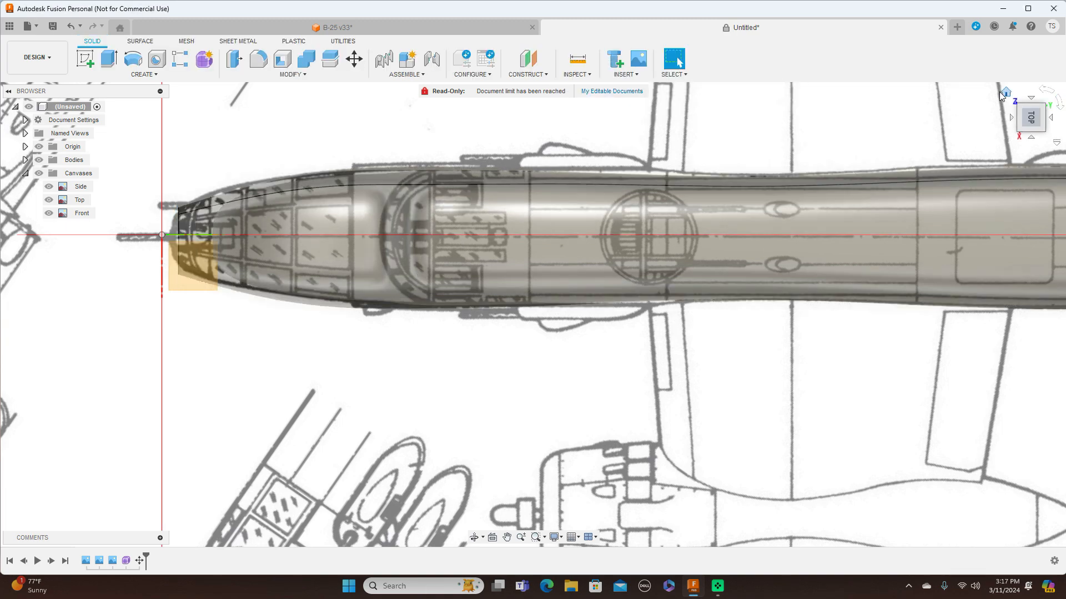
{"action": "left_click", "coordinate": [1031, 137]}
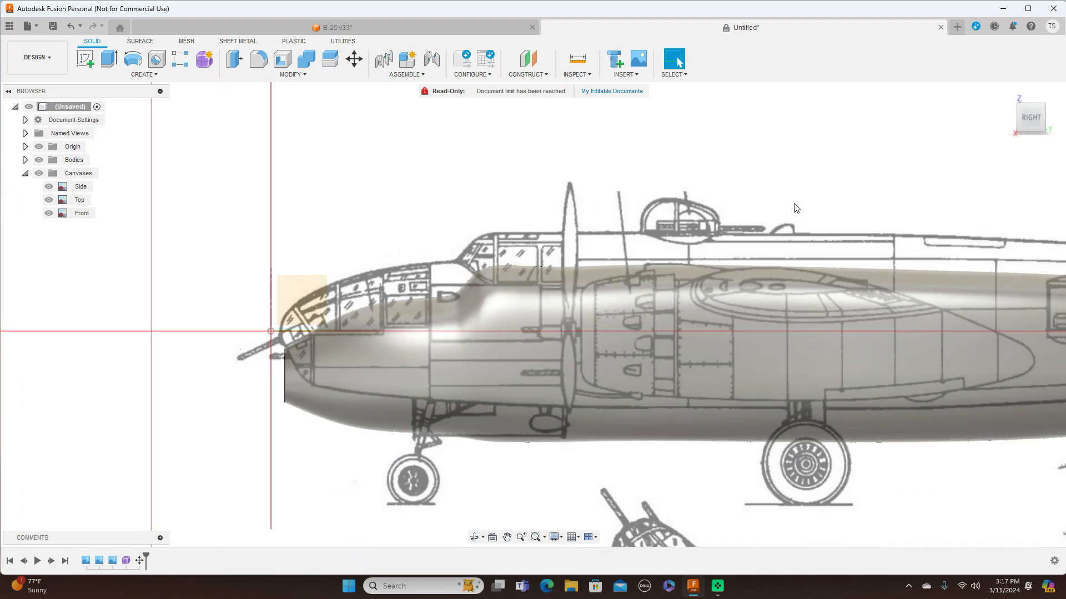
{"action": "scroll", "coordinate": [794, 204], "scroll_direction": "down", "scroll_amount": 3}
{"action": "middle_click_drag", "start_coordinate": [872, 139], "coordinate": [715, 104]}
{"action": "scroll", "coordinate": [764, 331], "scroll_direction": "down", "scroll_amount": 2}
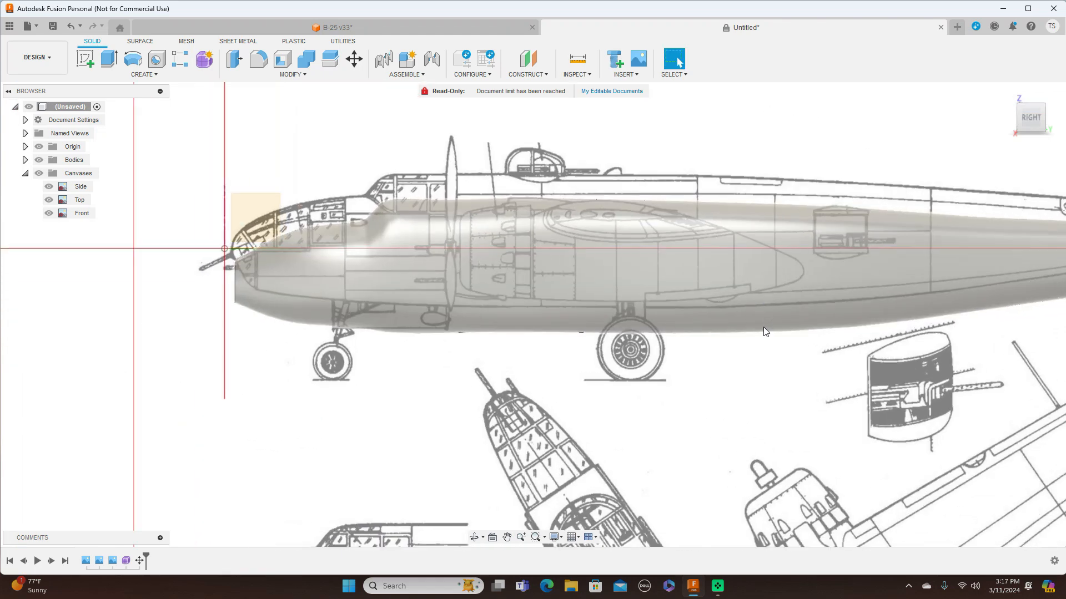
{"action": "middle_click_drag", "start_coordinate": [841, 381], "coordinate": [698, 345]}
{"action": "scroll", "coordinate": [746, 362], "scroll_direction": "down", "scroll_amount": 1}
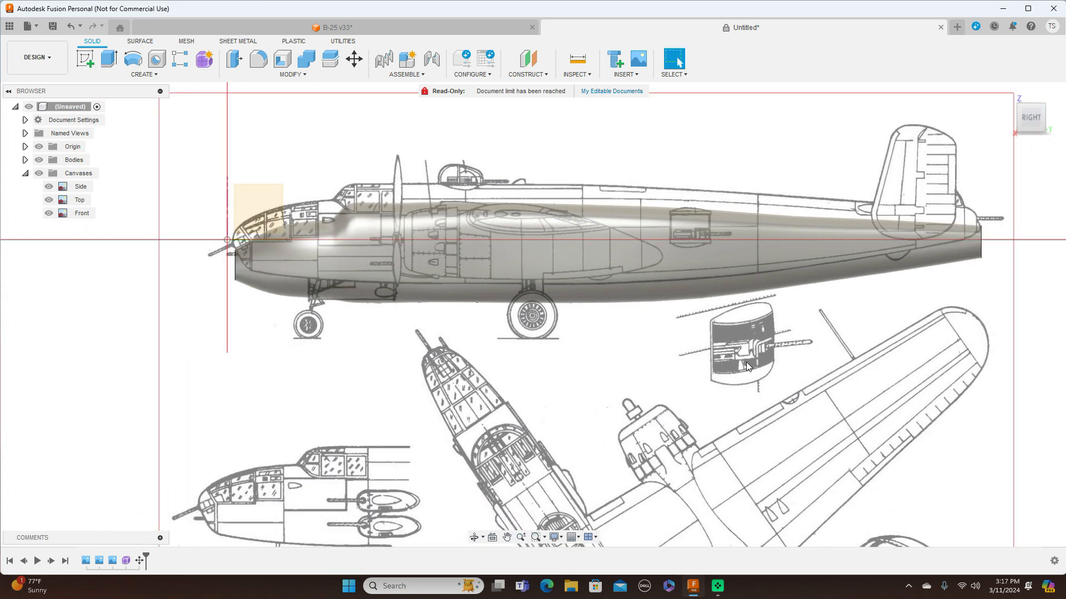
{"action": "left_click", "coordinate": [38, 175]}
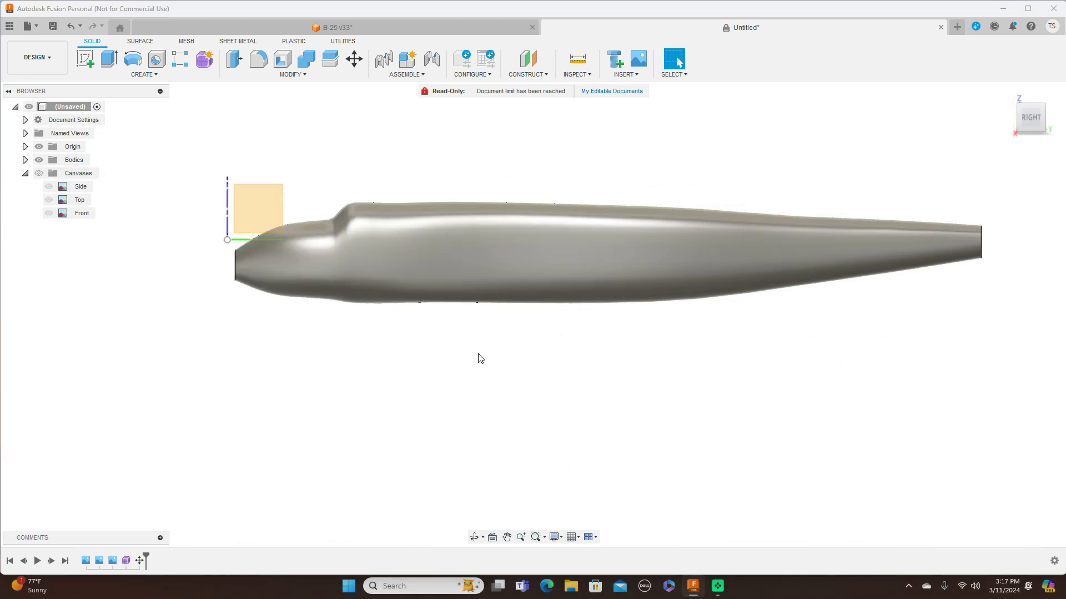
{"action": "left_click", "coordinate": [40, 174]}
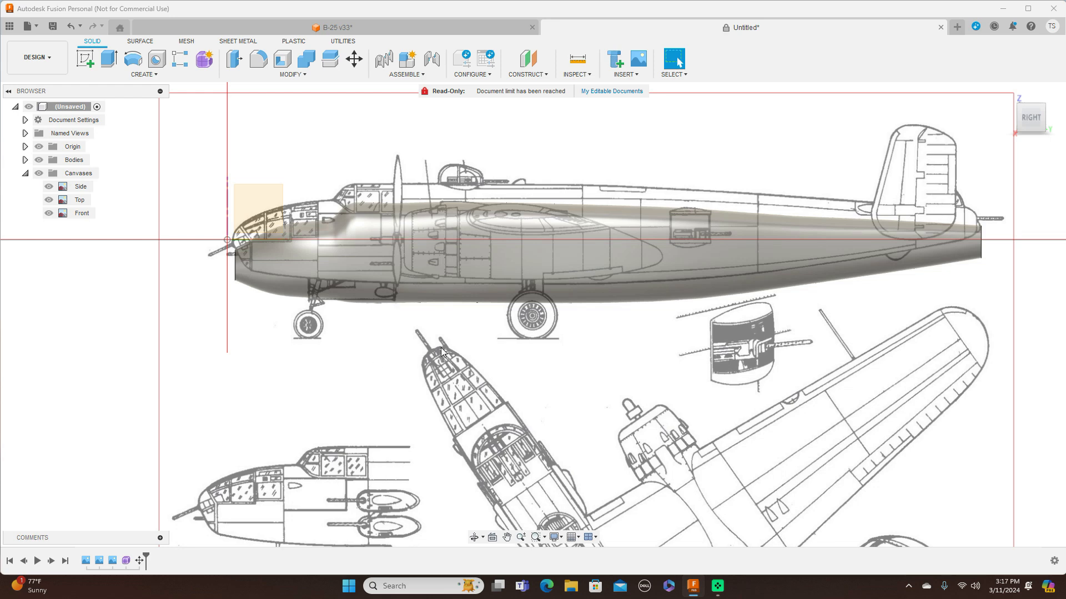
Move the fuselage body up about 50.4 mm so it lines up with the side blueprint
{"action": "left_click", "coordinate": [354, 58]}
{"action": "left_click", "coordinate": [551, 248]}
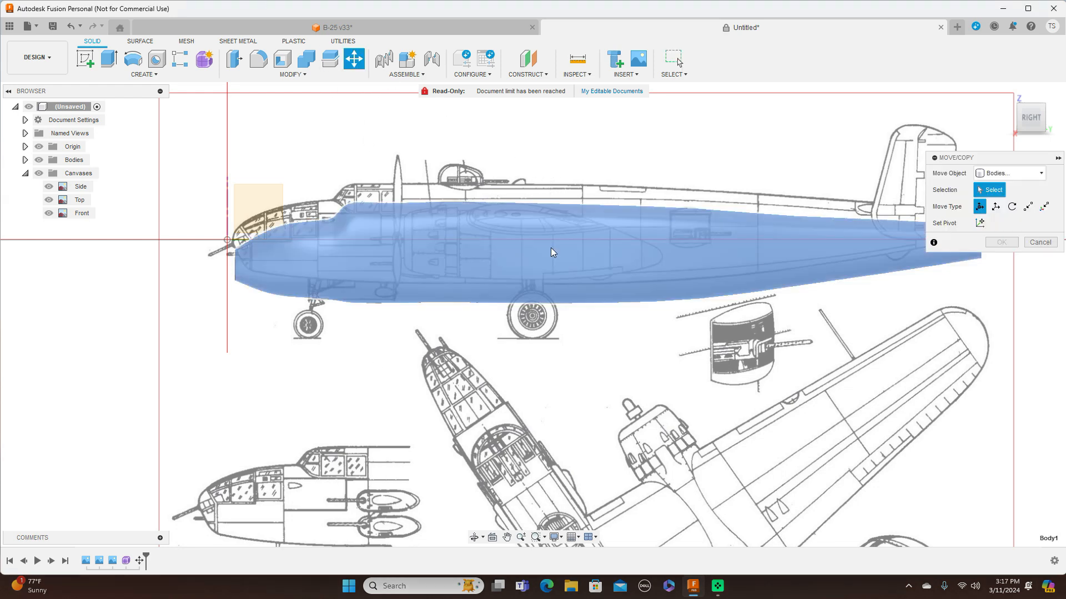
{"action": "left_click_drag", "start_coordinate": [538, 233], "coordinate": [538, 214]}
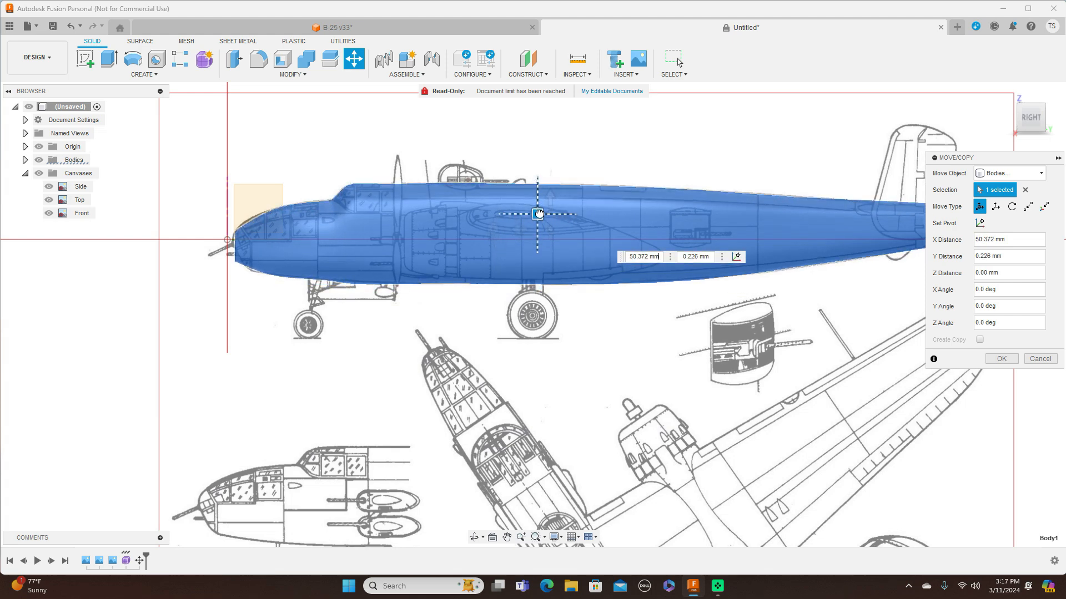
{"action": "left_click_drag", "start_coordinate": [539, 213], "coordinate": [538, 214]}
{"action": "left_click", "coordinate": [998, 359]}
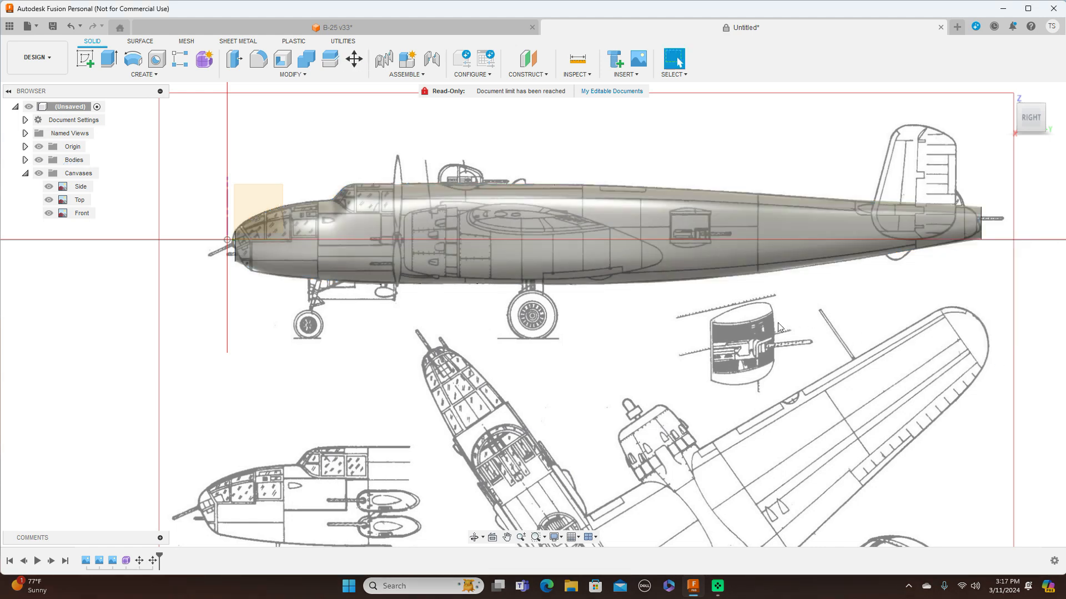
Examine the moved fuselage's roofline, belly and nose against the side blueprint
{"action": "scroll", "coordinate": [629, 300], "scroll_direction": "up", "scroll_amount": 2}
{"action": "middle_click_drag", "start_coordinate": [512, 137], "coordinate": [598, 147]}
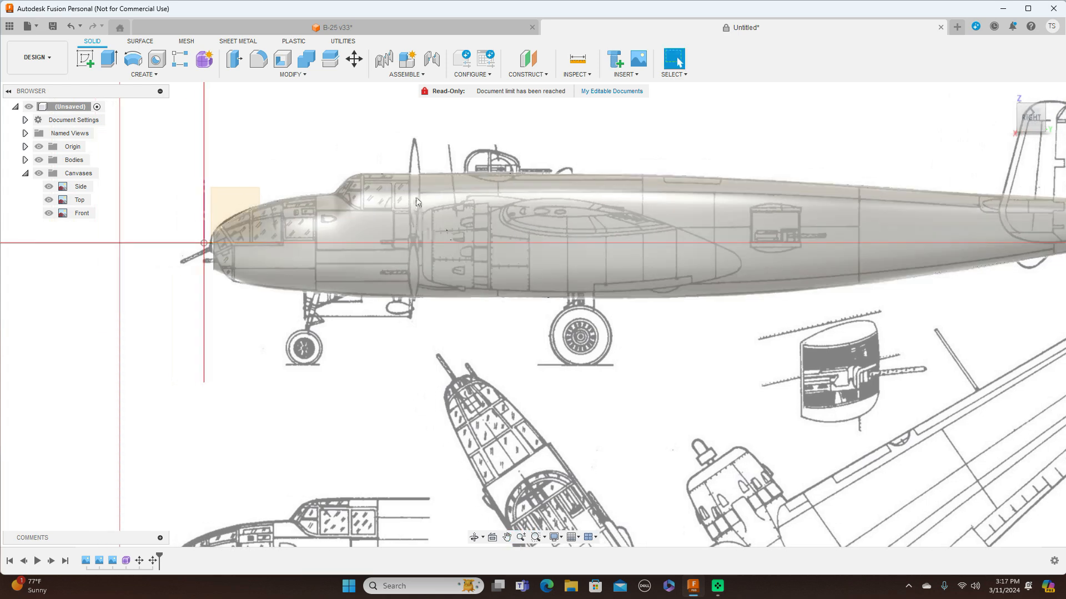
{"action": "scroll", "coordinate": [414, 177], "scroll_direction": "up", "scroll_amount": 3}
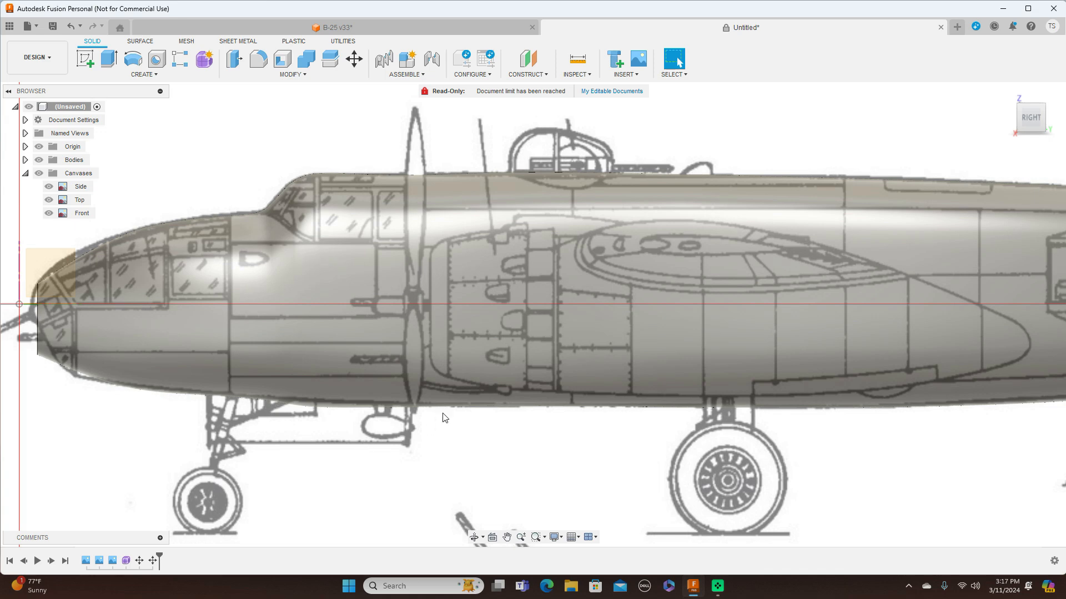
{"action": "scroll", "coordinate": [447, 417], "scroll_direction": "down", "scroll_amount": 2}
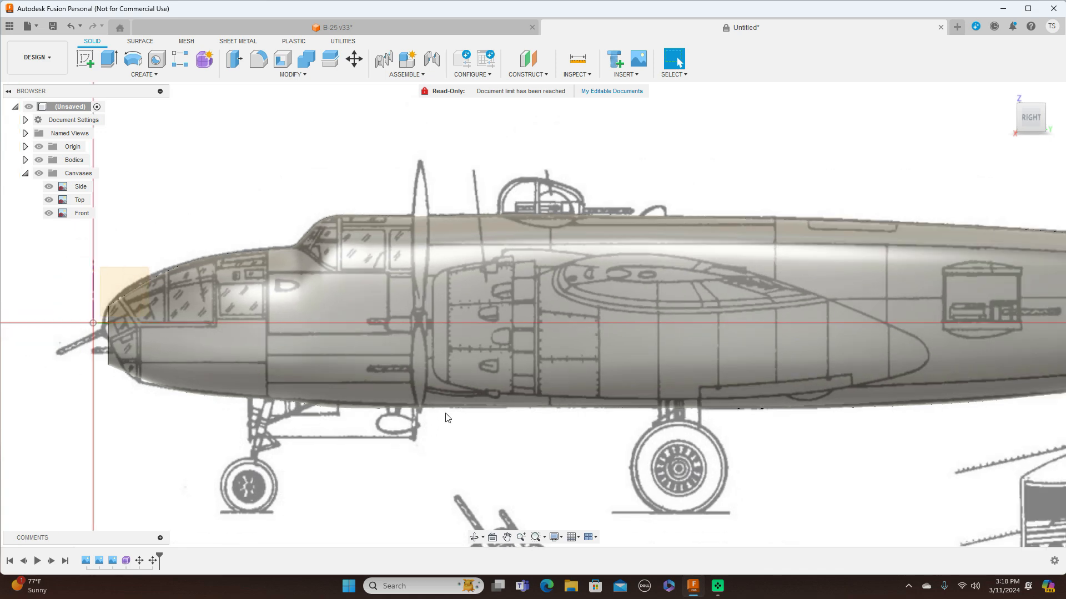
{"action": "scroll", "coordinate": [561, 435], "scroll_direction": "down", "scroll_amount": 2}
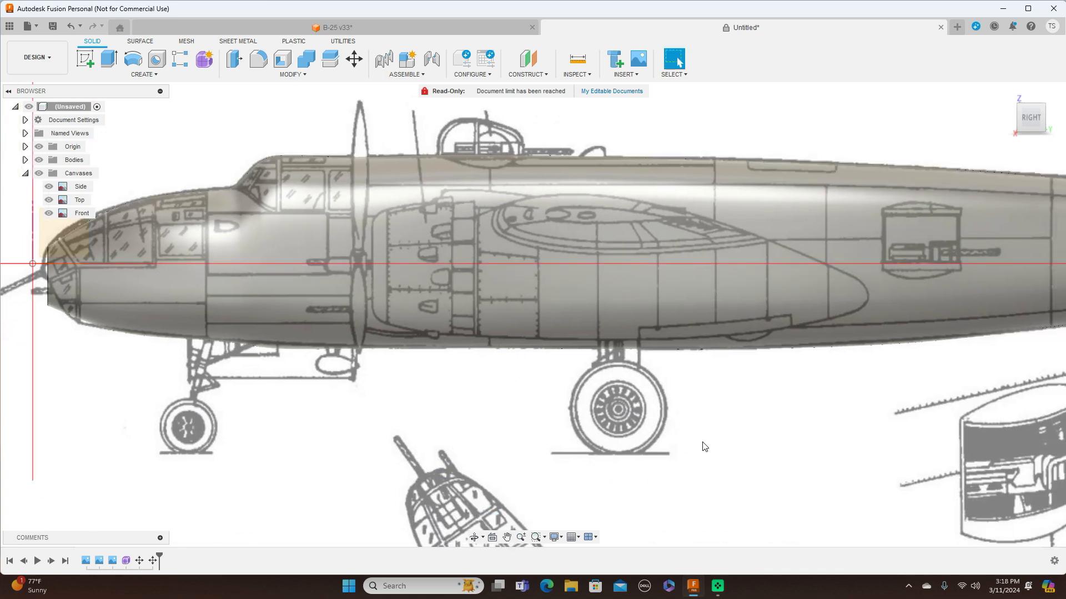
{"action": "scroll", "coordinate": [833, 439], "scroll_direction": "down", "scroll_amount": 2}
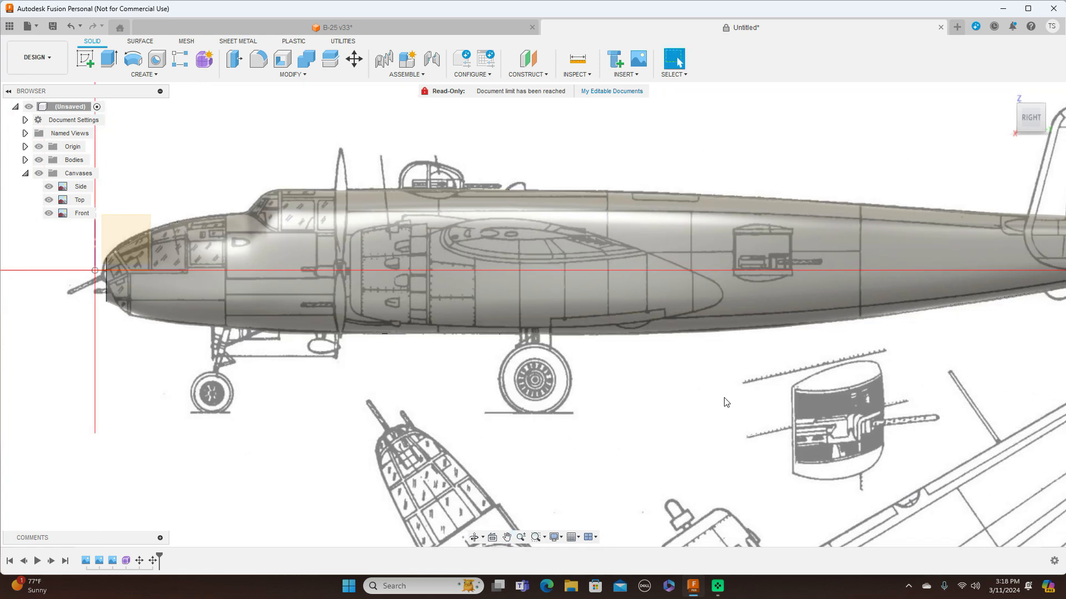
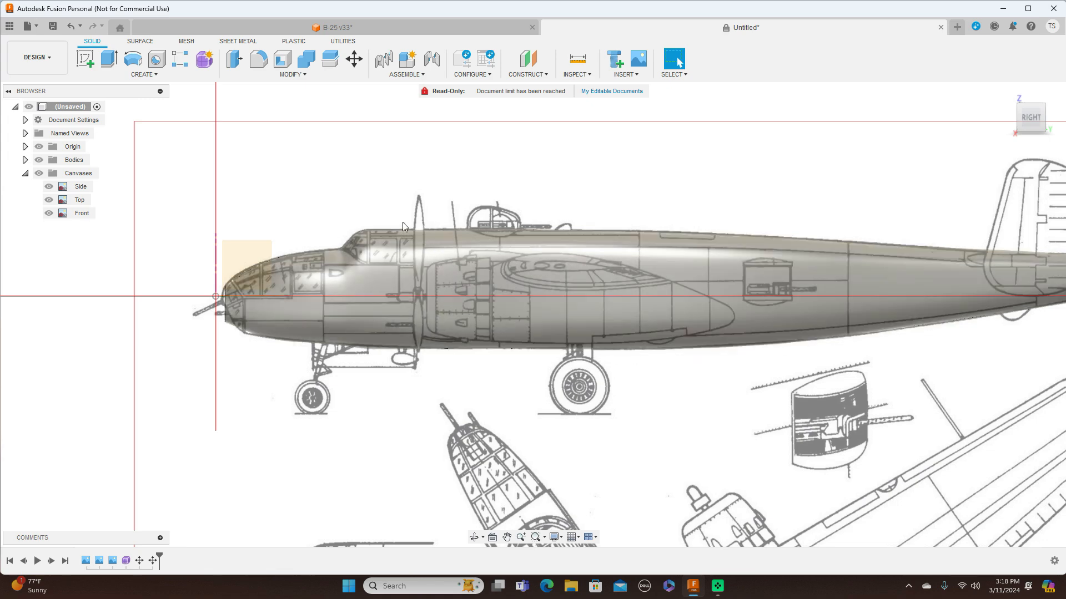
{"action": "scroll", "coordinate": [401, 222], "scroll_direction": "up", "scroll_amount": 3}
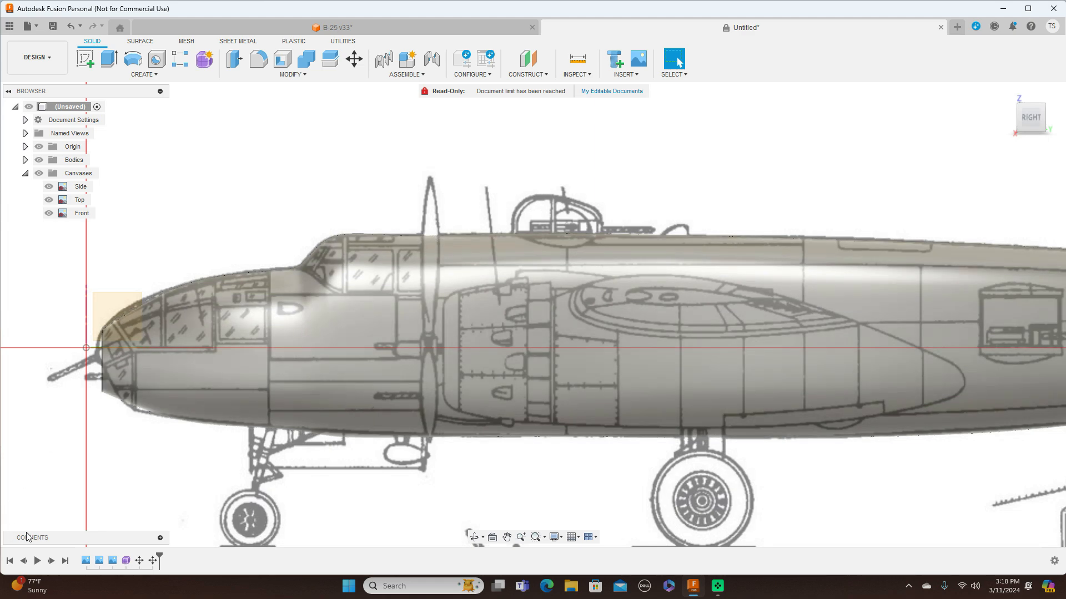
Reopen the fuselage form for editing and switch it to box display
{"action": "left_click", "coordinate": [127, 561]}
{"action": "right_click", "coordinate": [127, 561]}
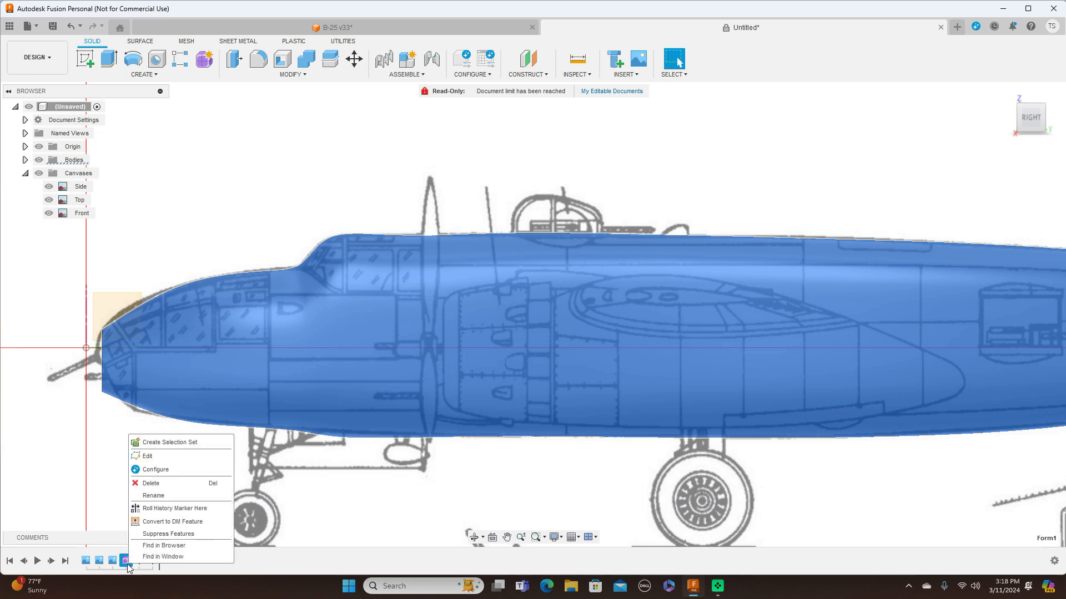
{"action": "left_click", "coordinate": [161, 457]}
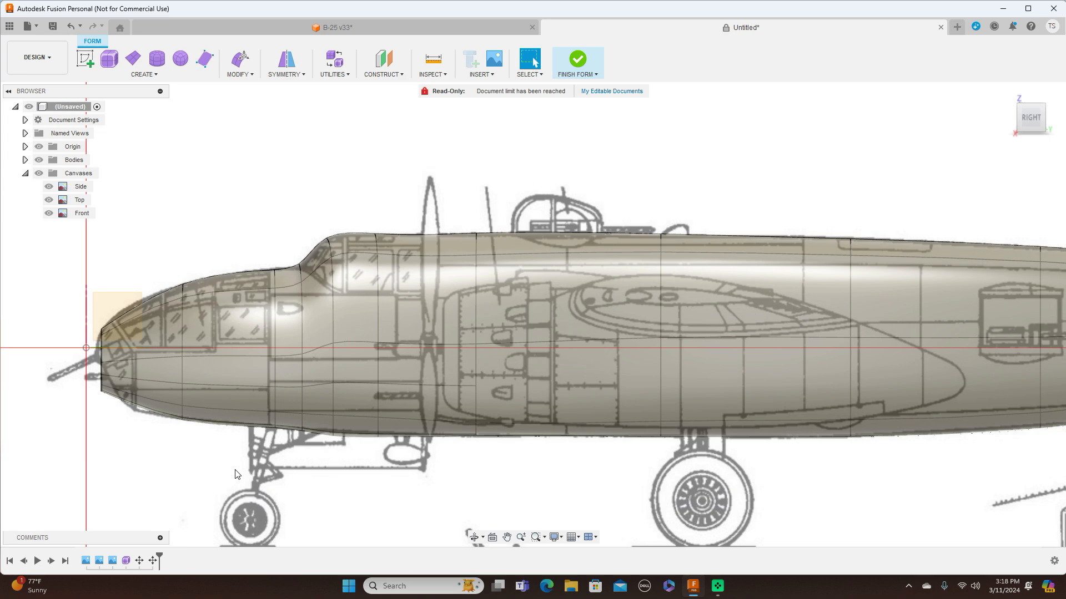
{"action": "key", "text": "alt+1"}
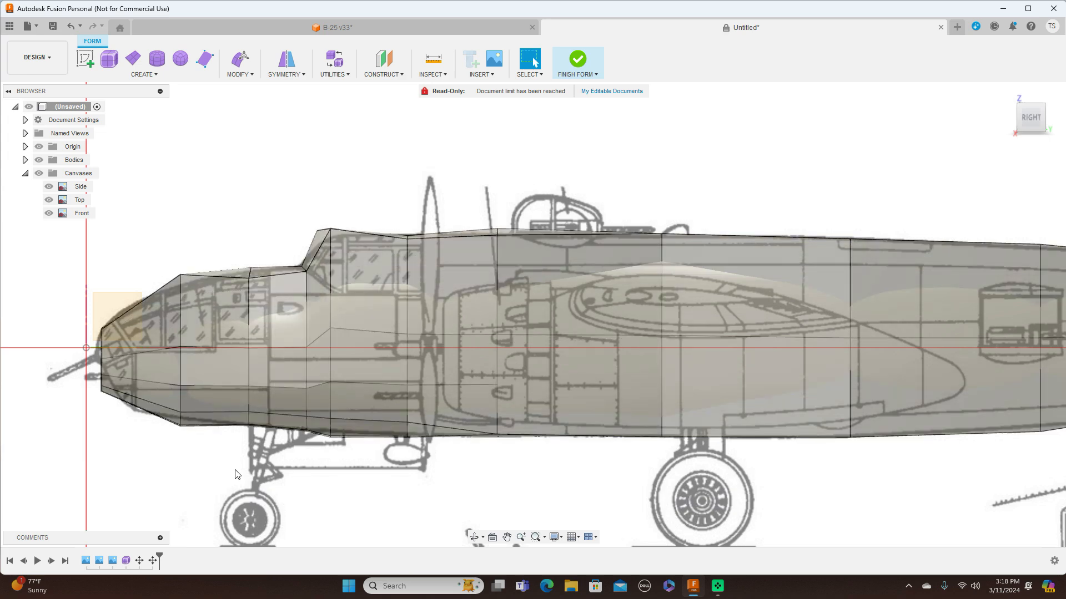
Raise the centreline vertex at the cockpit roof's aft end about 2.1 mm and shift it about 0.35 mm forward
{"action": "scroll", "coordinate": [427, 262], "scroll_direction": "up", "scroll_amount": 5}
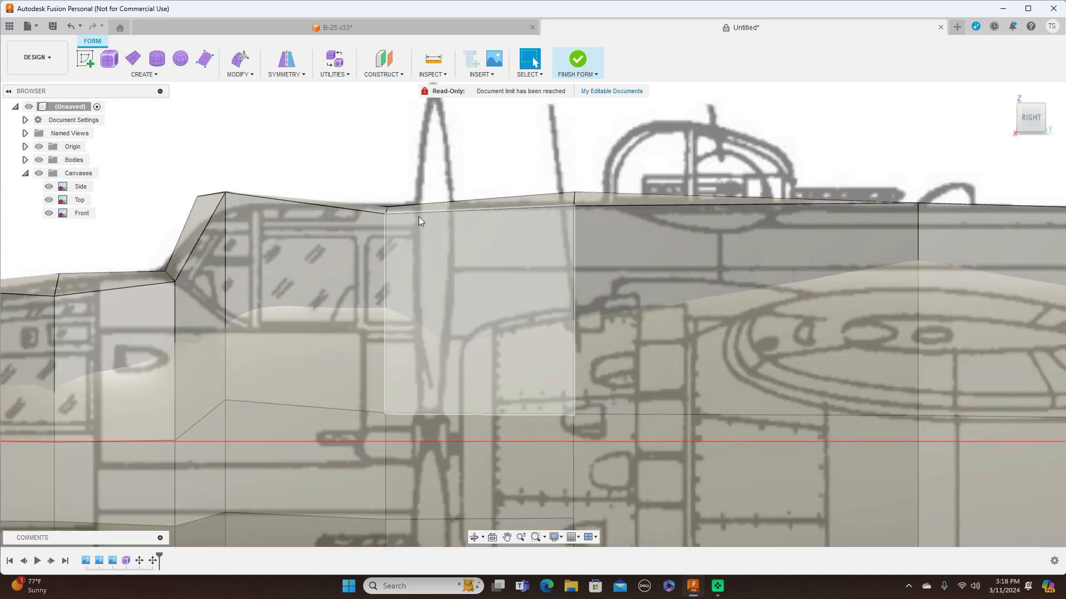
{"action": "right_click", "coordinate": [389, 202]}
{"action": "left_click", "coordinate": [427, 186]}
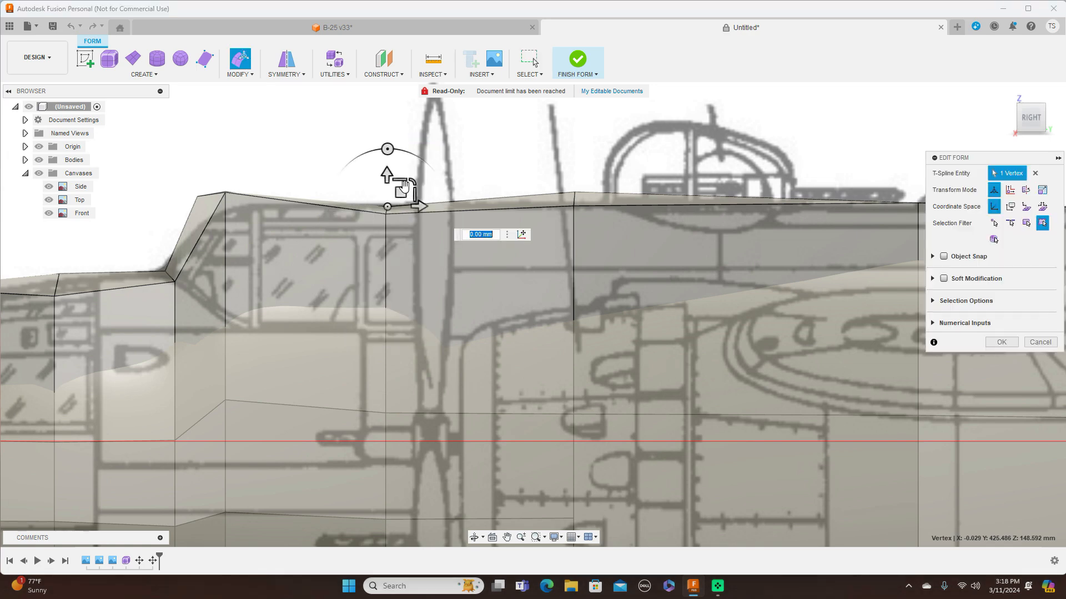
{"action": "left_click_drag", "start_coordinate": [402, 189], "coordinate": [401, 185]}
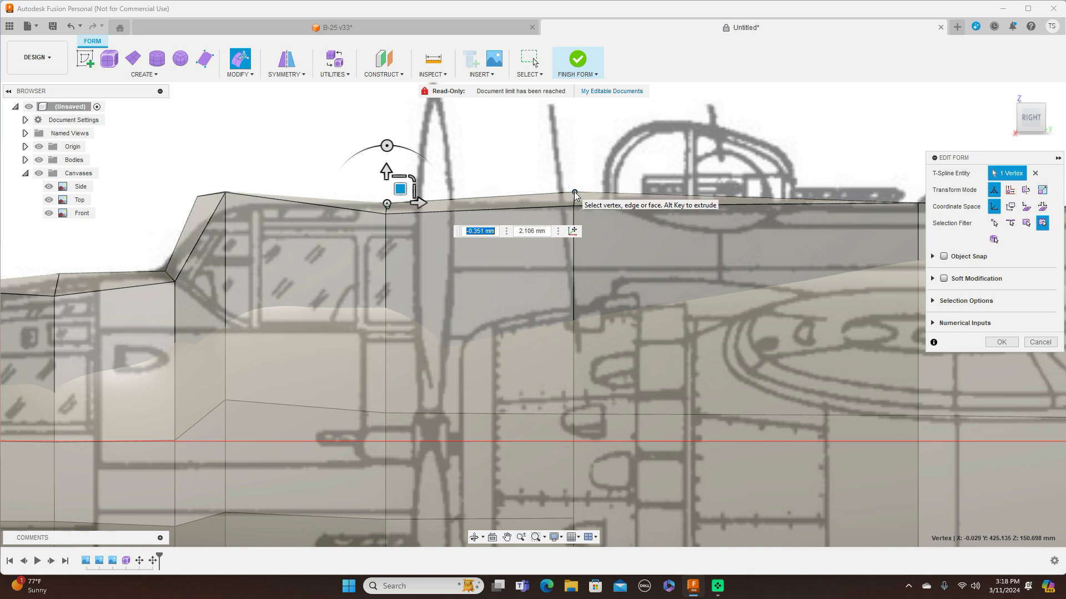
Fit the roof edge just ahead of the turret to the roofline with a 5-degree tilt, and raise its outer vertex about 2.8 mm
{"action": "left_click", "coordinate": [574, 197]}
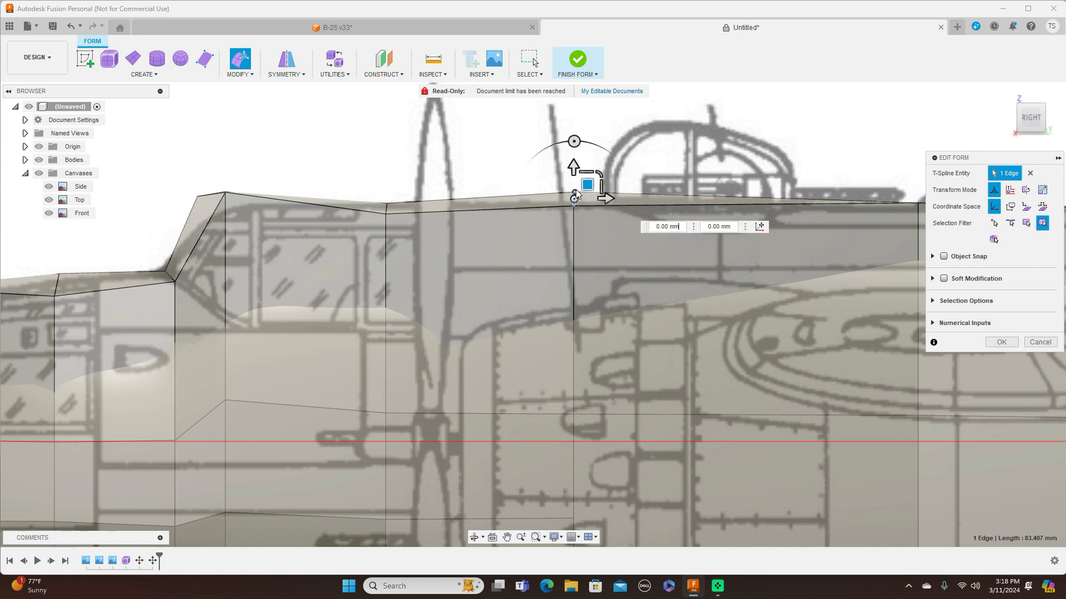
{"action": "left_click_drag", "start_coordinate": [572, 143], "coordinate": [568, 142]}
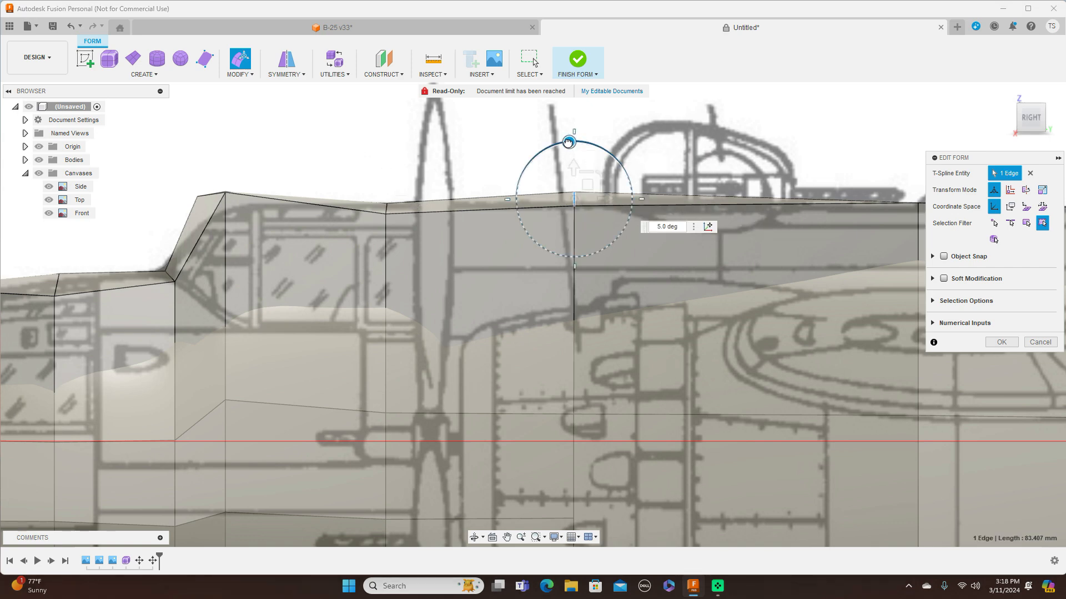
{"action": "left_click_drag", "start_coordinate": [588, 185], "coordinate": [584, 197]}
{"action": "left_click", "coordinate": [576, 214]}
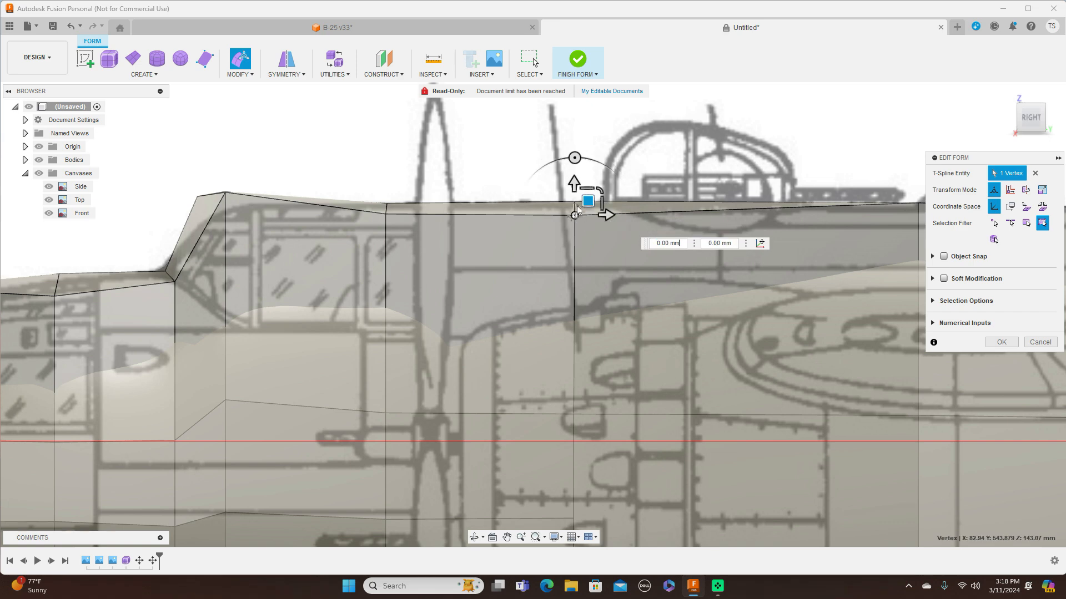
{"action": "left_click_drag", "start_coordinate": [587, 201], "coordinate": [588, 195]}
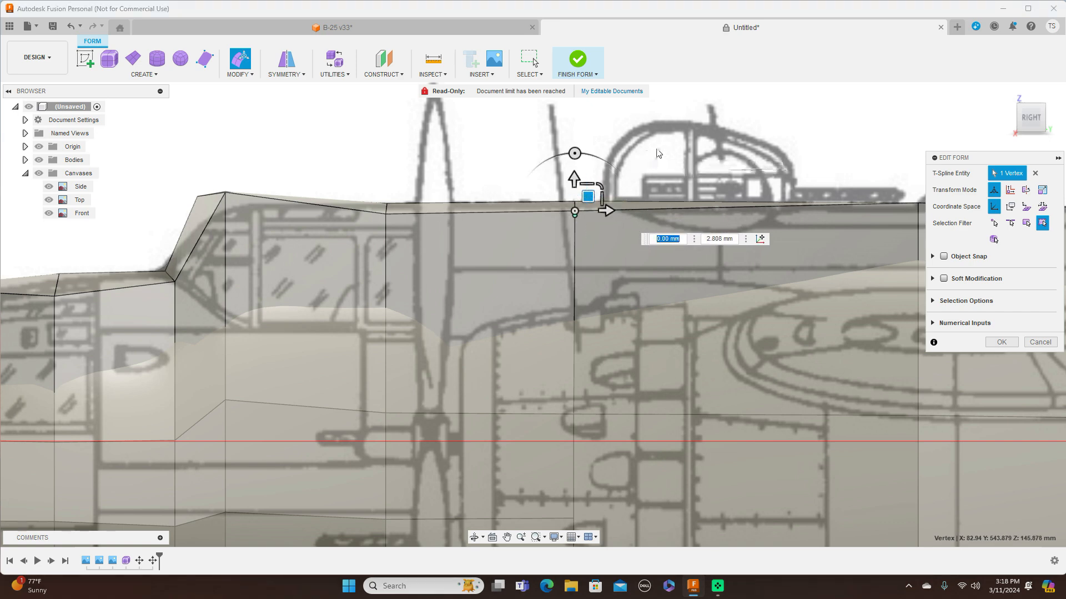
Lower the centreline roof vertex just behind the turret about 1.3 mm to follow the blueprint's roofline
{"action": "scroll", "coordinate": [721, 141], "scroll_direction": "down", "scroll_amount": 5}
{"action": "middle_click_drag", "start_coordinate": [538, 126], "coordinate": [426, 125]}
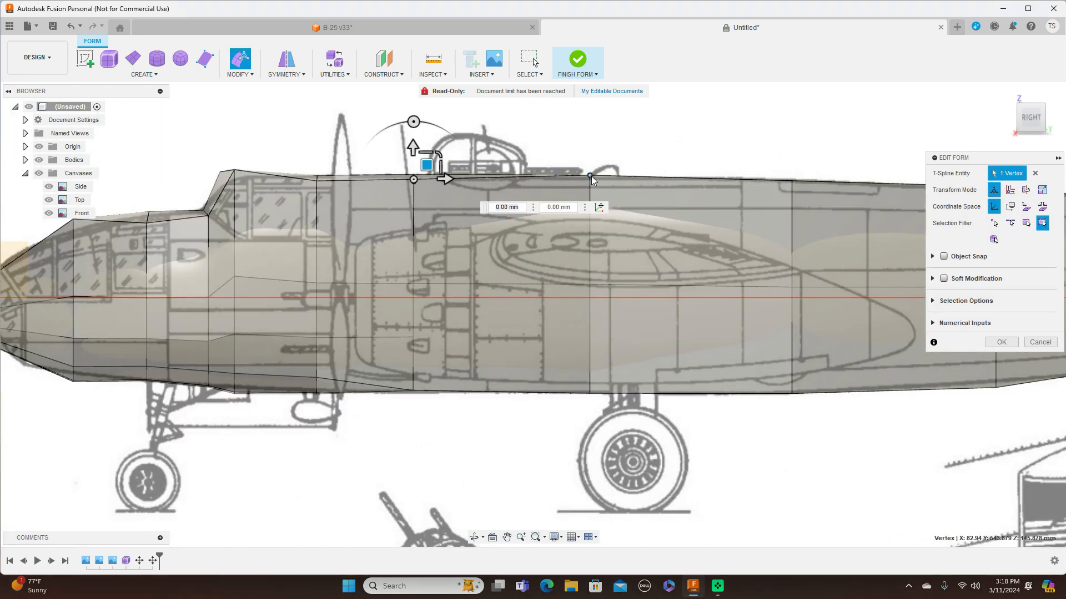
{"action": "left_click", "coordinate": [590, 176]}
{"action": "left_click_drag", "start_coordinate": [603, 162], "coordinate": [603, 165]}
{"action": "scroll", "coordinate": [603, 165], "scroll_direction": "up", "scroll_amount": 3}
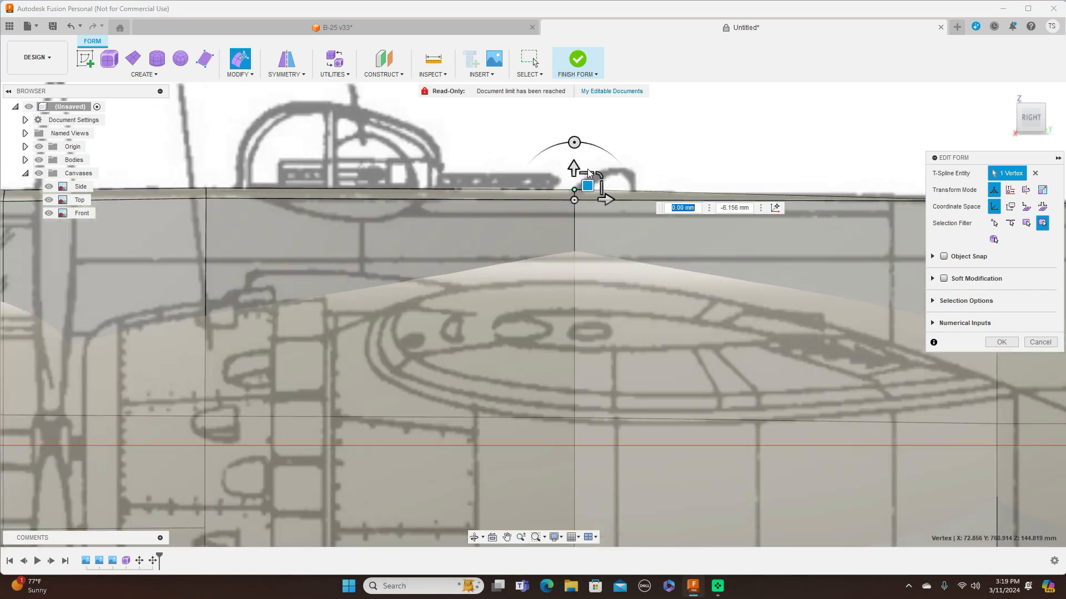
{"action": "left_click_drag", "start_coordinate": [588, 186], "coordinate": [589, 177]}
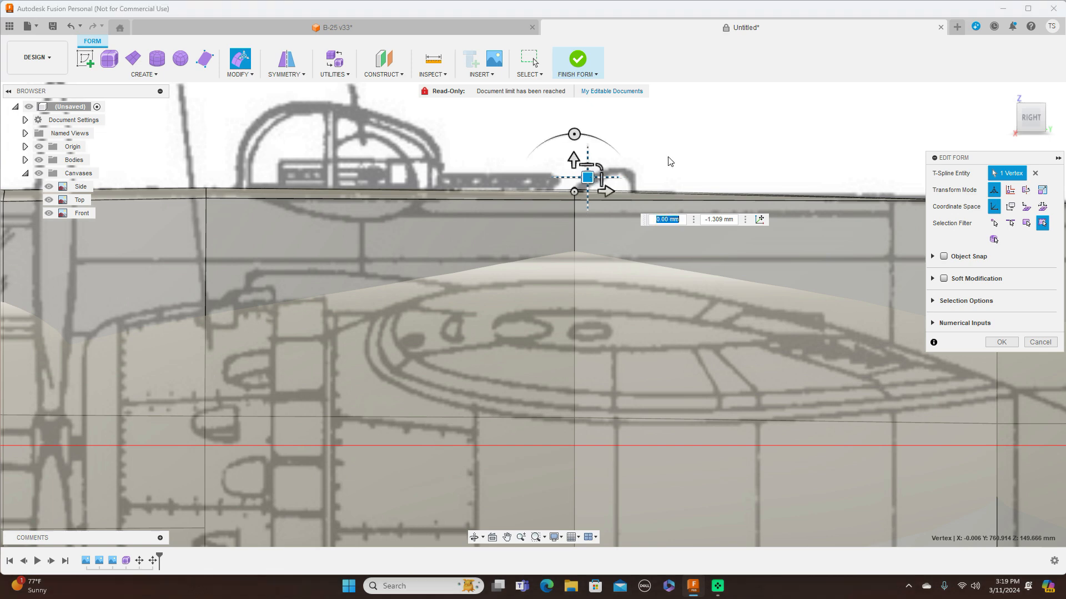
Return the form to smooth display and check the cockpit roof against the side blueprint
{"action": "scroll", "coordinate": [674, 152], "scroll_direction": "down", "scroll_amount": 5}
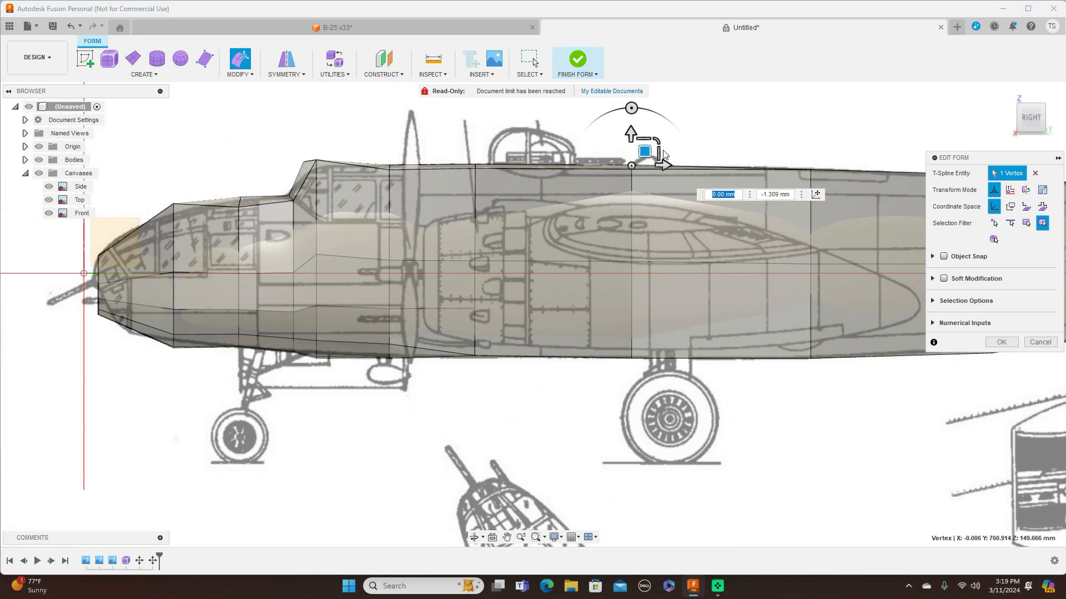
{"action": "key", "text": "alt+3"}
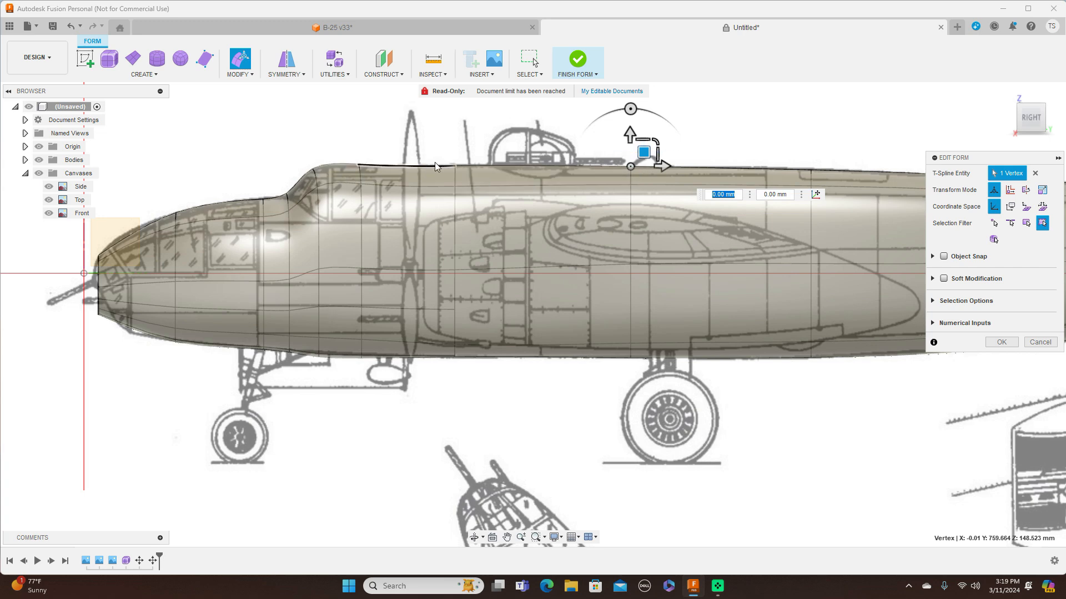
{"action": "scroll", "coordinate": [388, 167], "scroll_direction": "up", "scroll_amount": 4}
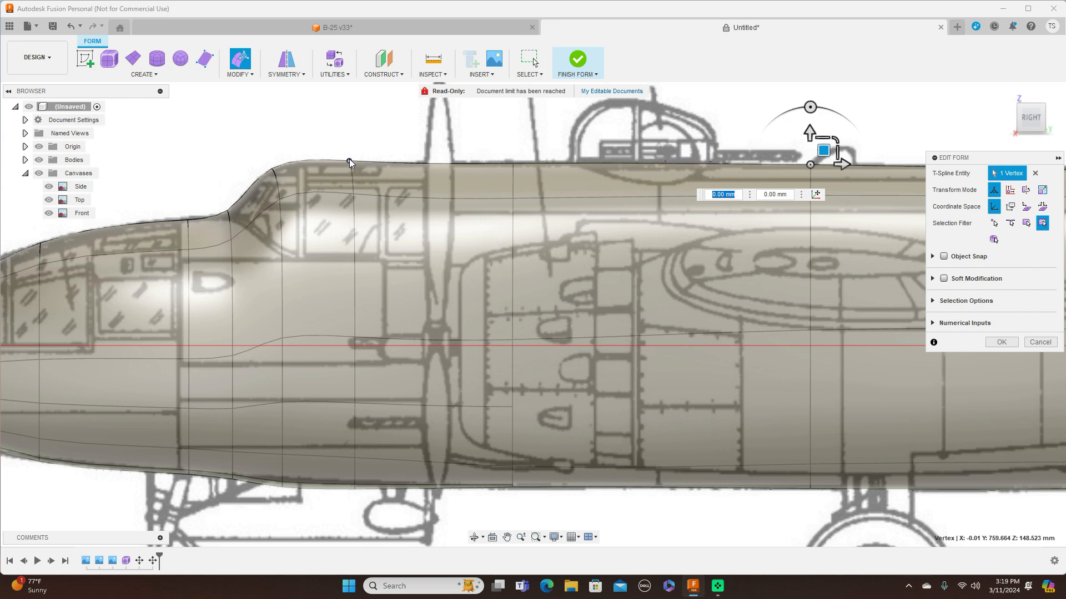
Try the centreline vertex at the cockpit roof's aft end about 9.6 mm aft, and in box display shift it about 10.2 mm forward and 0.7 mm up
{"action": "left_click", "coordinate": [350, 161]}
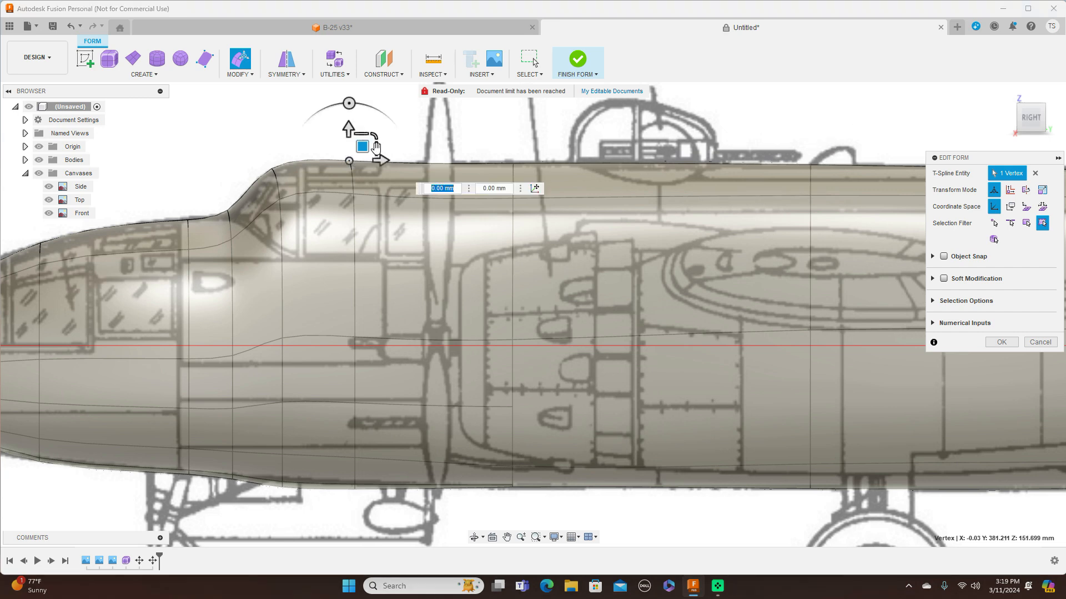
{"action": "left_click_drag", "start_coordinate": [362, 147], "coordinate": [373, 150]}
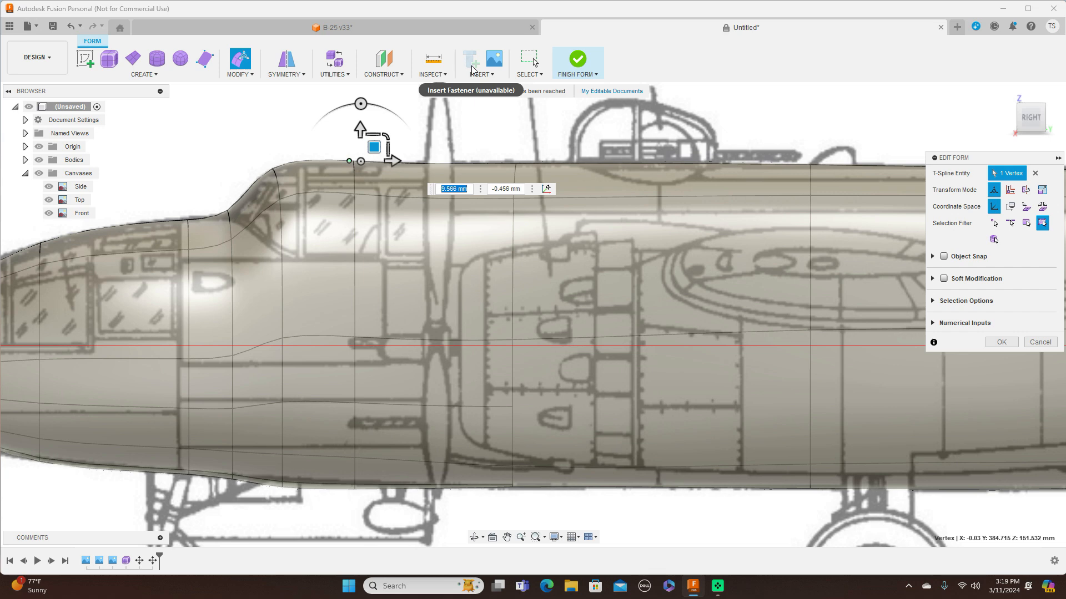
{"action": "key", "text": "alt+1"}
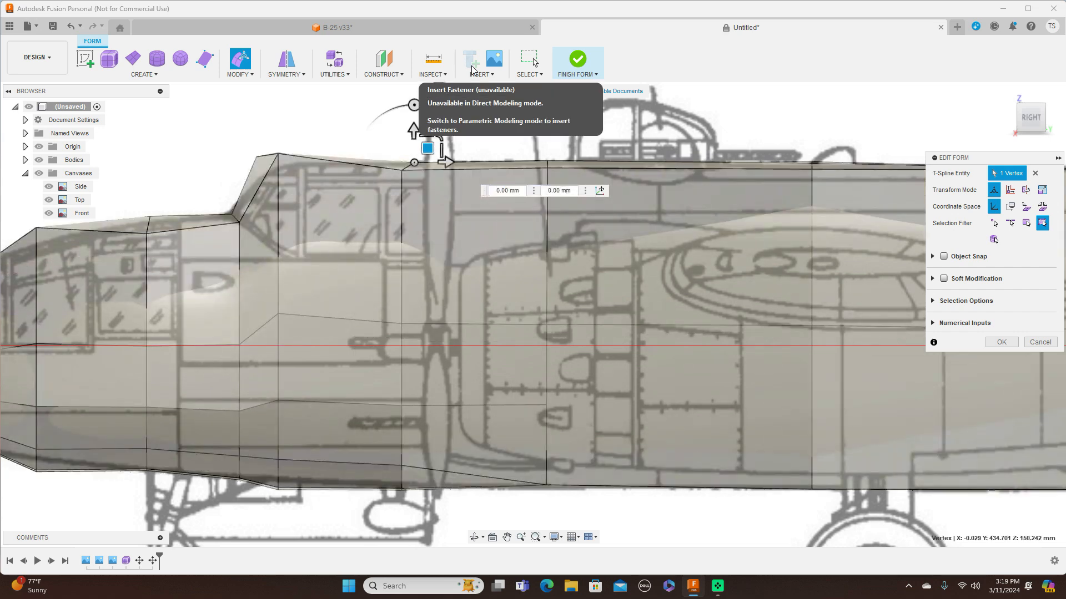
{"action": "scroll", "coordinate": [439, 161], "scroll_direction": "up", "scroll_amount": 5}
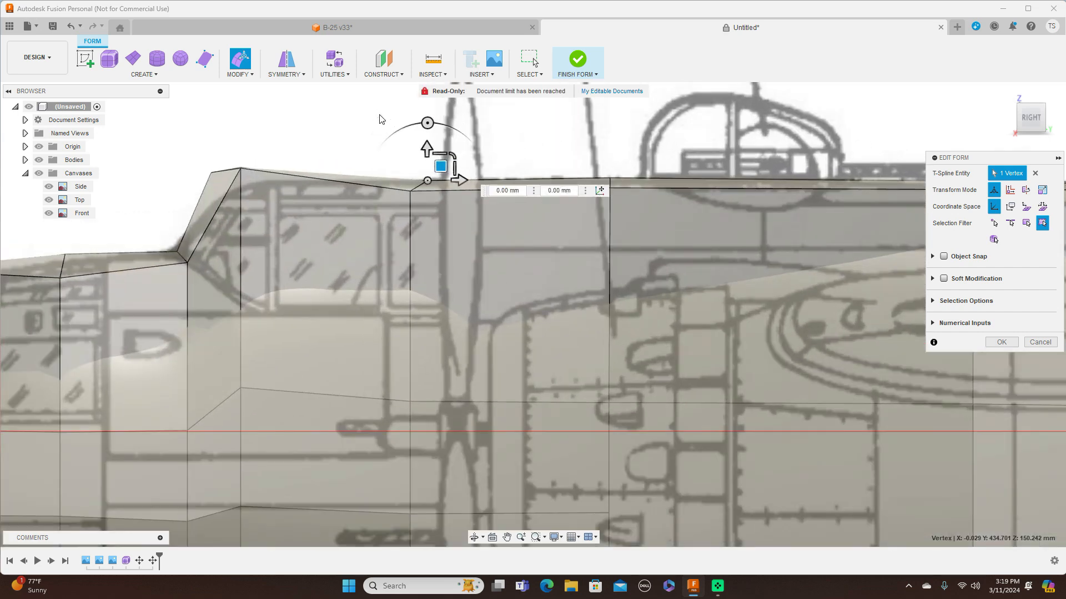
{"action": "left_click_drag", "start_coordinate": [458, 190], "coordinate": [436, 190]}
{"action": "scroll", "coordinate": [634, 258], "scroll_direction": "down", "scroll_amount": 5}
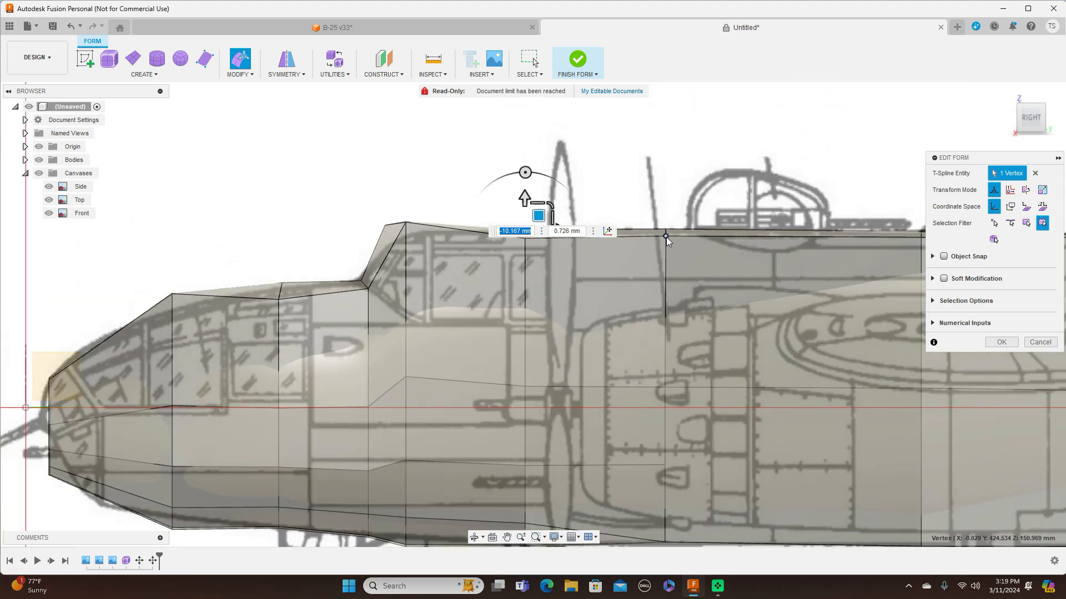
Lower the outer roof vertex just ahead of the turret about 1.4 mm and return the form to smooth display
{"action": "left_click", "coordinate": [666, 234]}
{"action": "left_click_drag", "start_coordinate": [676, 222], "coordinate": [675, 224]}
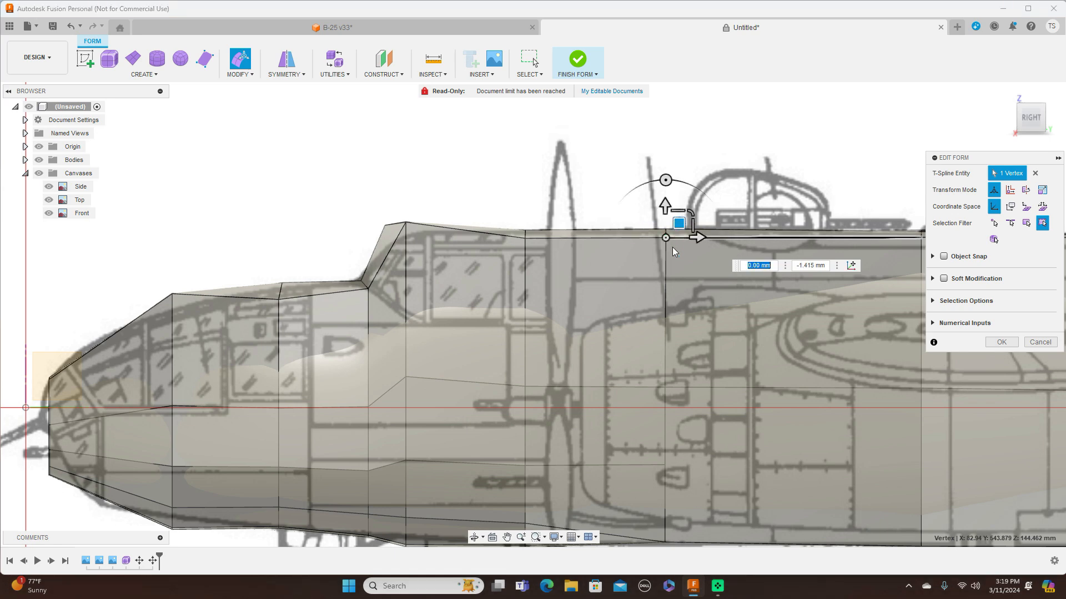
{"action": "scroll", "coordinate": [671, 248], "scroll_direction": "down", "scroll_amount": 3}
{"action": "middle_click_drag", "start_coordinate": [714, 175], "coordinate": [434, 174]}
{"action": "scroll", "coordinate": [622, 240], "scroll_direction": "down", "scroll_amount": 3}
{"action": "scroll", "coordinate": [624, 240], "scroll_direction": "down", "scroll_amount": 2}
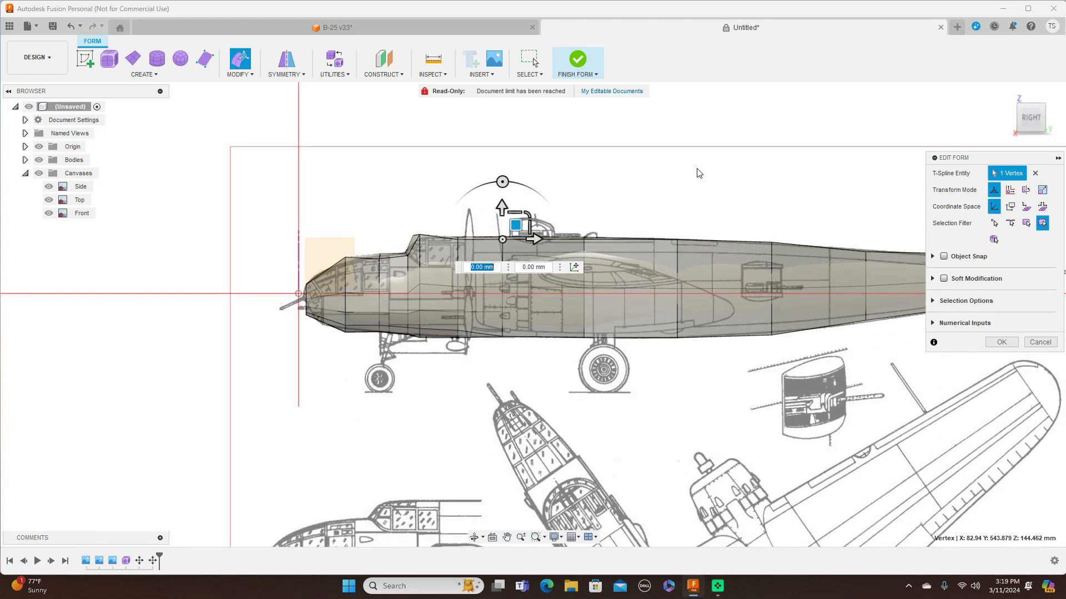
{"action": "middle_click_drag", "start_coordinate": [699, 172], "coordinate": [540, 174]}
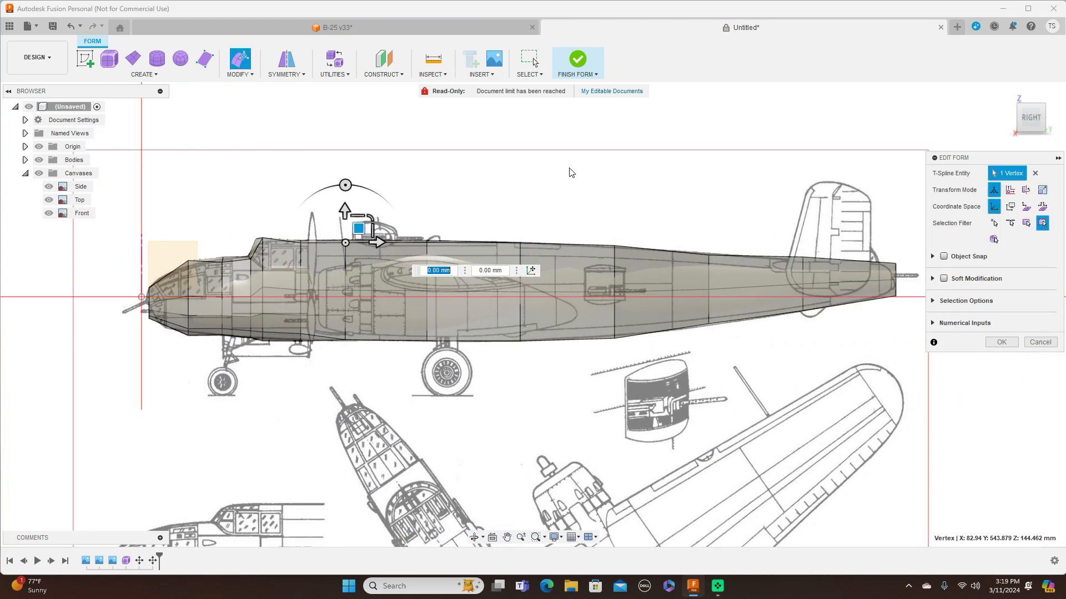
{"action": "key", "text": "alt+3"}
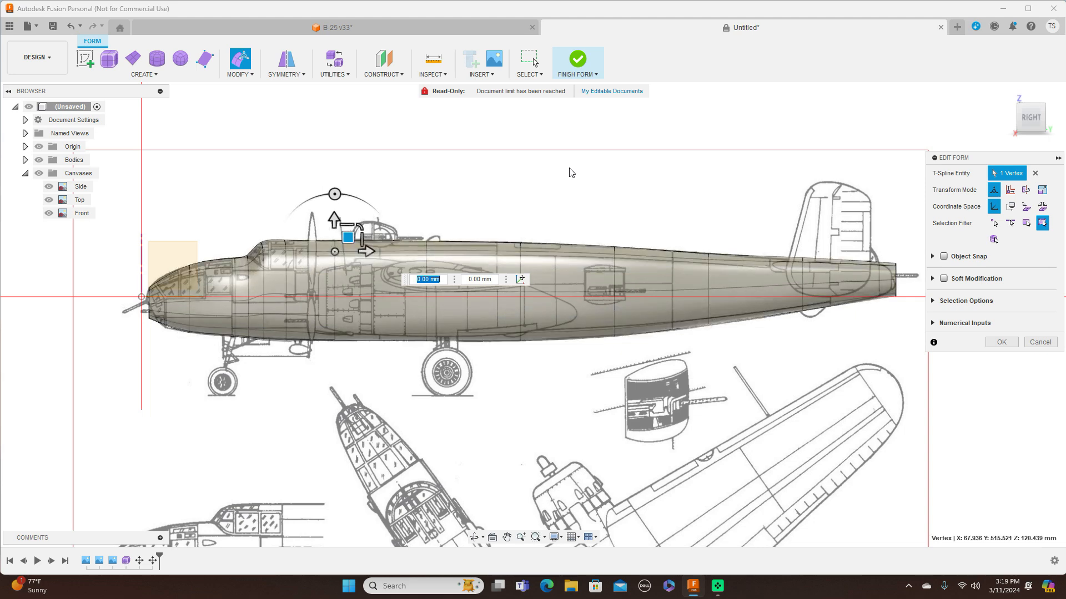
{"action": "scroll", "coordinate": [568, 168], "scroll_direction": "up", "scroll_amount": 2}
{"action": "middle_click_drag", "start_coordinate": [510, 192], "coordinate": [648, 121]}
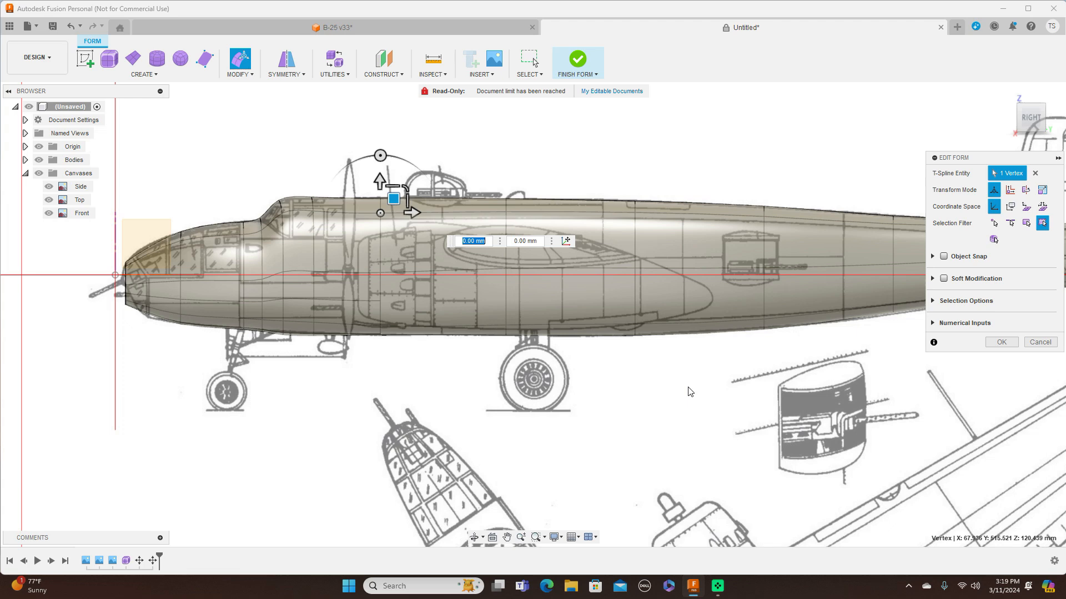
{"action": "scroll", "coordinate": [475, 291], "scroll_direction": "up", "scroll_amount": 2}
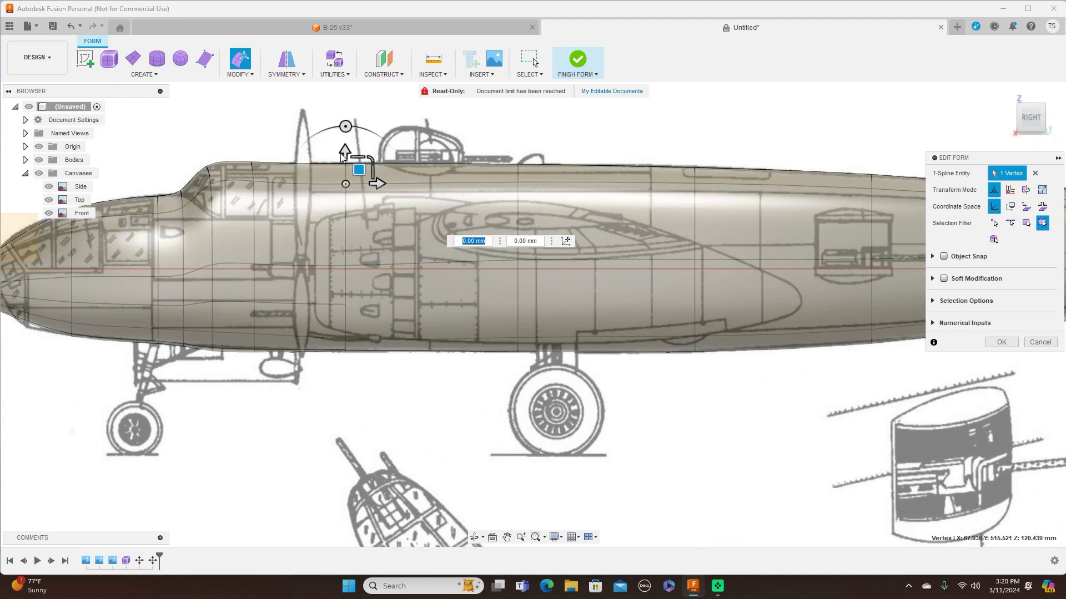
Lower the centreline edge over the cockpit roof about 3.1 mm and raise the centreline vertex just ahead of the turret about 2.4 mm
{"action": "left_click", "coordinate": [228, 162]}
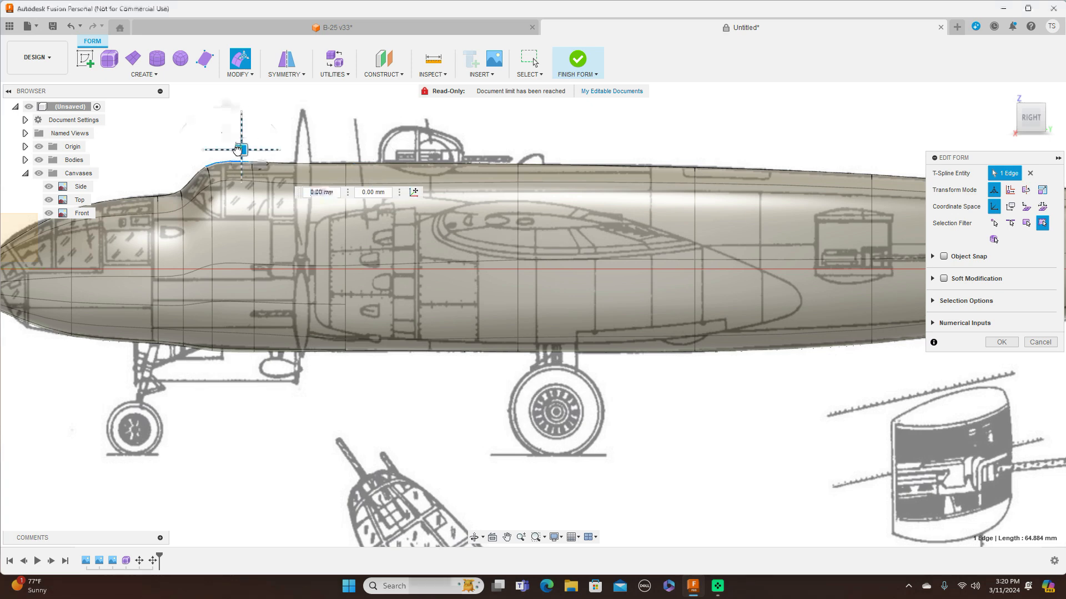
{"action": "left_click_drag", "start_coordinate": [238, 150], "coordinate": [238, 152]}
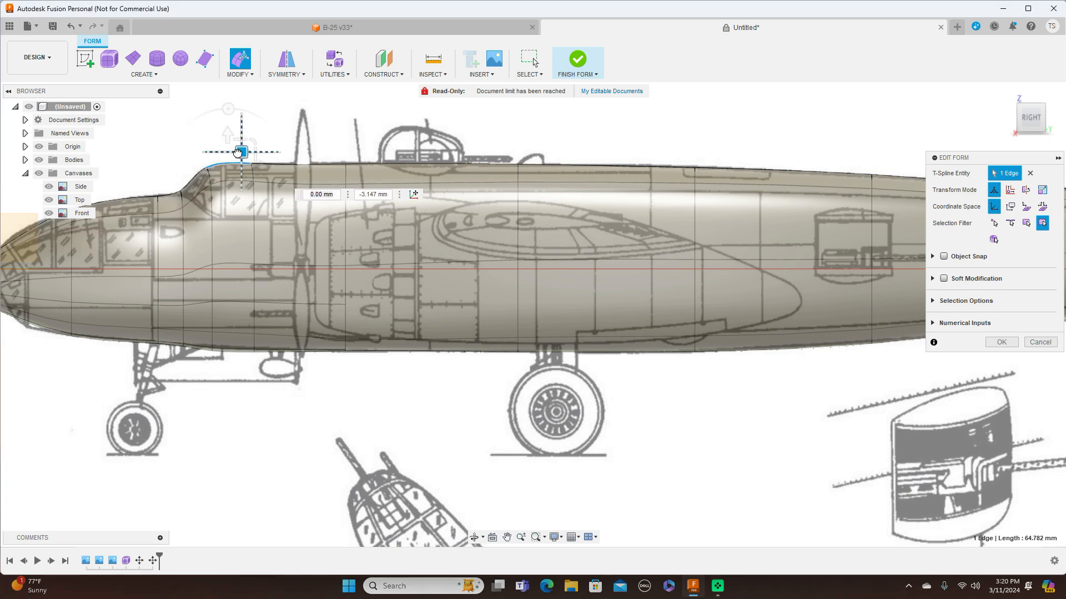
{"action": "left_click", "coordinate": [345, 164]}
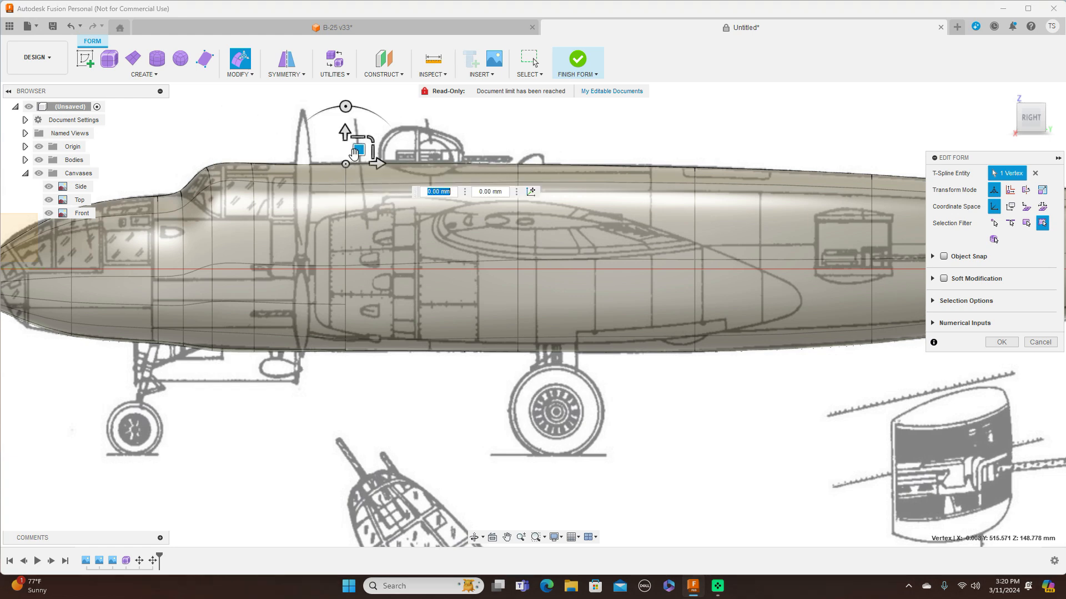
{"action": "left_click_drag", "start_coordinate": [357, 151], "coordinate": [357, 150]}
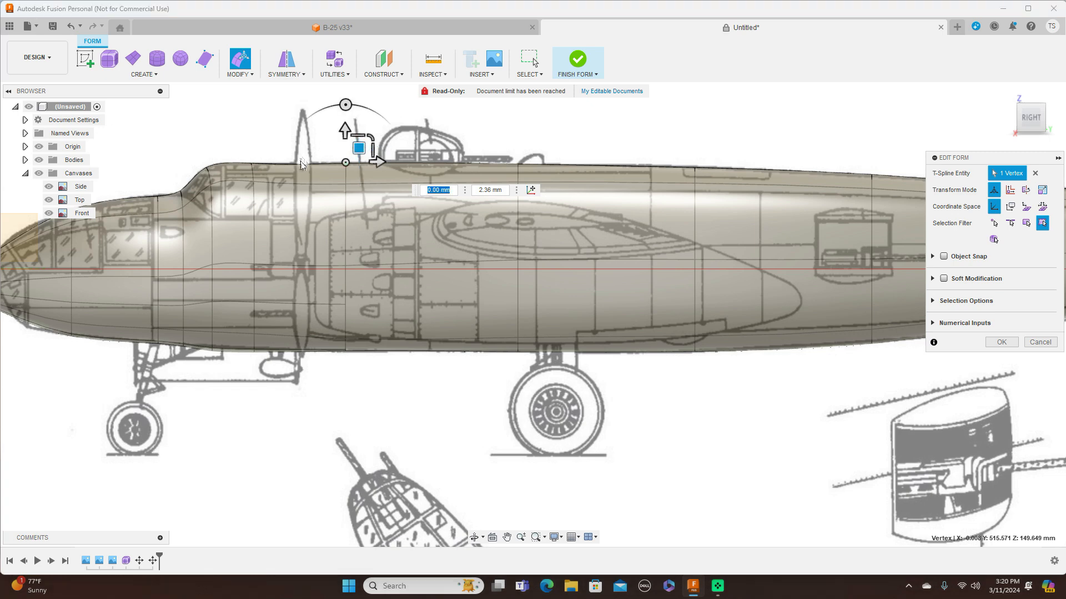
Raise the centreline roof edge between the cockpit and the turret about 2.4 mm, accept the edit and finish the form
{"action": "left_click", "coordinate": [301, 163]}
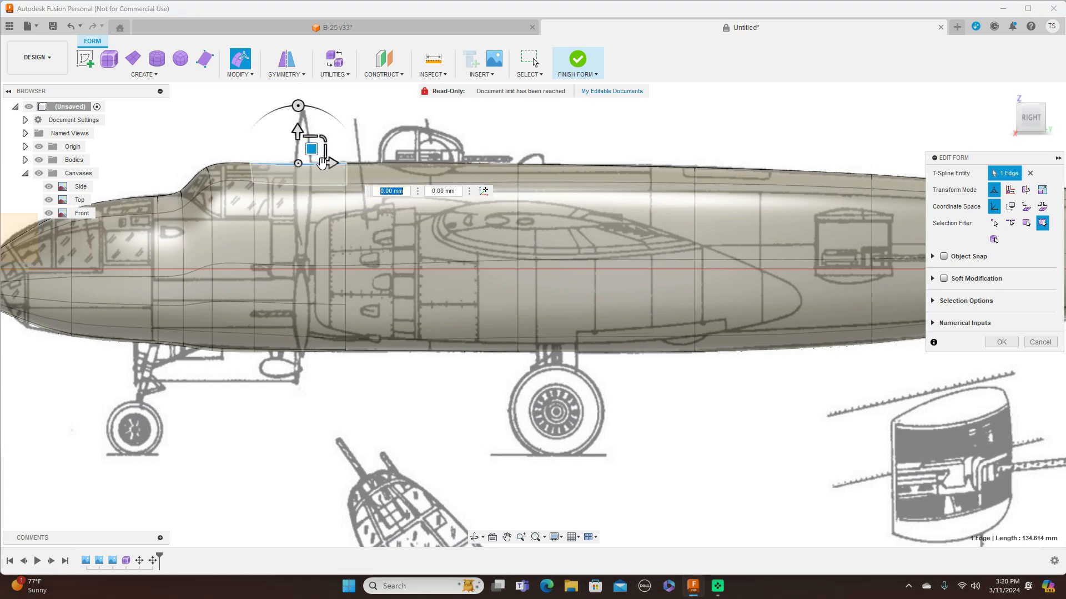
{"action": "left_click_drag", "start_coordinate": [311, 149], "coordinate": [312, 147]}
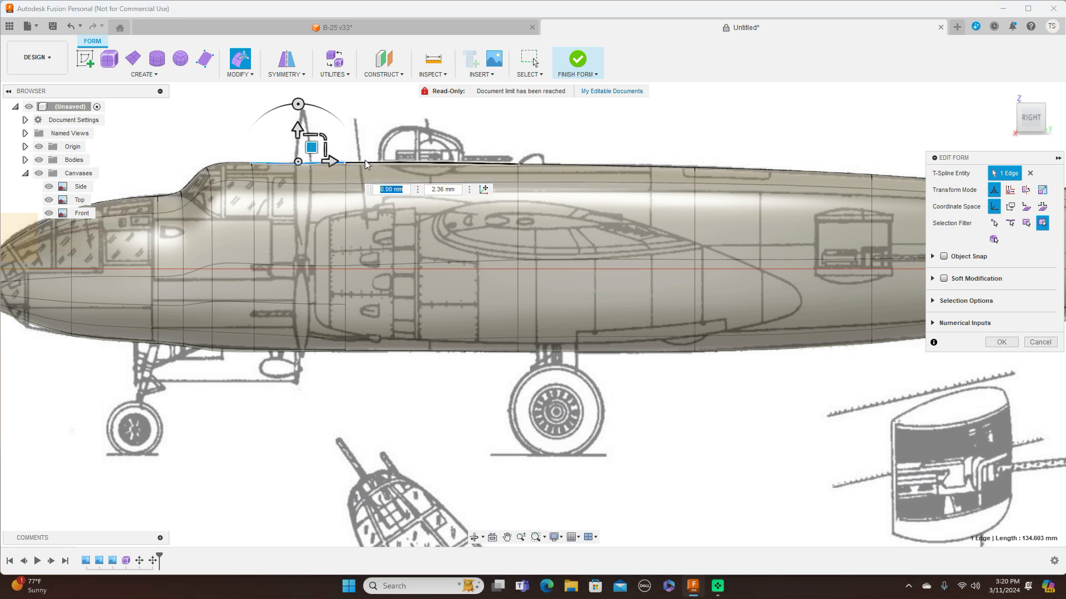
{"action": "scroll", "coordinate": [682, 368], "scroll_direction": "down", "scroll_amount": 3}
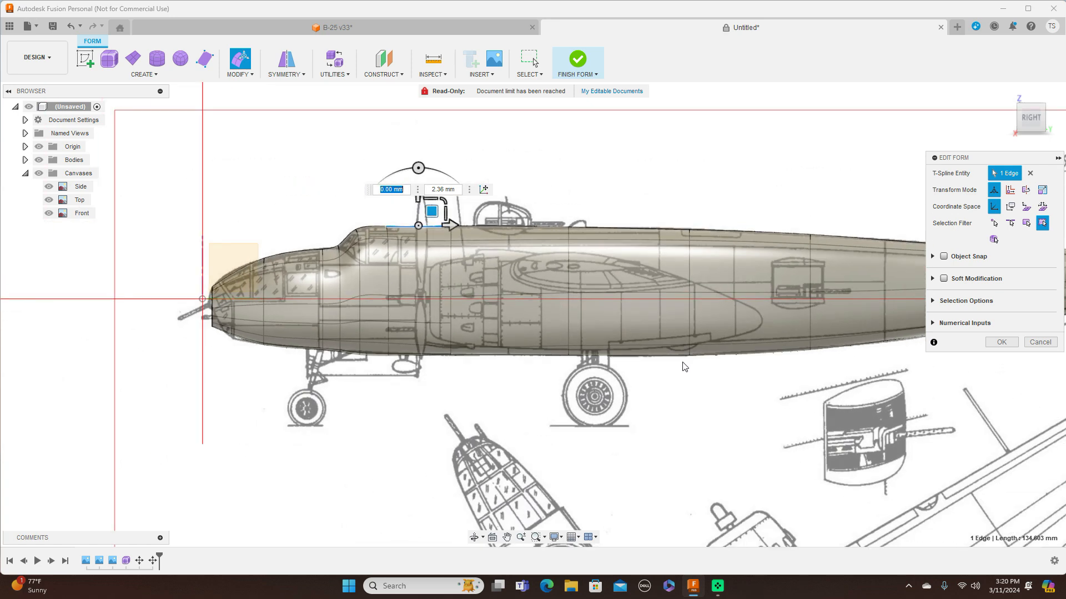
{"action": "scroll", "coordinate": [682, 368], "scroll_direction": "down", "scroll_amount": 2}
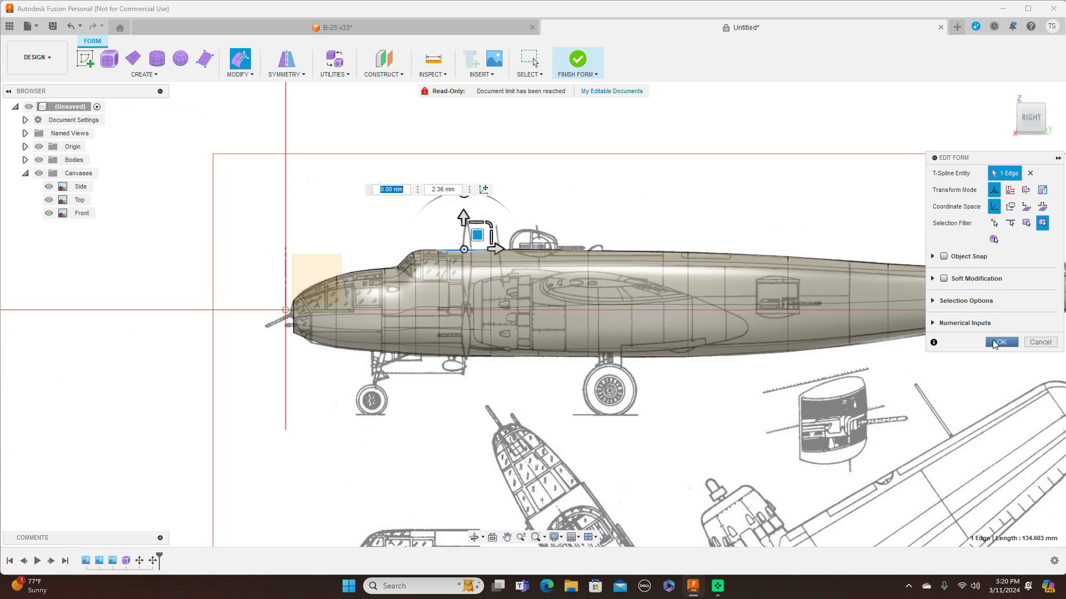
{"action": "left_click", "coordinate": [998, 343]}
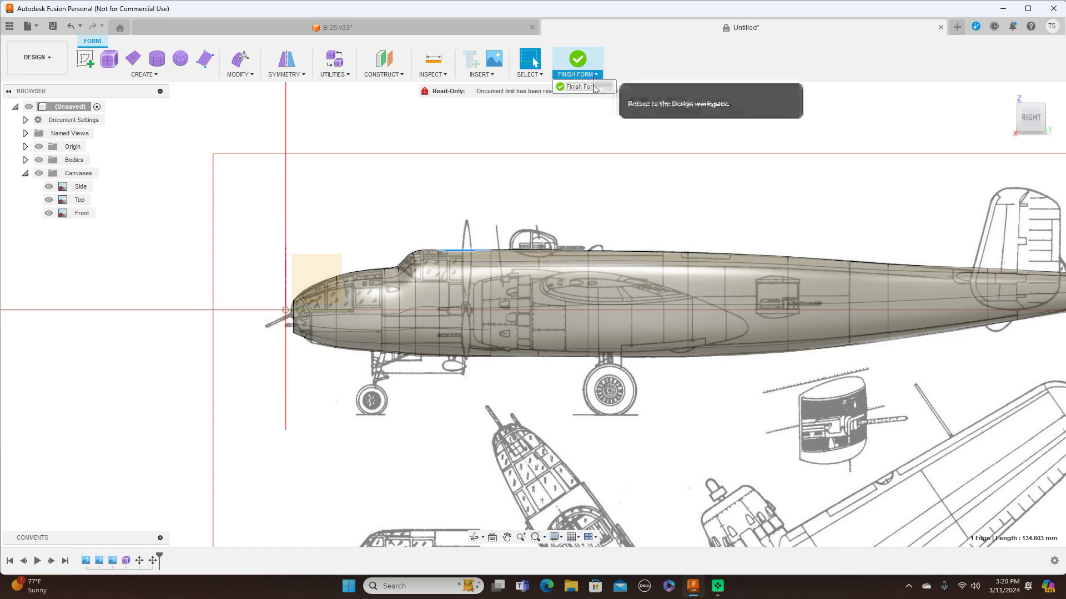
Hide and reshow the blueprint canvases to compare the finished fuselage body with the side view
{"action": "scroll", "coordinate": [660, 159], "scroll_direction": "down", "scroll_amount": 1}
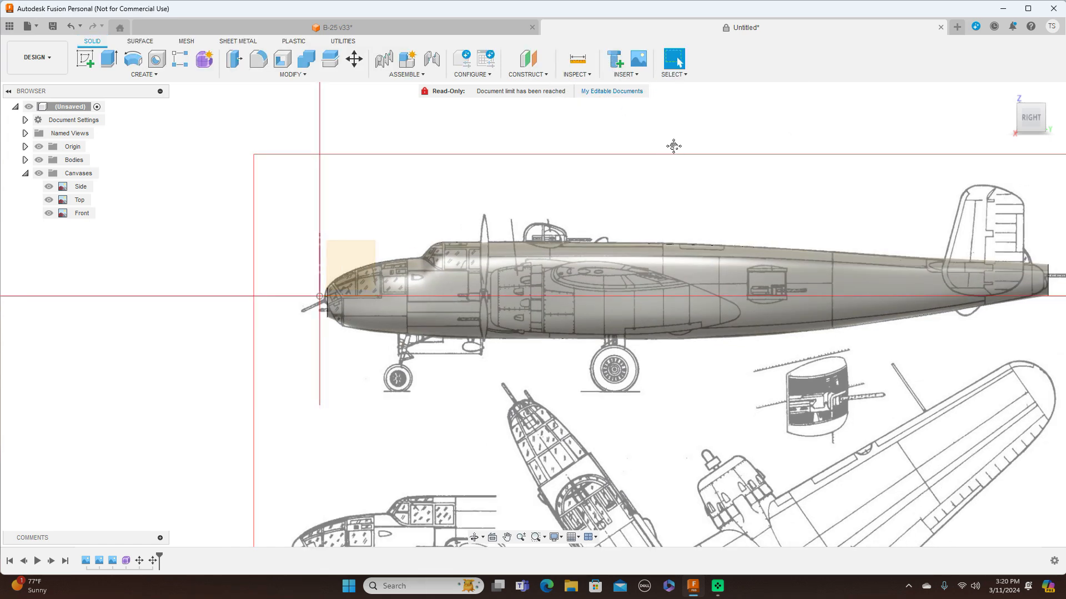
{"action": "middle_click_drag", "start_coordinate": [673, 146], "coordinate": [618, 162]}
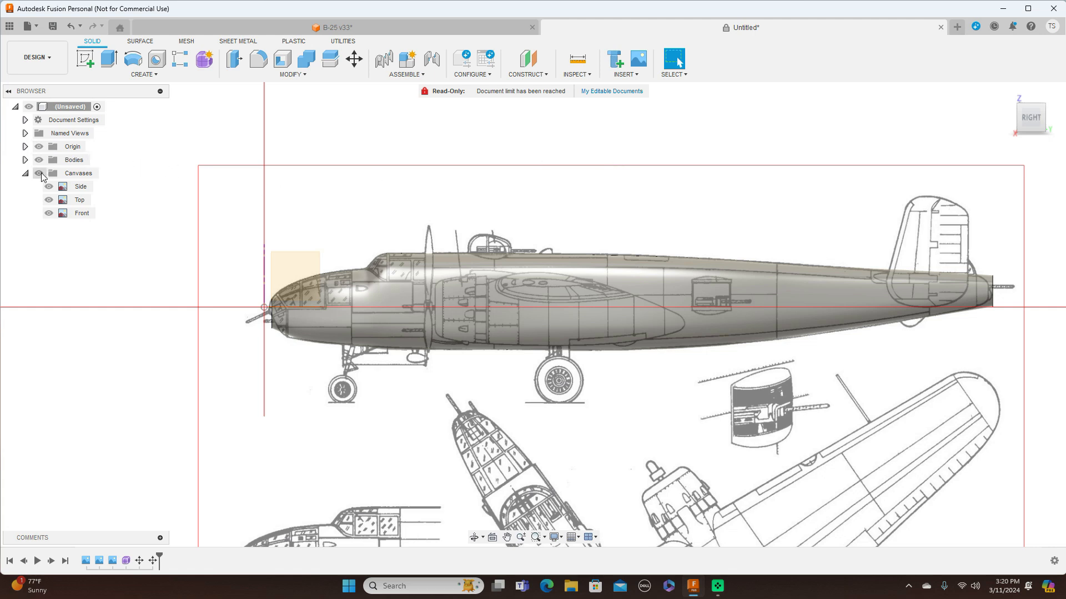
{"action": "left_click", "coordinate": [39, 173]}
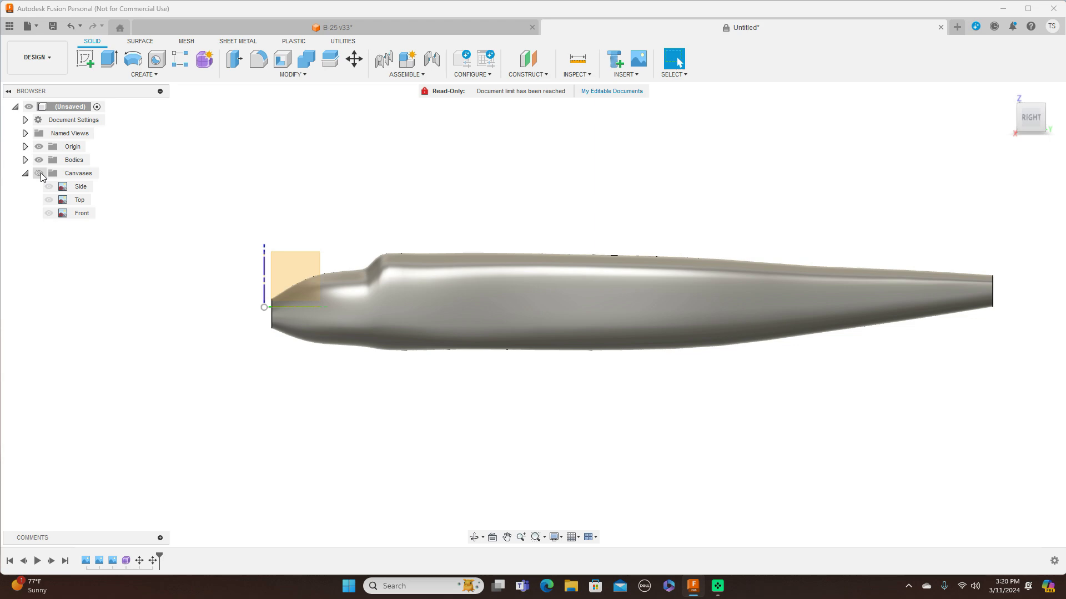
{"action": "left_click", "coordinate": [39, 174]}
{"action": "left_click", "coordinate": [39, 174]}
{"action": "left_click", "coordinate": [40, 173]}
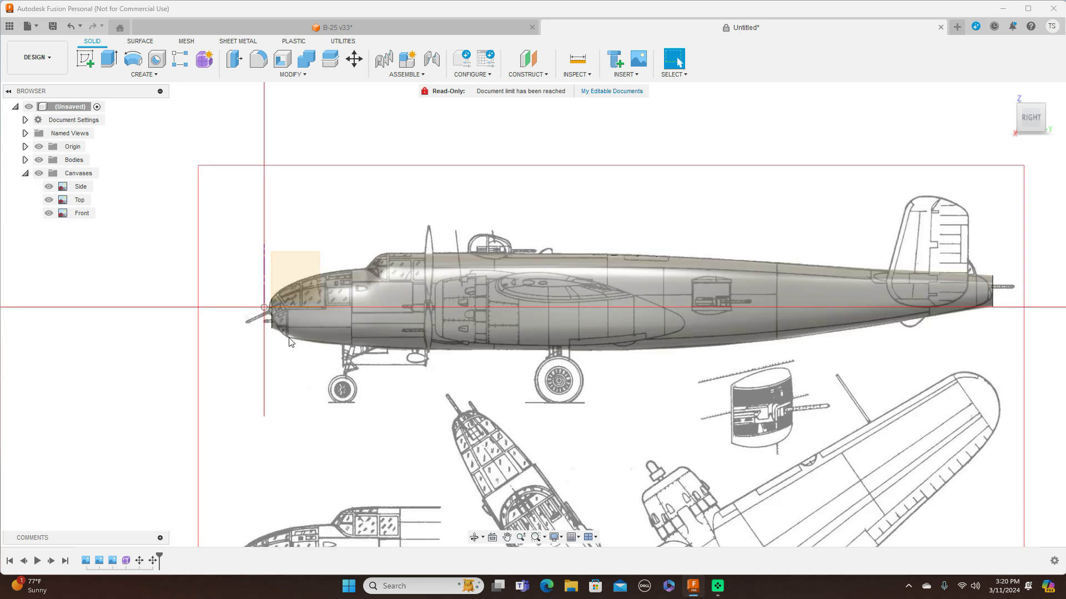
Reopen the fuselage form for editing and switch it to box display around the forward belly
{"action": "scroll", "coordinate": [304, 354], "scroll_direction": "up", "scroll_amount": 5}
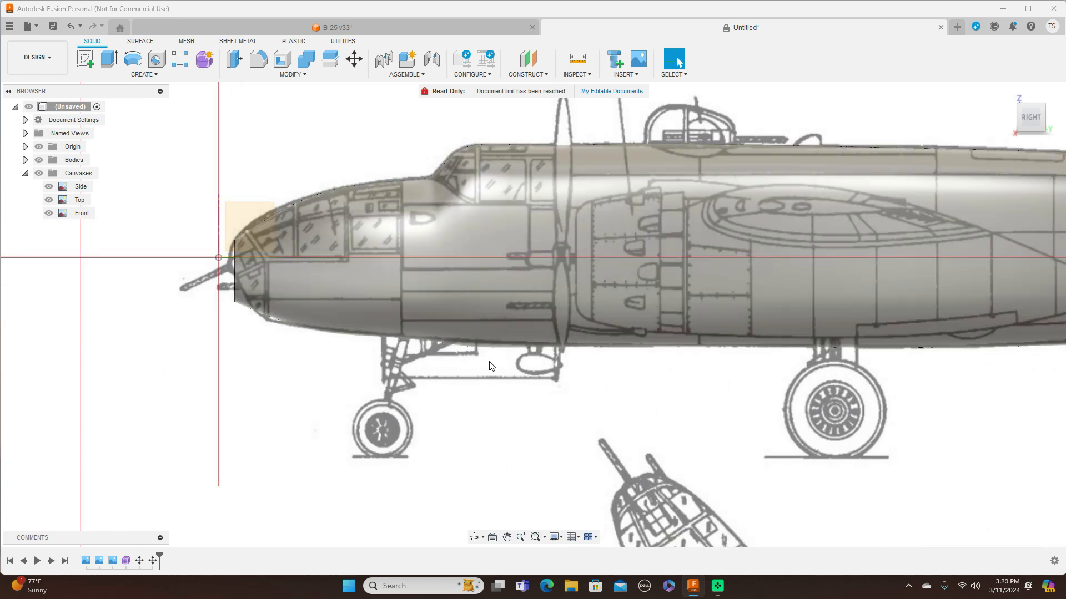
{"action": "left_click", "coordinate": [126, 562]}
{"action": "right_click", "coordinate": [126, 561]}
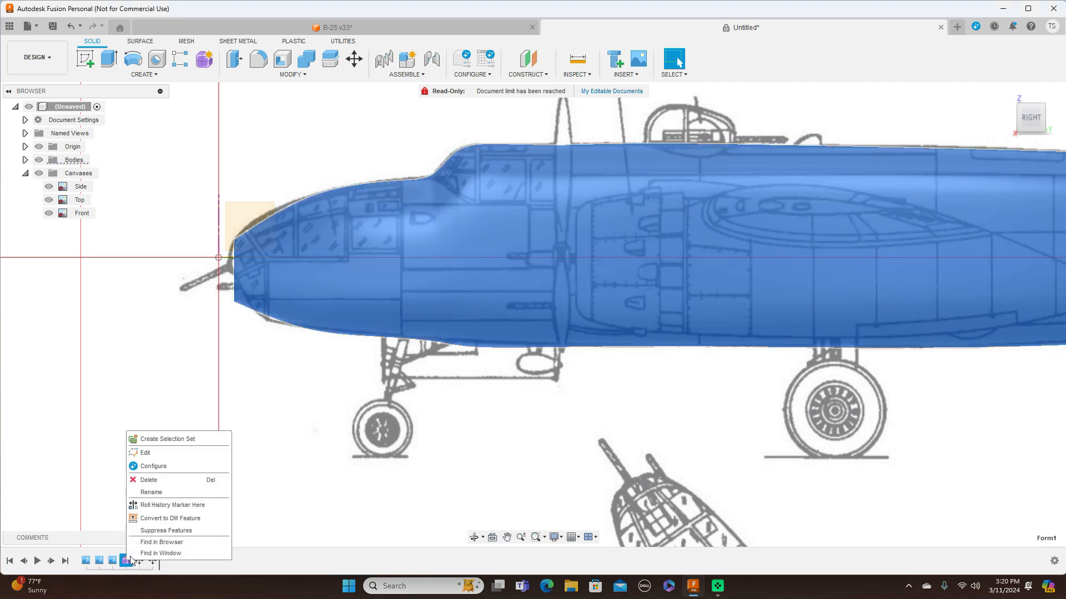
{"action": "left_click", "coordinate": [155, 453]}
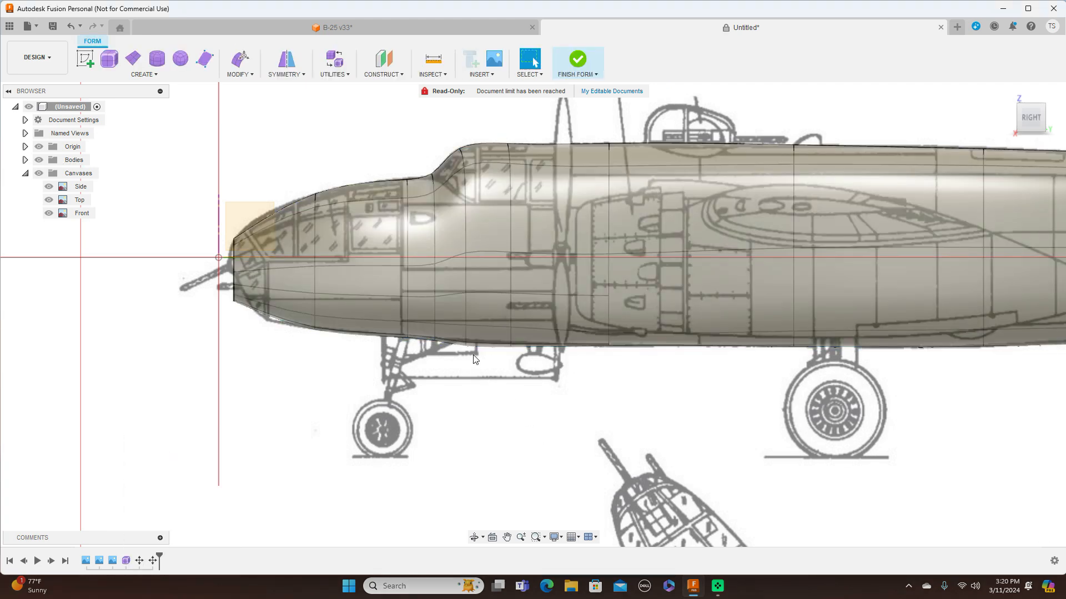
{"action": "scroll", "coordinate": [472, 356], "scroll_direction": "up", "scroll_amount": 5}
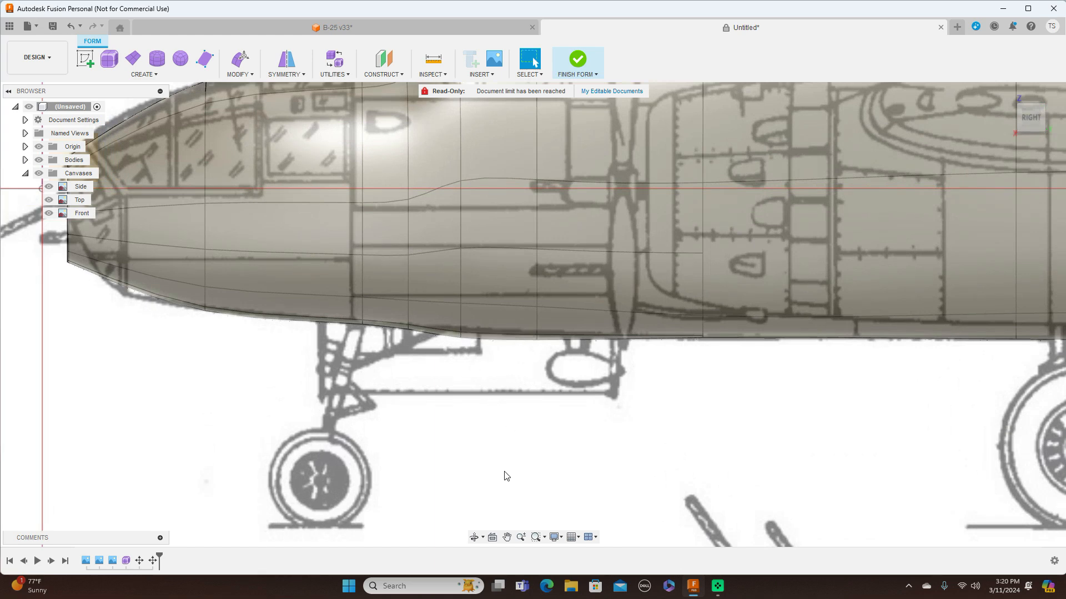
{"action": "key", "text": "ctrl+1"}
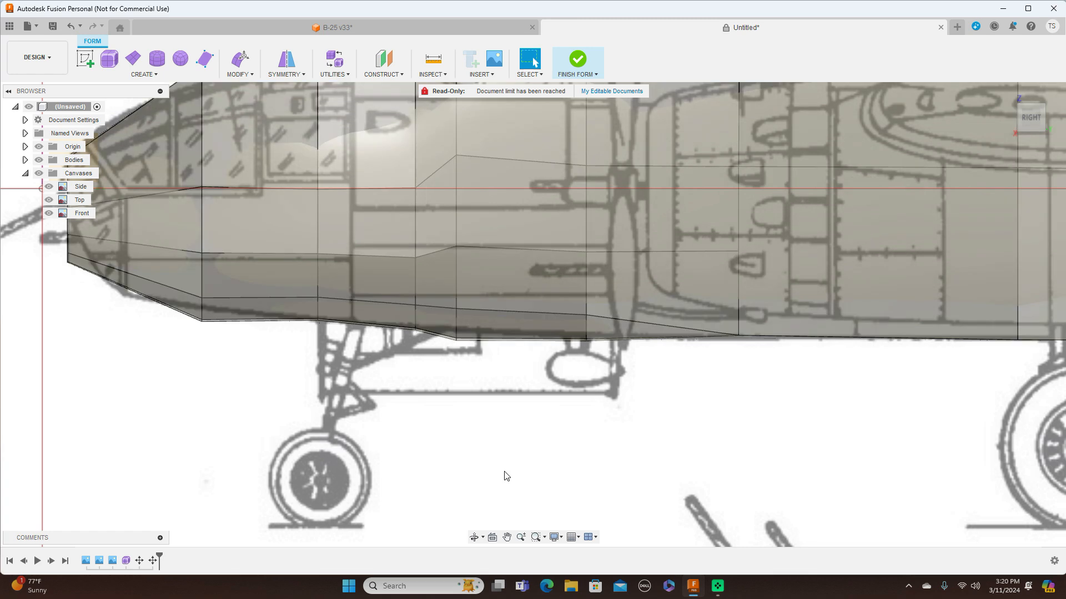
Raise the centreline belly vertex below the cockpit, just behind the nose gear, about 7.4 mm
{"action": "left_click", "coordinate": [491, 325]}
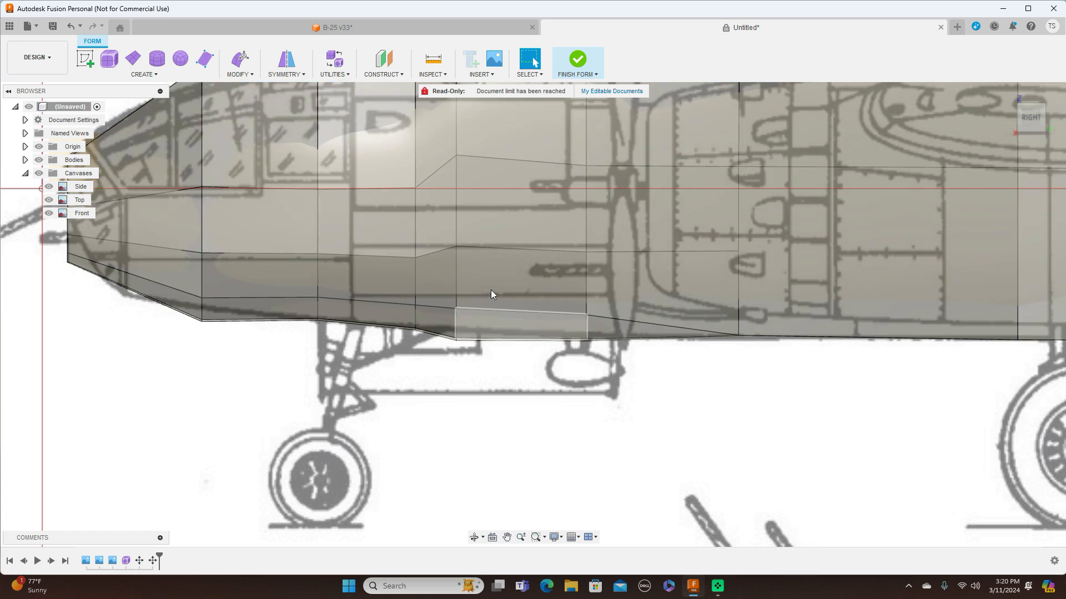
{"action": "scroll", "coordinate": [458, 338], "scroll_direction": "up", "scroll_amount": 3}
{"action": "scroll", "coordinate": [458, 338], "scroll_direction": "up", "scroll_amount": 2}
{"action": "left_click", "coordinate": [454, 348]}
{"action": "right_click", "coordinate": [454, 348]}
{"action": "left_click", "coordinate": [485, 333]}
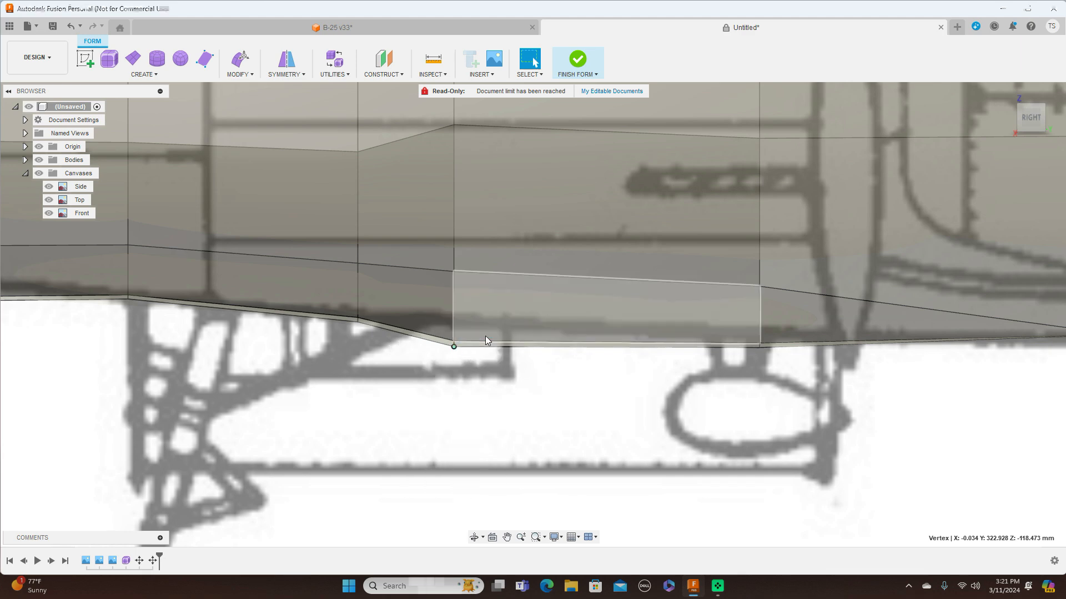
{"action": "left_click_drag", "start_coordinate": [466, 330], "coordinate": [466, 309]}
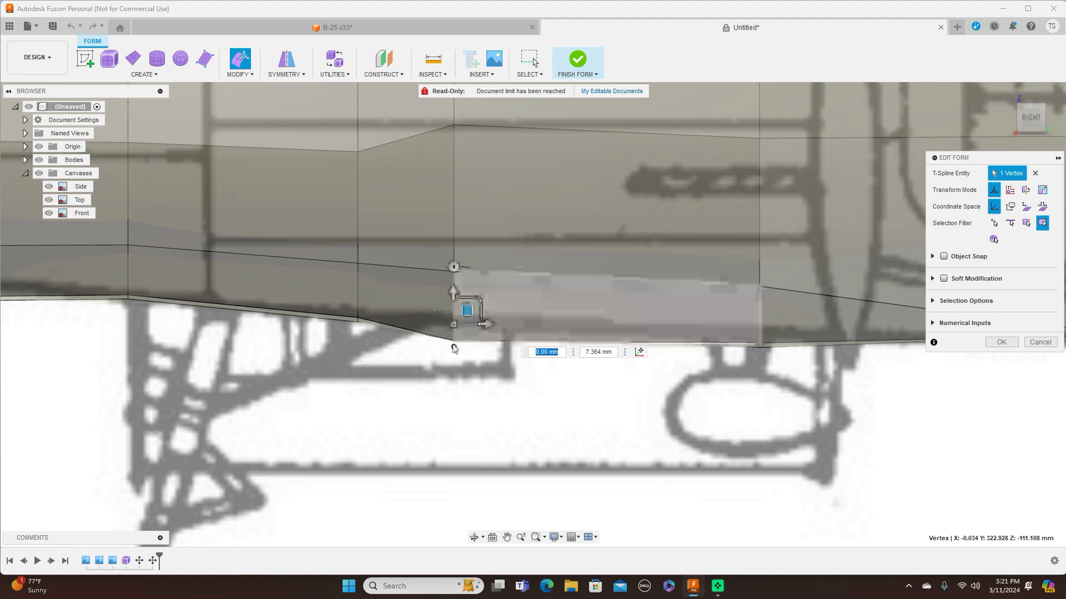
Raise the outer belly vertex beside it about 5.2 mm and shift it about 0.4 mm aft to follow the blueprint's belly line
{"action": "left_click", "coordinate": [454, 349]}
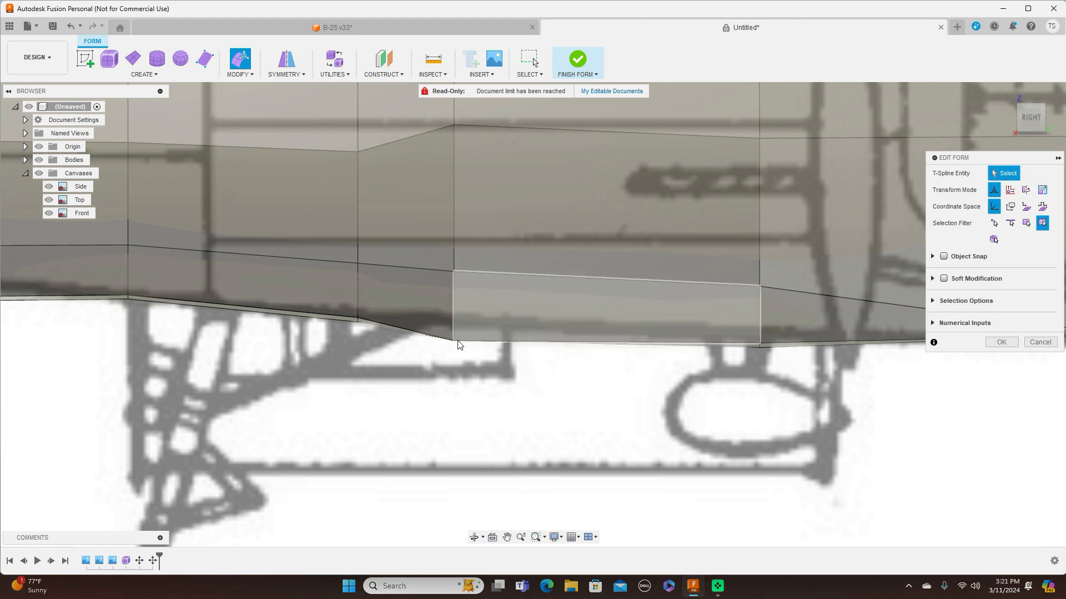
{"action": "left_click", "coordinate": [454, 341]}
{"action": "left_click_drag", "start_coordinate": [466, 327], "coordinate": [468, 311]}
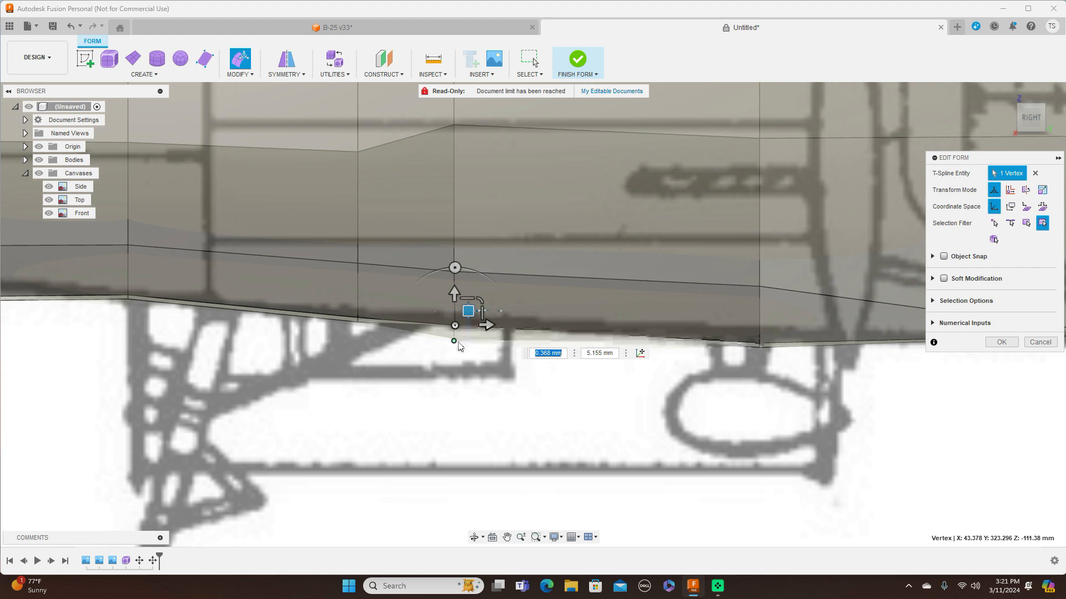
{"action": "scroll", "coordinate": [454, 346], "scroll_direction": "up", "scroll_amount": 3}
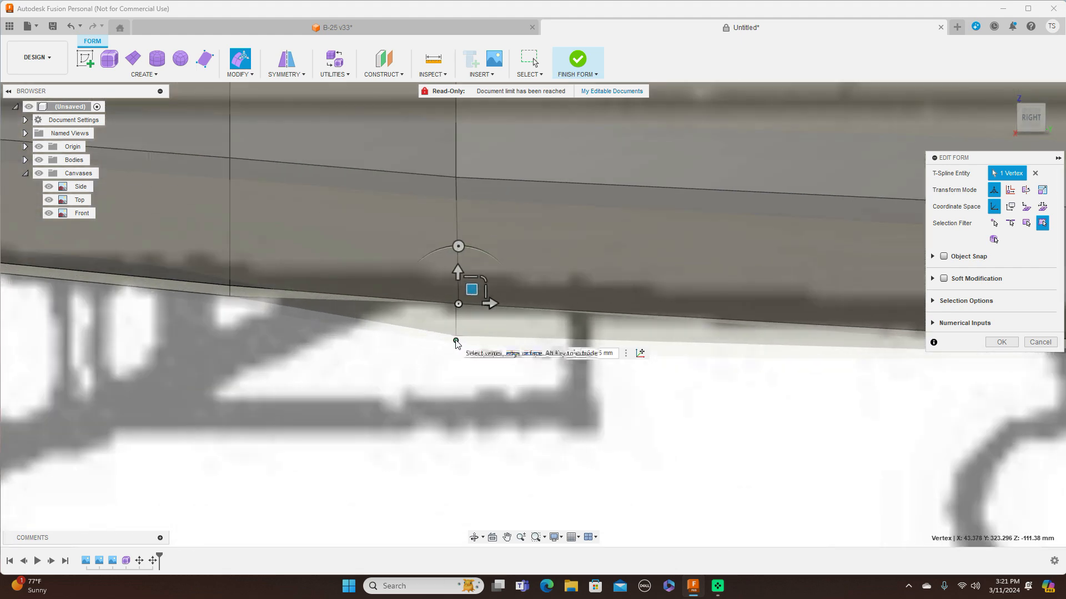
Raise the remaining outer belly vertex behind the nose gear about 4.6 mm and shift it about 0.16 mm aft
{"action": "left_click", "coordinate": [456, 343]}
{"action": "left_click", "coordinate": [456, 335]}
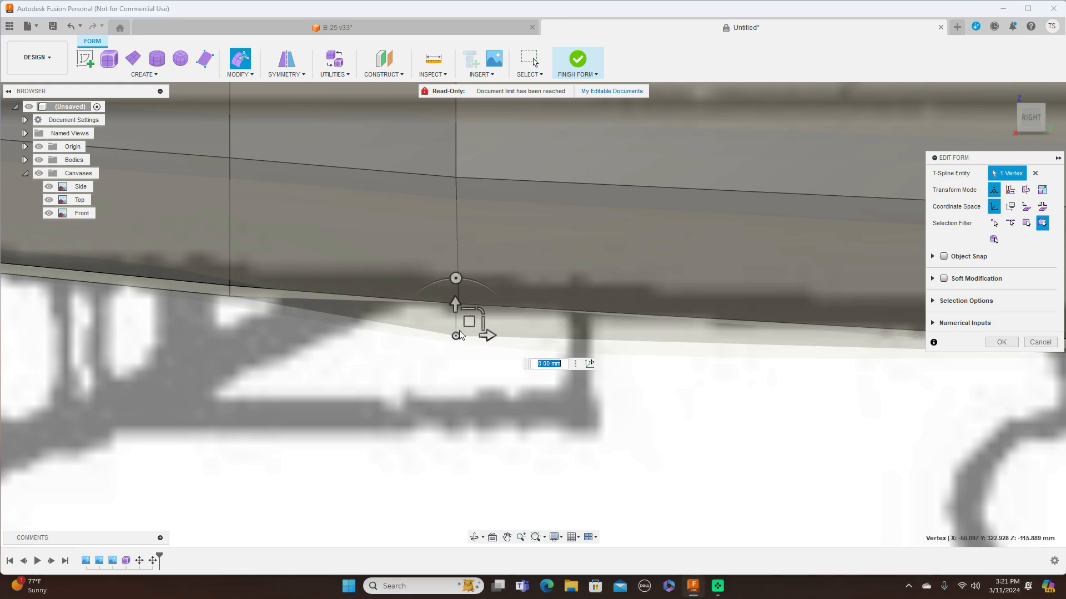
{"action": "left_click_drag", "start_coordinate": [468, 320], "coordinate": [469, 288]}
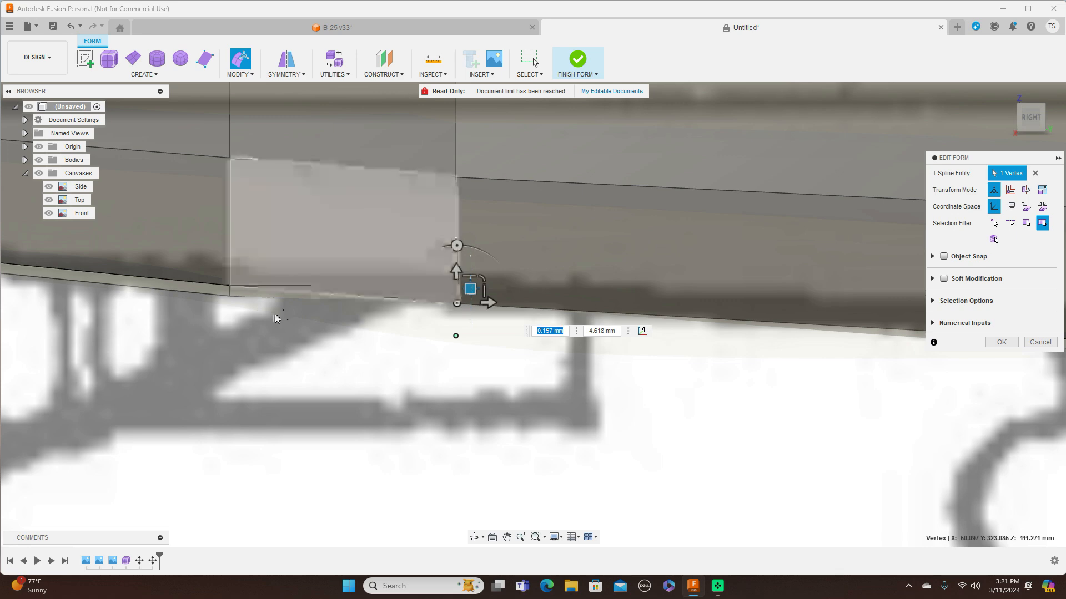
Nudge the belly vertex one section farther forward slightly upward to follow the blueprint's belly line
{"action": "scroll", "coordinate": [355, 333], "scroll_direction": "down", "scroll_amount": 3}
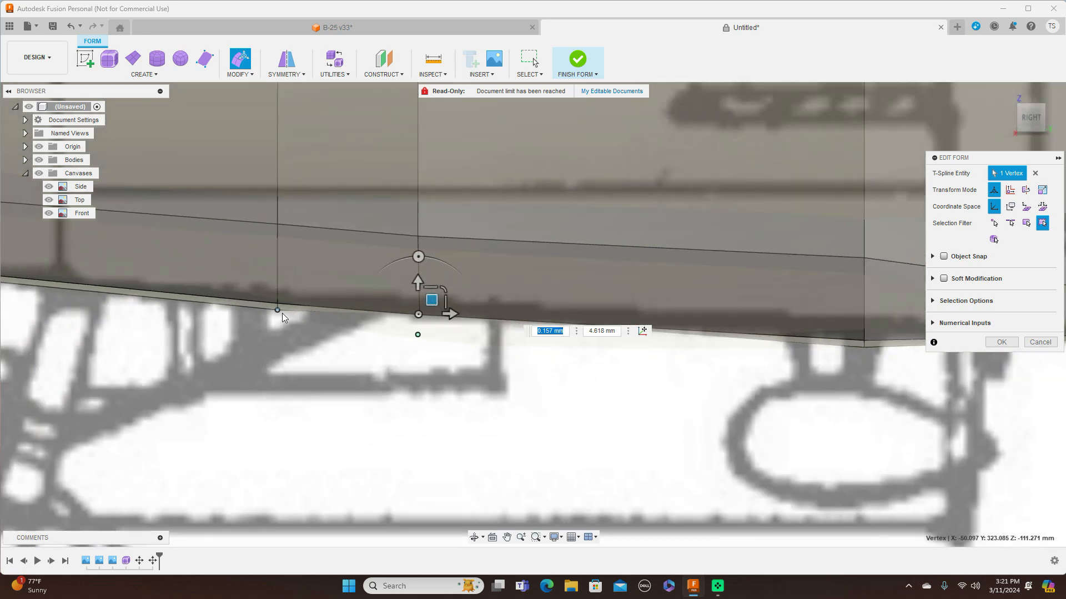
{"action": "left_click", "coordinate": [278, 310]}
{"action": "left_click_drag", "start_coordinate": [288, 297], "coordinate": [288, 291]}
{"action": "middle_click_drag", "start_coordinate": [372, 340], "coordinate": [563, 354]}
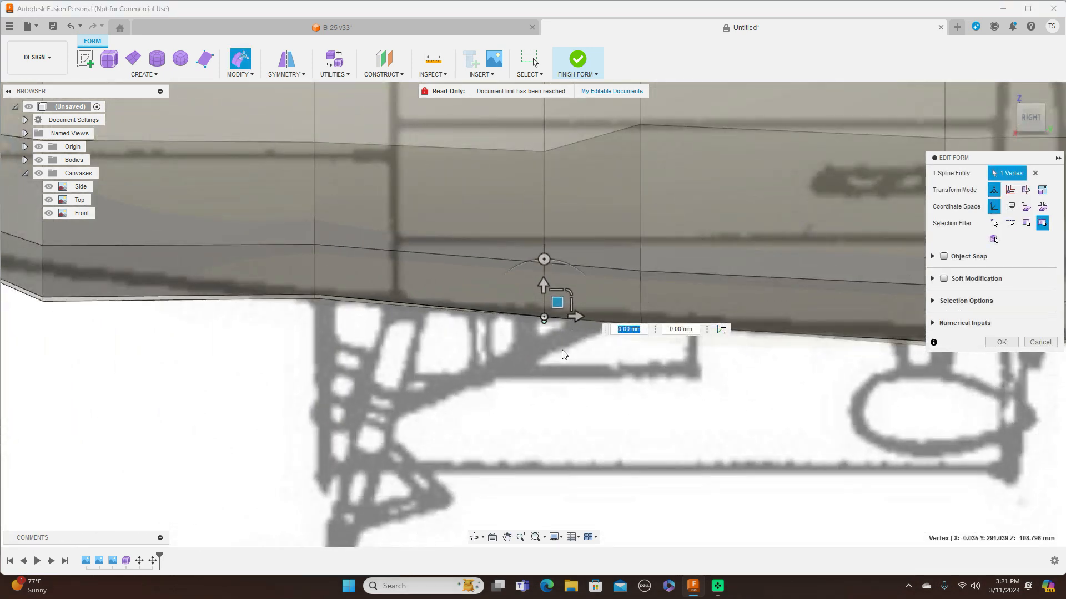
Raise the centreline belly vertex just ahead of the propeller about 3.2 mm and shift it about 0.09 mm forward
{"action": "scroll", "coordinate": [562, 350], "scroll_direction": "down", "scroll_amount": 4}
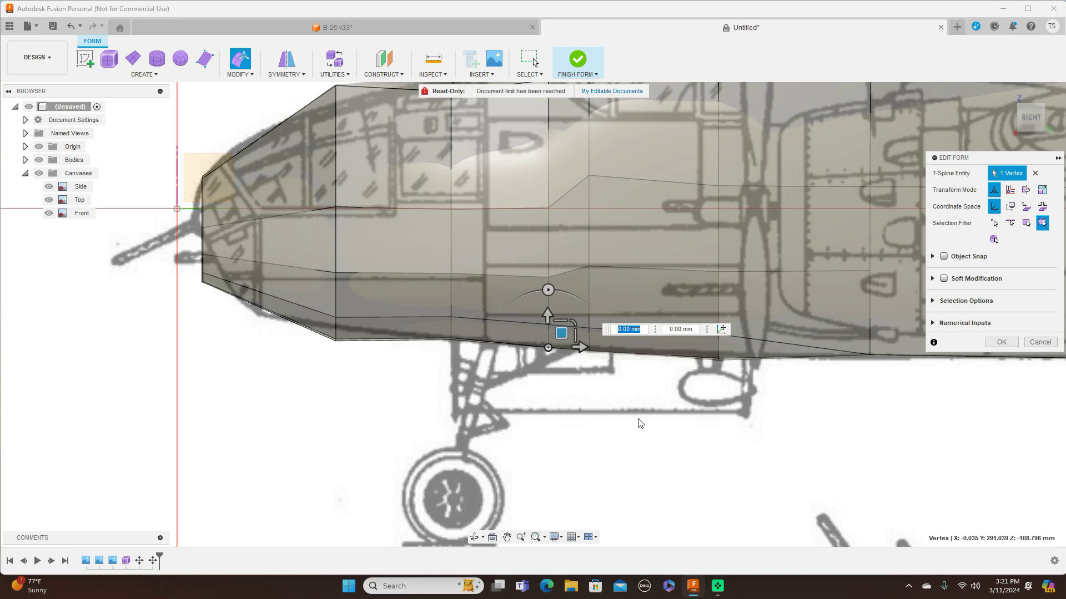
{"action": "middle_click_drag", "start_coordinate": [640, 424], "coordinate": [391, 438]}
{"action": "scroll", "coordinate": [468, 372], "scroll_direction": "up", "scroll_amount": 5}
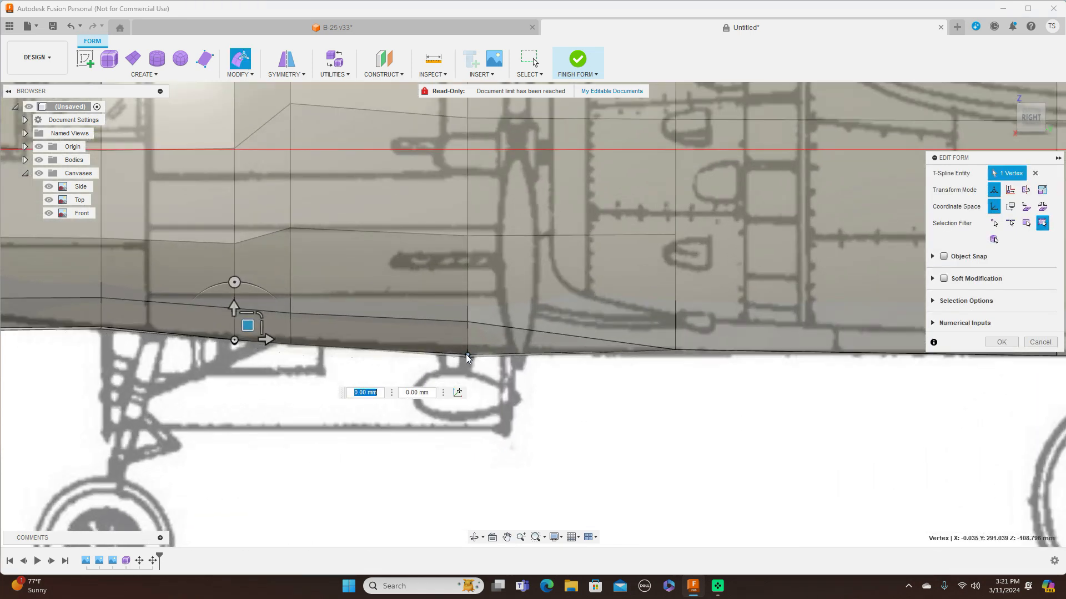
{"action": "scroll", "coordinate": [466, 356], "scroll_direction": "up", "scroll_amount": 5}
{"action": "left_click", "coordinate": [468, 349]}
{"action": "left_click_drag", "start_coordinate": [481, 335], "coordinate": [481, 325]}
{"action": "left_click_drag", "start_coordinate": [471, 352], "coordinate": [479, 324]}
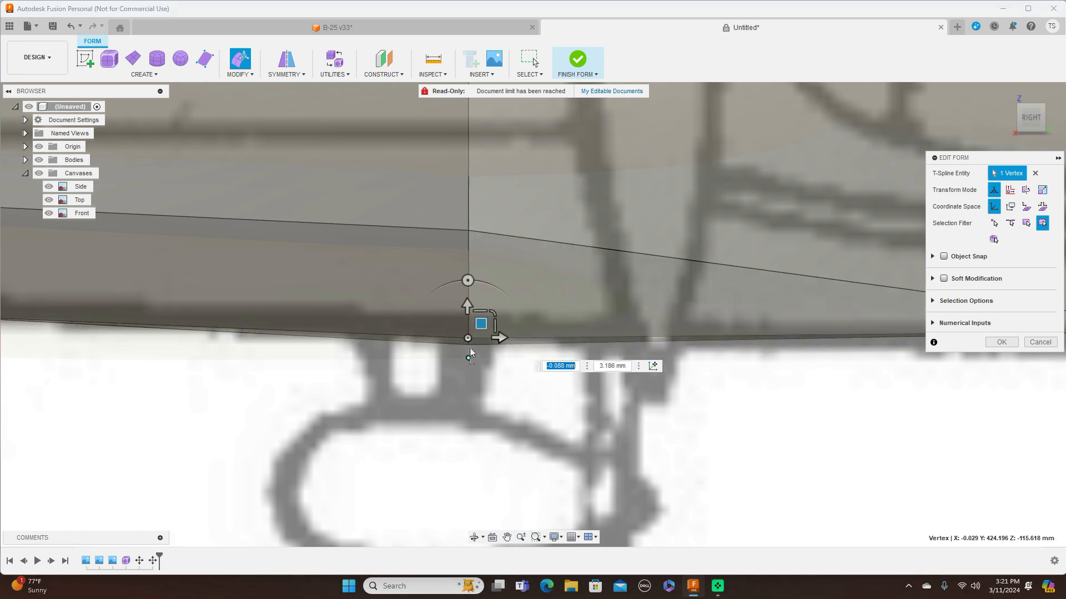
Raise the outer belly vertex at the same section straight up about 0.97 mm
{"action": "left_click", "coordinate": [468, 347]}
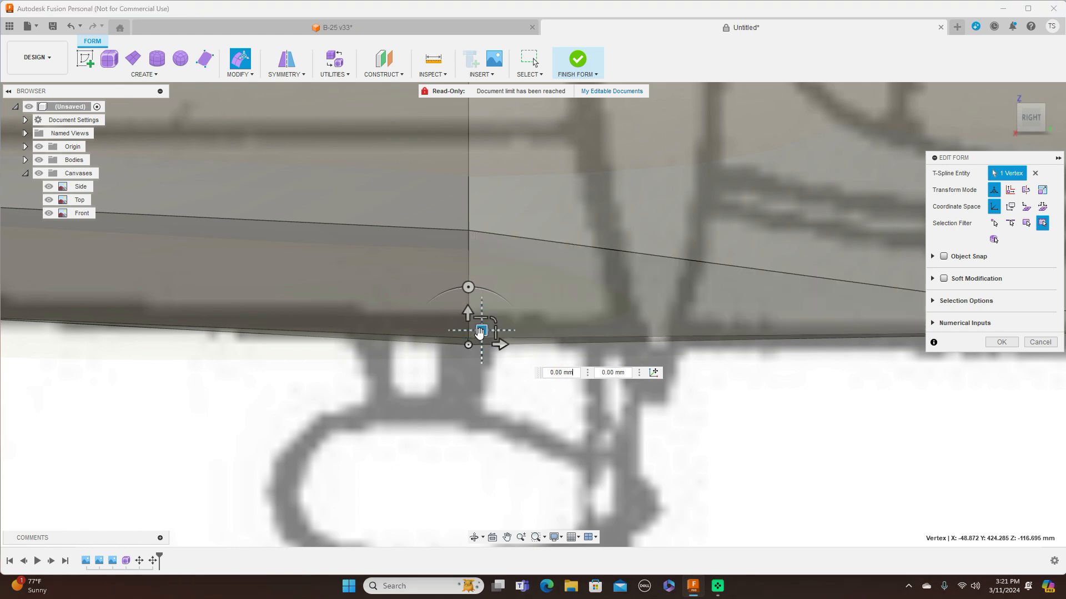
{"action": "left_click_drag", "start_coordinate": [479, 334], "coordinate": [480, 327]}
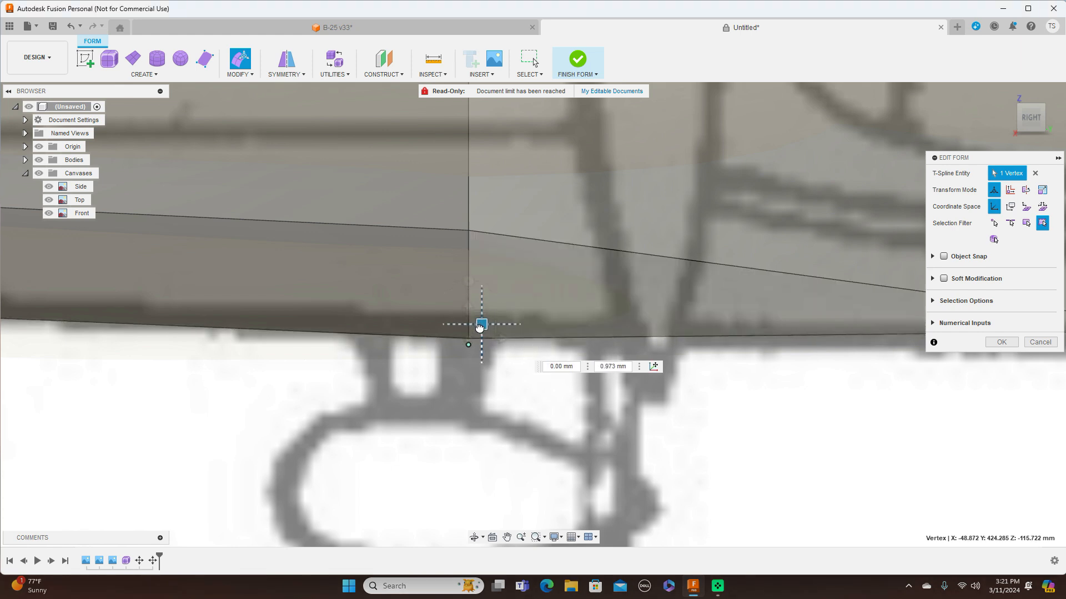
{"action": "scroll", "coordinate": [727, 430], "scroll_direction": "up", "scroll_amount": 4}
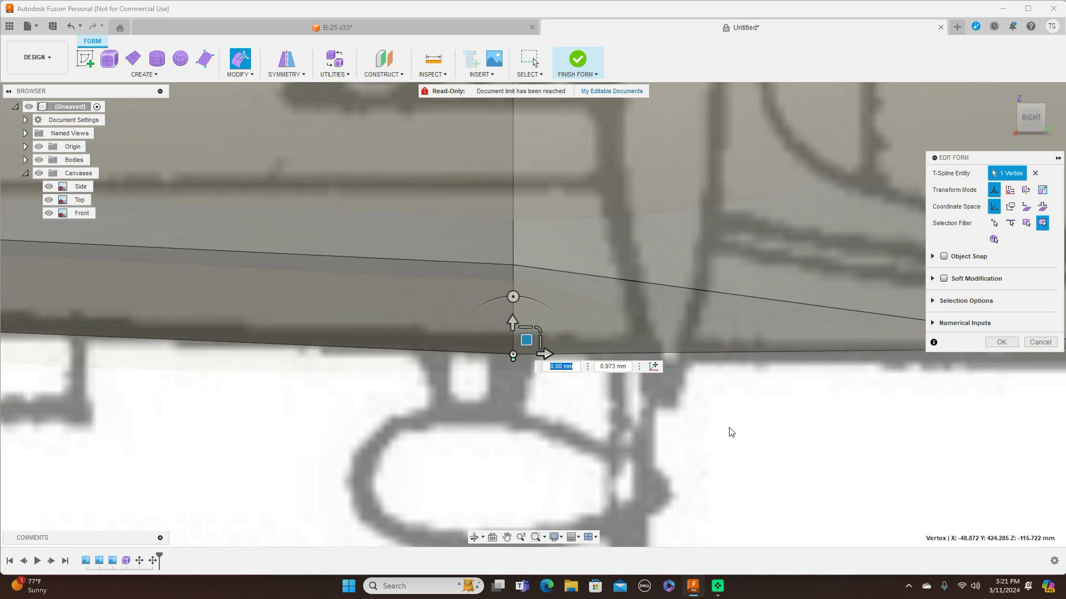
Switch the fuselage to smooth display, accept the vertex edits and finish the form
{"action": "scroll", "coordinate": [730, 433], "scroll_direction": "down", "scroll_amount": 8}
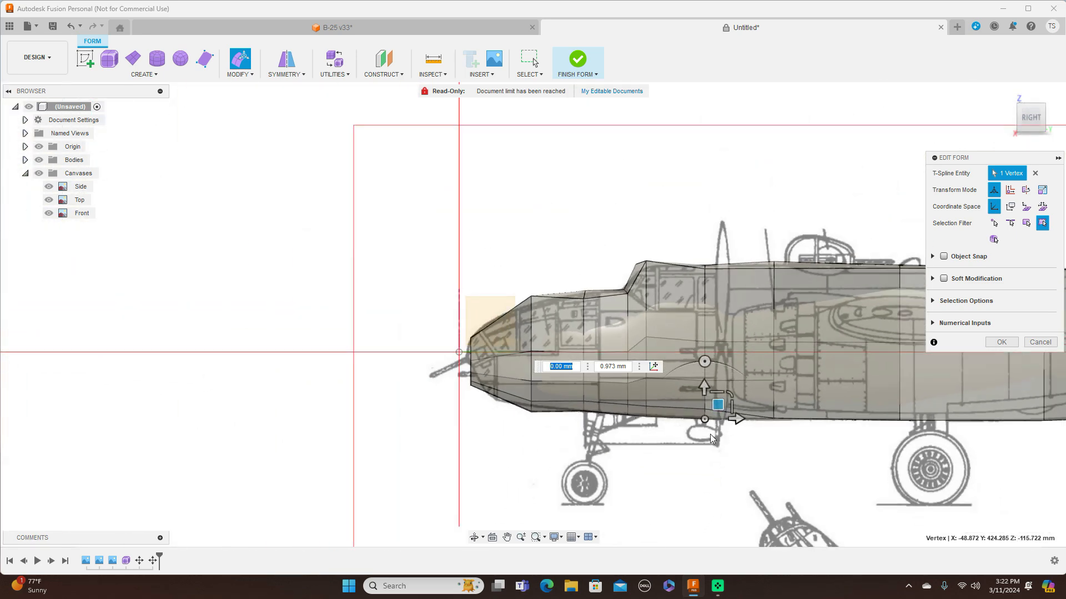
{"action": "key", "text": "alt+3"}
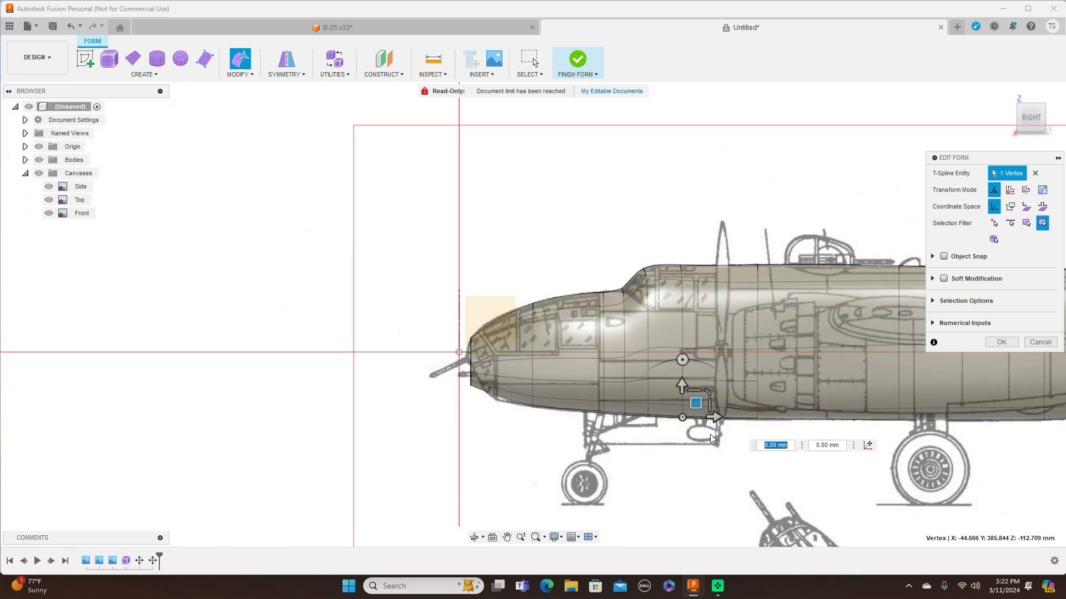
{"action": "middle_click_drag", "start_coordinate": [801, 484], "coordinate": [566, 452]}
{"action": "scroll", "coordinate": [610, 454], "scroll_direction": "down", "scroll_amount": 3}
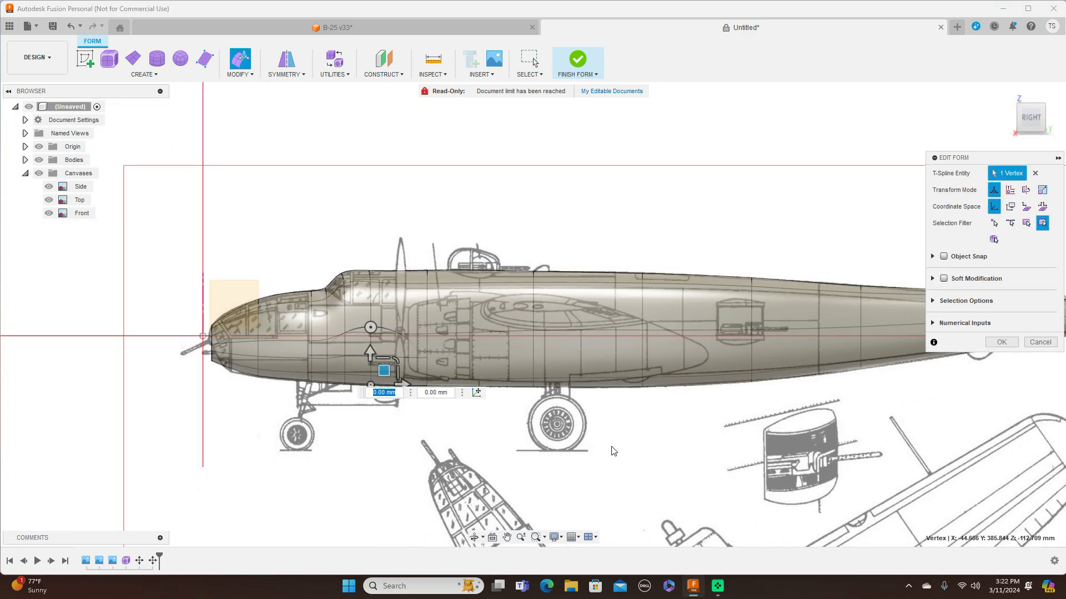
{"action": "left_click", "coordinate": [1001, 342]}
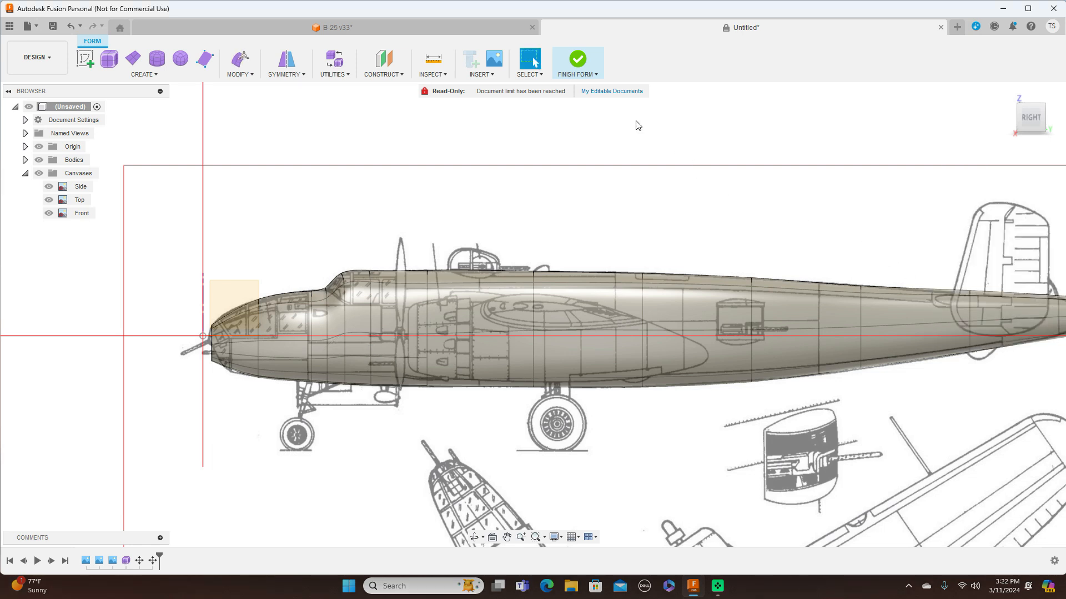
{"action": "left_click", "coordinate": [597, 75]}
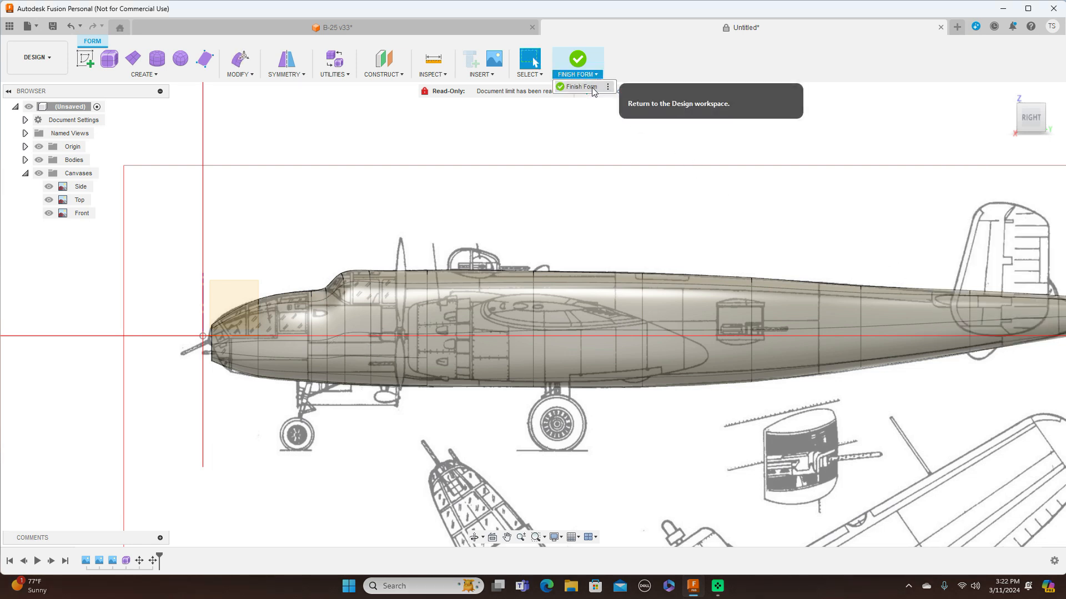
{"action": "left_click", "coordinate": [591, 87]}
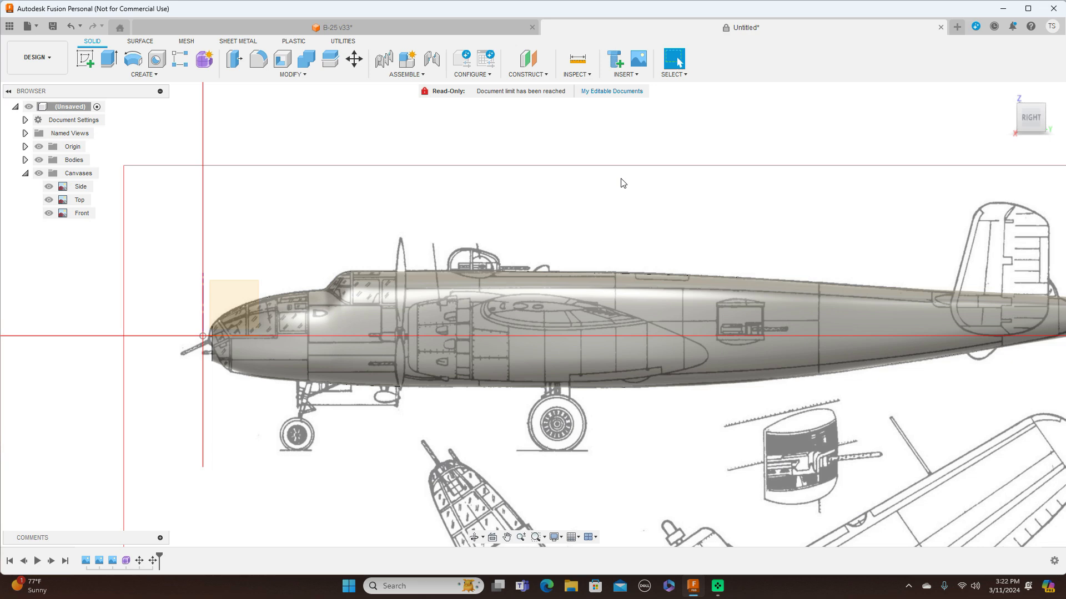
Toggle the blueprint canvases off and on to compare the whole fuselage profile with the side view
{"action": "left_click", "coordinate": [38, 173]}
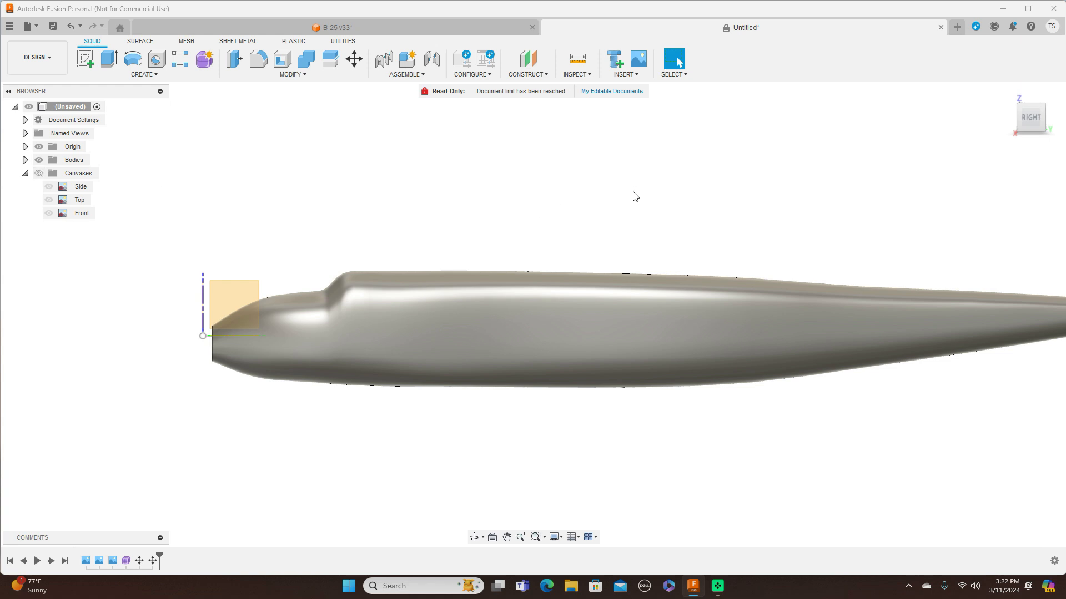
{"action": "middle_click_drag", "start_coordinate": [633, 195], "coordinate": [543, 205]}
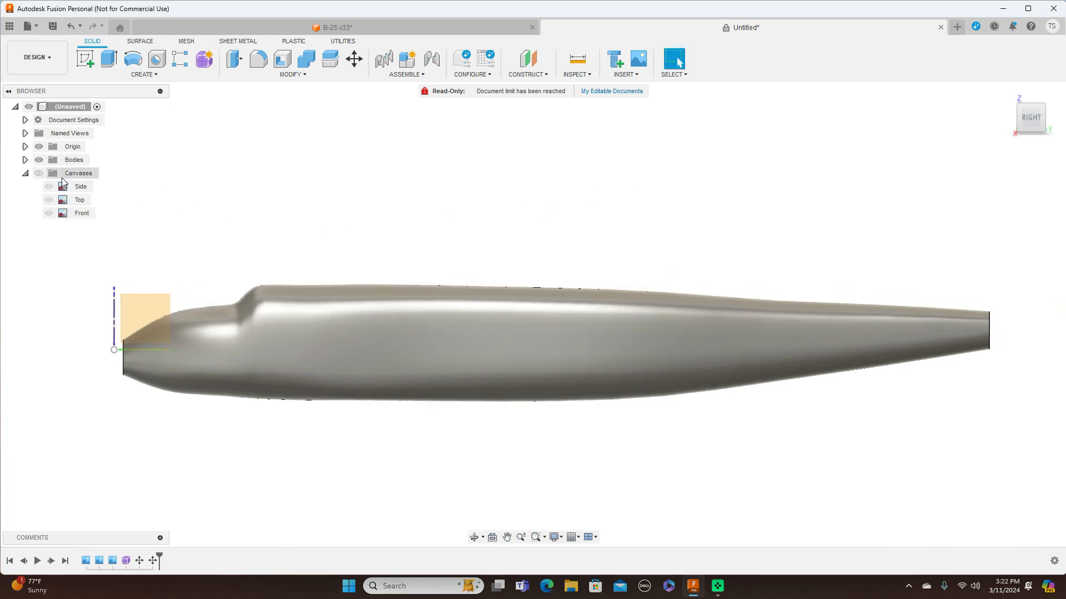
{"action": "left_click", "coordinate": [39, 174]}
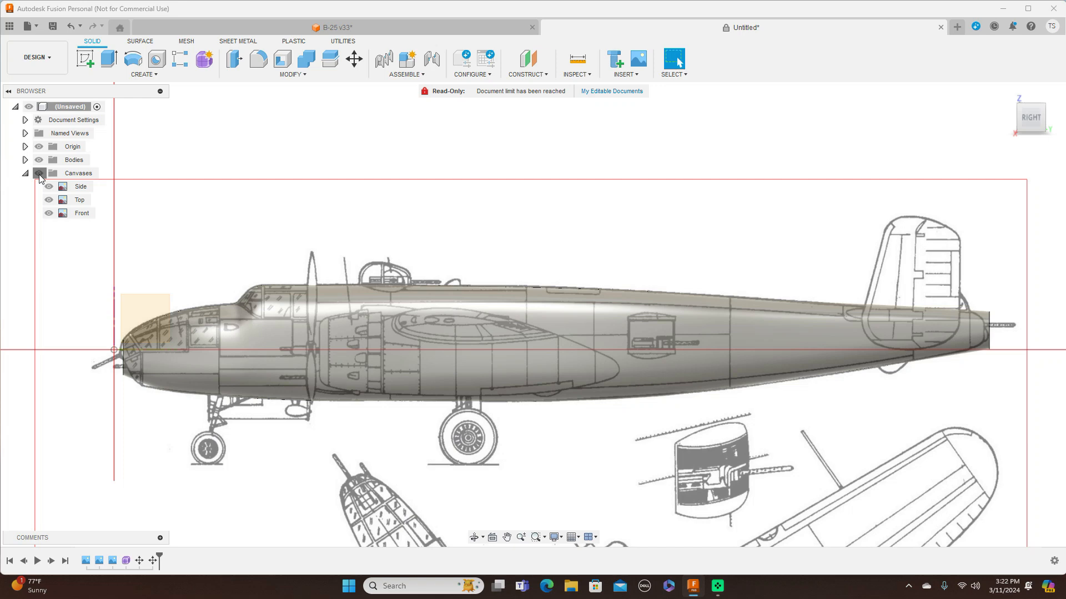
{"action": "left_click", "coordinate": [39, 174]}
{"action": "left_click", "coordinate": [39, 173]}
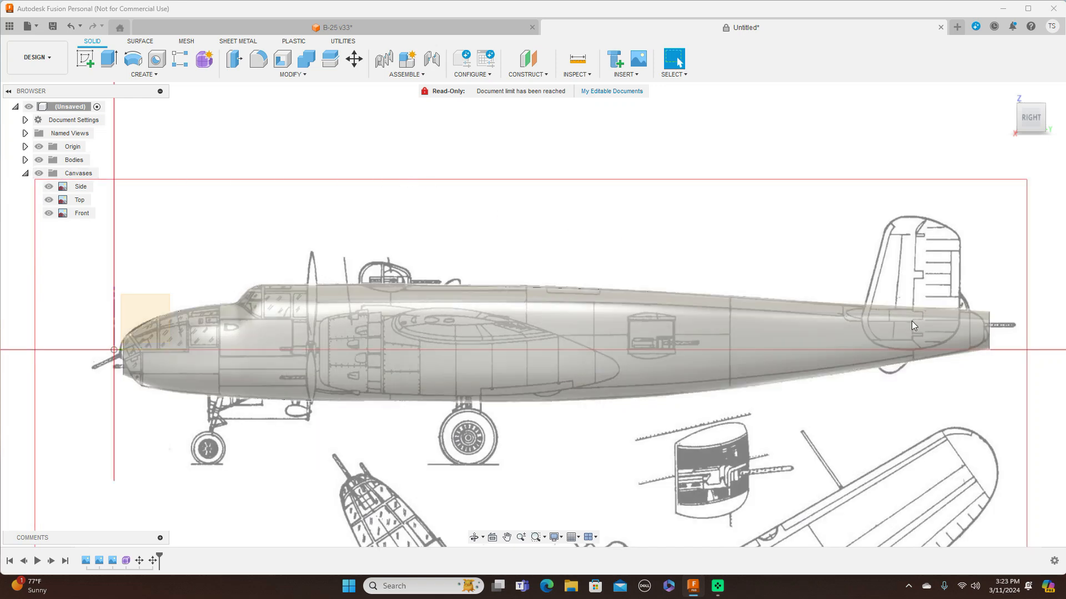
View the fuselage from the top and examine its width along the mid and rear sections against the blueprint
{"action": "left_click_drag", "start_coordinate": [1033, 109], "coordinate": [1036, 156]}
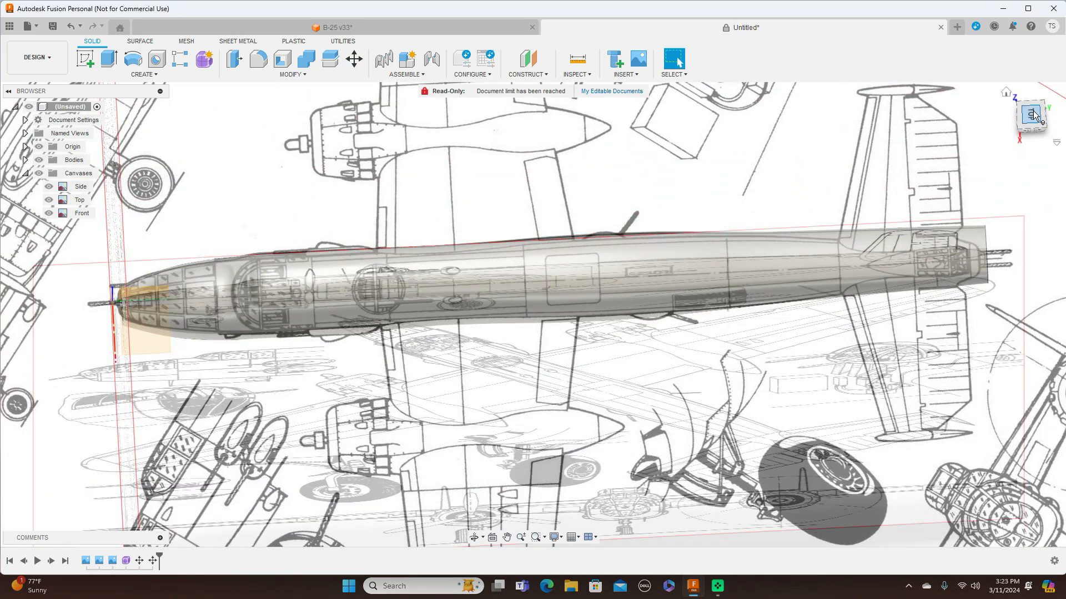
{"action": "left_click", "coordinate": [1033, 112]}
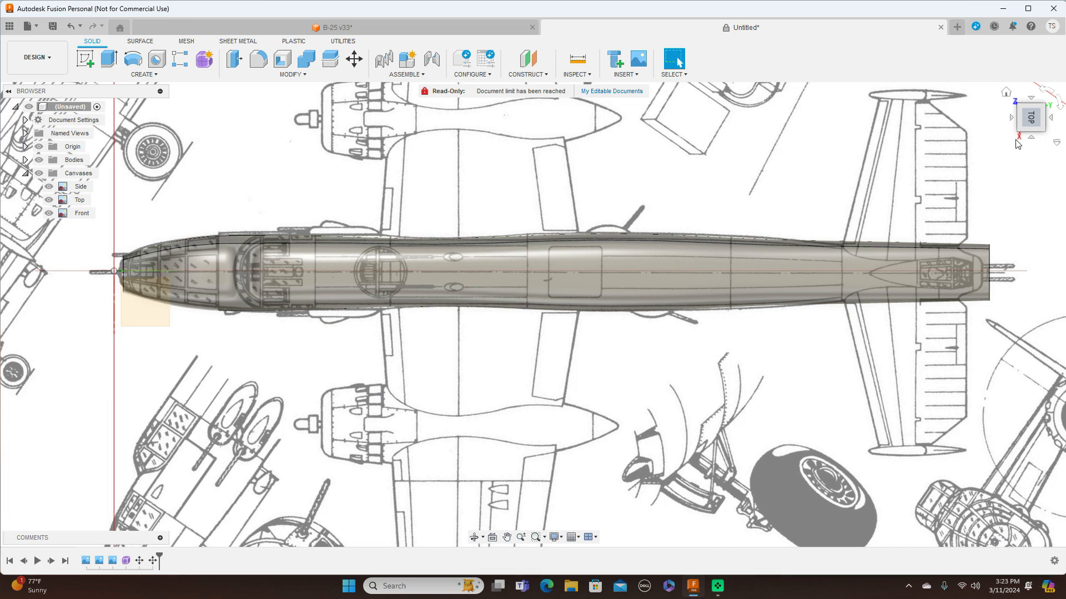
{"action": "scroll", "coordinate": [743, 251], "scroll_direction": "up", "scroll_amount": 2}
{"action": "scroll", "coordinate": [742, 251], "scroll_direction": "up", "scroll_amount": 1}
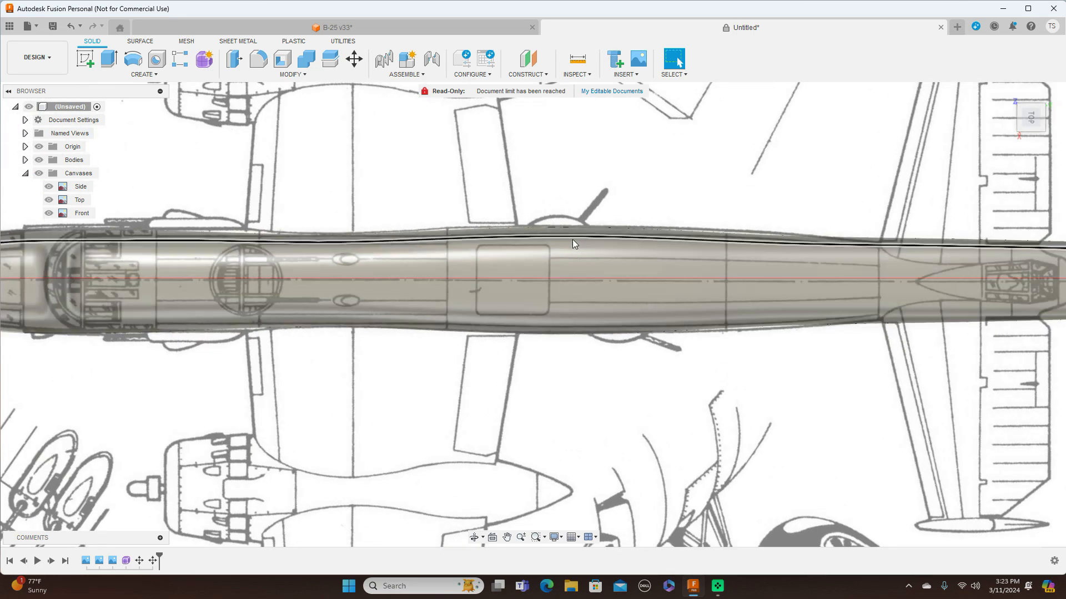
{"action": "scroll", "coordinate": [455, 257], "scroll_direction": "up", "scroll_amount": 1}
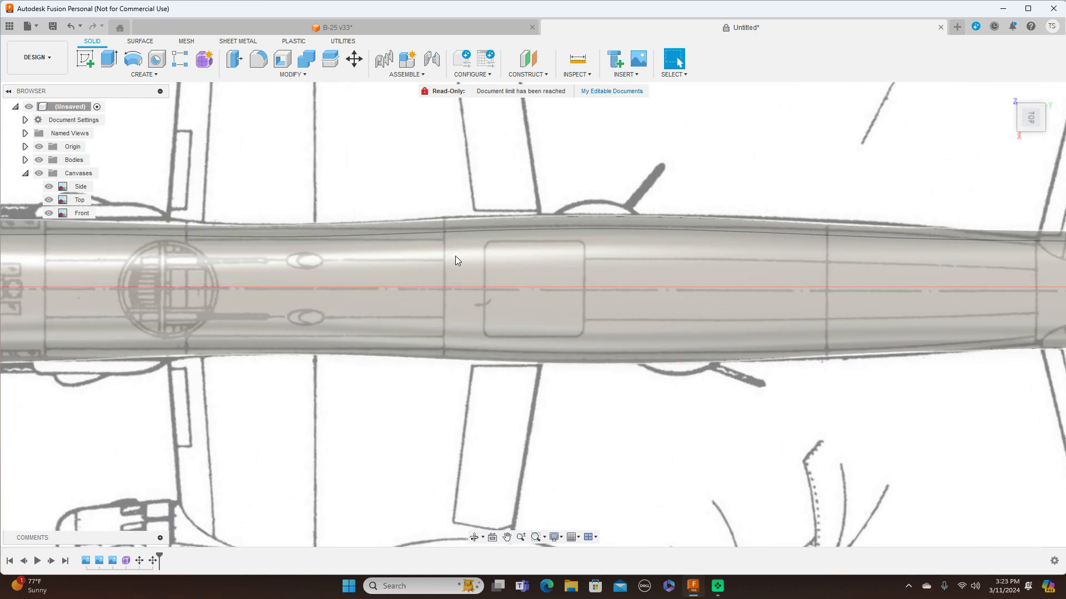
{"action": "scroll", "coordinate": [455, 260], "scroll_direction": "down", "scroll_amount": 3}
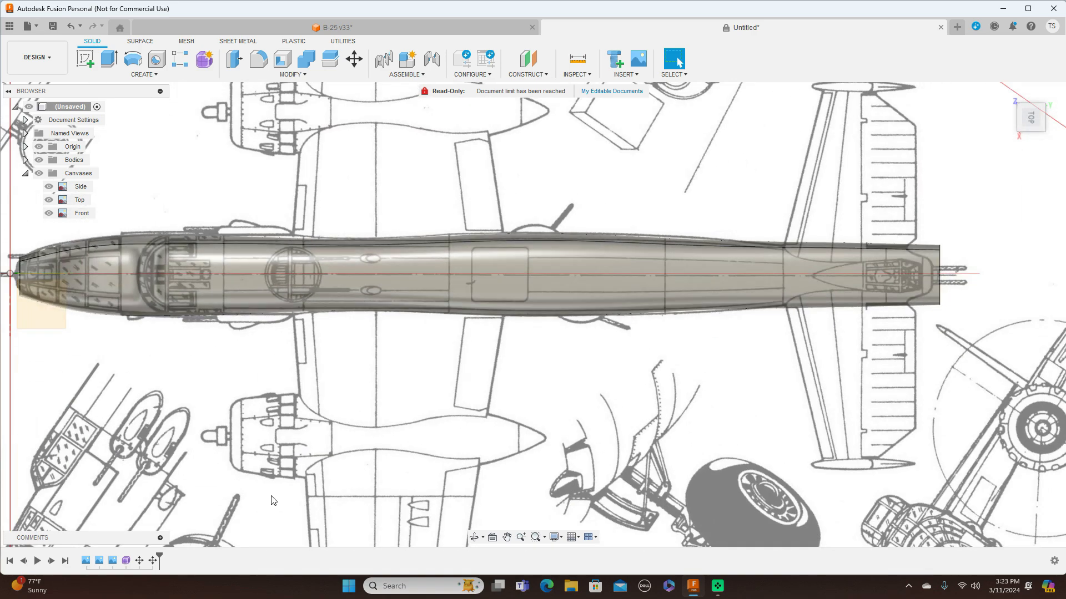
Reopen the fuselage form for editing and toggle the bodies' visibility to compare its outline with the top-view blueprint
{"action": "left_click", "coordinate": [127, 562]}
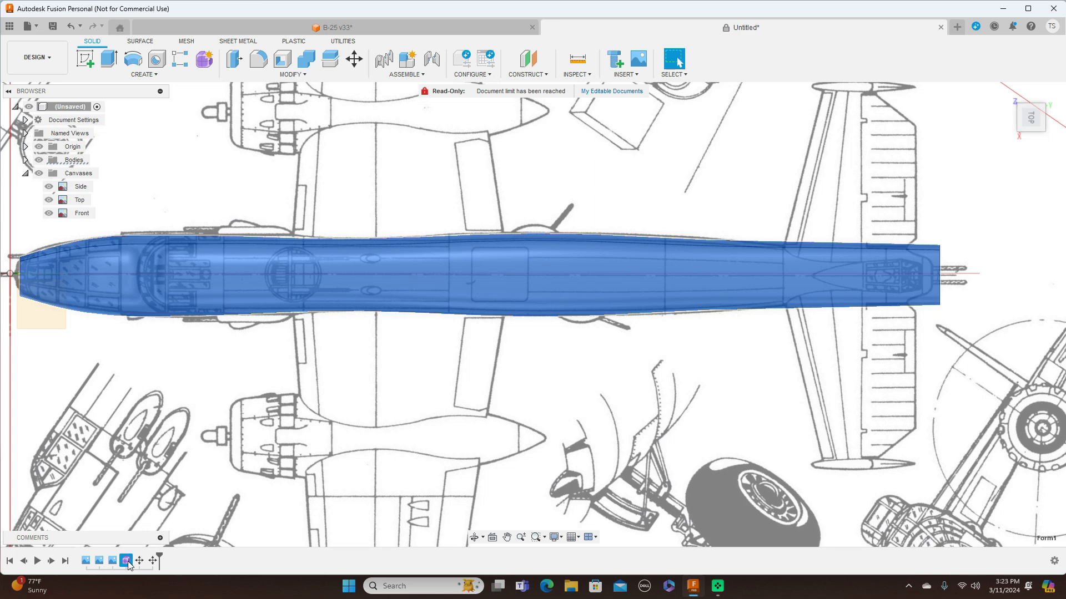
{"action": "right_click", "coordinate": [126, 562]}
{"action": "left_click", "coordinate": [168, 455]}
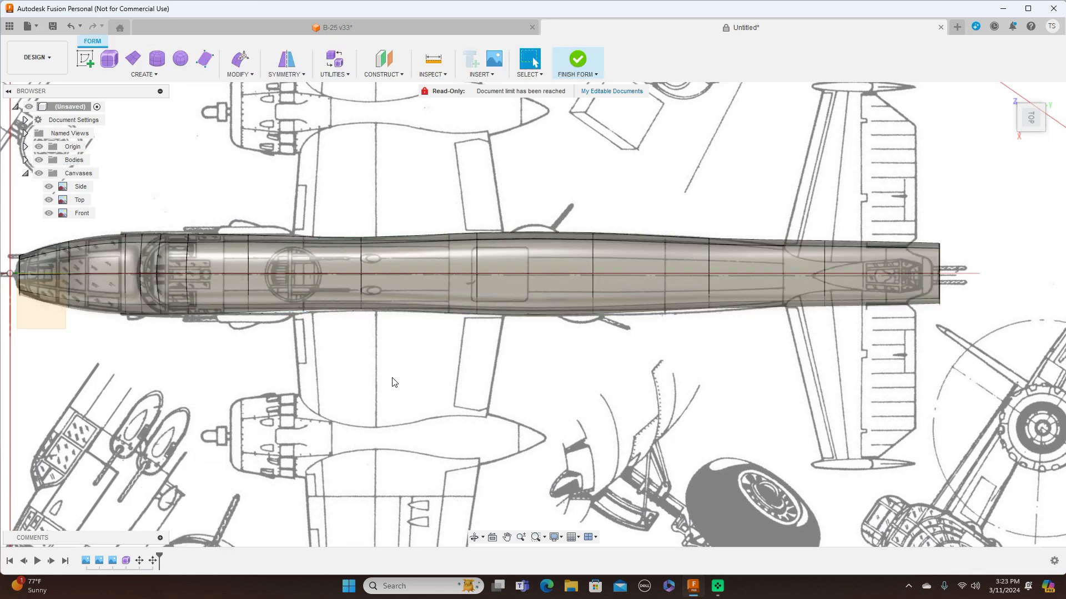
{"action": "scroll", "coordinate": [472, 355], "scroll_direction": "down", "scroll_amount": 1}
{"action": "scroll", "coordinate": [479, 344], "scroll_direction": "up", "scroll_amount": 2}
{"action": "scroll", "coordinate": [488, 324], "scroll_direction": "up", "scroll_amount": 1}
{"action": "scroll", "coordinate": [481, 245], "scroll_direction": "down", "scroll_amount": 2}
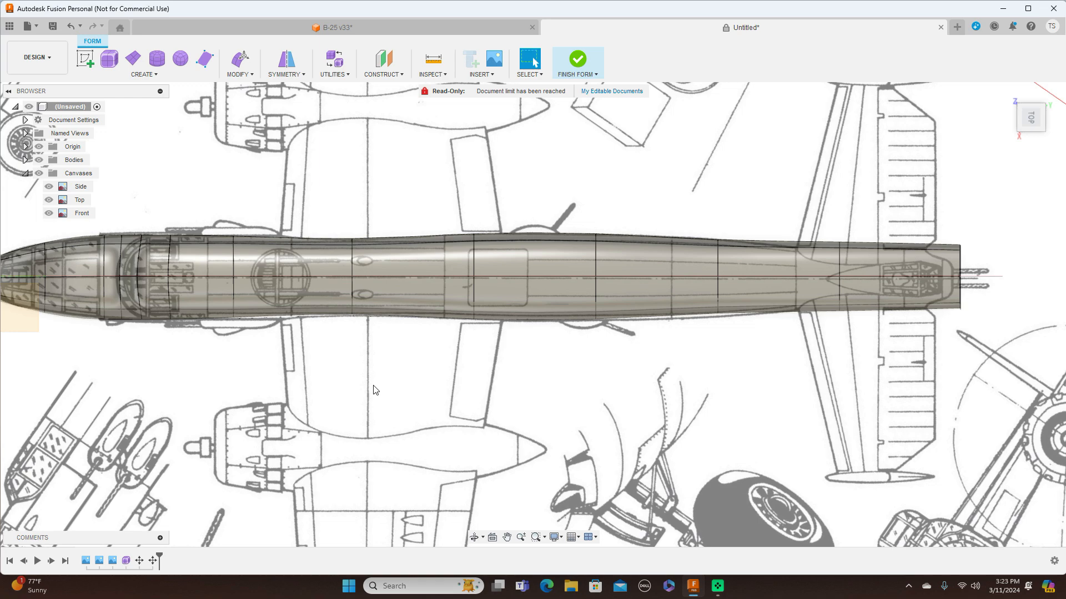
{"action": "left_click", "coordinate": [39, 161]}
{"action": "left_click", "coordinate": [40, 161]}
{"action": "left_click", "coordinate": [39, 161]}
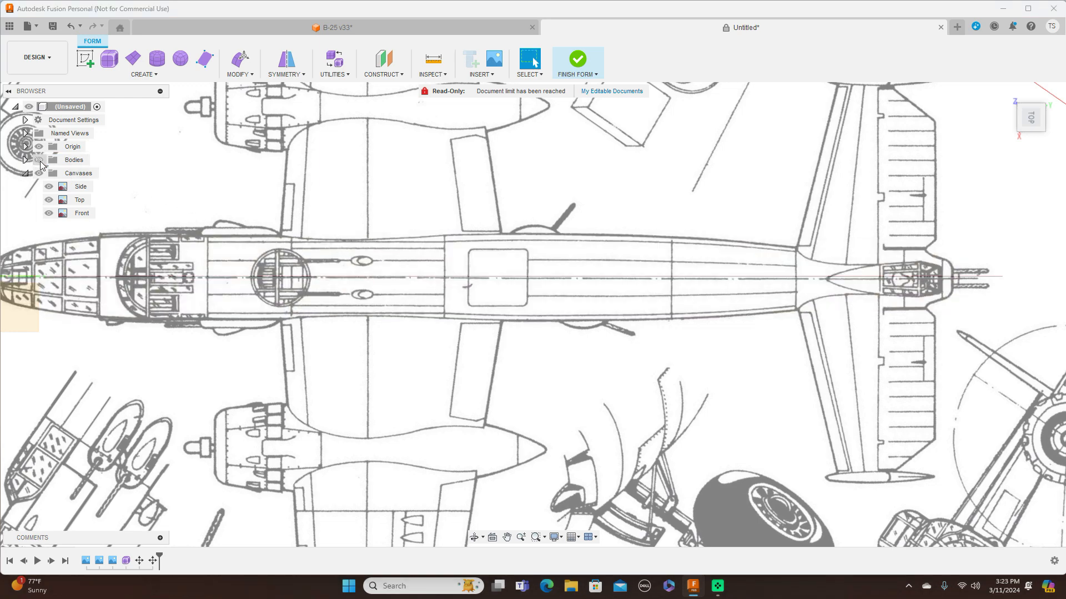
{"action": "left_click", "coordinate": [40, 161]}
{"action": "left_click", "coordinate": [40, 161]}
{"action": "left_click", "coordinate": [39, 161]}
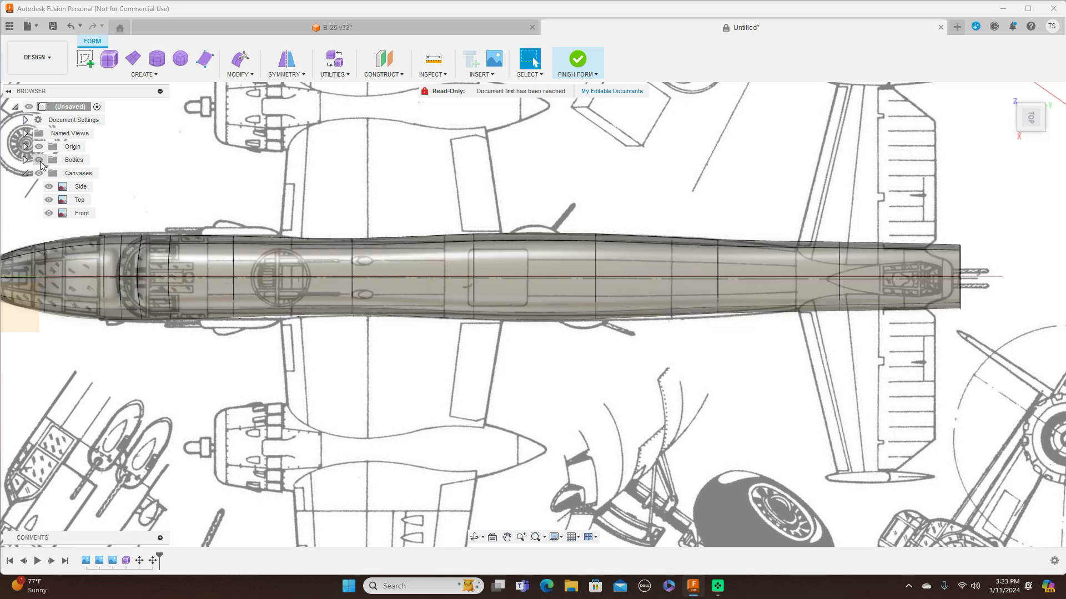
{"action": "left_click", "coordinate": [39, 161]}
{"action": "left_click", "coordinate": [40, 161]}
{"action": "left_click", "coordinate": [39, 161]}
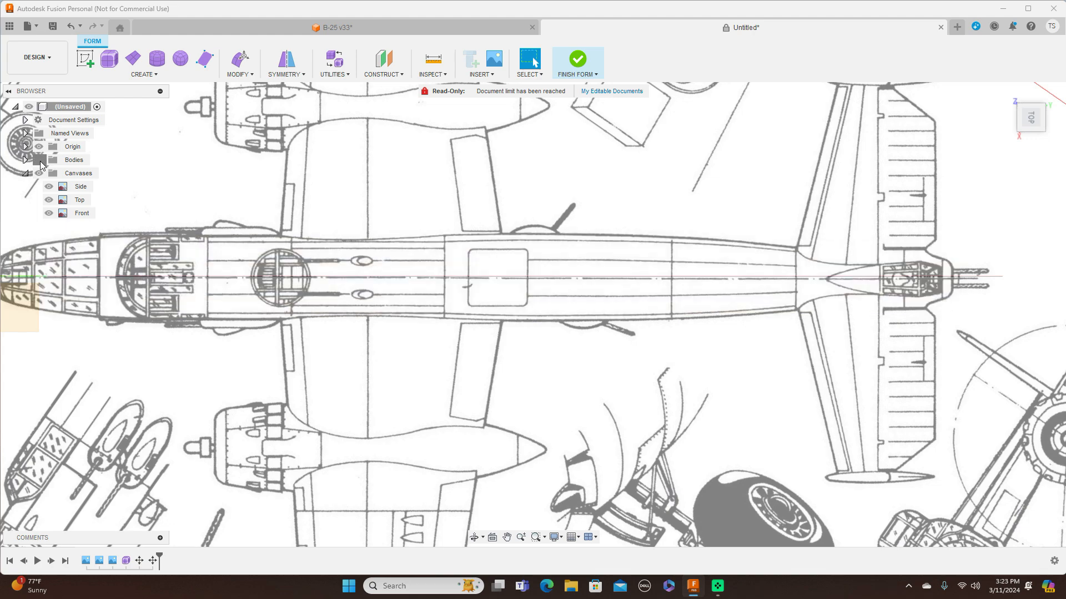
{"action": "left_click", "coordinate": [40, 161]}
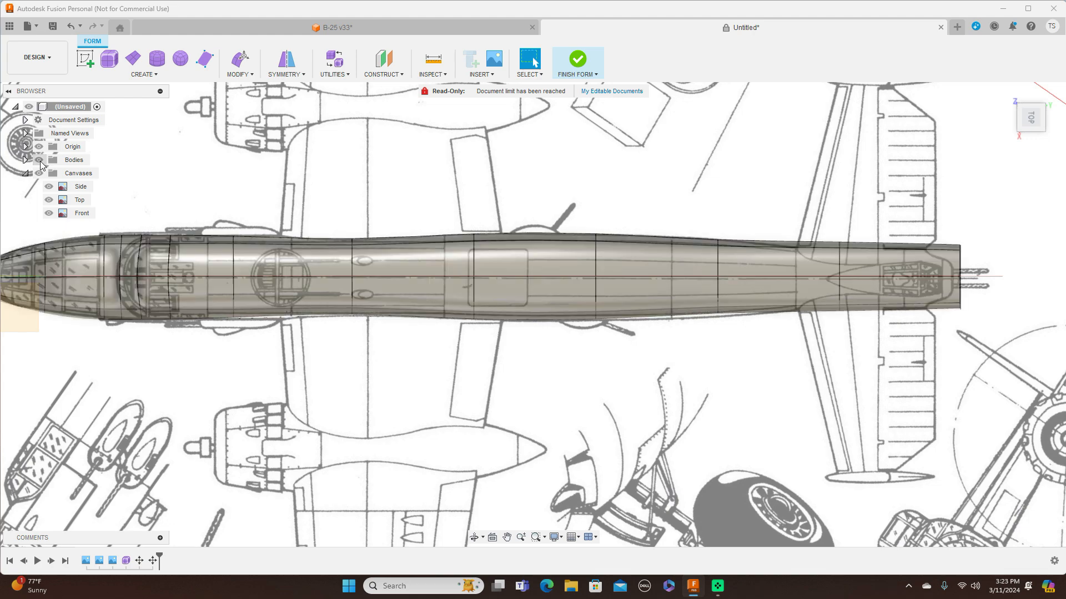
Finish the form and return to the right-side view showing the complete fuselage over the blueprint
{"action": "left_click", "coordinate": [577, 72]}
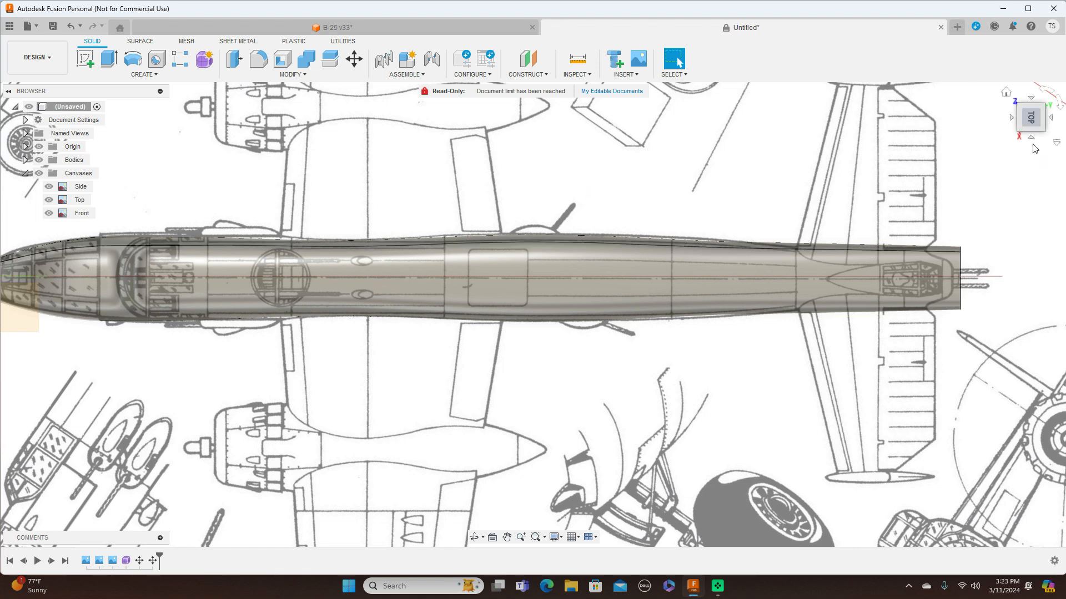
{"action": "left_click", "coordinate": [1031, 138]}
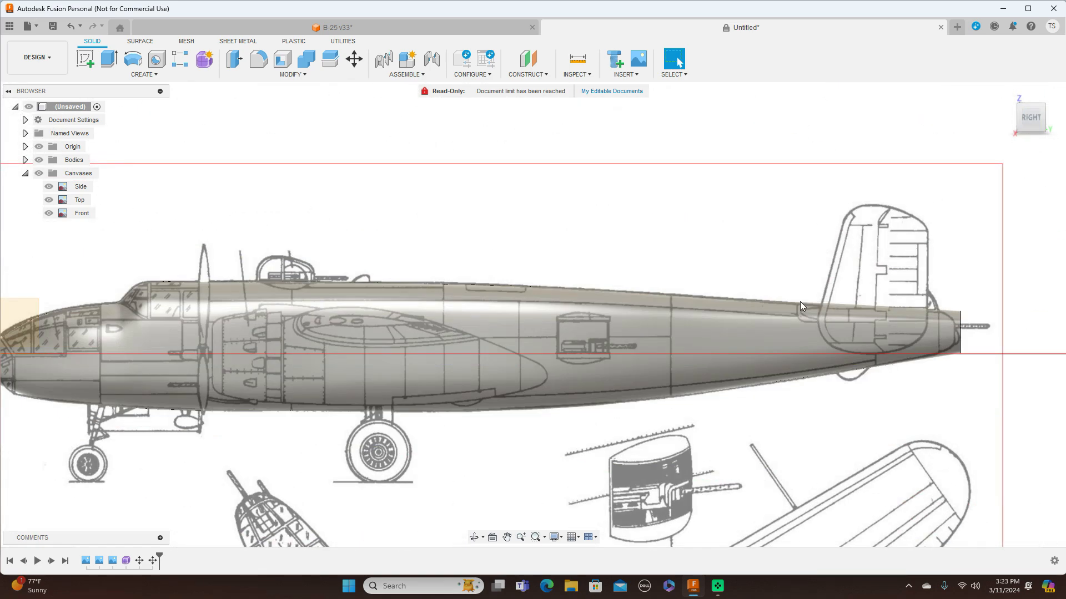
{"action": "scroll", "coordinate": [700, 405], "scroll_direction": "down", "scroll_amount": 1}
{"action": "middle_click_drag", "start_coordinate": [700, 405], "coordinate": [778, 322]}
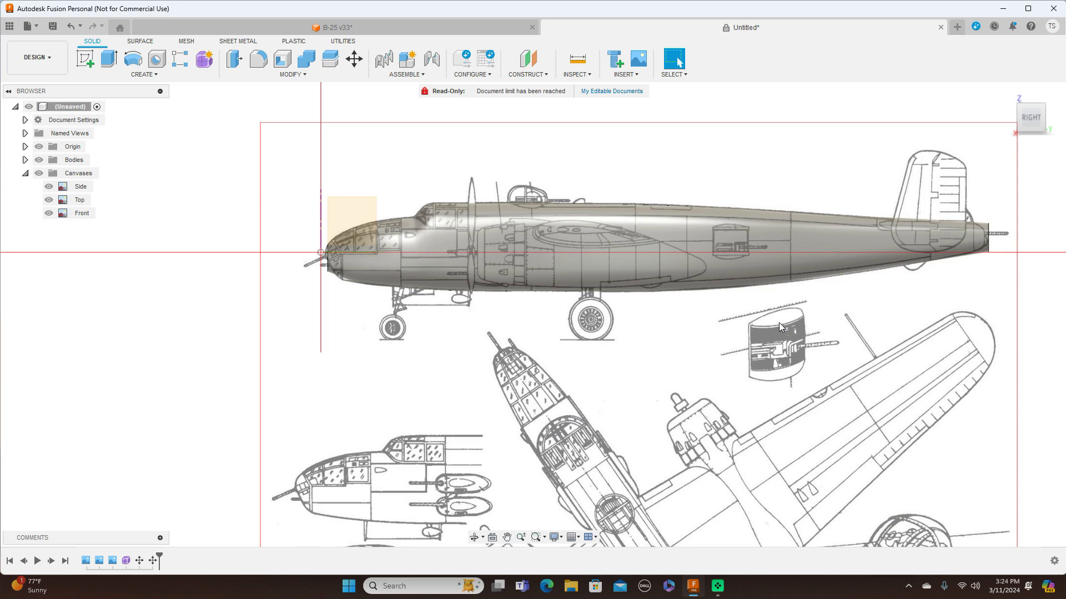
Compare the fuselage with the blueprint by alternating between the top and right-side views, ending on the right side
{"action": "mouse_move", "coordinate": [1034, 144]}
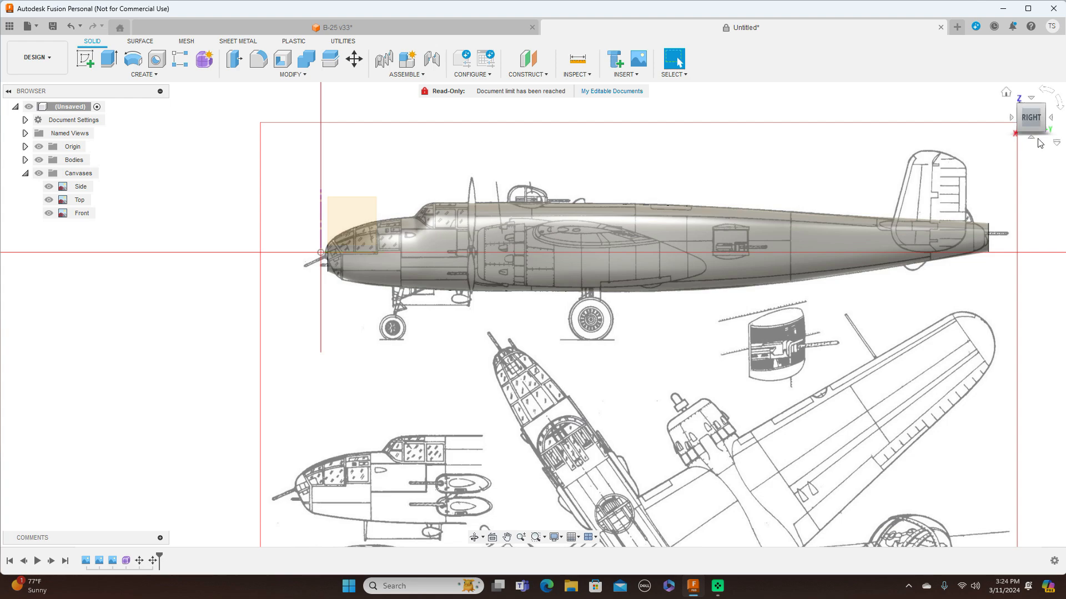
{"action": "left_click", "coordinate": [1030, 100]}
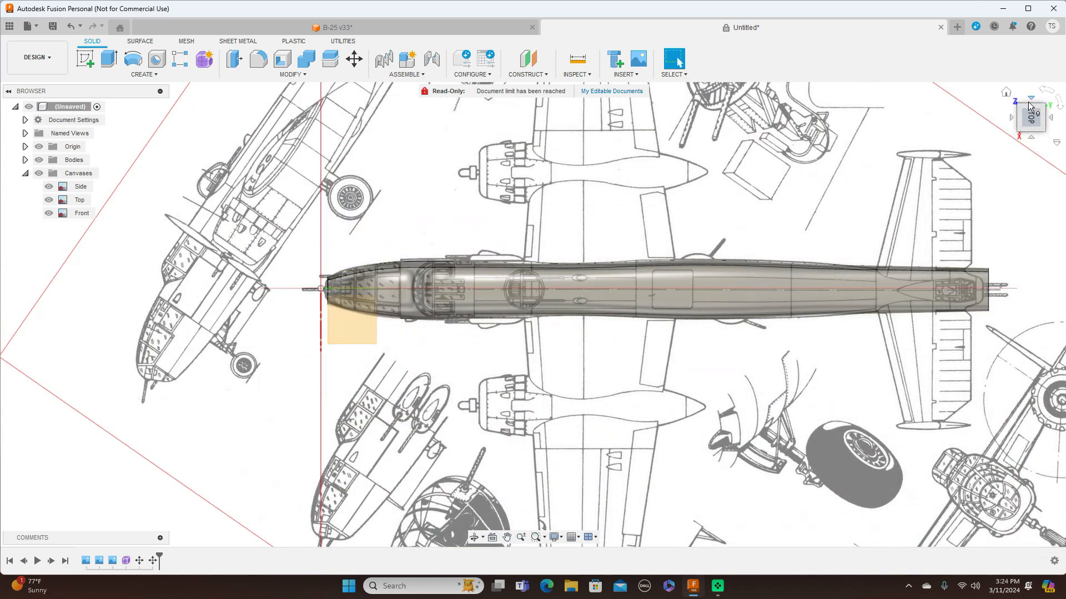
{"action": "left_click", "coordinate": [1033, 139]}
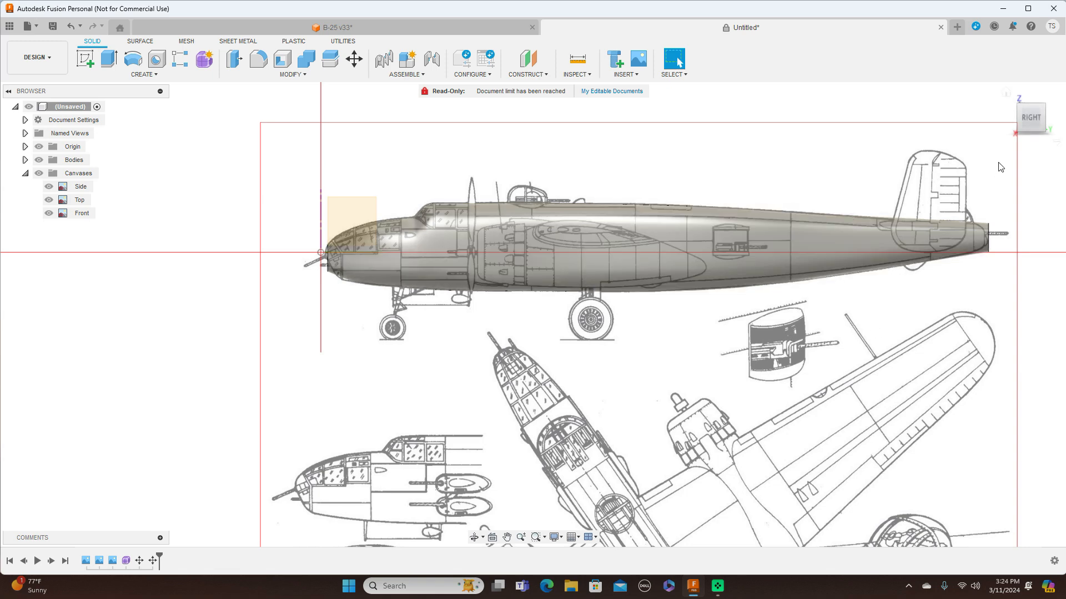
{"action": "left_click", "coordinate": [1031, 116]}
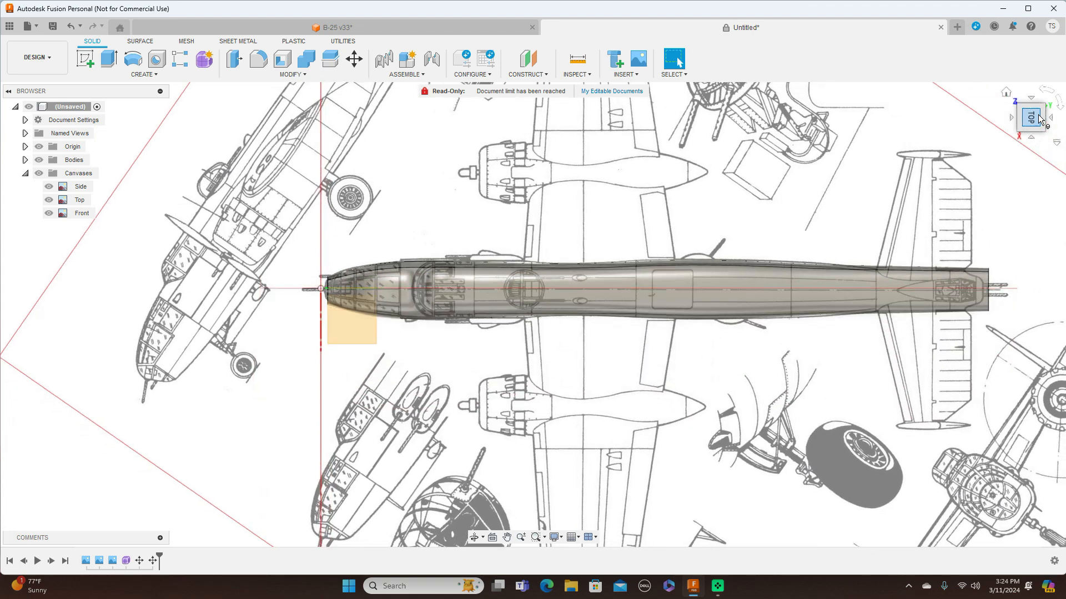
{"action": "left_click", "coordinate": [1031, 138]}
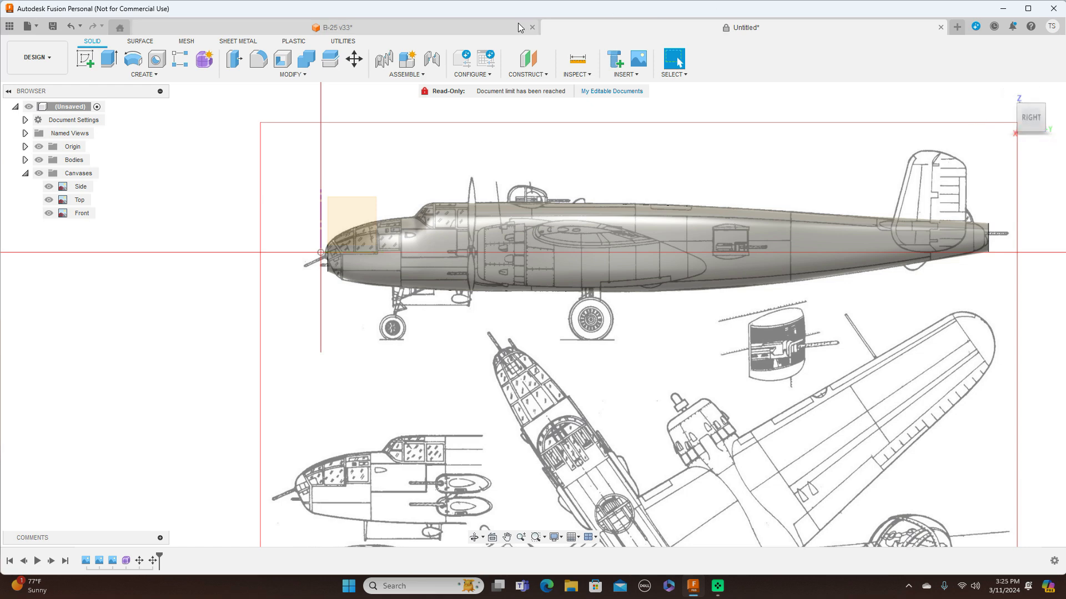
Switch to the B-25 v33 design, show its bodies and hide the blueprint canvases
{"action": "left_click", "coordinate": [434, 37]}
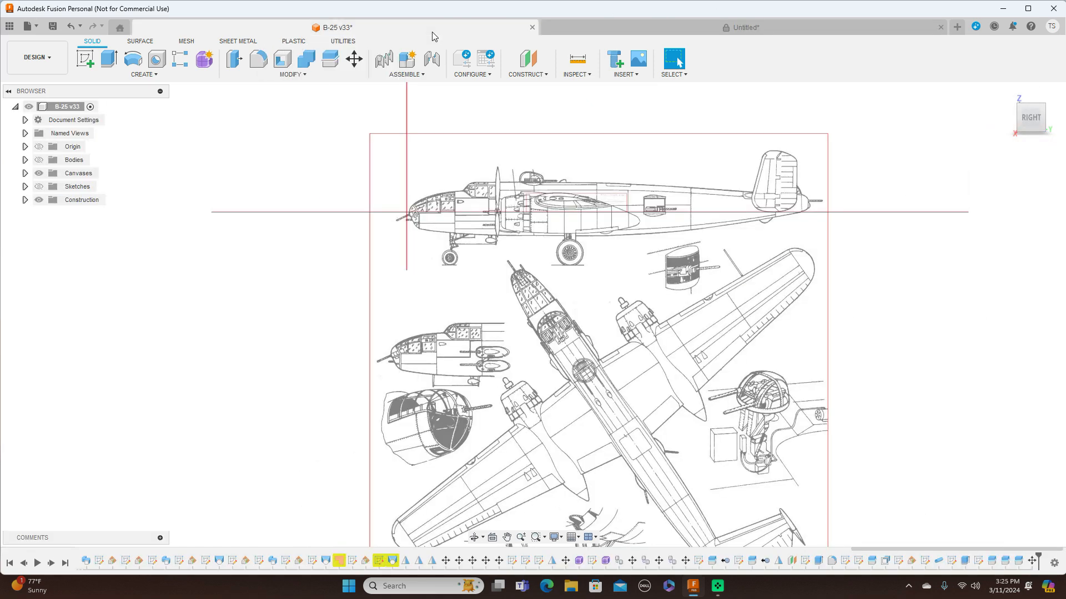
{"action": "left_click", "coordinate": [38, 160]}
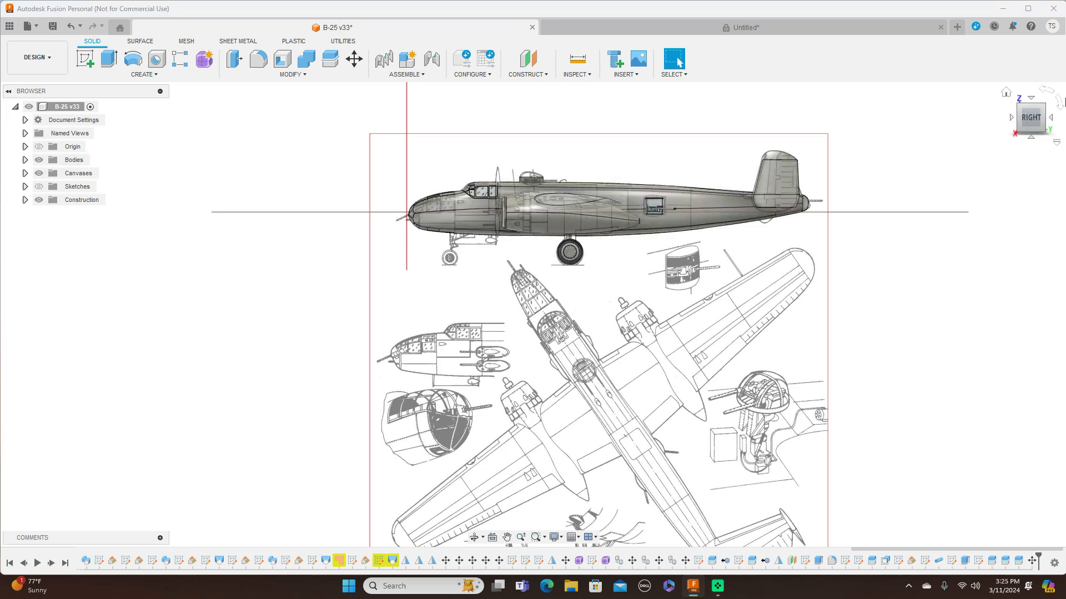
{"action": "left_click", "coordinate": [1021, 111]}
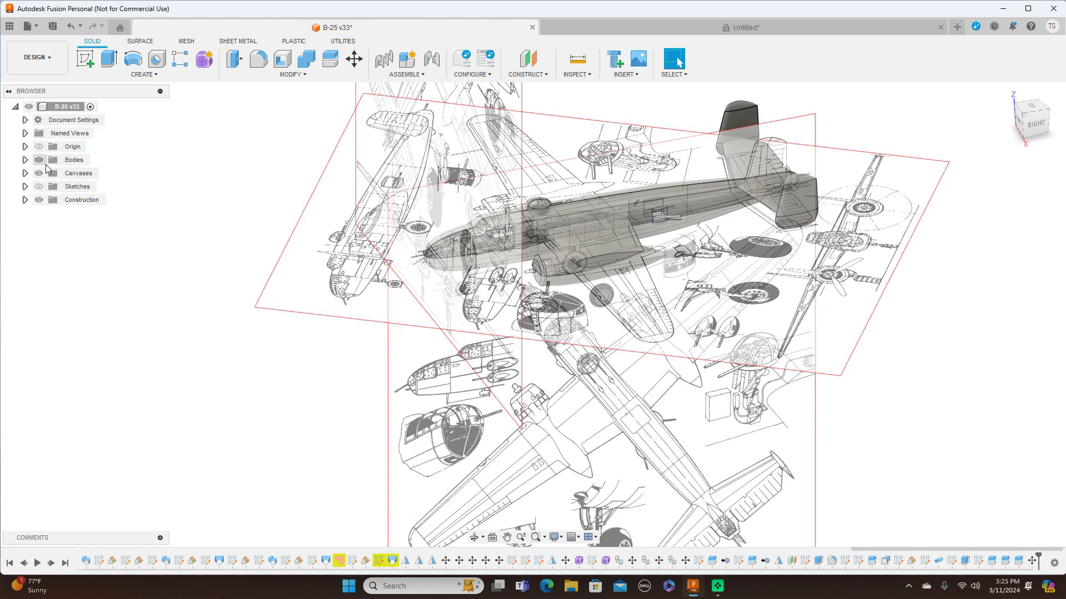
{"action": "left_click", "coordinate": [39, 174]}
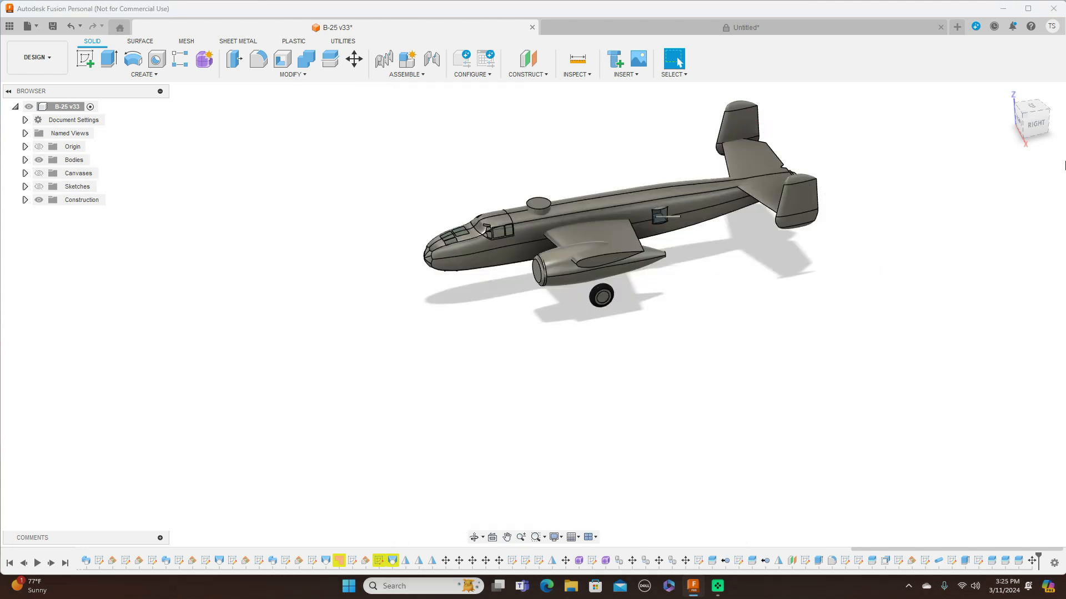
Examine the more complete B-25 model from the front and from the front-right, including the nose, cockpit, engine nacelle and tail
{"action": "mouse_move", "coordinate": [1025, 117]}
{"action": "left_mouse_down"}
{"action": "mouse_move", "coordinate": [1049, 99]}
{"action": "mouse_move", "coordinate": [1054, 135]}
{"action": "left_mouse_up"}
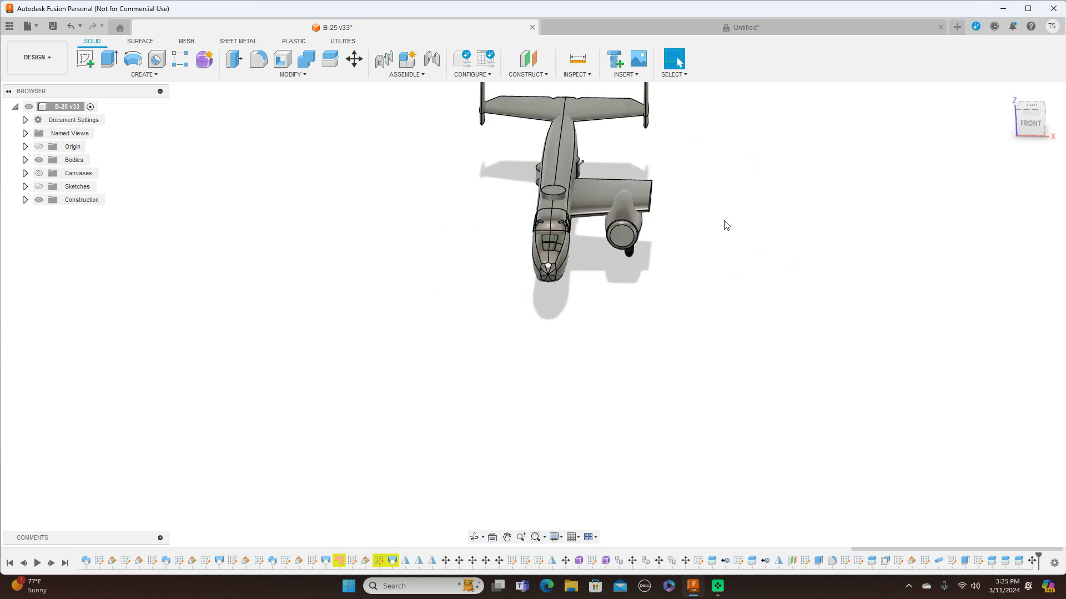
{"action": "scroll", "coordinate": [724, 226], "scroll_direction": "up", "scroll_amount": 5}
{"action": "left_click_drag", "start_coordinate": [880, 214], "coordinate": [857, 320]}
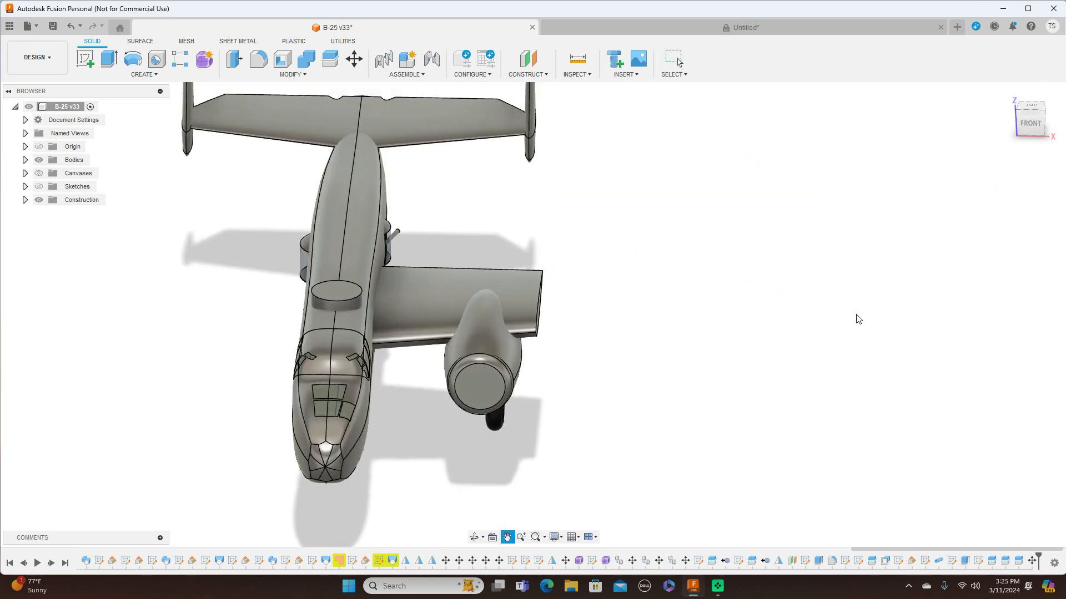
{"action": "mouse_move", "coordinate": [1045, 129]}
{"action": "left_mouse_down"}
{"action": "mouse_move", "coordinate": [1032, 116]}
{"action": "mouse_move", "coordinate": [1032, 125]}
{"action": "left_mouse_up"}
{"action": "middle_click_drag", "start_coordinate": [851, 387], "coordinate": [913, 368]}
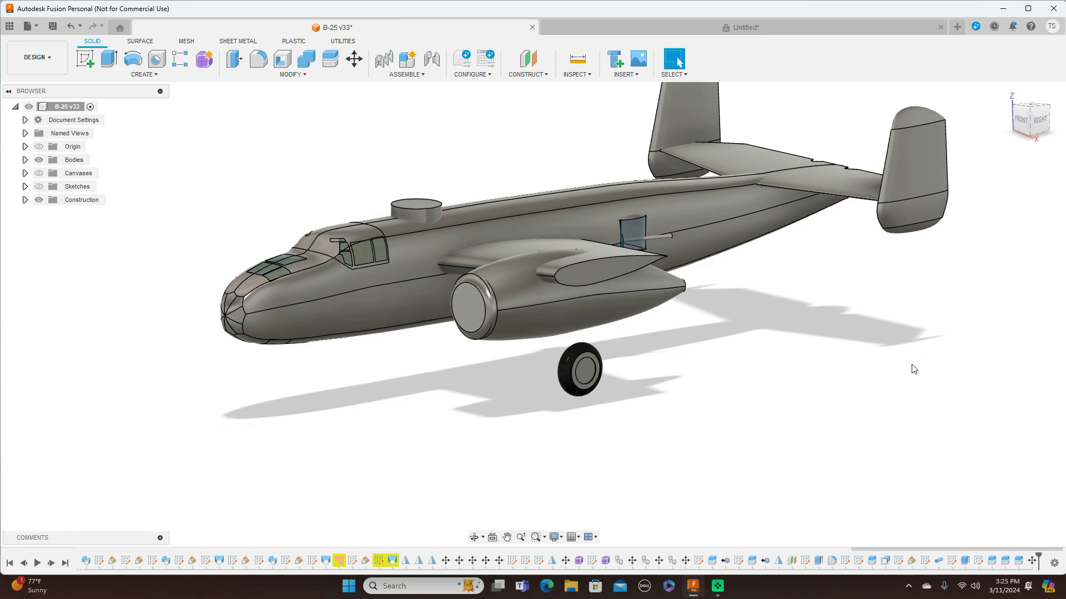
{"action": "mouse_move", "coordinate": [1031, 135]}
{"action": "left_mouse_down"}
{"action": "mouse_move", "coordinate": [1037, 121]}
{"action": "mouse_move", "coordinate": [1053, 125]}
{"action": "mouse_move", "coordinate": [1028, 122]}
{"action": "left_mouse_up"}
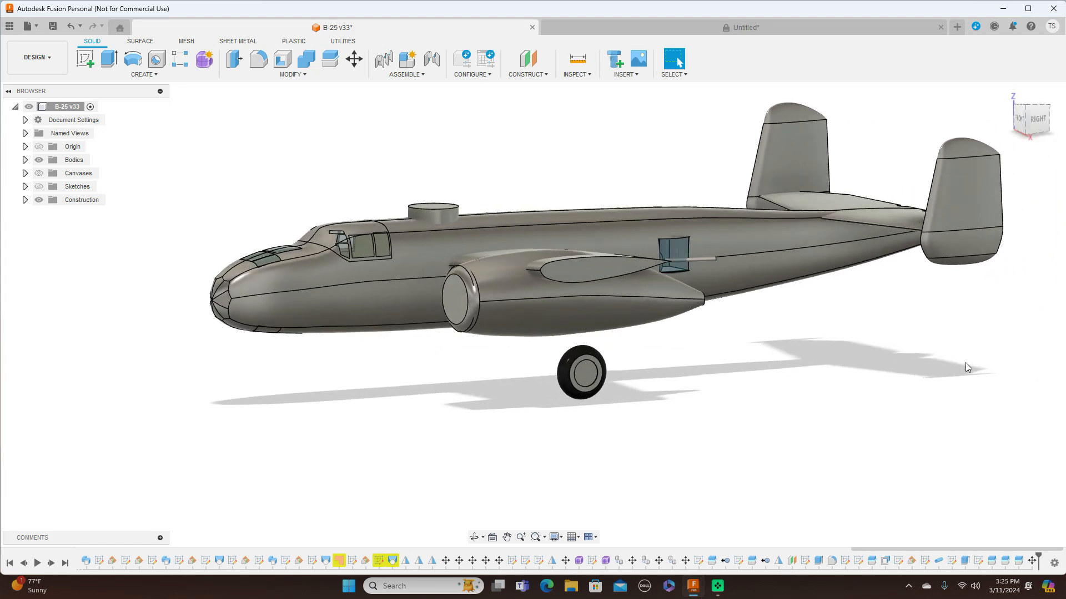